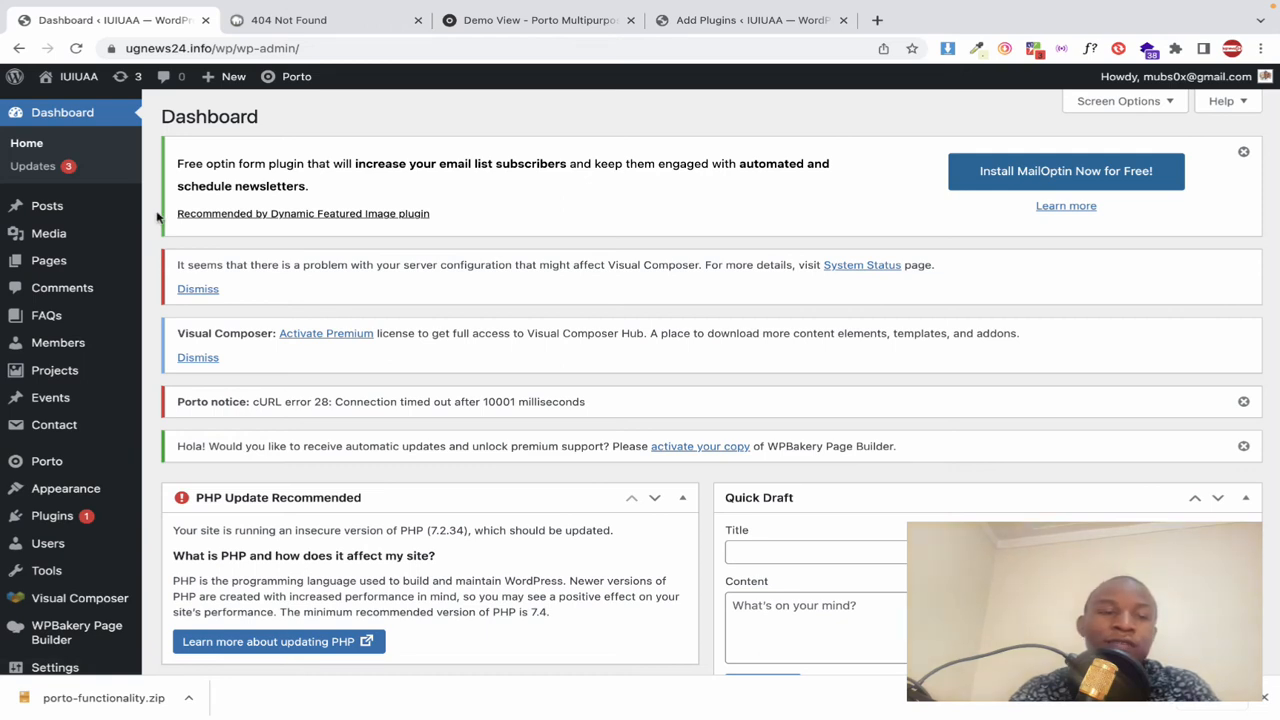
Step: Open the site's Themes page and look through the installed themes
mouse_move(81, 497)
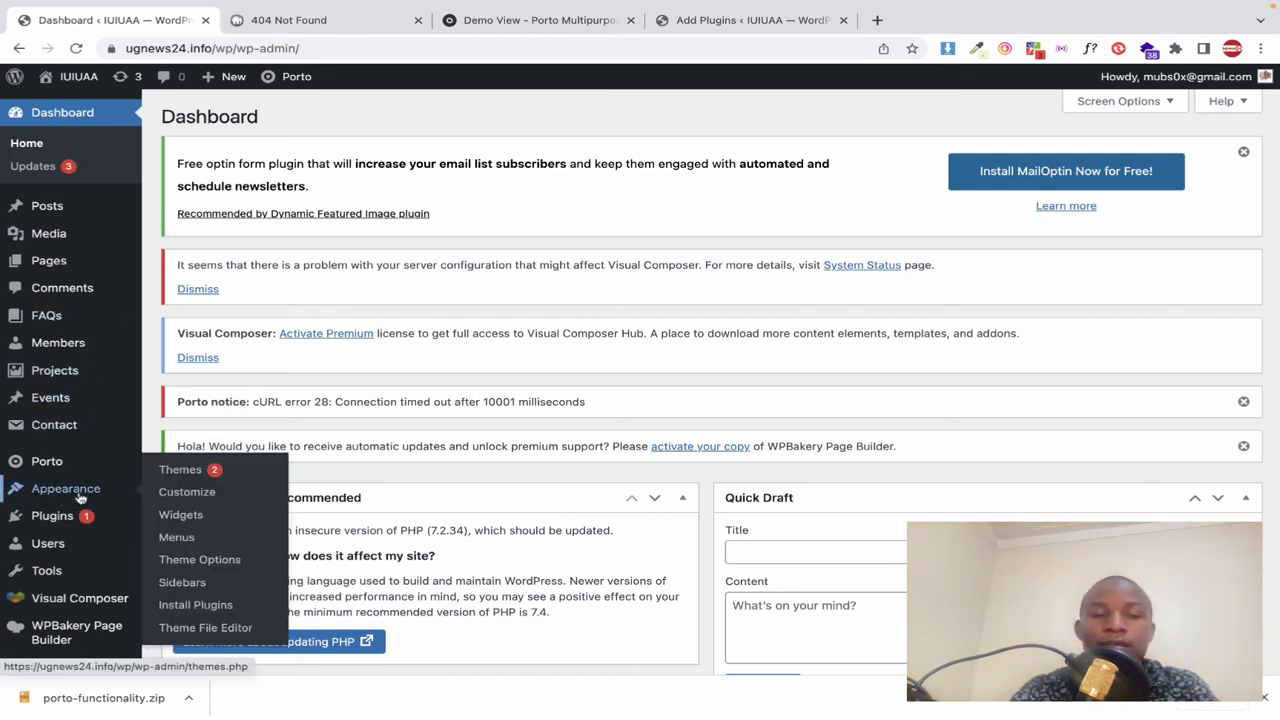
click(182, 469)
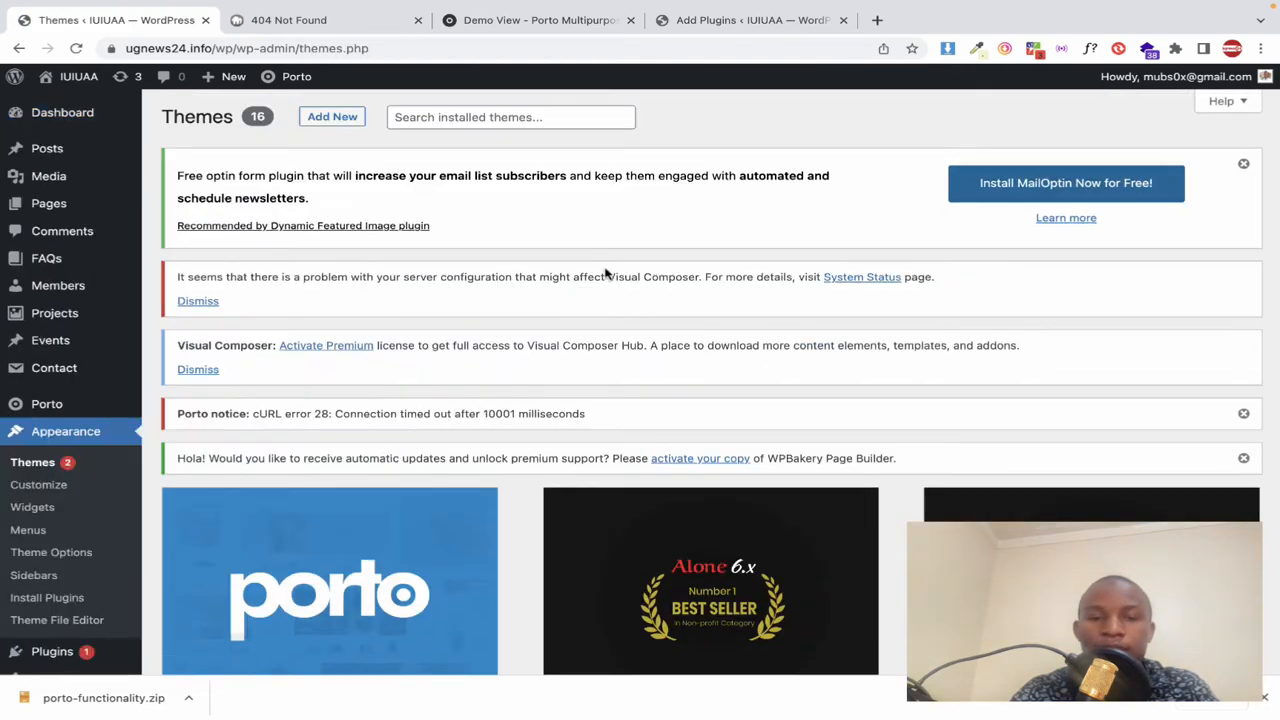
scroll(568, 352, down, 10)
scroll(568, 352, up, 10)
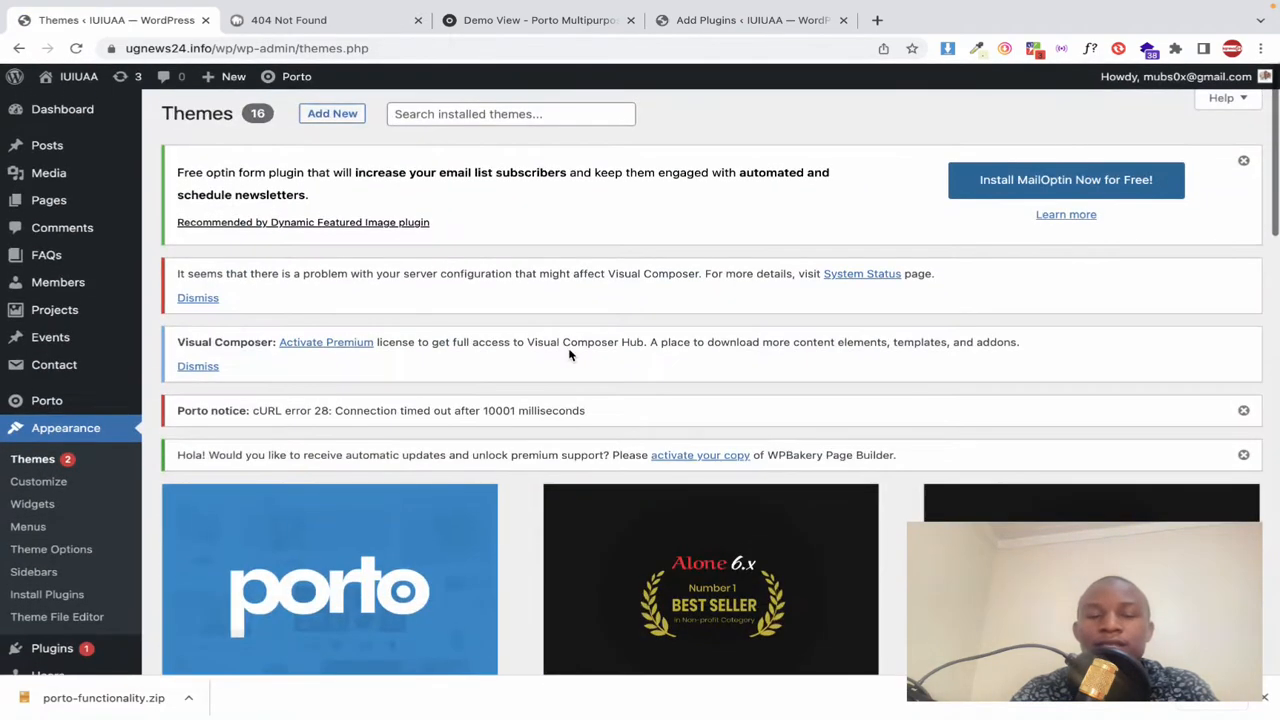
scroll(569, 353, down, 6)
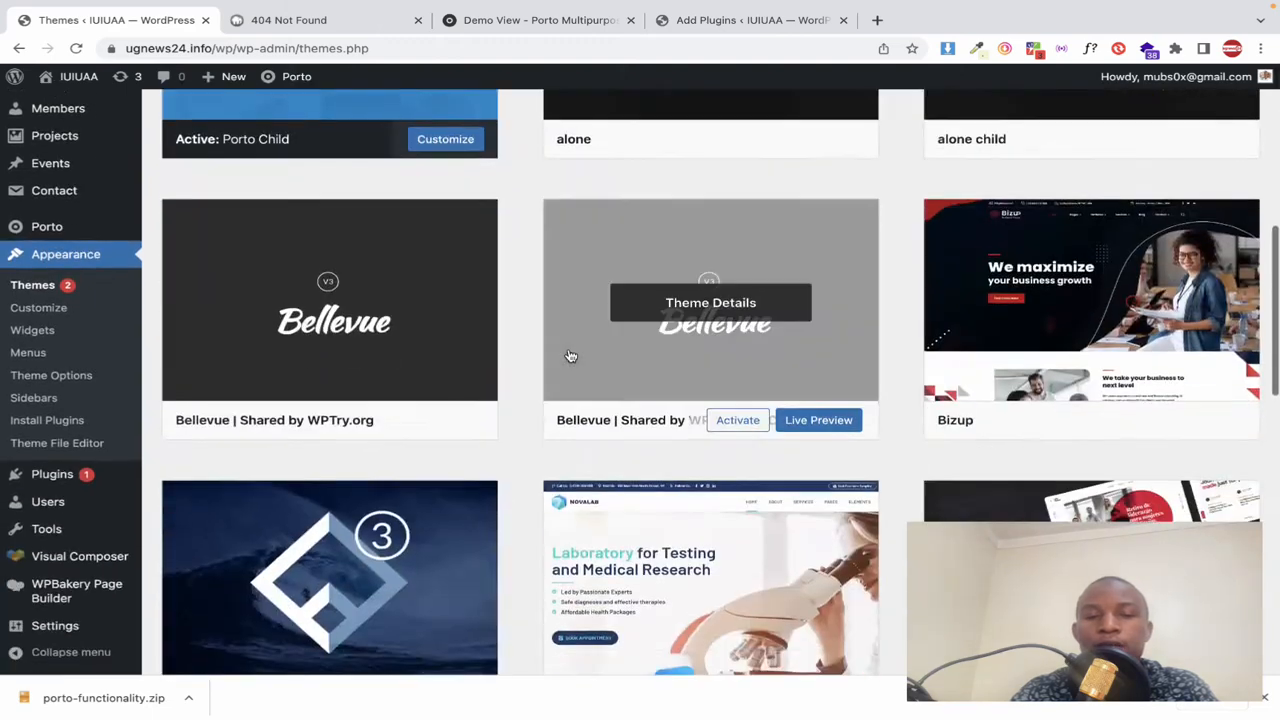
scroll(570, 356, up, 1)
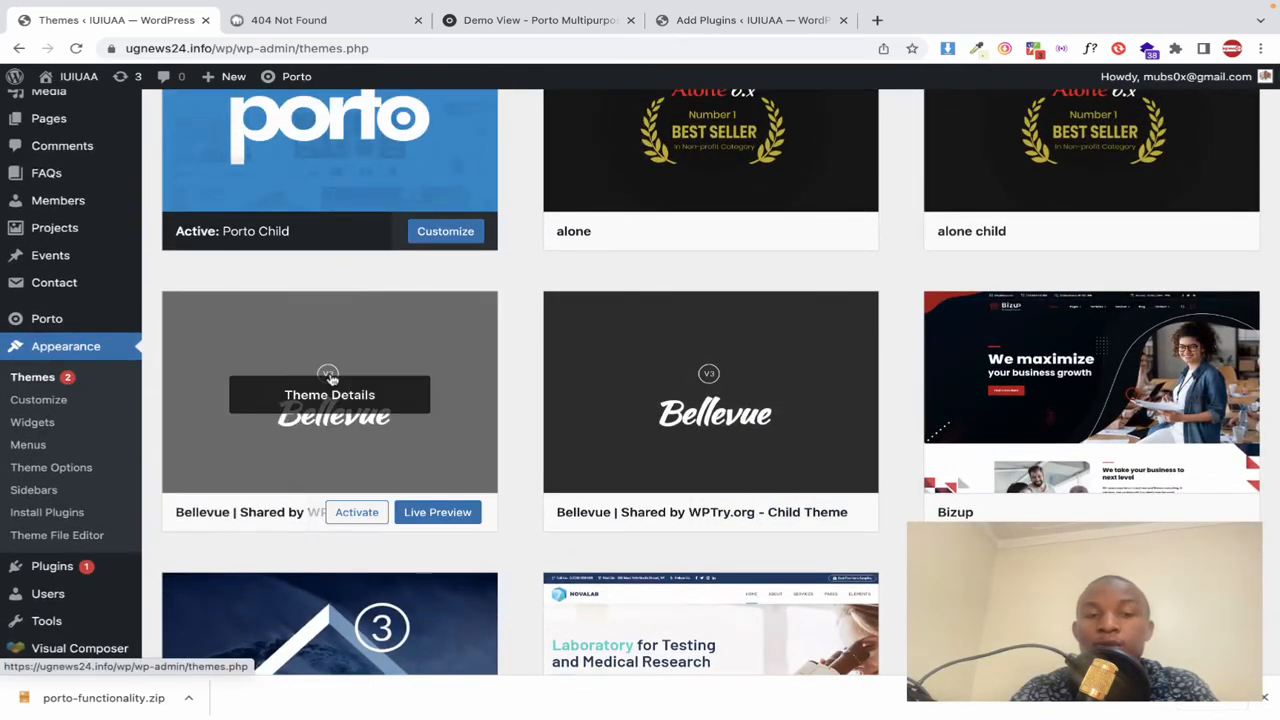
scroll(406, 407, down, 5)
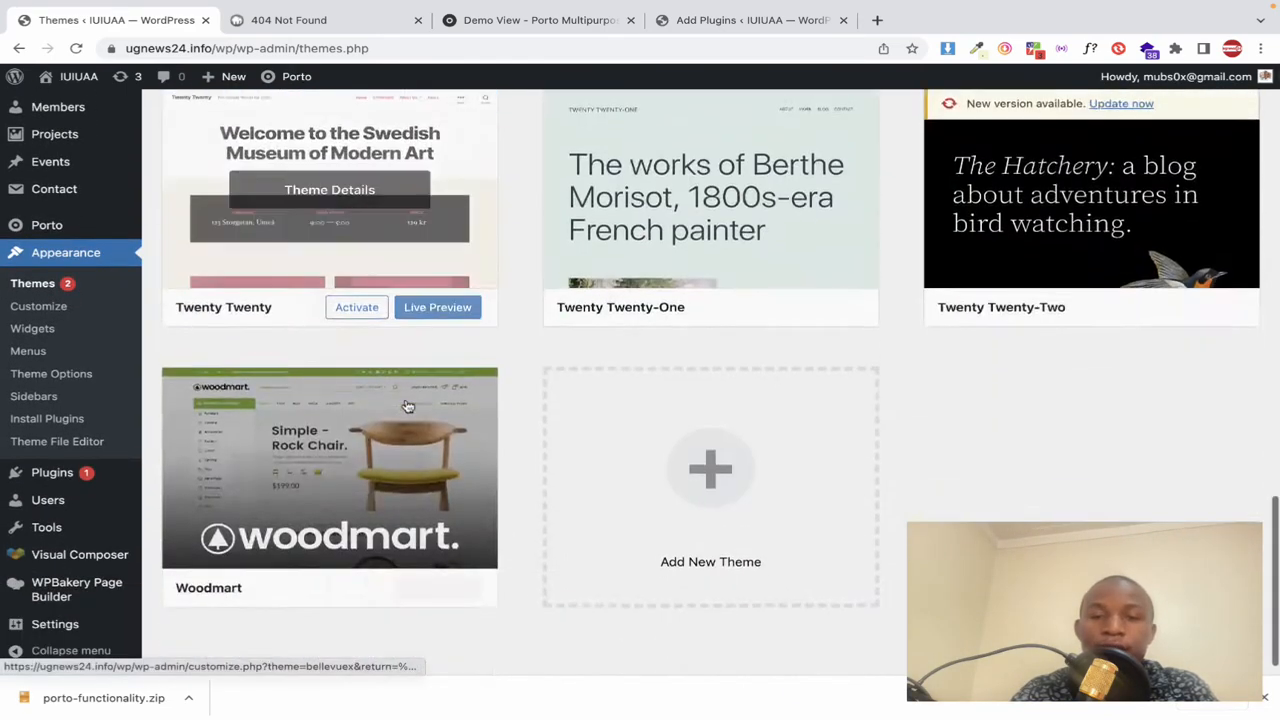
scroll(405, 404, up, 10)
scroll(405, 404, up, 1)
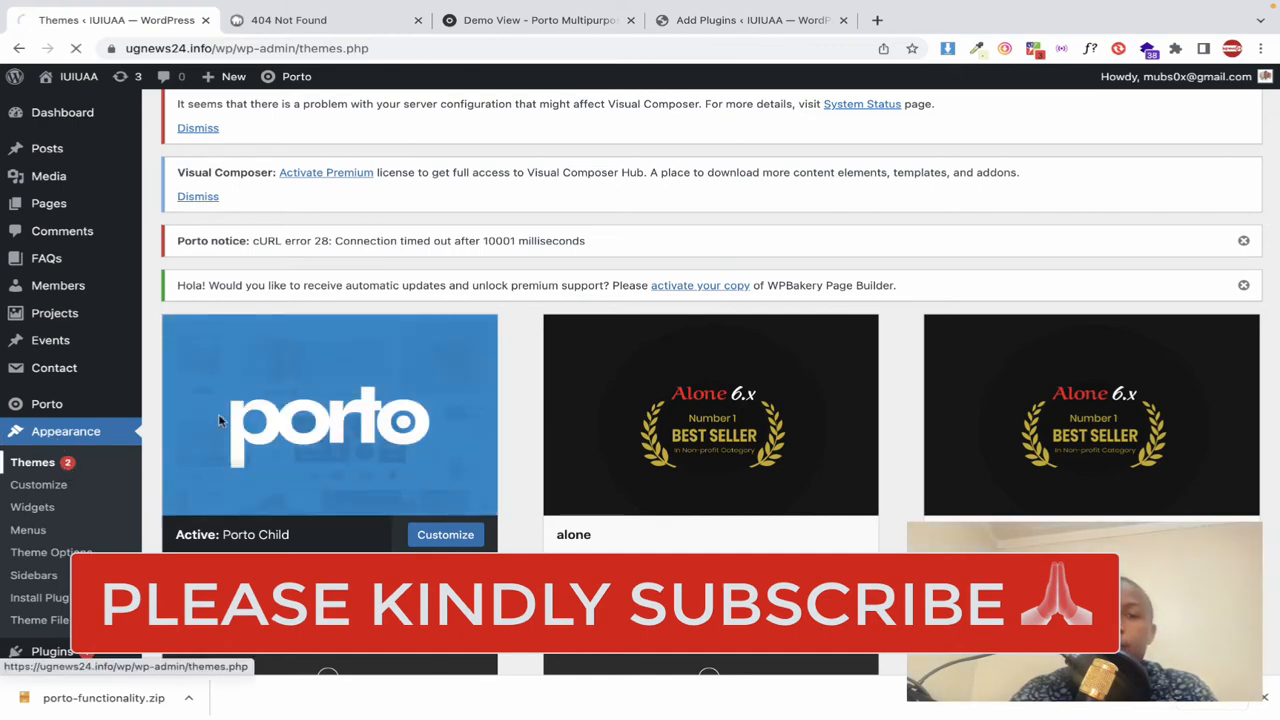
scroll(265, 400, up, 3)
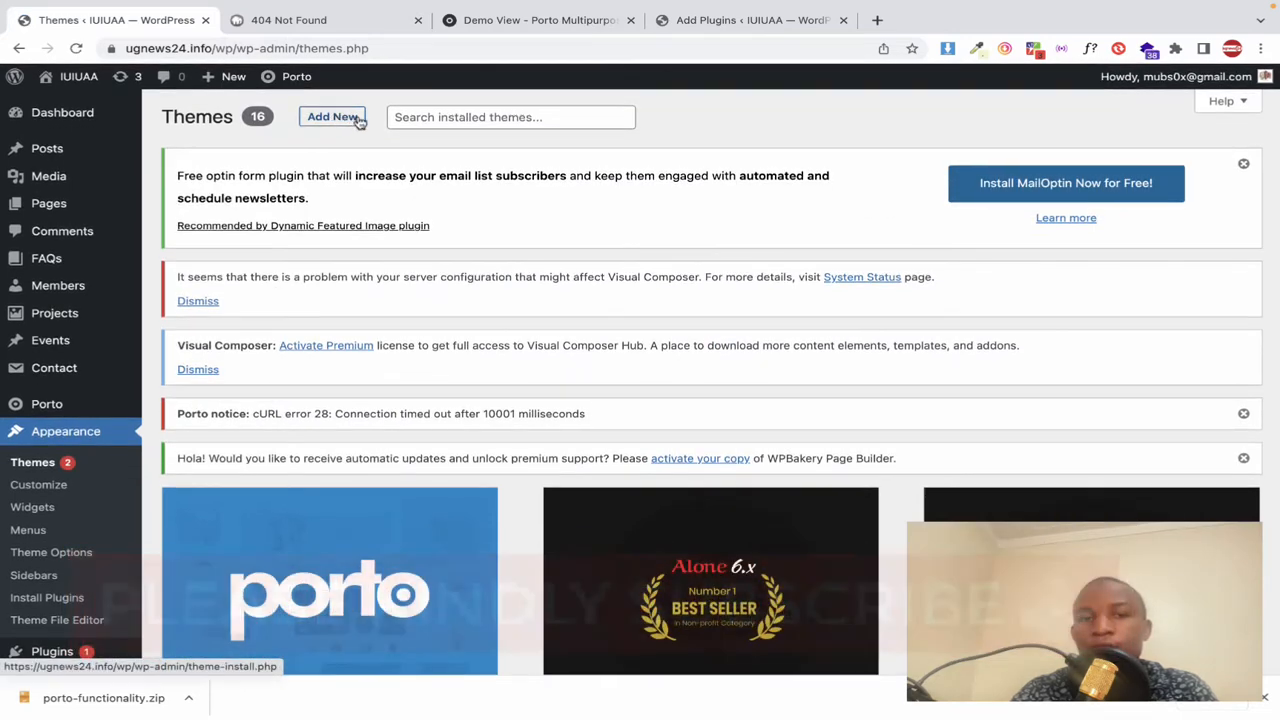
Step: Open the page for adding new themes and browse the popular themes down to ColorMag
click(337, 118)
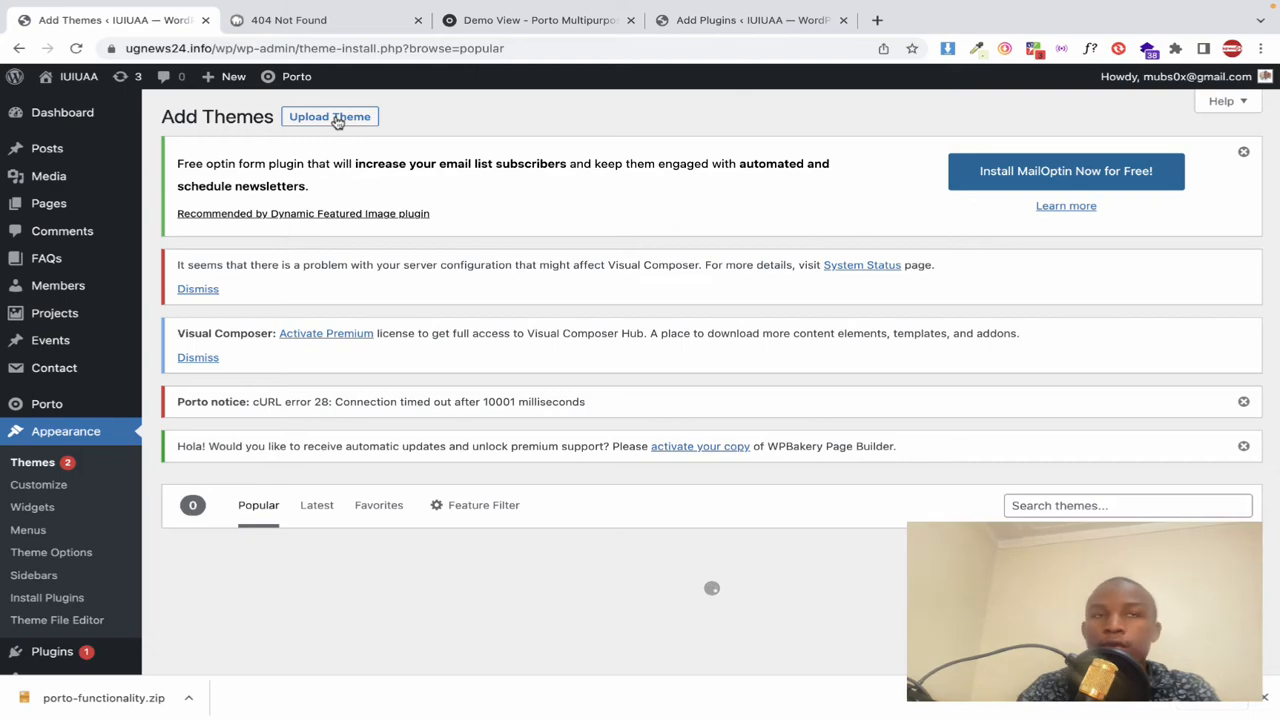
scroll(287, 181, down, 2)
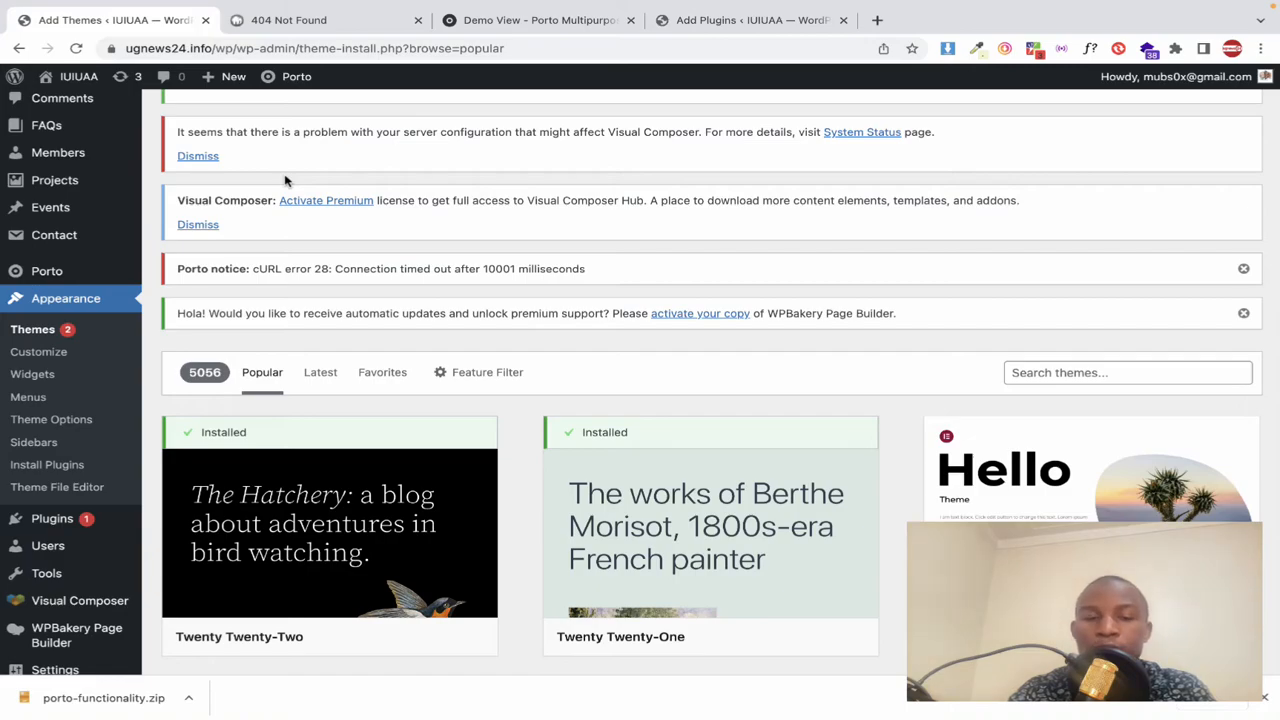
scroll(285, 181, down, 20)
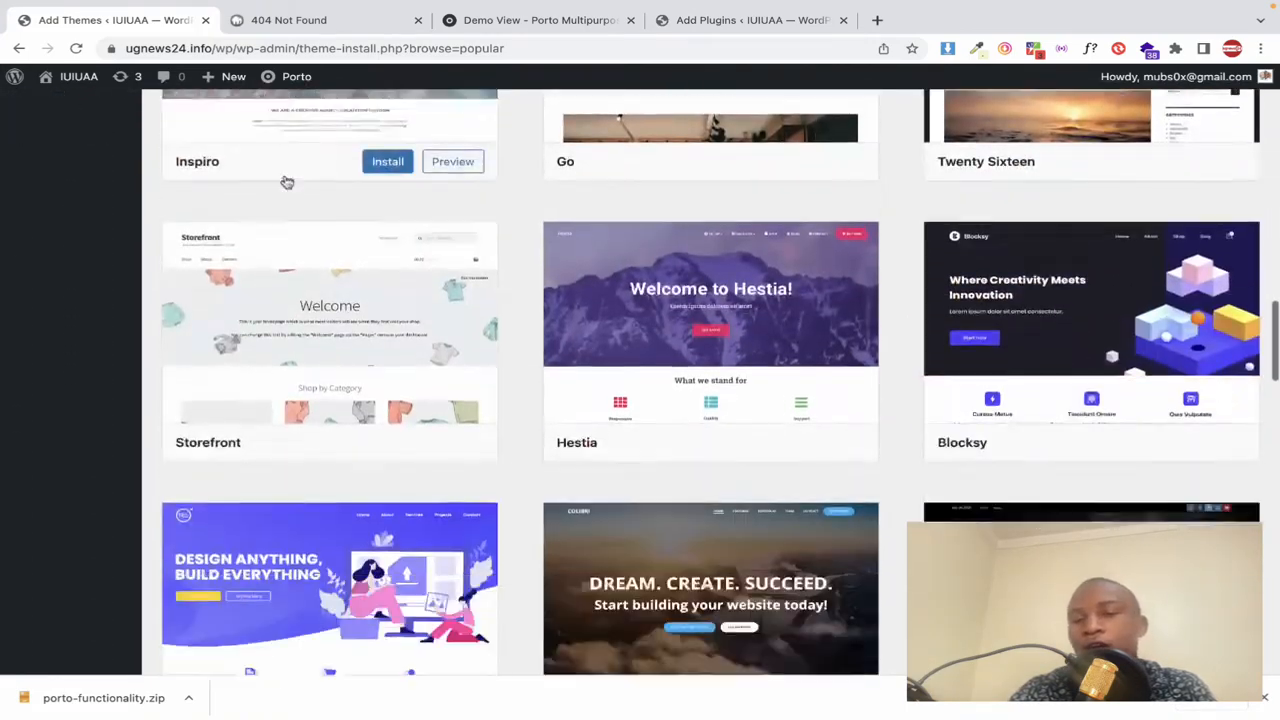
scroll(285, 181, down, 10)
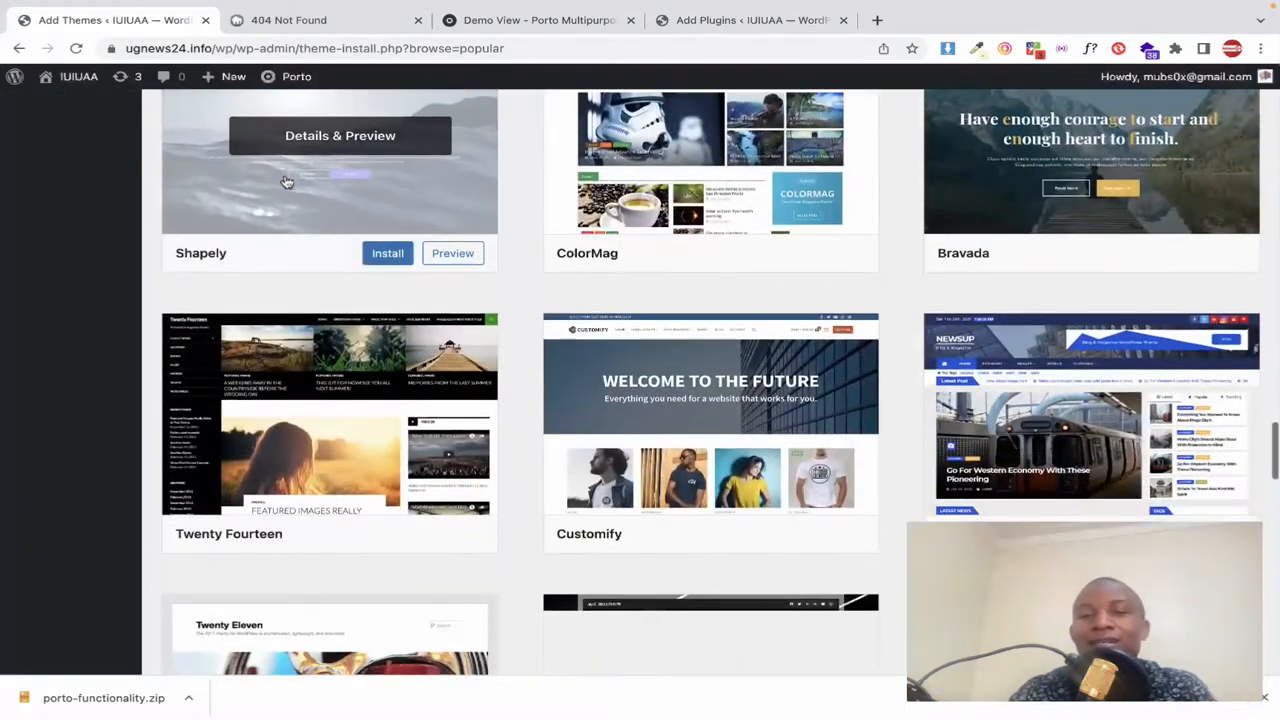
scroll(694, 220, up, 2)
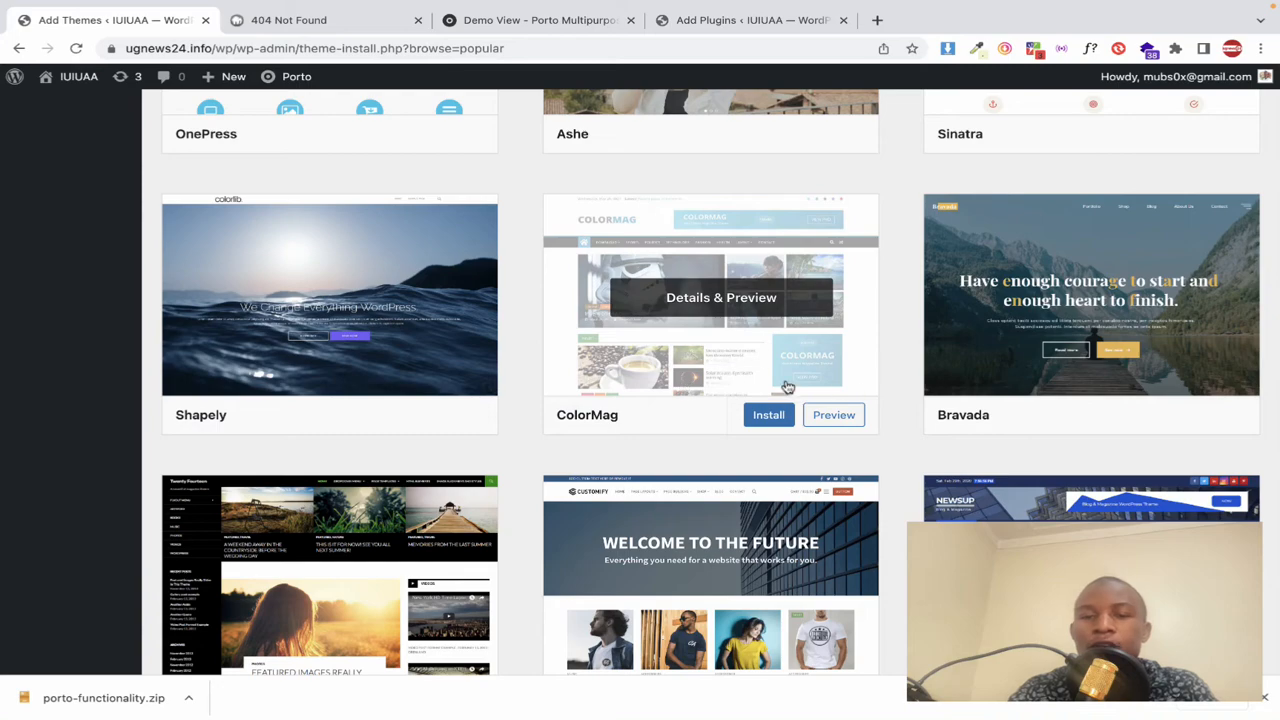
Step: Preview the ColorMag theme, look over its demo page, and close the preview
click(831, 415)
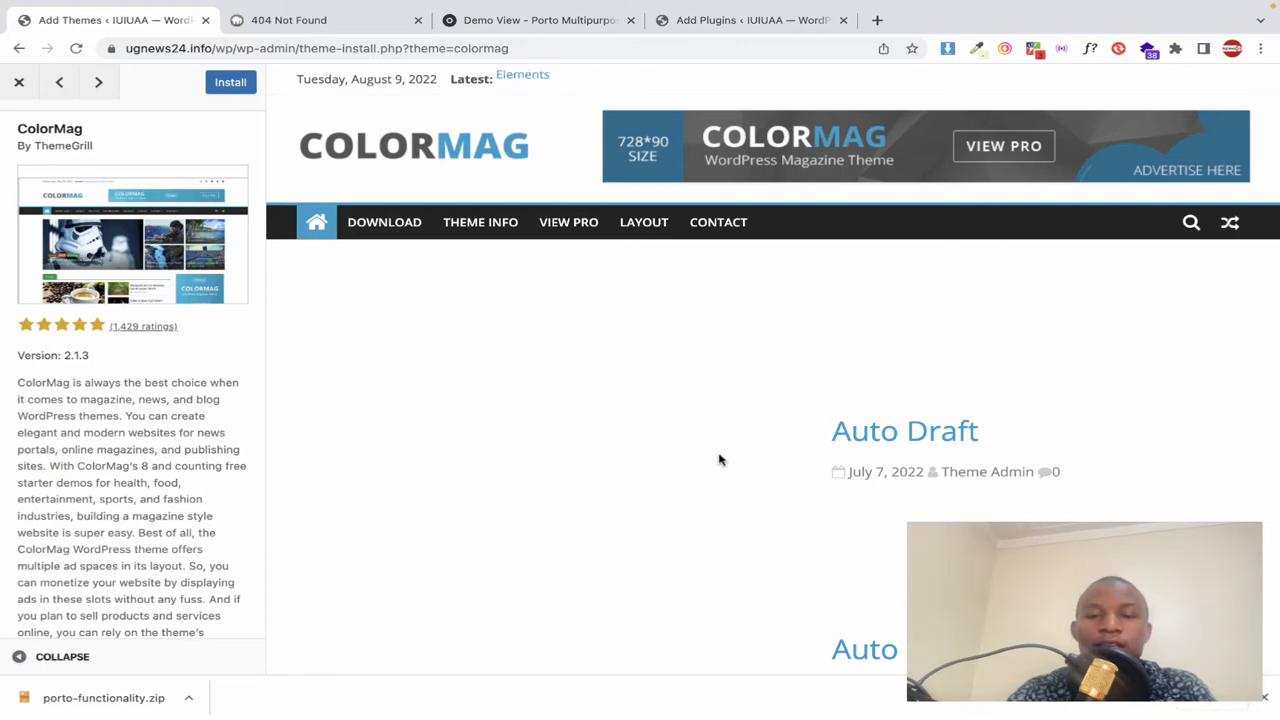
scroll(731, 434, down, 5)
scroll(733, 432, down, 4)
scroll(734, 433, up, 10)
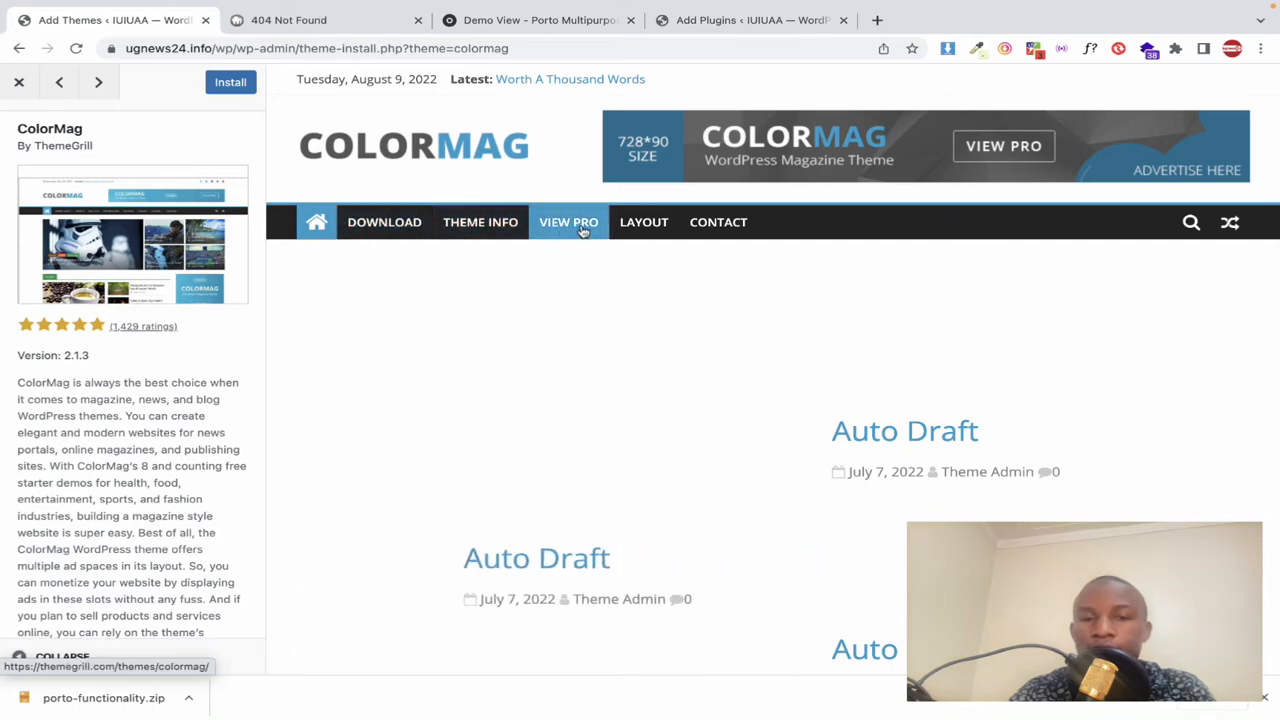
click(19, 82)
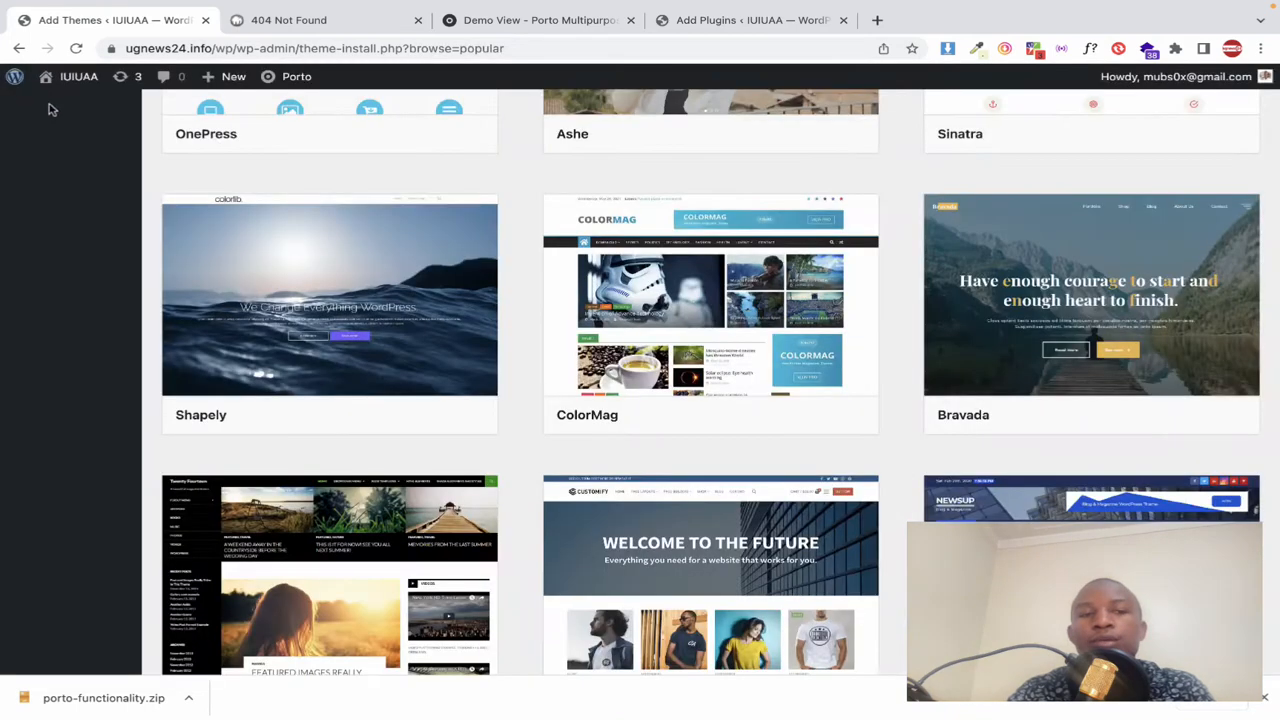
Step: Look through more of the popular themes, and switch the theme listing to Latest and then to Favorites
scroll(765, 180, down, 20)
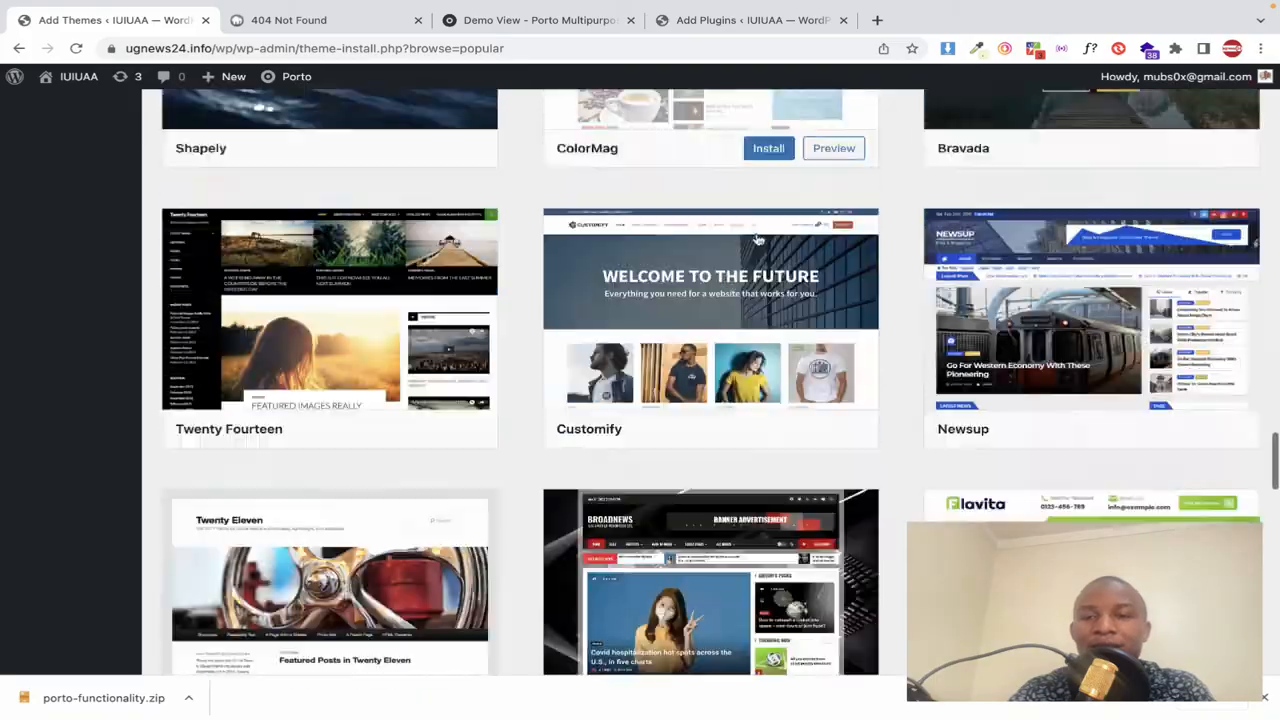
scroll(758, 240, up, 20)
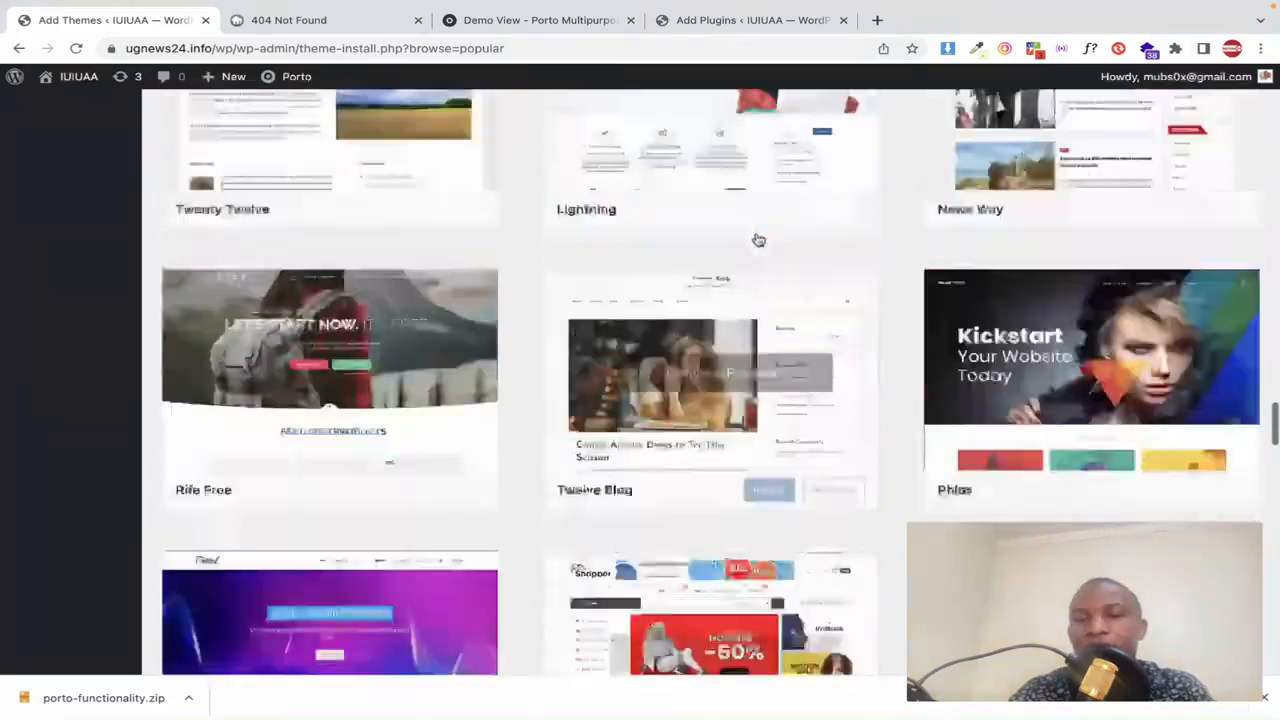
scroll(758, 237, up, 5)
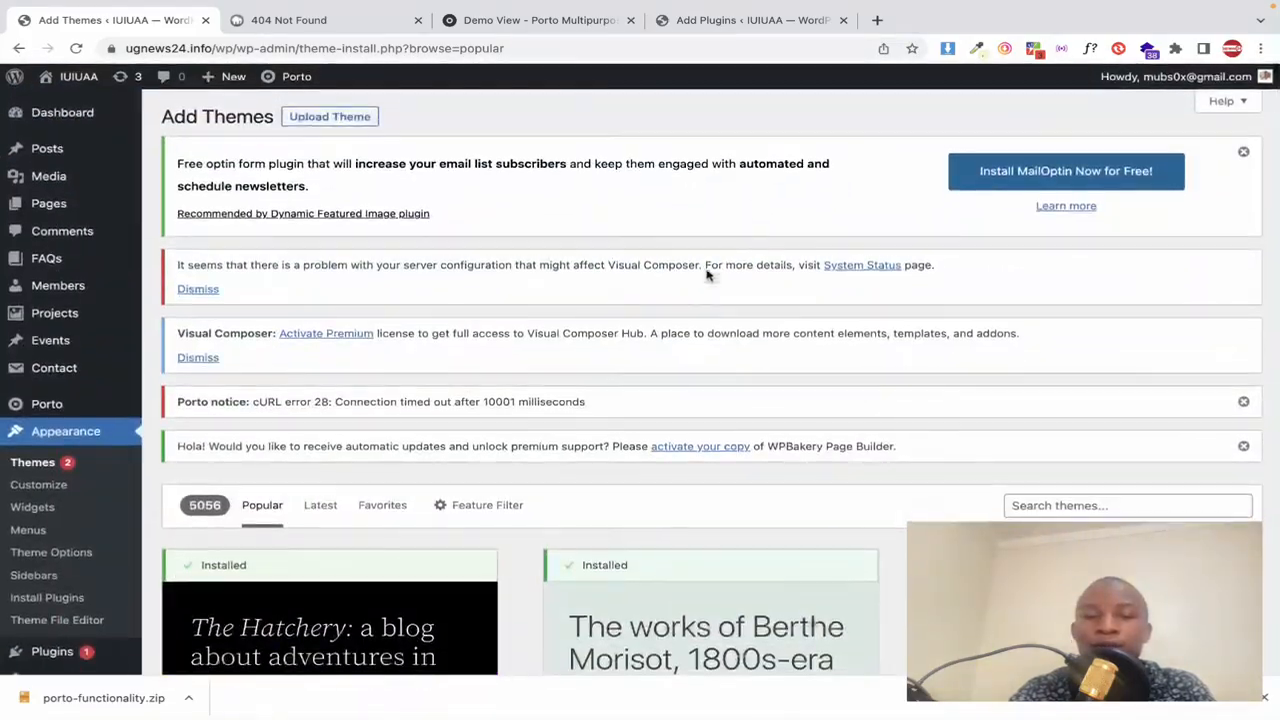
scroll(709, 274, down, 2)
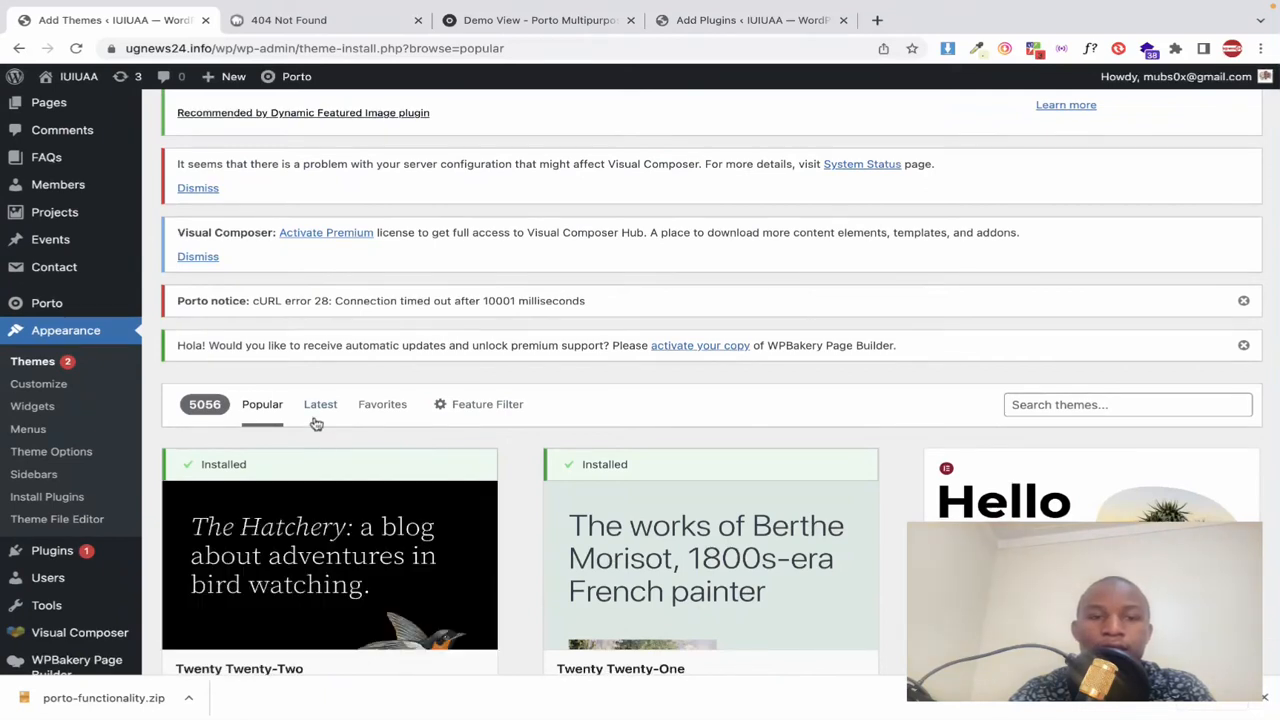
click(320, 405)
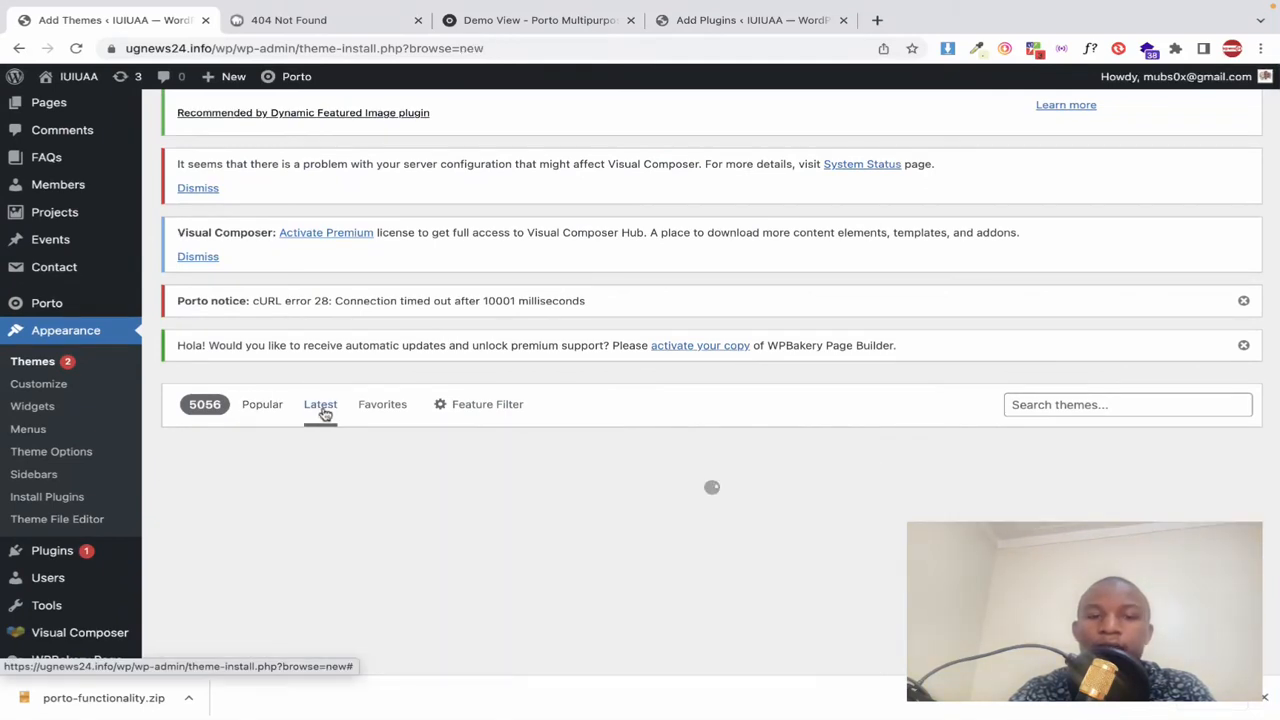
scroll(329, 447, down, 2)
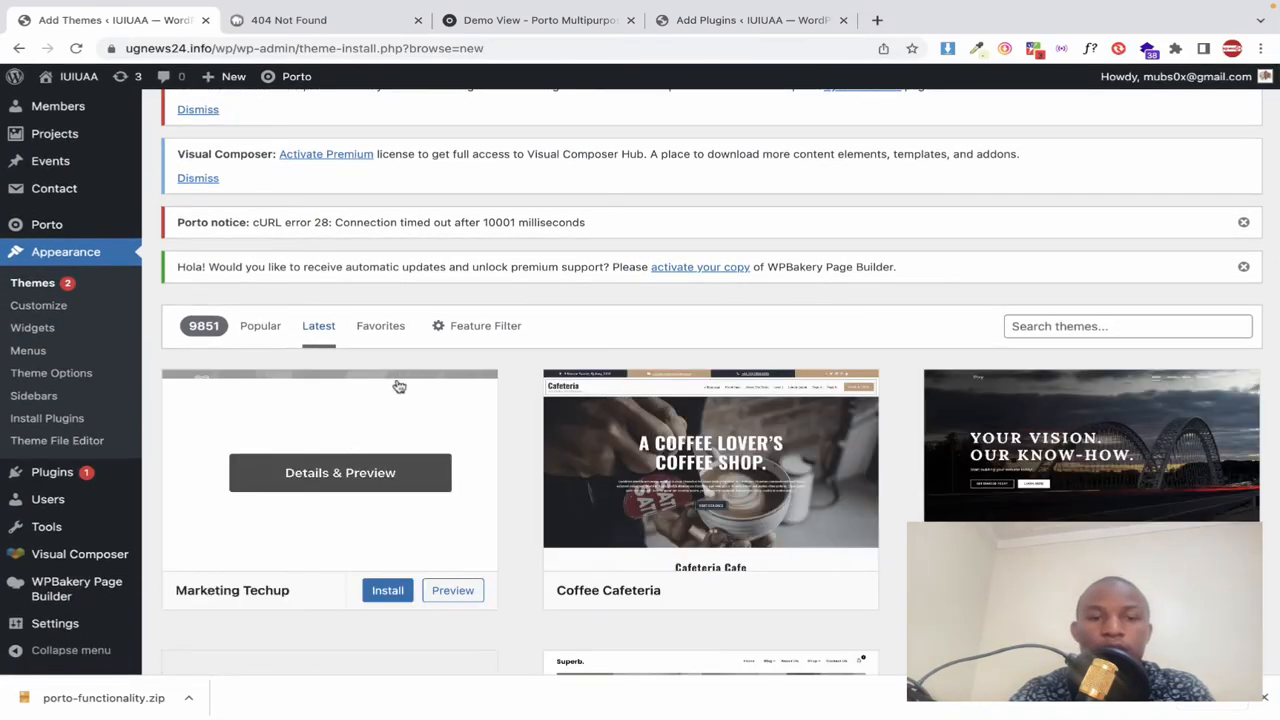
click(384, 338)
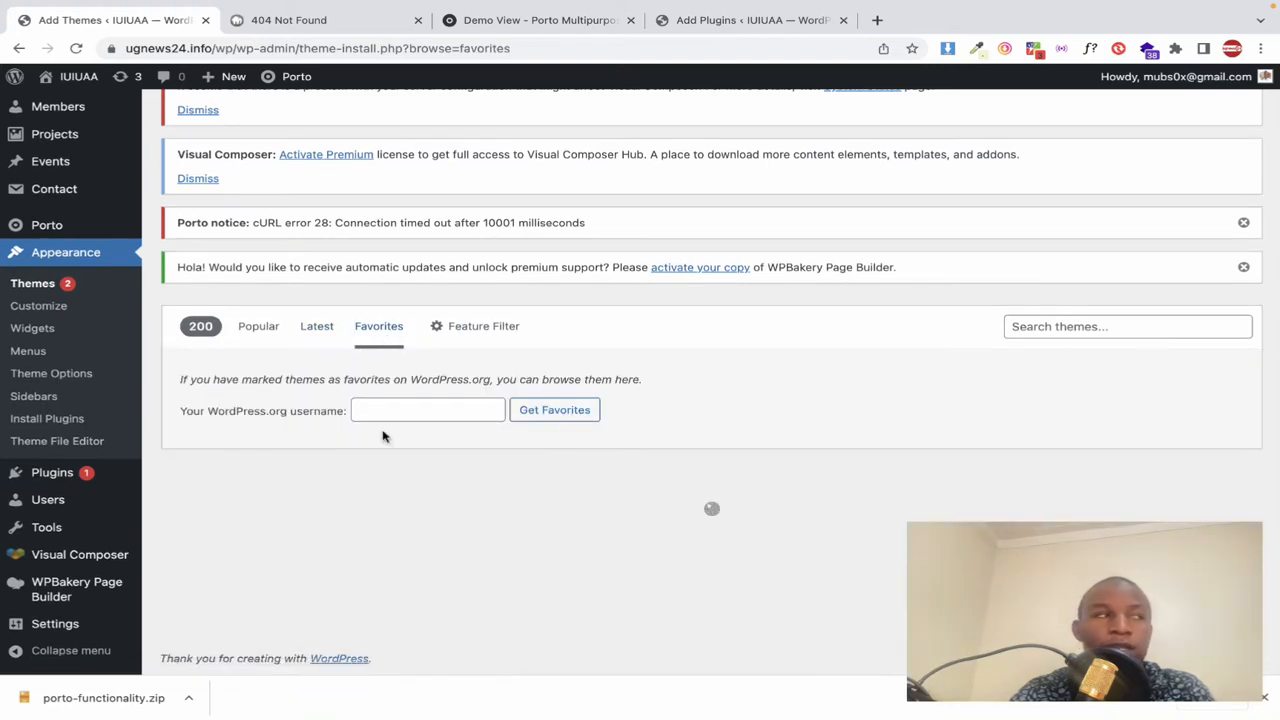
Step: Show the Feature Filter options for new themes and enlarge the page in the browser
click(477, 330)
scroll(334, 444, down, 2)
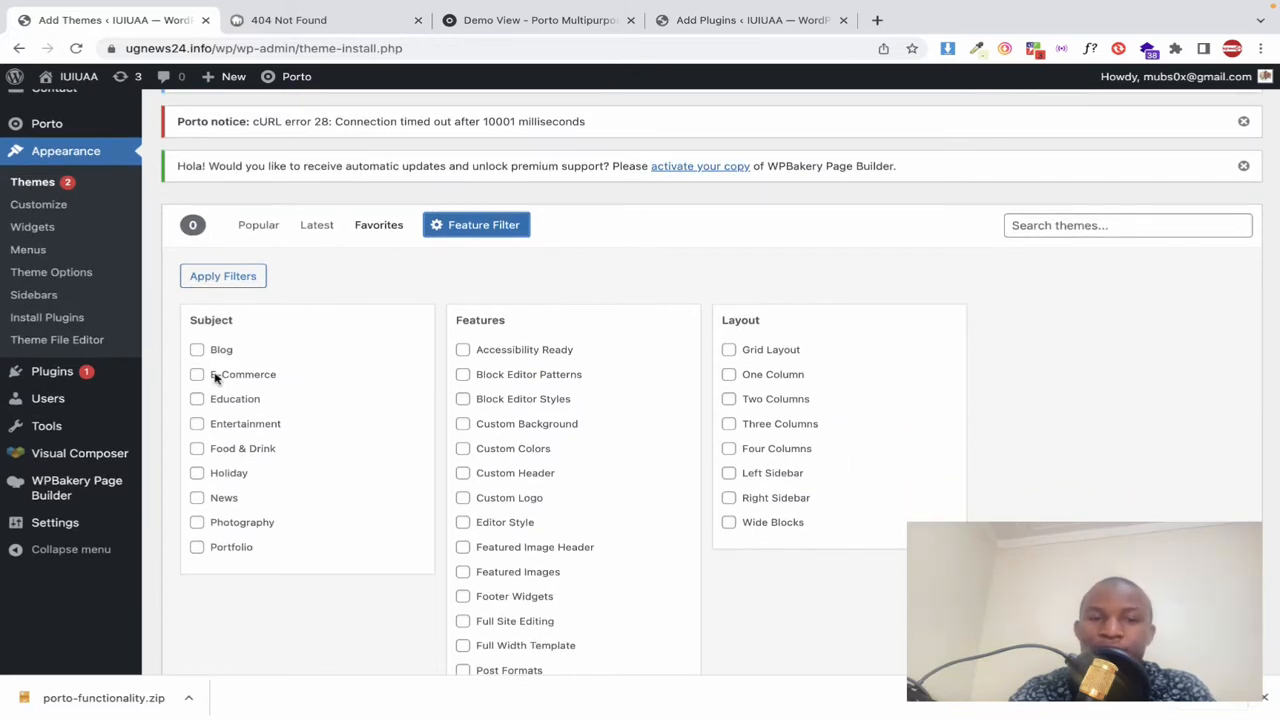
key(ctrl+plus)
key(ctrl+plus)
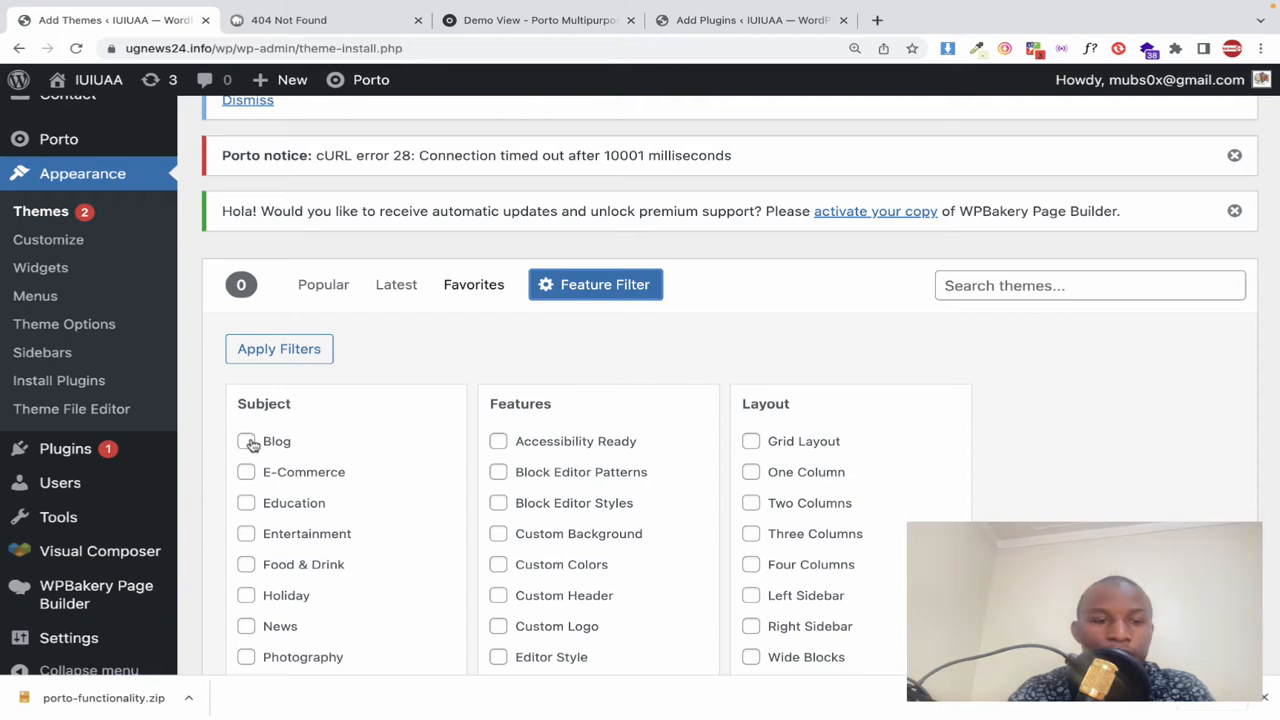
Step: Examine the Subject, Features and Layout options available for filtering themes
scroll(253, 448, down, 1)
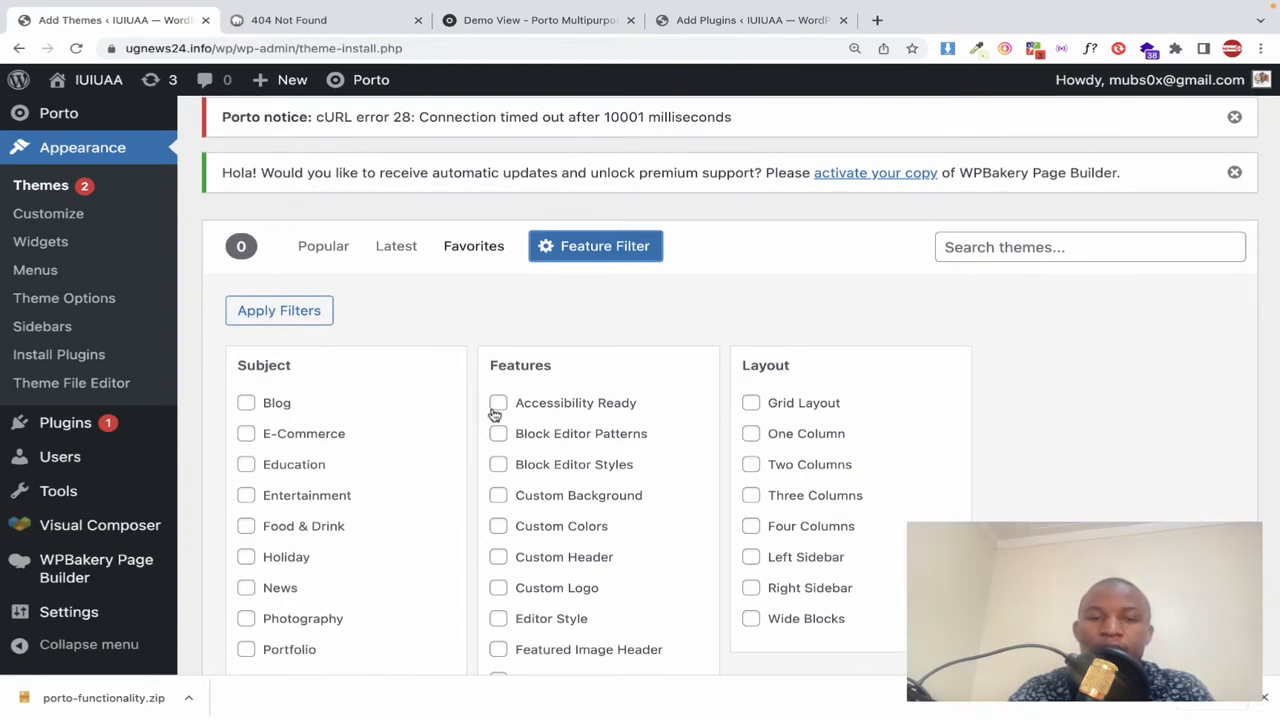
scroll(493, 413, down, 3)
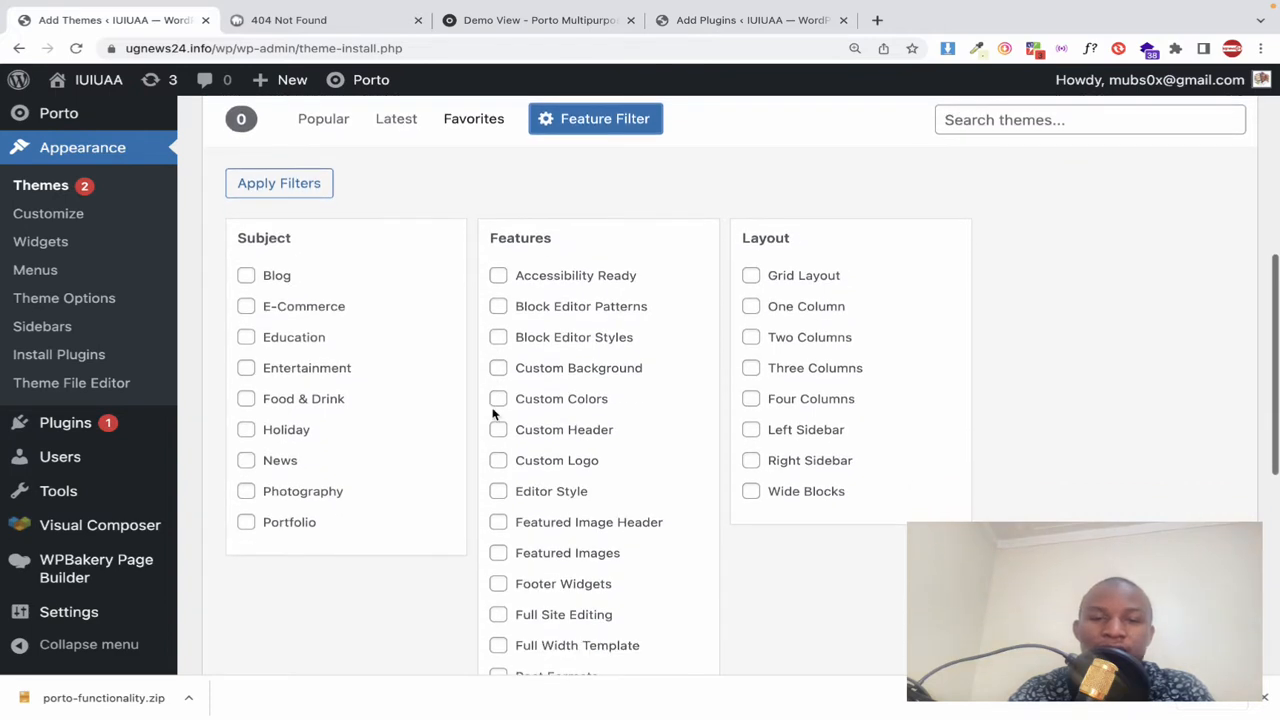
scroll(526, 417, down, 1)
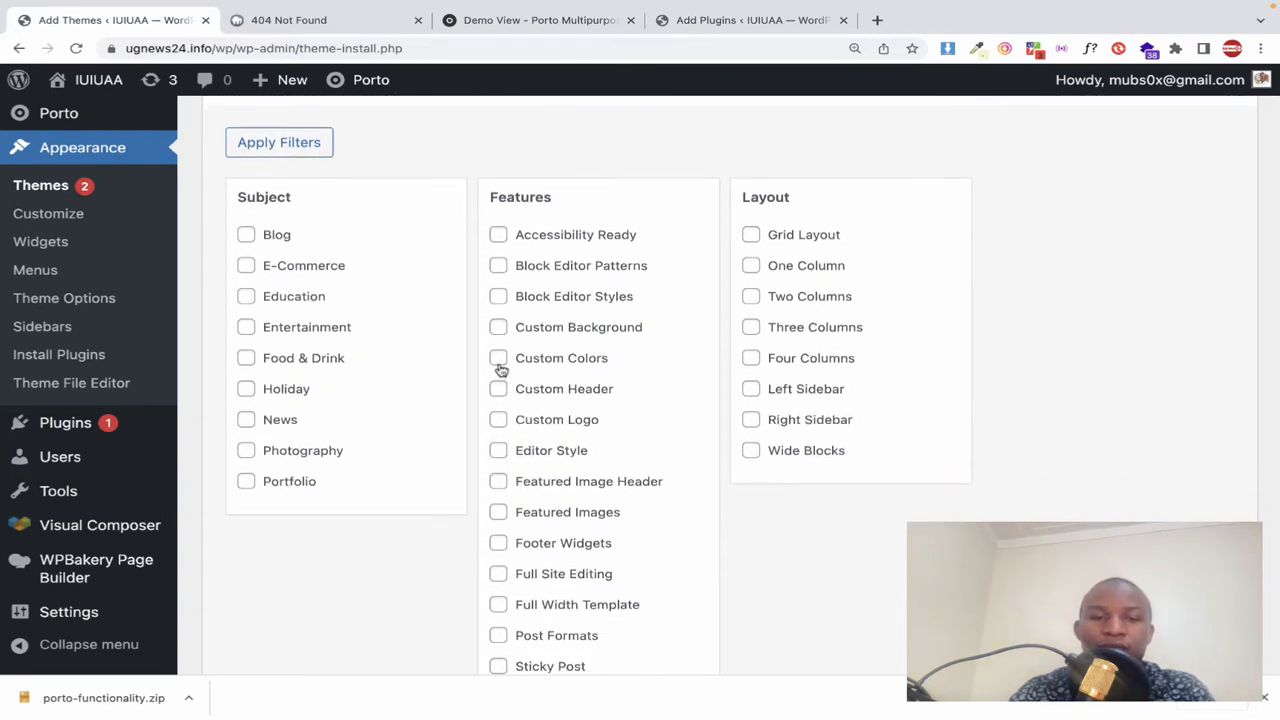
scroll(527, 450, down, 1)
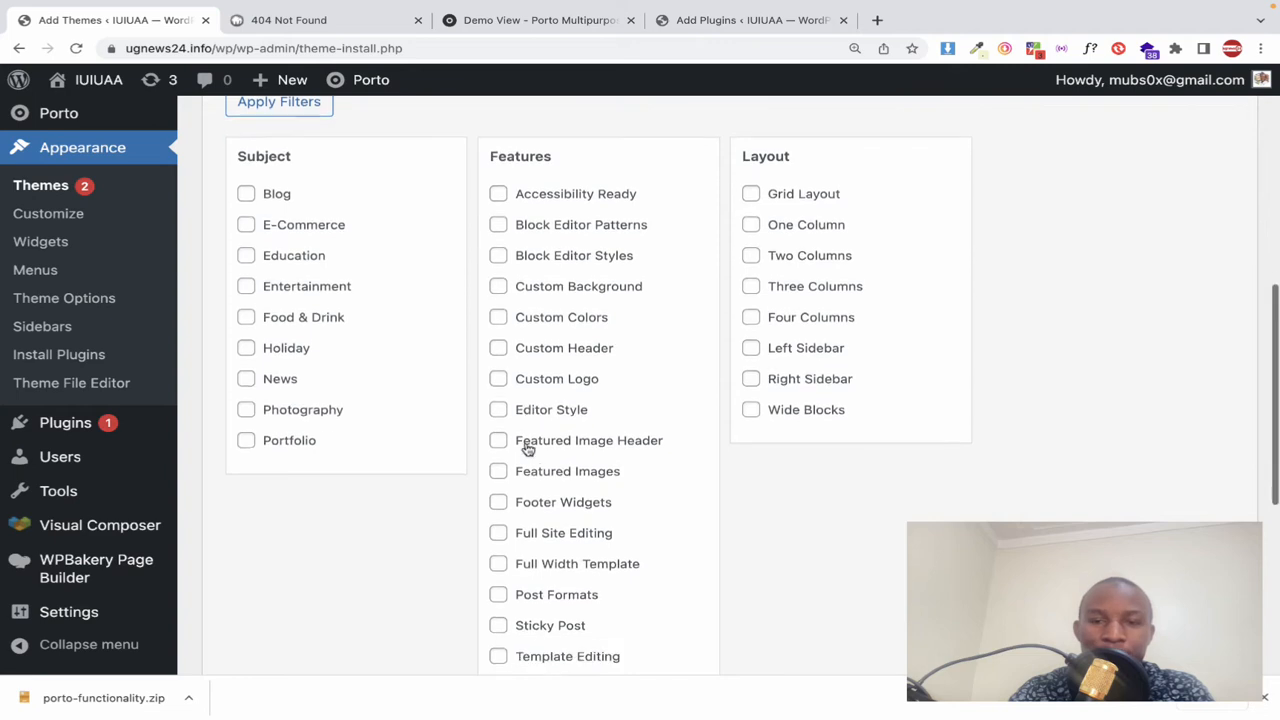
scroll(527, 450, up, 1)
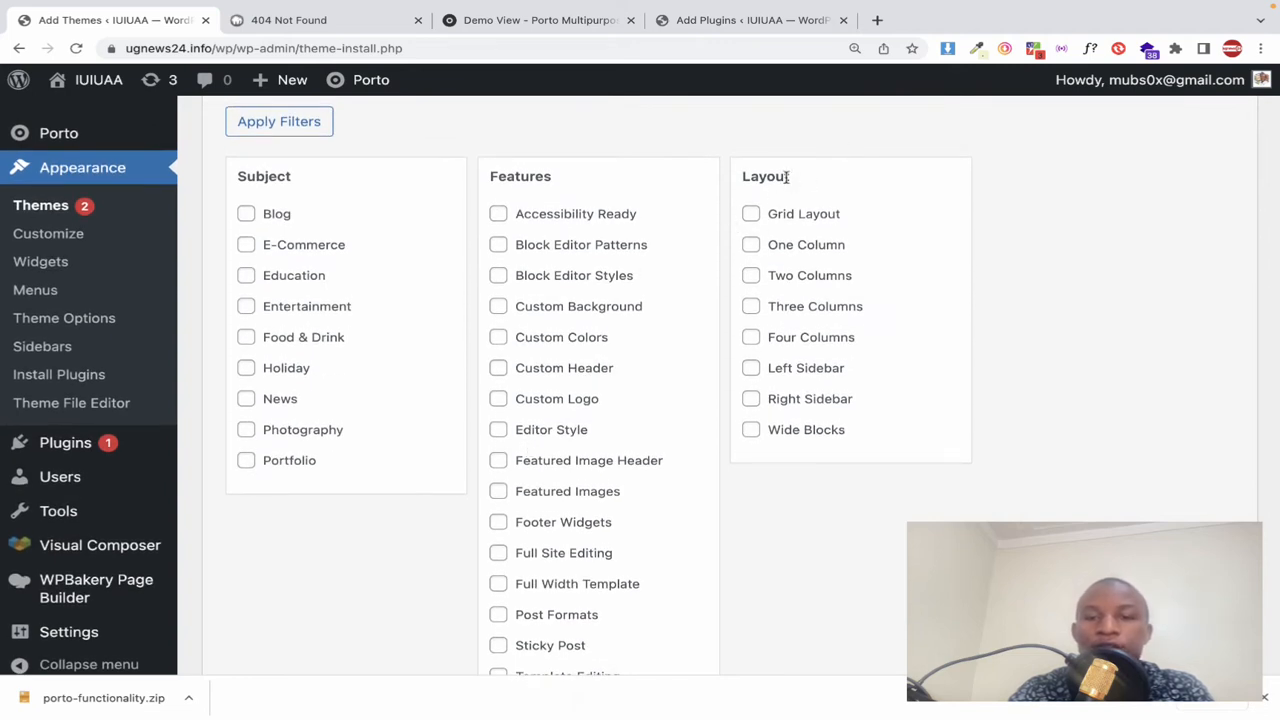
scroll(775, 200, up, 1)
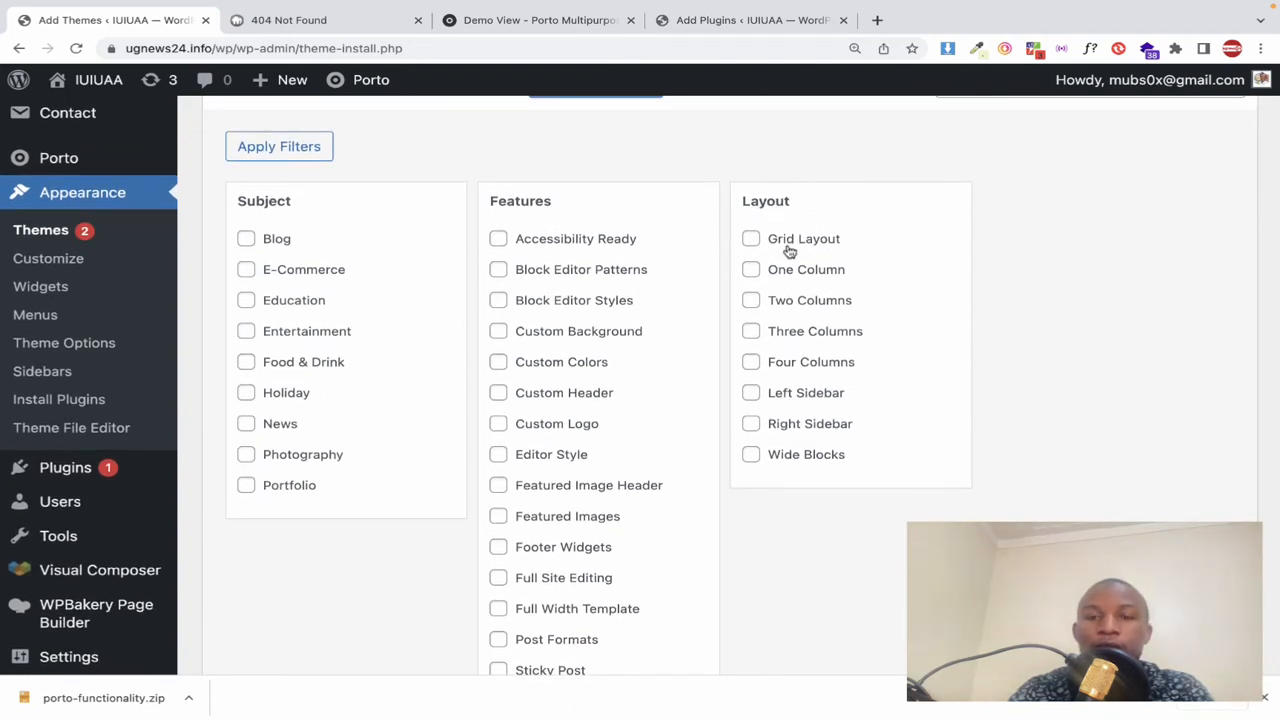
scroll(751, 246, up, 5)
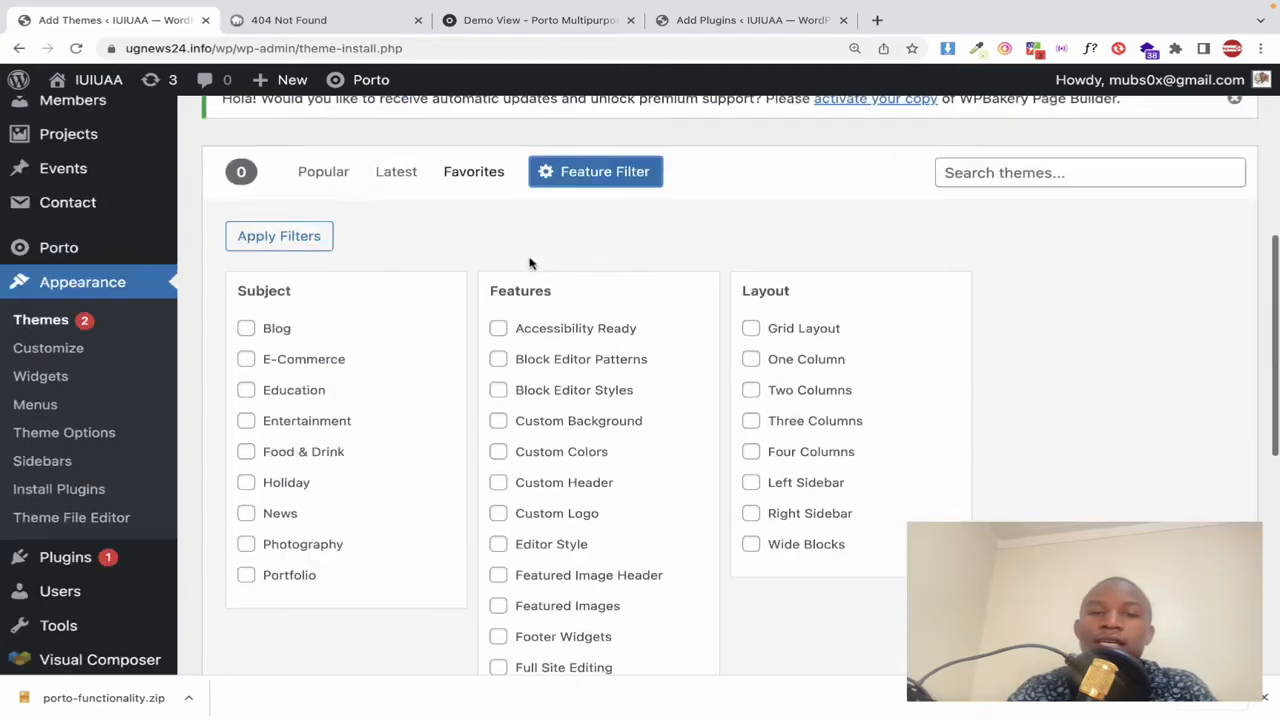
scroll(551, 437, down, 4)
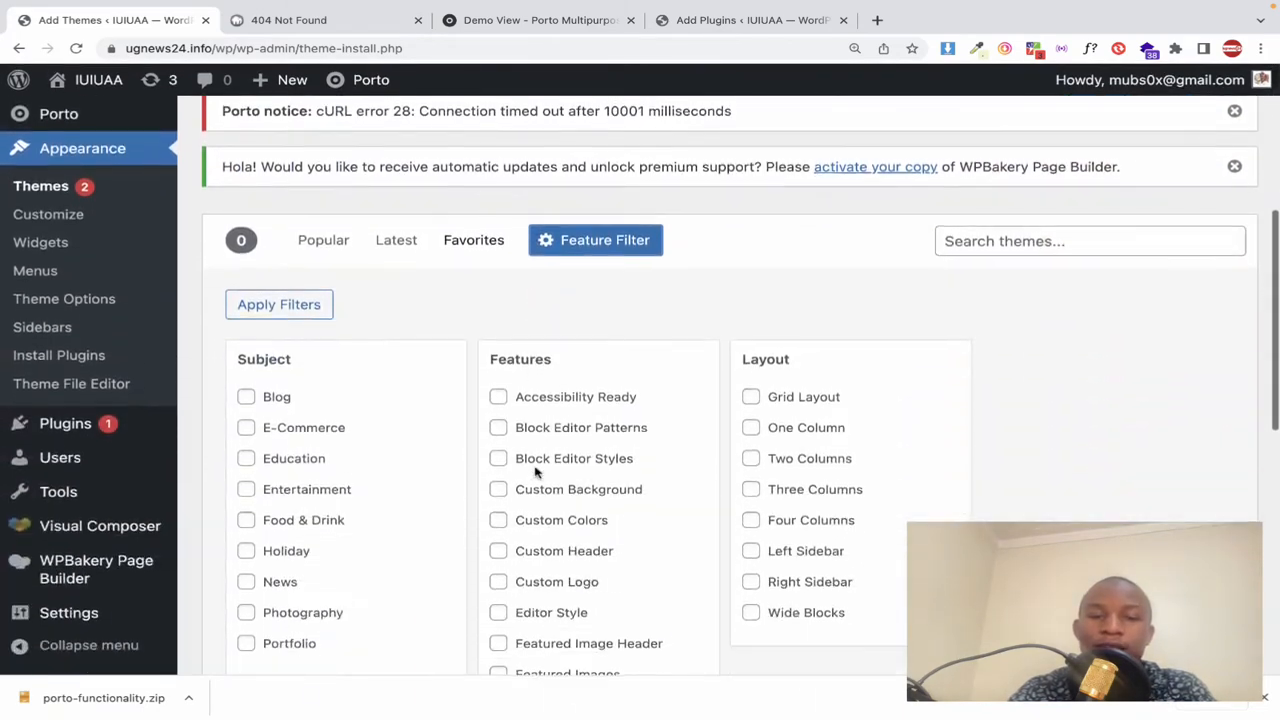
scroll(354, 354, up, 4)
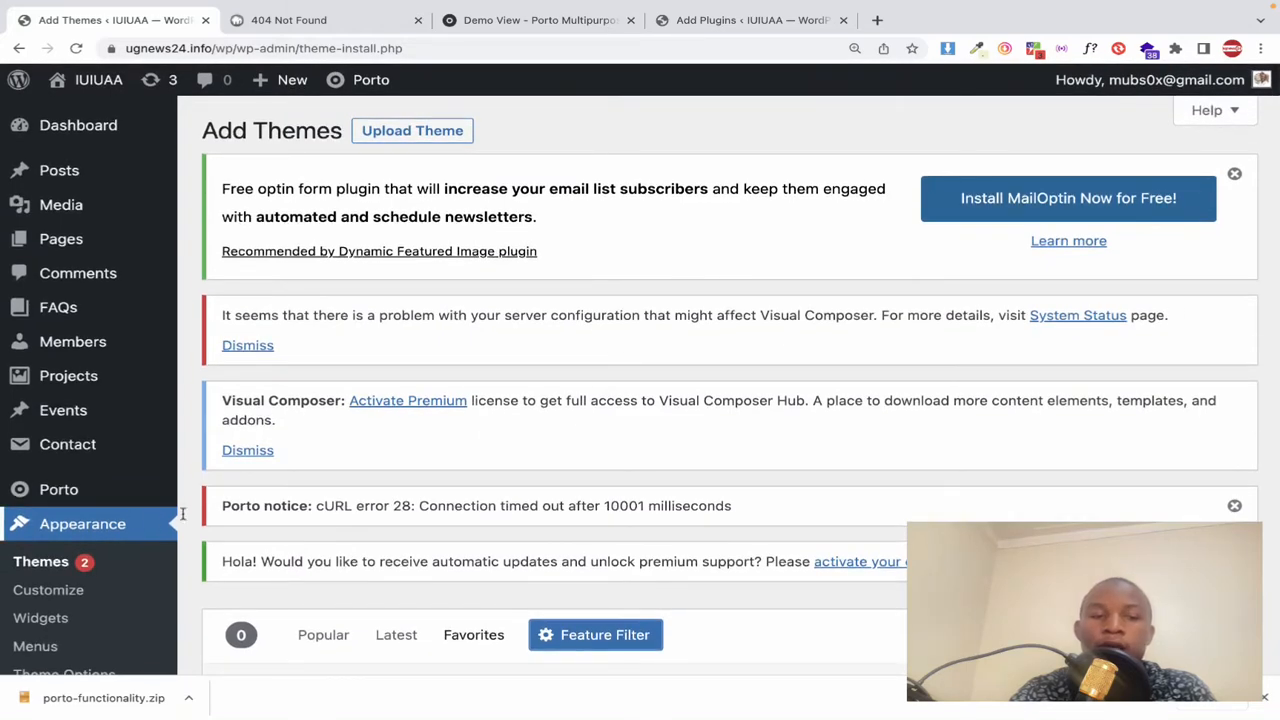
scroll(316, 520, down, 2)
scroll(316, 520, down, 3)
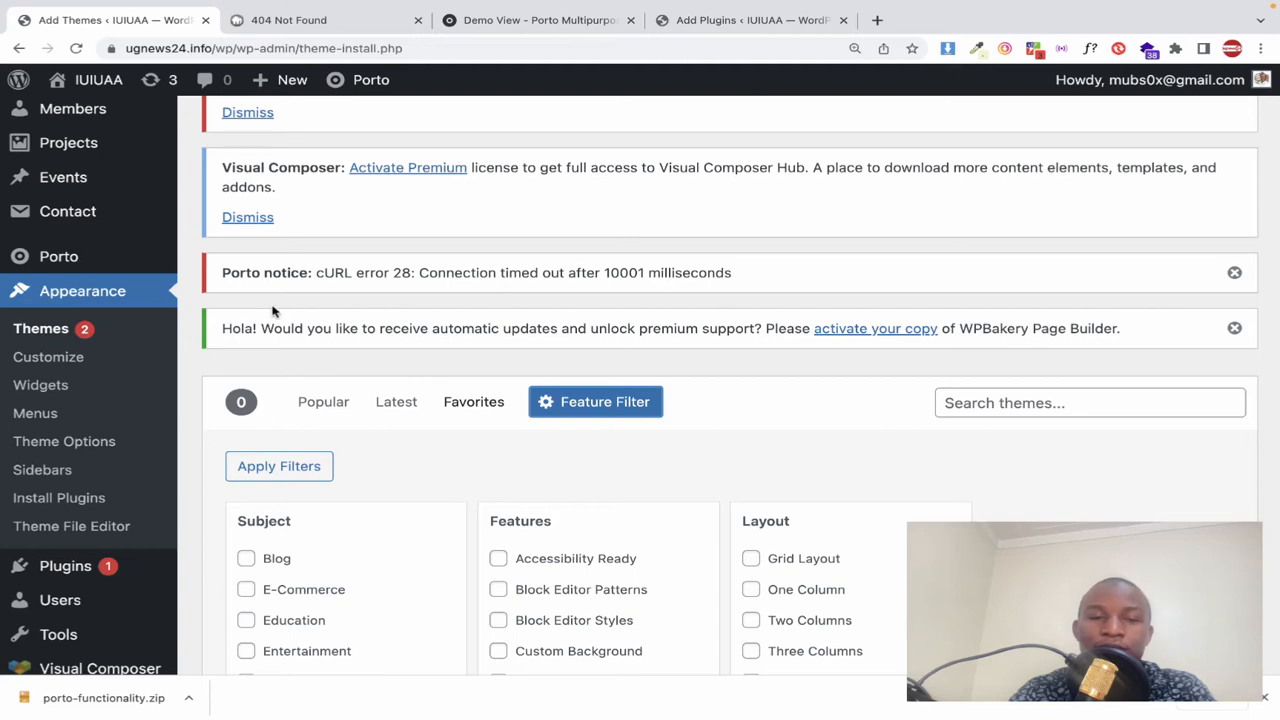
Step: Switch the theme listing back to Popular and look at the first themes
click(336, 408)
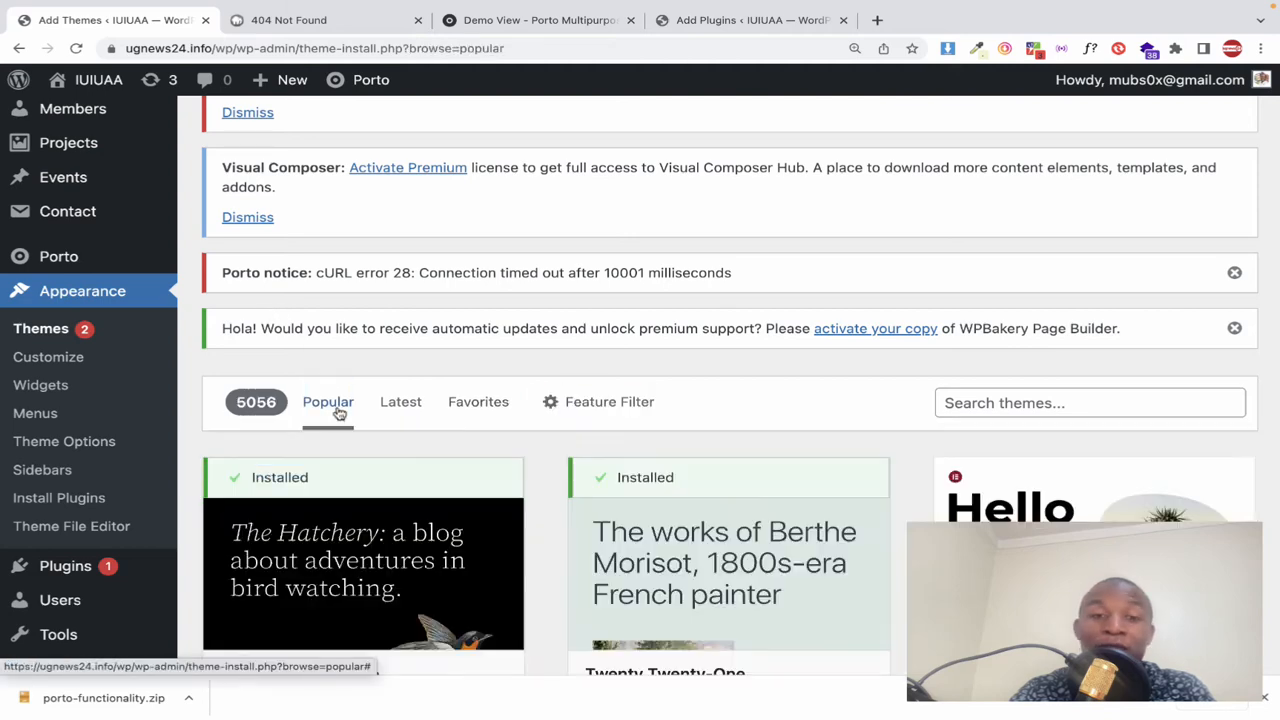
scroll(398, 402, down, 3)
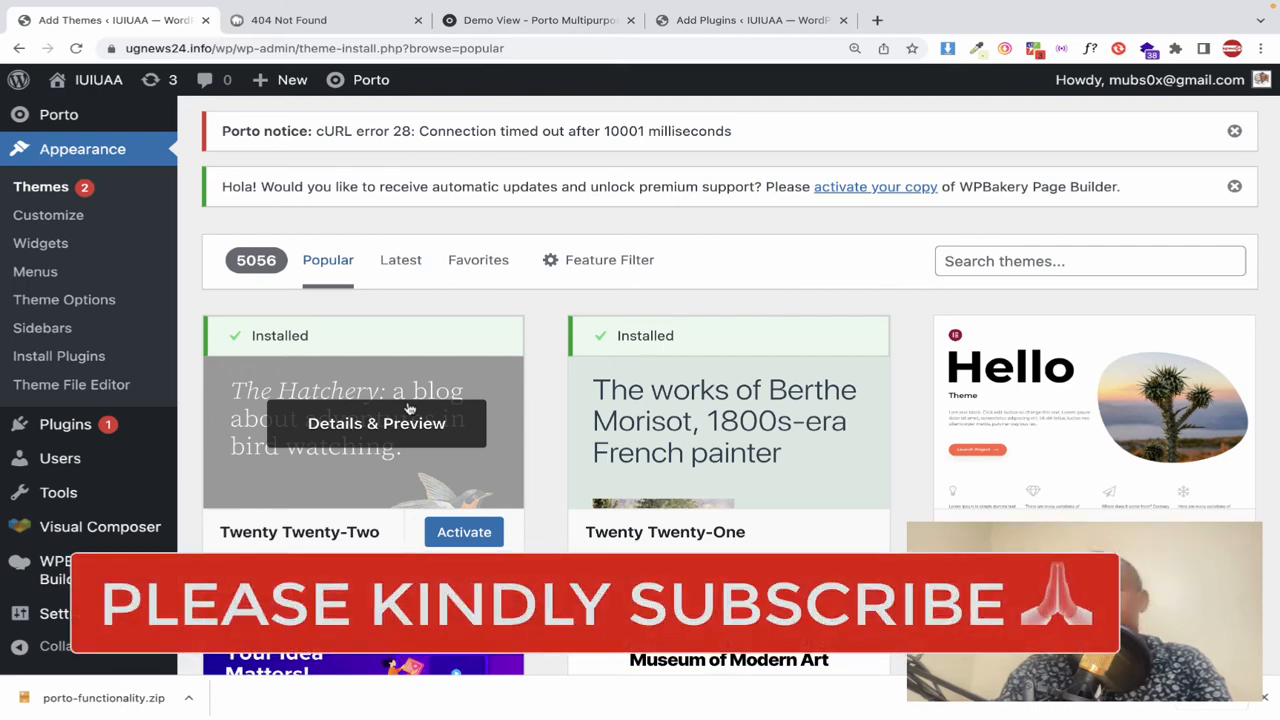
Step: Search Google for themeforest in a new browser tab
click(877, 20)
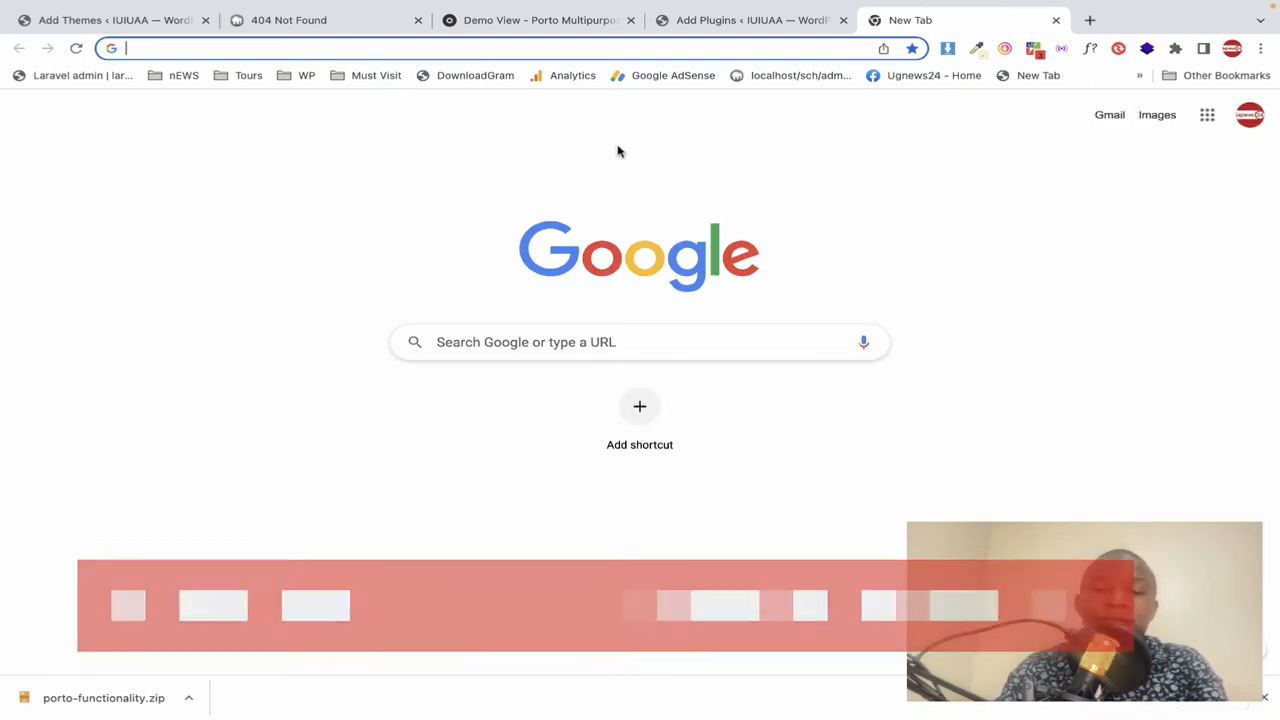
click(498, 347)
text(them)
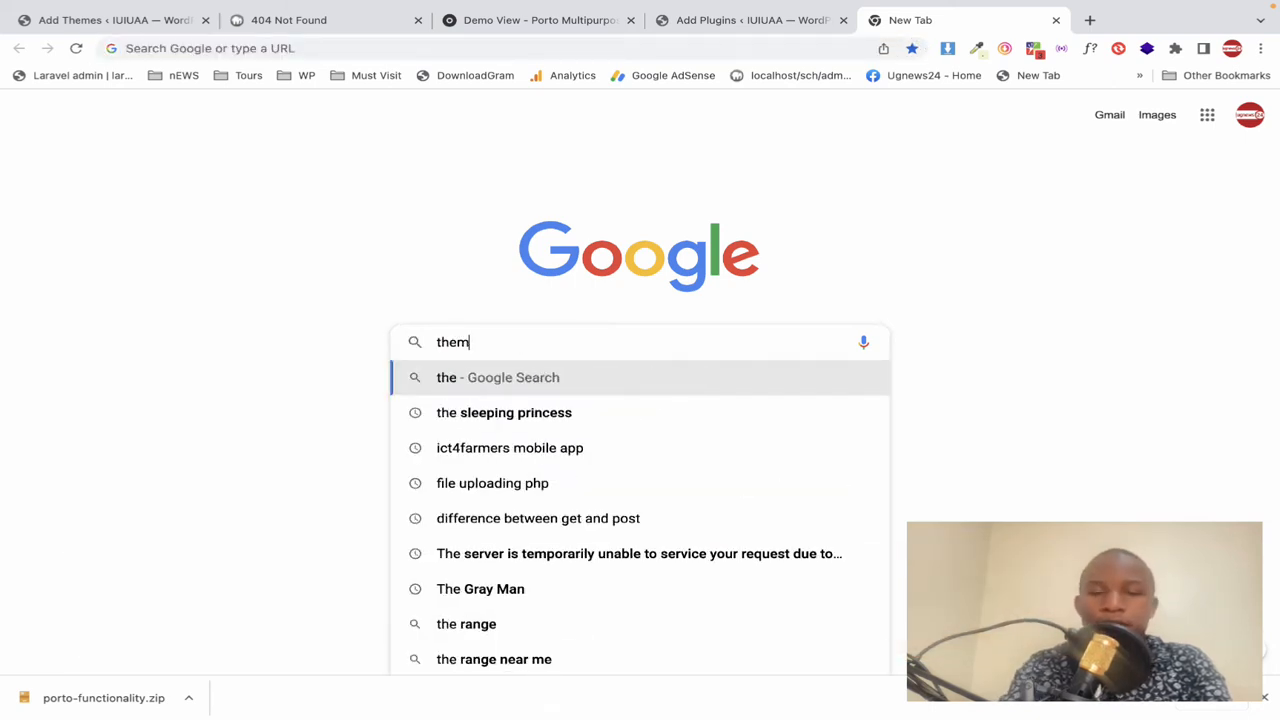
text(efores)
key(Return)
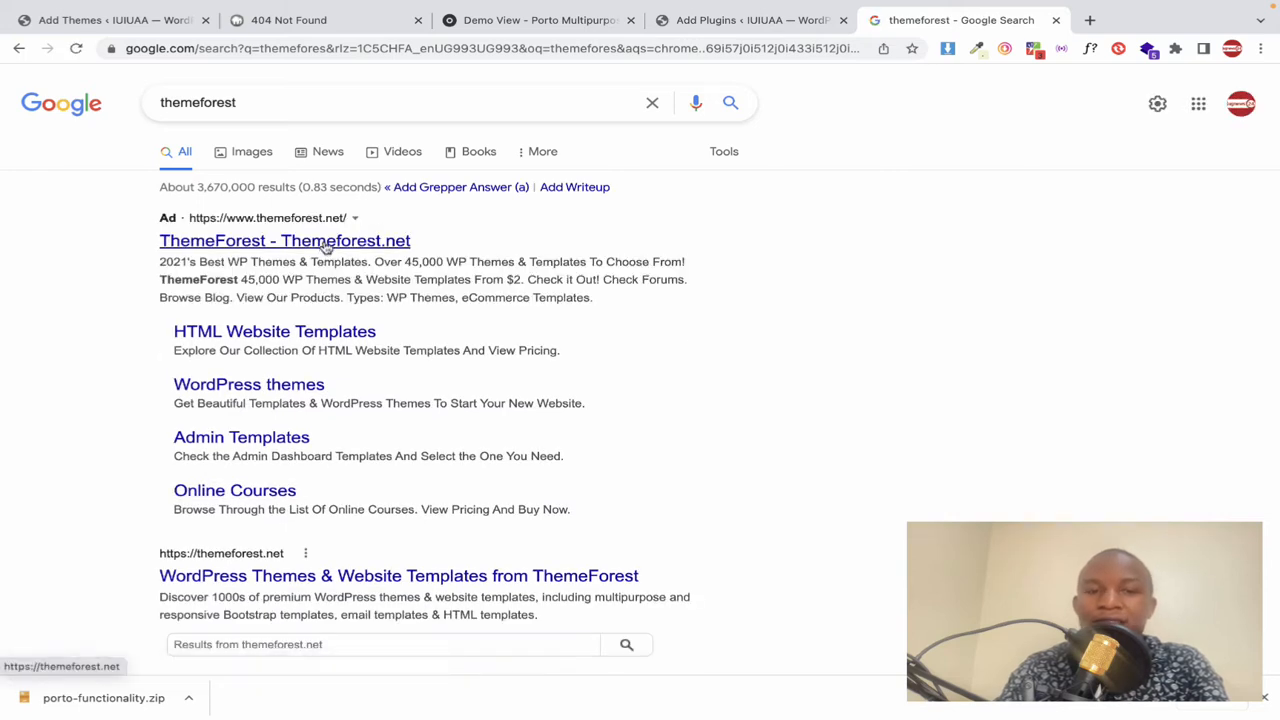
Step: Load the ThemeForest ad result in a separate browser tab, check that tab, and return to the Google results
right_click(328, 243)
click(376, 251)
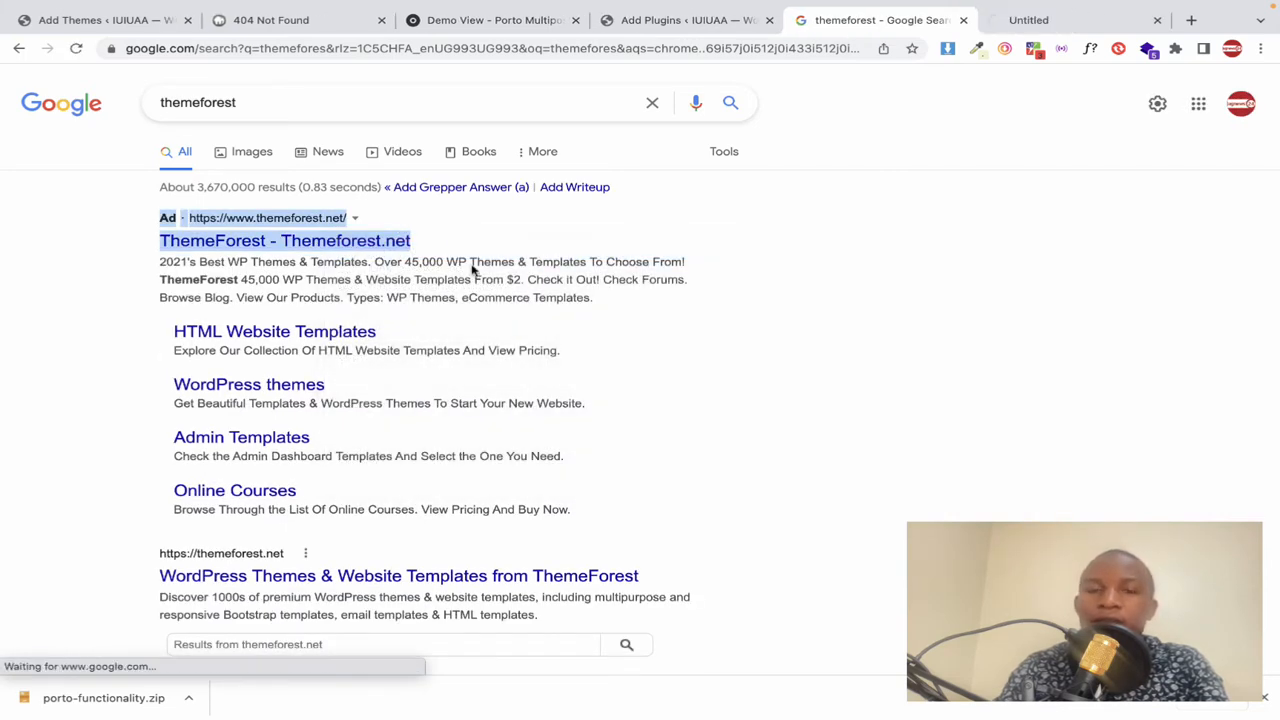
click(274, 94)
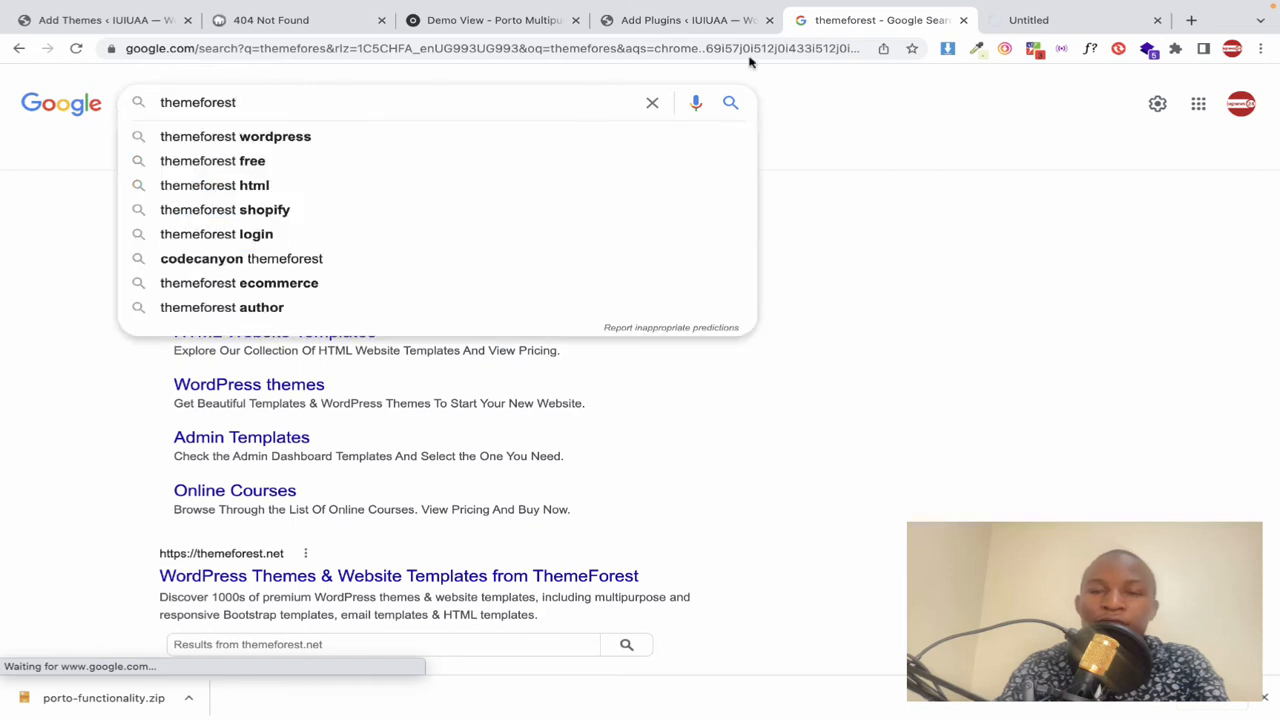
click(1025, 14)
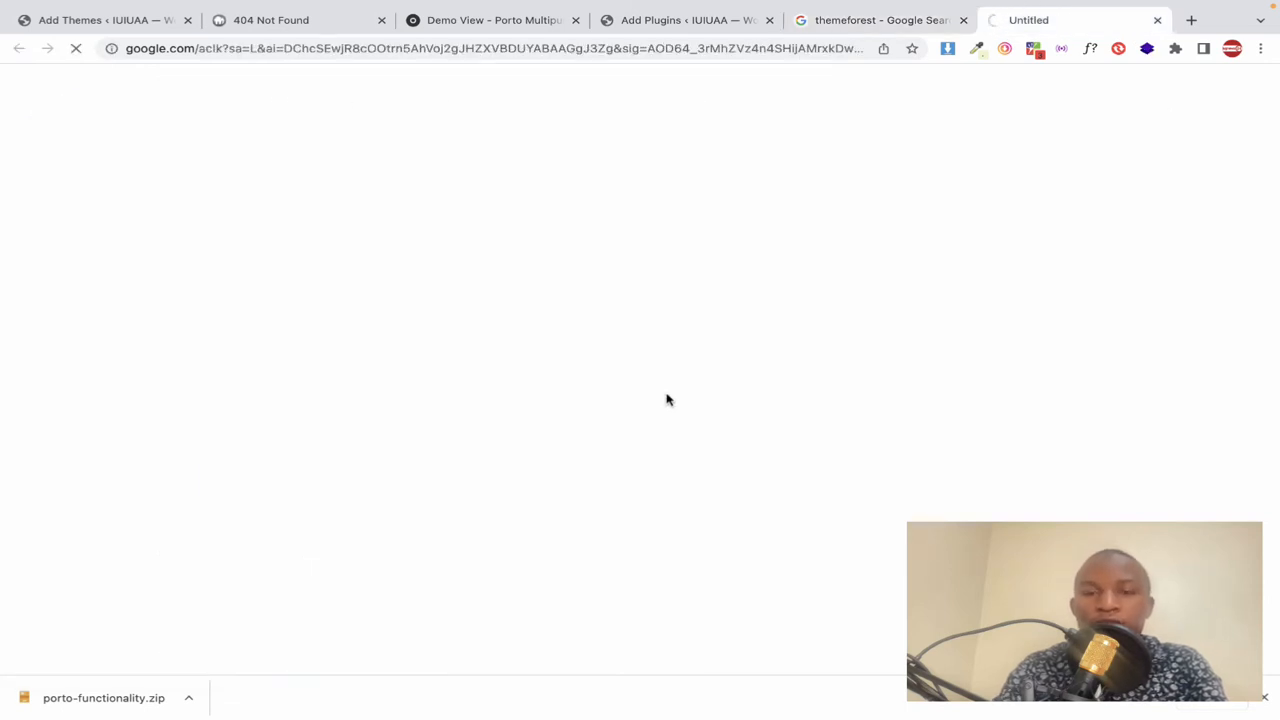
click(857, 23)
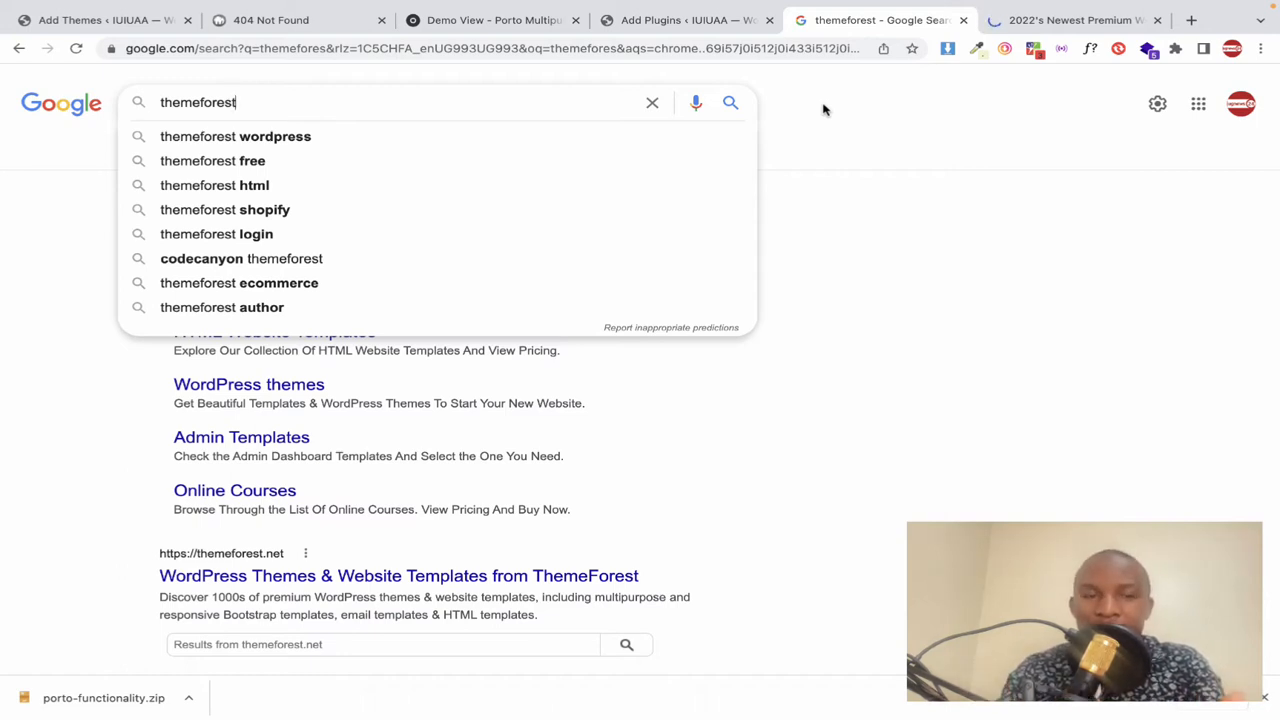
Step: Replace the Google query with an e-commerce one and search for the suggestion "ecommerce website wordpress theme"
key(ctrl+a)
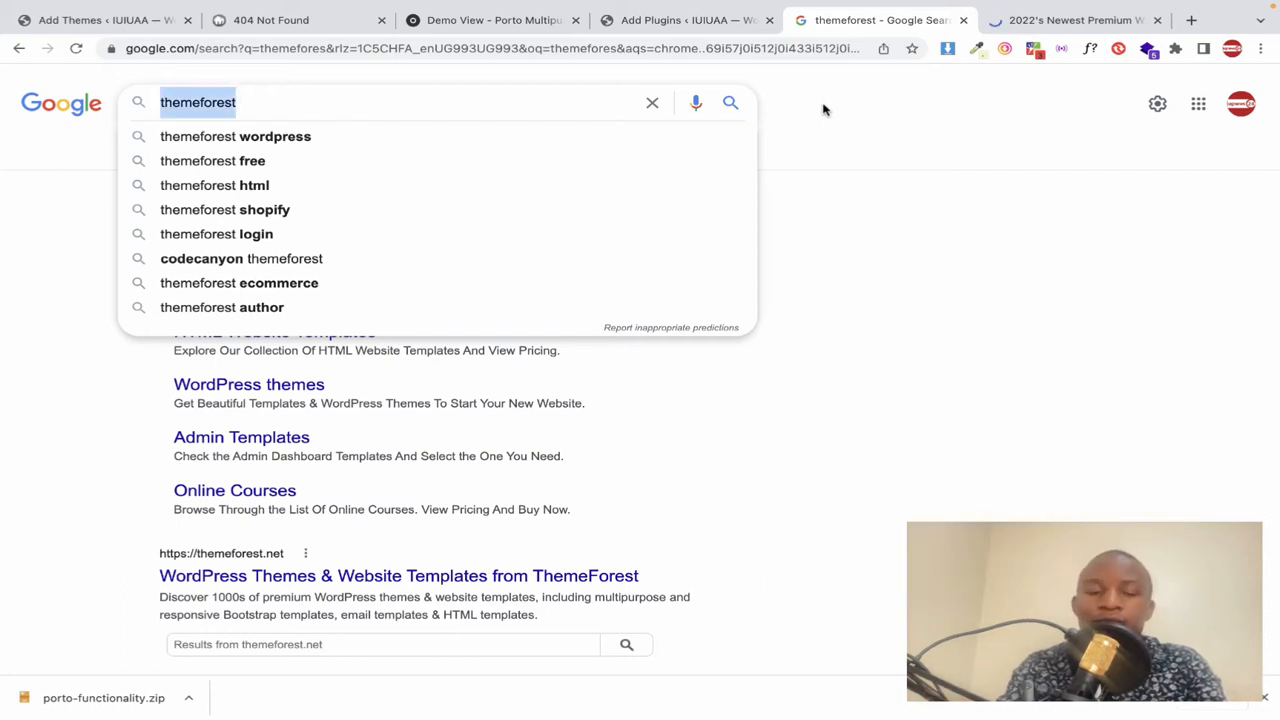
text(e-c)
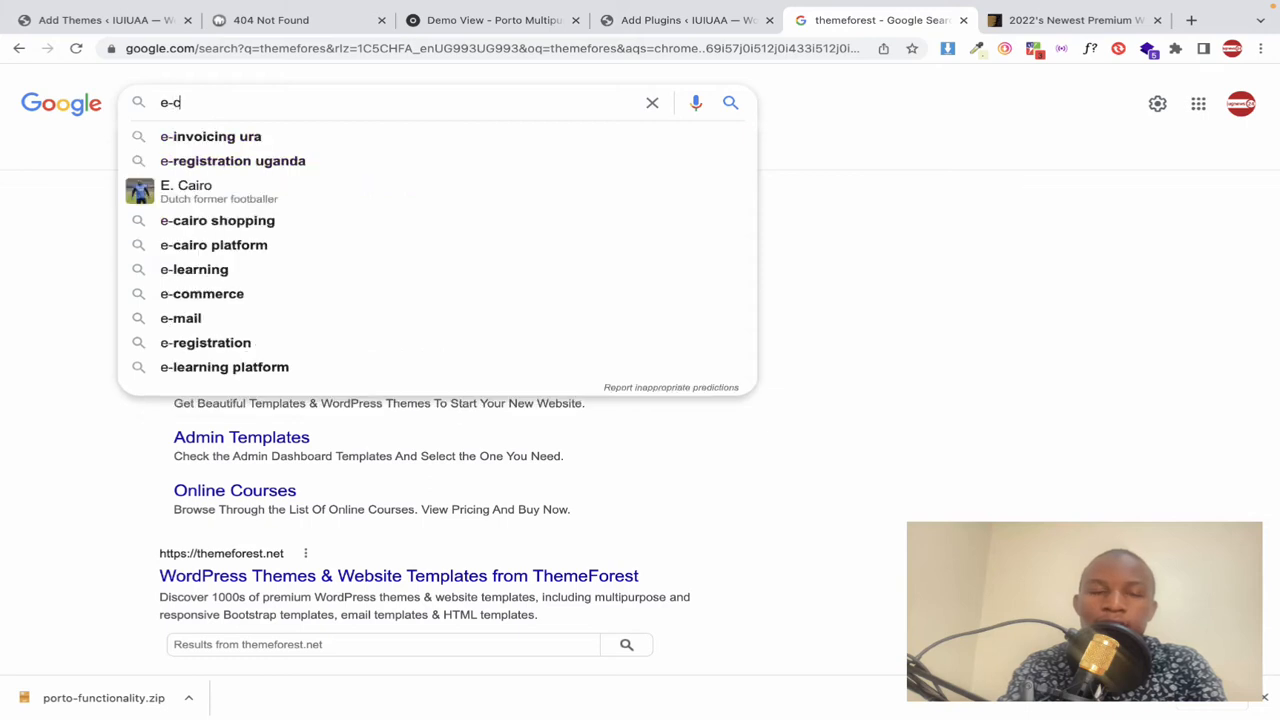
text(ommerce)
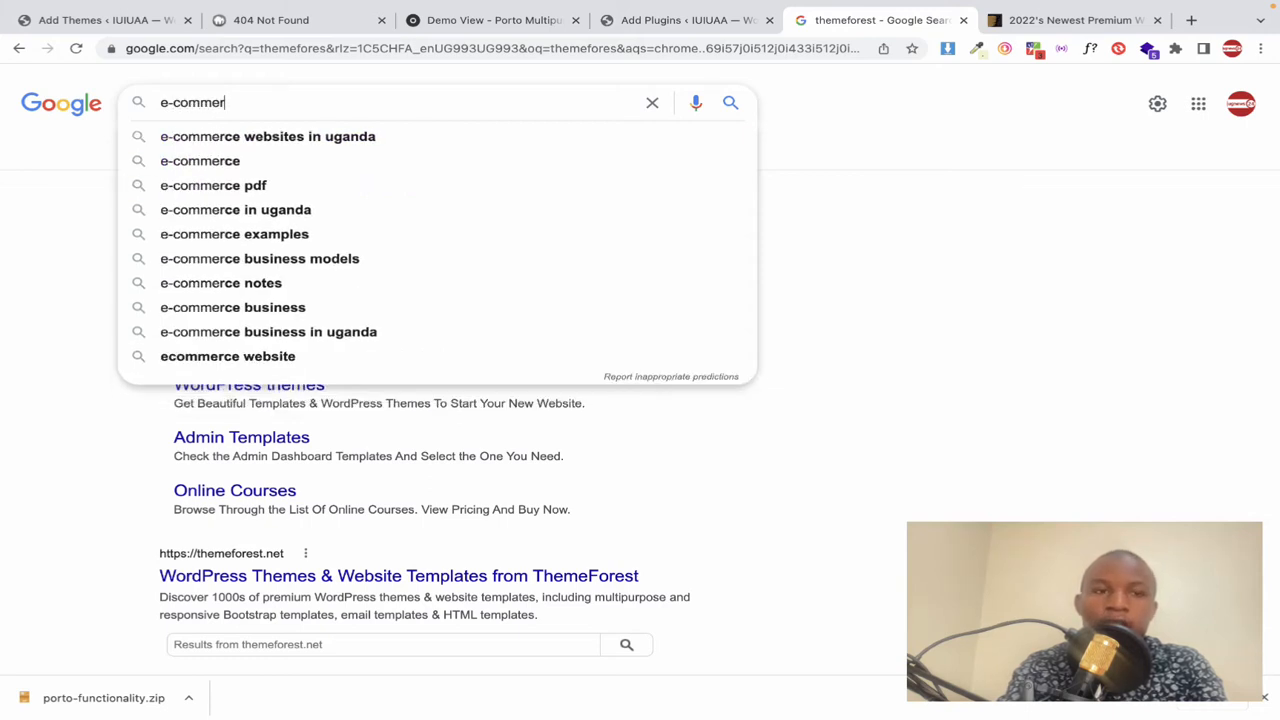
key(Down)
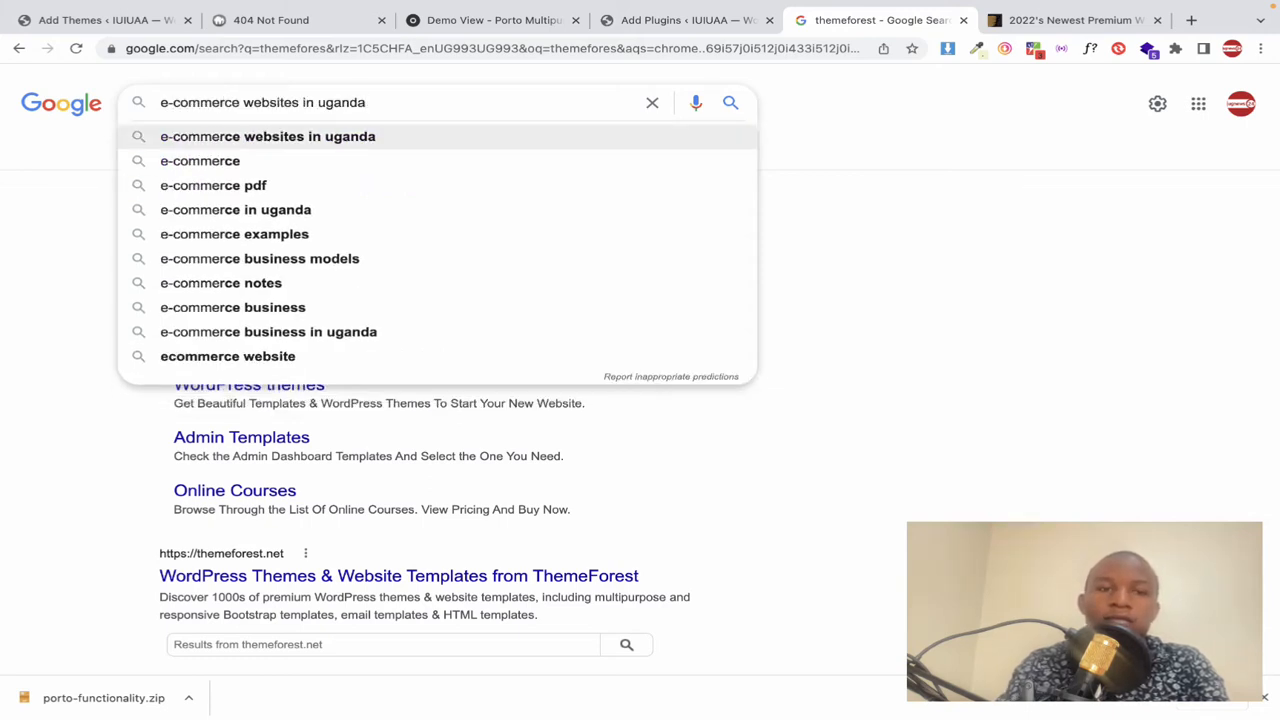
double_click(343, 102)
key(BackSpace)
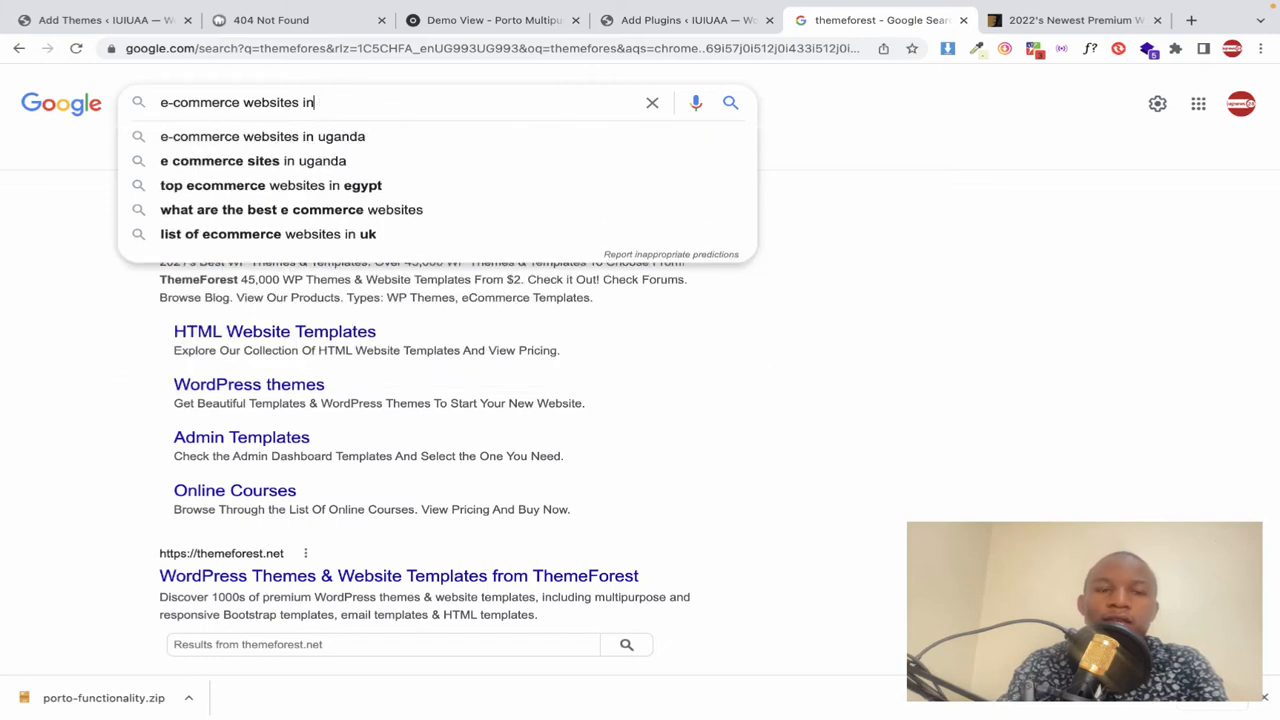
drag(314, 102, 243, 102)
text(bwes)
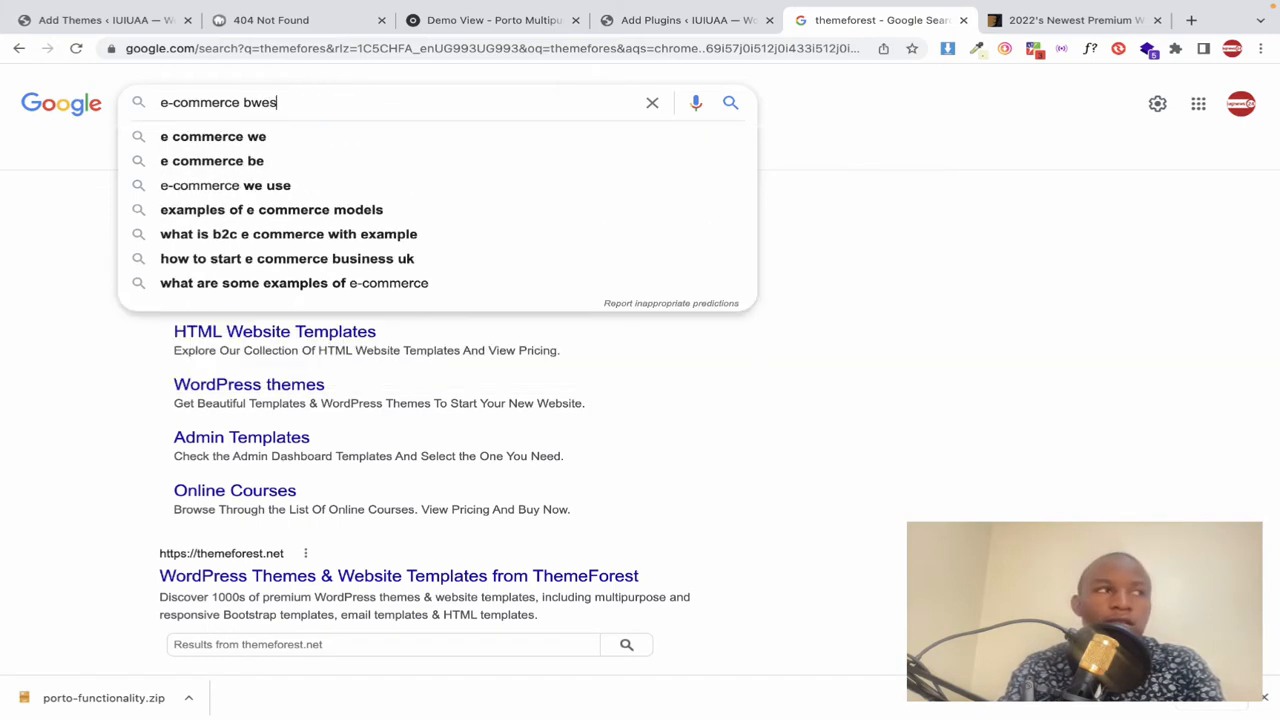
text(t workd)
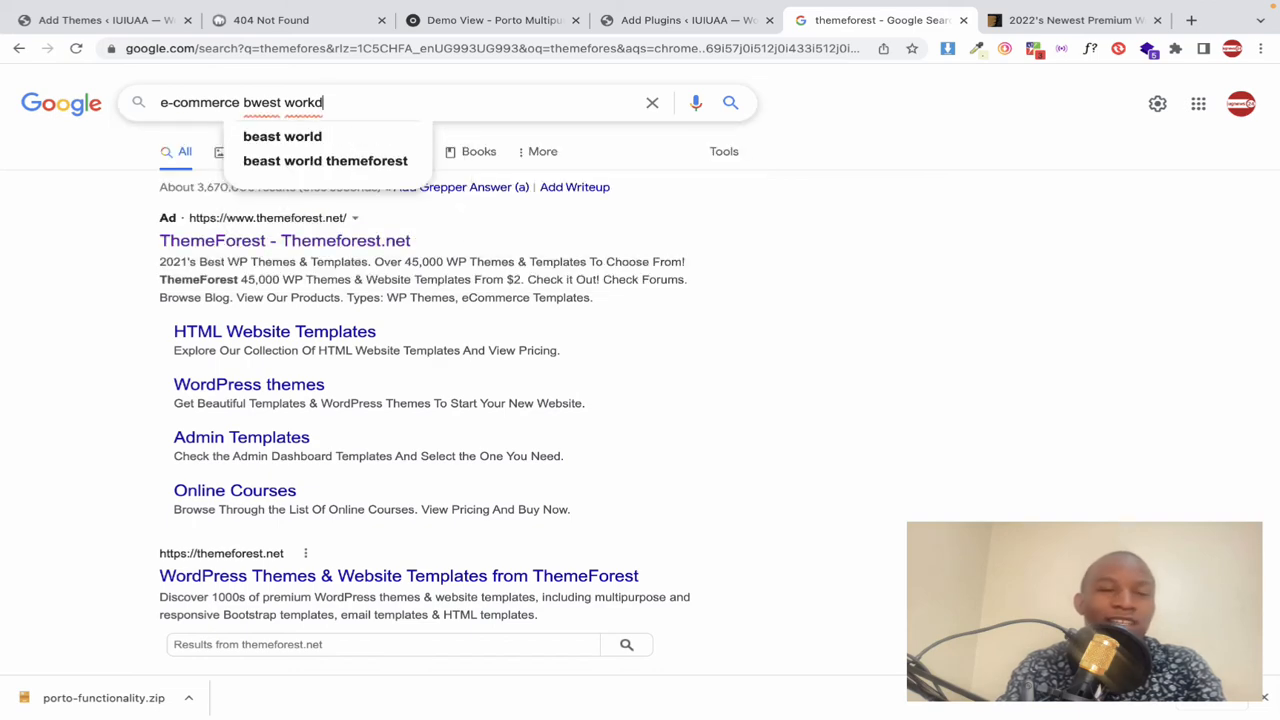
key(BackSpace)
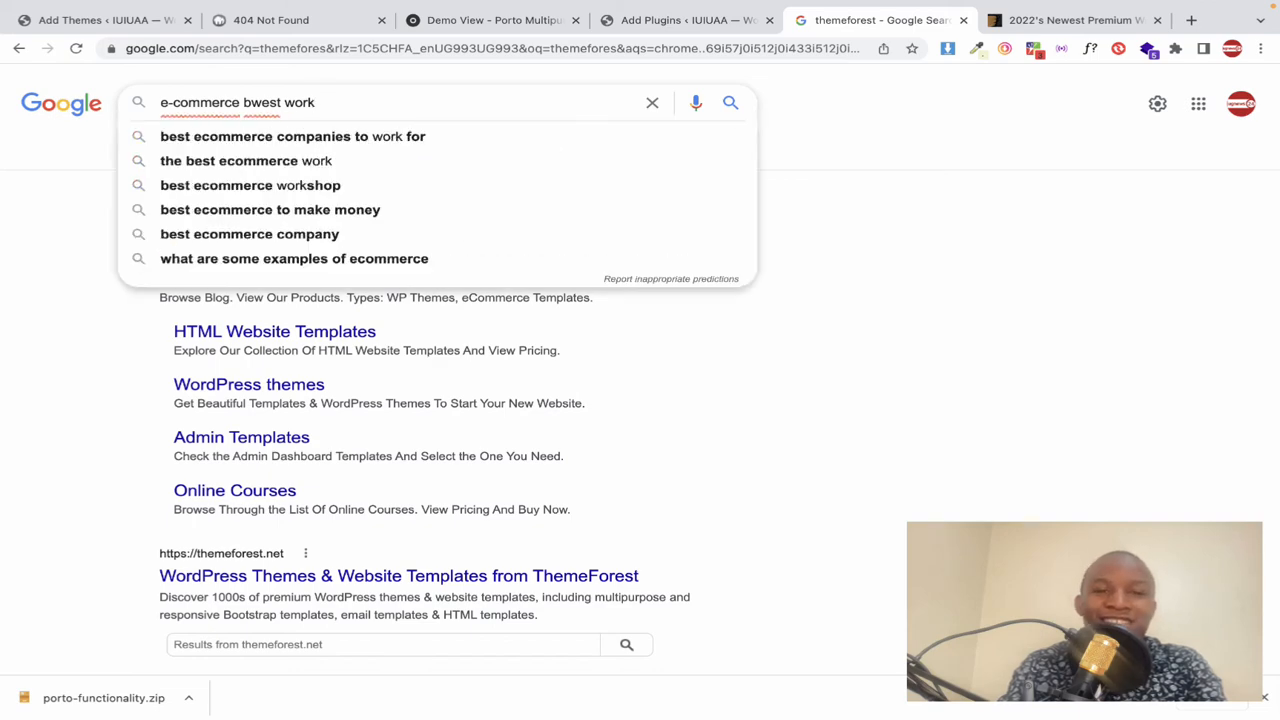
key(BackSpace)
text(rdpres)
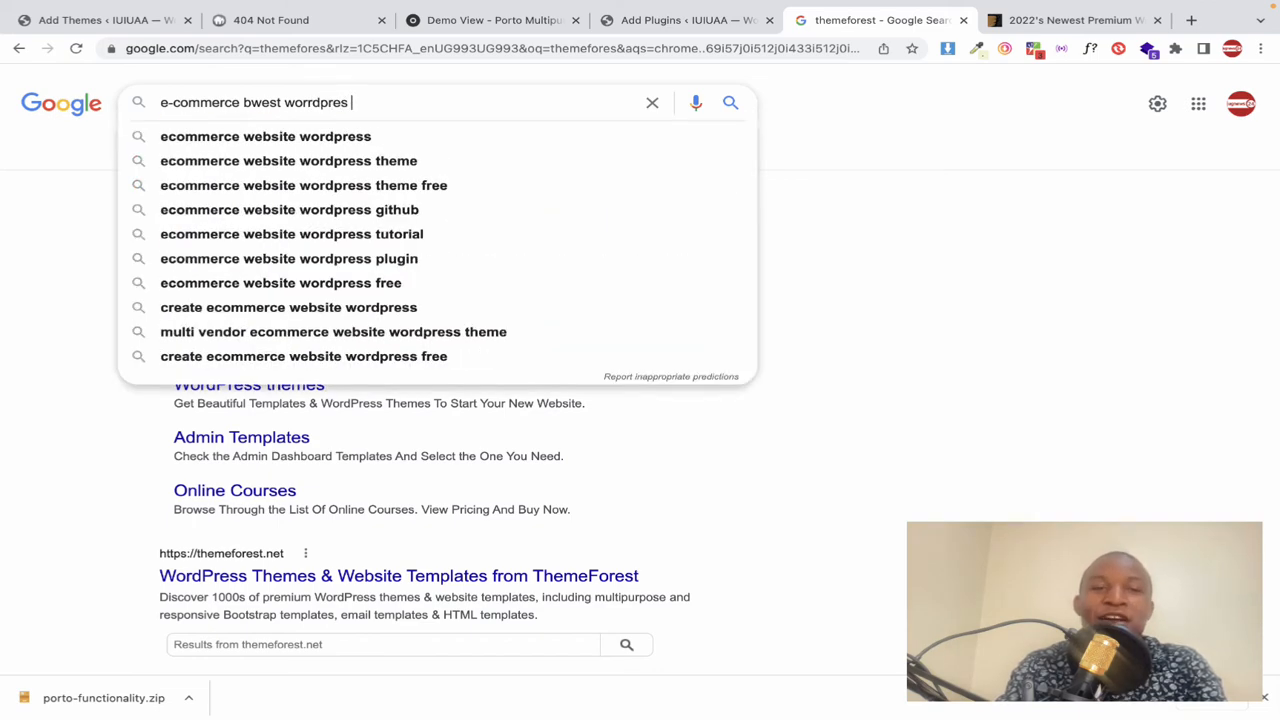
key(Down)
key(Return)
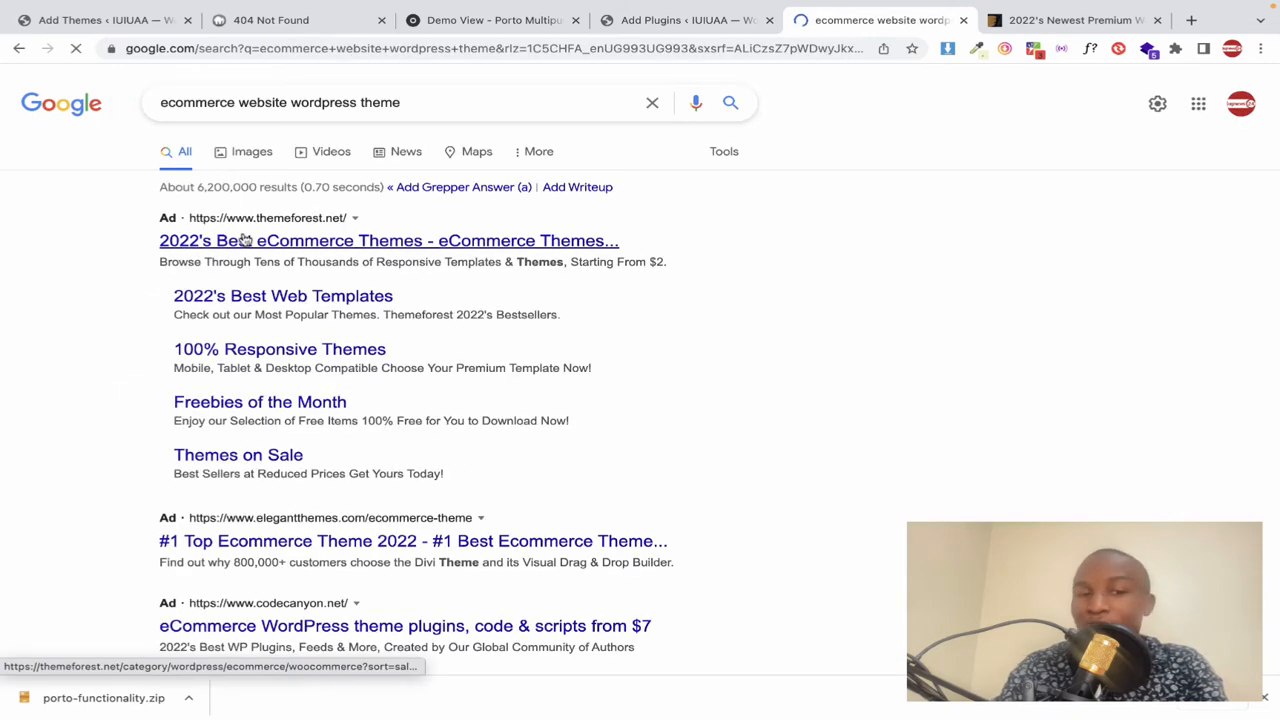
Step: Open Colorlib's "42 Best eCommerce WordPress Themes (2022)" result in a separate tab and switch to that tab
scroll(255, 240, down, 1)
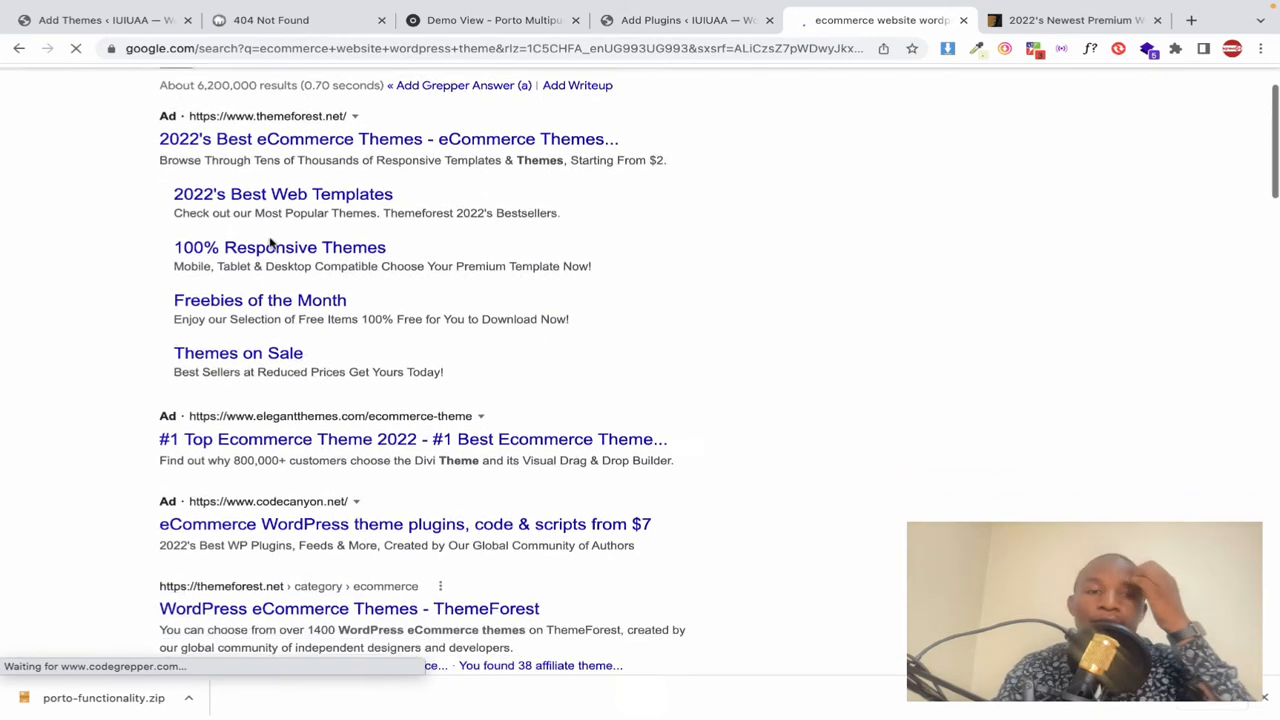
scroll(292, 343, down, 3)
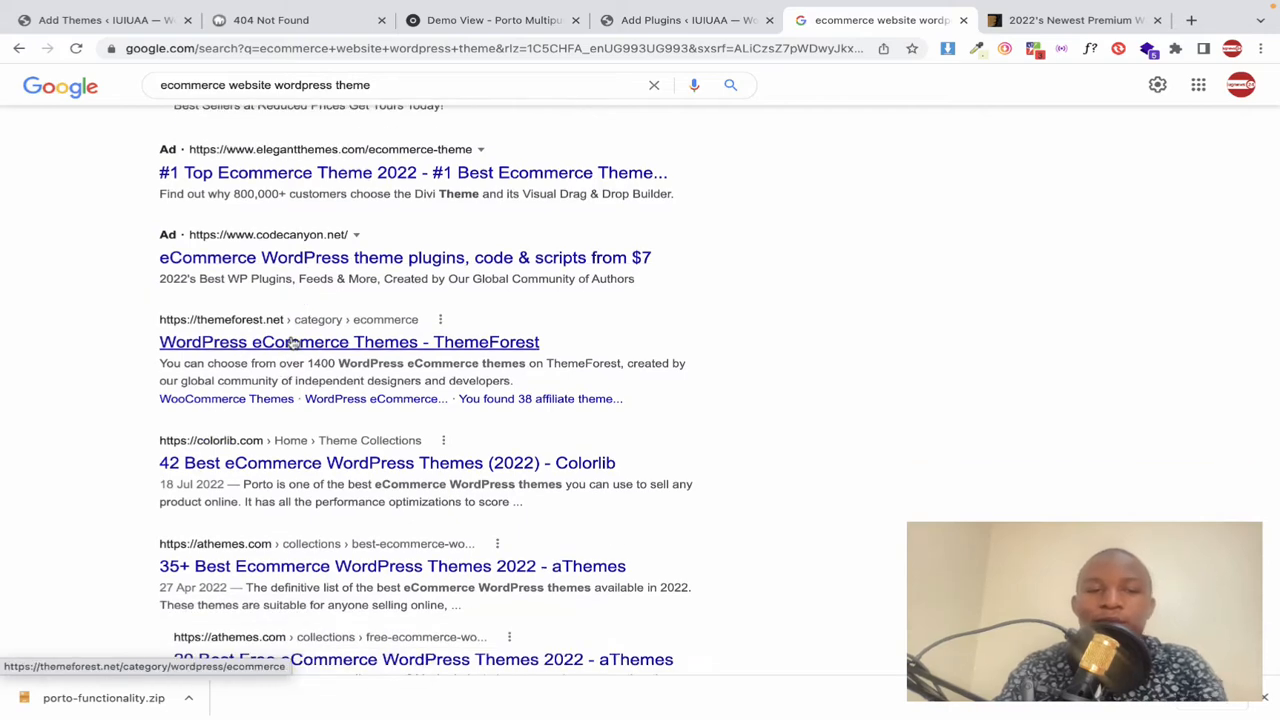
right_click(283, 466)
click(371, 470)
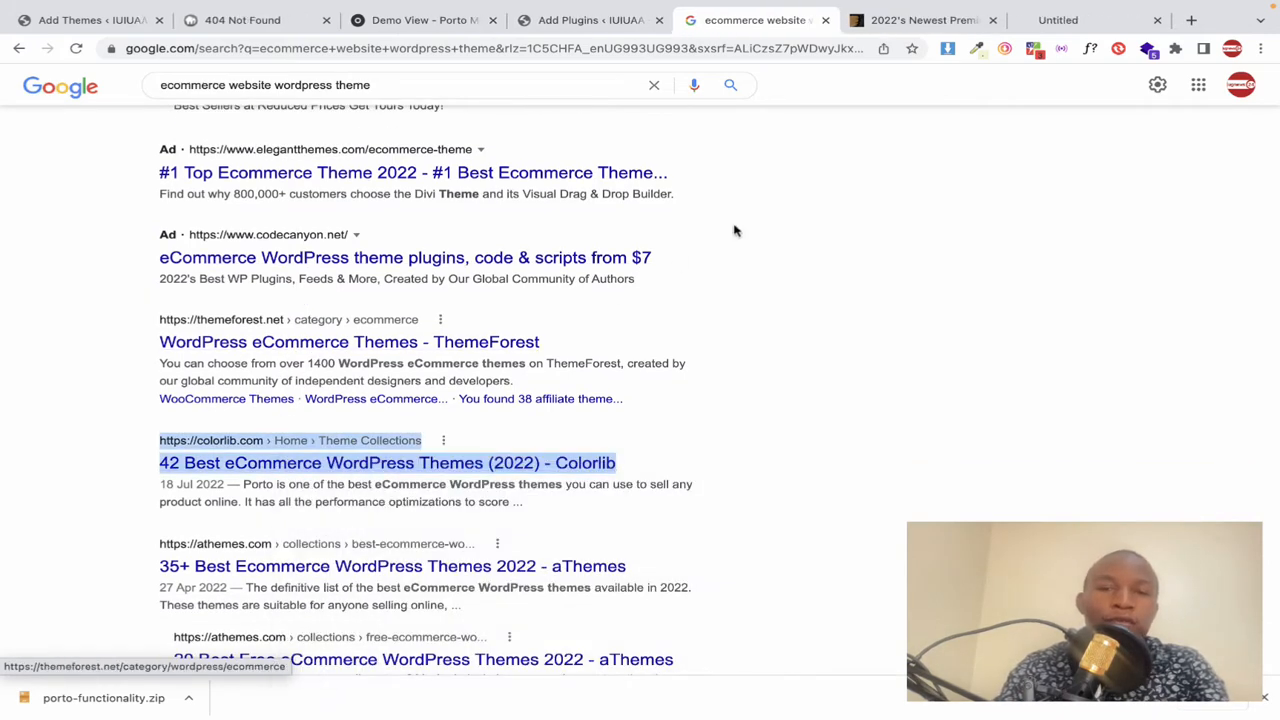
click(1028, 28)
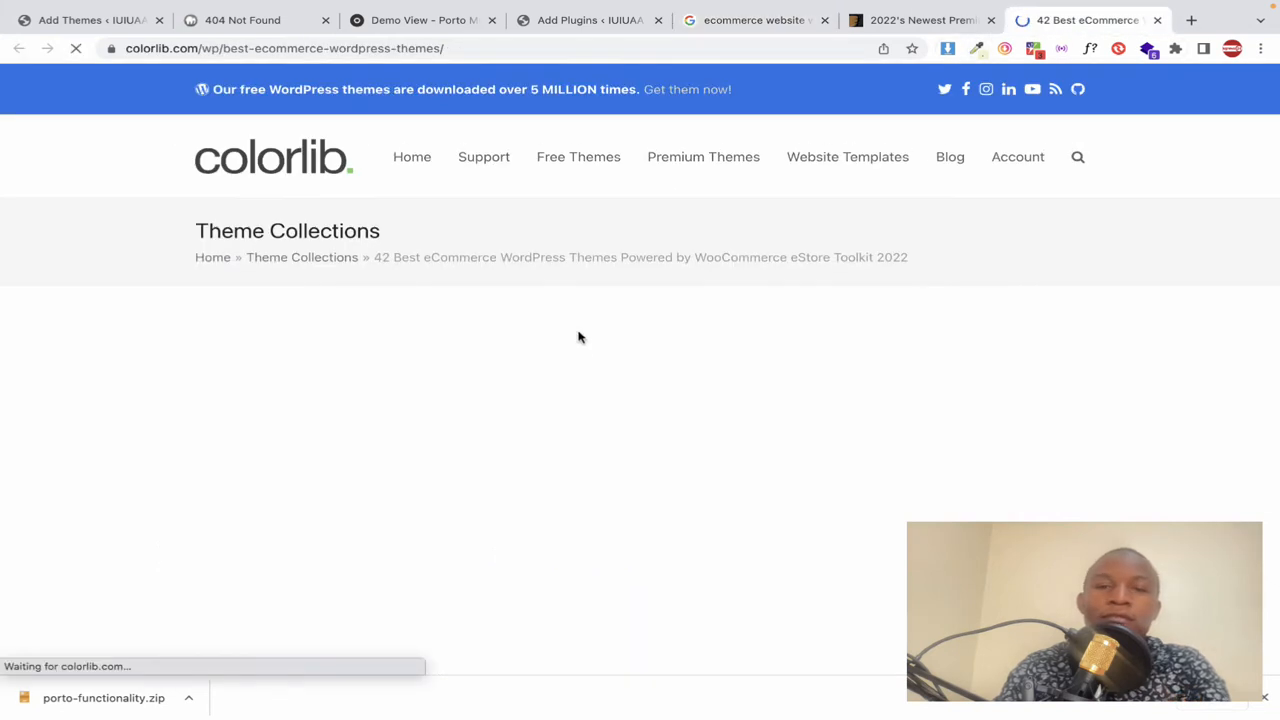
Step: Look through the themes in Colorlib's eCommerce collection, with their screenshots, descriptions and demo or download links
scroll(578, 337, down, 1)
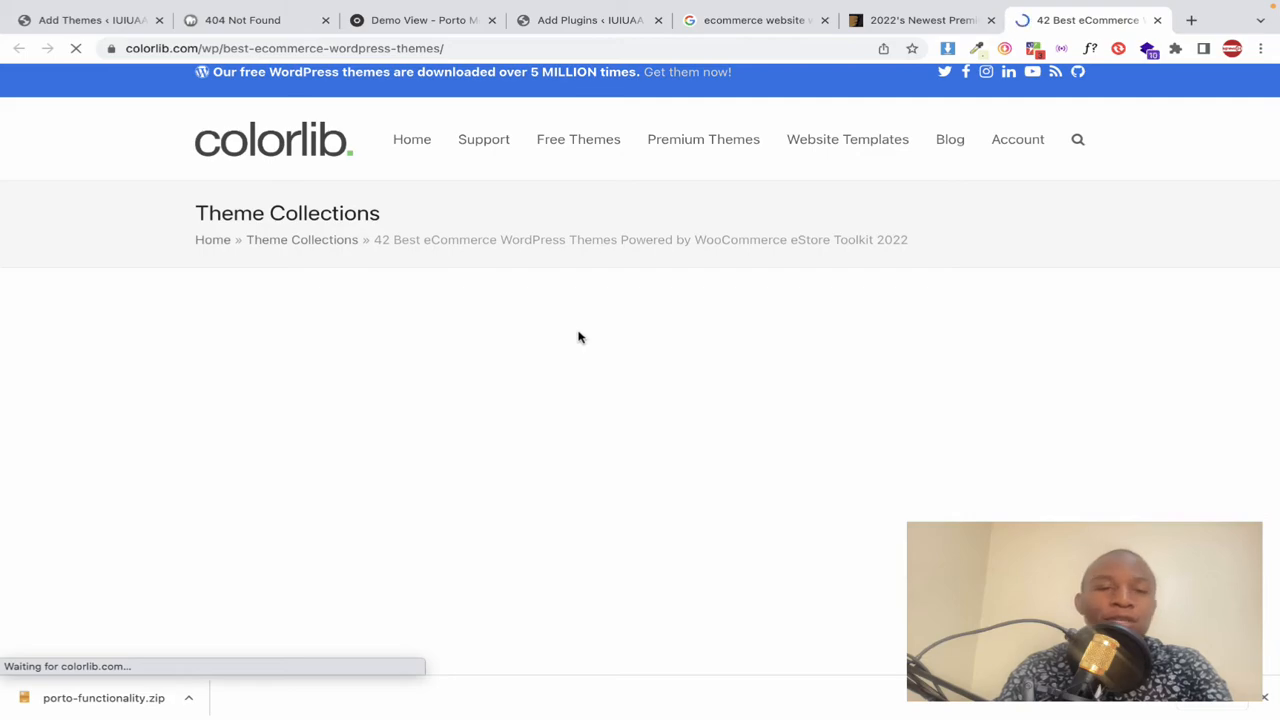
scroll(578, 337, down, 1)
scroll(326, 249, down, 10)
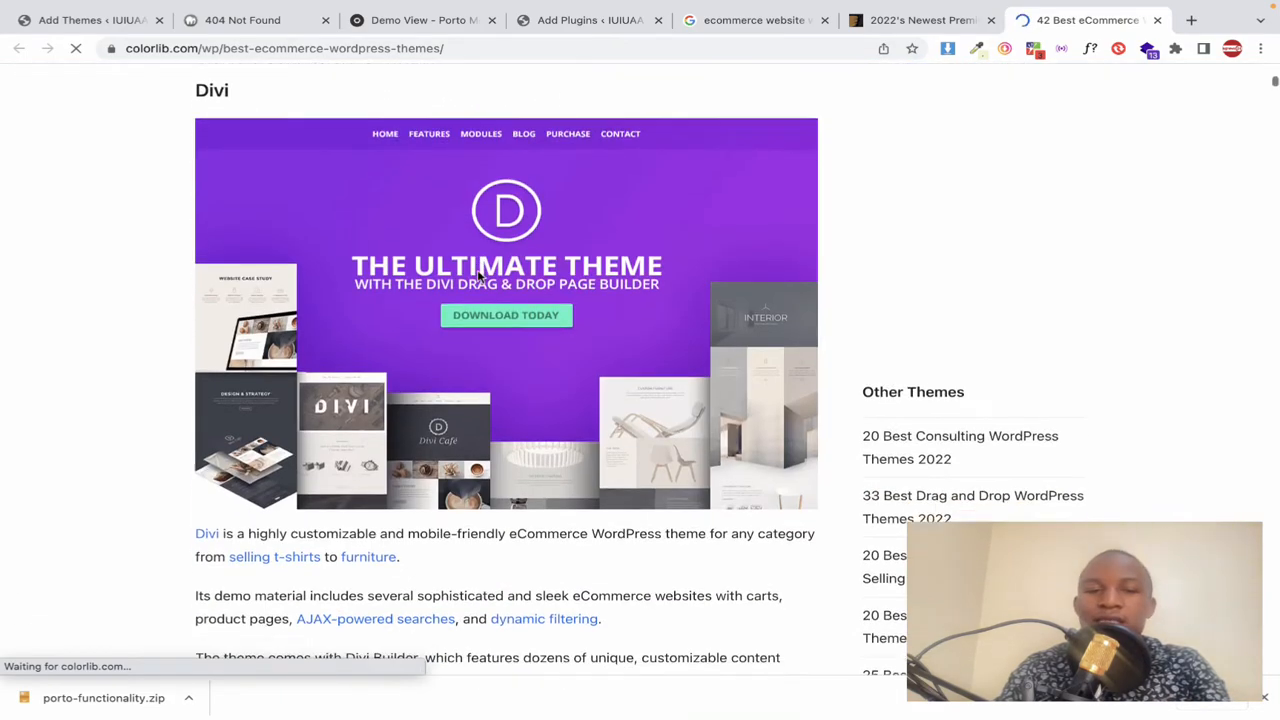
scroll(478, 277, down, 6)
scroll(478, 277, down, 3)
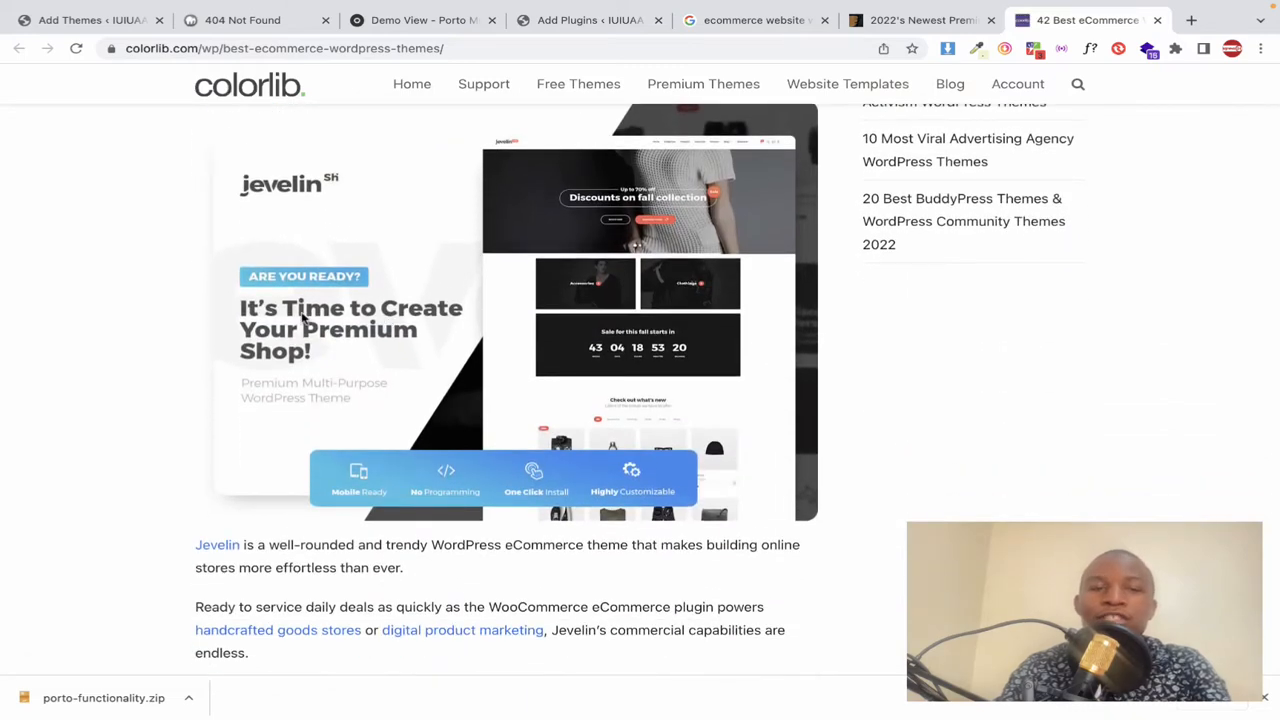
scroll(303, 317, down, 10)
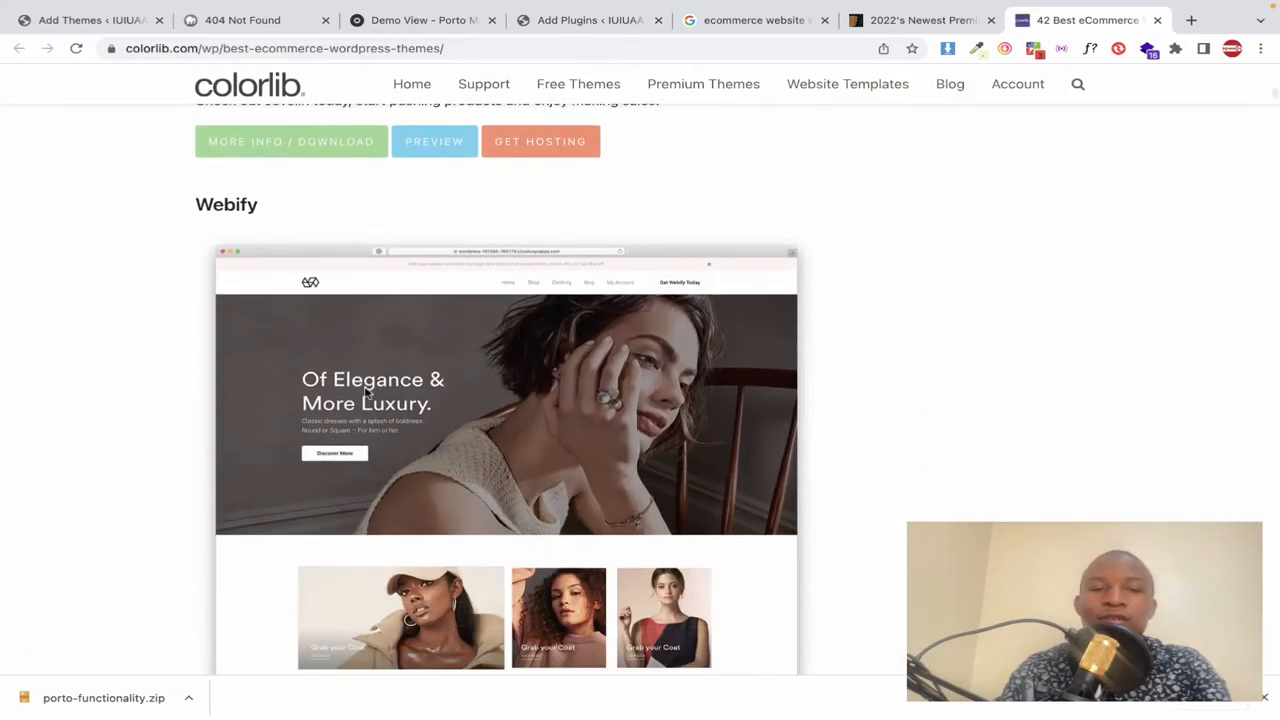
scroll(367, 393, down, 4)
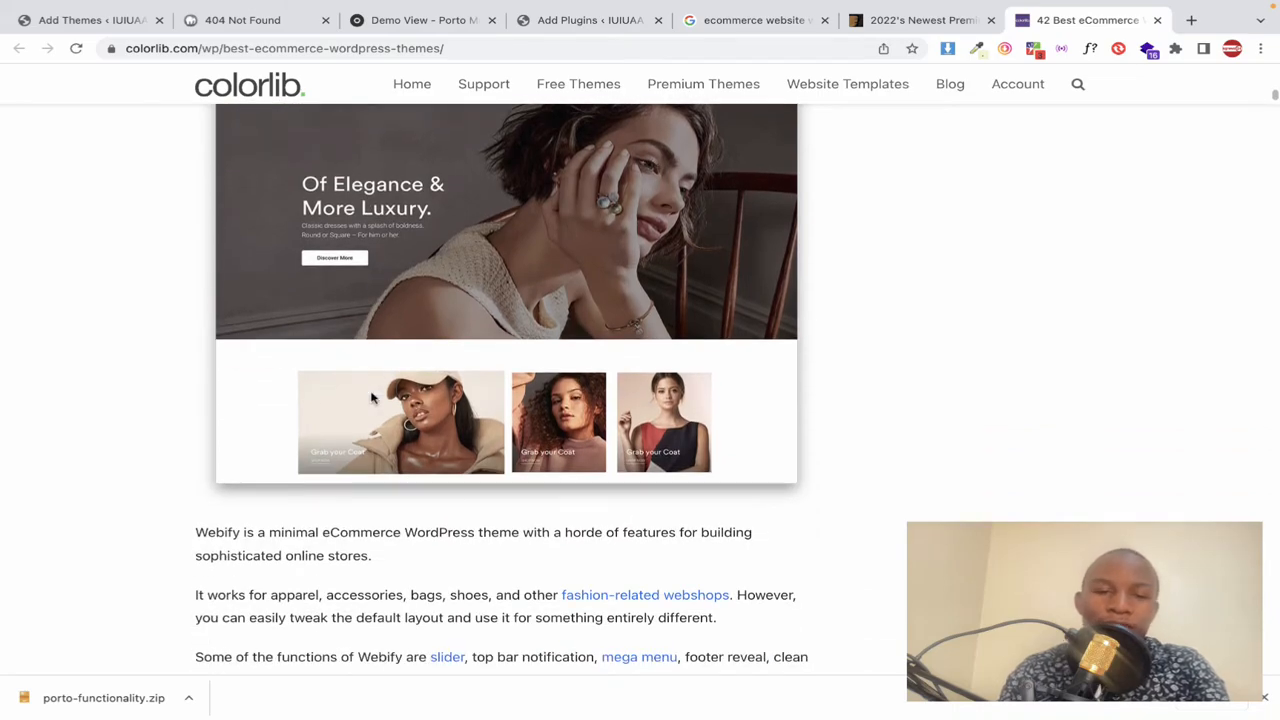
scroll(371, 398, down, 20)
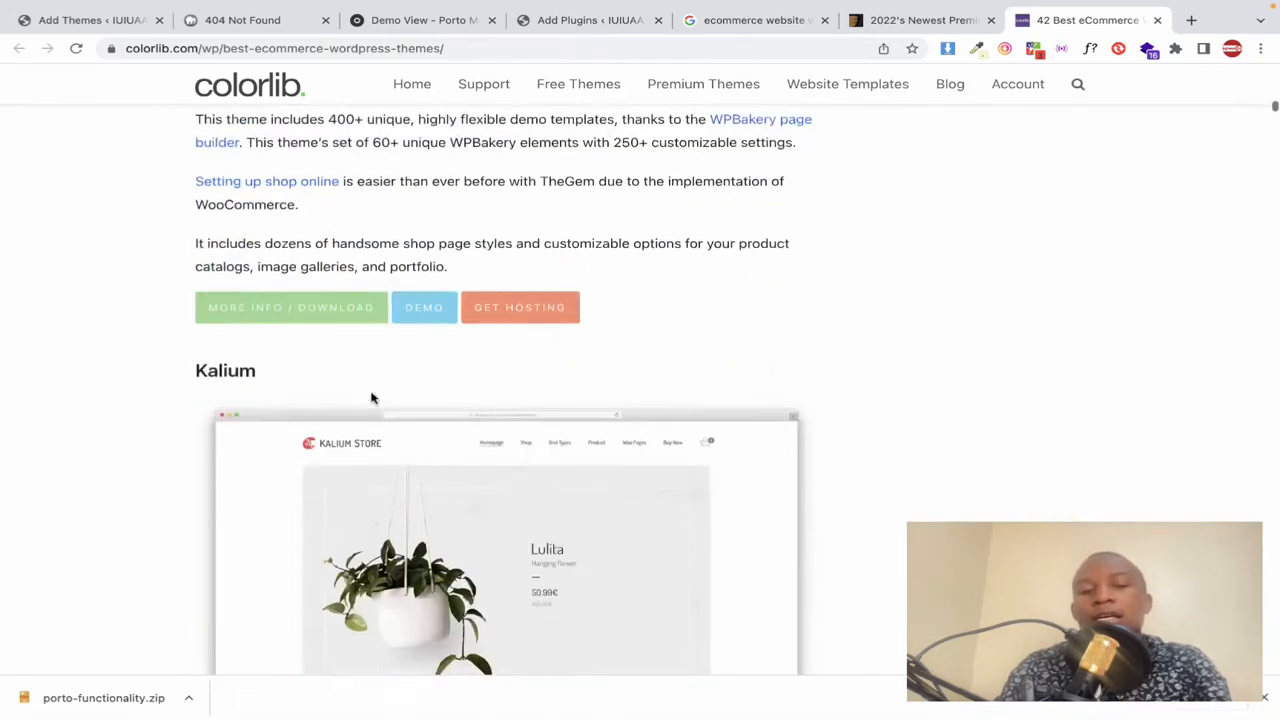
scroll(371, 398, down, 20)
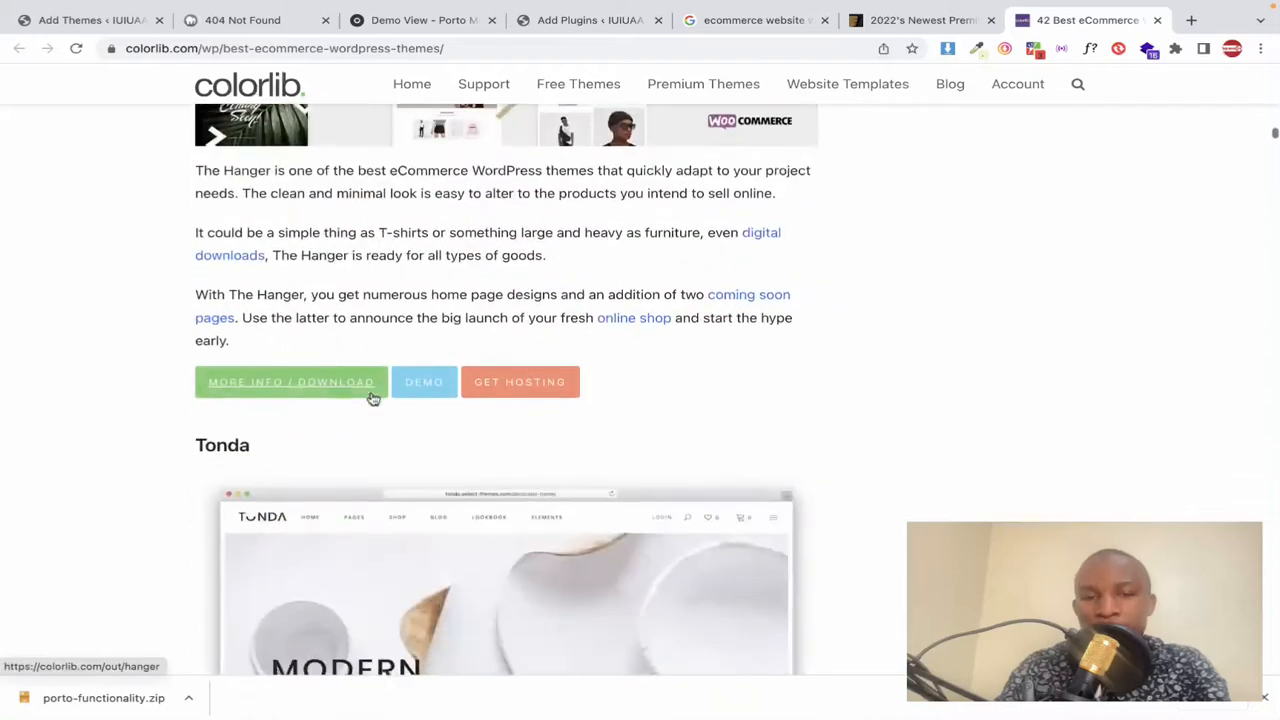
scroll(371, 398, down, 20)
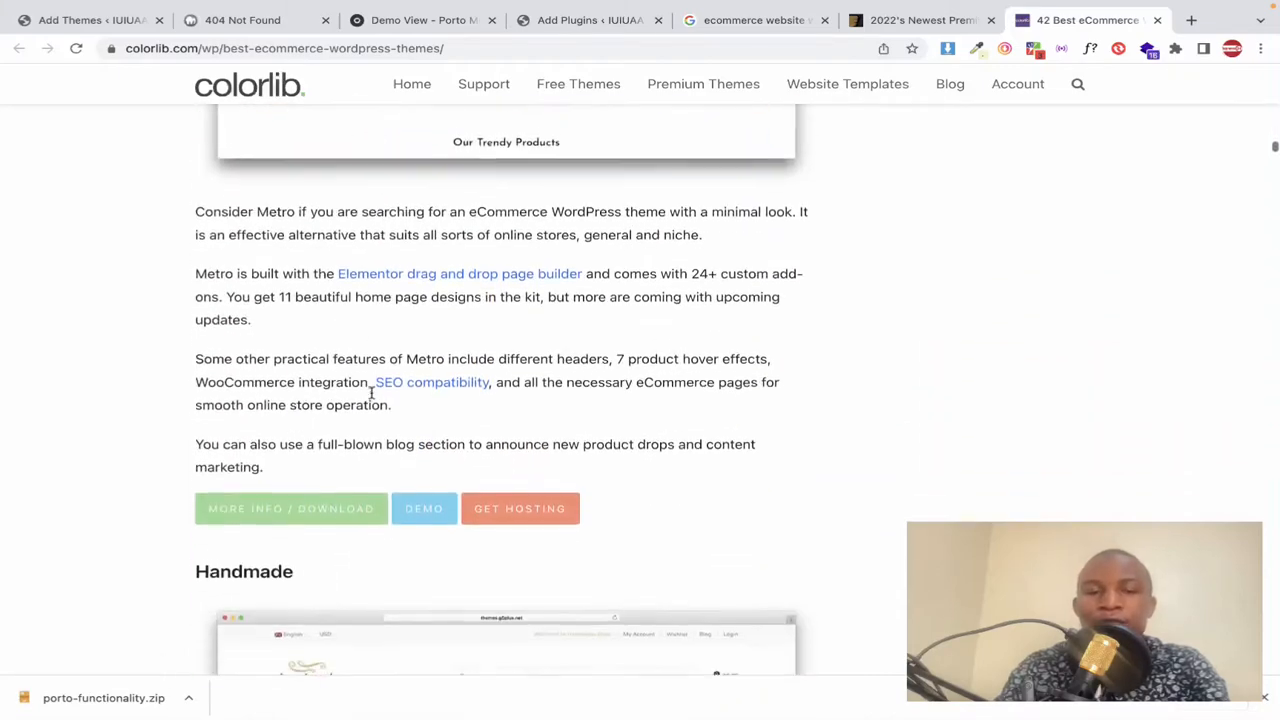
Step: Examine the Handmade theme's screenshot in the Colorlib collection, enlarging the page to see its layout up close
scroll(371, 393, down, 8)
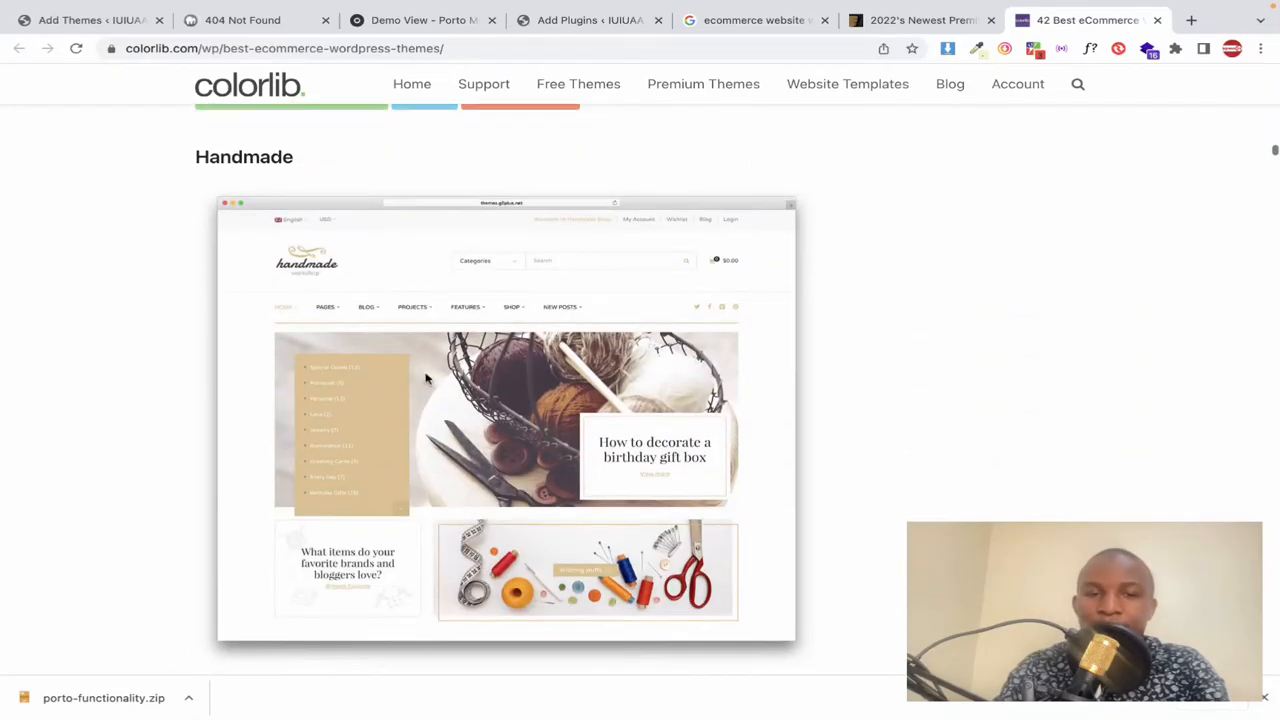
scroll(493, 415, down, 1)
scroll(463, 355, up, 1)
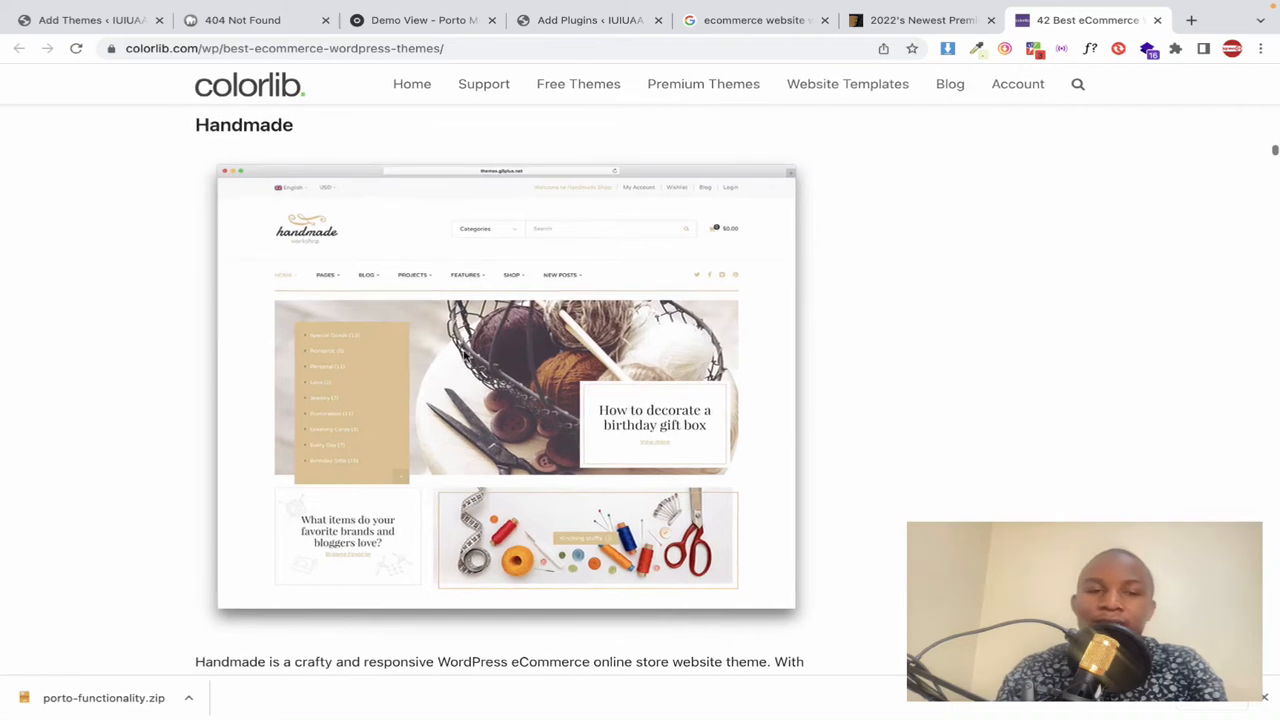
scroll(463, 355, up, 3)
scroll(463, 355, up, 3)
scroll(463, 355, left, 2)
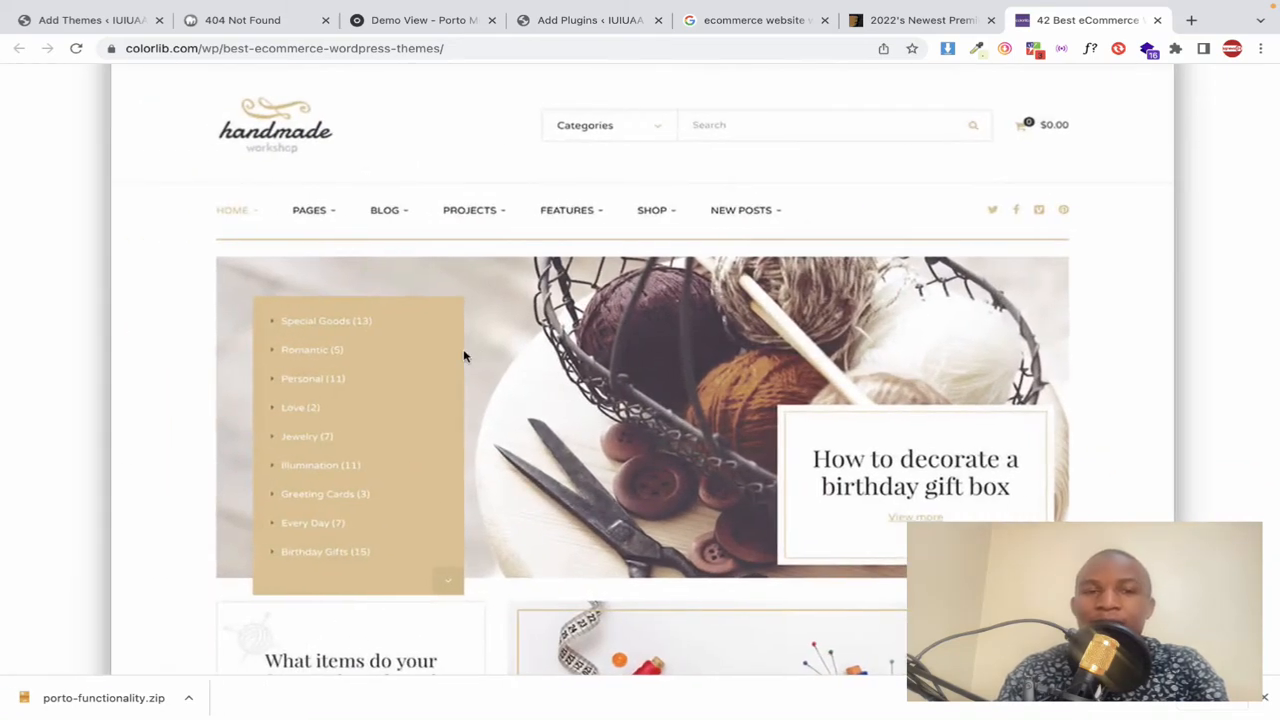
scroll(463, 355, down, 2)
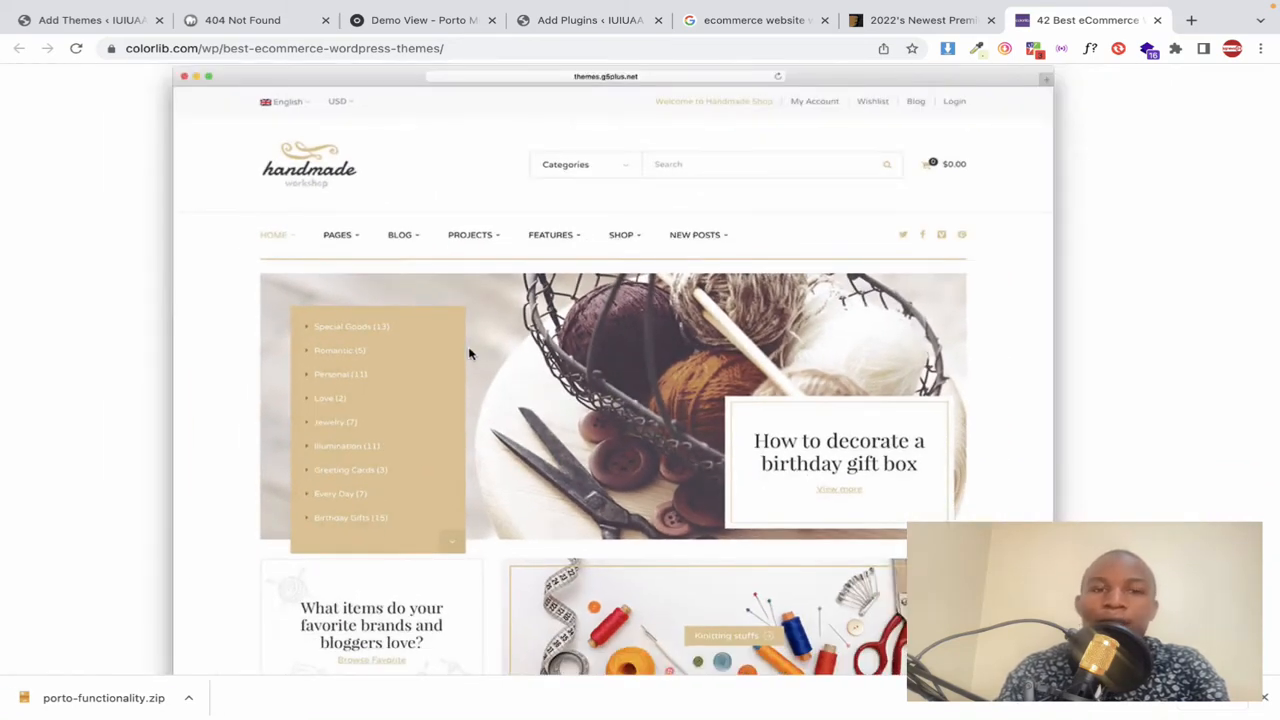
Step: Try to open the Handmade theme's demo from the Colorlib collection, and close the demo tab
scroll(469, 353, up, 4)
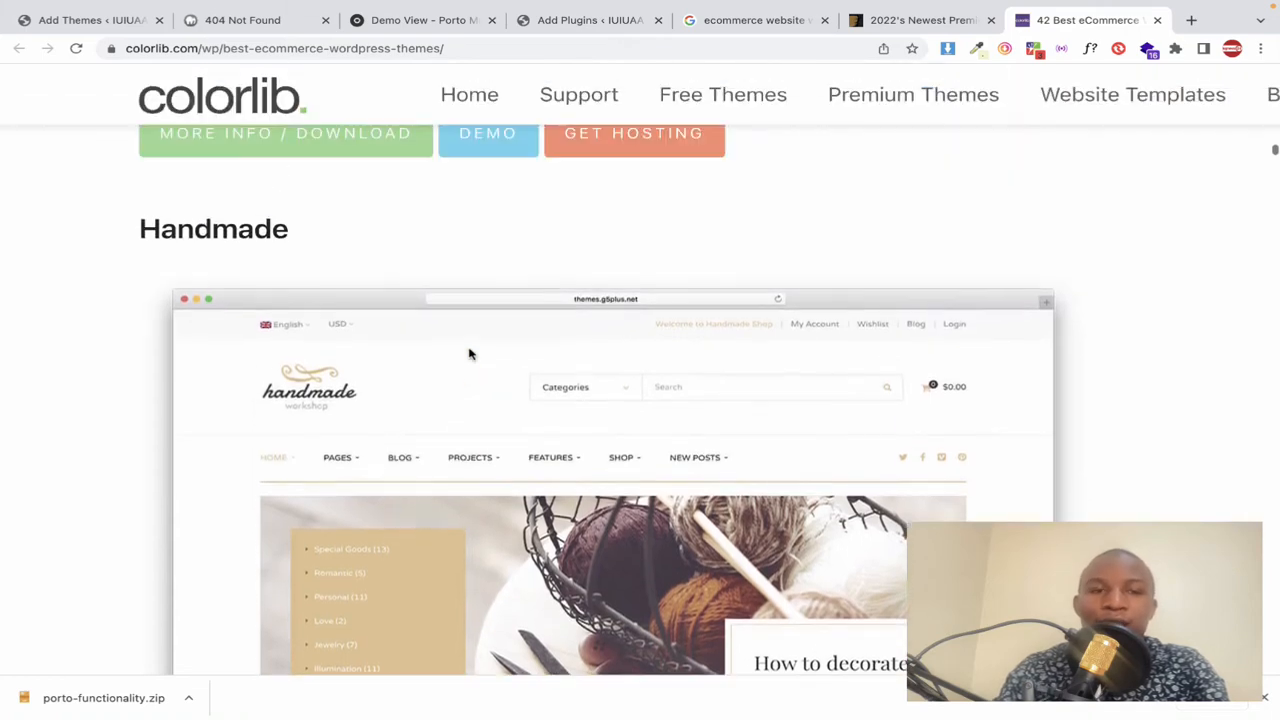
scroll(469, 353, down, 9)
scroll(469, 353, down, 6)
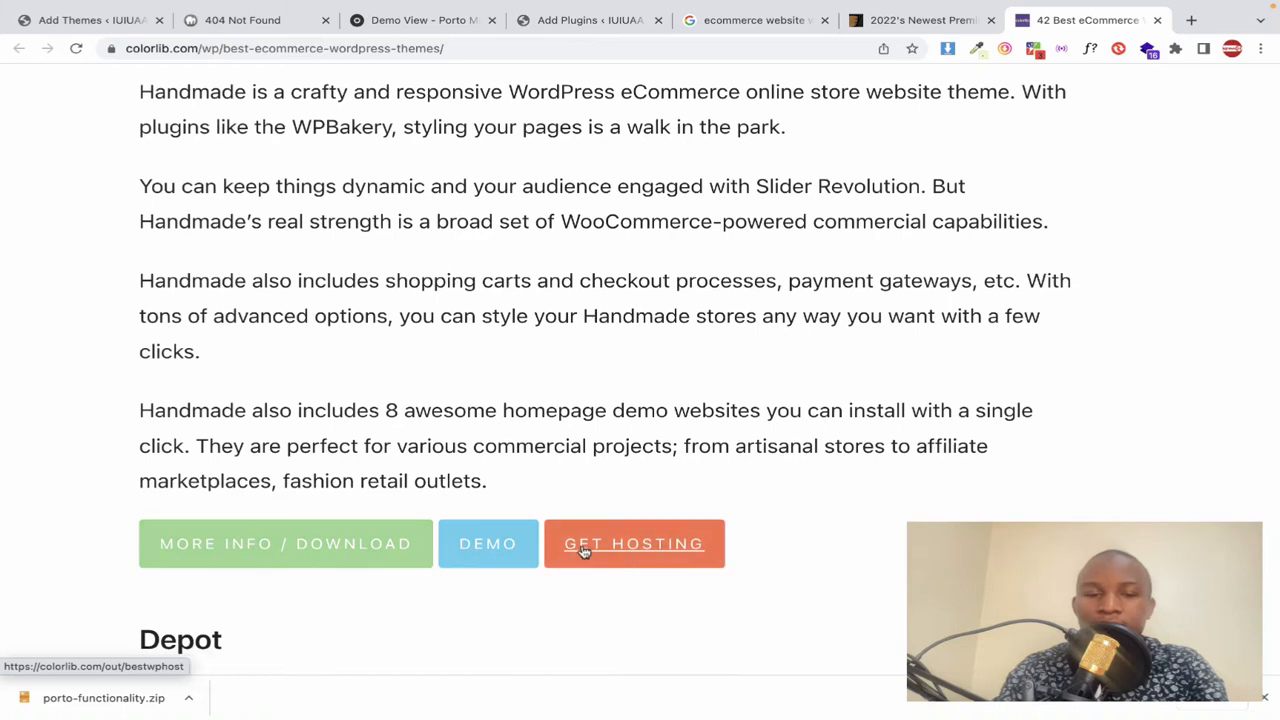
click(477, 548)
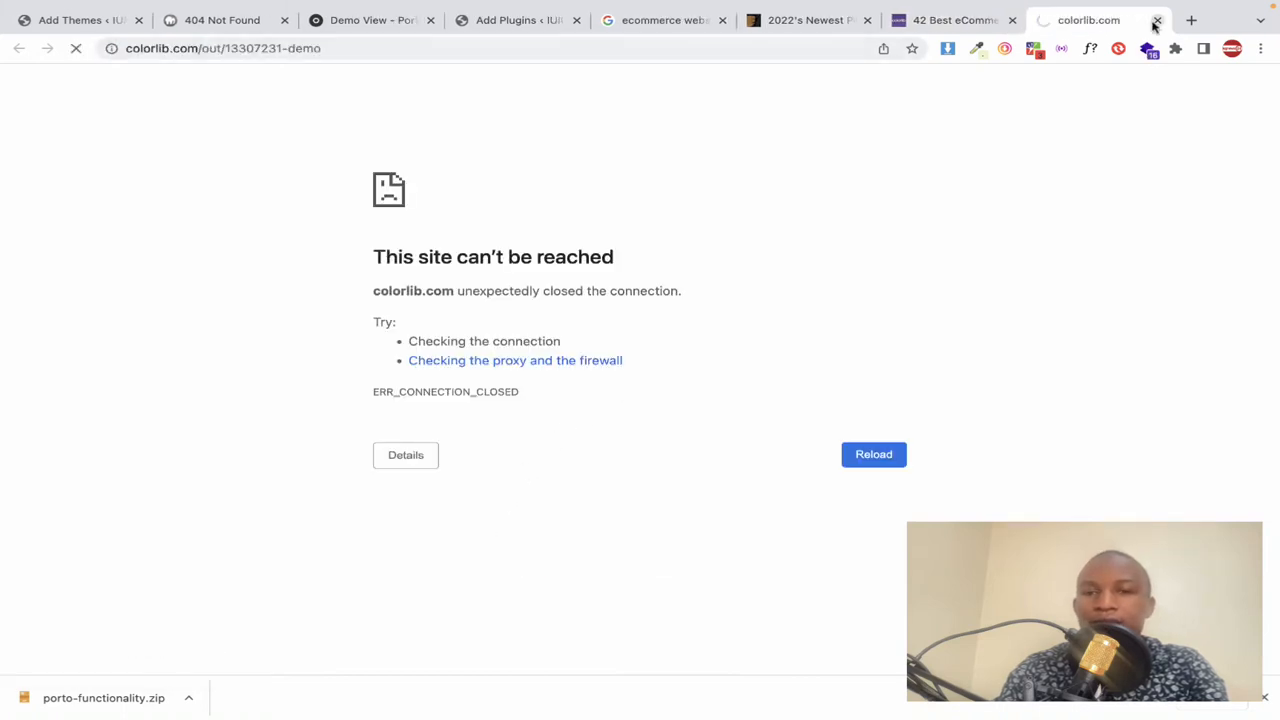
click(1157, 21)
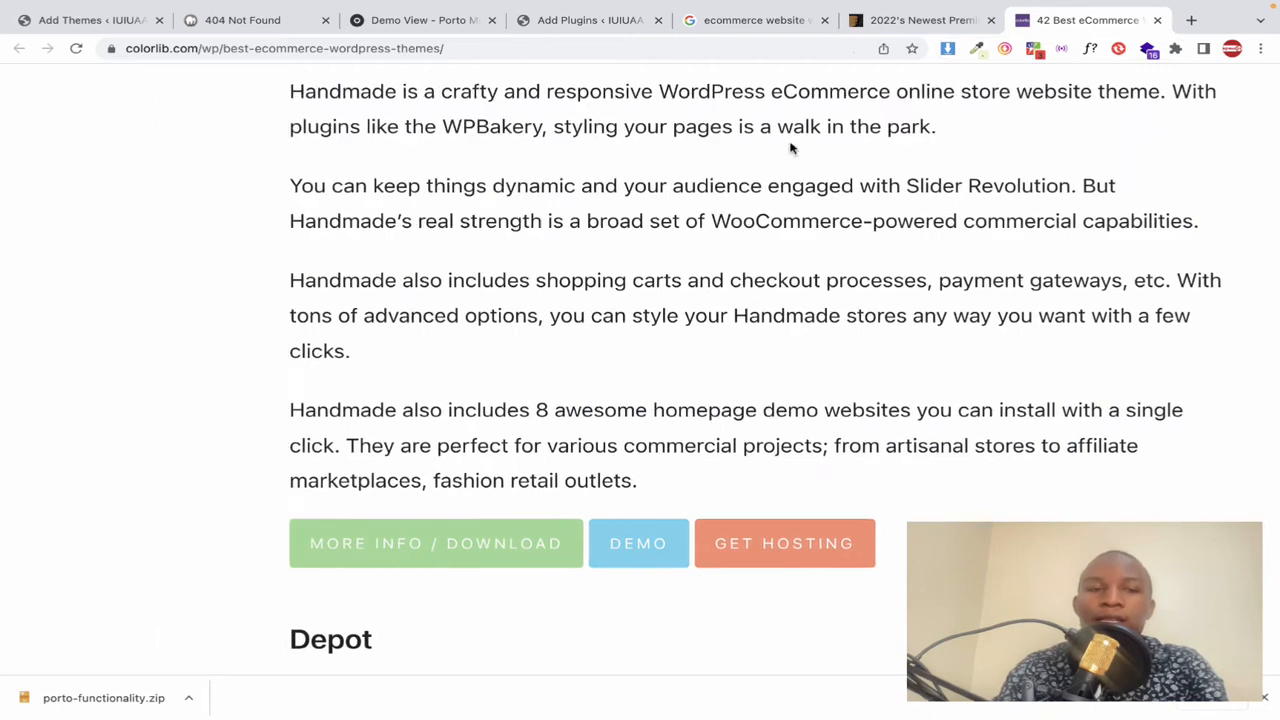
Step: Close the Colorlib tab and open the main WordPress category page on ThemeForest
click(1157, 20)
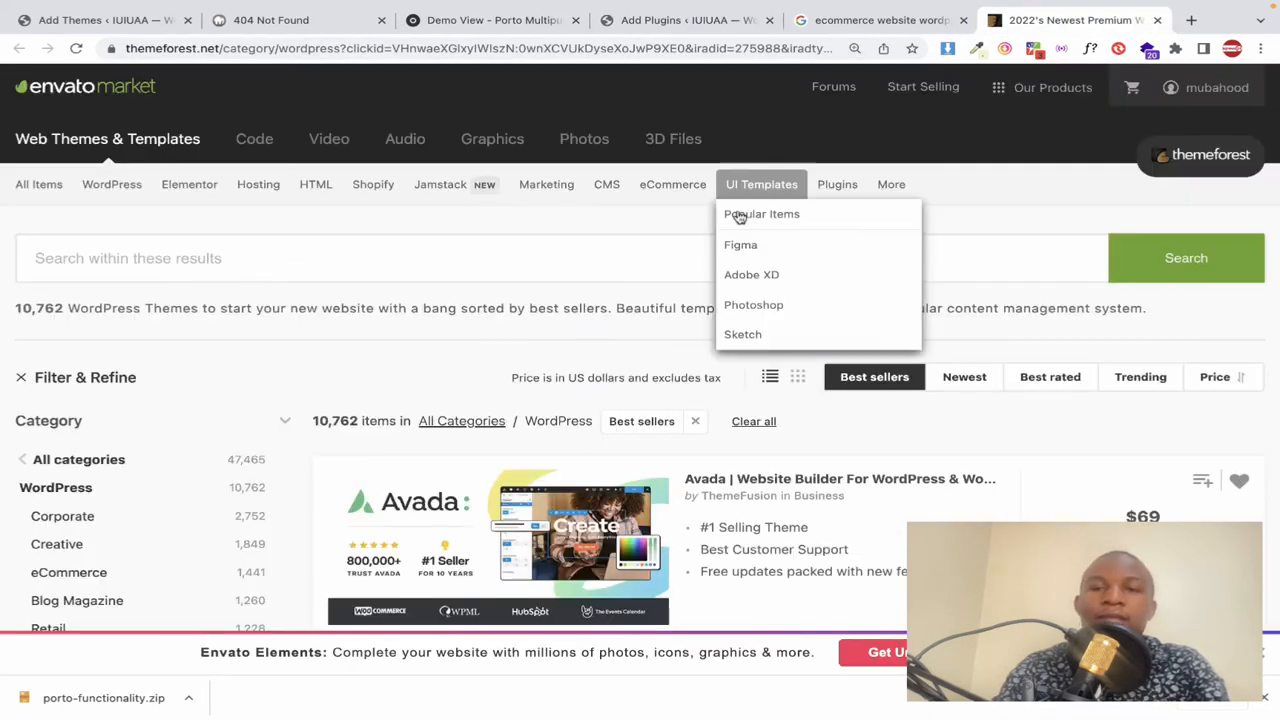
click(367, 222)
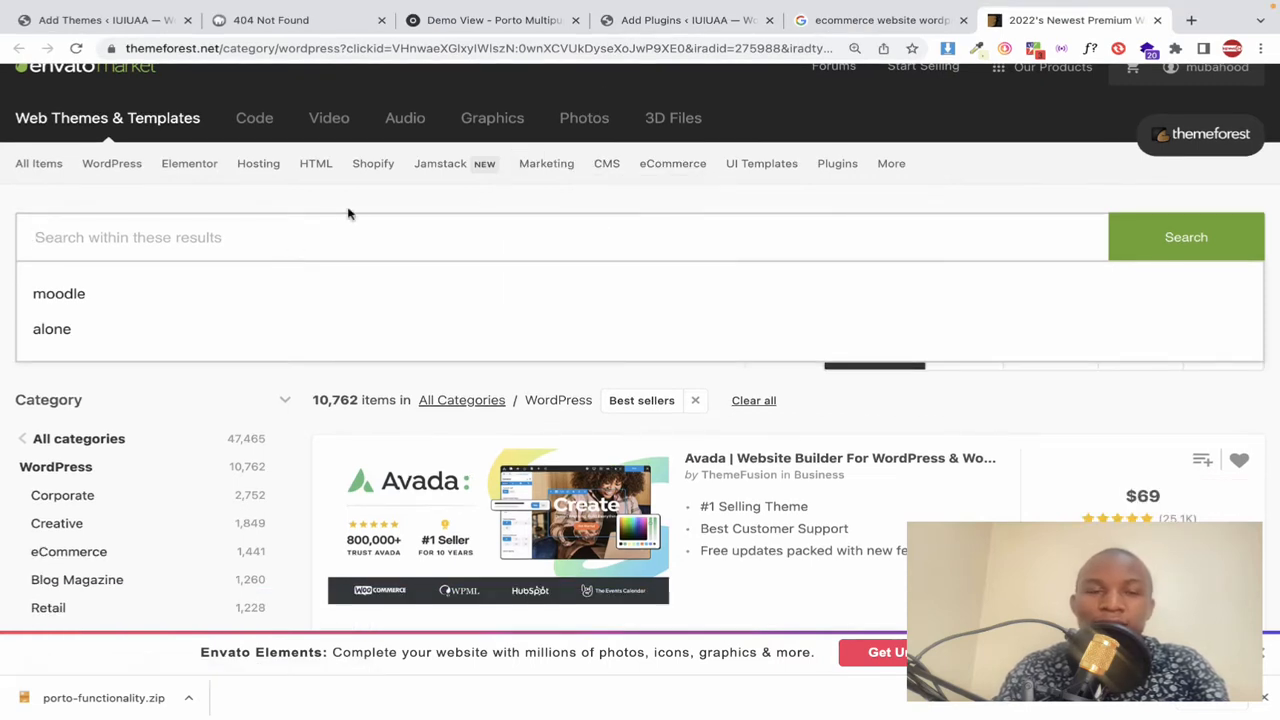
scroll(334, 212, up, 1)
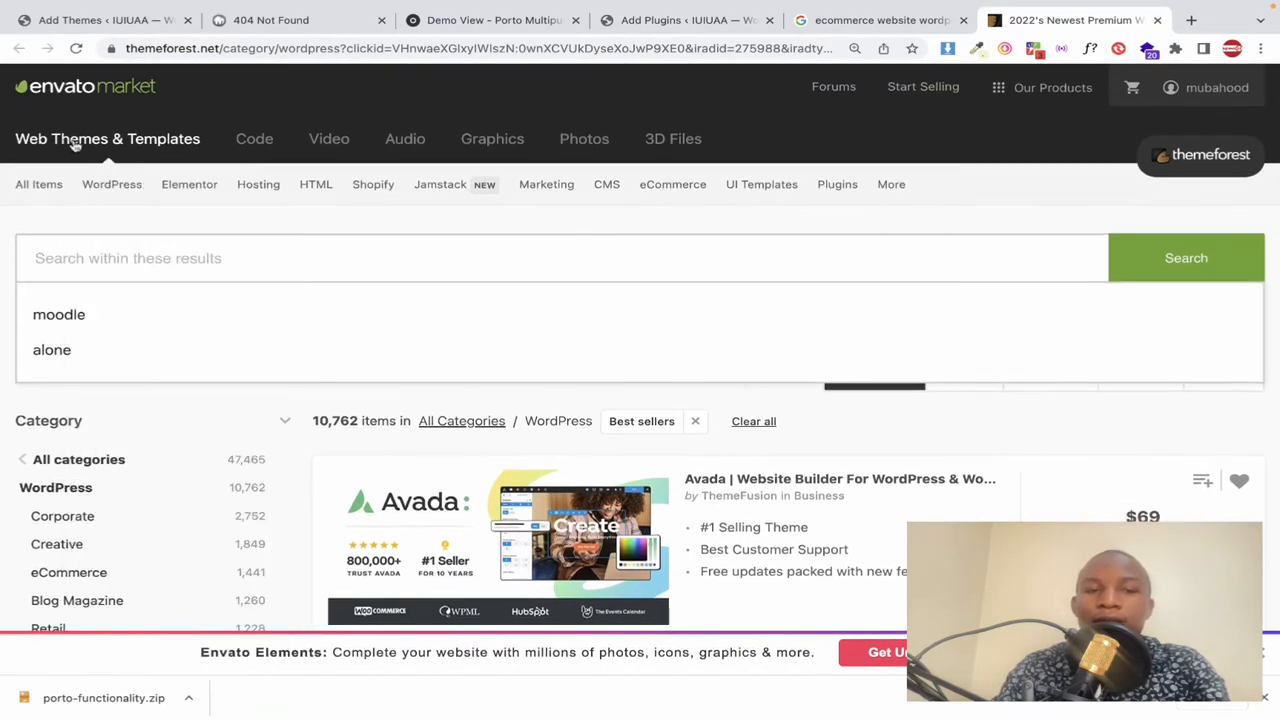
mouse_move(110, 187)
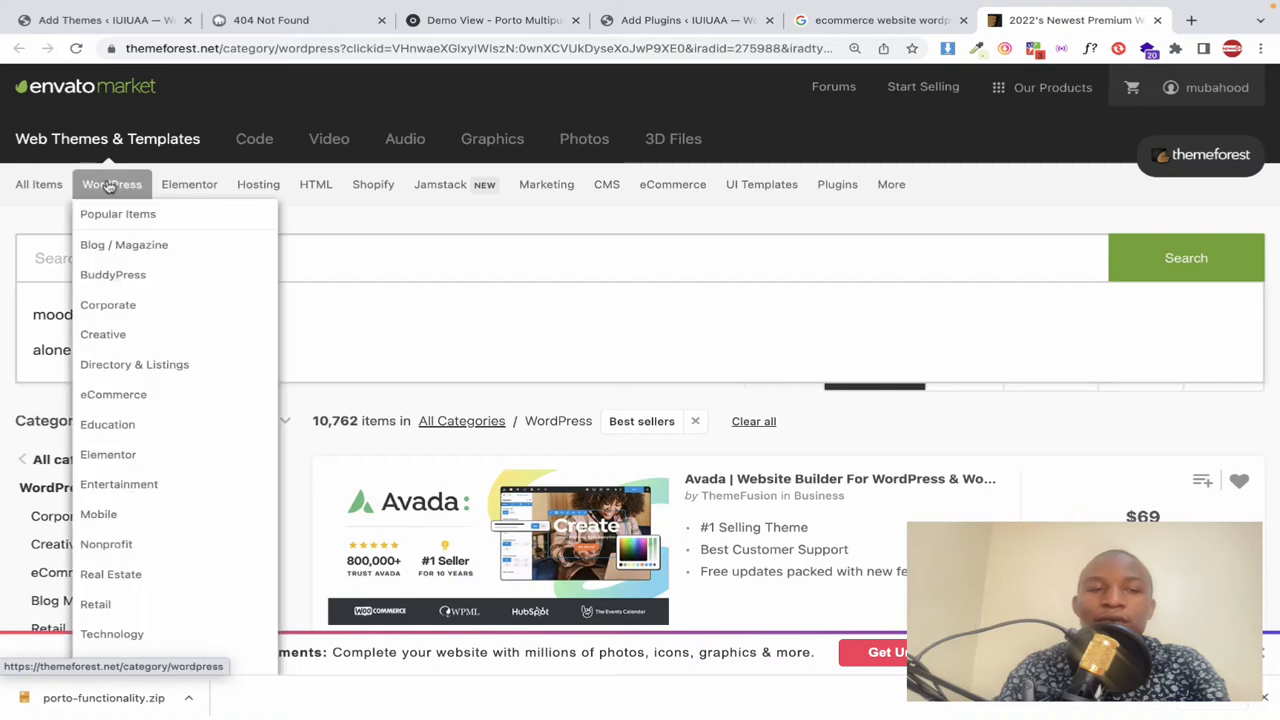
click(110, 188)
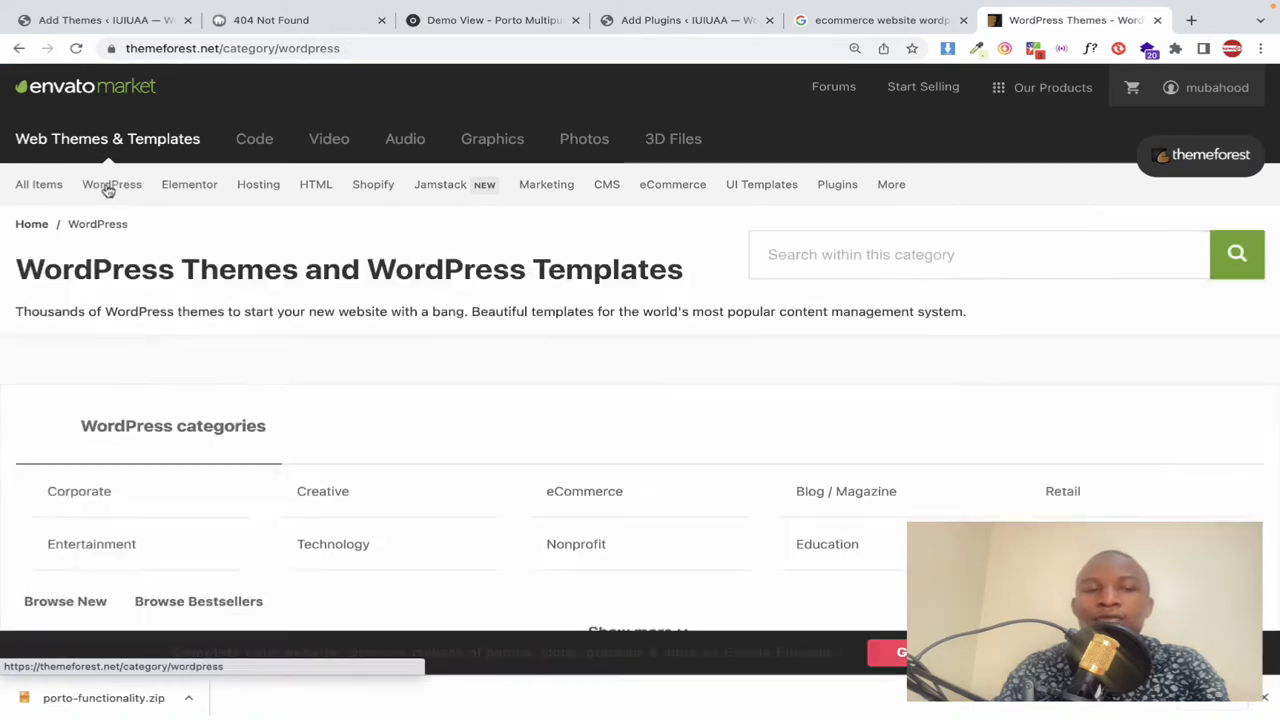
Step: Review ThemeForest's WordPress subcategories and open the Popular Items page for WordPress
scroll(143, 294, down, 1)
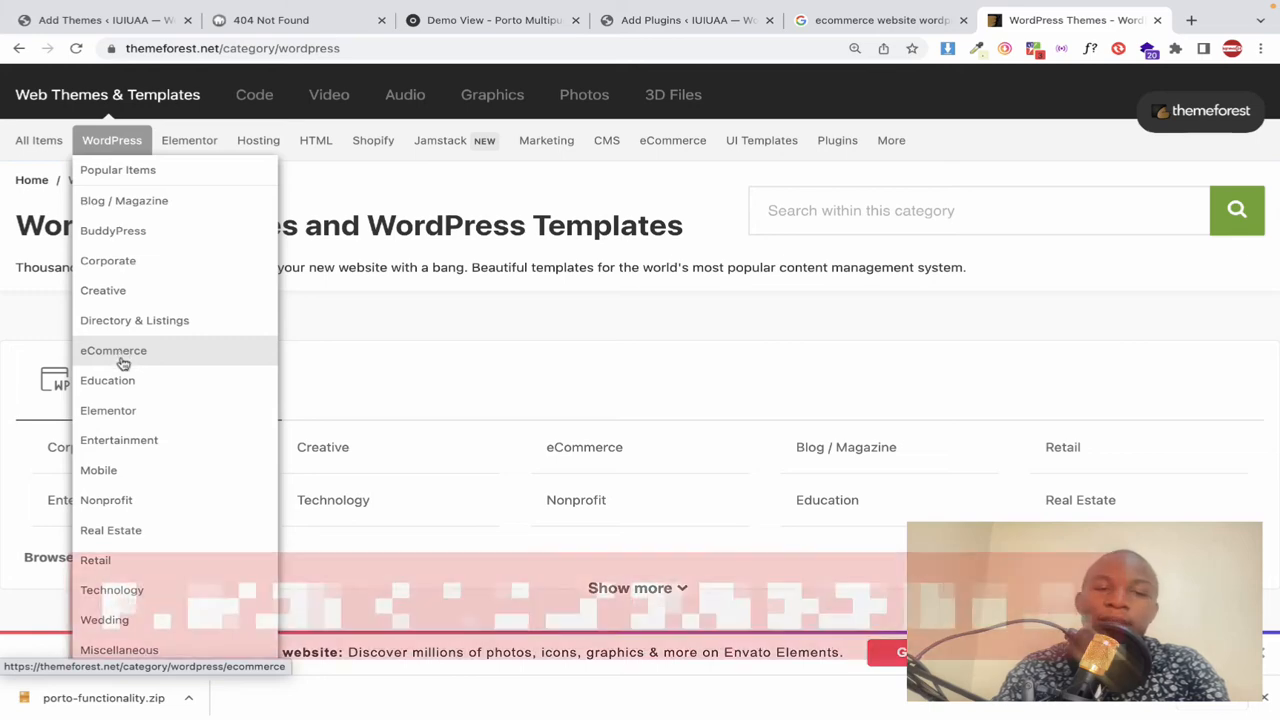
scroll(134, 477, down, 3)
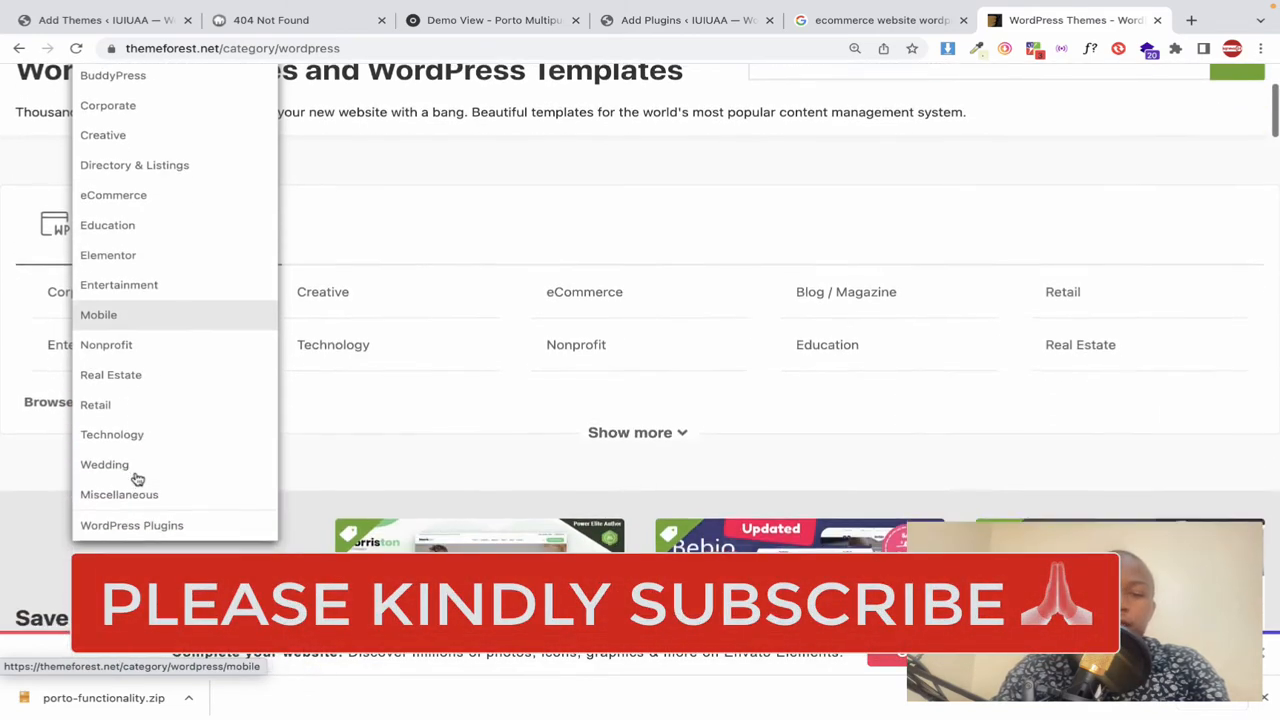
scroll(137, 499, up, 3)
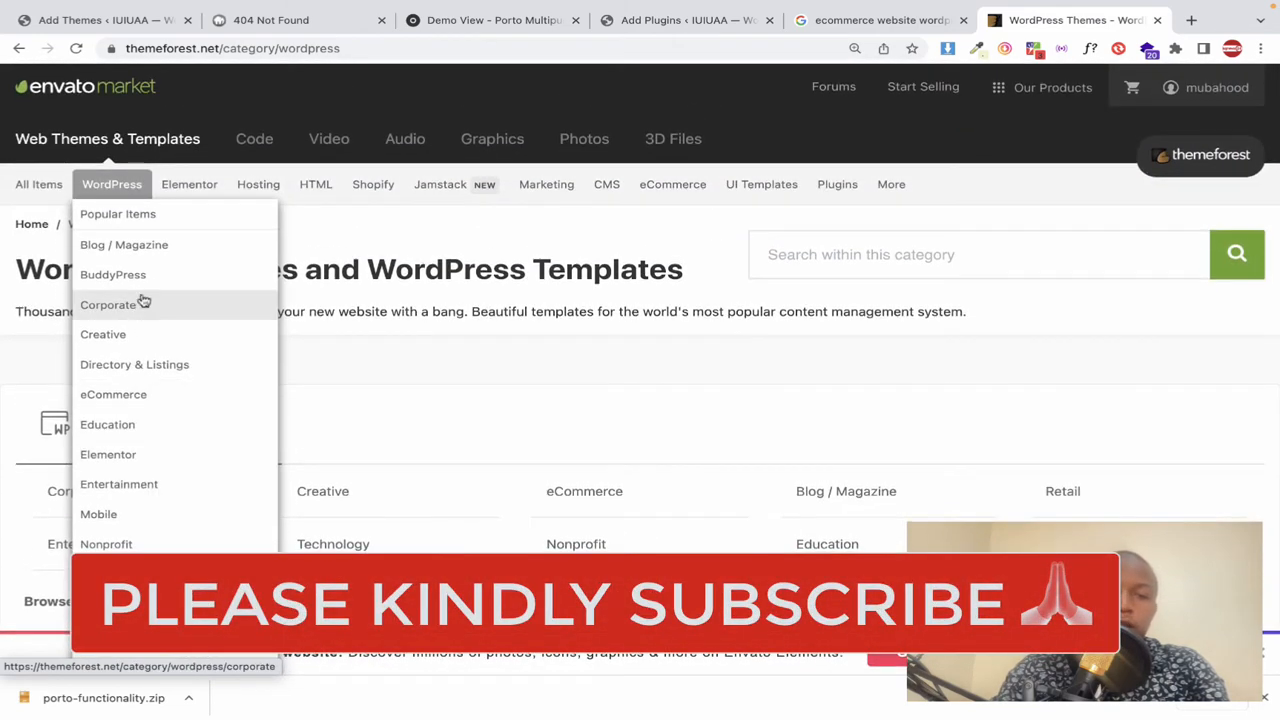
click(140, 222)
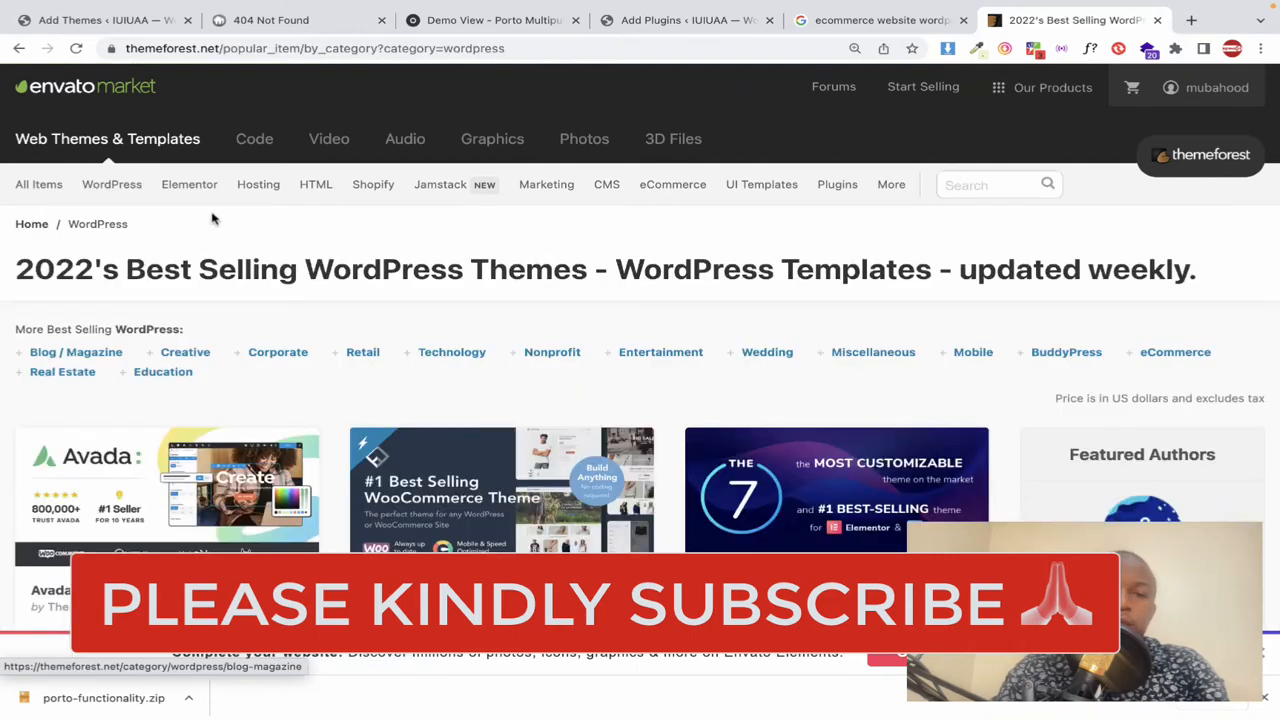
Step: Look through ThemeForest's best-selling WordPress themes down to the end of the list, comparing their prices, ratings and sales
scroll(210, 385, down, 3)
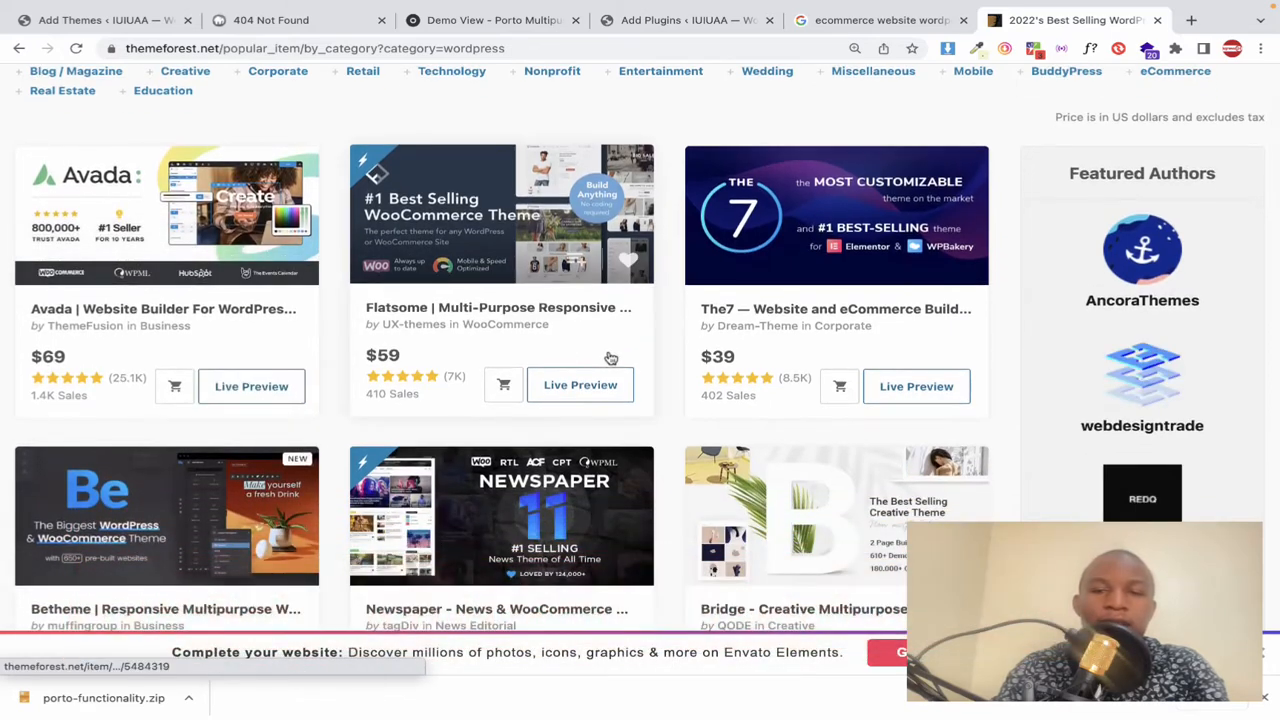
scroll(606, 351, down, 1)
scroll(610, 358, up, 1)
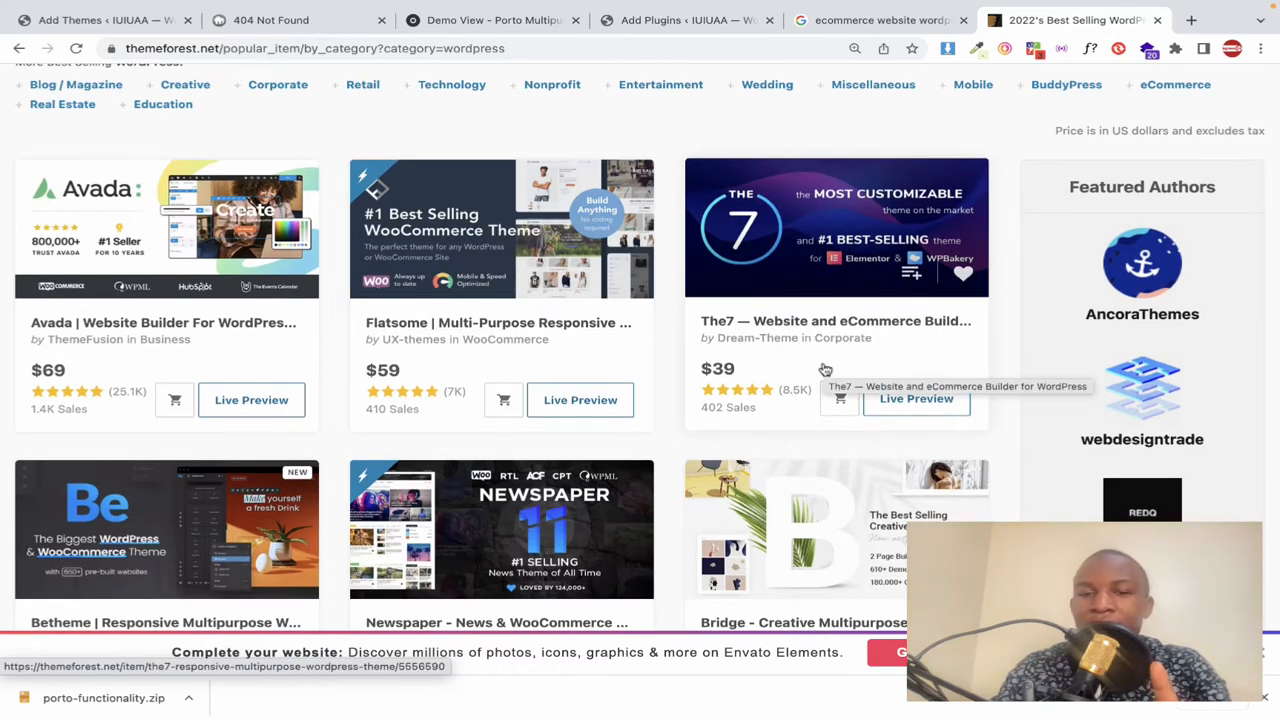
scroll(636, 454, down, 15)
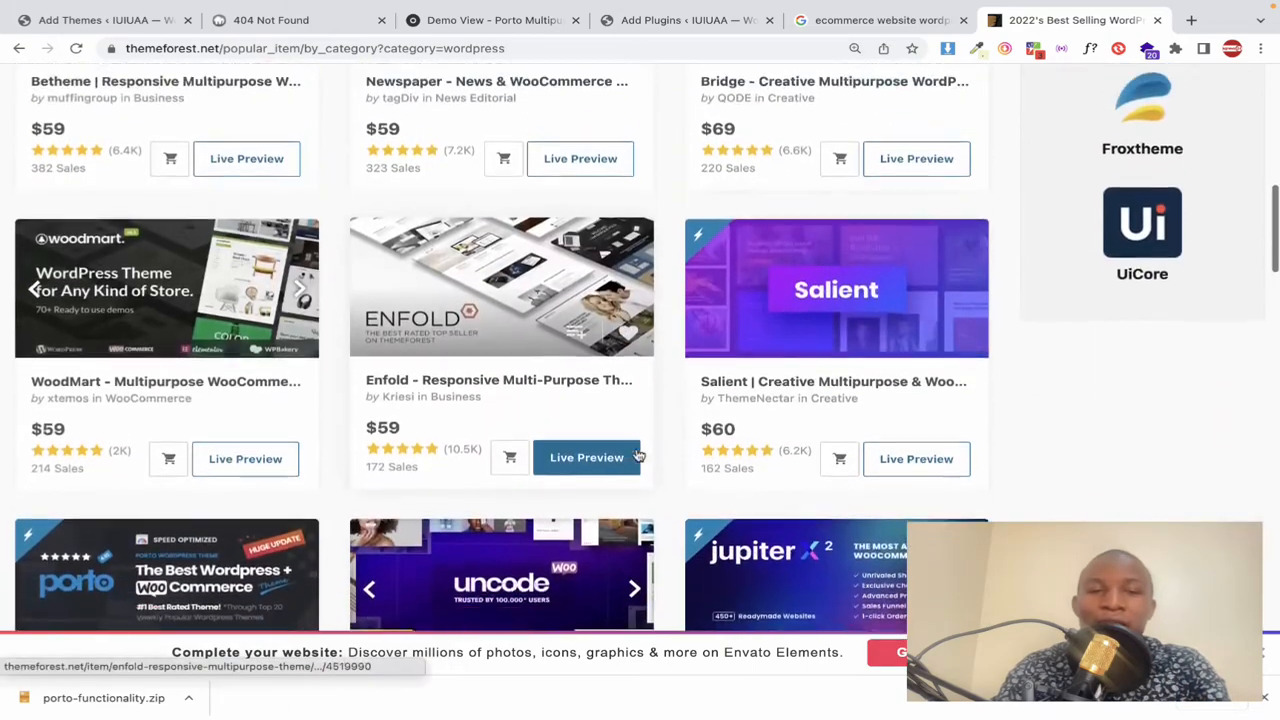
scroll(636, 454, down, 9)
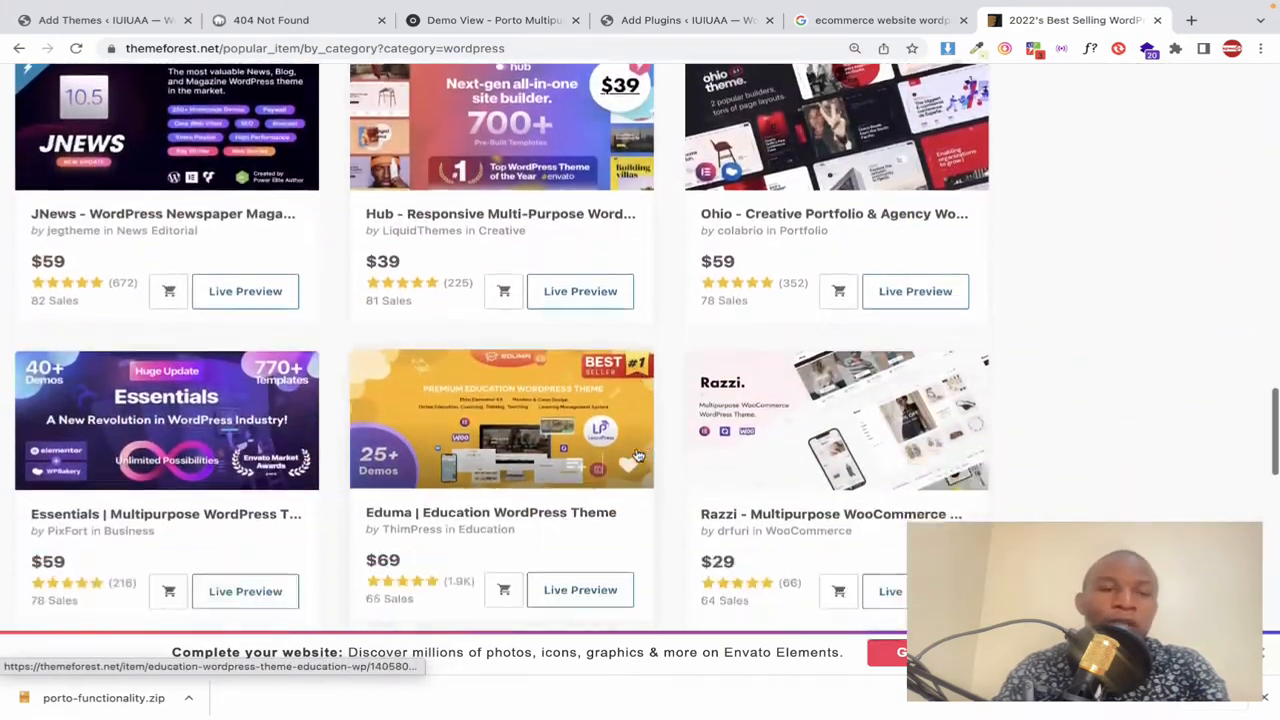
scroll(636, 454, down, 3)
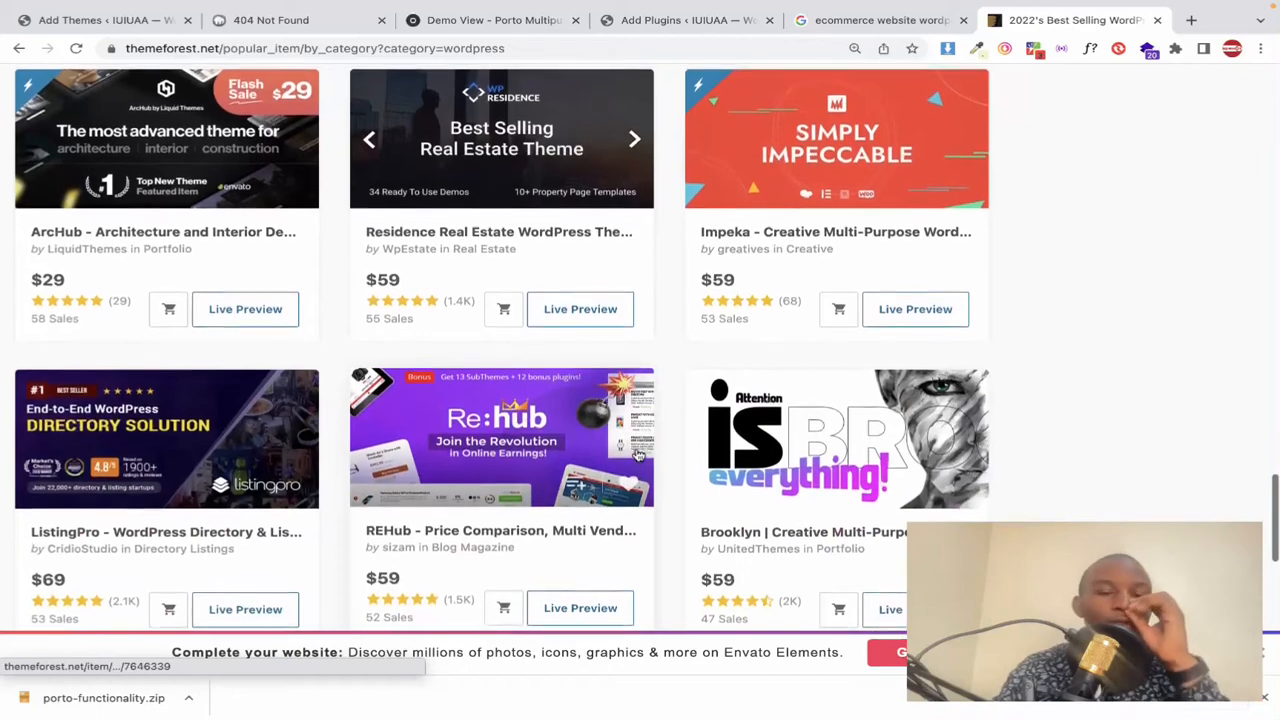
scroll(636, 454, down, 1)
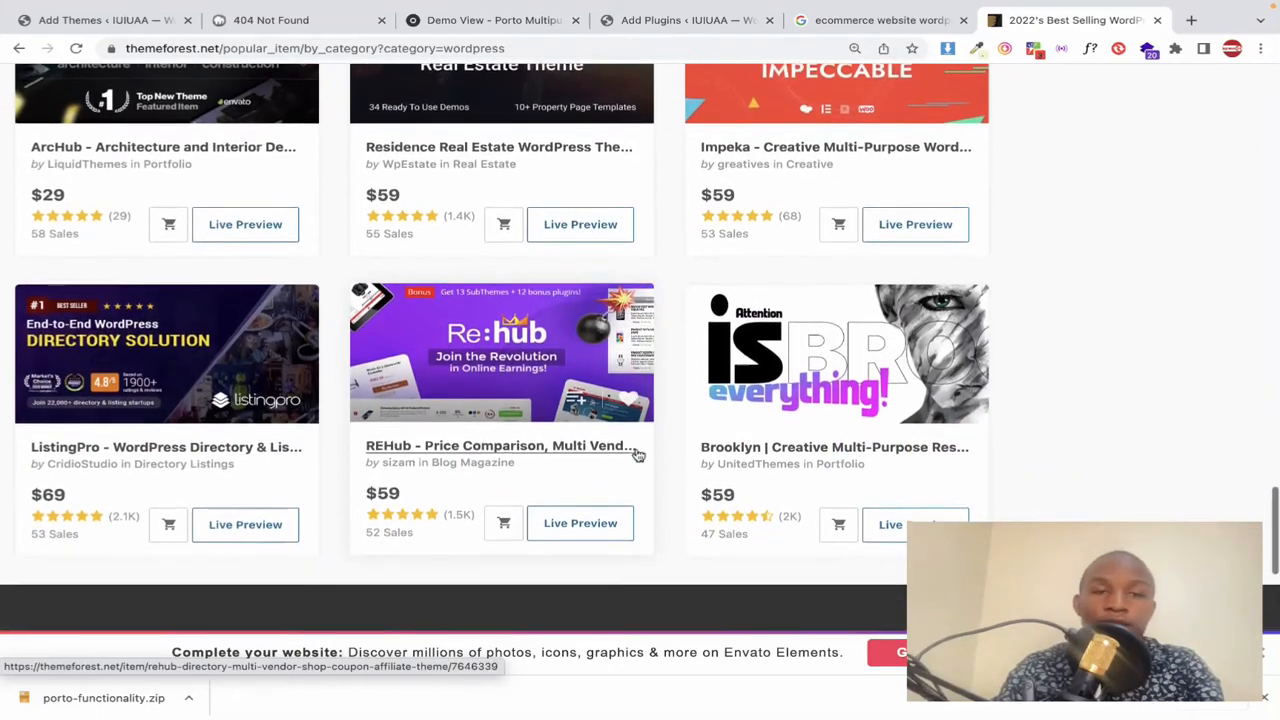
scroll(637, 455, down, 2)
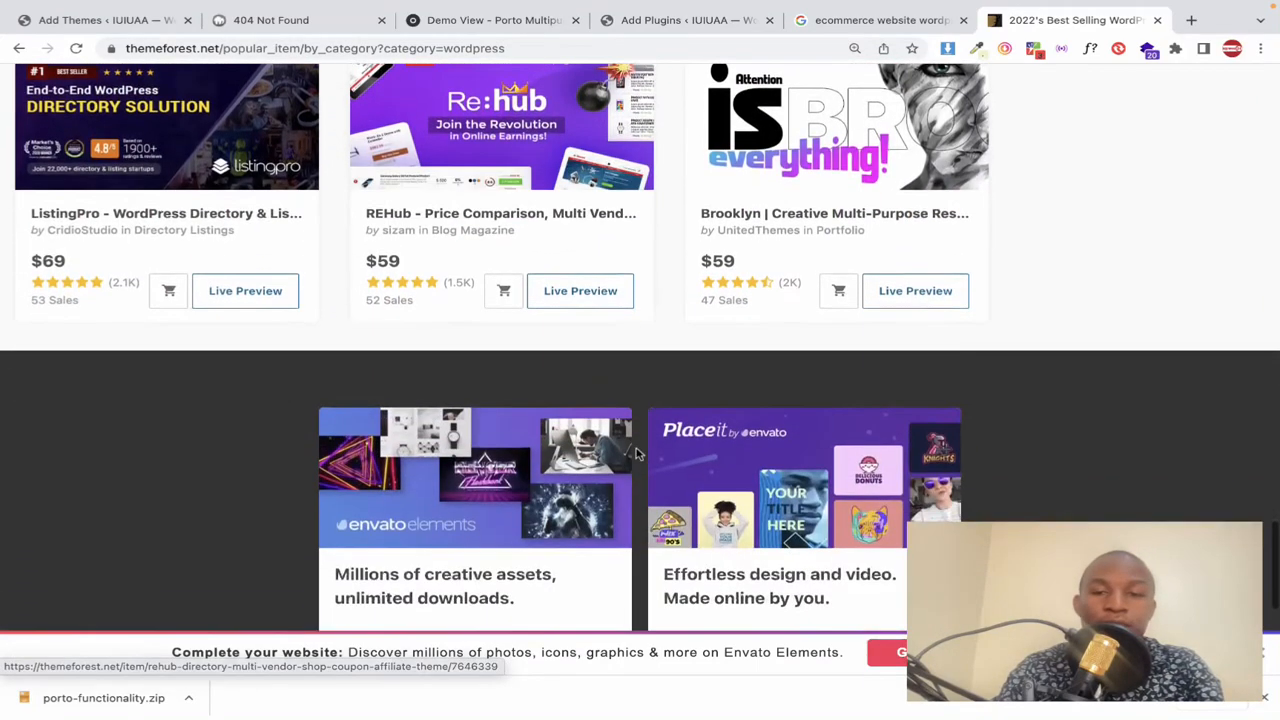
scroll(637, 455, up, 4)
scroll(637, 455, down, 2)
scroll(638, 455, down, 1)
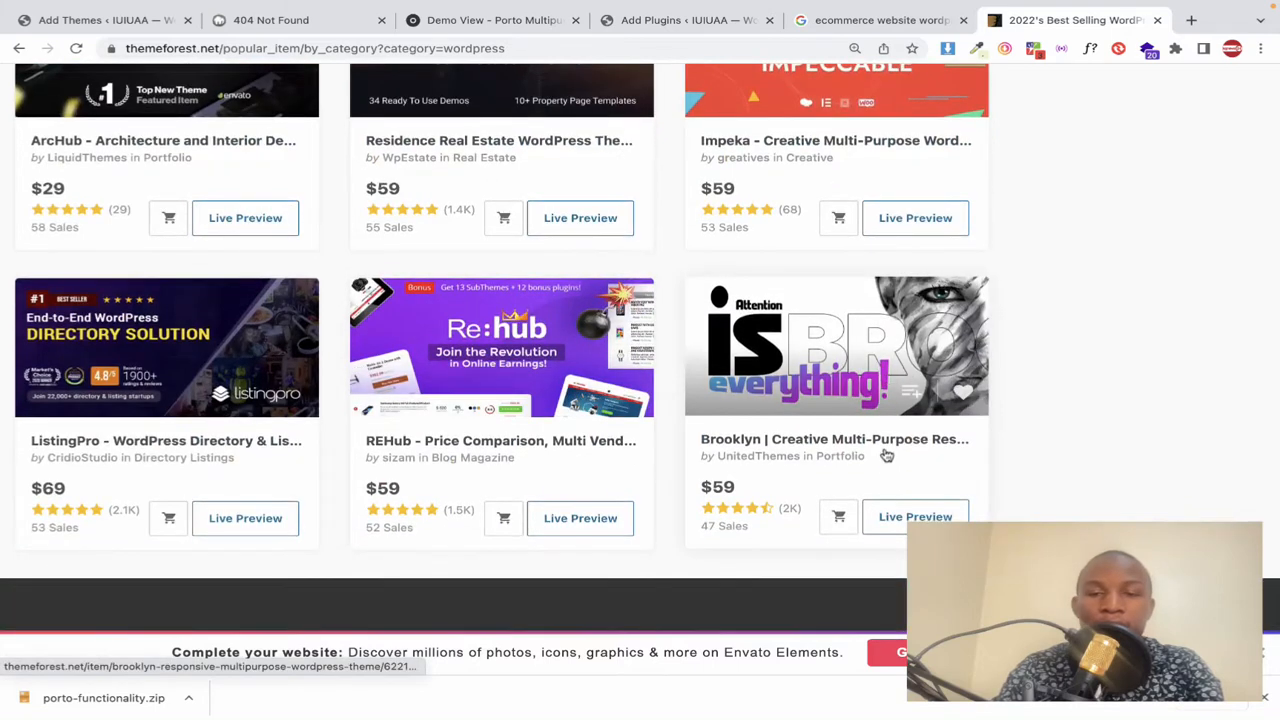
Step: Open the live preview of the Brooklyn theme and look over its landing page
click(897, 520)
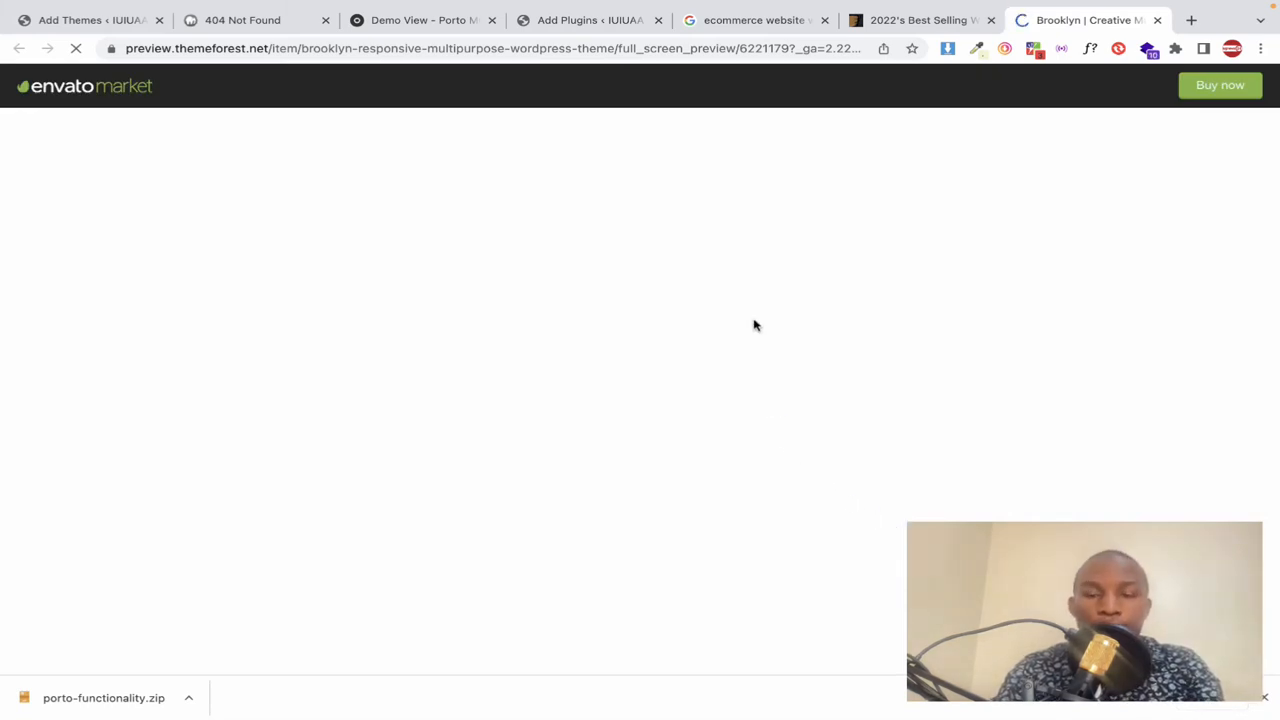
scroll(731, 326, down, 5)
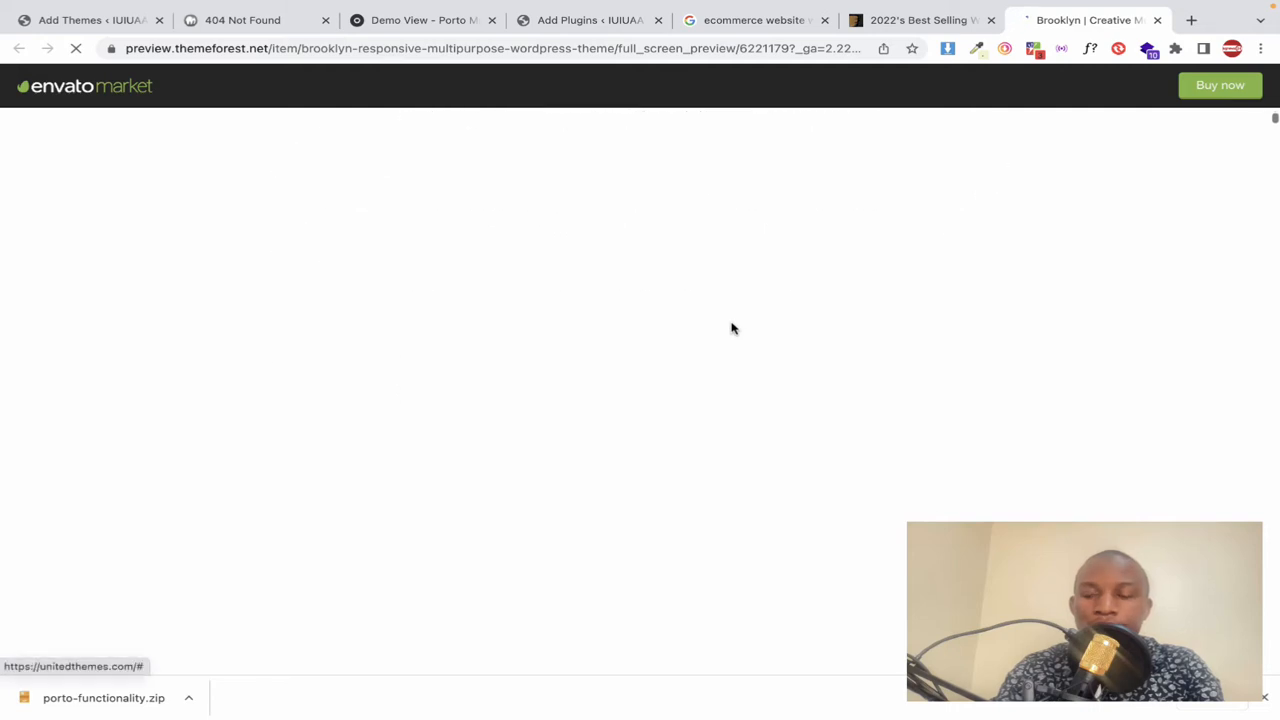
scroll(731, 324, up, 2)
scroll(731, 323, up, 3)
scroll(731, 325, down, 8)
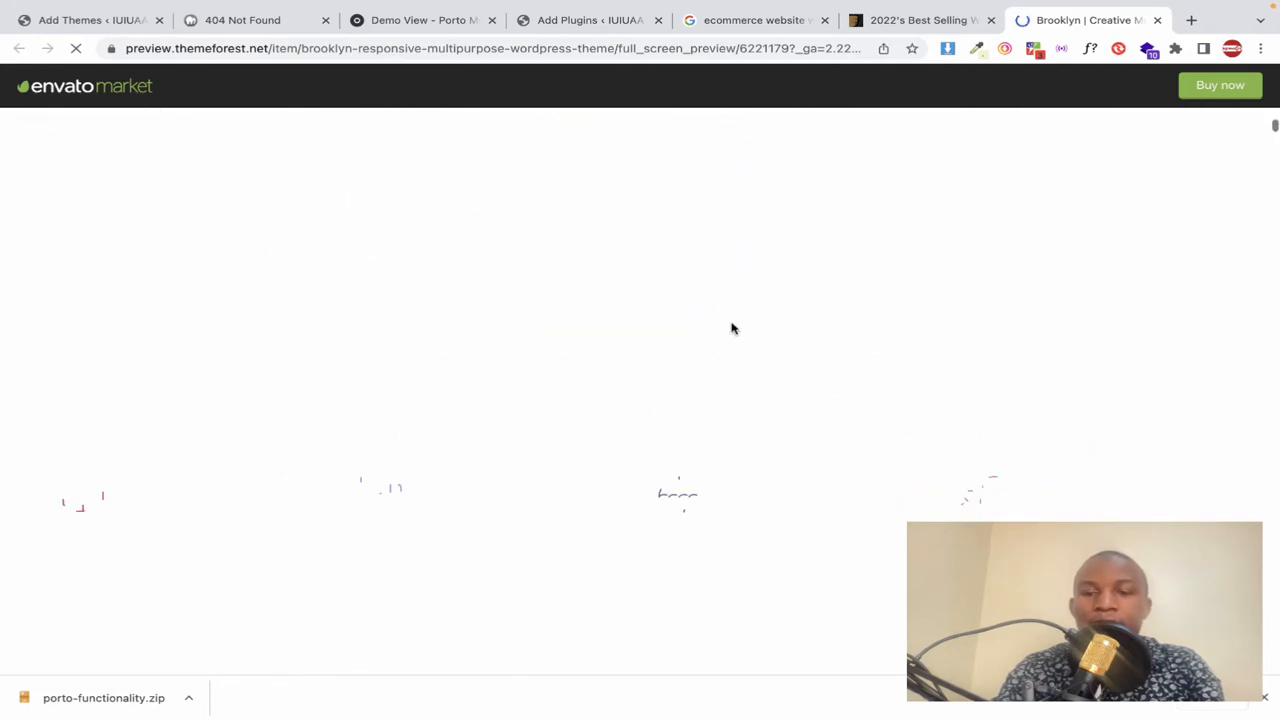
scroll(731, 326, up, 5)
scroll(731, 326, down, 8)
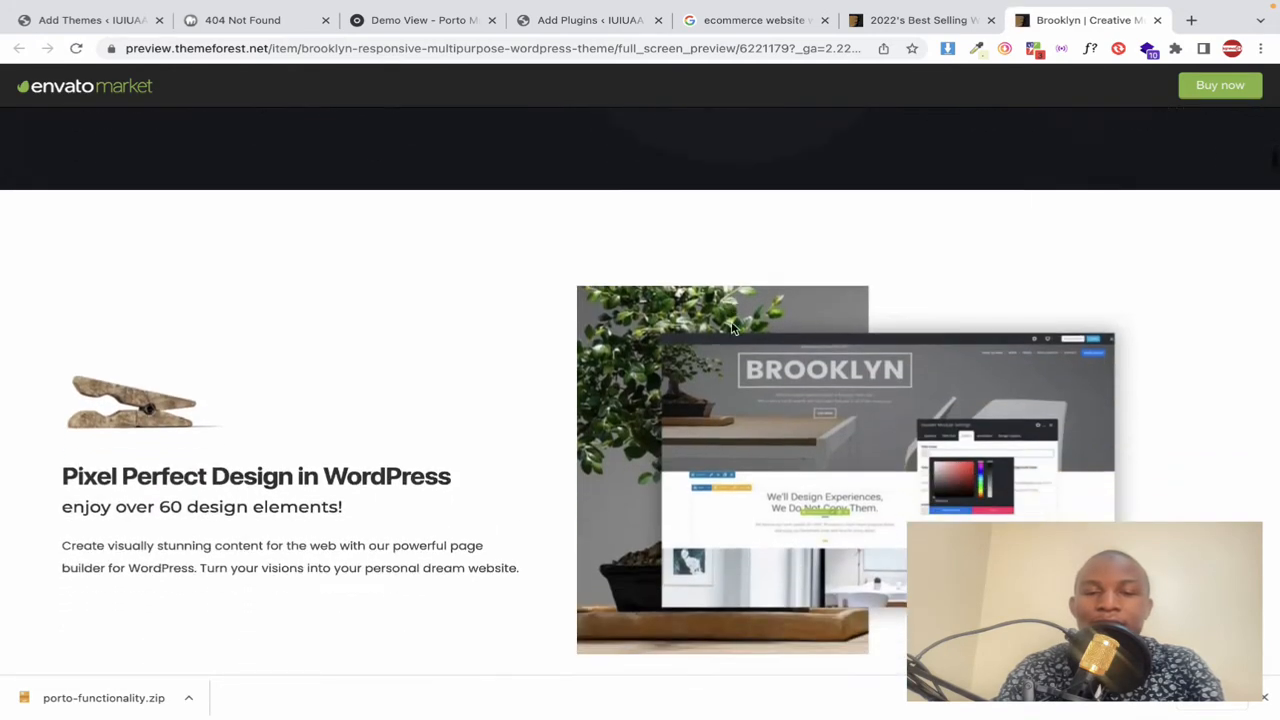
scroll(731, 326, up, 6)
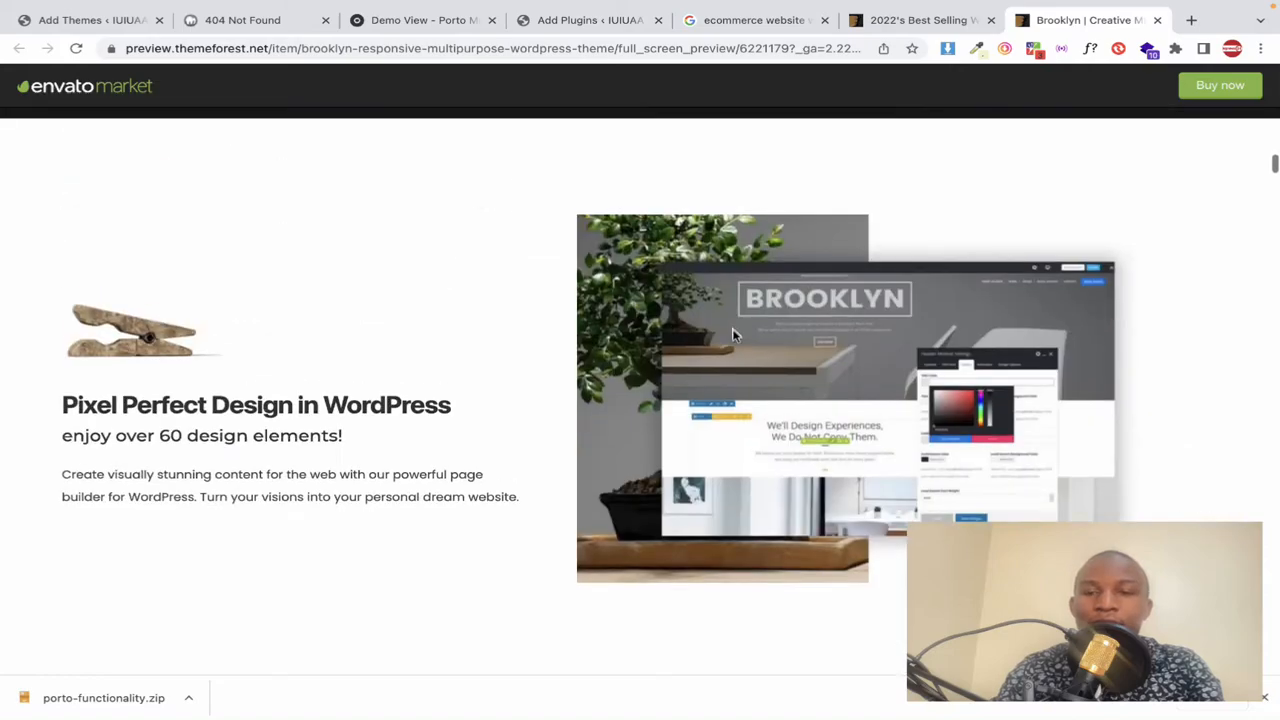
scroll(743, 366, up, 6)
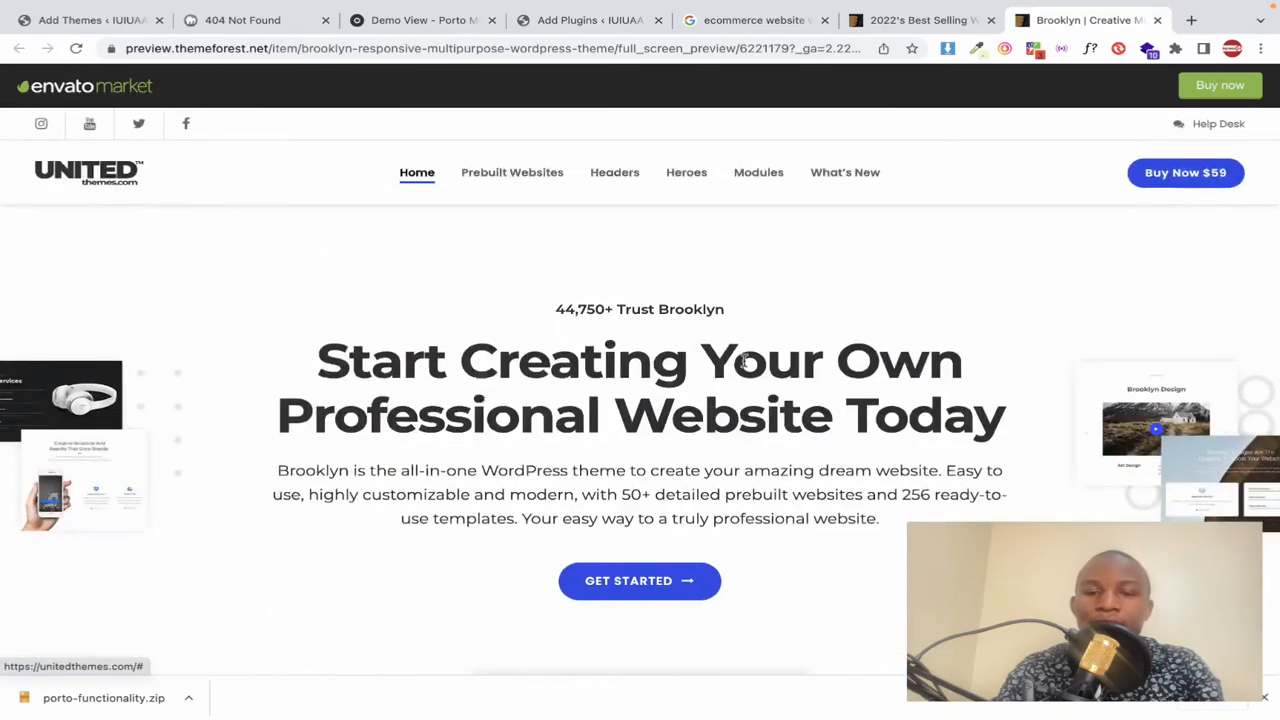
Step: Find Brooklyn's prebuilt websites in the preview and open the "#42 Brooklyn Agency" demo
scroll(651, 576, down, 10)
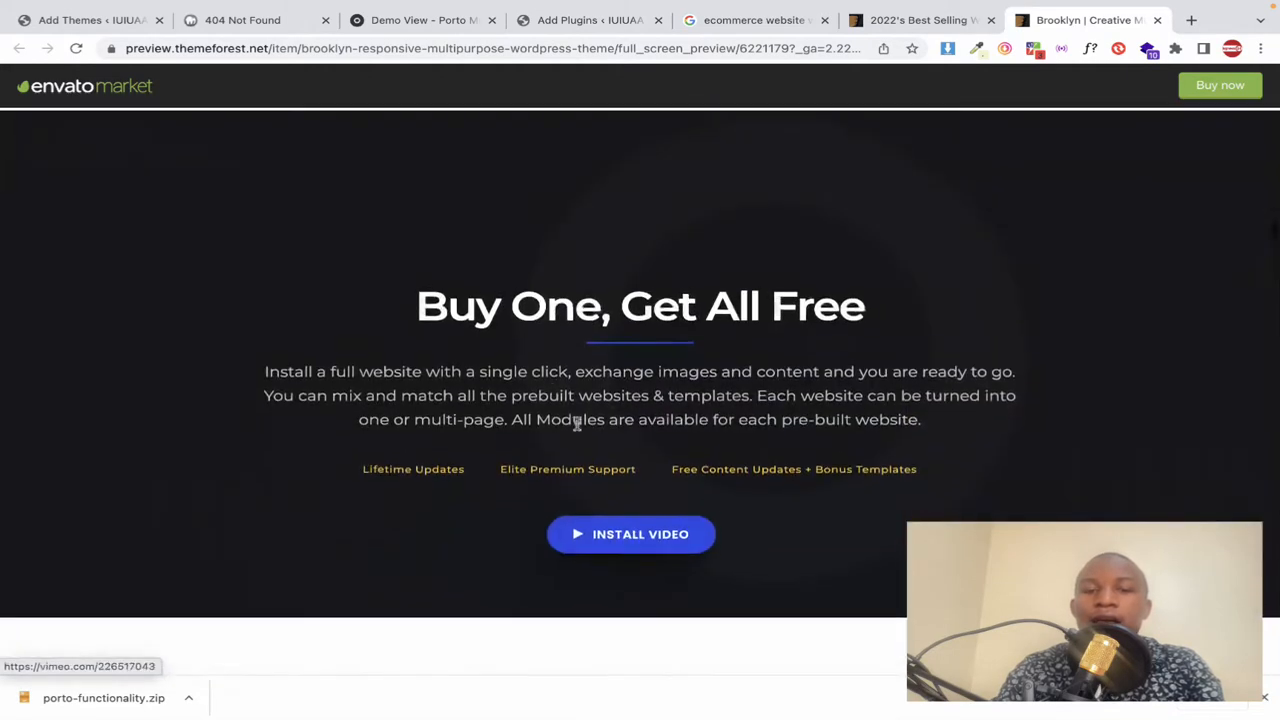
scroll(552, 383, down, 5)
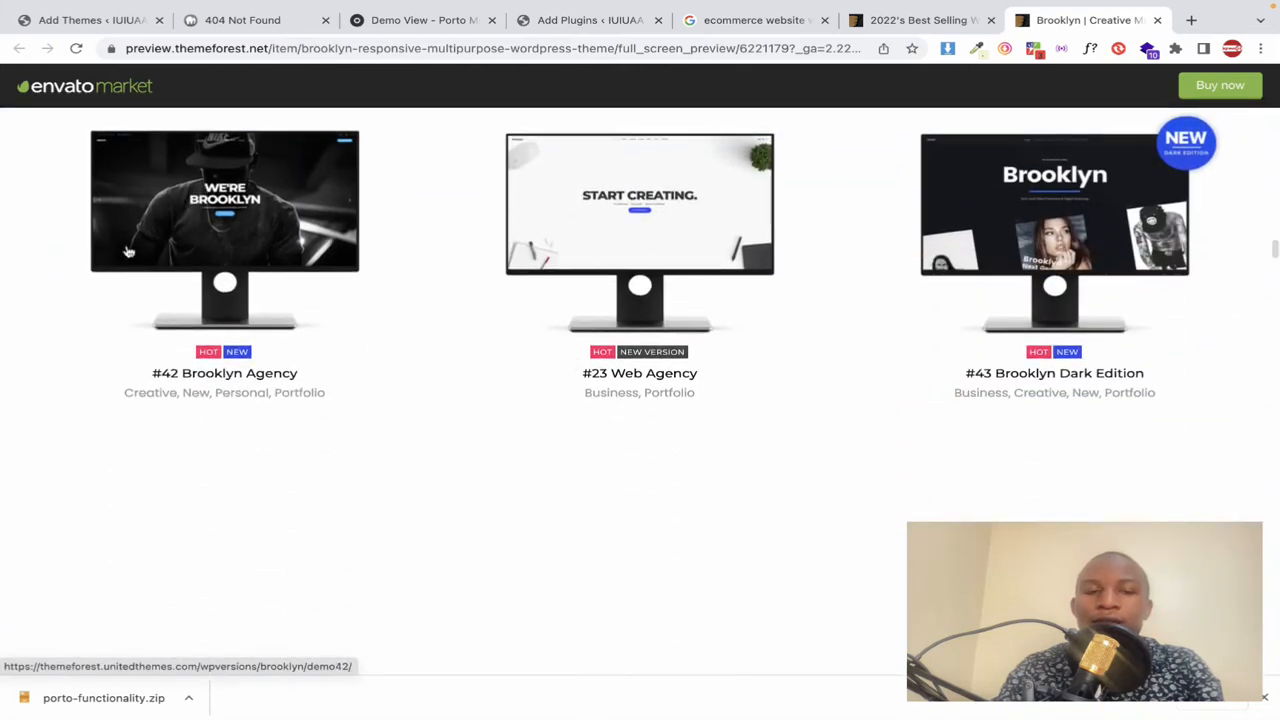
click(210, 222)
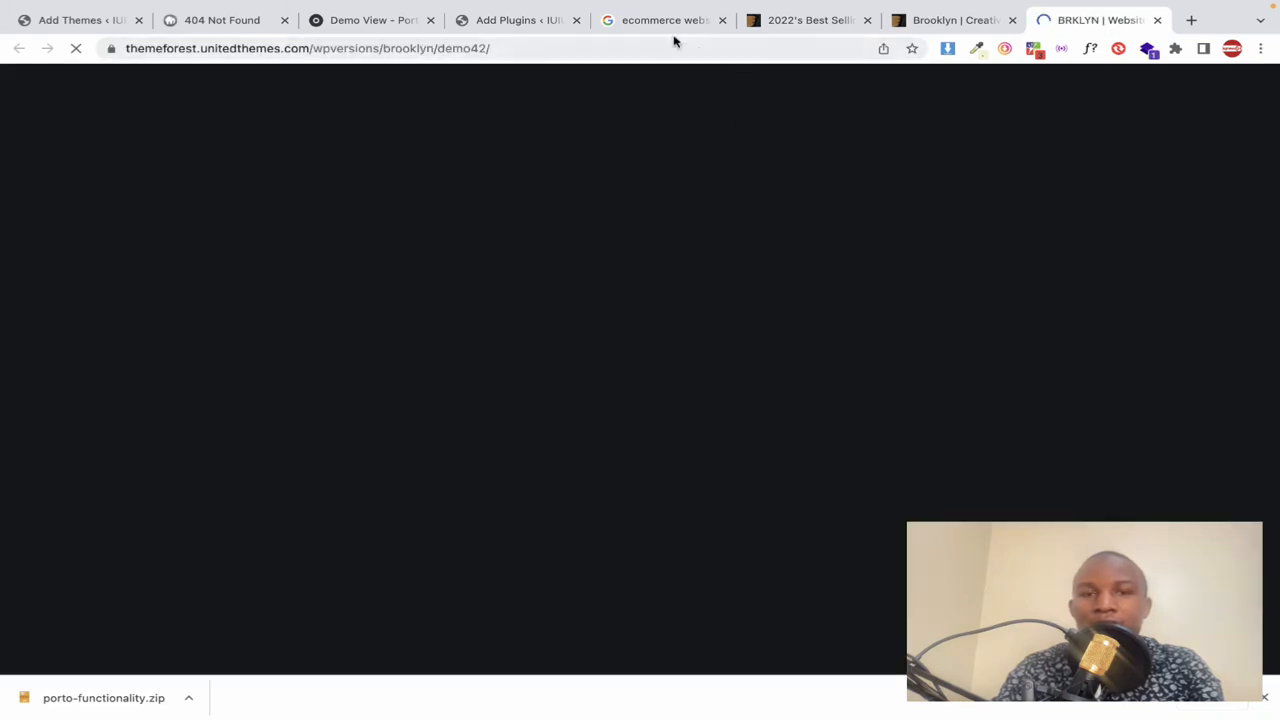
Step: Return to ThemeForest's best-seller list and check the Brooklyn theme's price
click(800, 24)
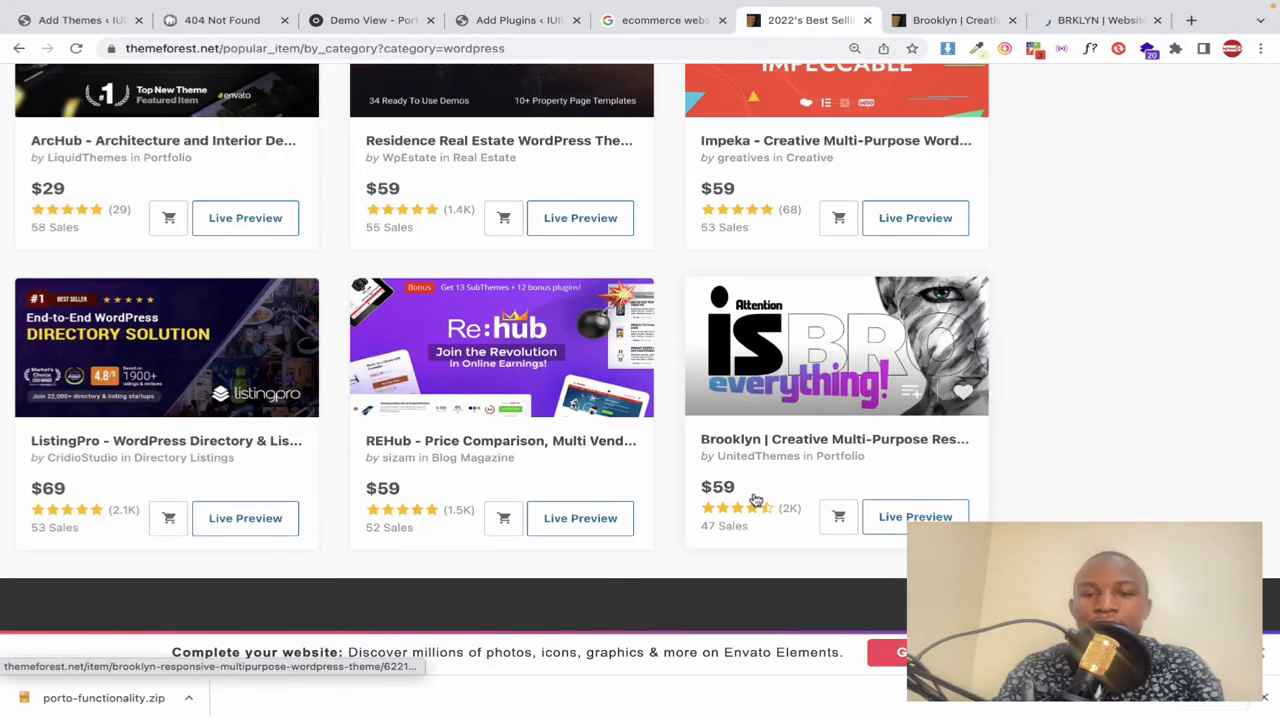
drag(754, 486, 723, 472)
click(1034, 417)
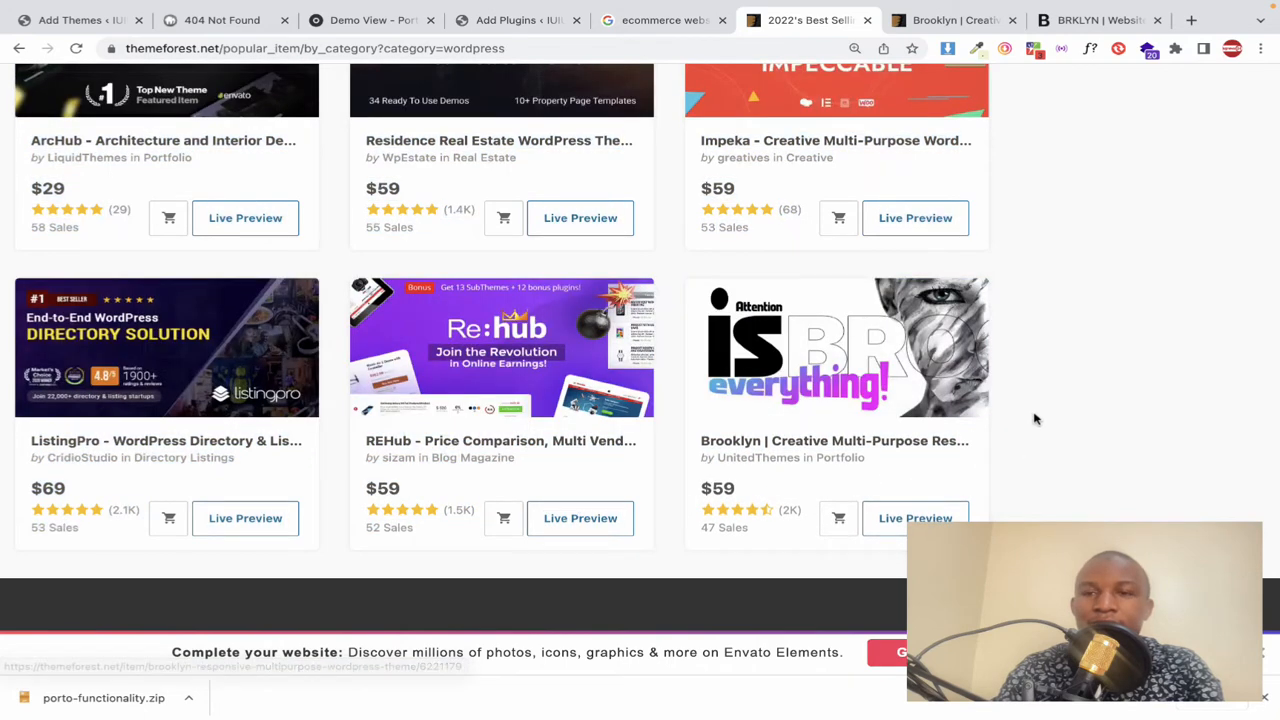
Step: Look through the #42 Brooklyn Agency demo's works, services and team sections, and close the demo
click(1092, 20)
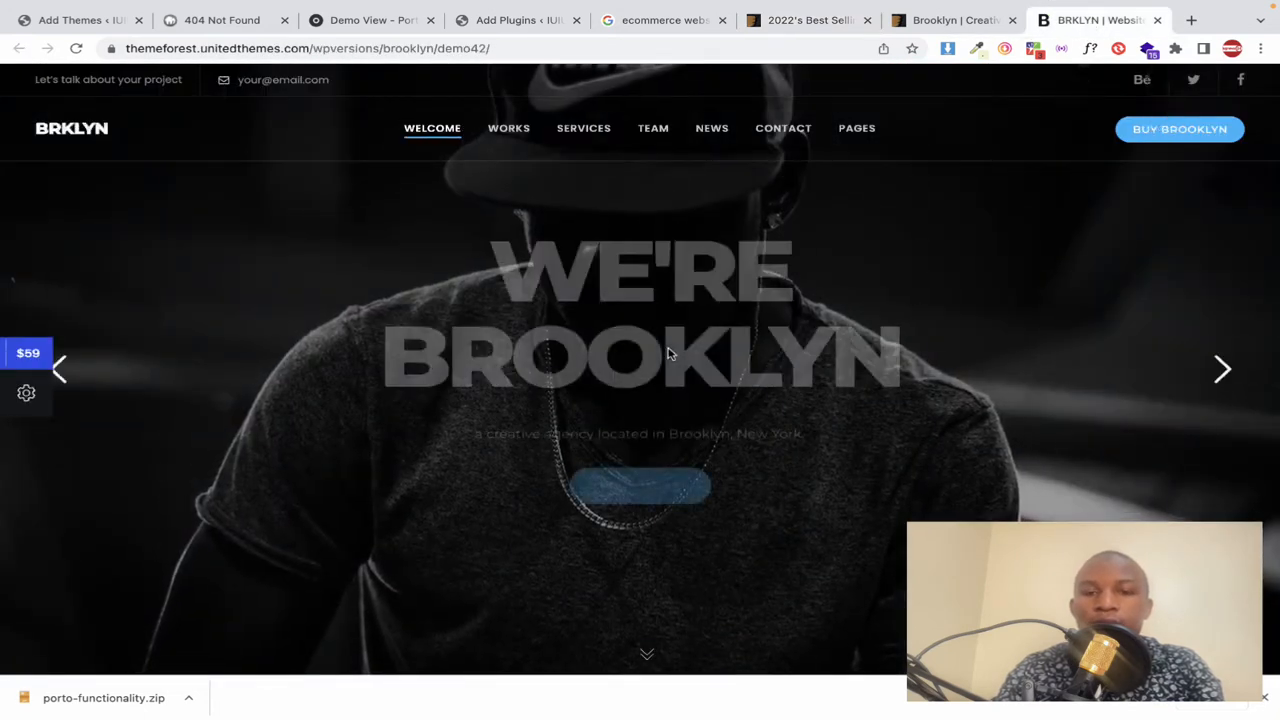
scroll(669, 352, down, 5)
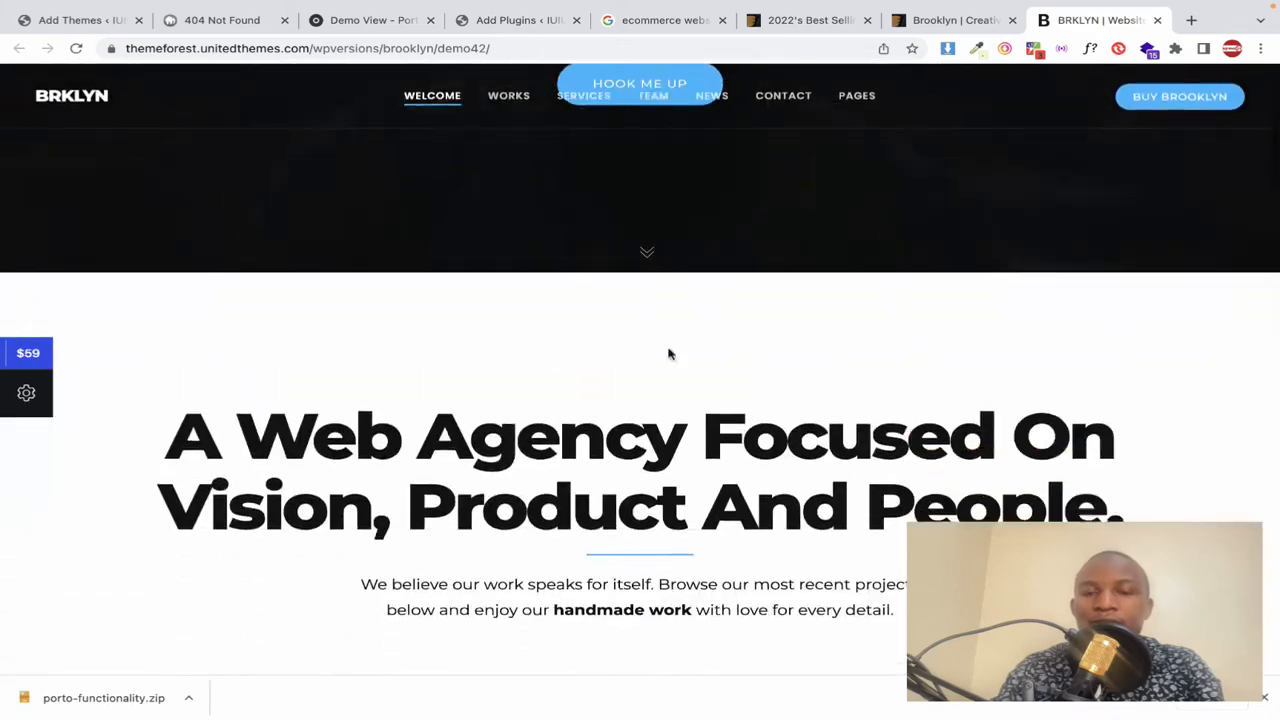
scroll(669, 352, down, 7)
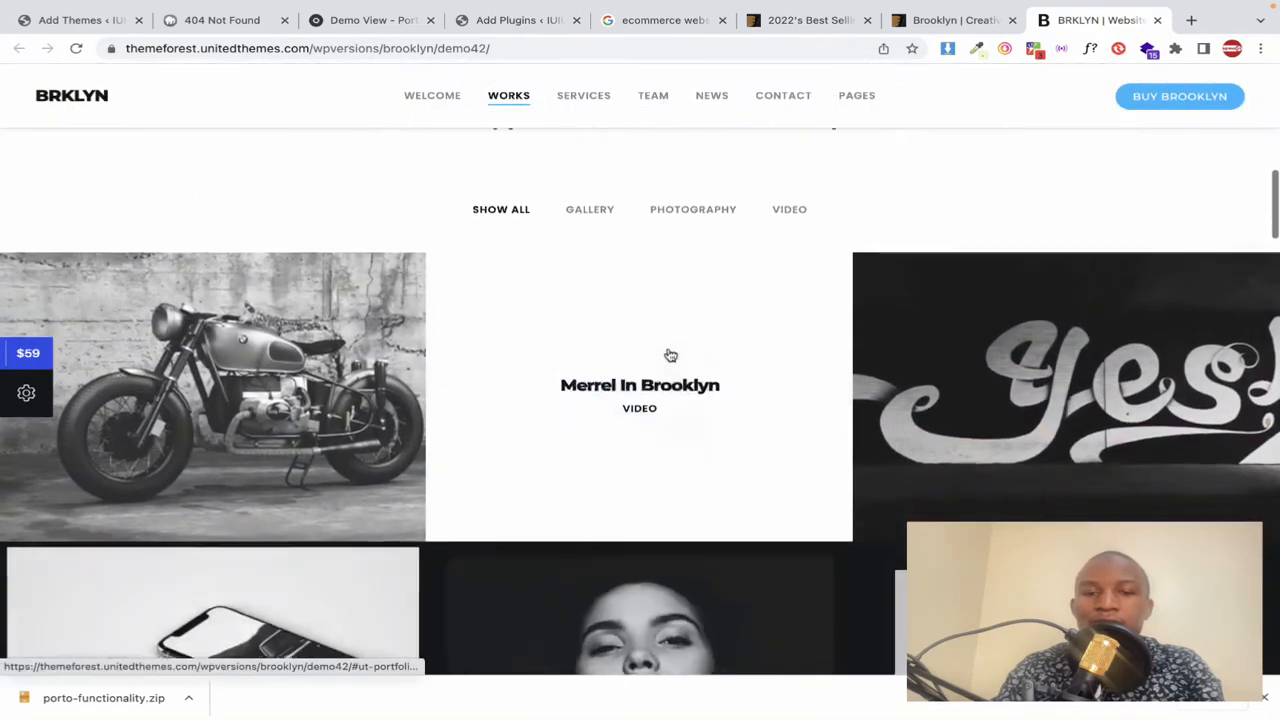
scroll(670, 355, down, 10)
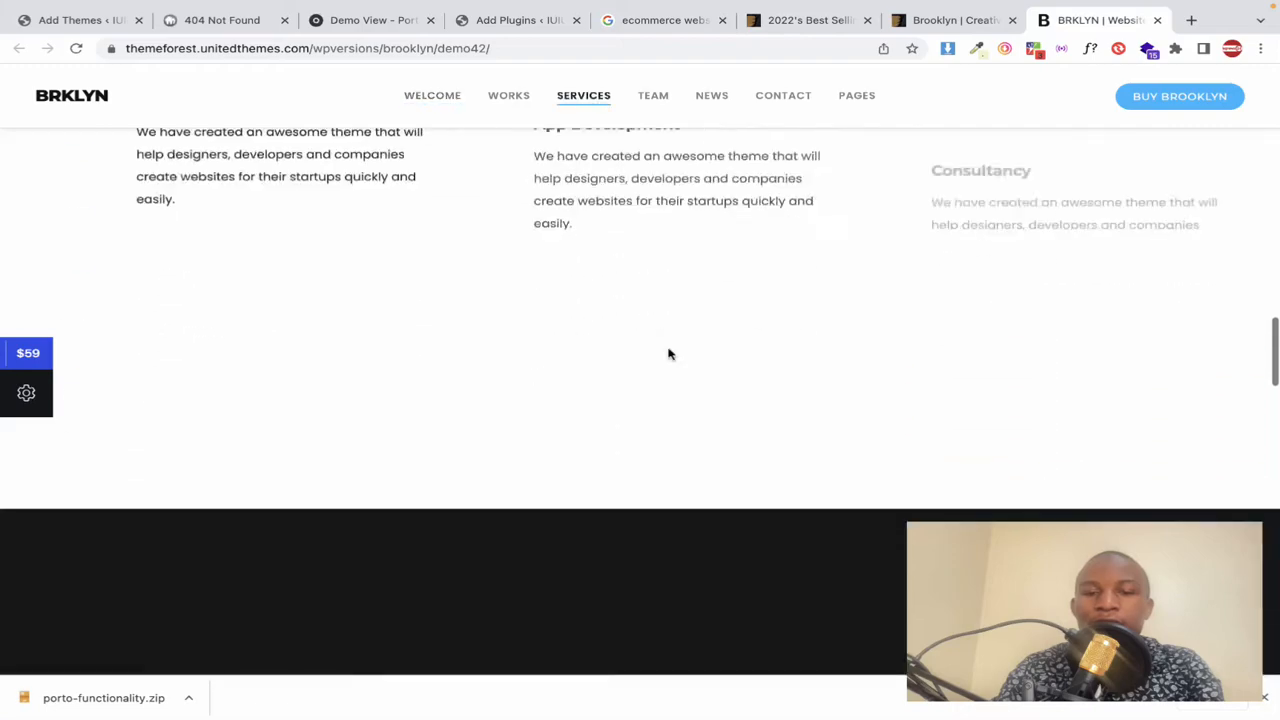
scroll(669, 352, down, 10)
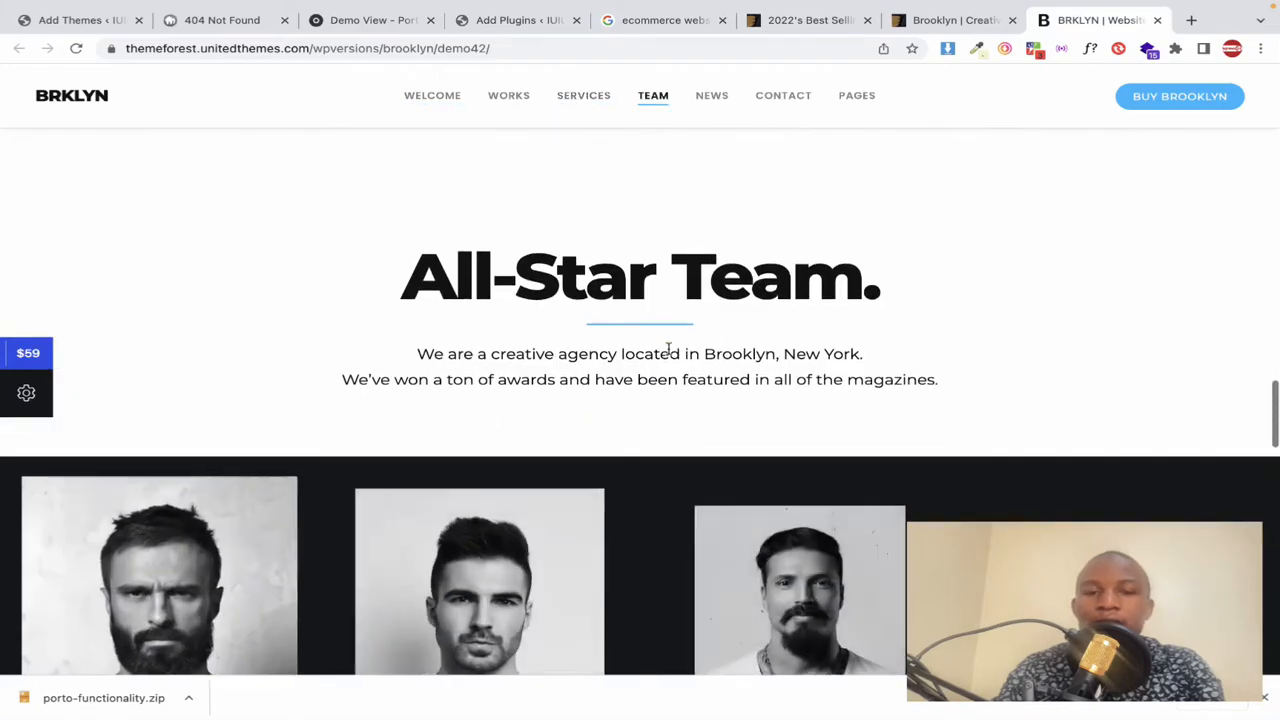
scroll(669, 349, down, 10)
scroll(720, 270, up, 15)
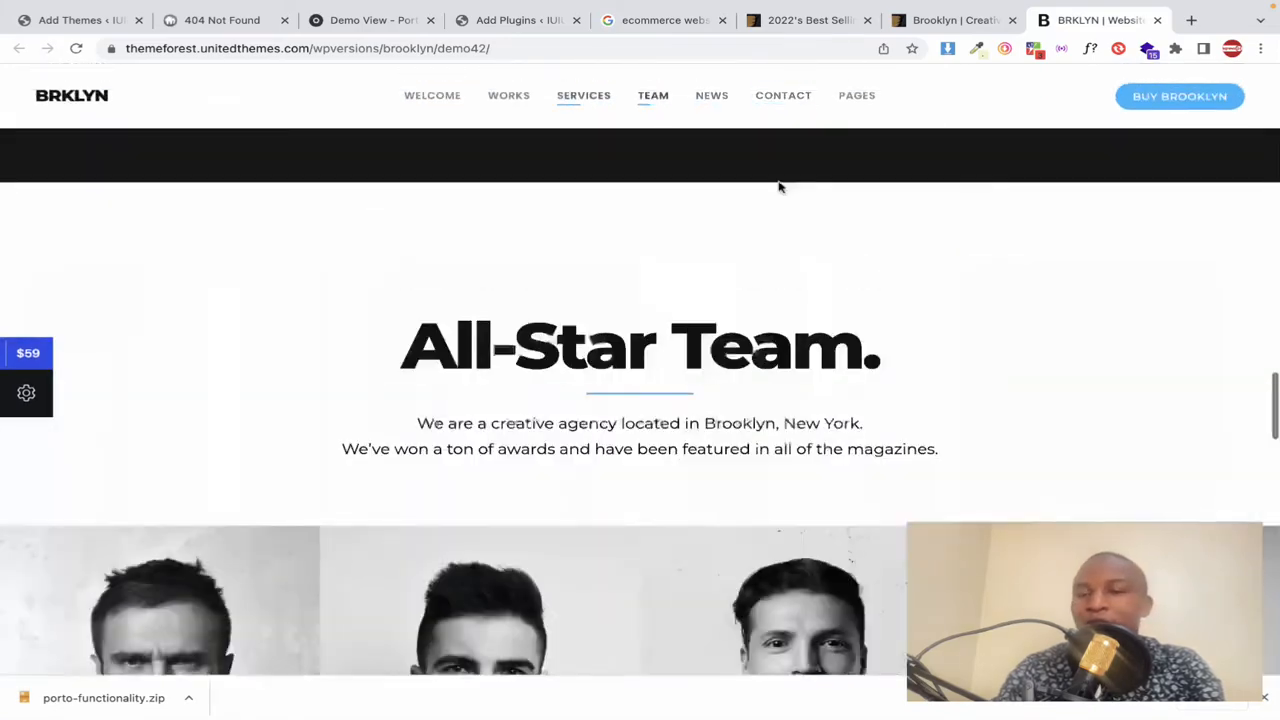
click(517, 100)
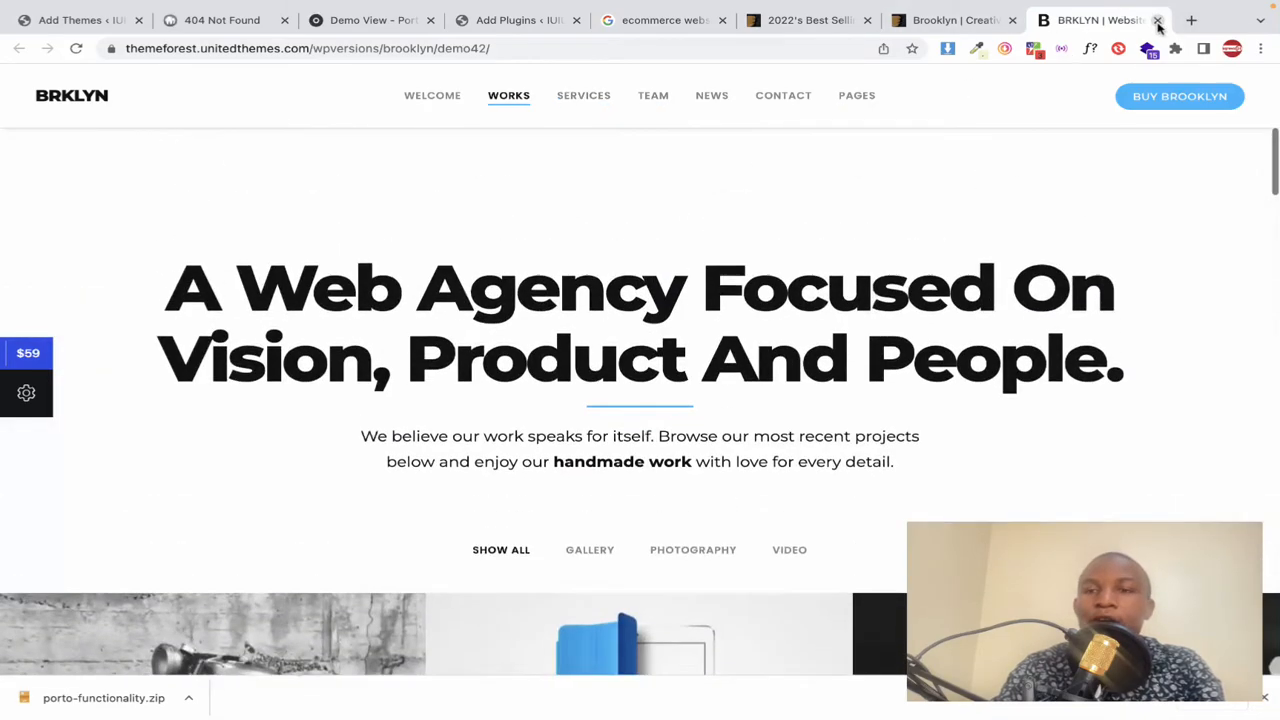
click(1157, 20)
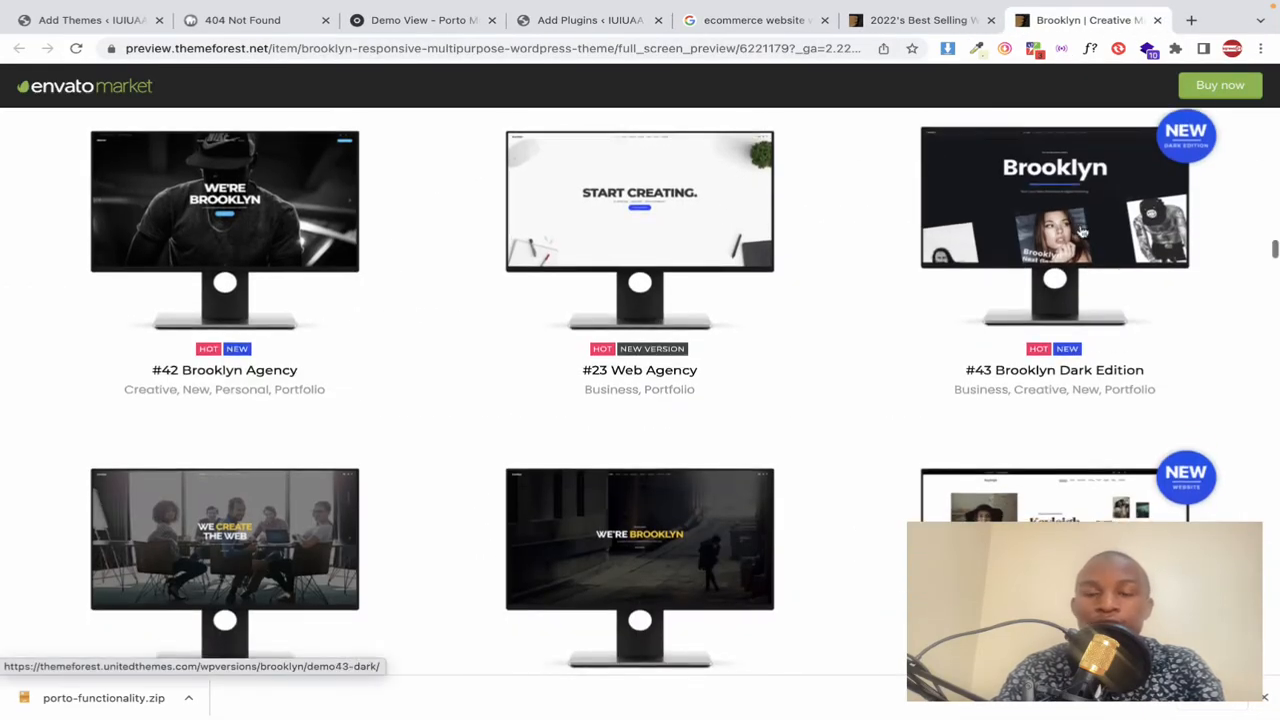
Step: Open the photographer portfolio demo (demo50) from Brooklyn's prebuilt websites and close the Brooklyn preview page
scroll(1082, 233, down, 1)
scroll(1054, 519, down, 3)
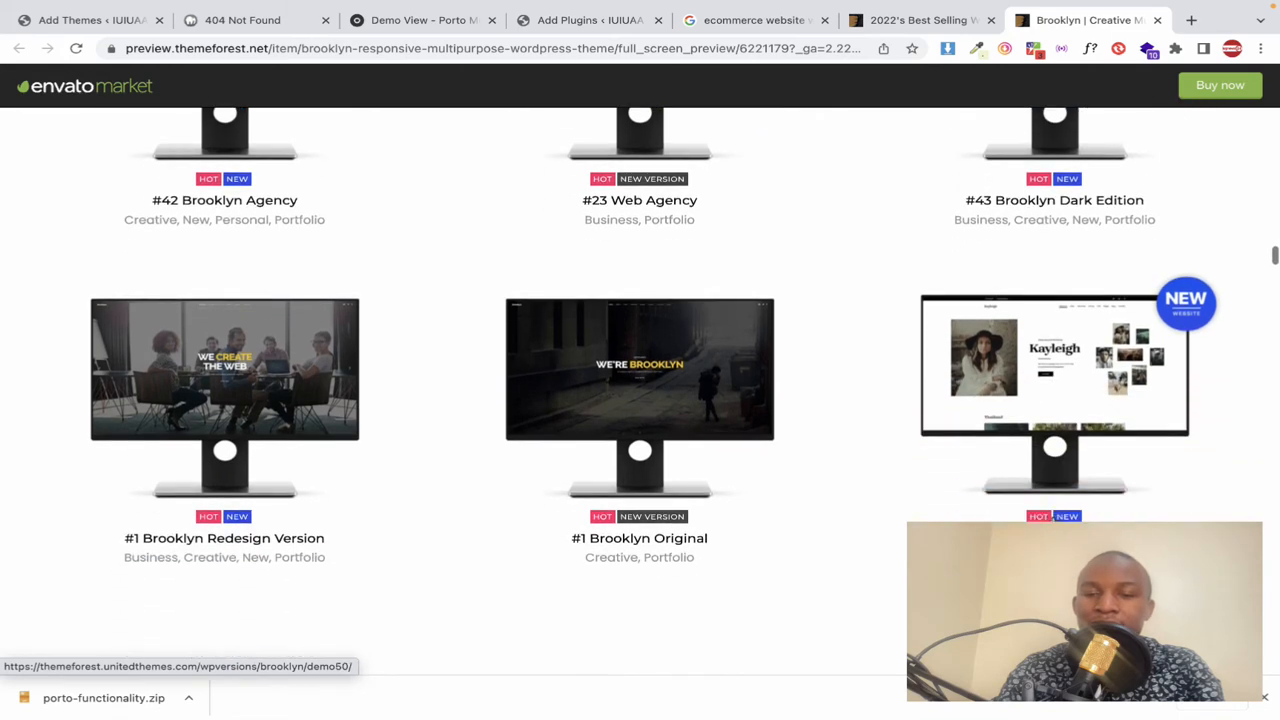
click(1042, 381)
click(950, 20)
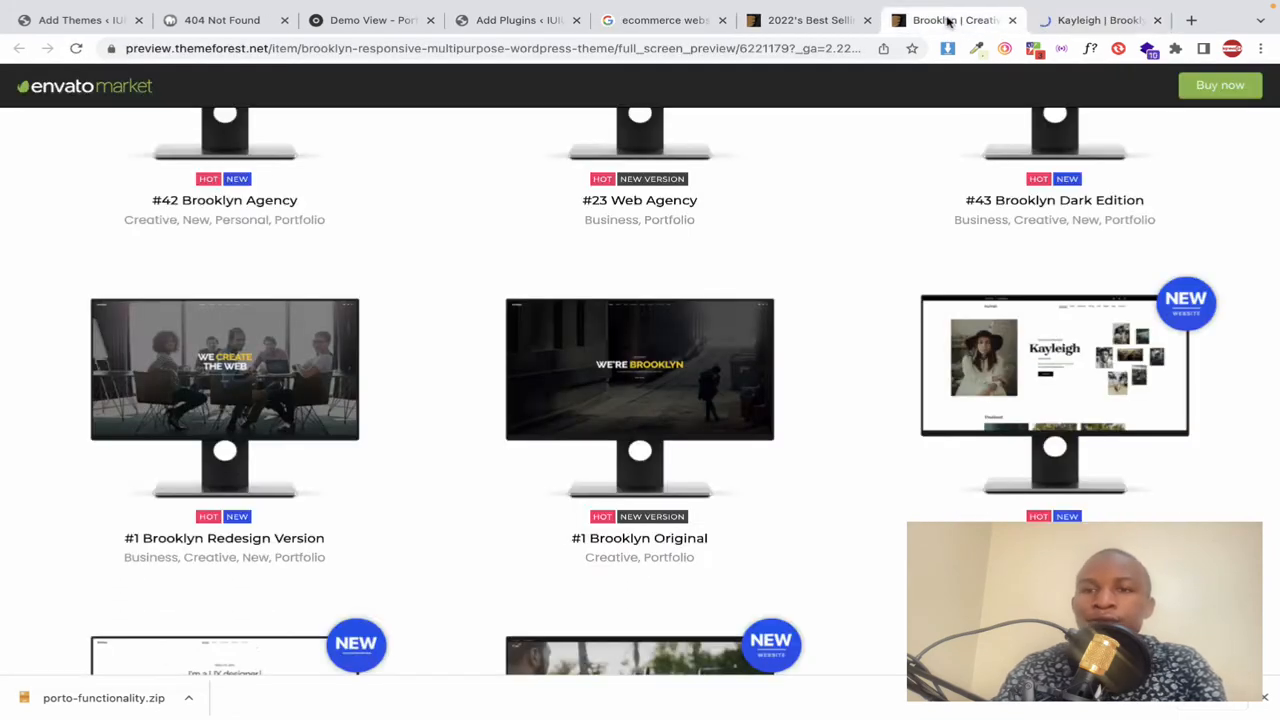
click(1012, 20)
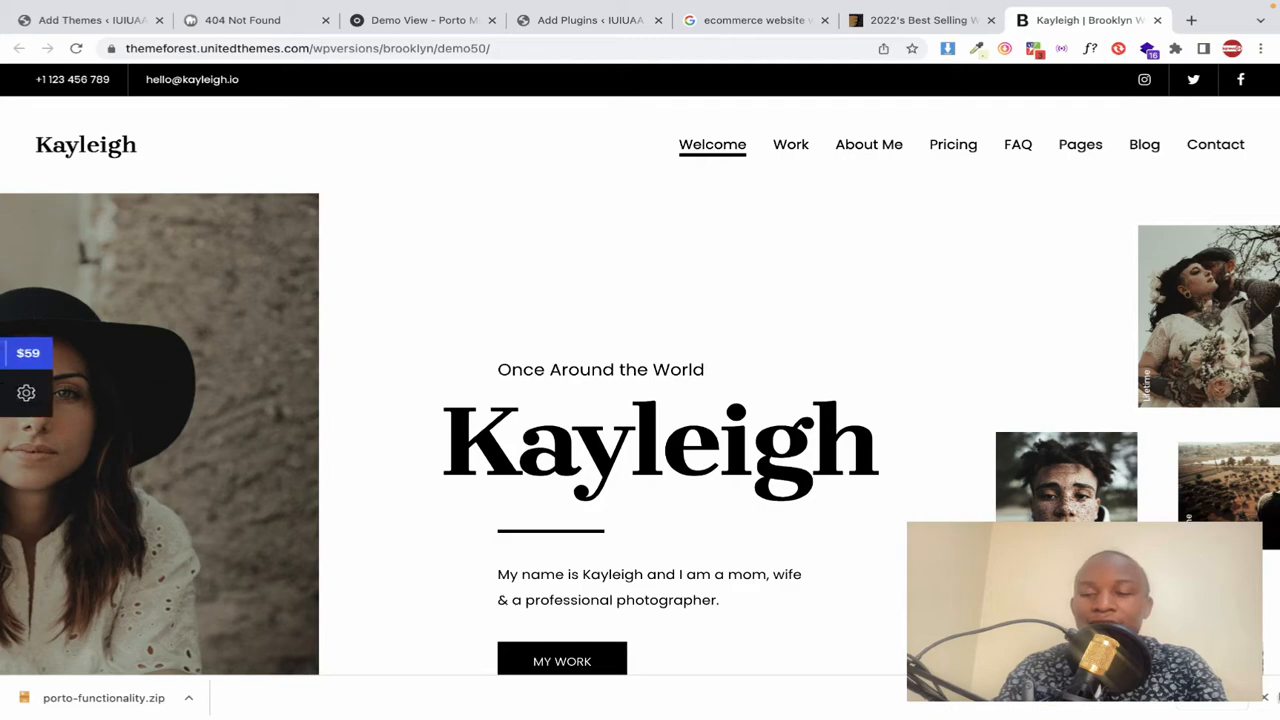
click(1266, 700)
Step: Look through the photographer demo's photo galleries and its services, pricing and FAQ sections
scroll(1266, 650, down, 6)
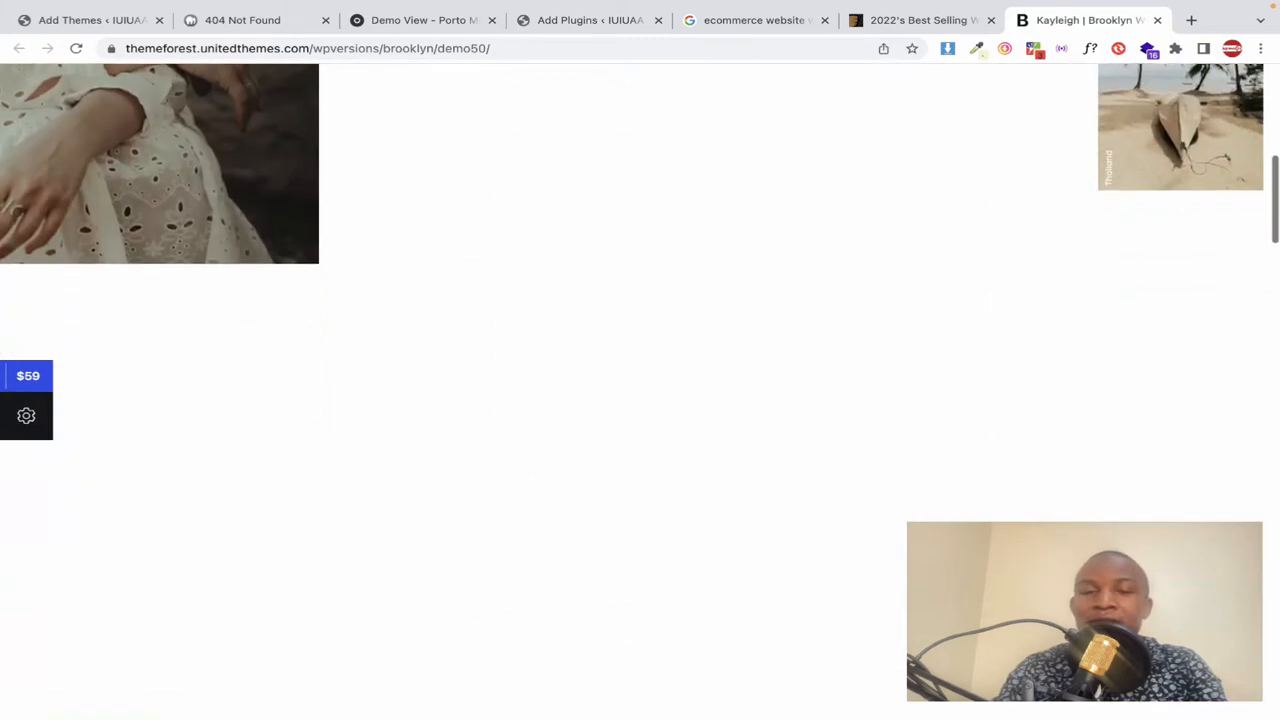
scroll(1200, 550, down, 4)
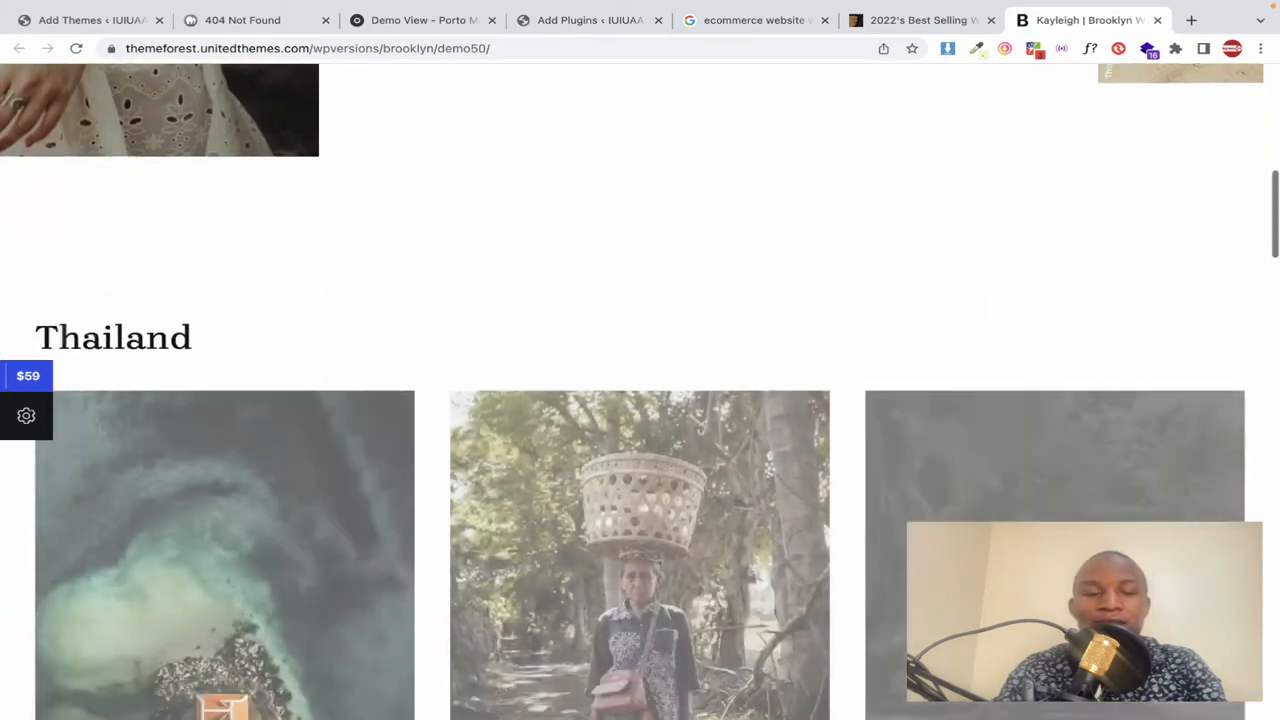
scroll(1200, 550, down, 5)
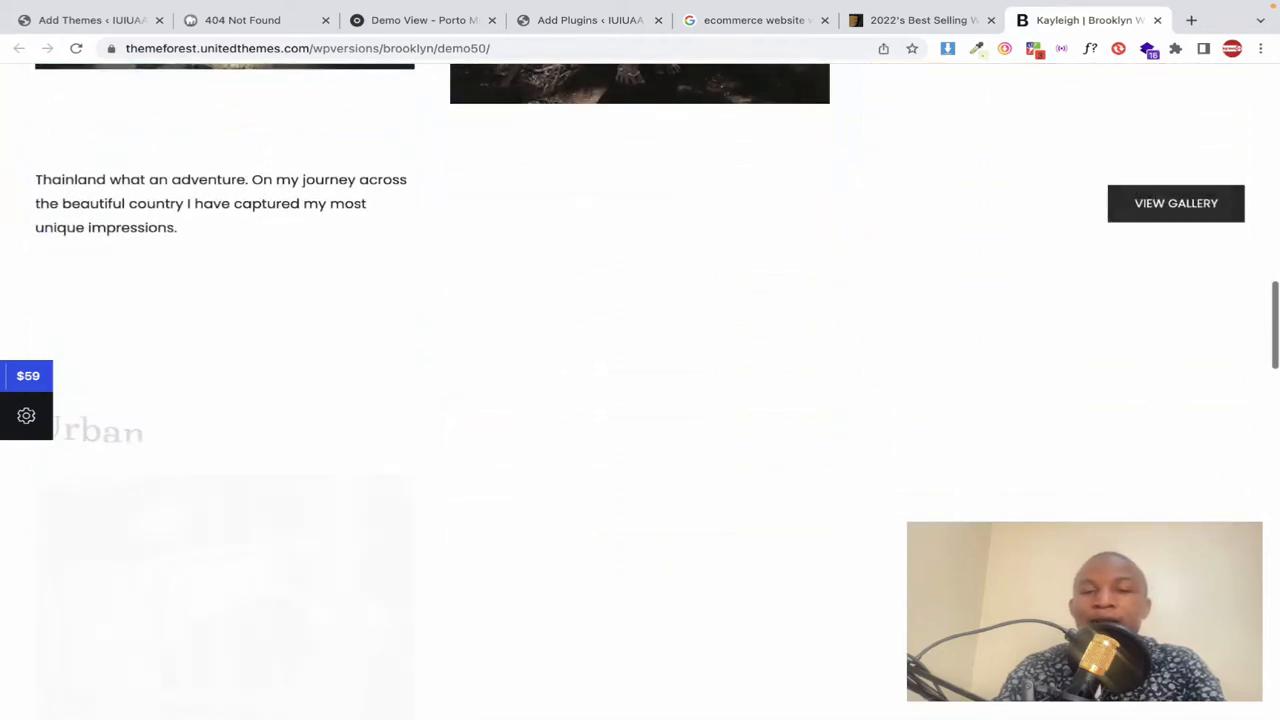
scroll(1200, 550, down, 4)
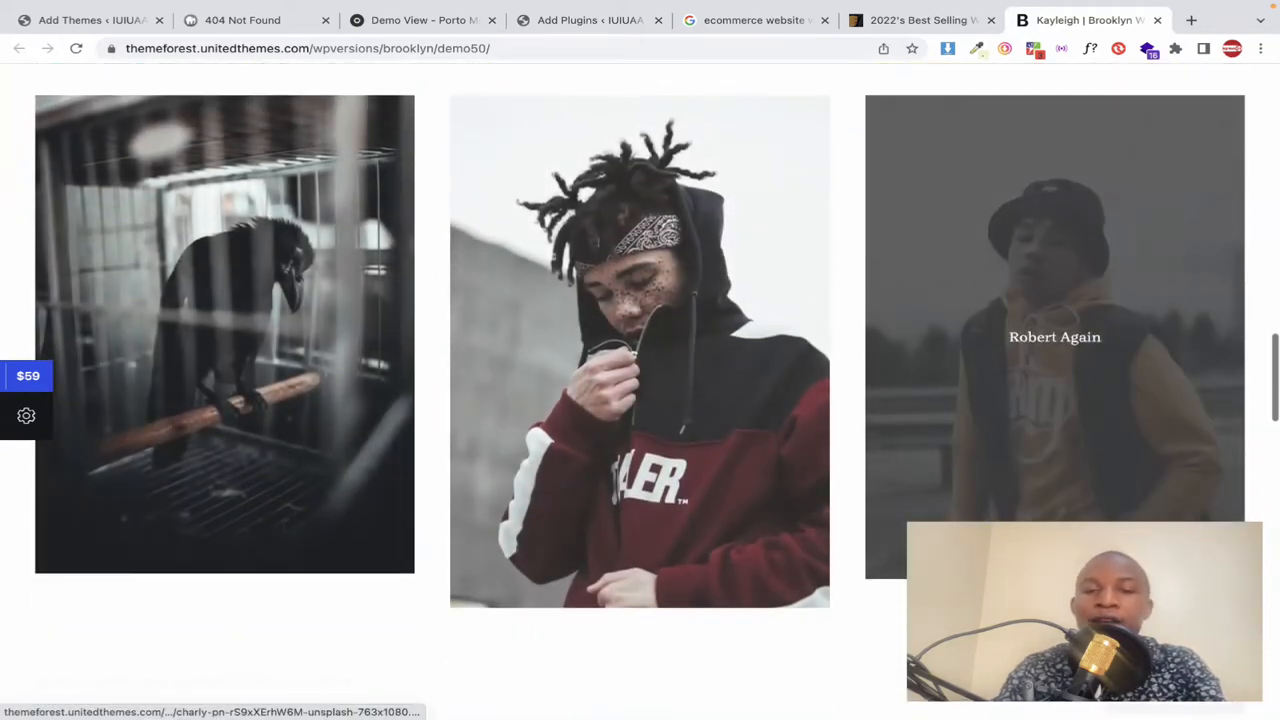
scroll(1100, 450, down, 3)
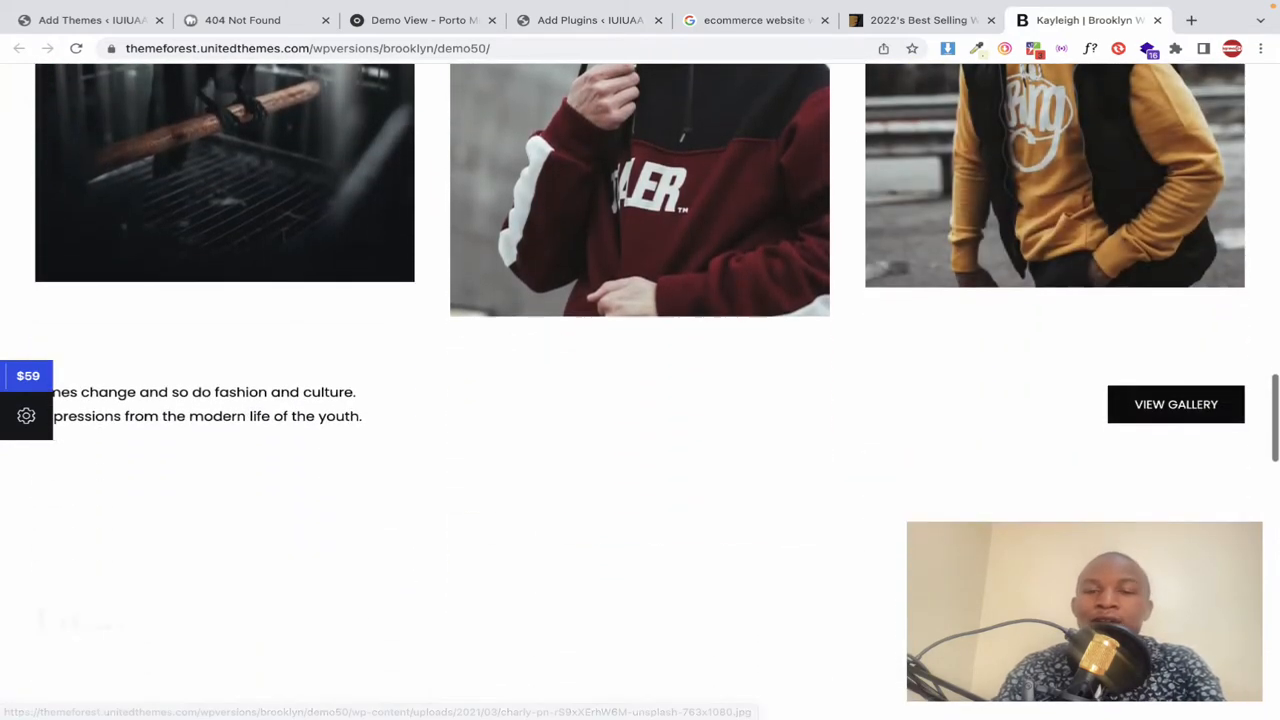
scroll(1100, 450, down, 7)
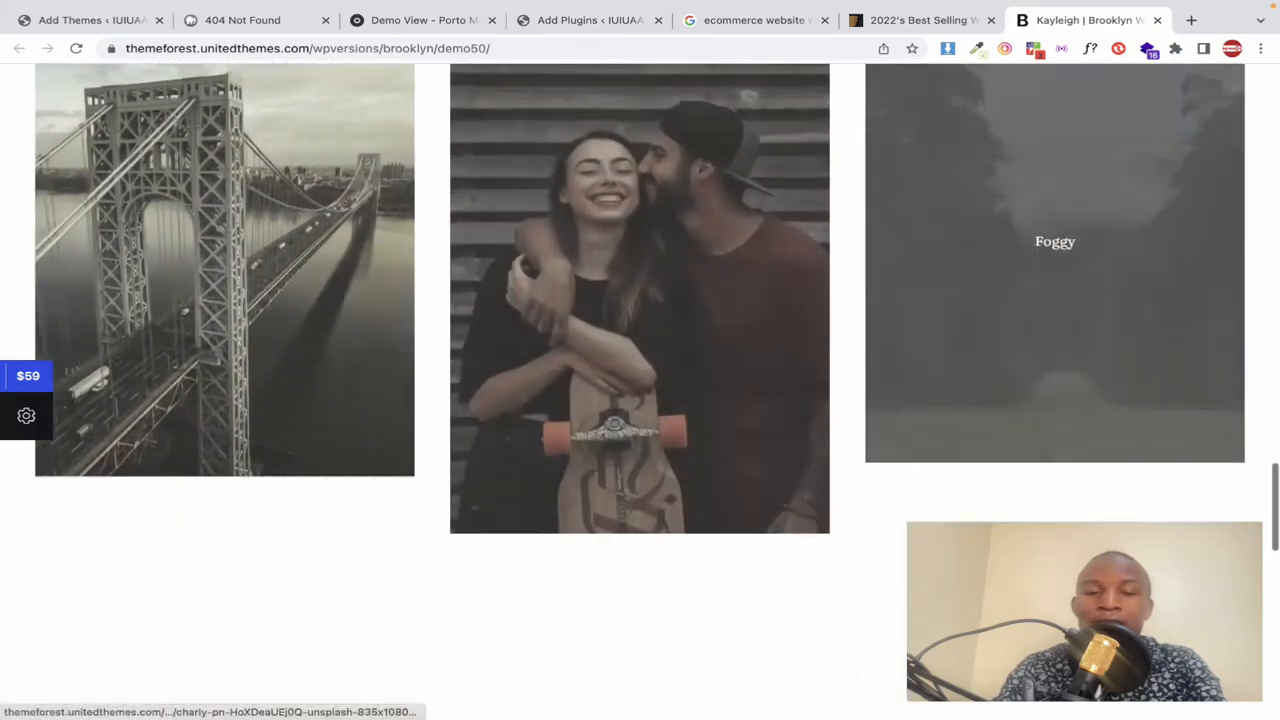
scroll(640, 400, down, 8)
scroll(640, 400, up, 18)
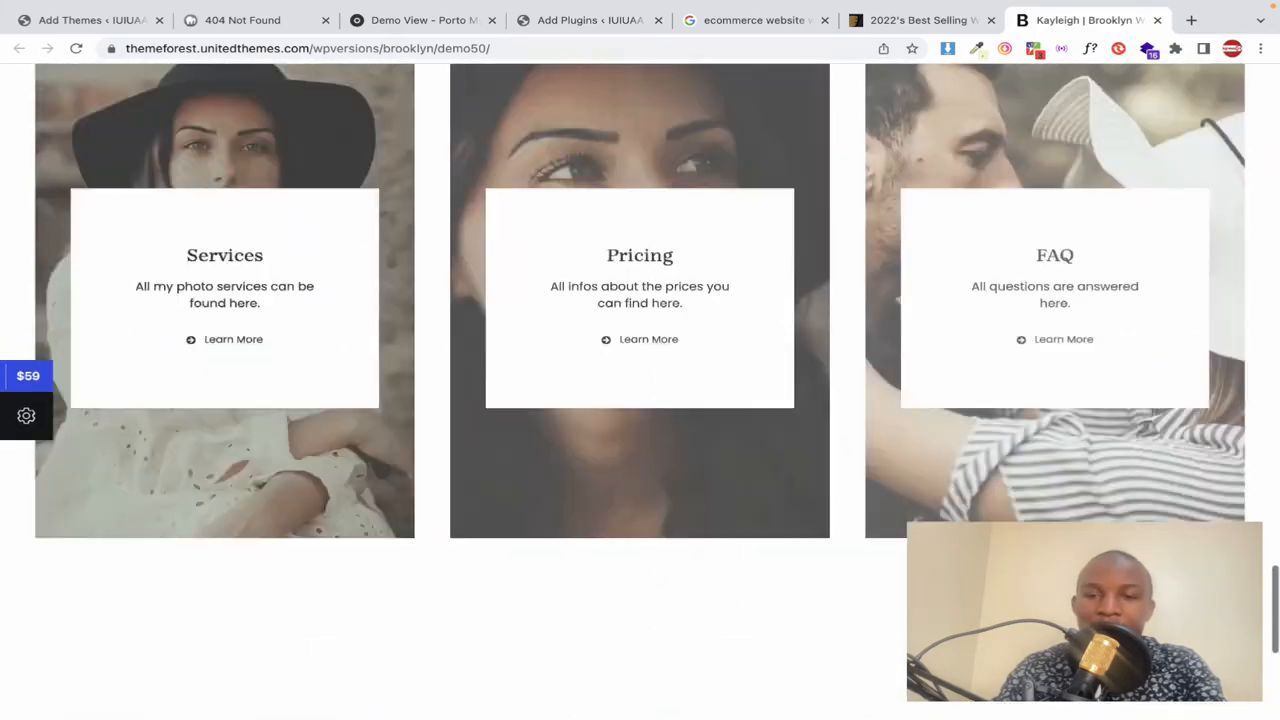
scroll(640, 400, up, 15)
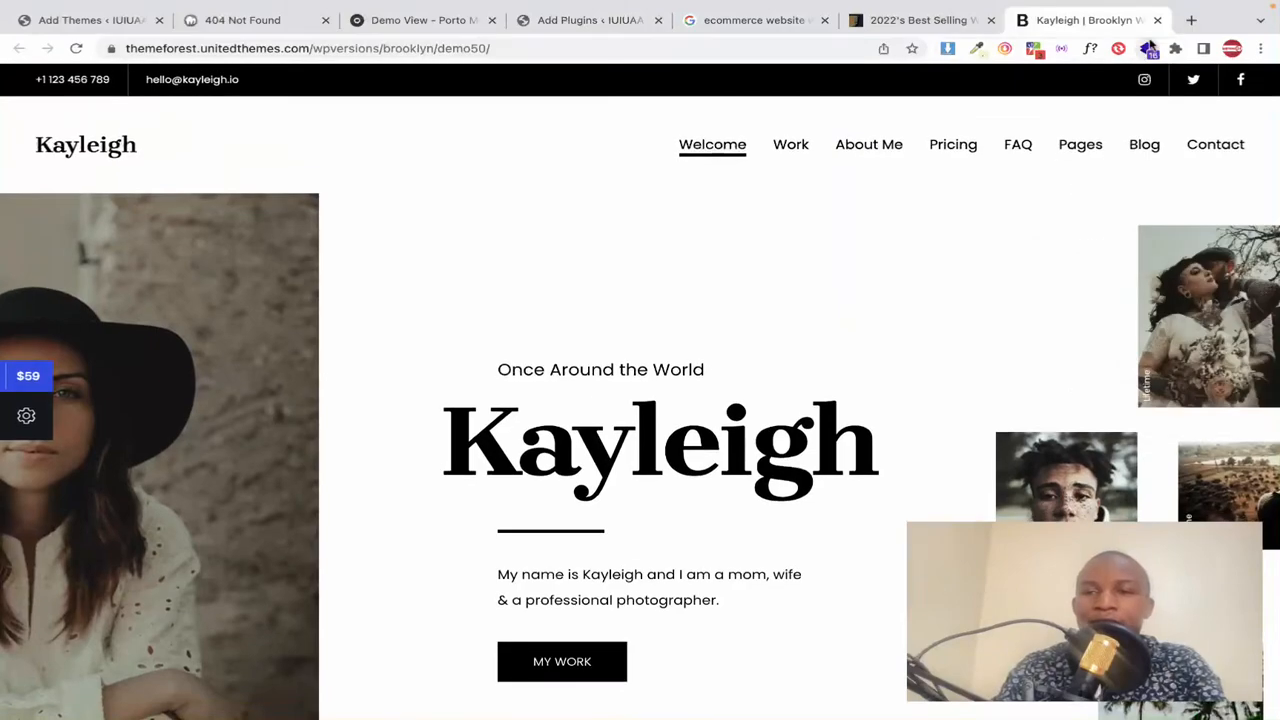
Step: Close the photographer demo and review the beginning of ThemeForest's best-selling WordPress themes list
click(1157, 20)
scroll(645, 232, up, 10)
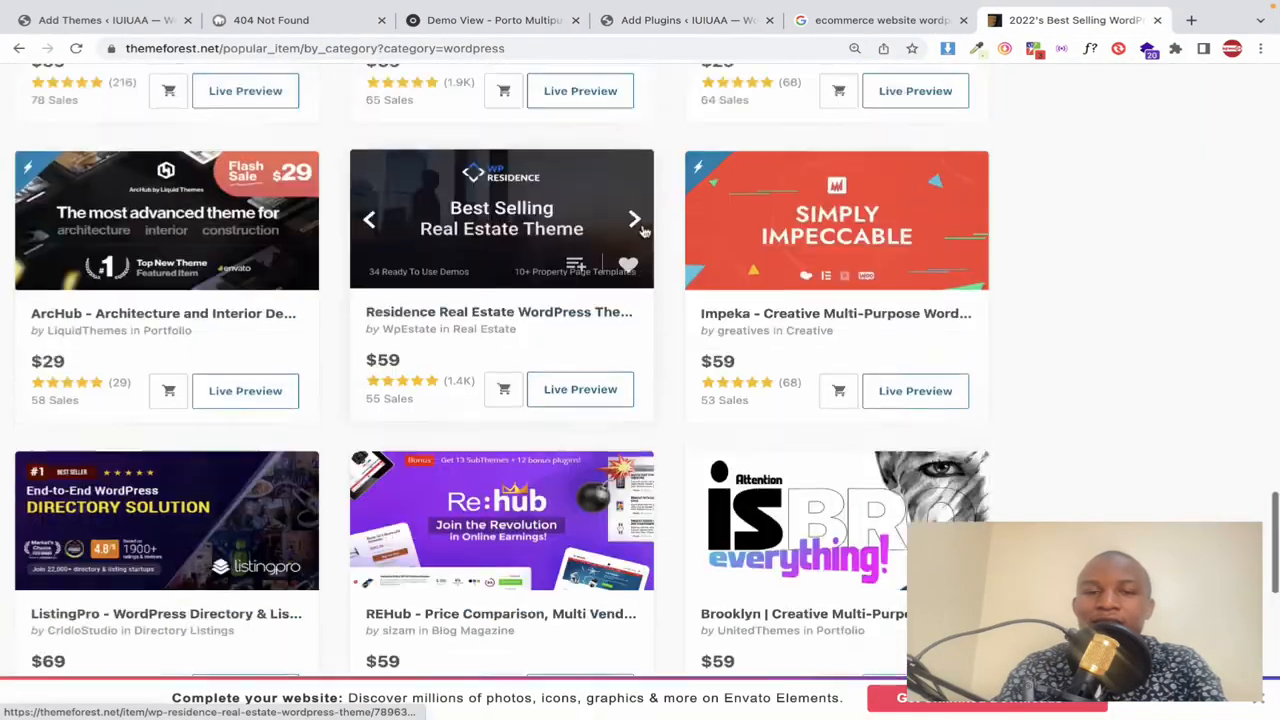
scroll(645, 232, up, 8)
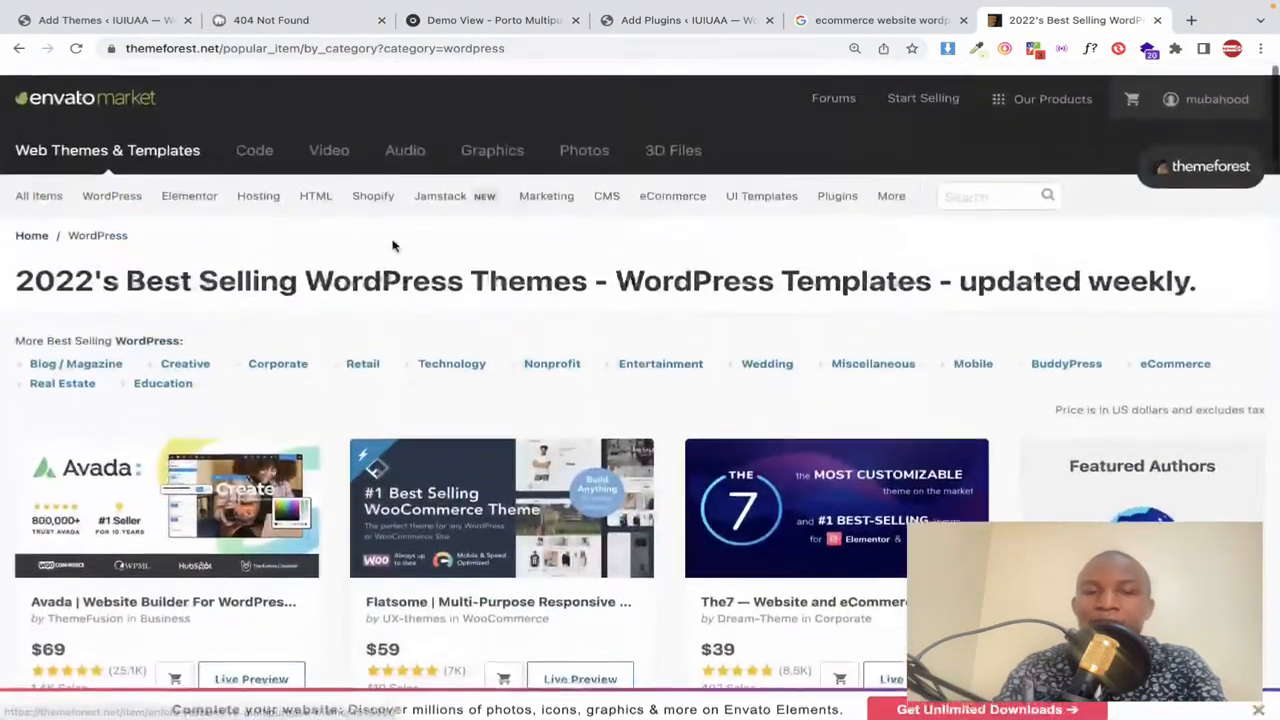
scroll(616, 451, down, 2)
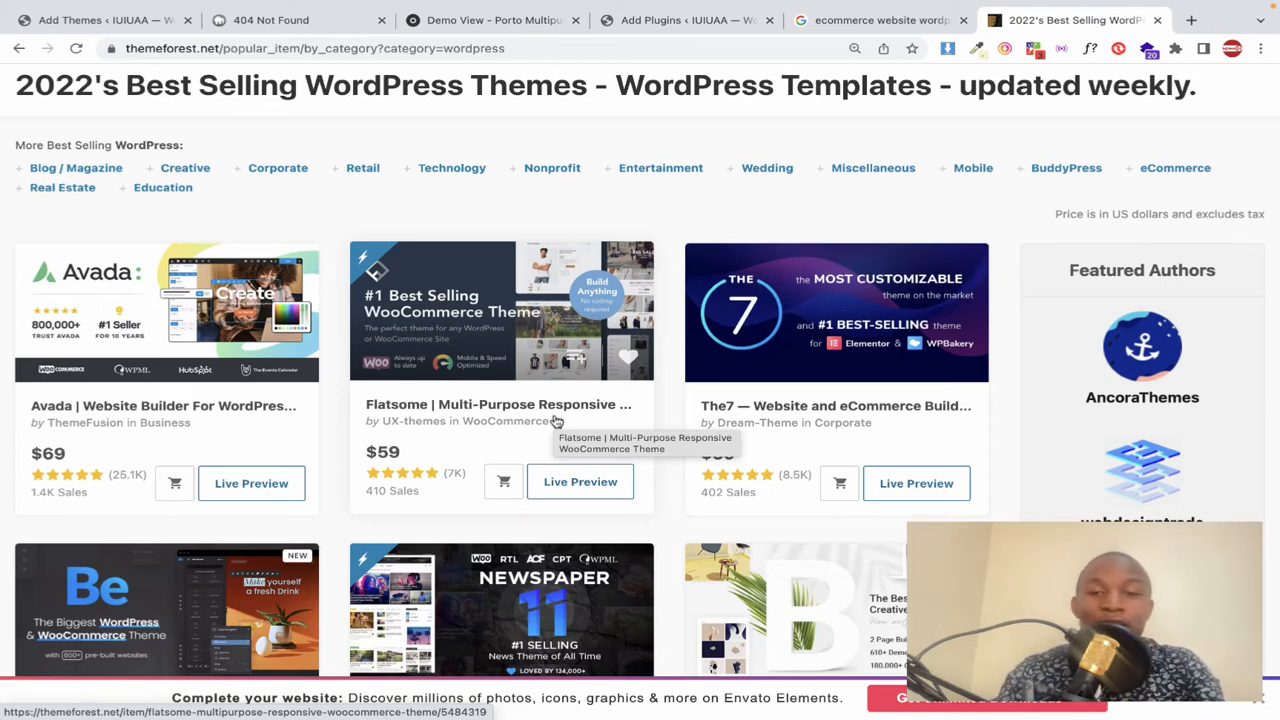
scroll(556, 405, up, 2)
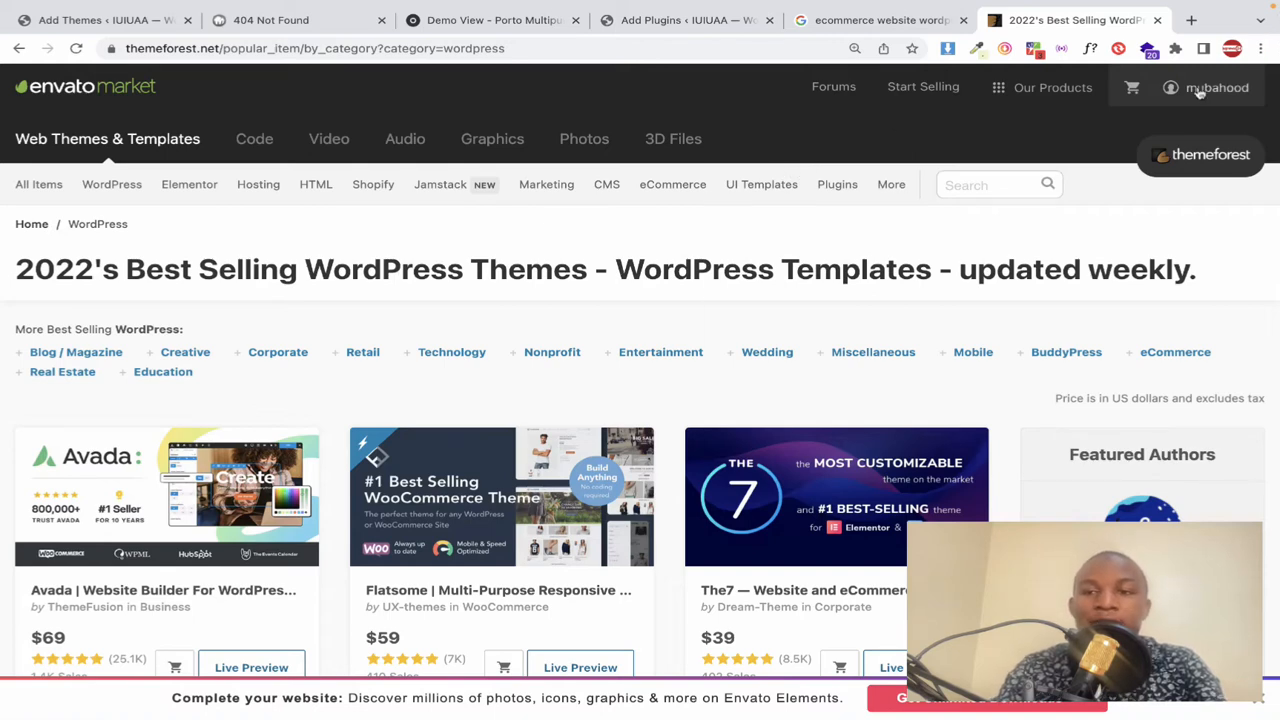
Step: Open the ThemeForest account's purchased downloads and show the download options for the Alone charity theme
mouse_move(1198, 92)
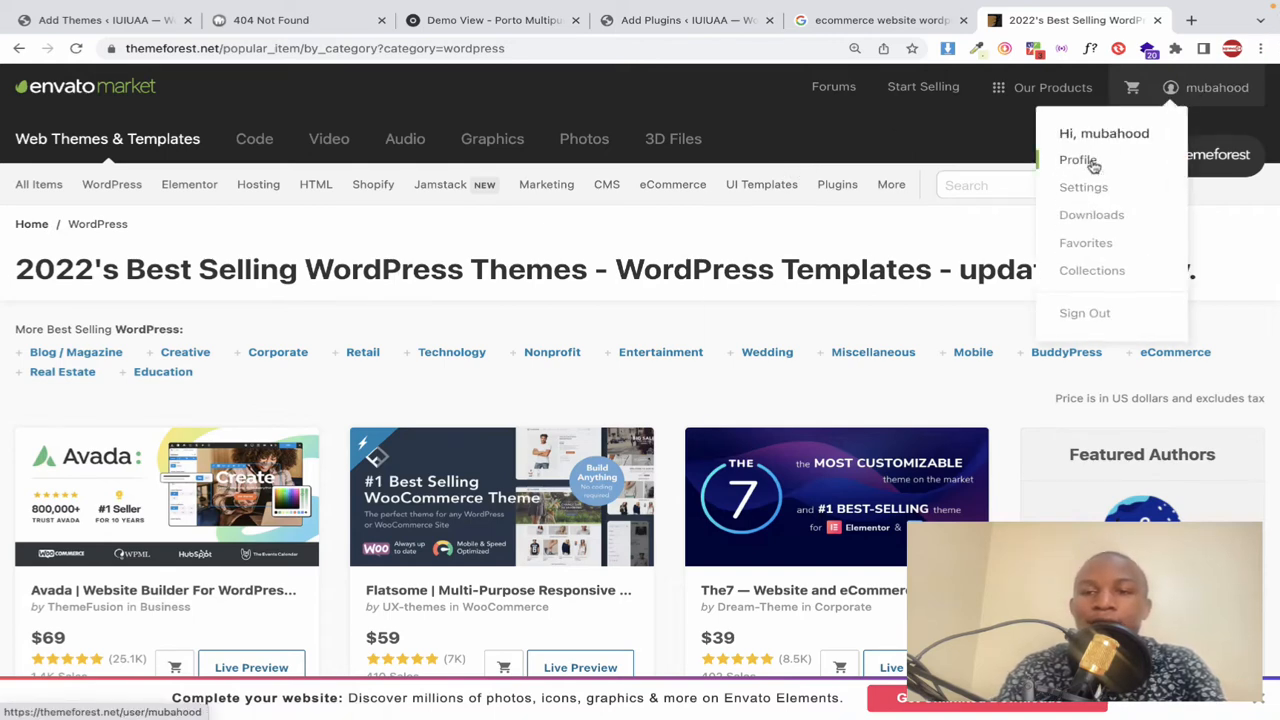
click(1093, 224)
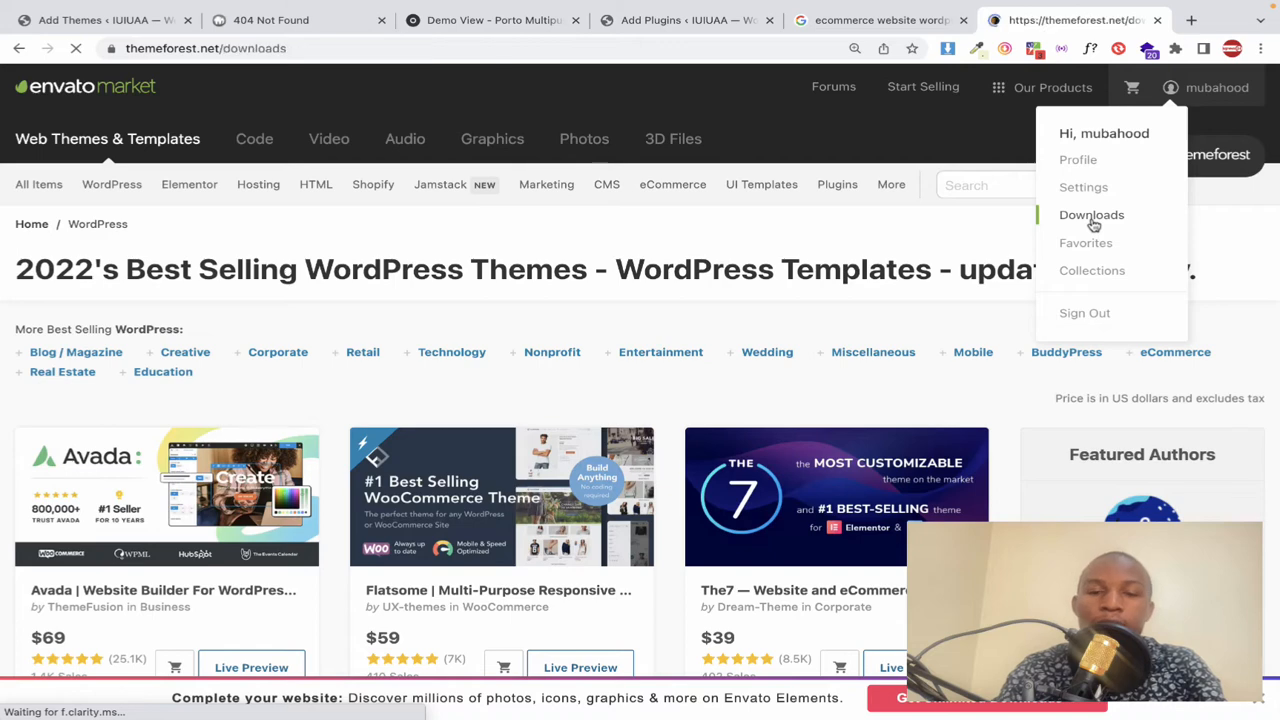
scroll(740, 323, down, 3)
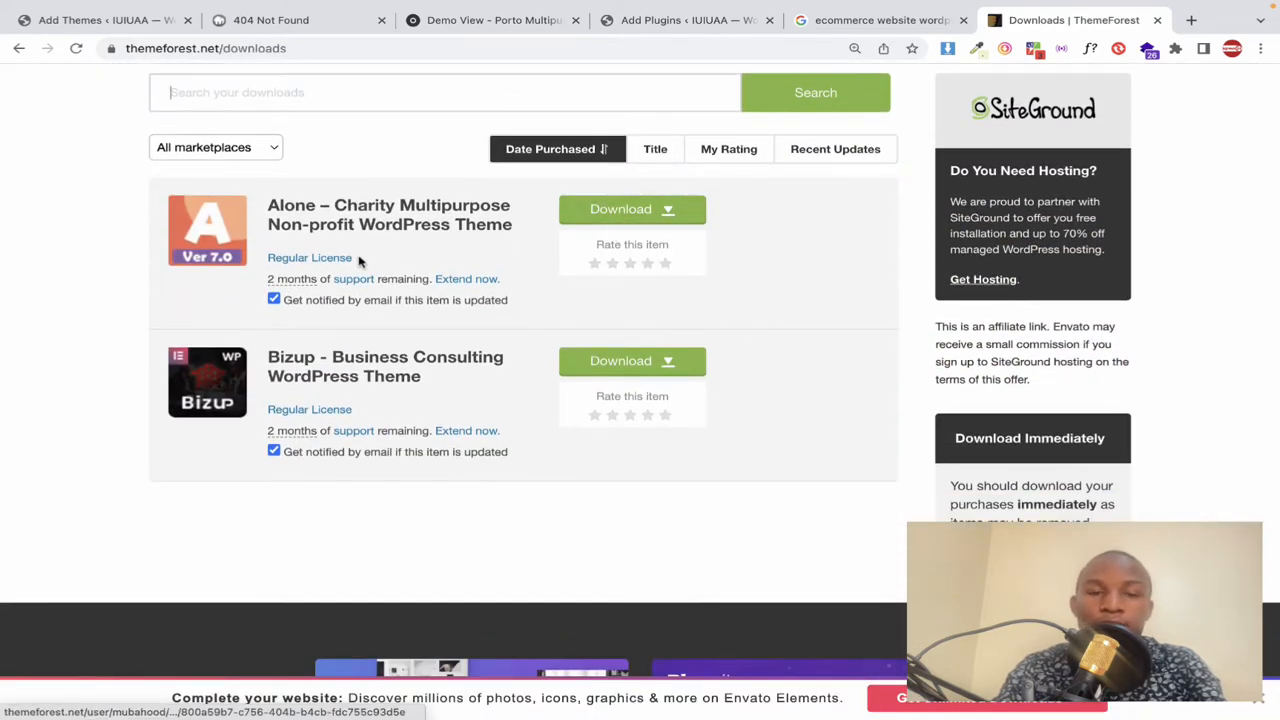
key(ctrl+plus)
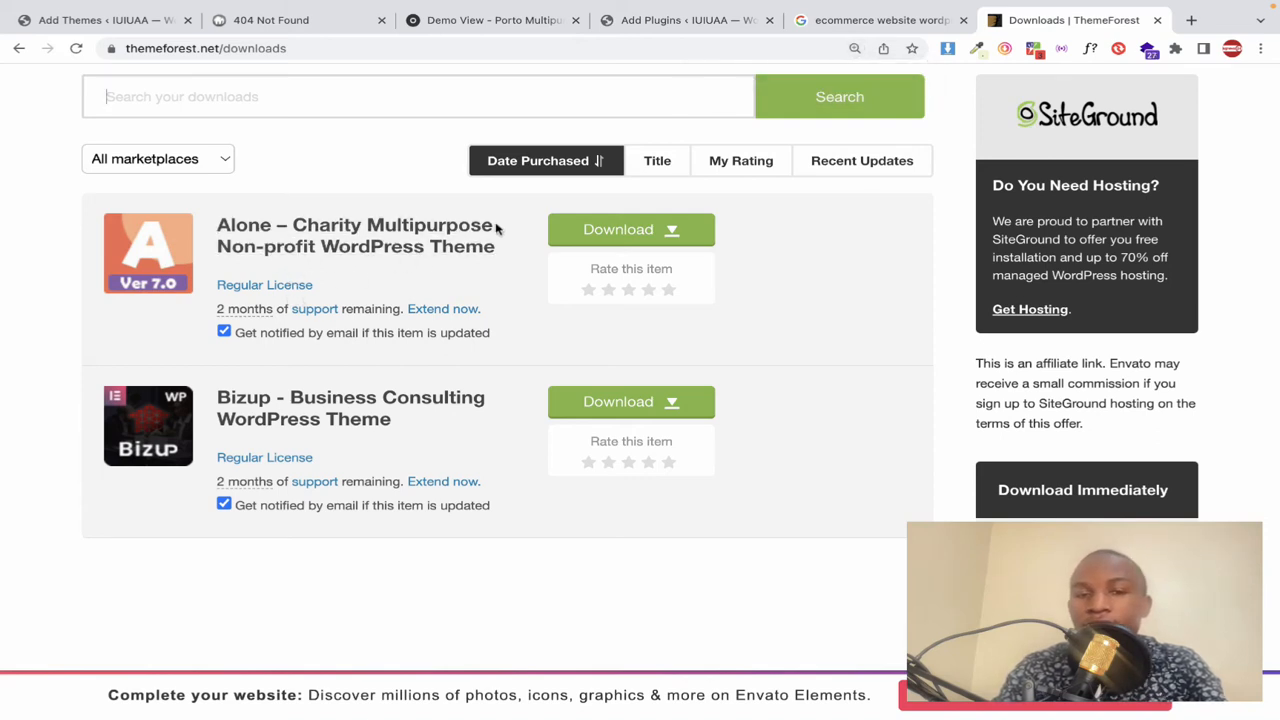
click(643, 233)
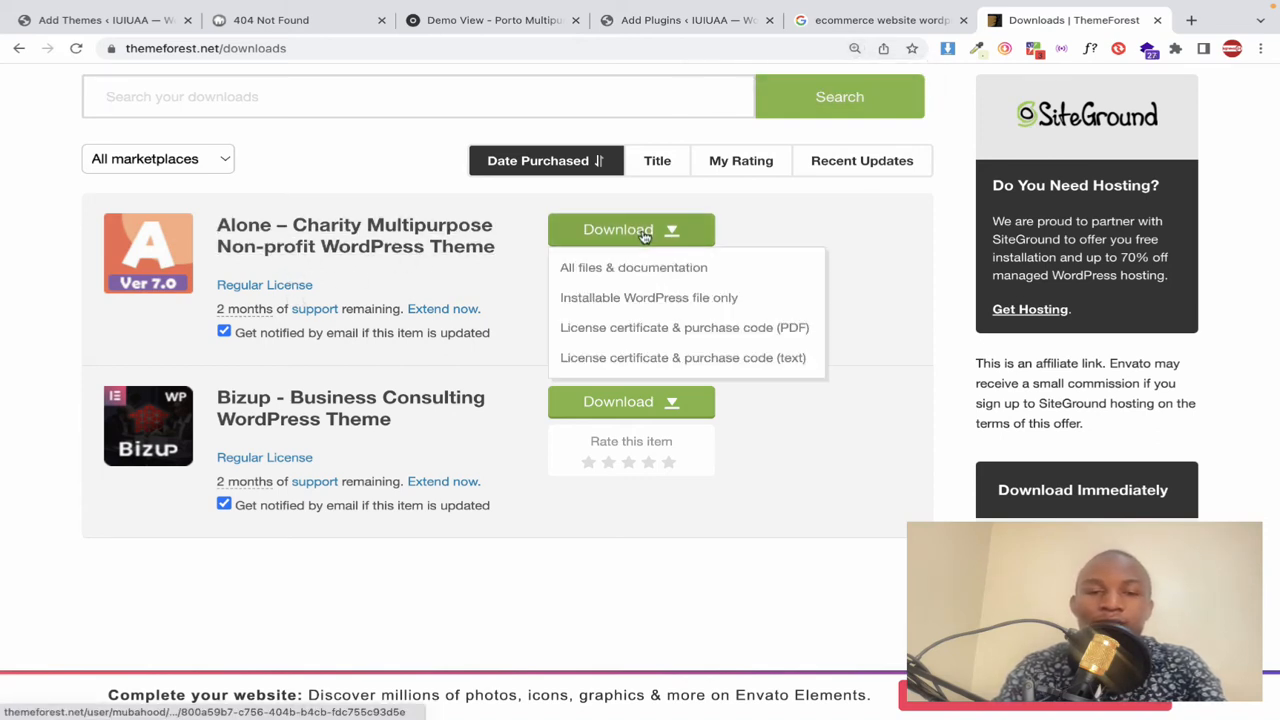
Step: Look over the Alone theme's item page and homepage demo designs, and return to the purchased downloads
click(630, 310)
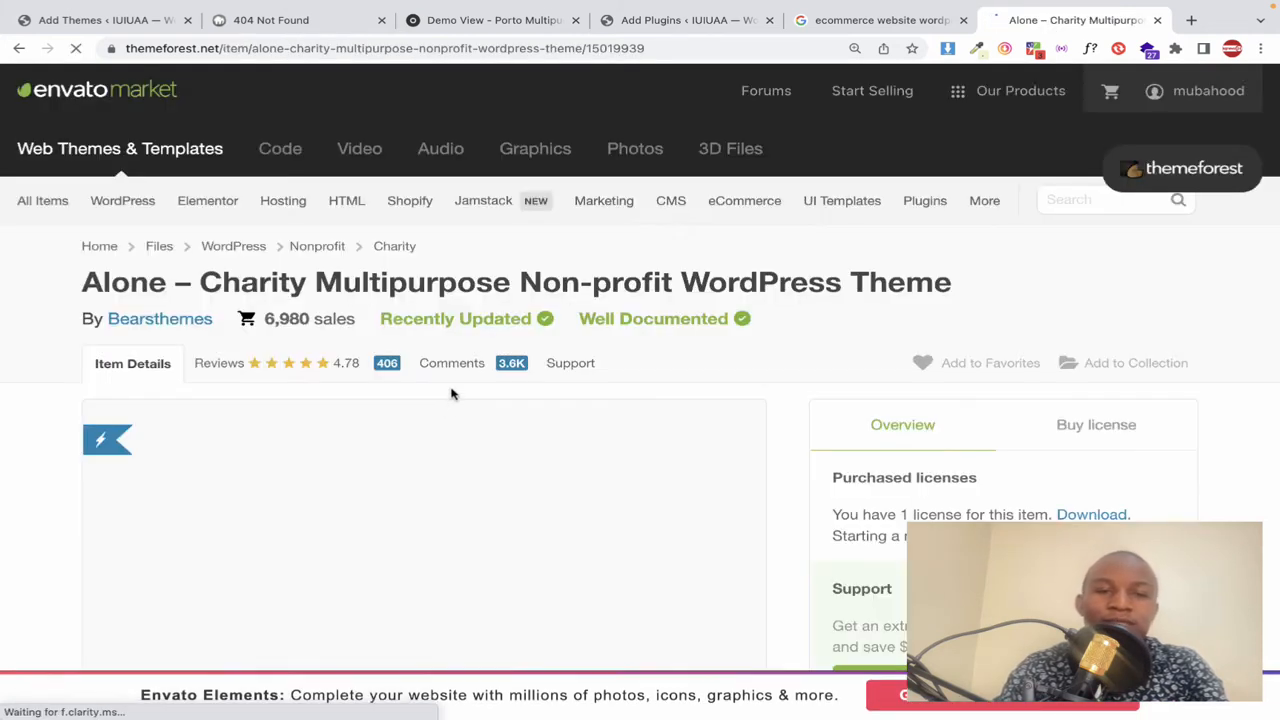
scroll(451, 393, down, 5)
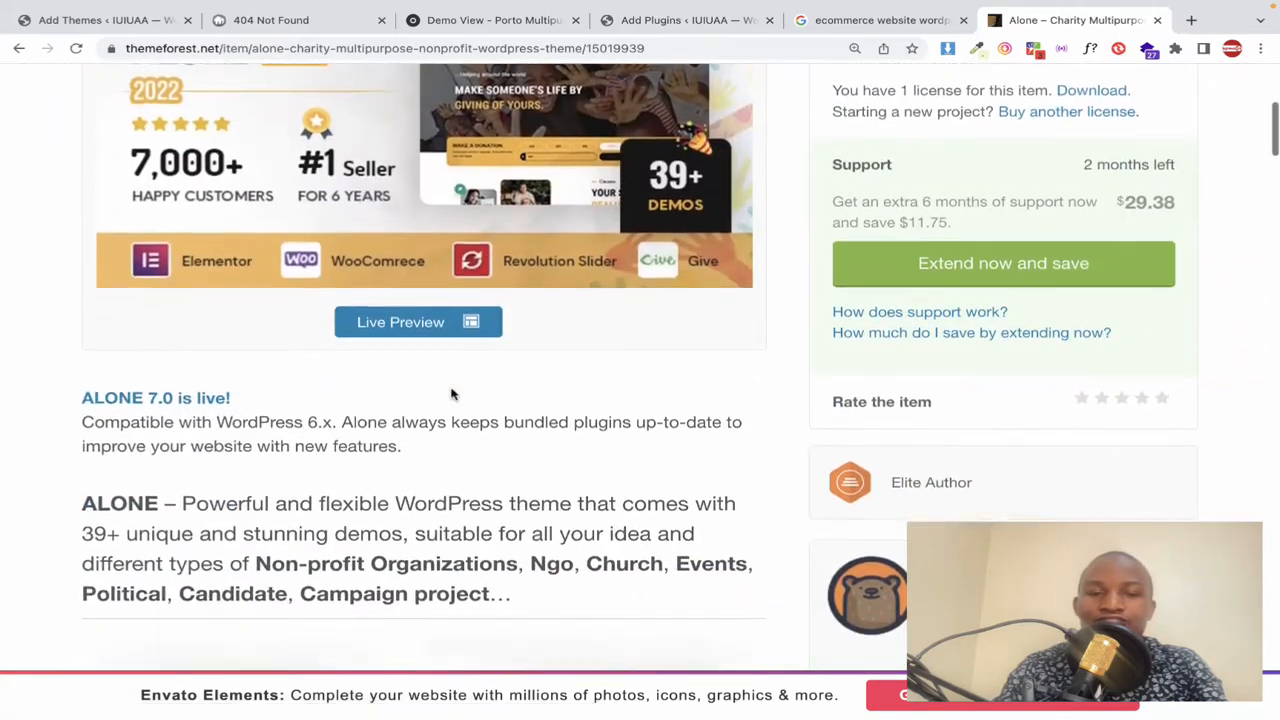
scroll(451, 393, up, 3)
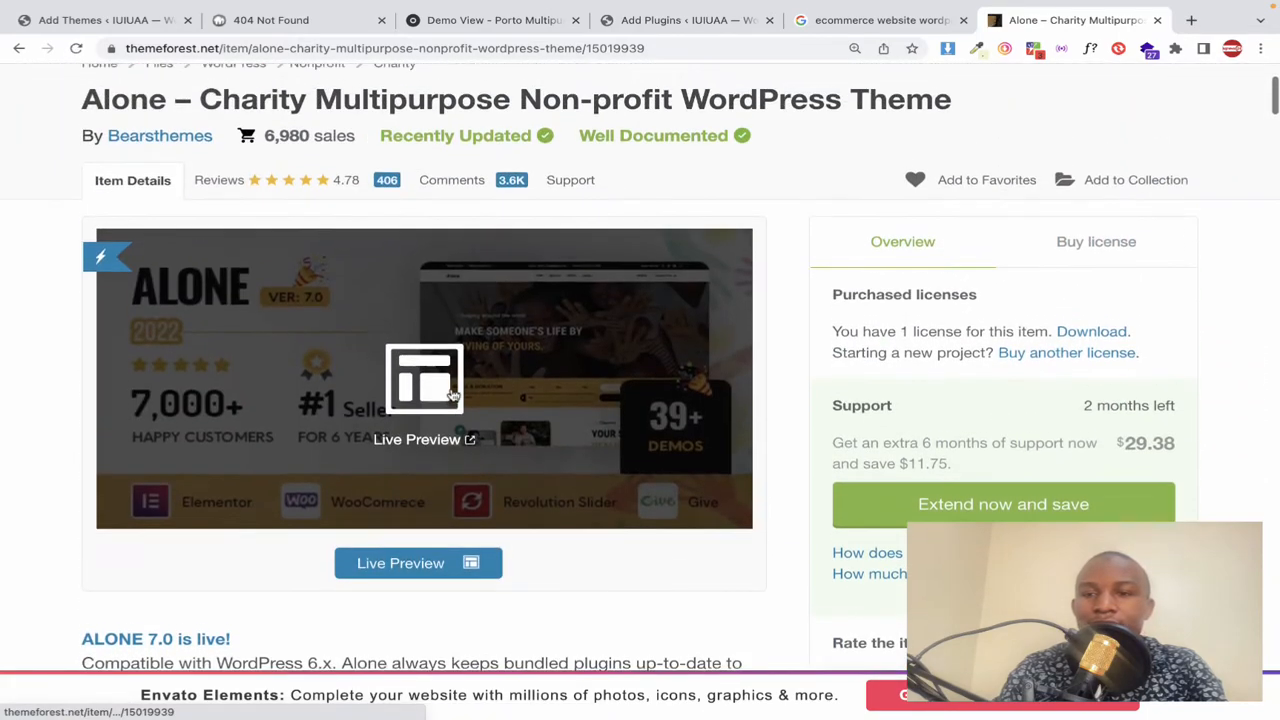
scroll(451, 393, down, 15)
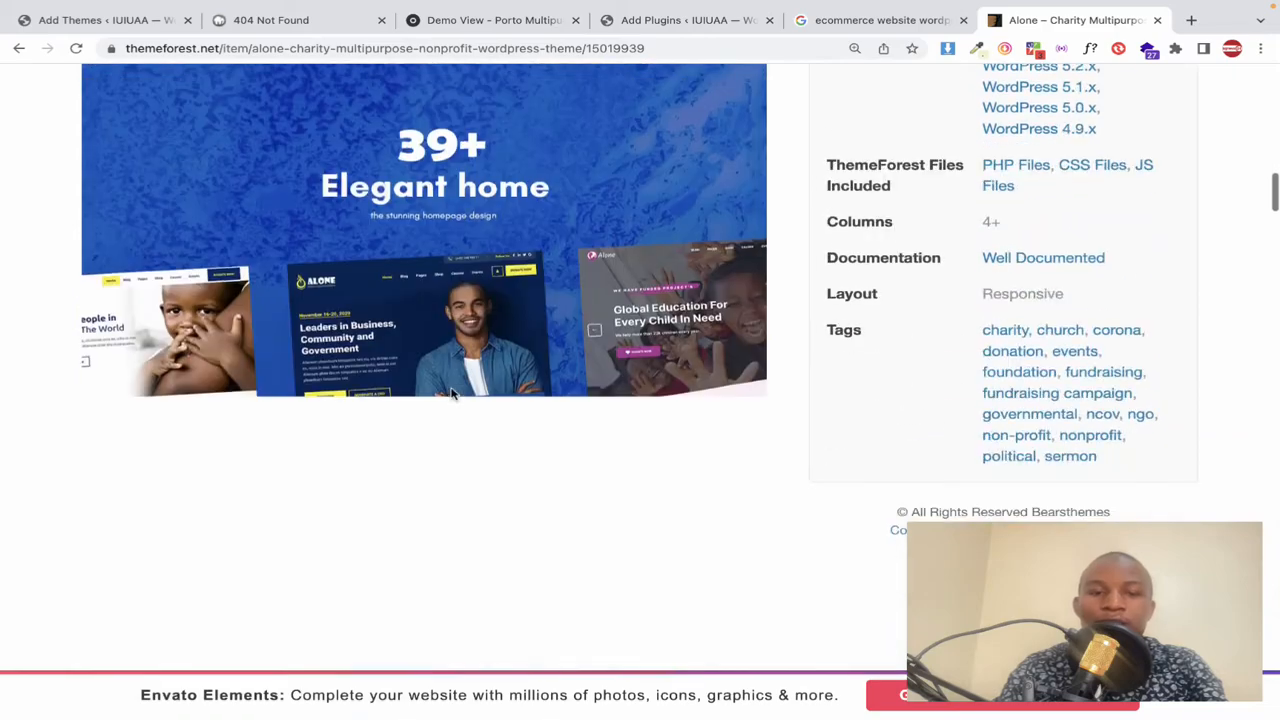
scroll(451, 393, down, 5)
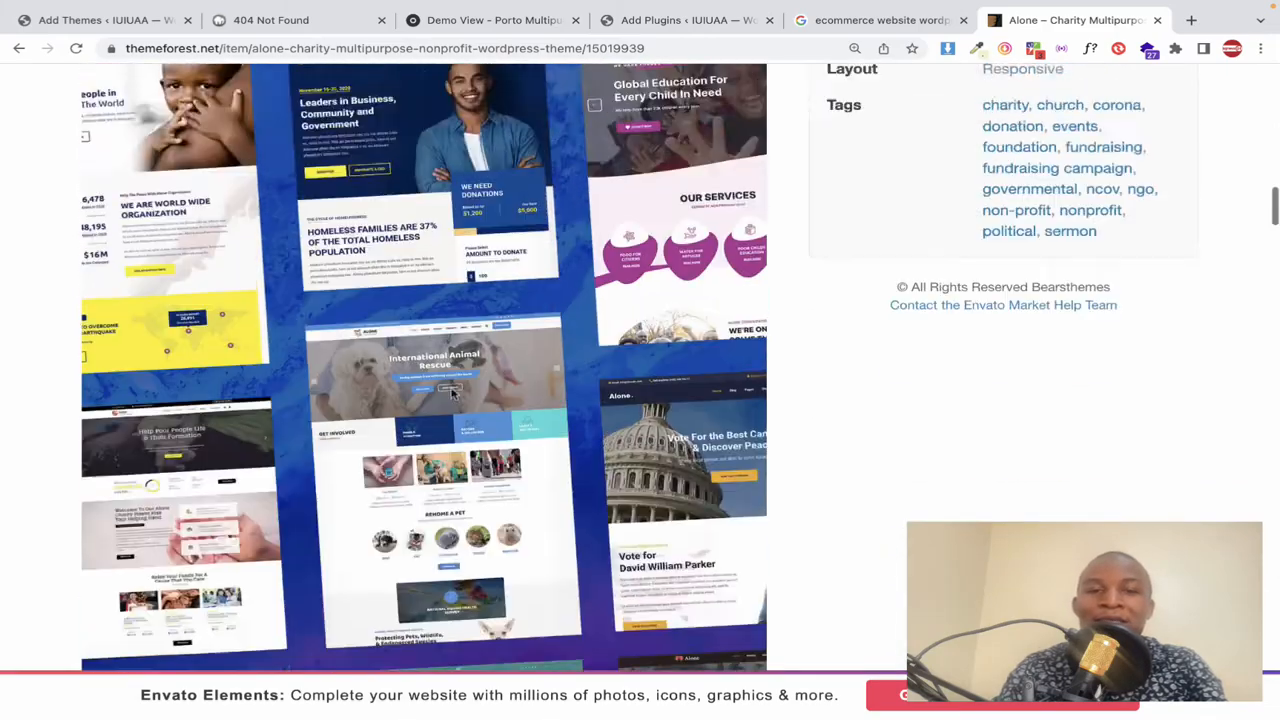
scroll(457, 385, up, 3)
scroll(457, 385, left, 5)
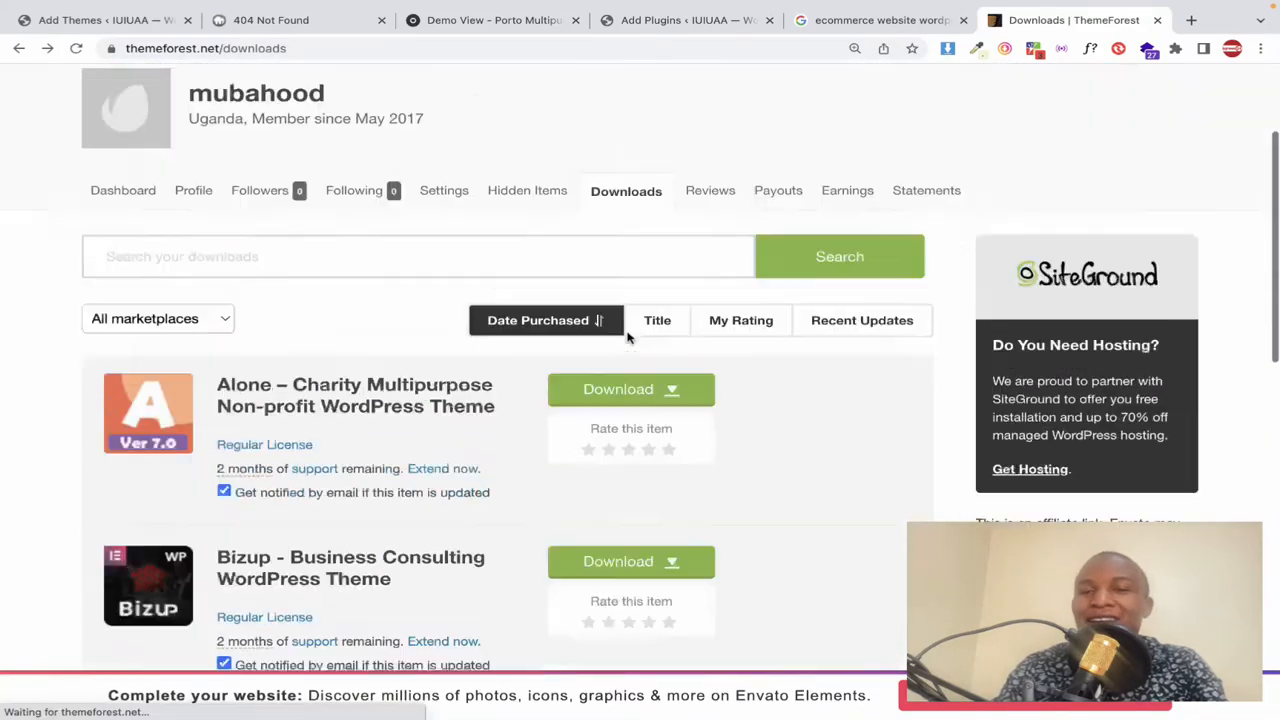
scroll(628, 338, down, 4)
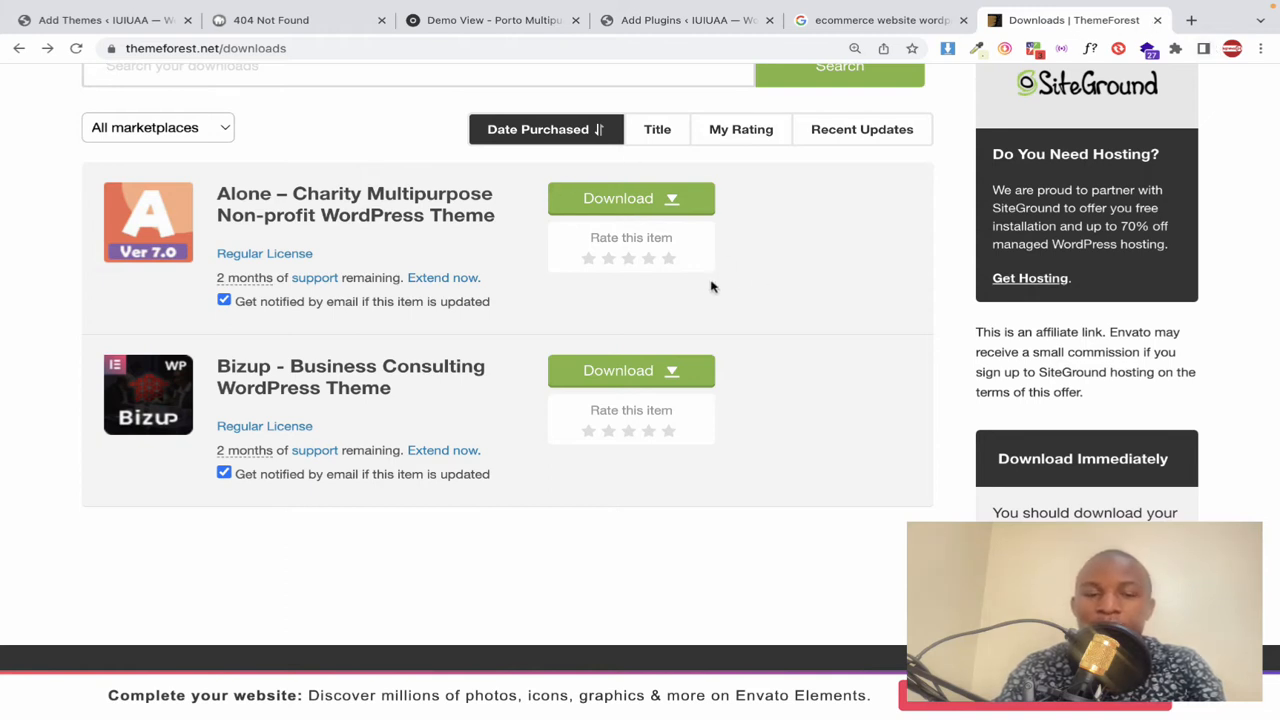
Step: Close the ThemeForest downloads and look through the Google results for "ecommerce website wordpress theme"
click(1155, 21)
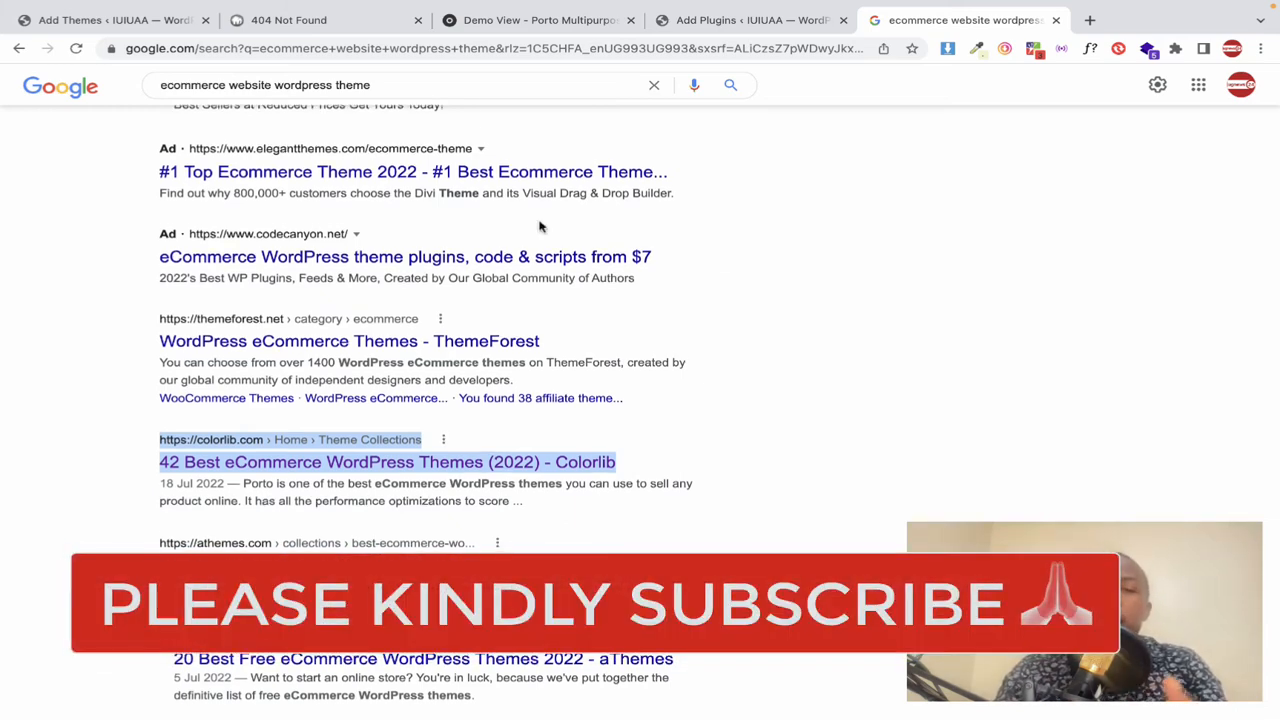
scroll(539, 227, down, 5)
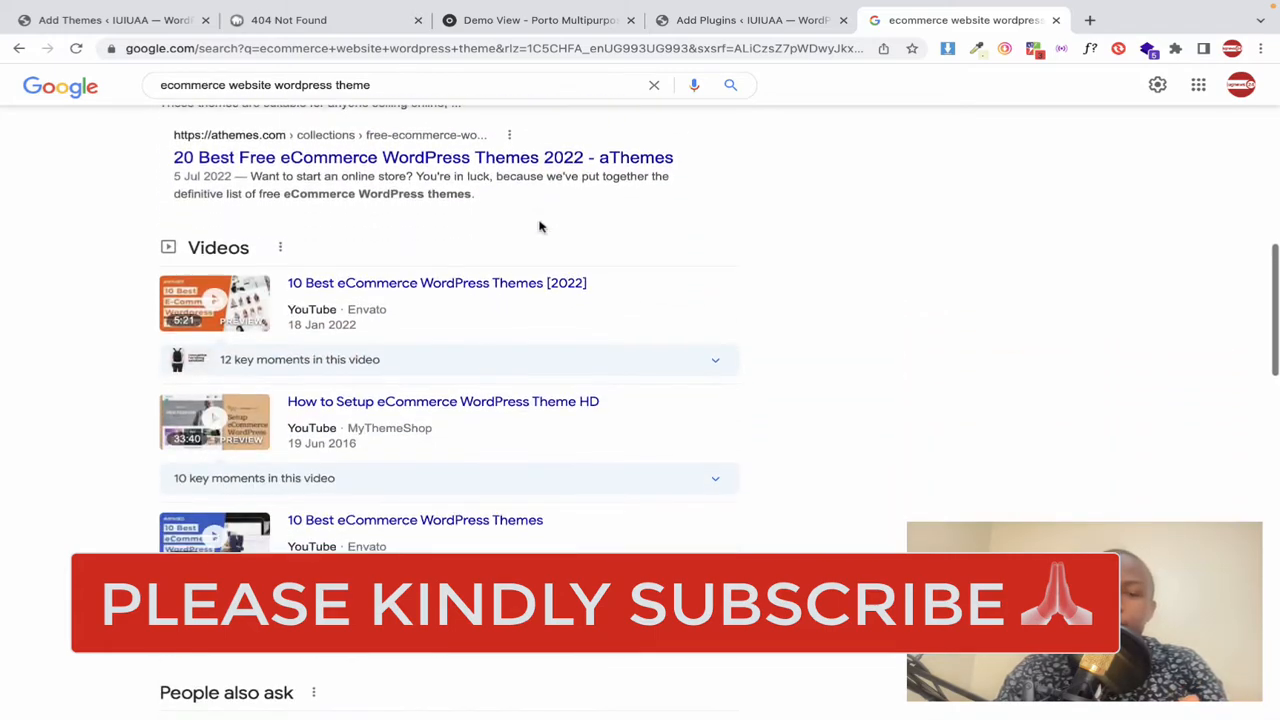
scroll(540, 228, down, 5)
scroll(541, 228, down, 10)
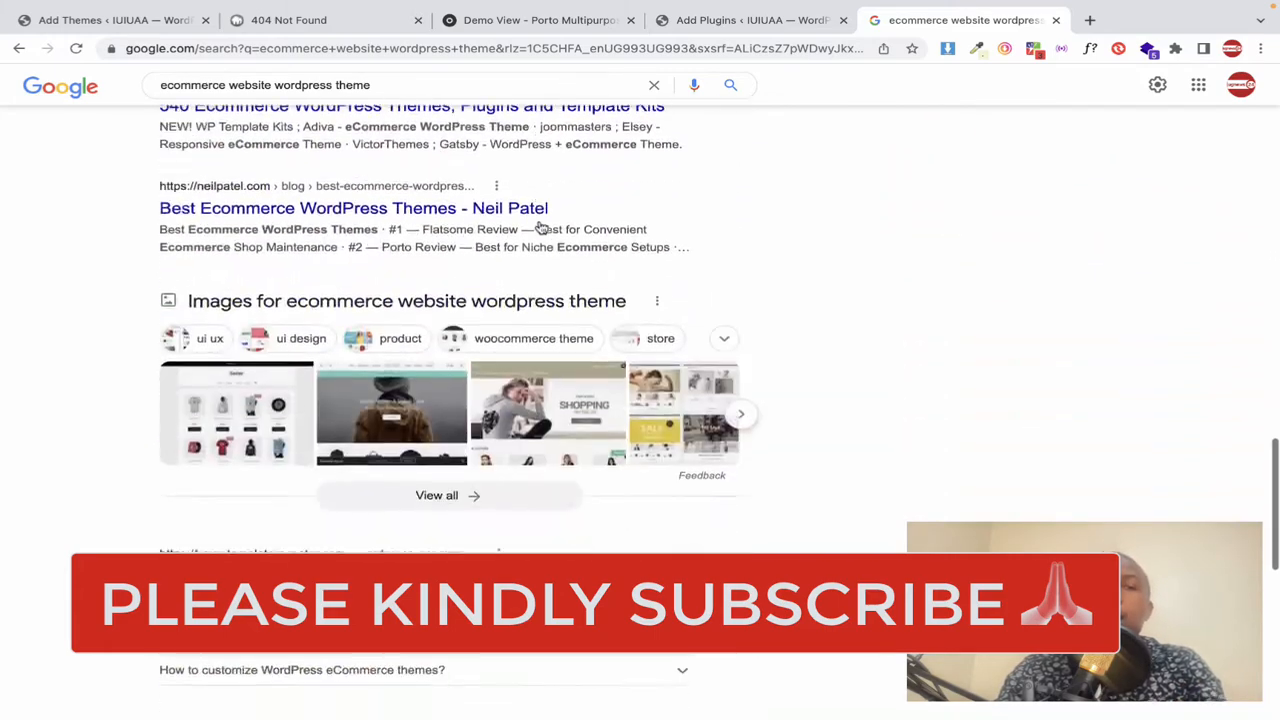
scroll(541, 228, up, 20)
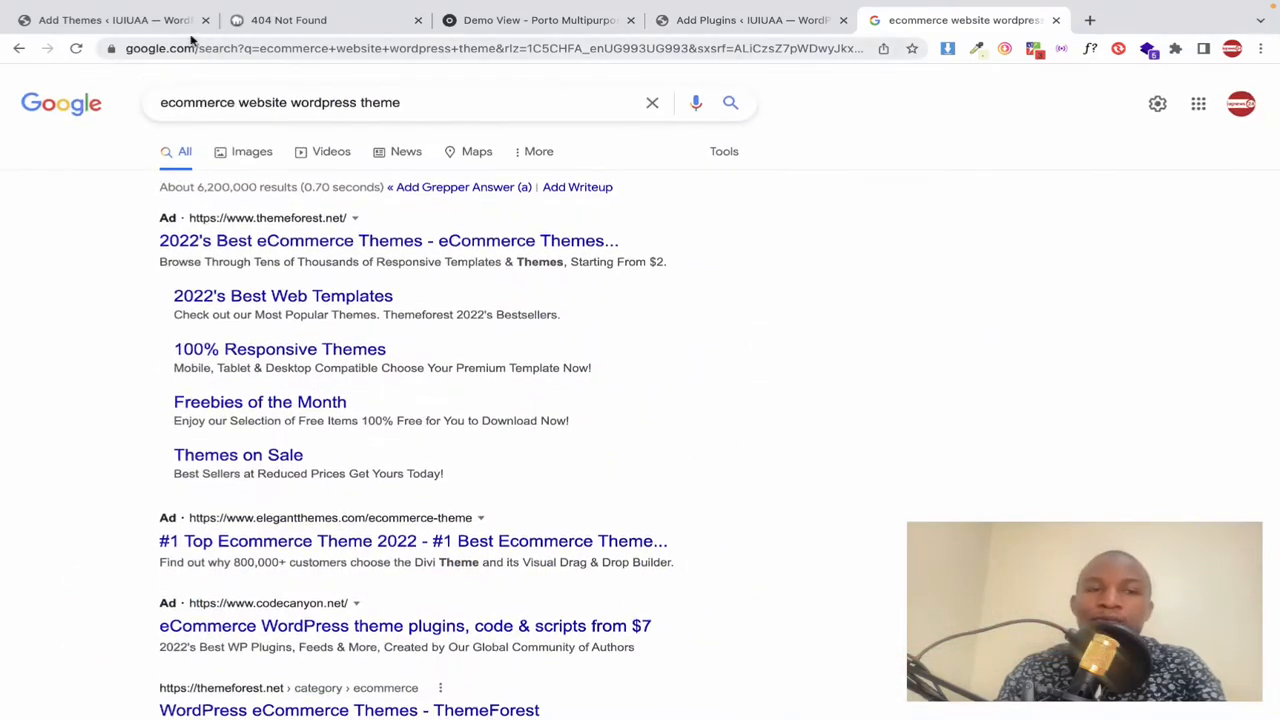
Step: Return to the Add Themes page and open the site's front end in a new tab
key(ctrl+1)
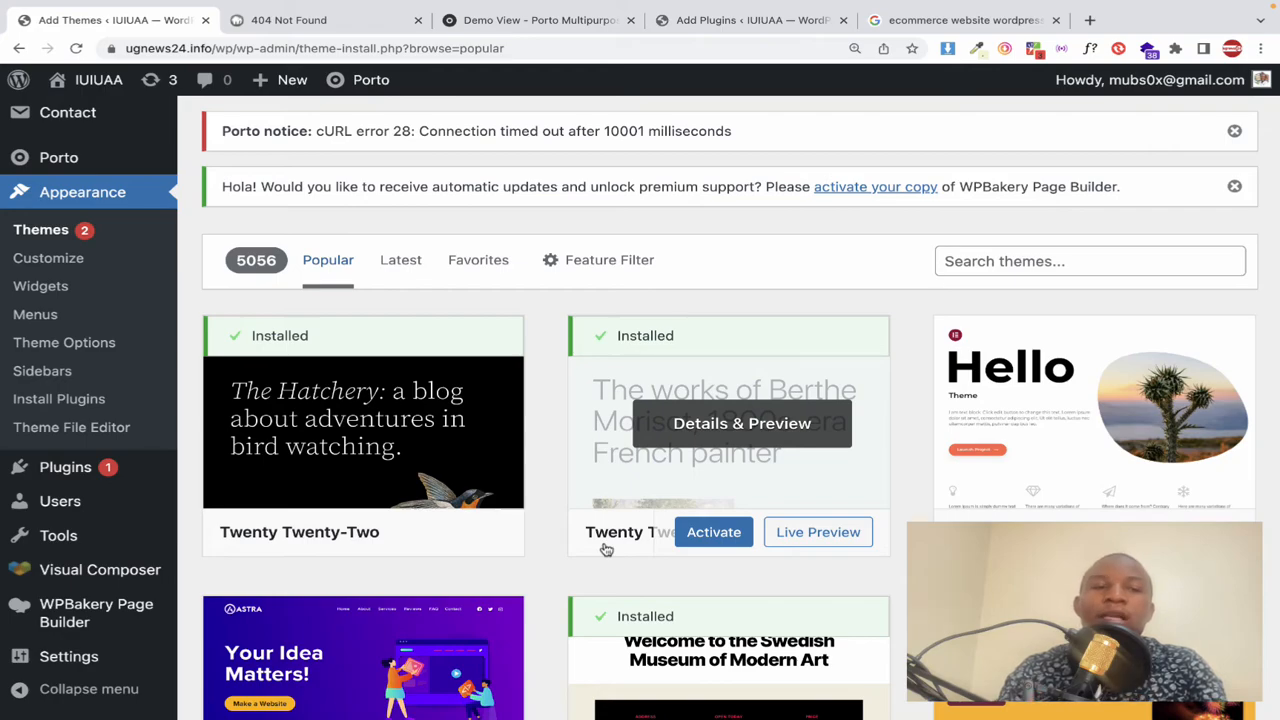
scroll(486, 531, down, 8)
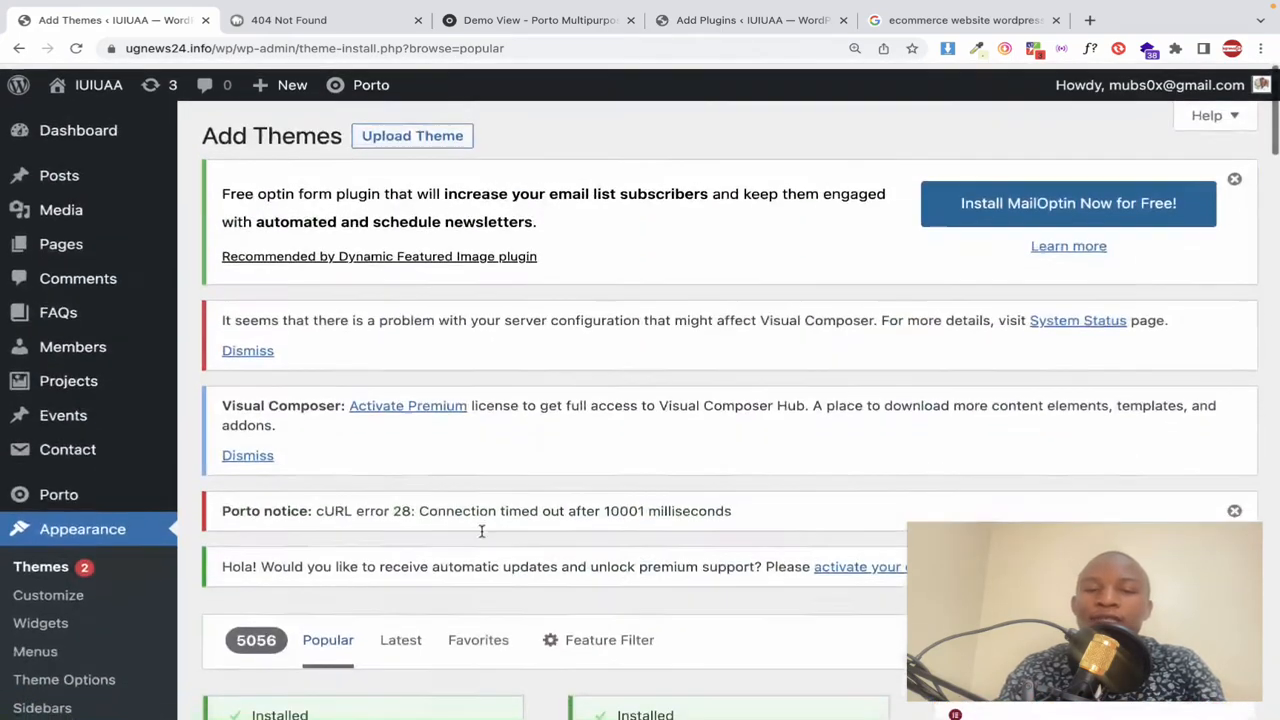
right_click(92, 82)
click(121, 89)
click(292, 28)
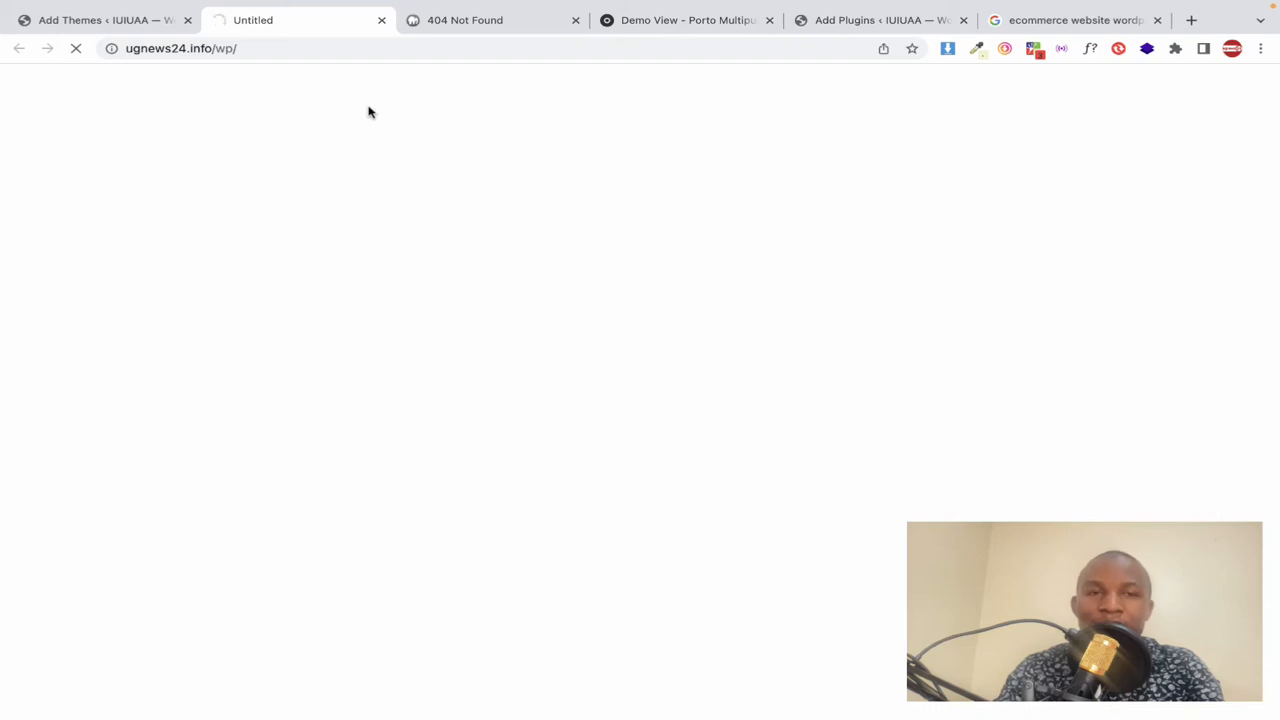
mouse_move(411, 3)
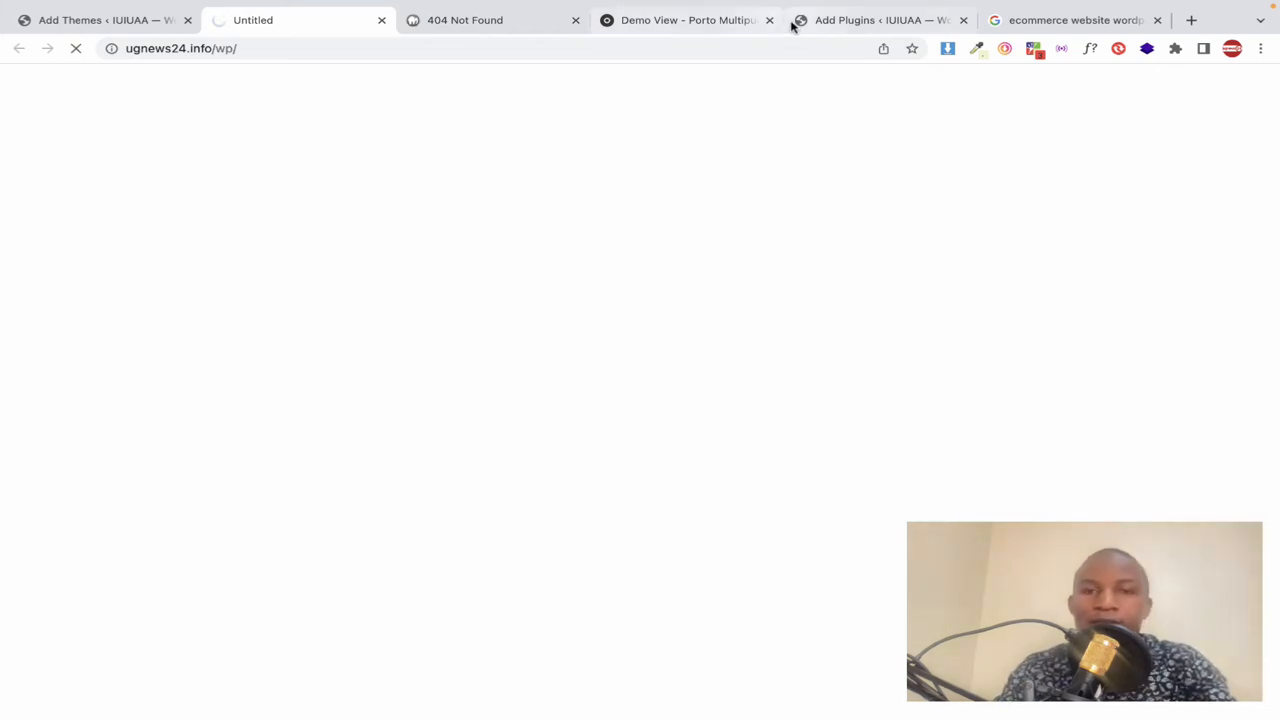
mouse_move(978, 6)
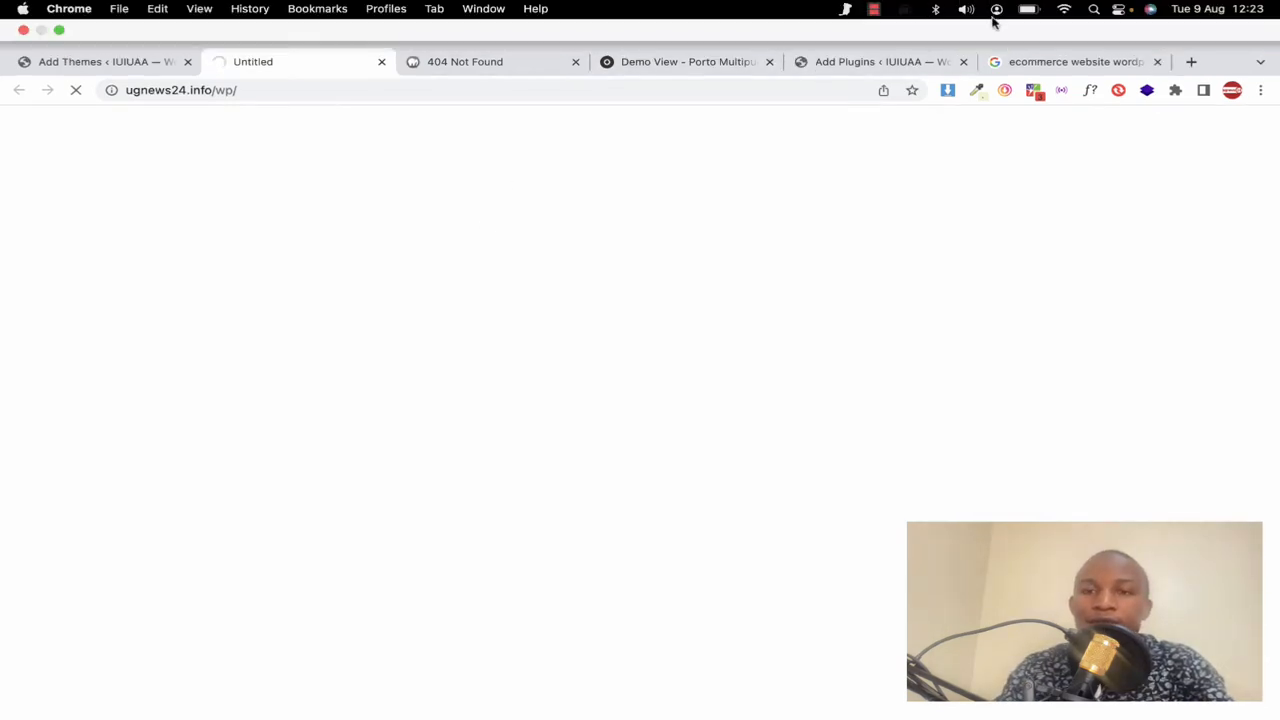
click(874, 9)
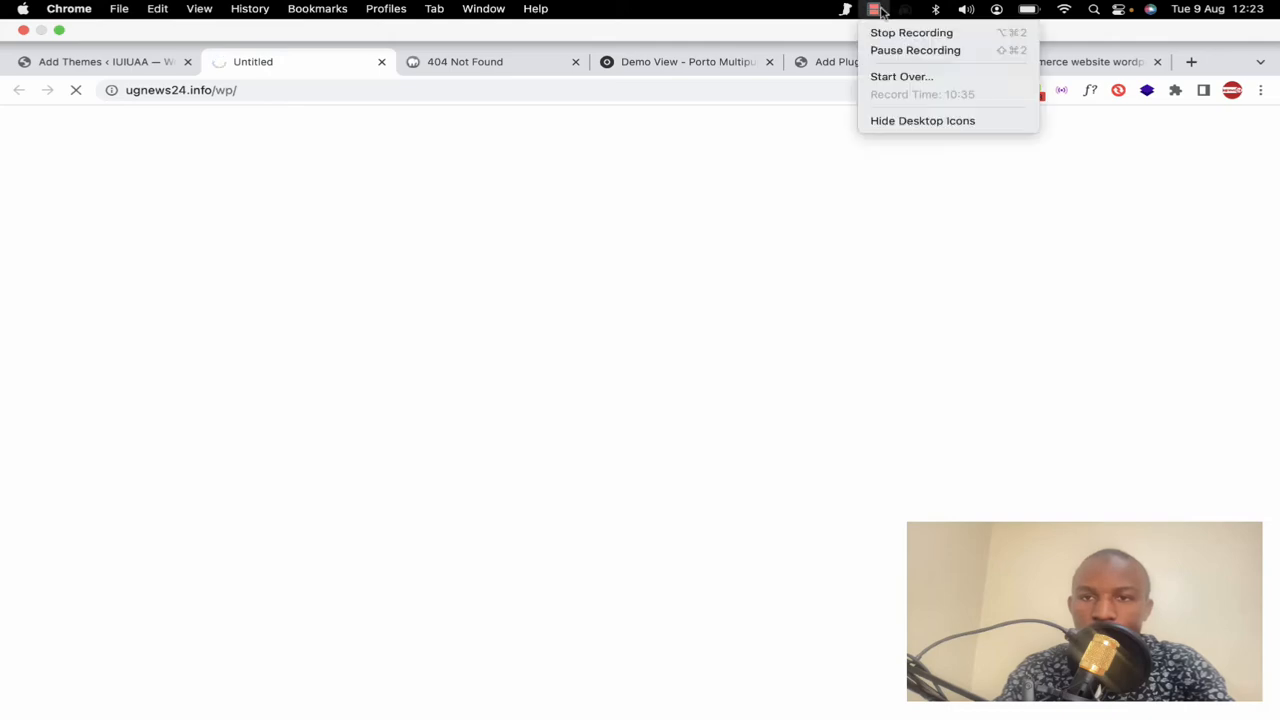
click(914, 50)
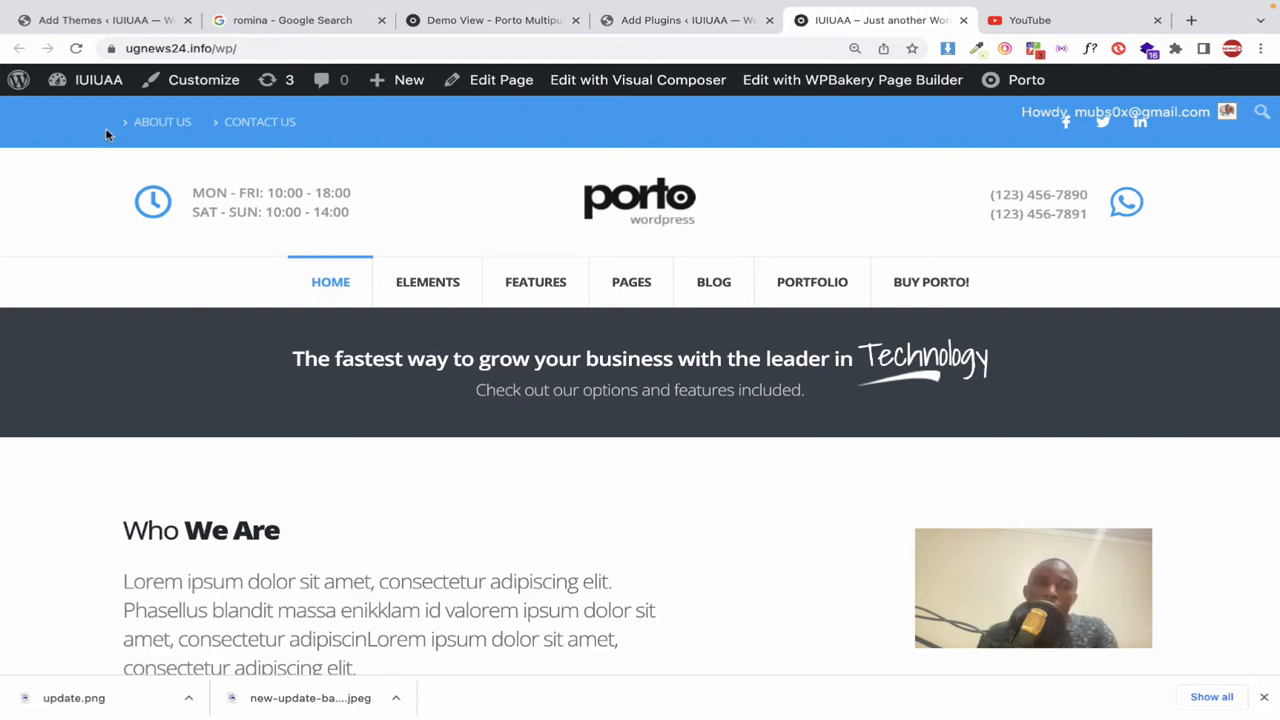
Step: Go from the site's front end to the admin dashboard and open the page for adding new plugins
mouse_move(100, 87)
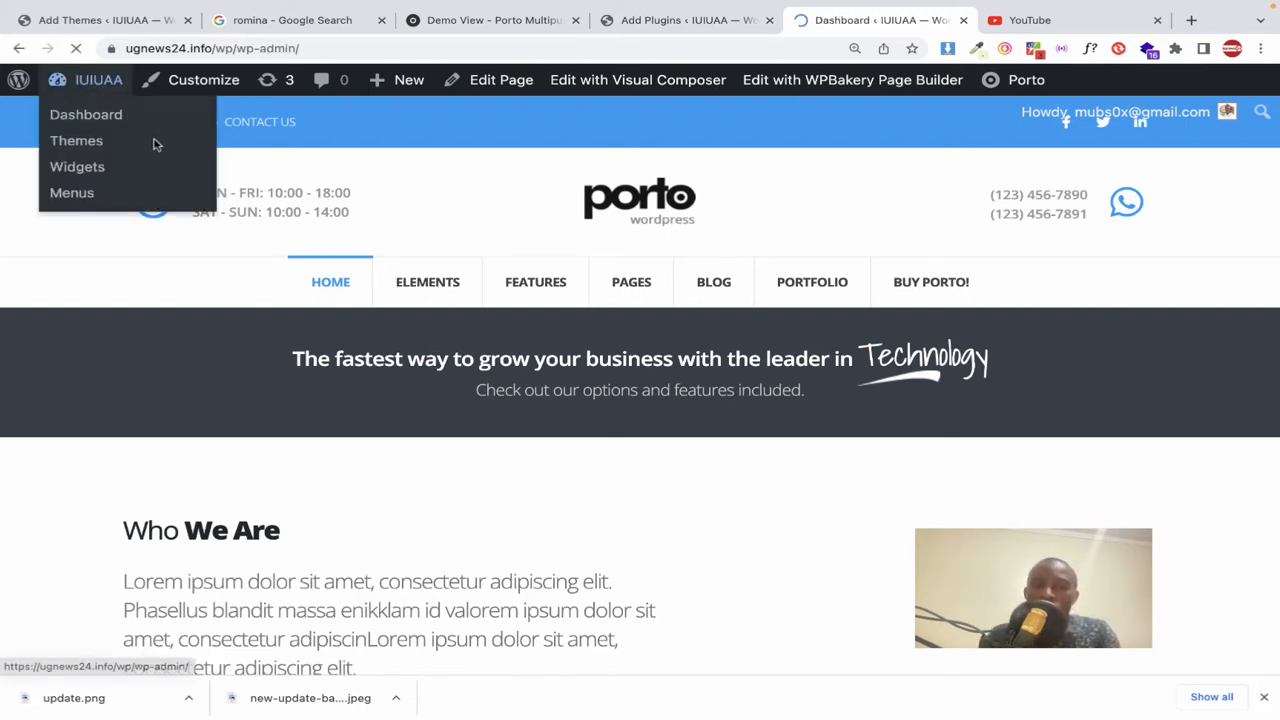
scroll(245, 390, down, 1)
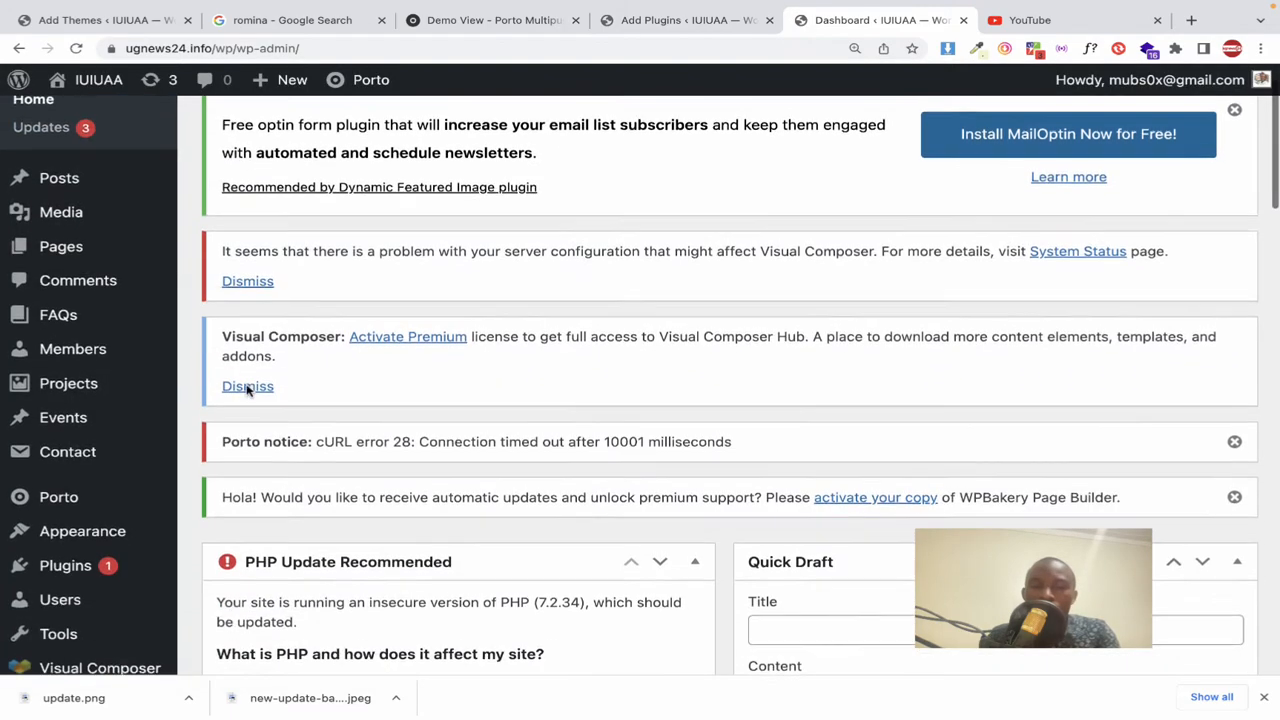
scroll(247, 390, down, 10)
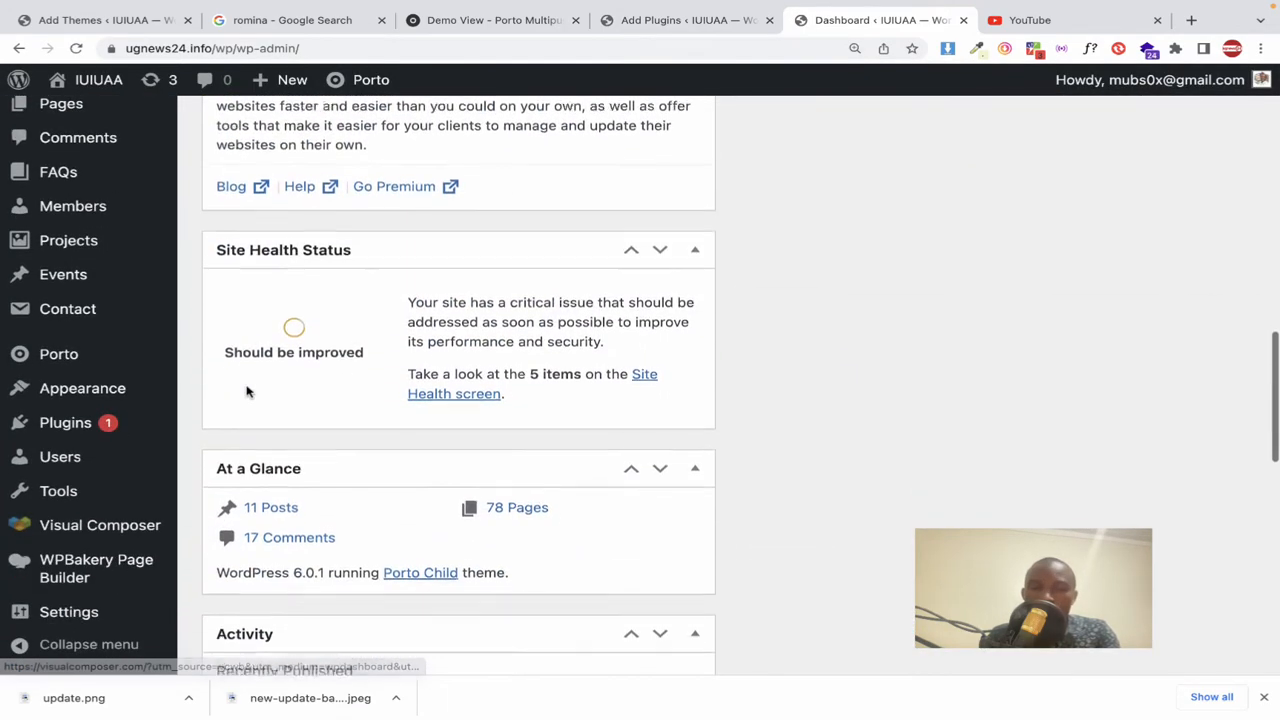
scroll(247, 392, down, 1)
scroll(247, 391, down, 1)
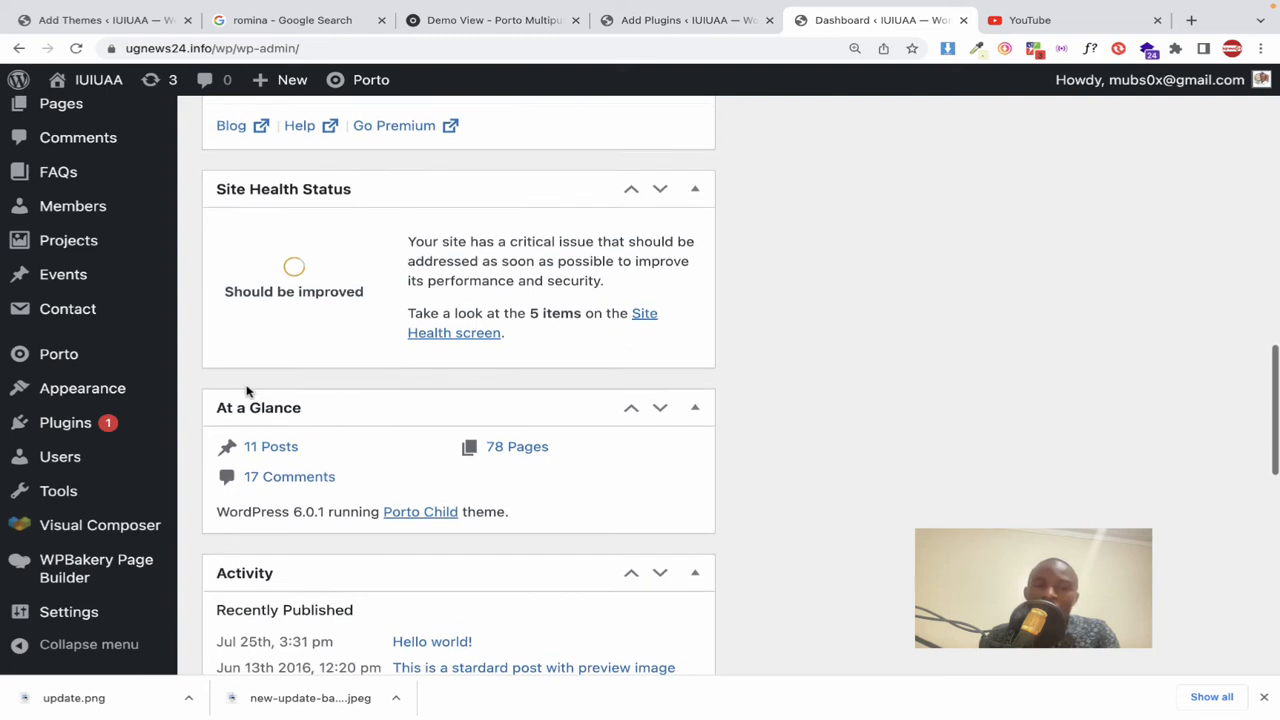
mouse_move(163, 430)
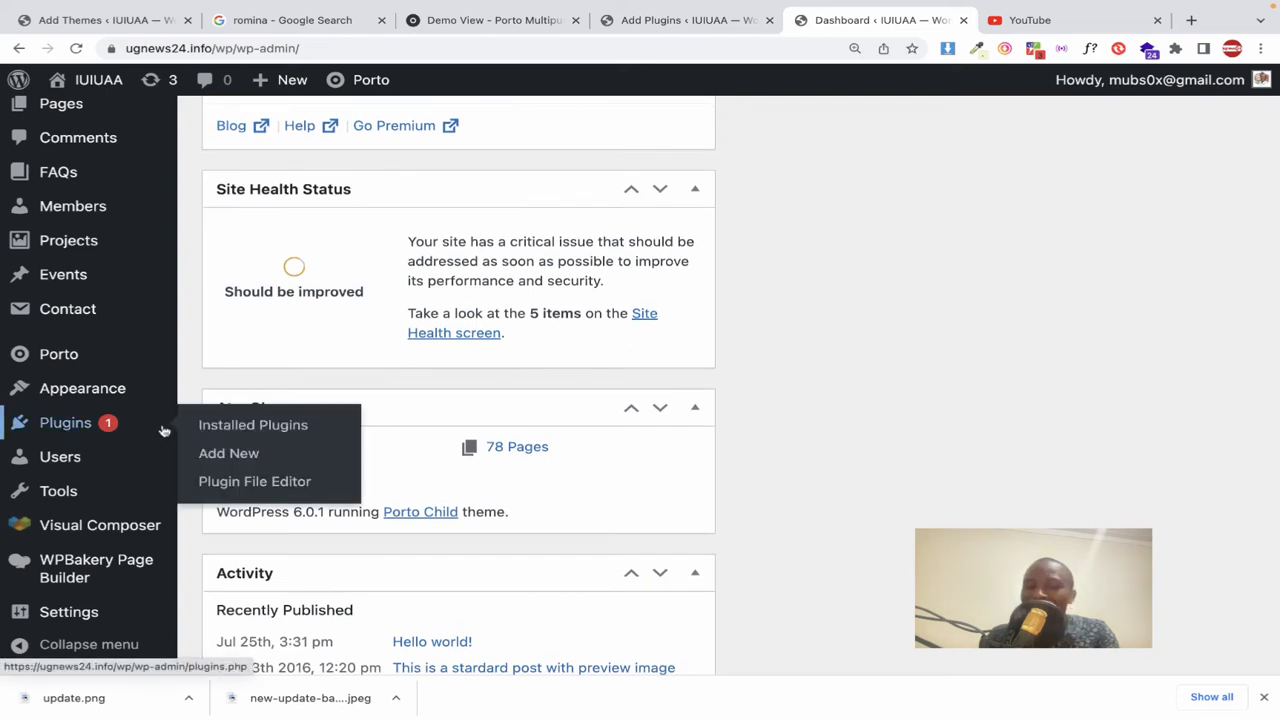
click(82, 426)
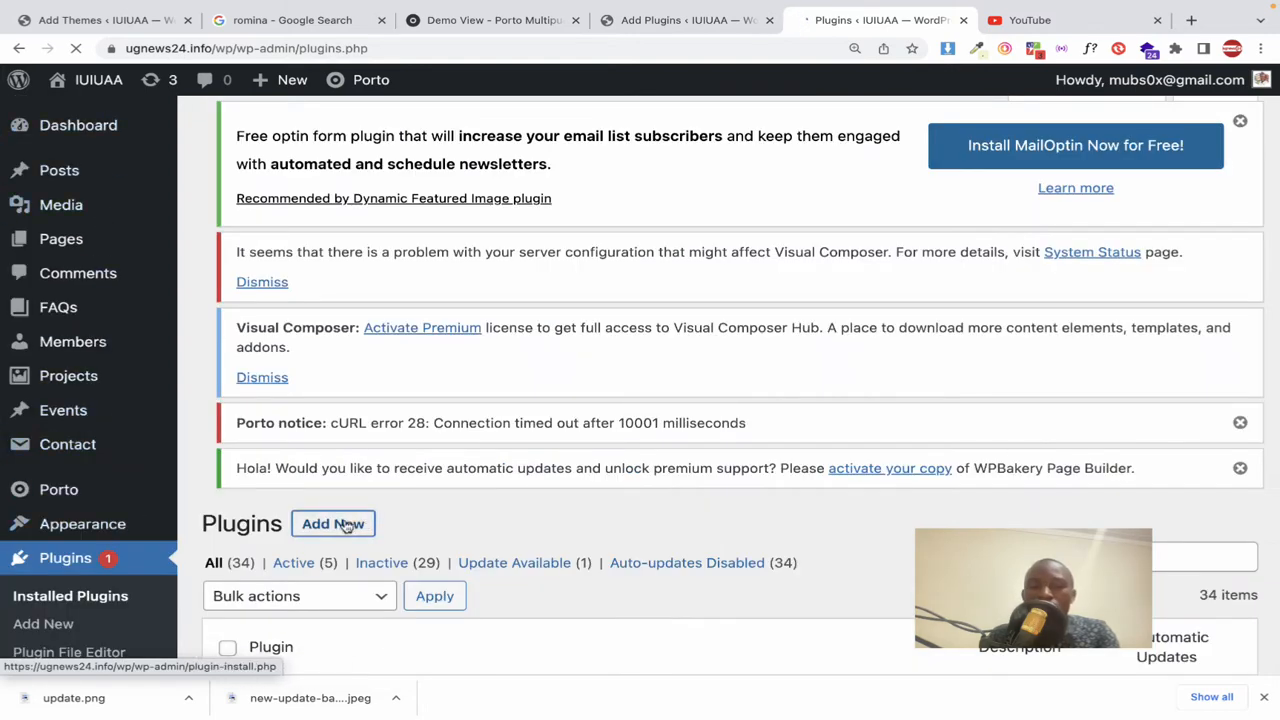
scroll(346, 526, down, 5)
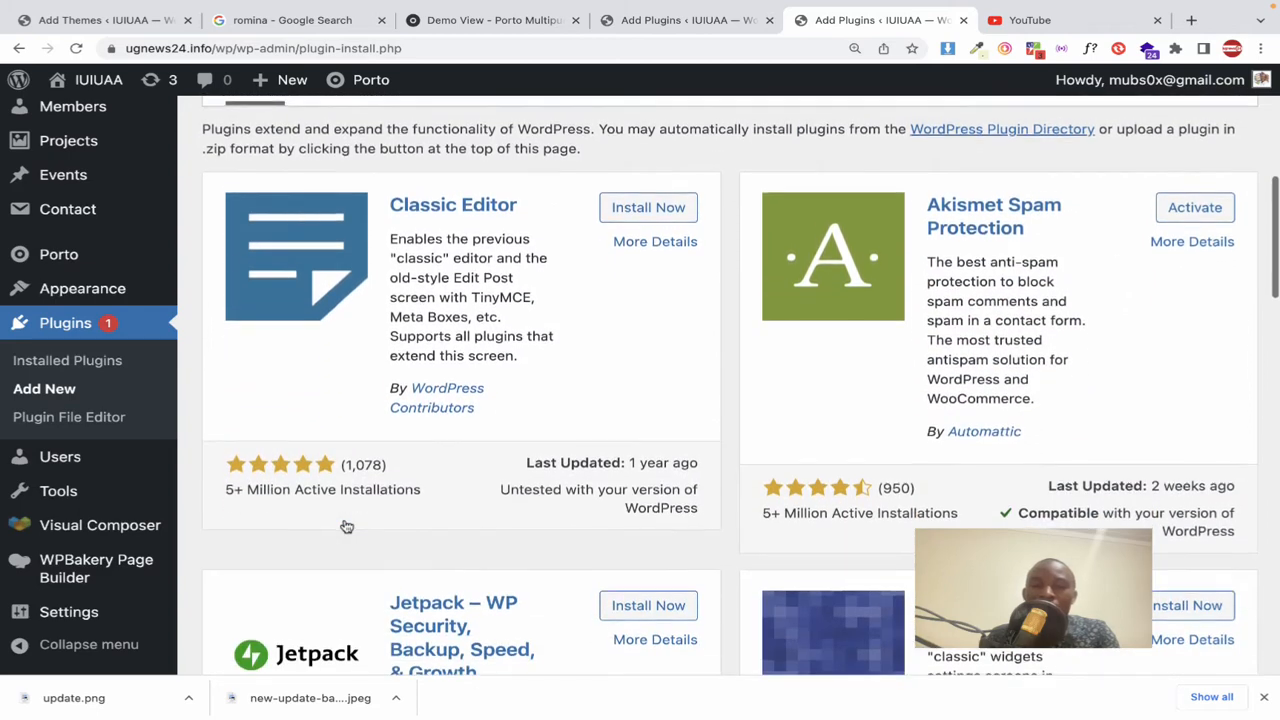
scroll(346, 526, up, 2)
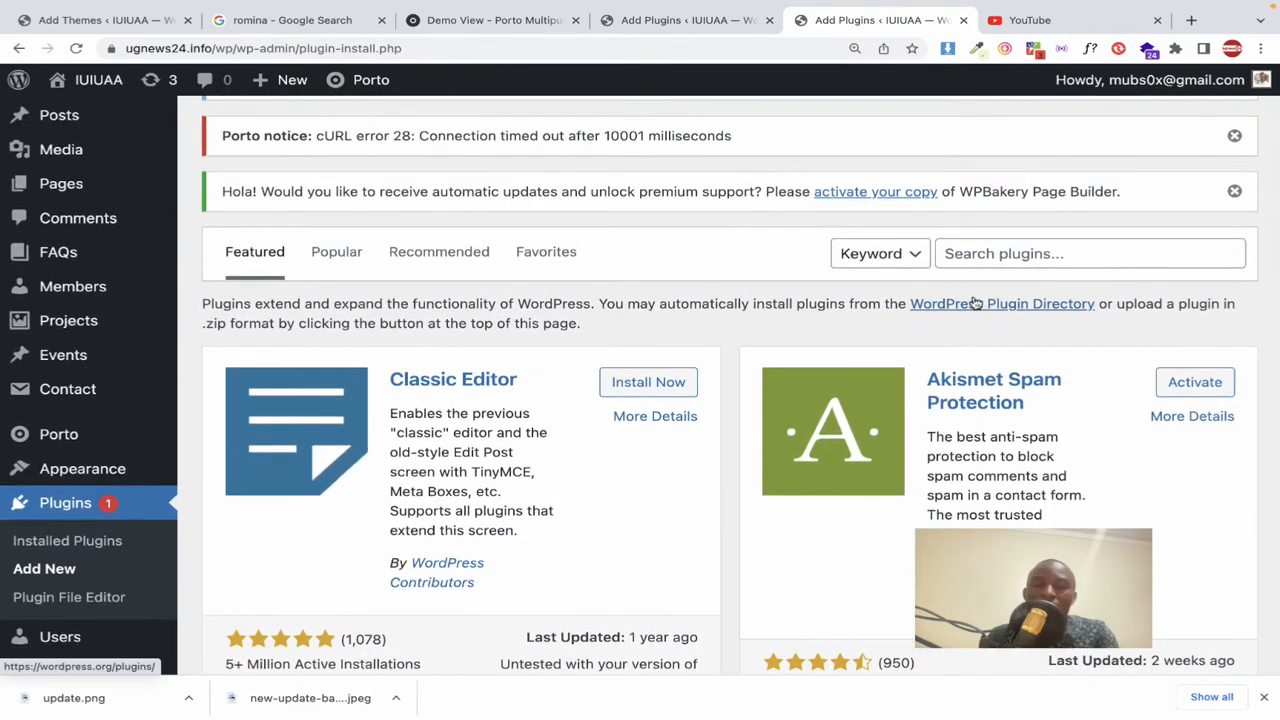
Step: Search the plugins for "wp-reset" and activate the WP Reset plugin
click(1003, 255)
text(wp)
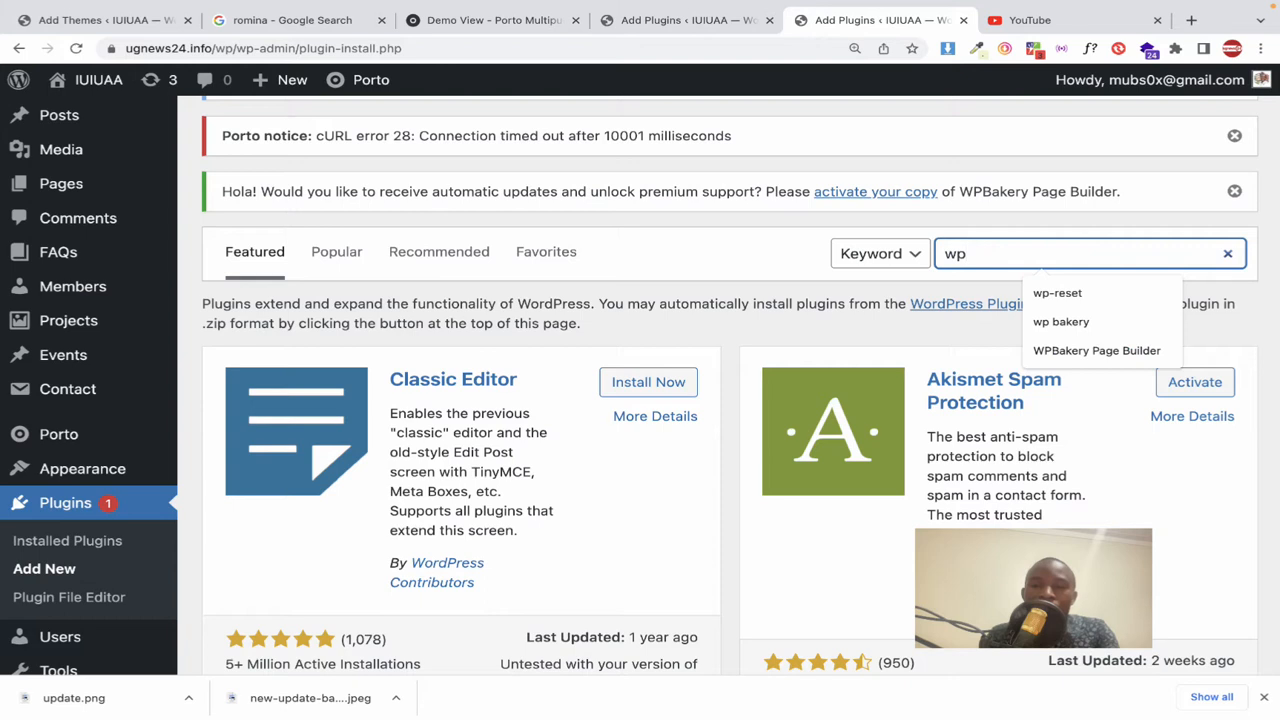
text(-reset)
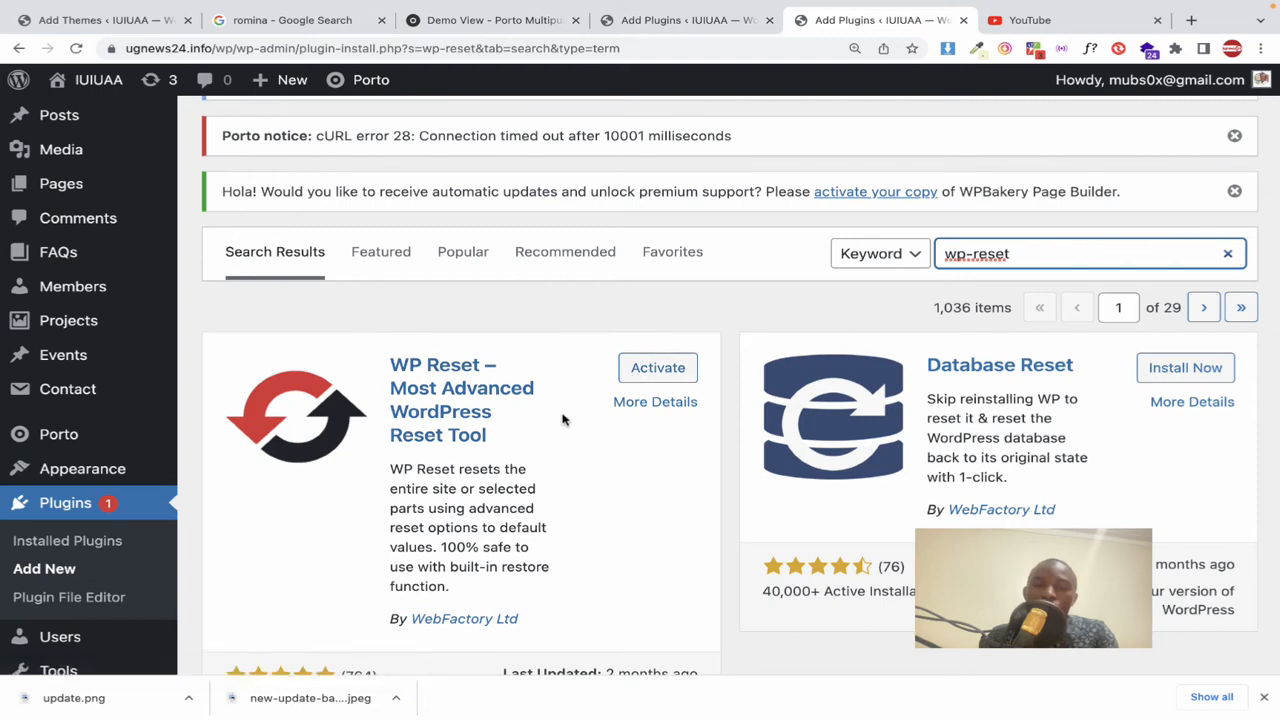
scroll(563, 420, down, 1)
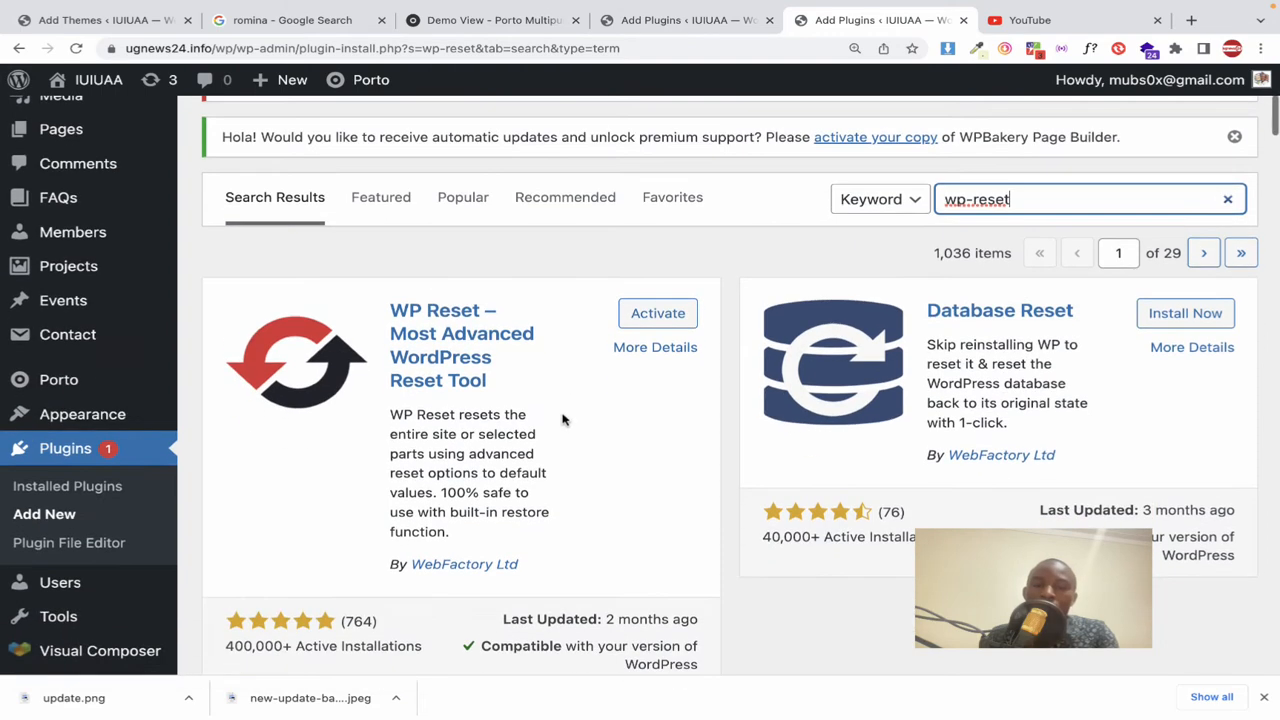
click(652, 322)
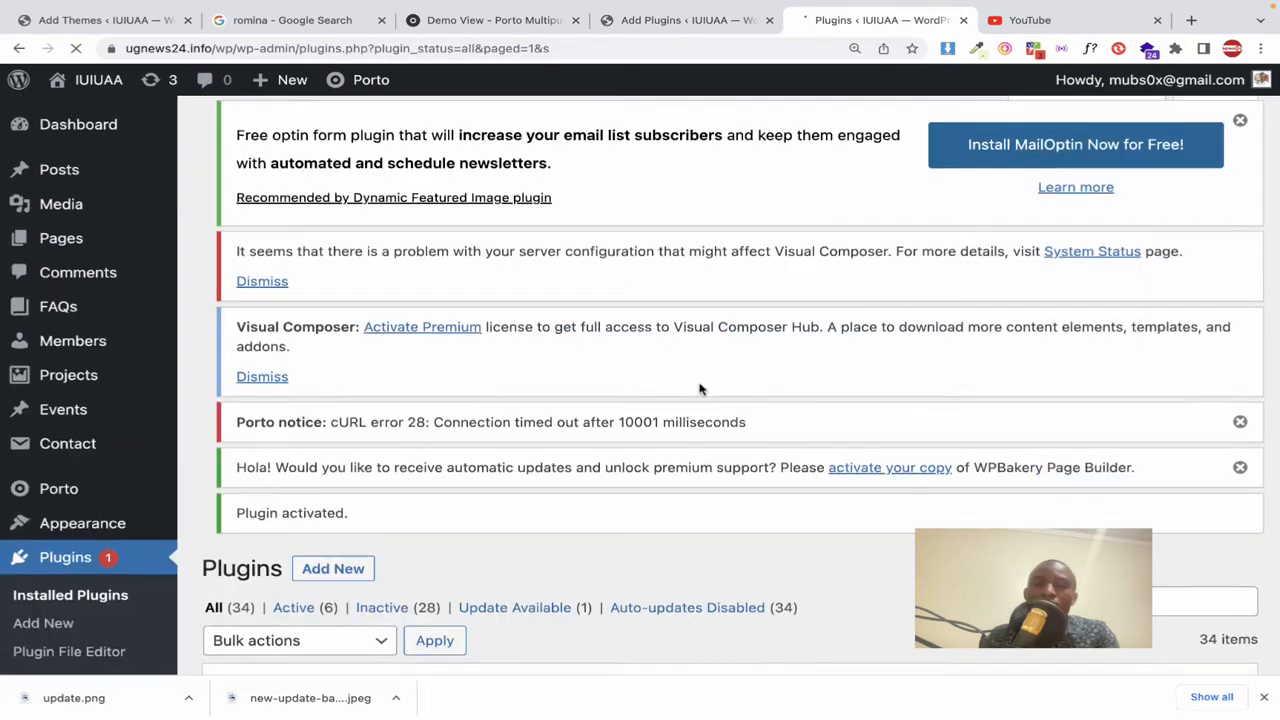
Step: Dismiss the WP Reset welcome notice on the Plugins page and open the WP Reset tool
scroll(698, 389, down, 2)
scroll(700, 389, down, 6)
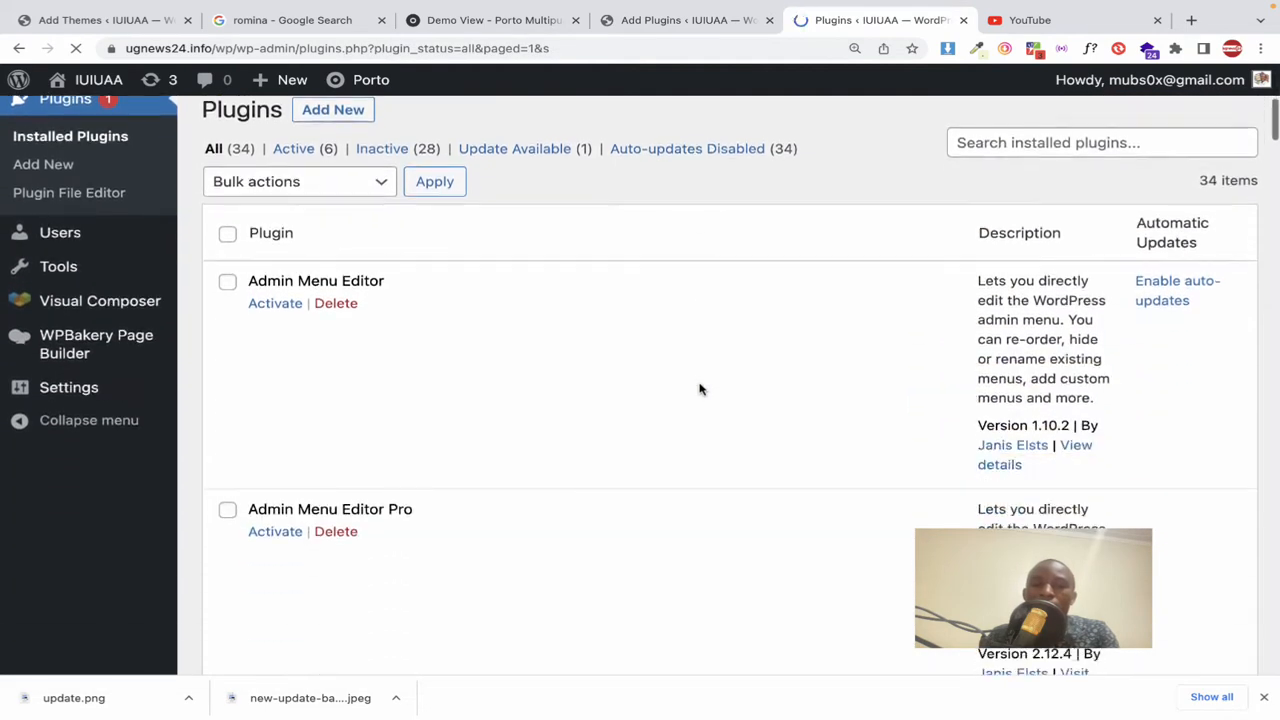
scroll(700, 389, down, 4)
scroll(700, 389, up, 7)
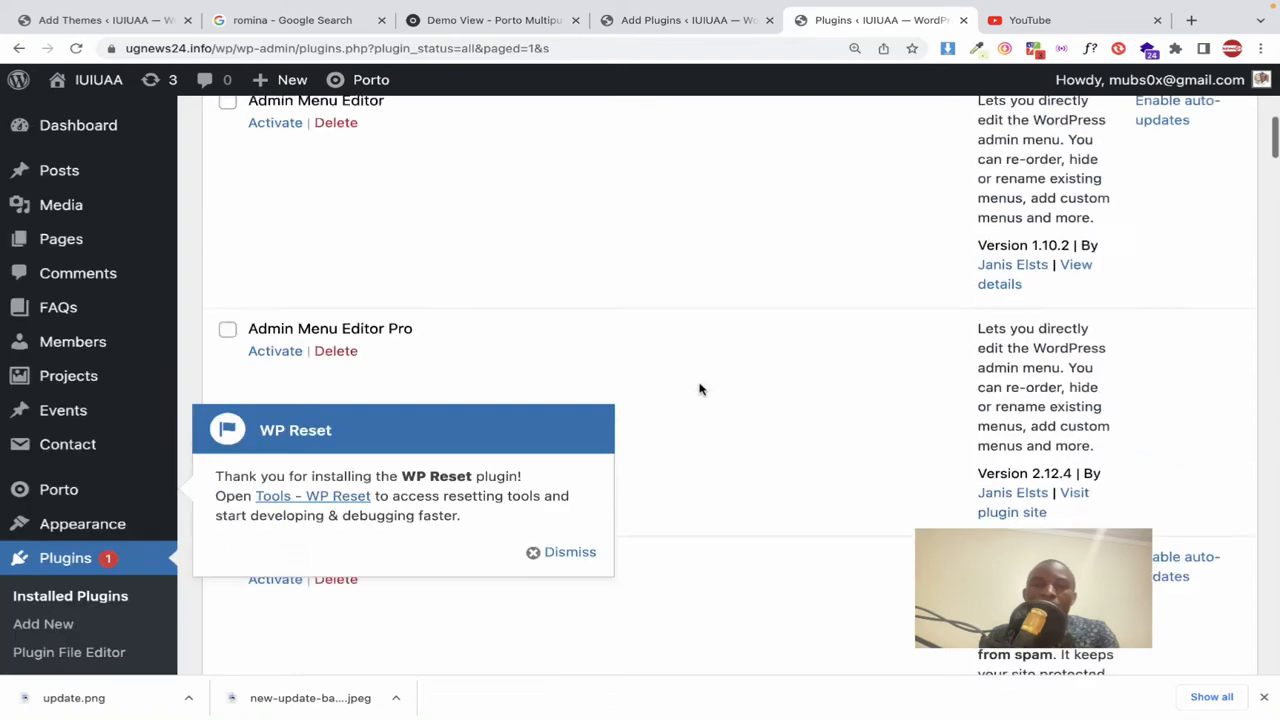
scroll(700, 389, down, 1)
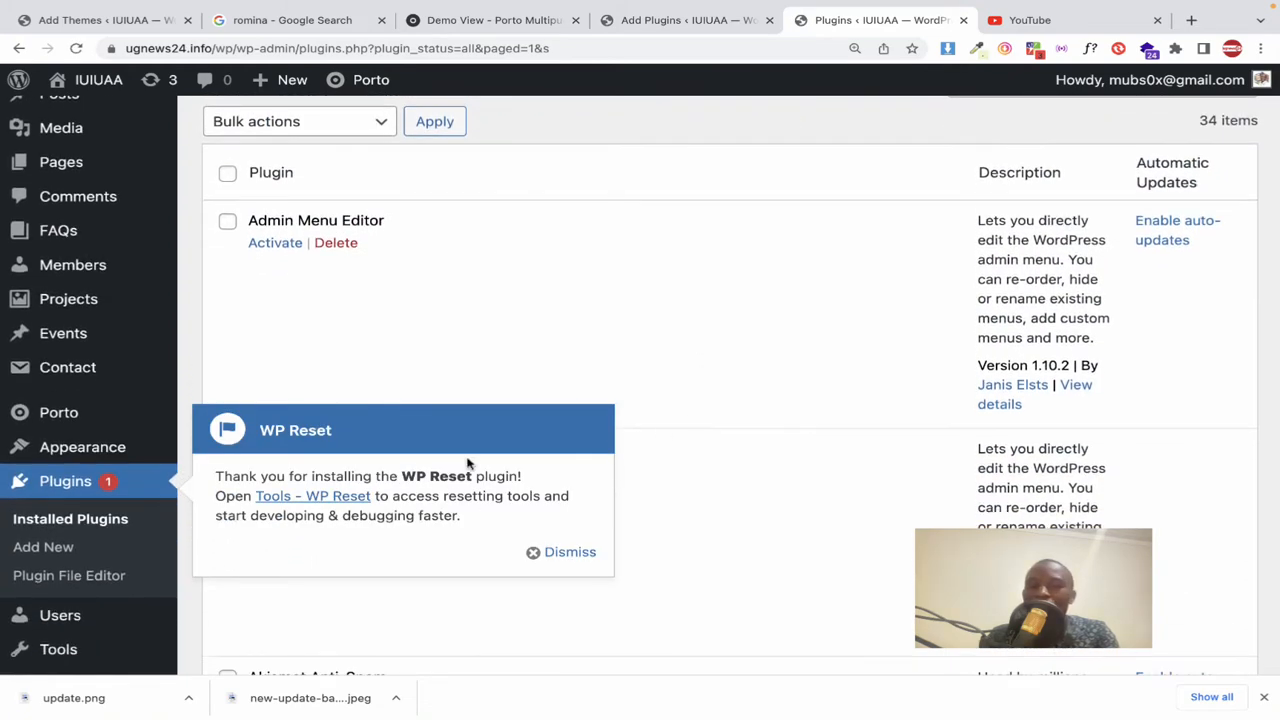
scroll(240, 508, down, 4)
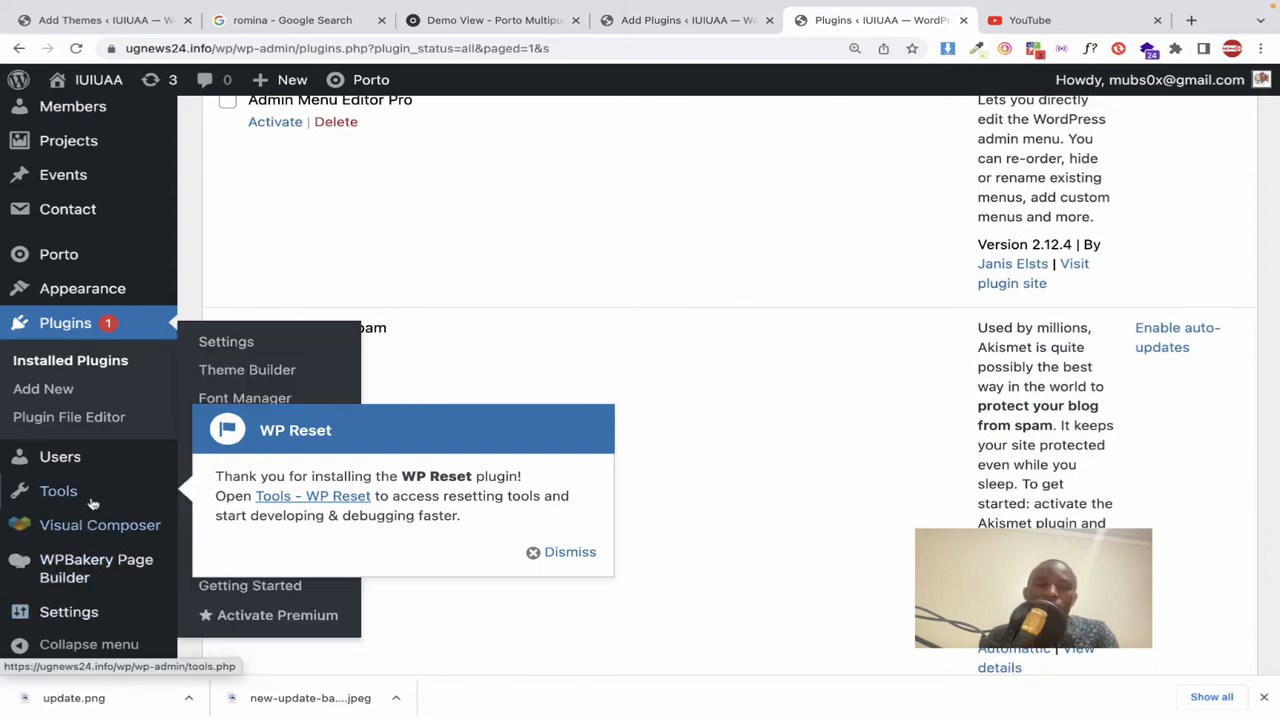
click(561, 557)
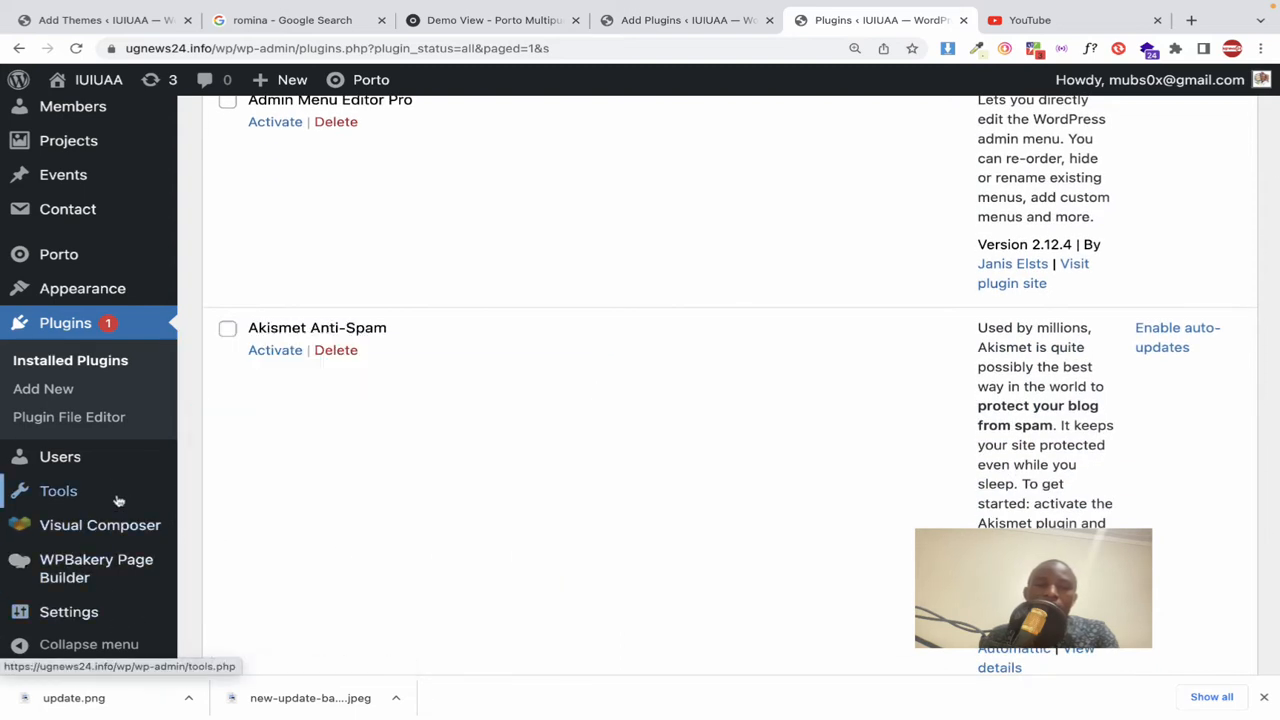
mouse_move(118, 497)
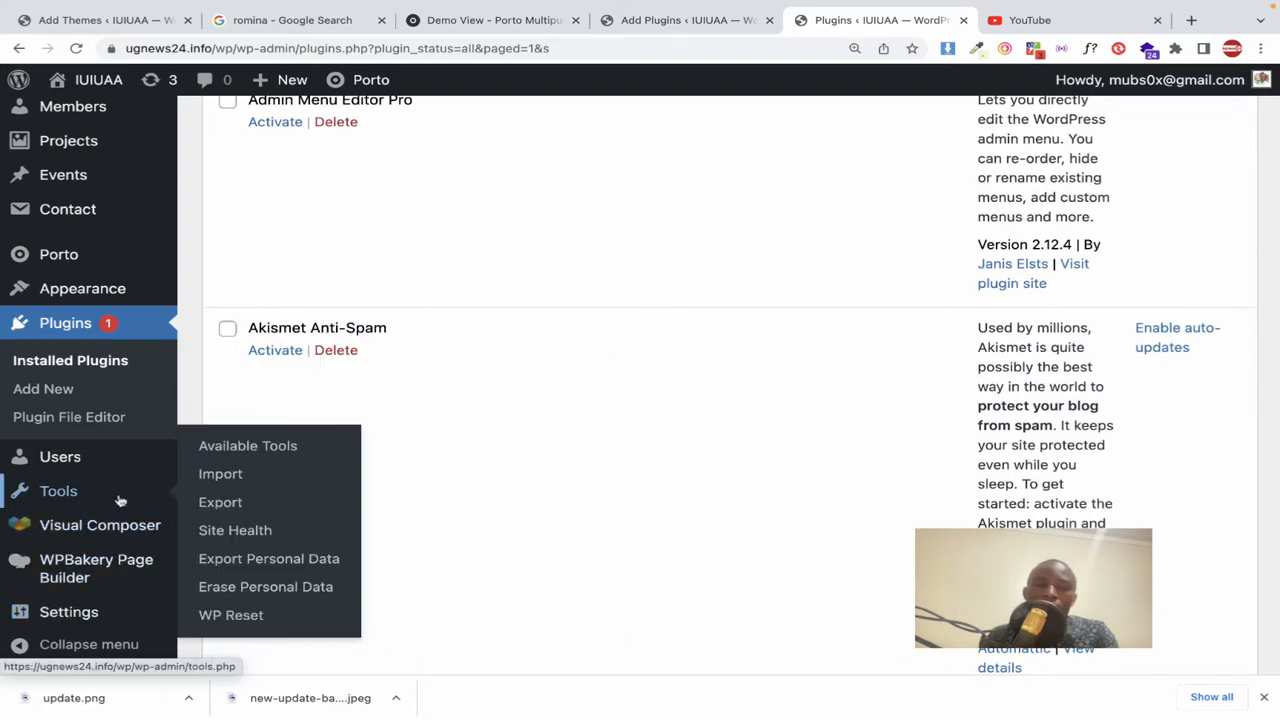
click(245, 616)
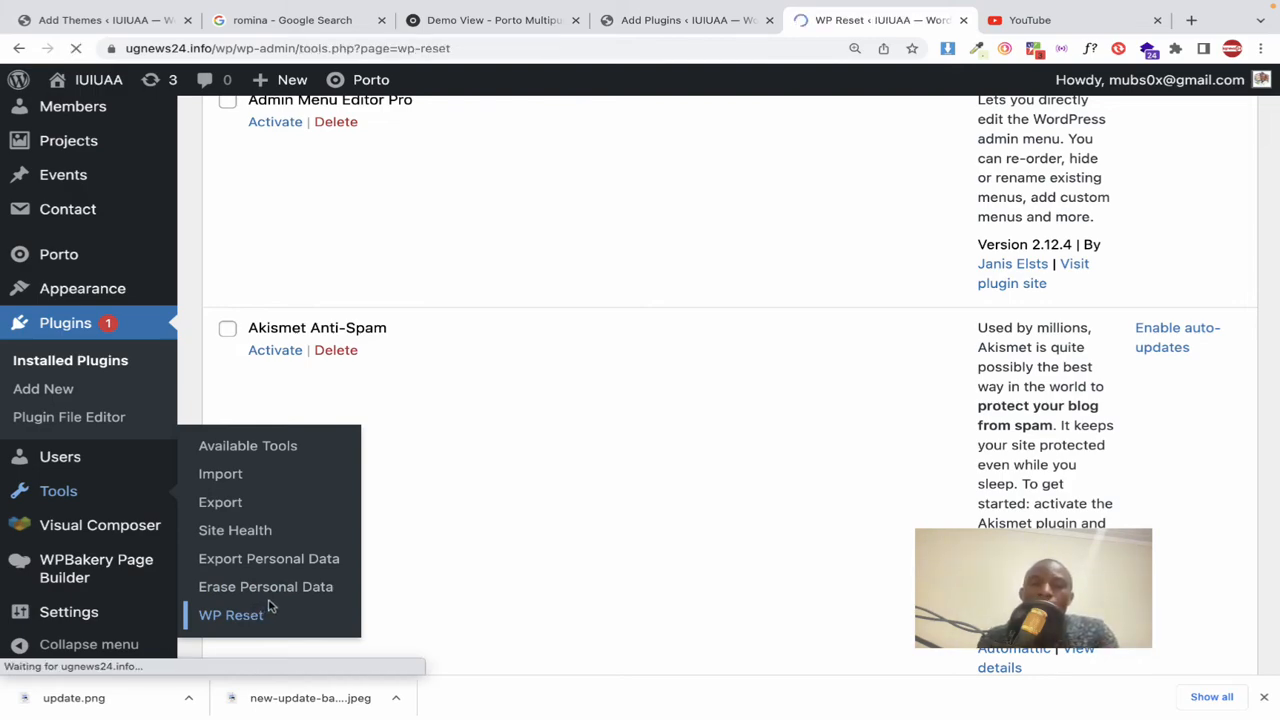
Step: Review the table of data each reset tool deletes, and enter "reset" in the Site Reset confirmation field
scroll(393, 536, down, 10)
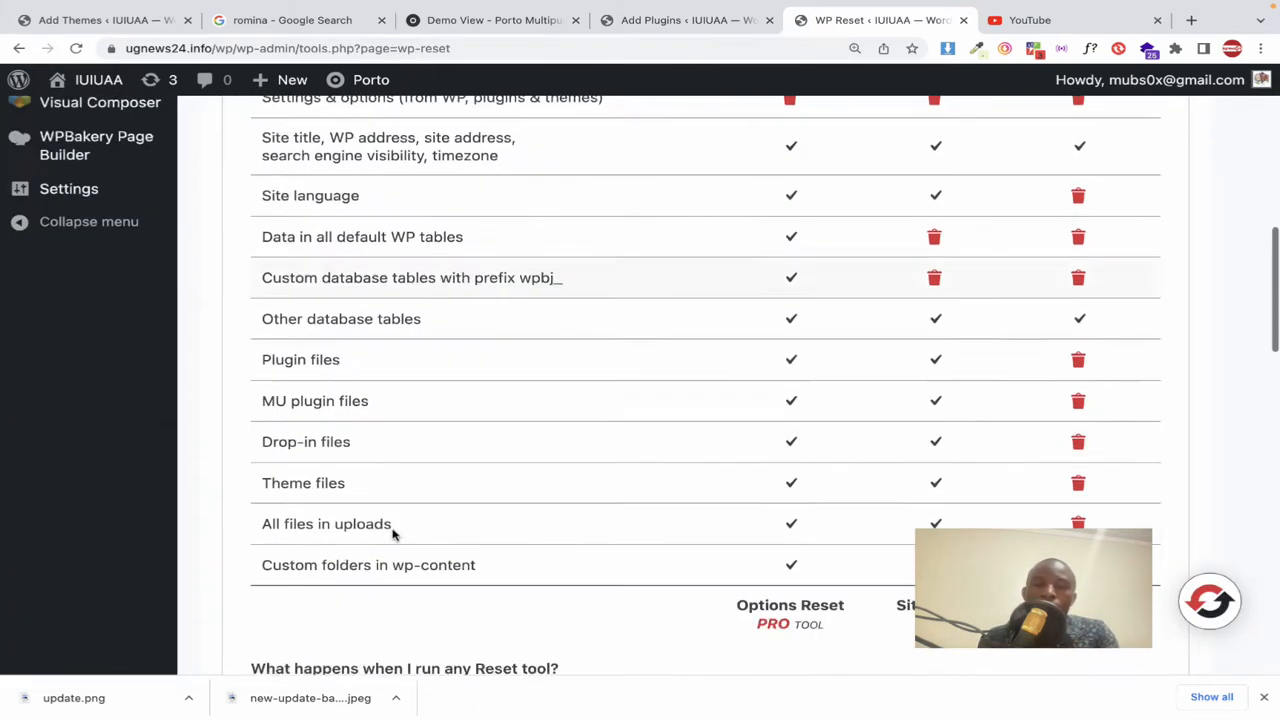
scroll(393, 536, up, 8)
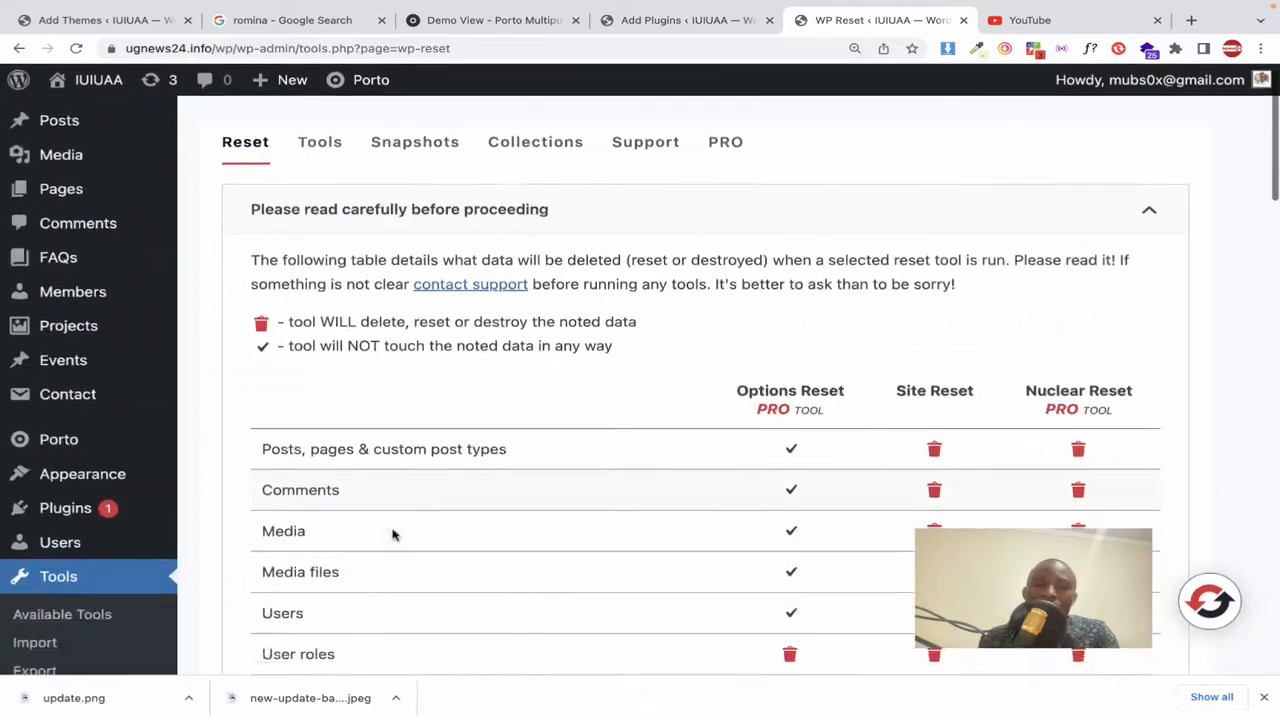
scroll(393, 536, down, 10)
scroll(393, 536, up, 10)
scroll(393, 536, down, 11)
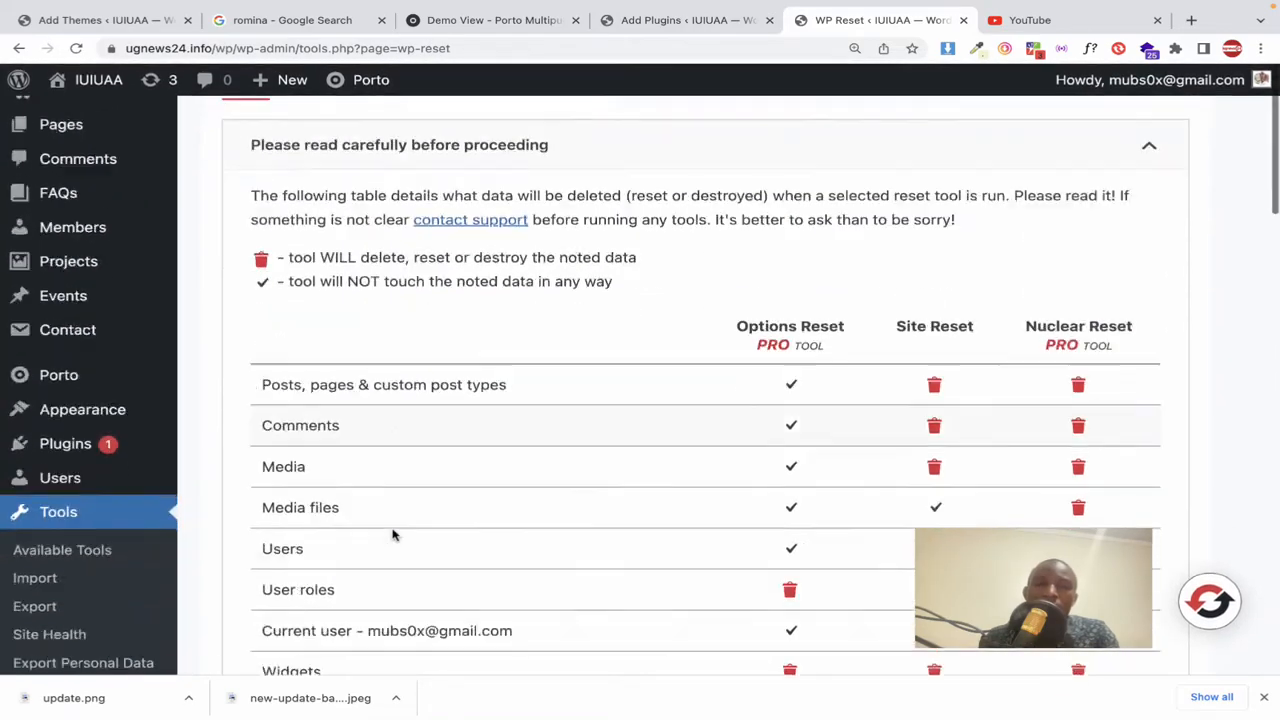
scroll(392, 551, down, 8)
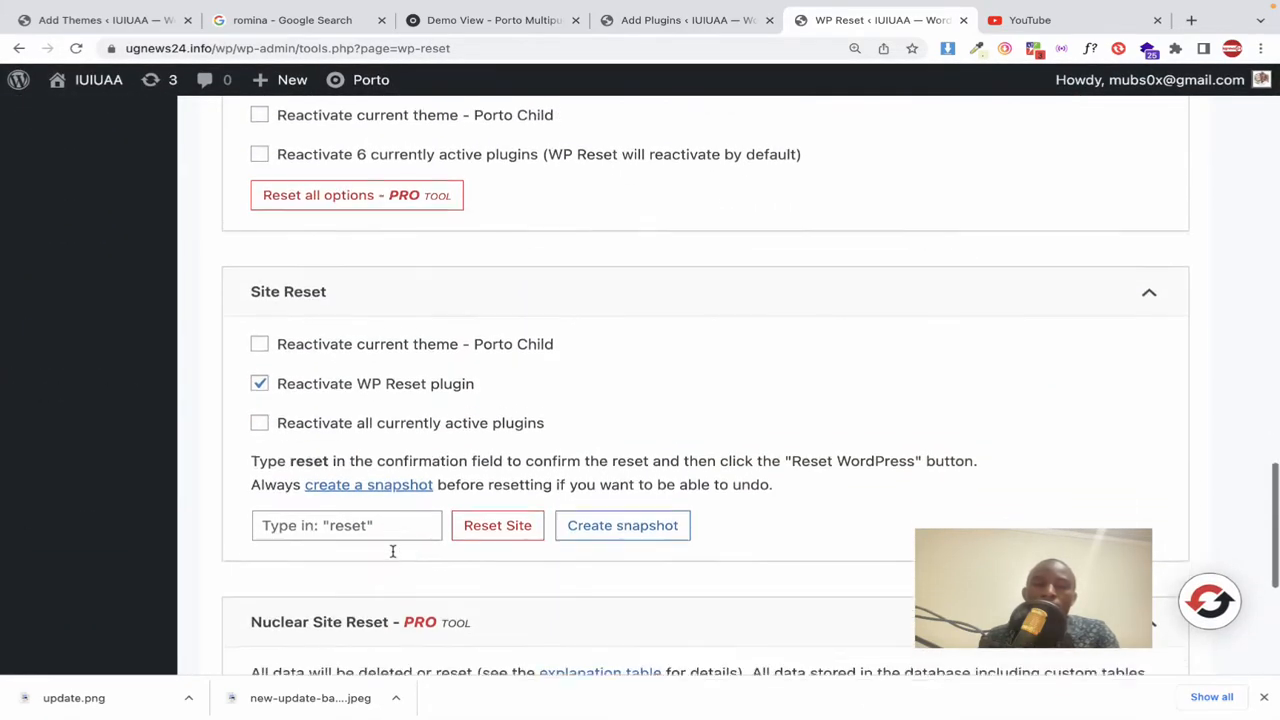
click(335, 482)
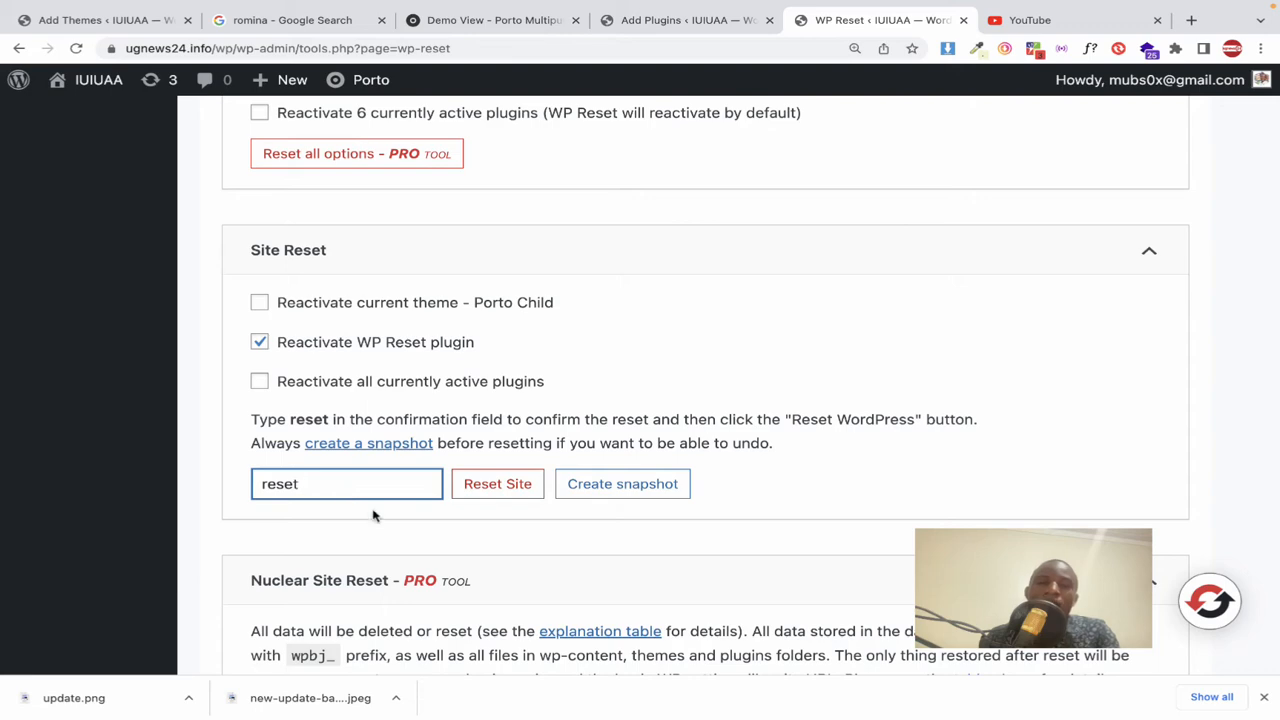
Step: Enter "reset" in the Site Reset confirmation field, request the site reset, and dismiss the confirmation dialog
text(reset)
click(483, 486)
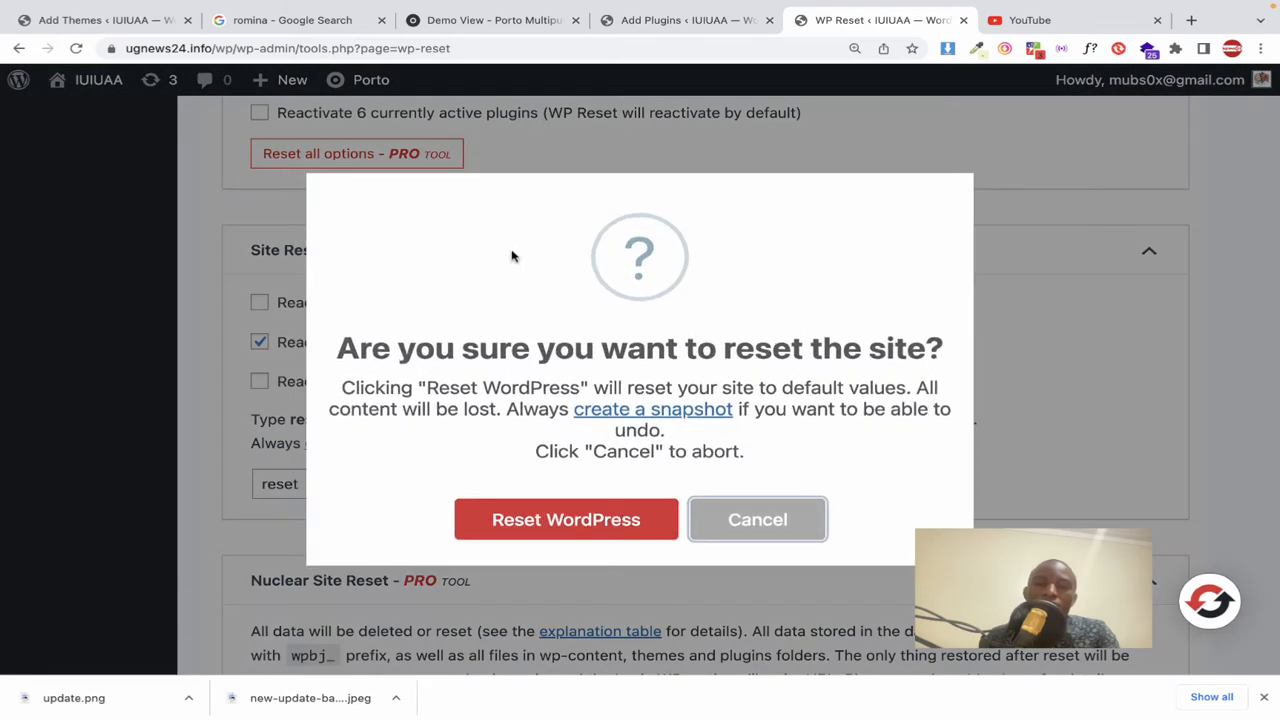
click(555, 157)
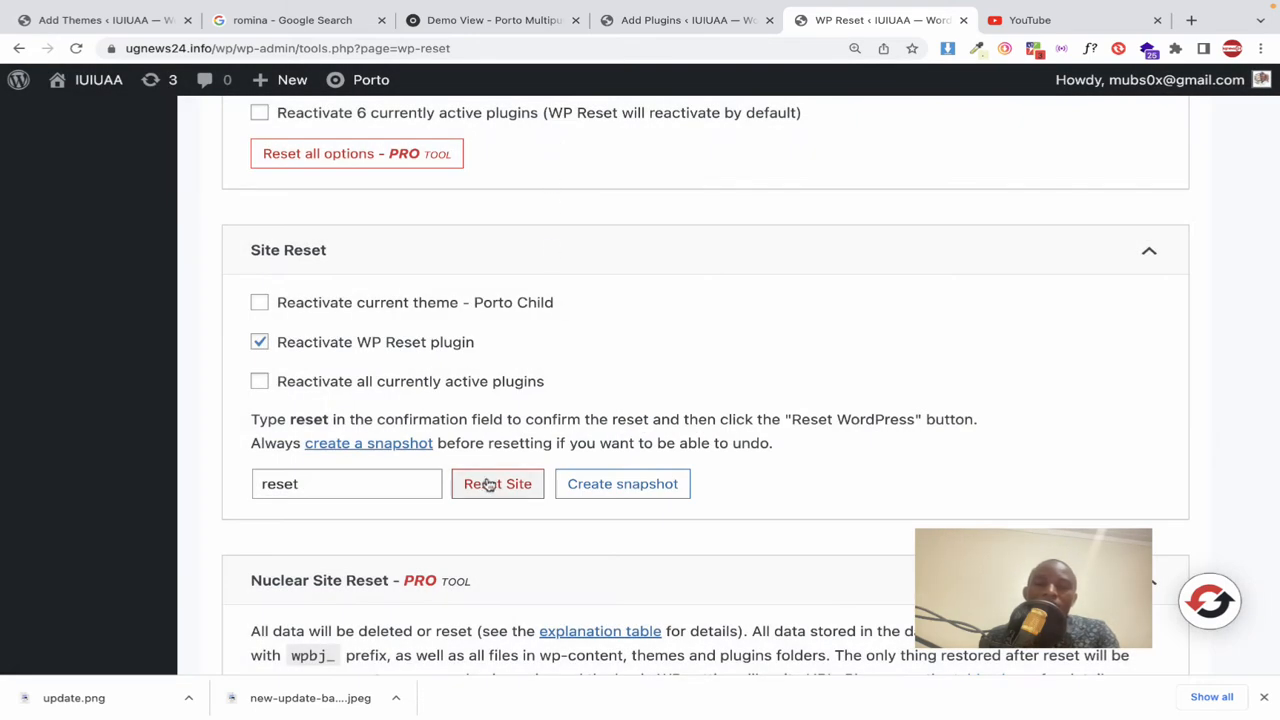
Step: Open the site's front end in a new tab and examine the Porto home page from header to services section
right_click(115, 84)
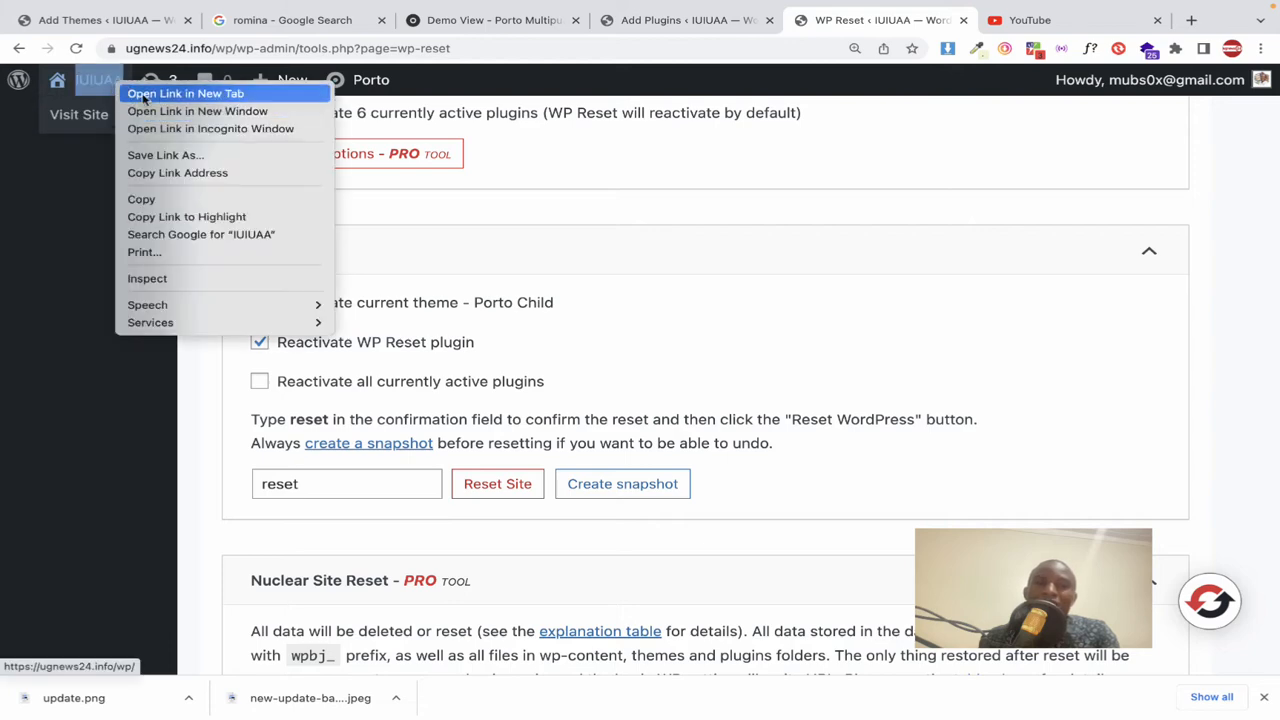
click(144, 97)
click(886, 20)
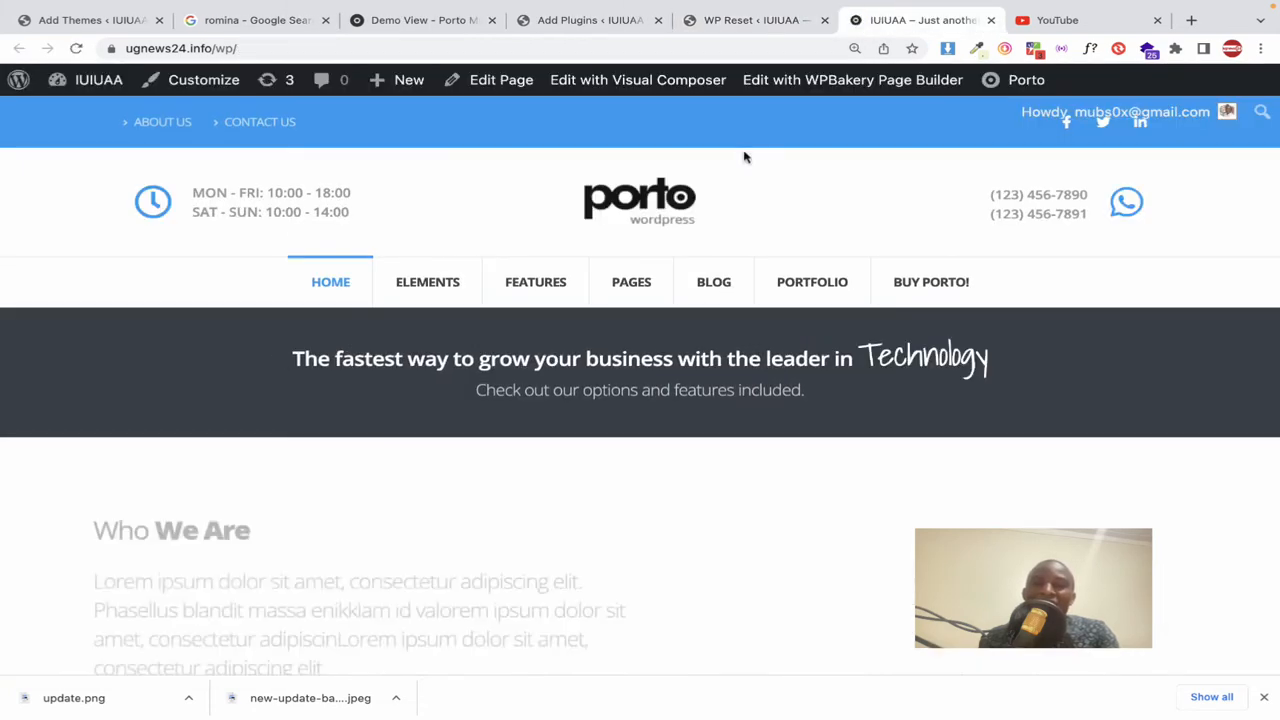
scroll(652, 292, down, 5)
mouse_move(652, 292)
scroll(652, 292, down, 8)
scroll(486, 417, up, 12)
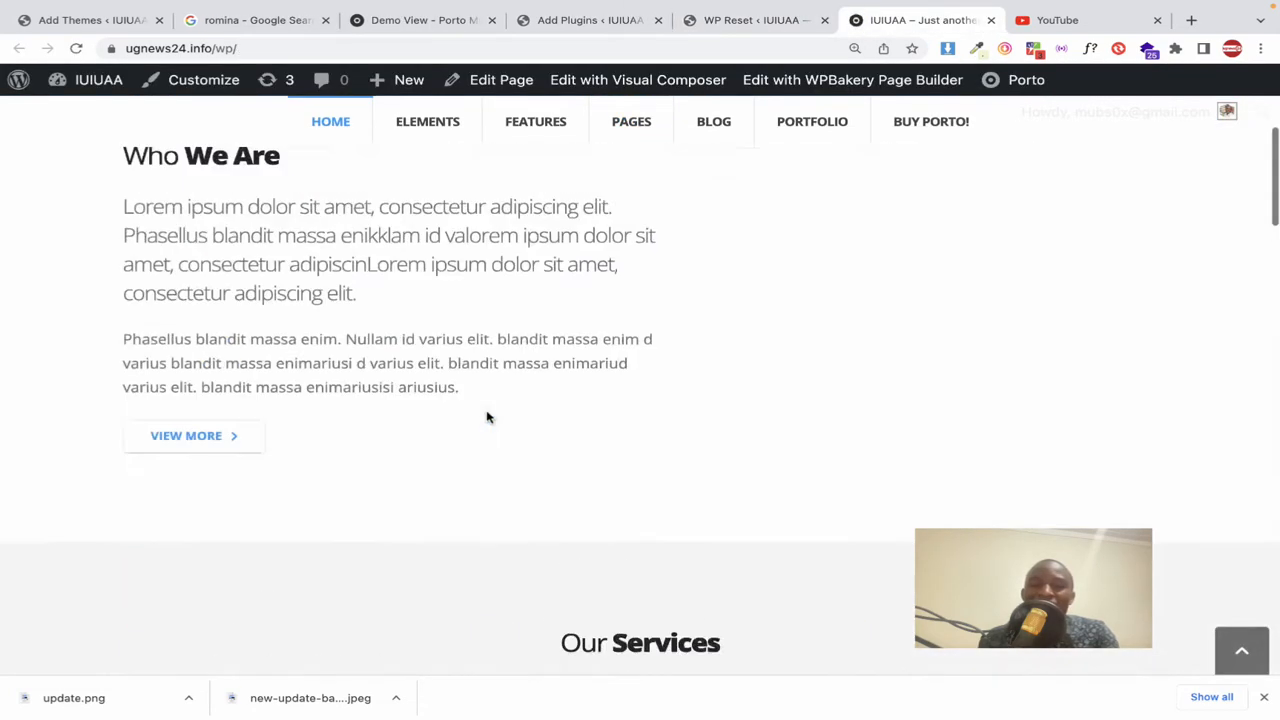
scroll(486, 417, down, 6)
scroll(486, 417, up, 5)
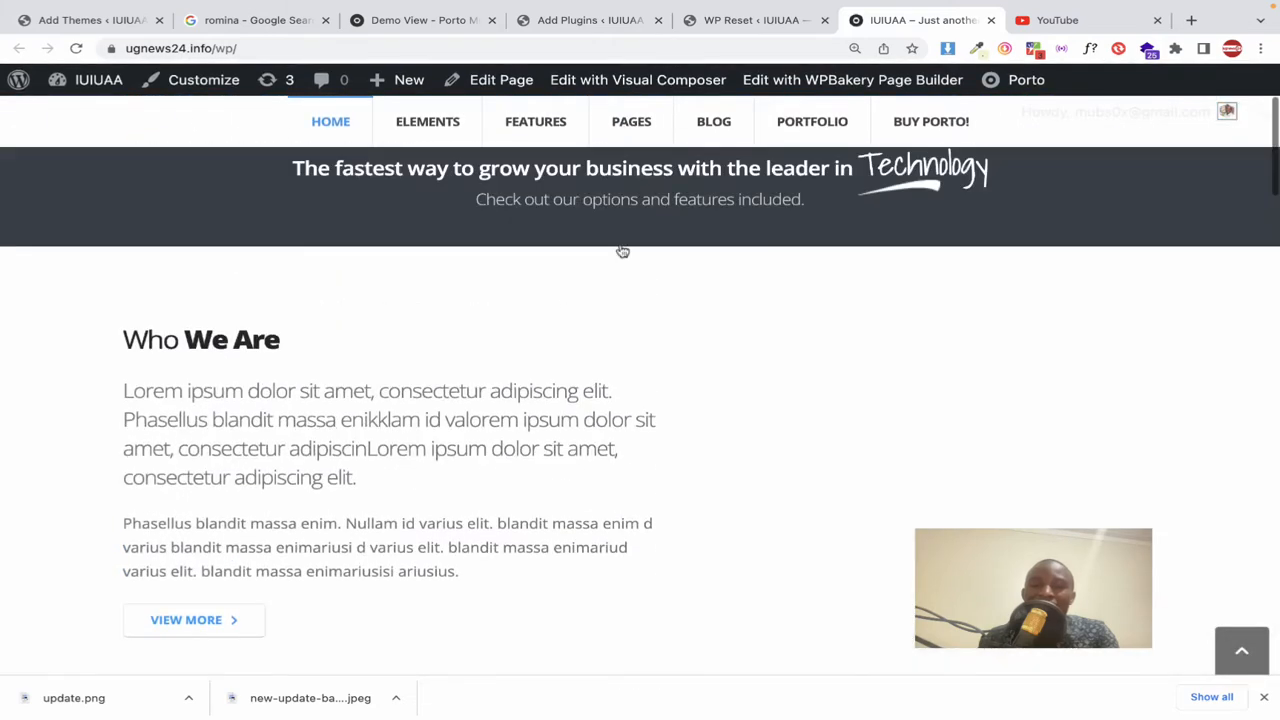
Step: Return to the WP Reset tool and confirm the WordPress site reset with only the WP Reset plugin set to reactivate
click(731, 22)
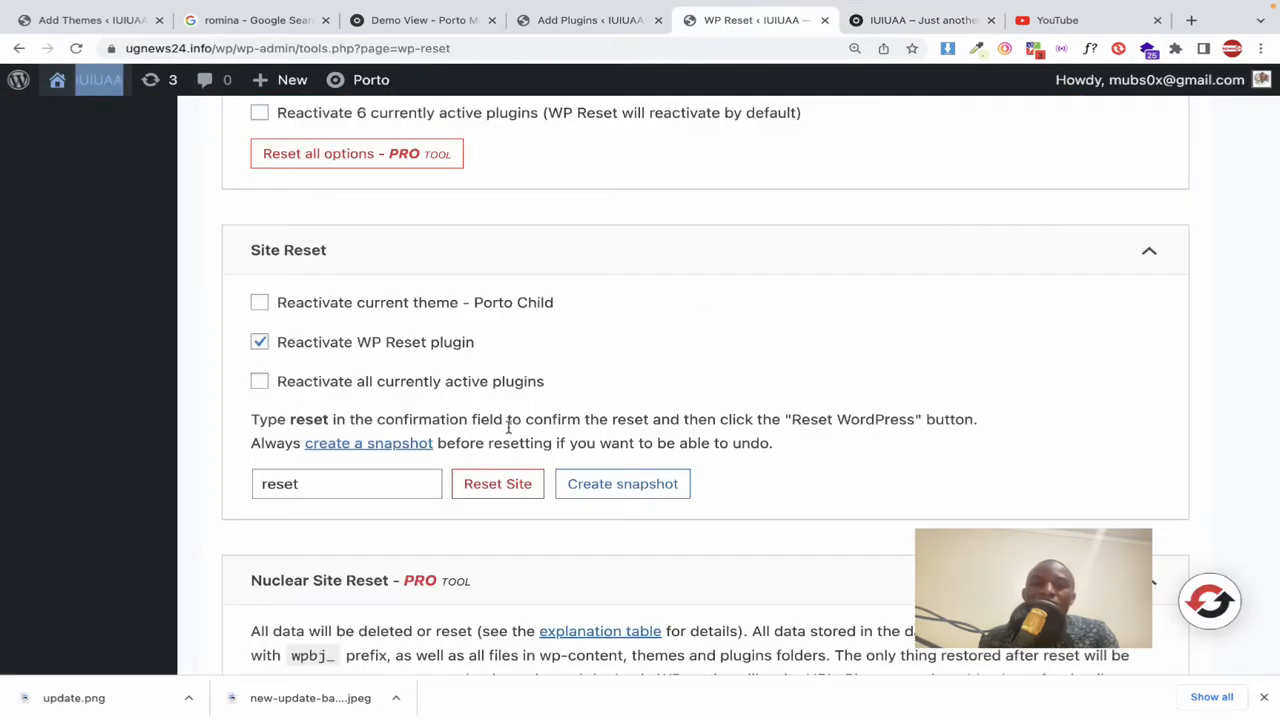
double_click(283, 349)
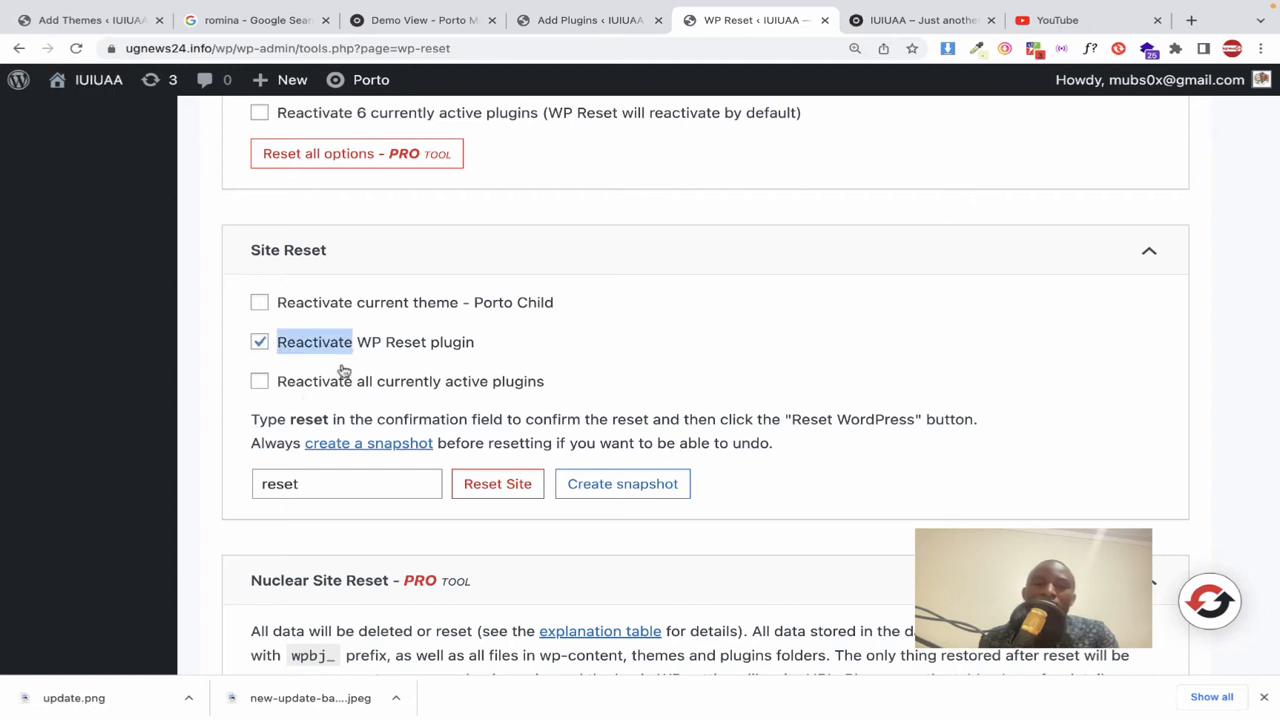
click(497, 490)
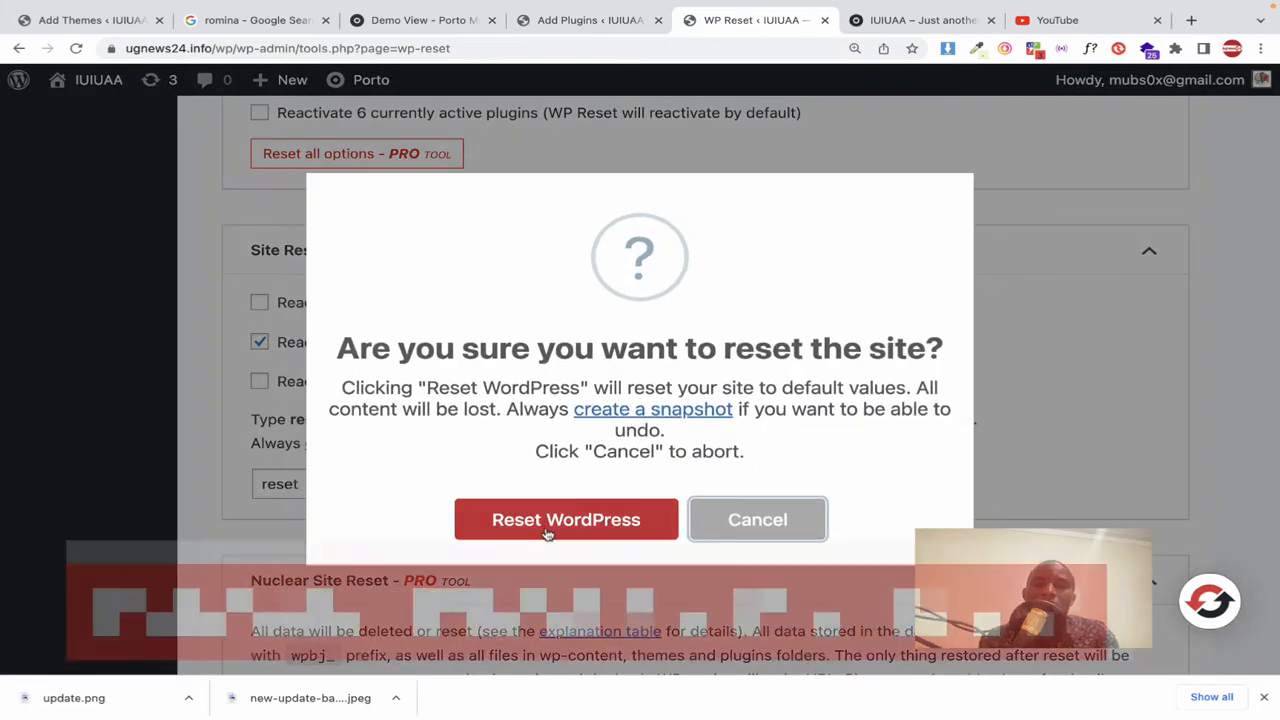
click(540, 527)
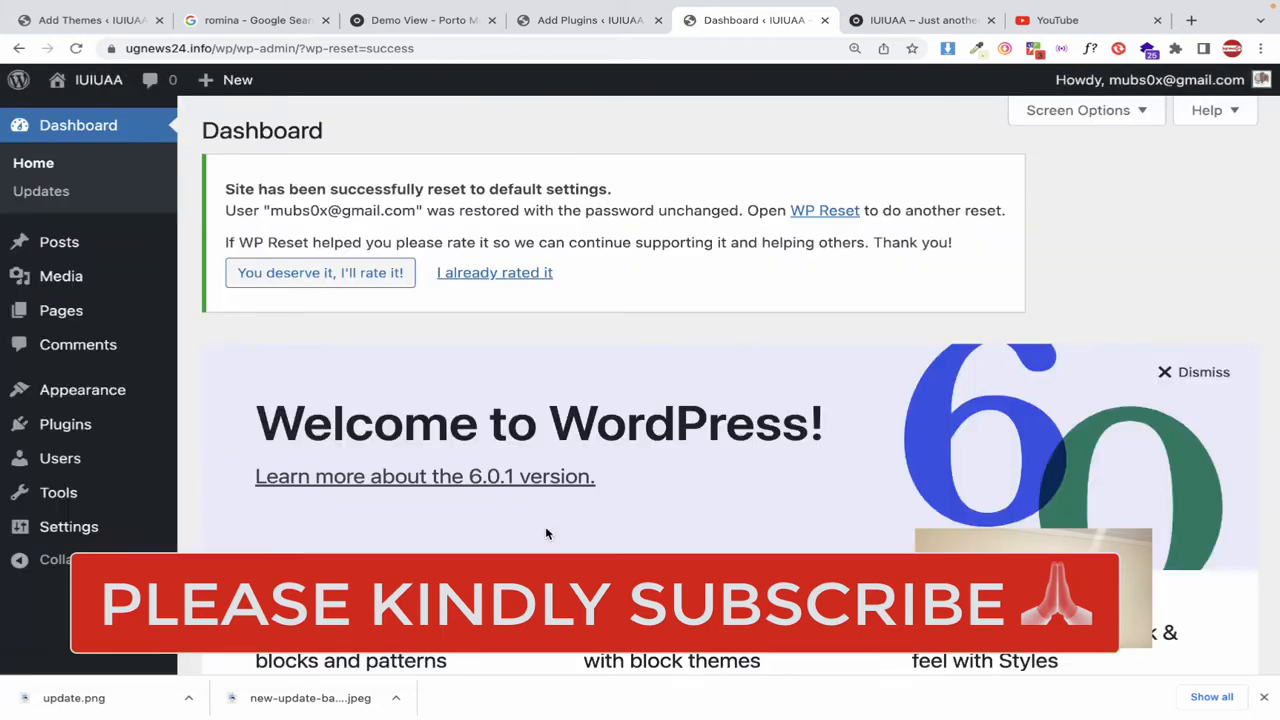
Step: Go to the site's front end and examine the home page and its default content after the reset
click(870, 24)
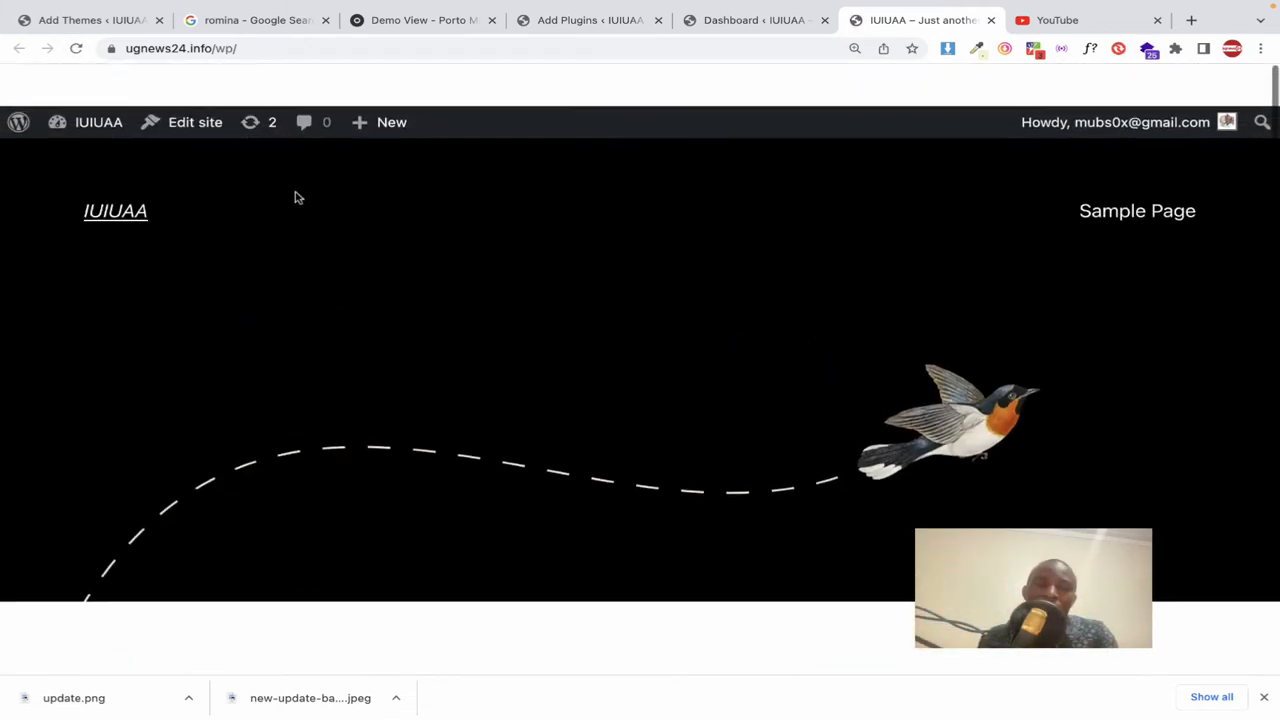
scroll(295, 197, down, 7)
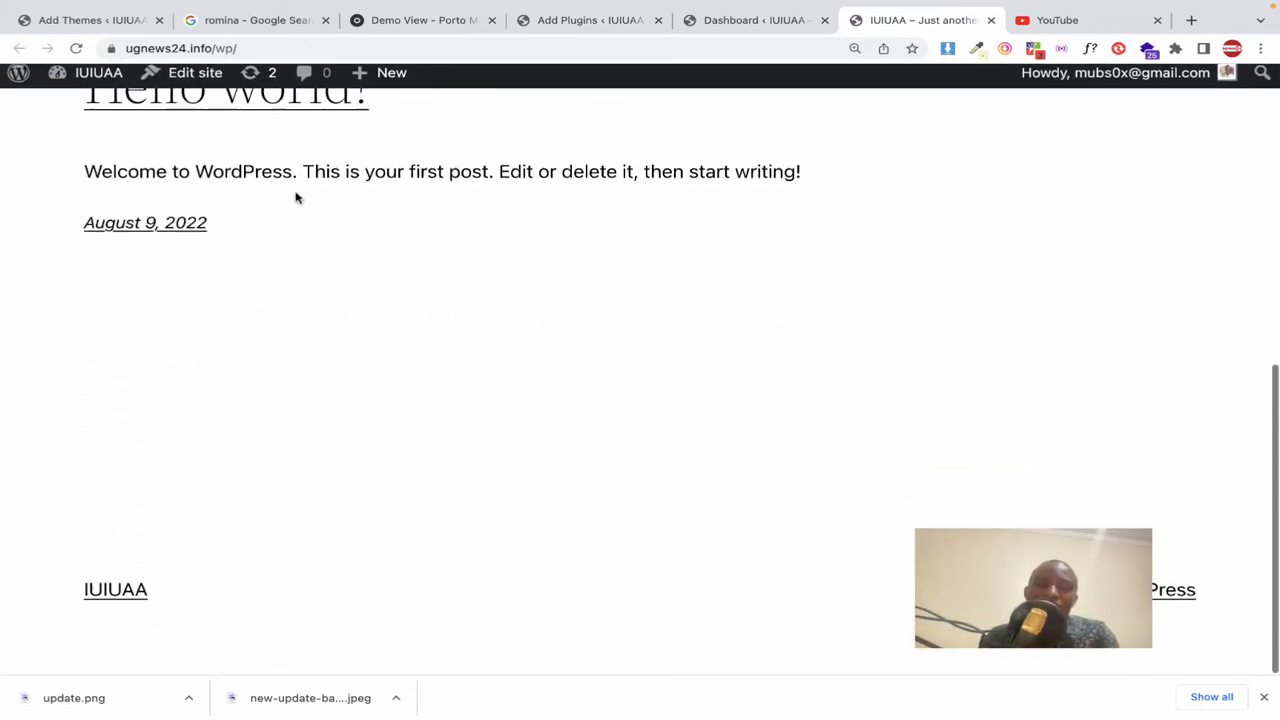
scroll(295, 197, up, 10)
click(130, 175)
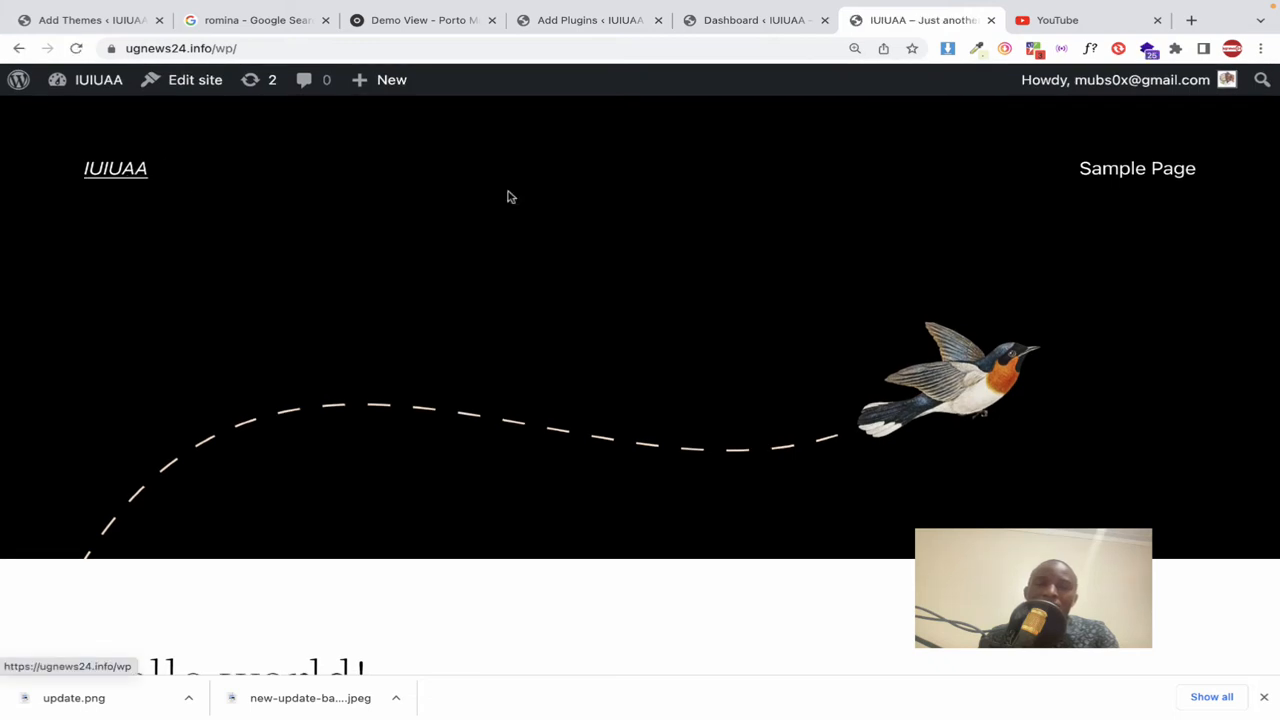
scroll(540, 215, down, 5)
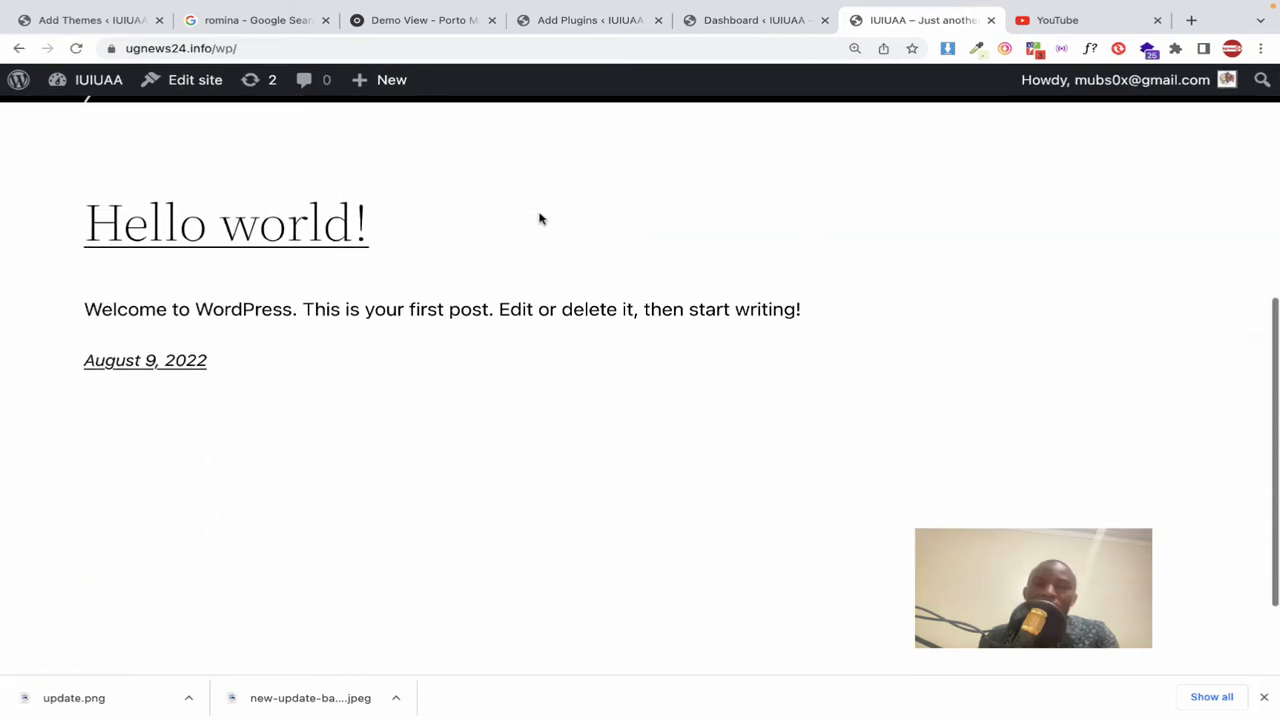
scroll(540, 218, down, 1)
scroll(540, 218, up, 2)
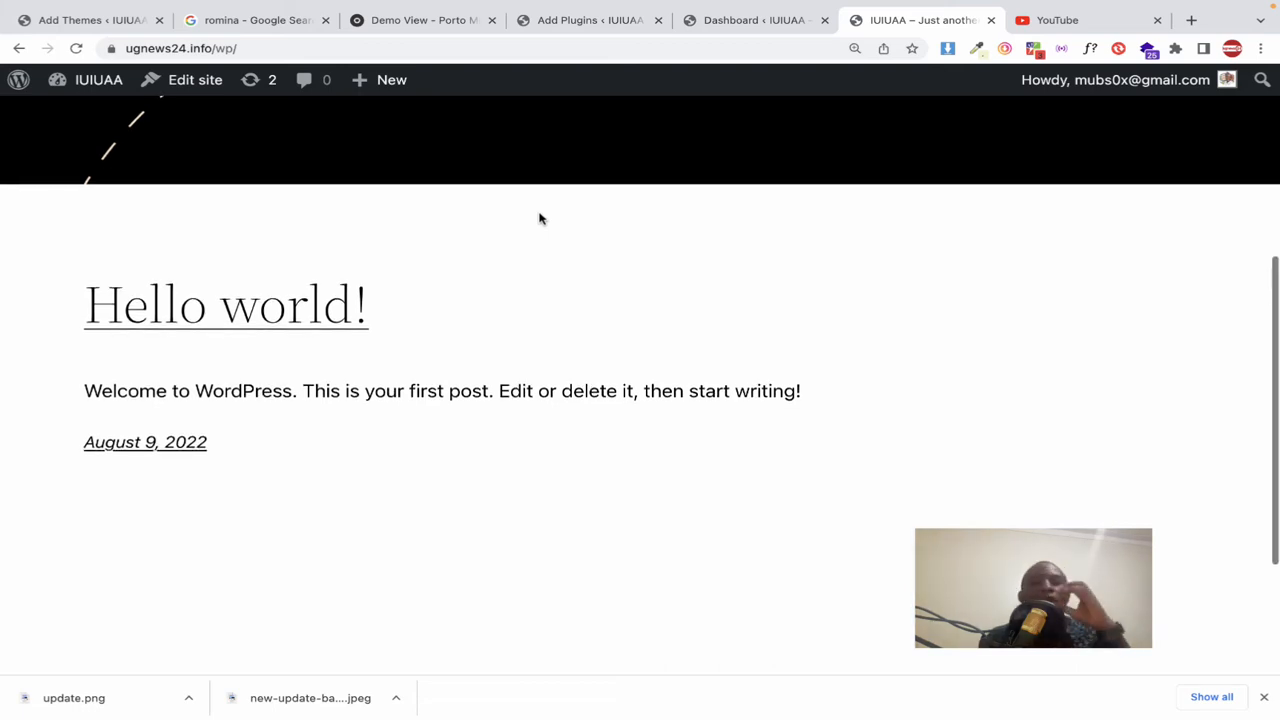
Step: Return to the WordPress dashboard and open the page of installed themes
click(757, 34)
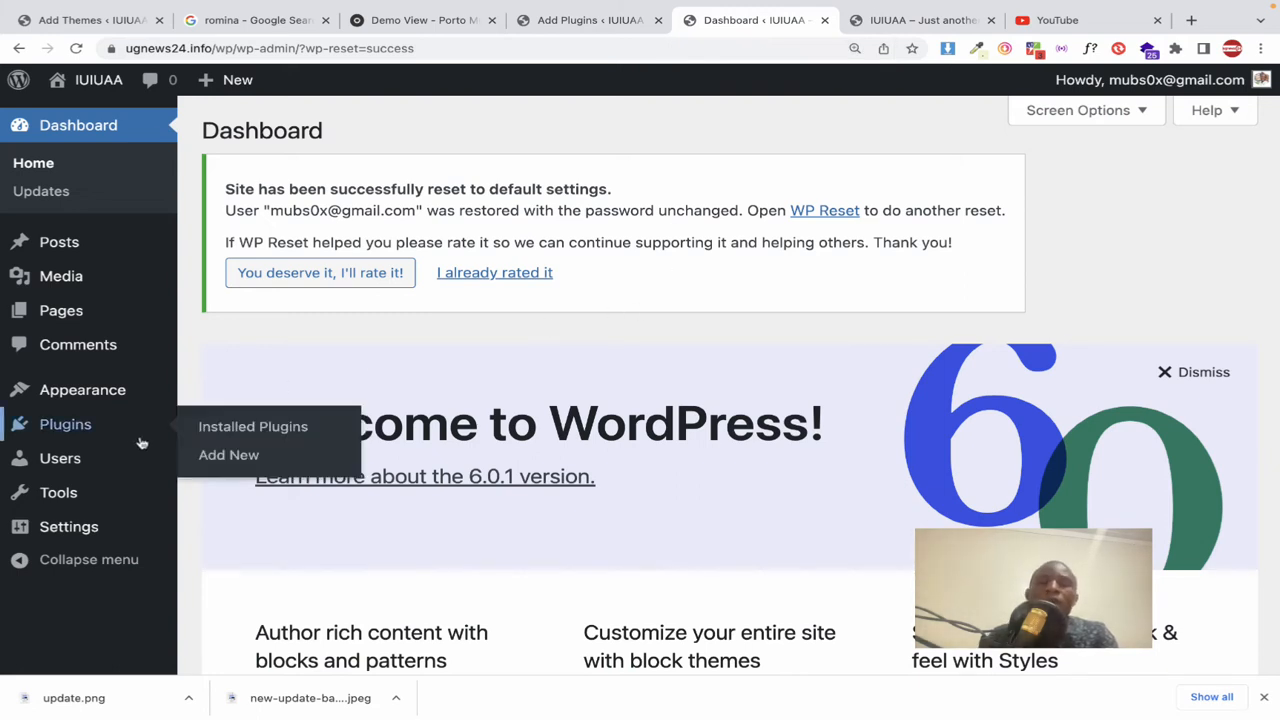
mouse_move(116, 403)
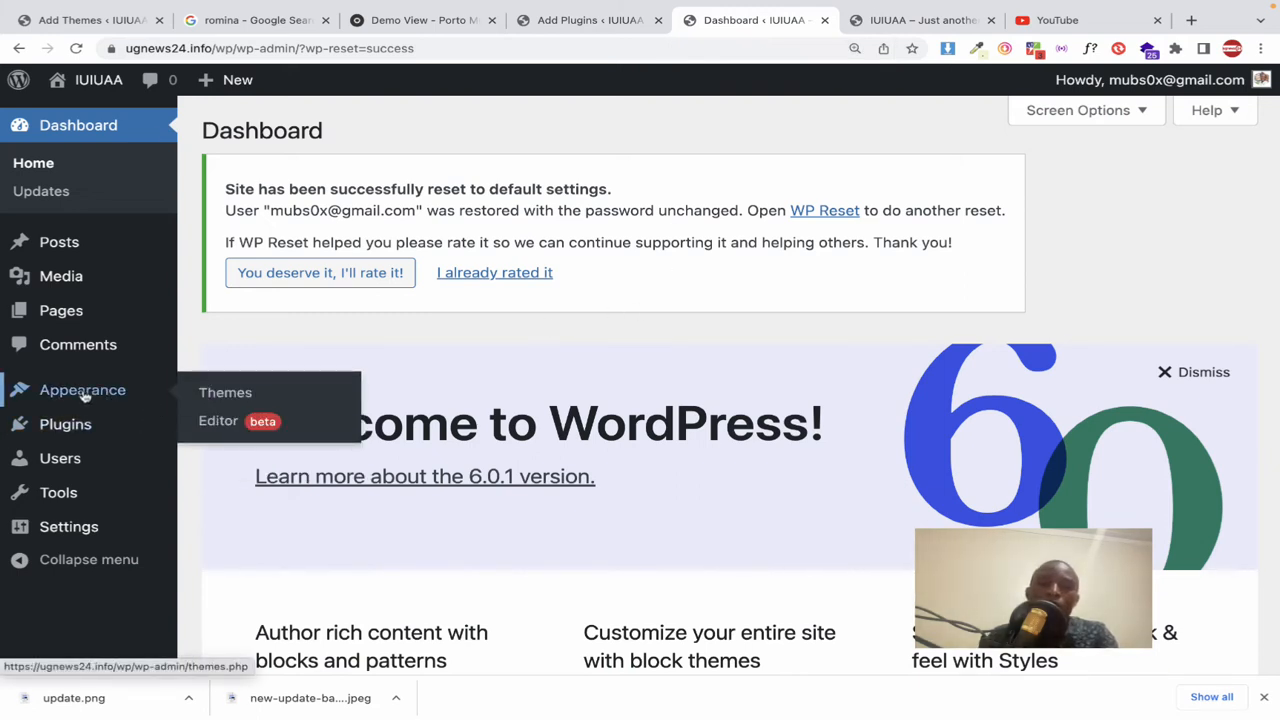
click(80, 398)
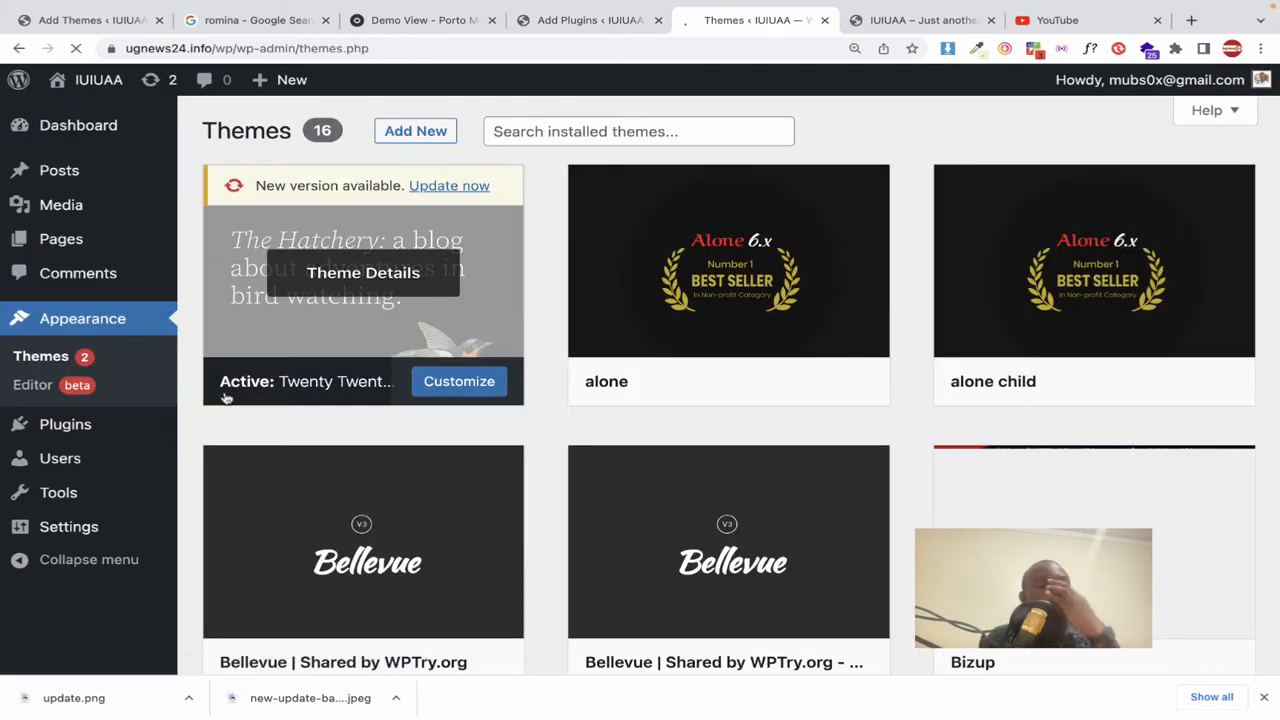
Step: Find the Porto Child theme among the installed themes, open its details, and delete it
scroll(226, 398, down, 6)
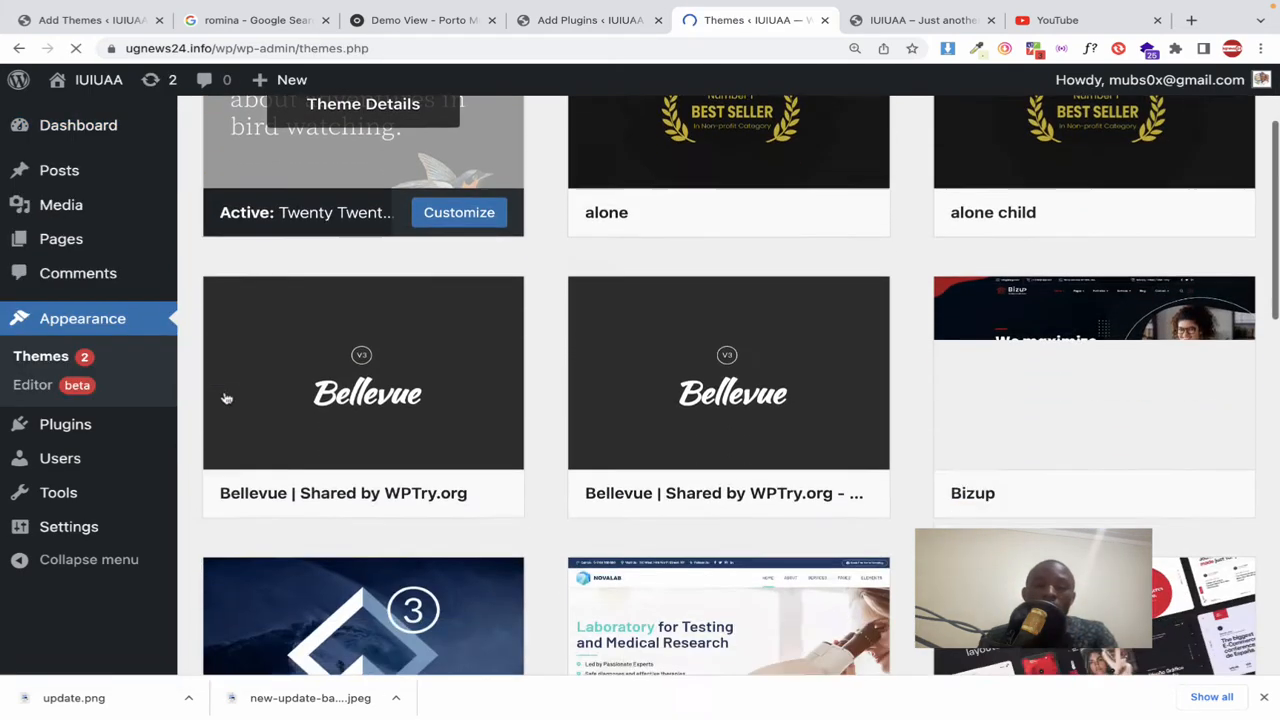
scroll(226, 398, up, 1)
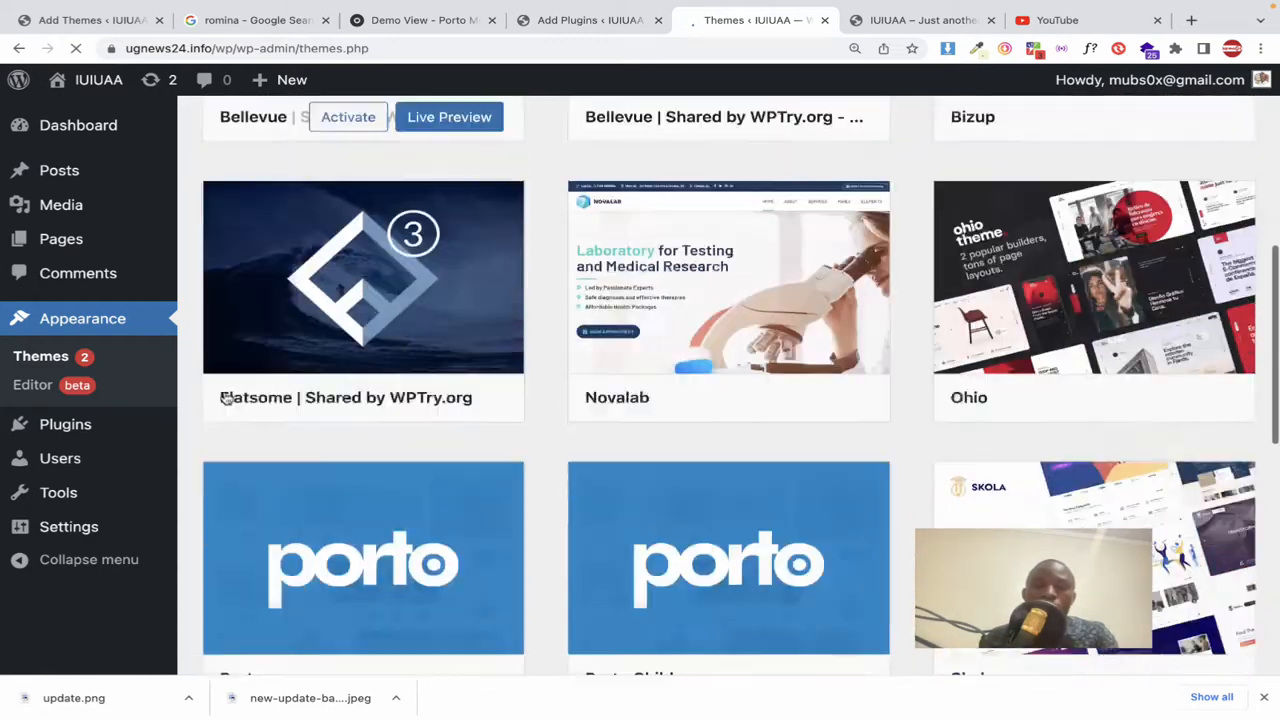
scroll(226, 398, down, 4)
scroll(225, 397, up, 1)
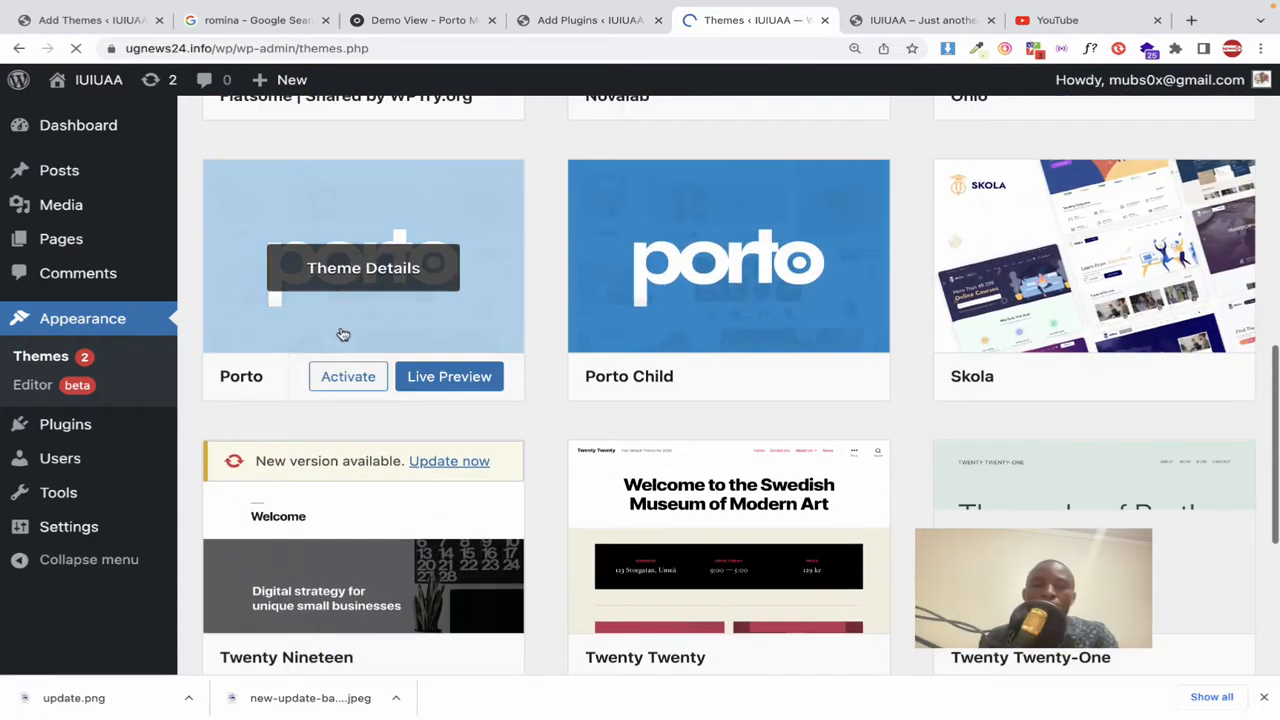
mouse_move(648, 336)
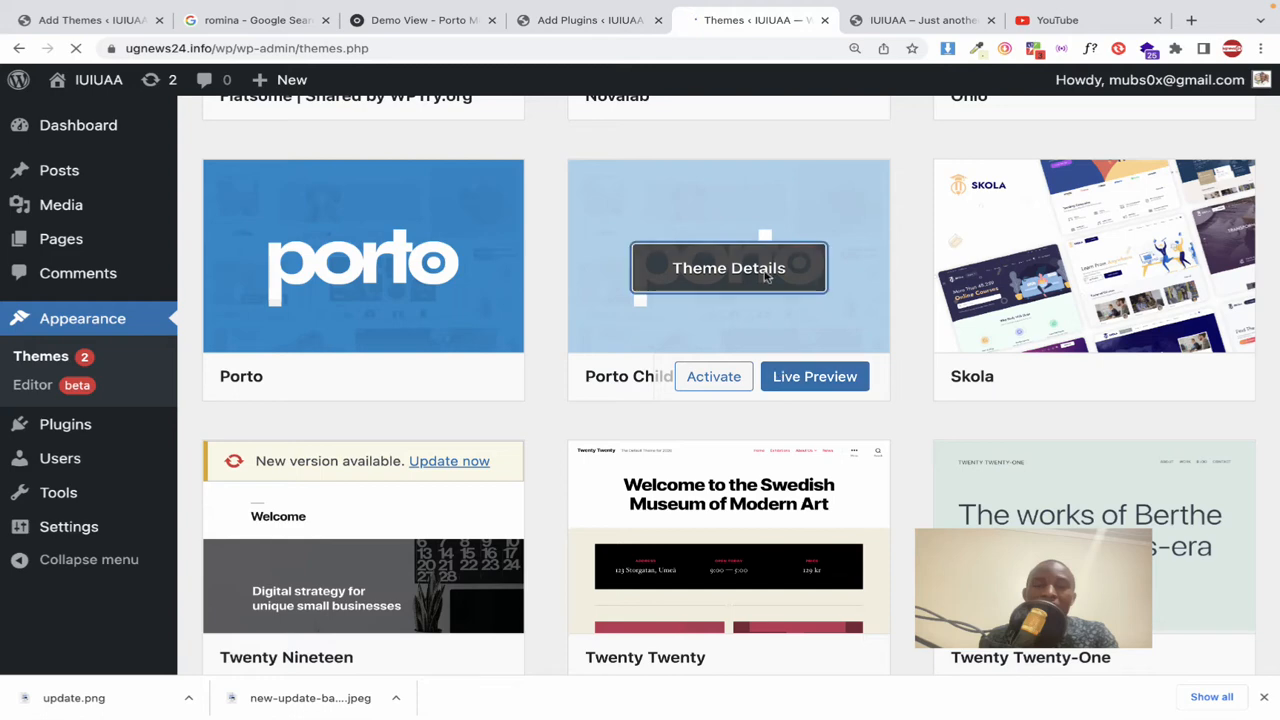
click(771, 310)
click(1192, 632)
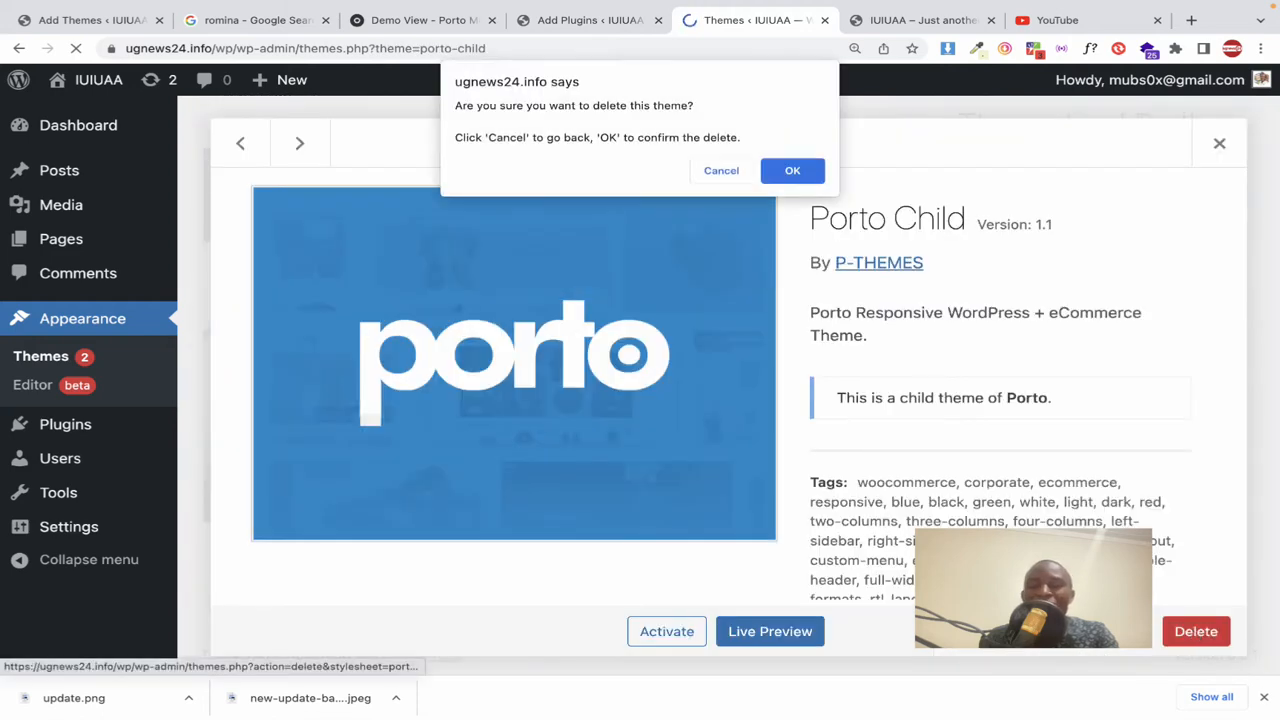
click(792, 170)
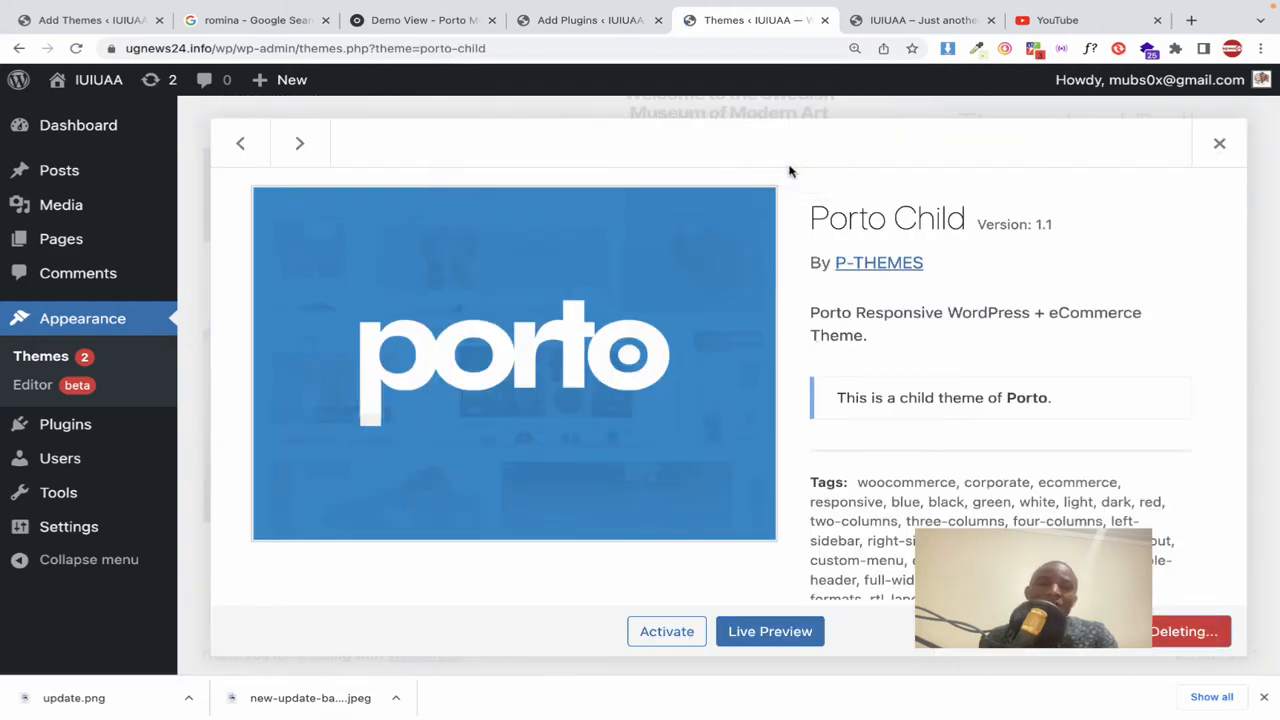
Step: Open the page for adding new themes, preview Twenty Twenty-One, and go back to the installed themes
scroll(697, 371, up, 7)
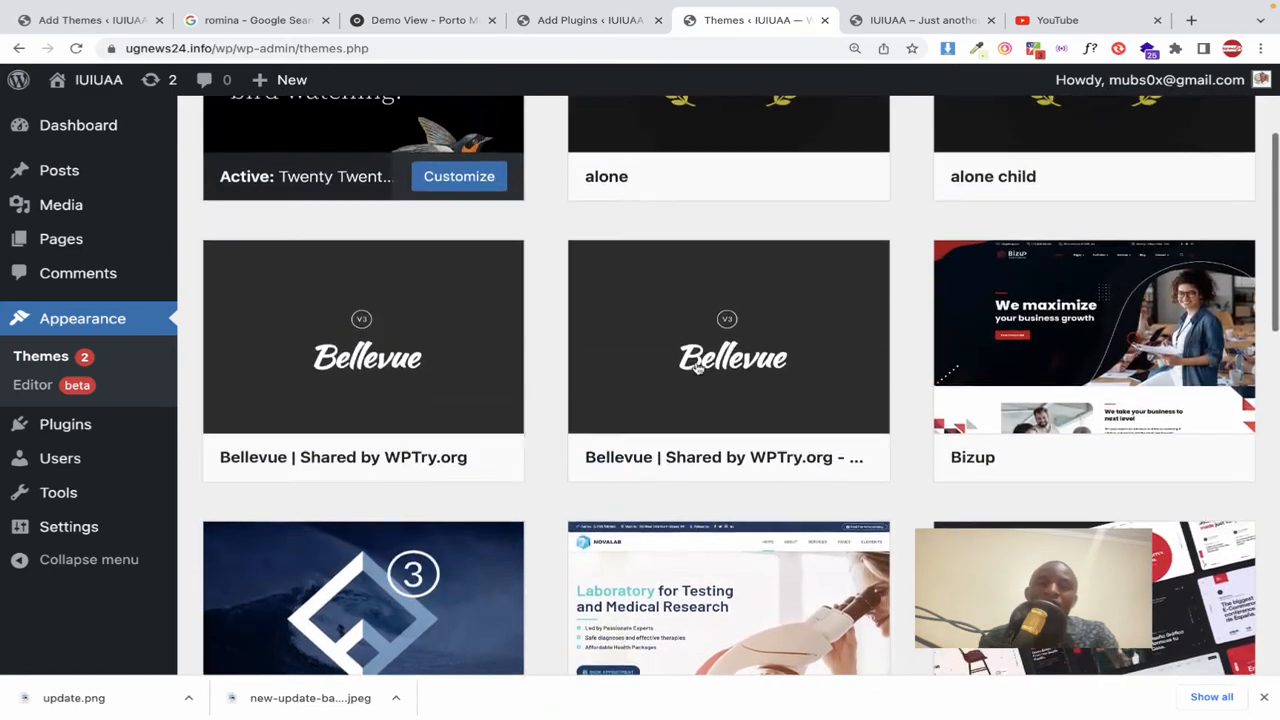
scroll(697, 371, up, 2)
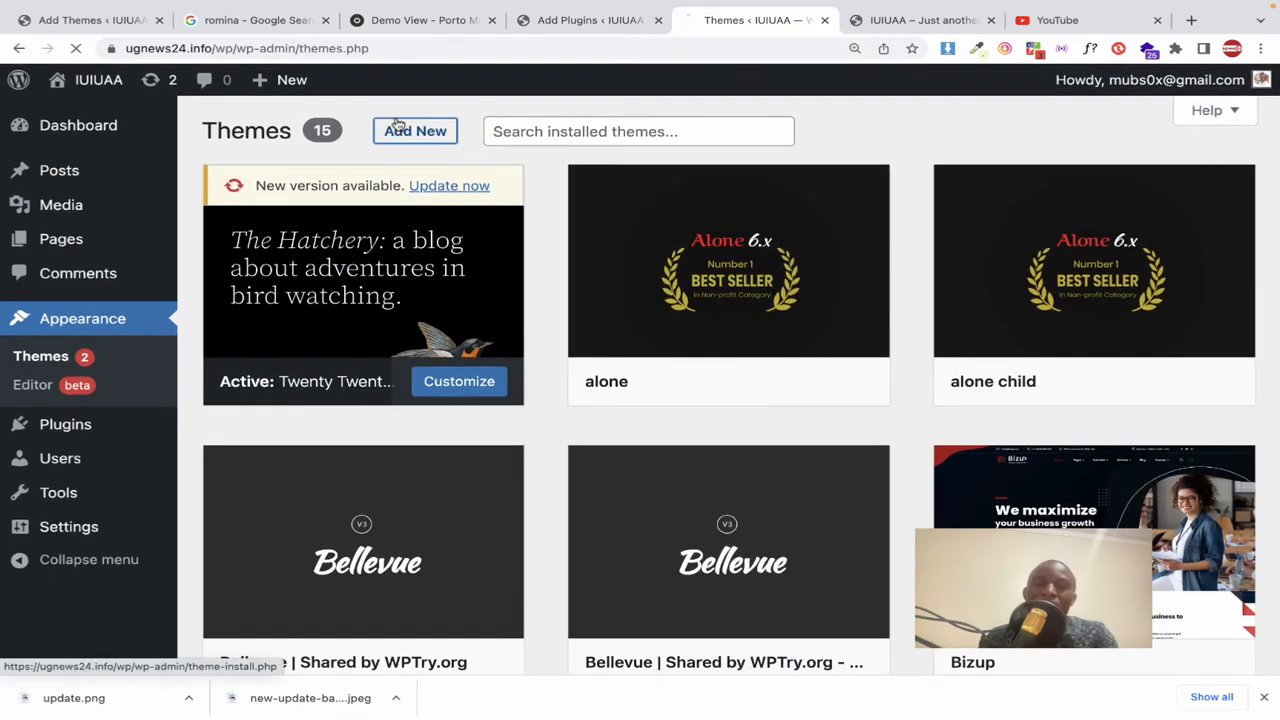
click(400, 128)
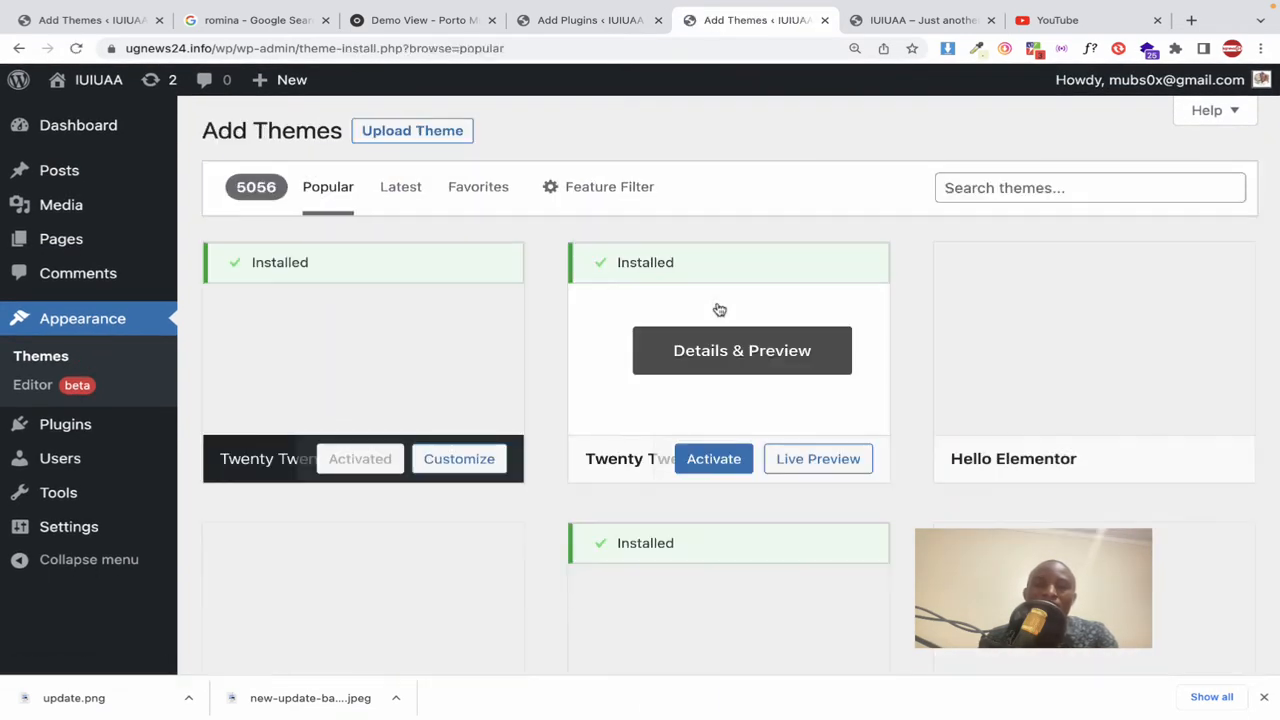
click(703, 397)
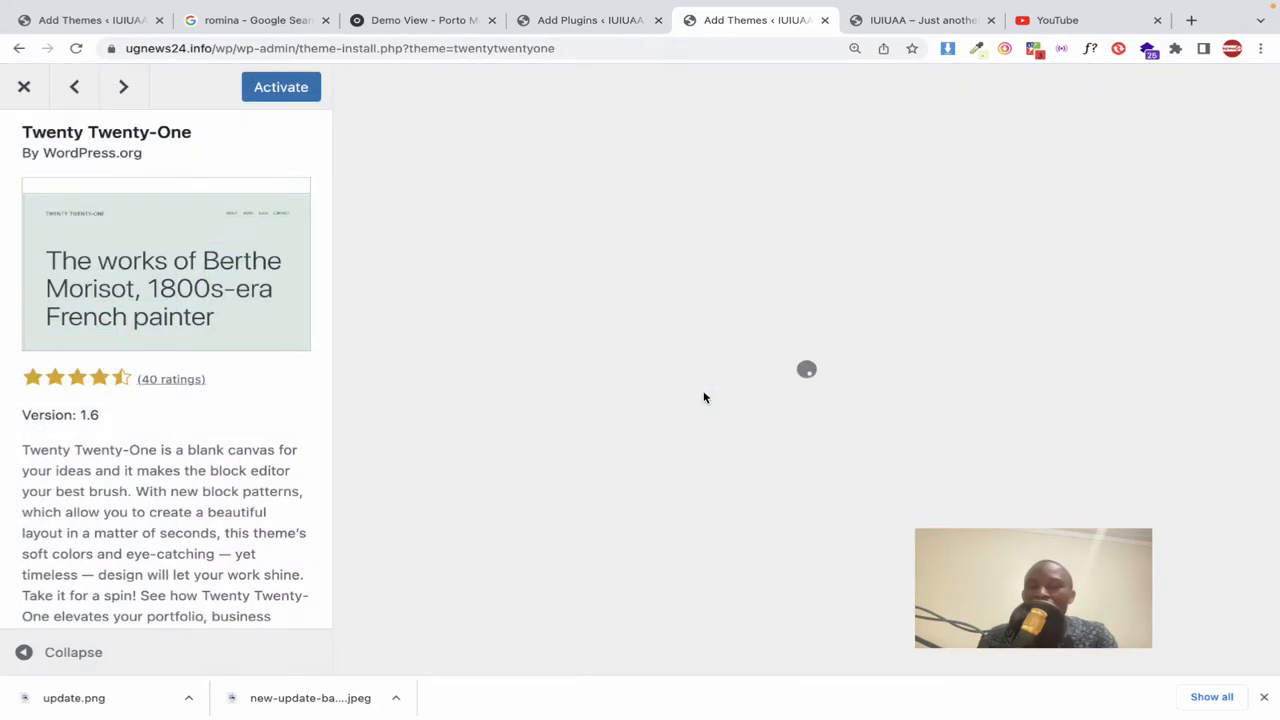
key(Escape)
scroll(510, 387, left, 5)
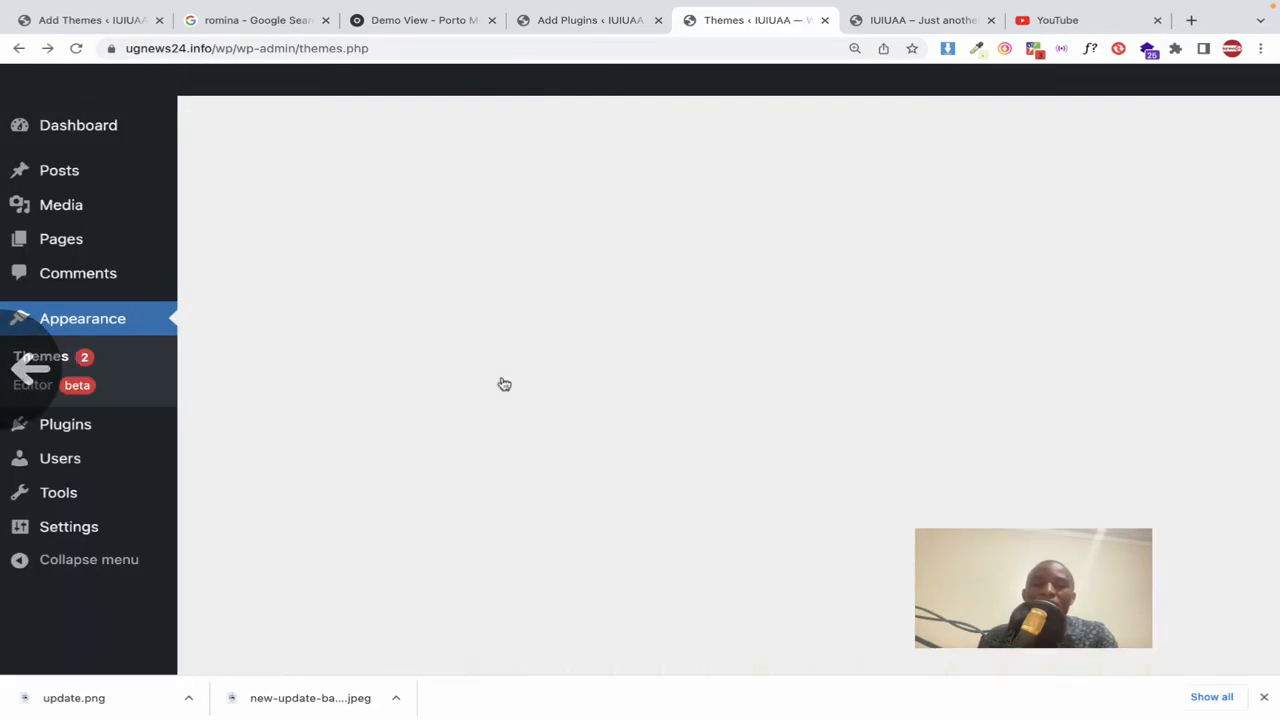
Step: Look through the list of installed themes and reopen the Themes page
scroll(555, 318, down, 3)
scroll(555, 318, down, 7)
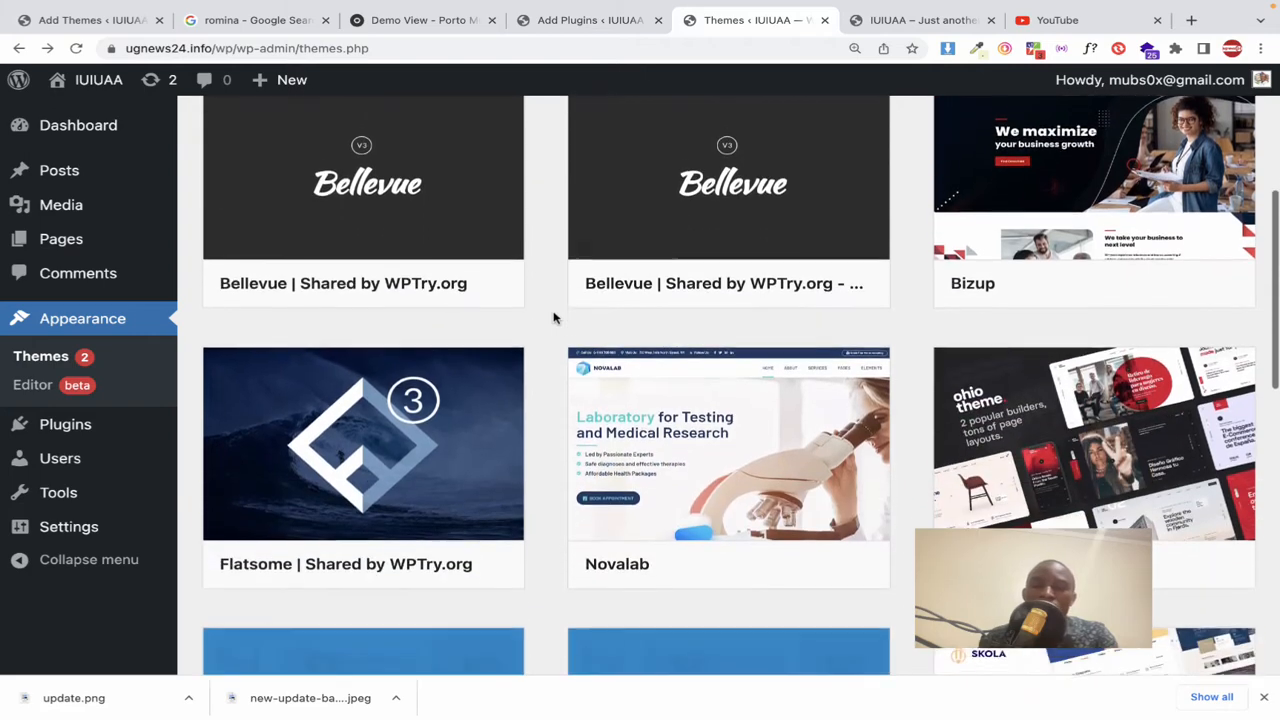
scroll(555, 318, down, 5)
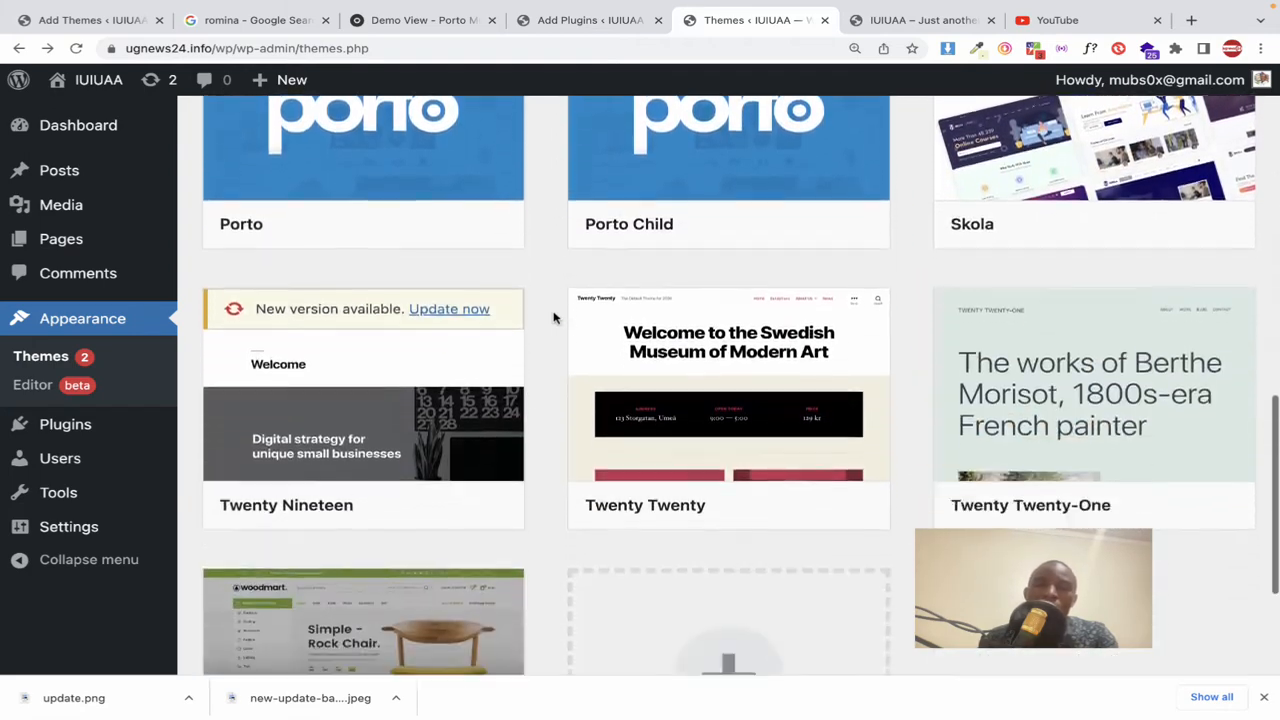
scroll(555, 318, up, 6)
scroll(555, 318, up, 3)
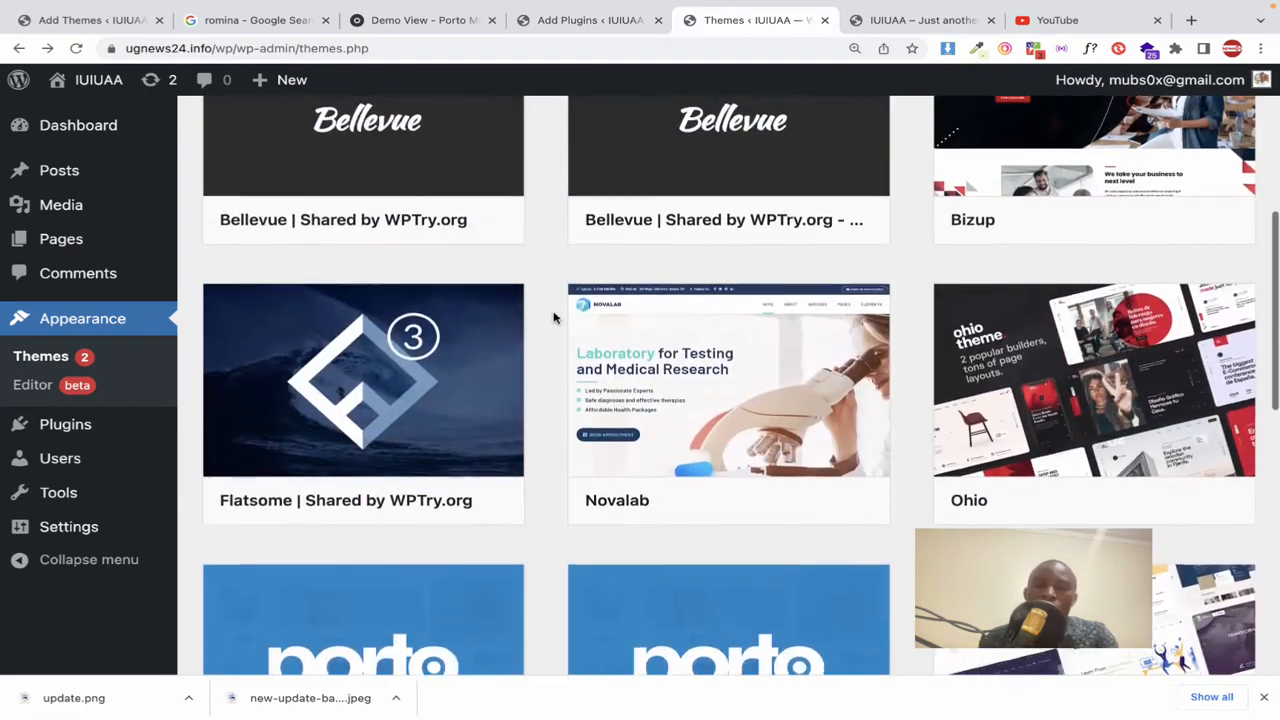
click(141, 331)
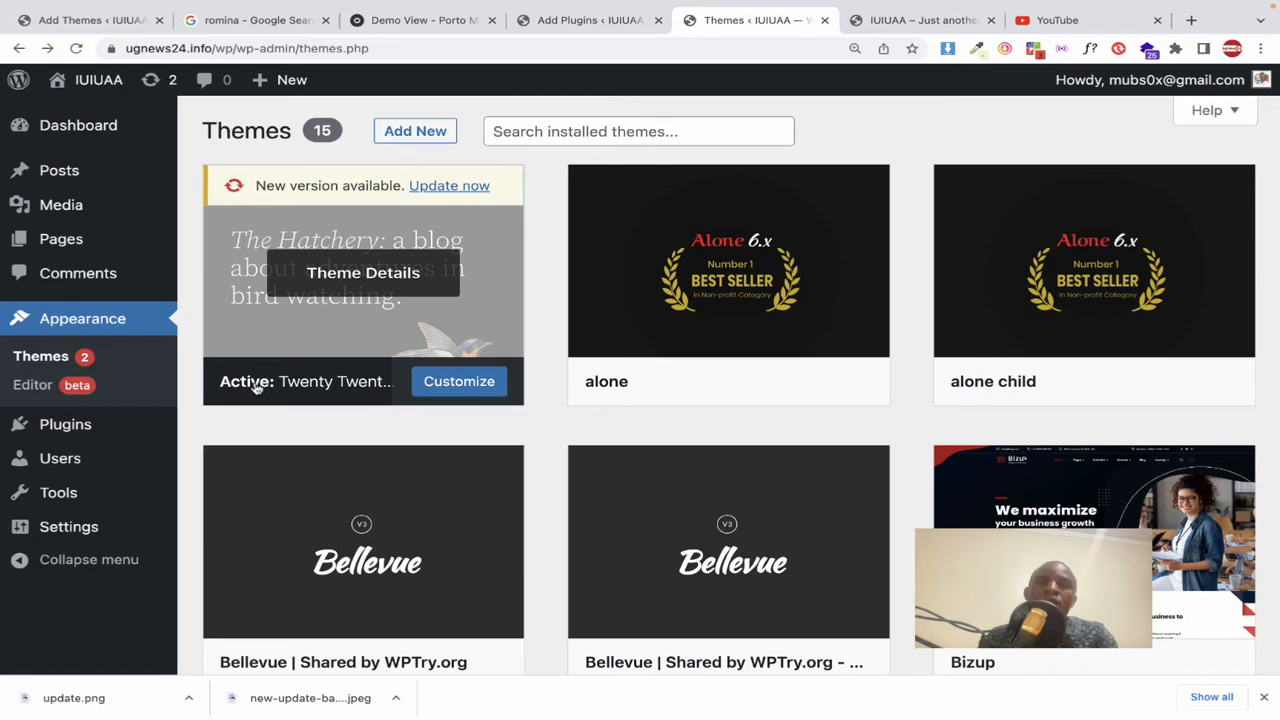
key(ctrl+Left)
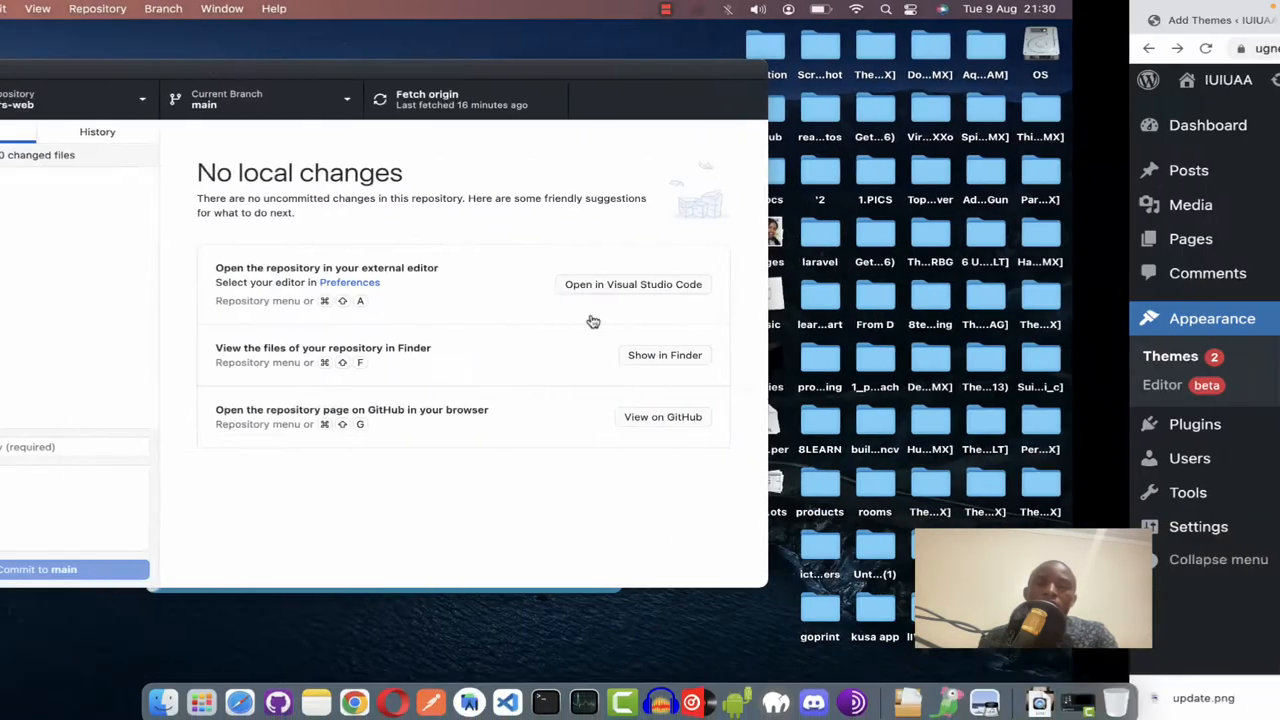
key(ctrl+Right)
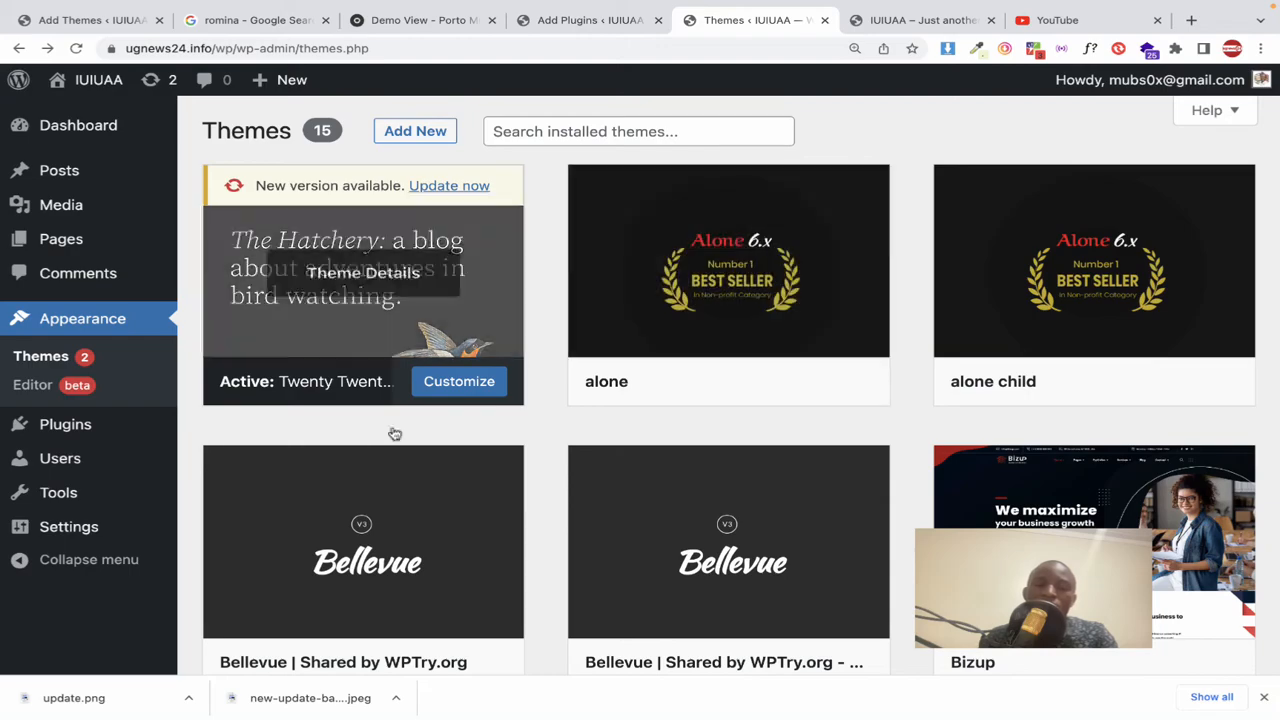
Step: Switch to Finder and search the whole Mac for files matching "porto"
key(ctrl+Left)
key(ctrl+Left)
key(ctrl+Right)
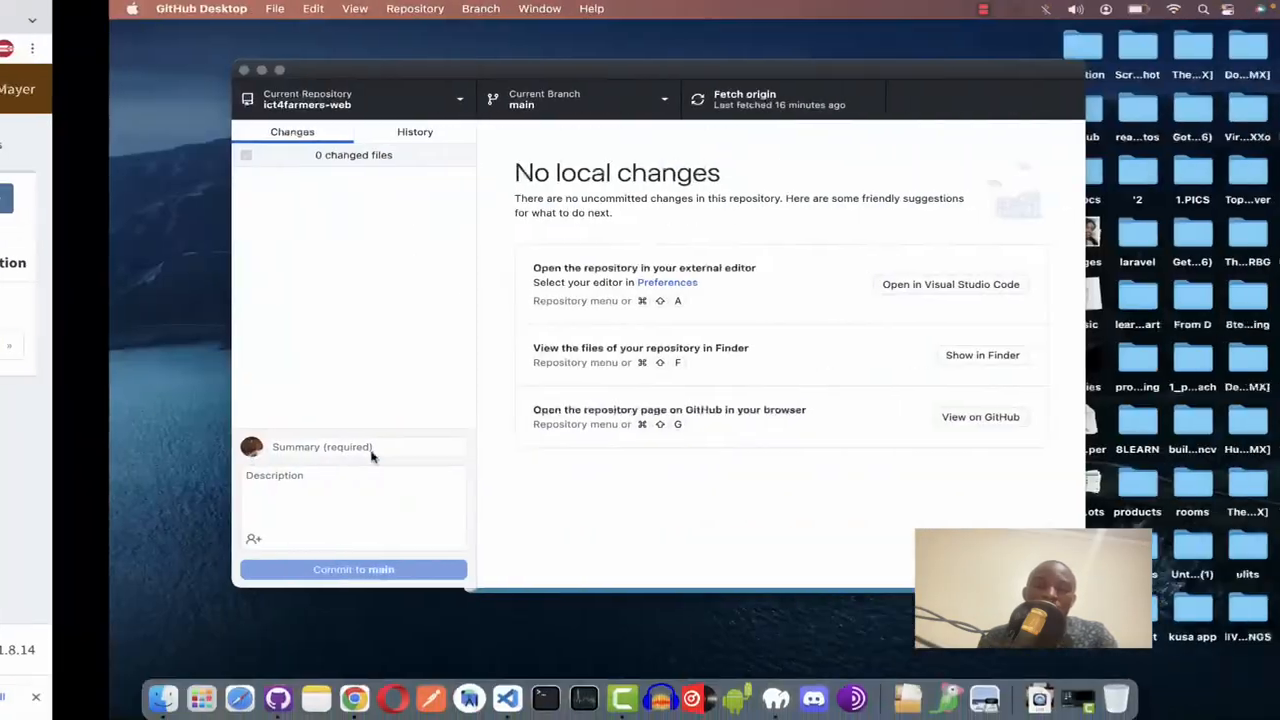
click(163, 693)
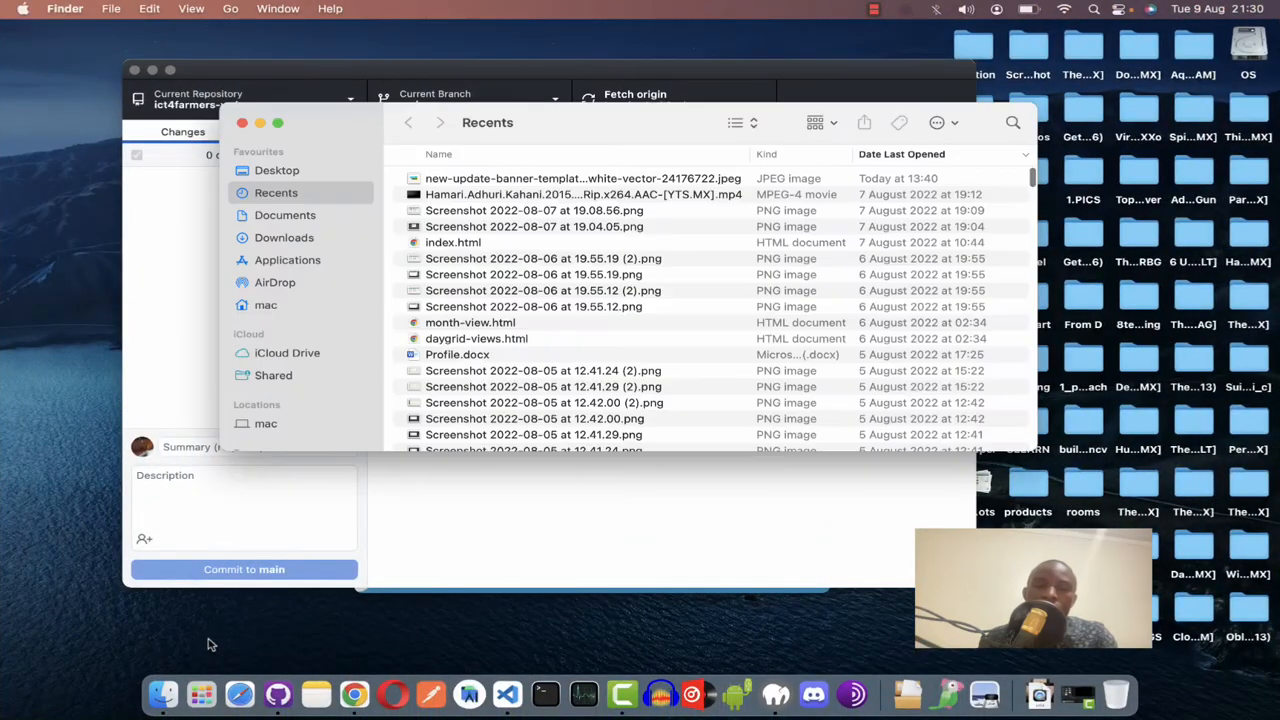
click(1012, 122)
text(porto)
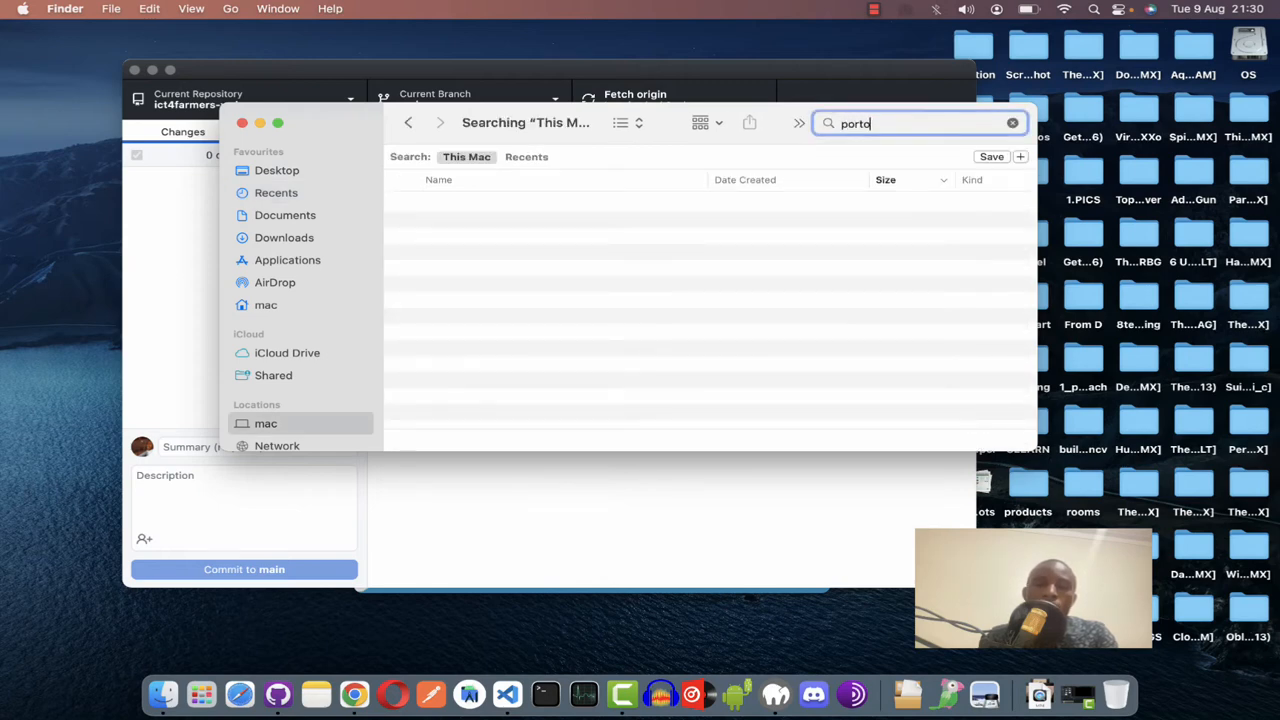
text( th)
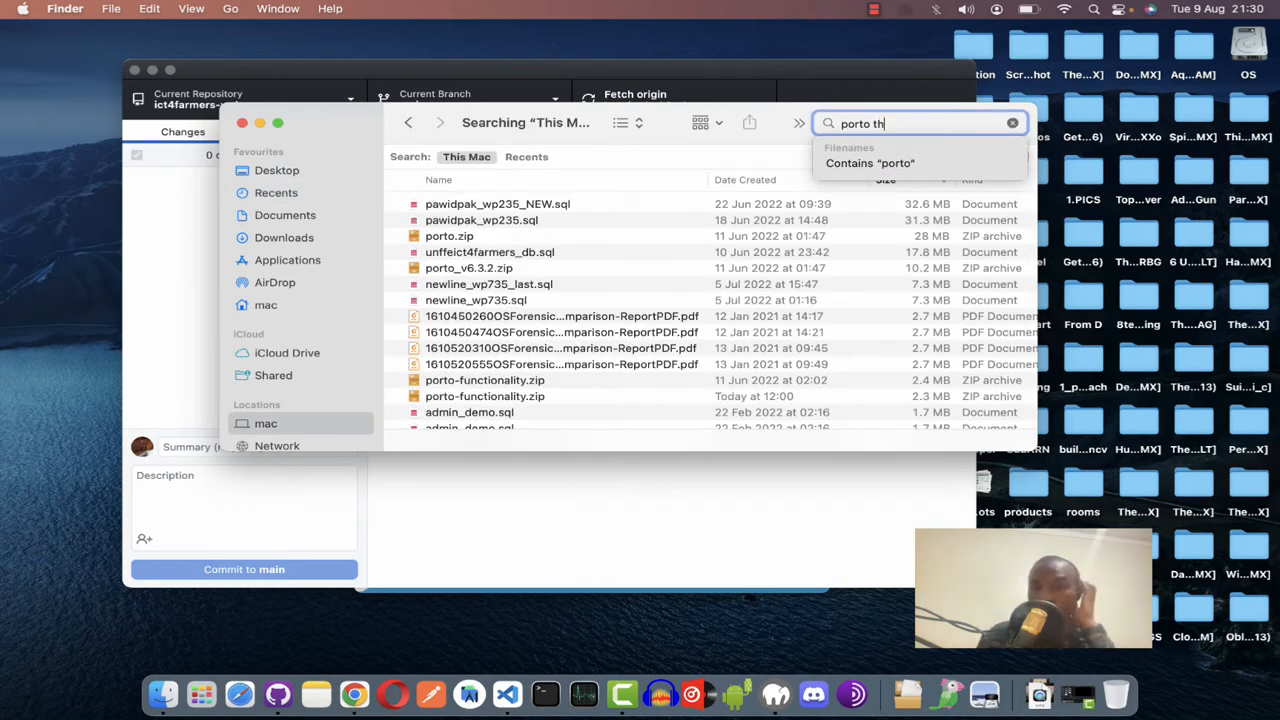
key(BackSpace)
key(BackSpace)
key(BackSpace)
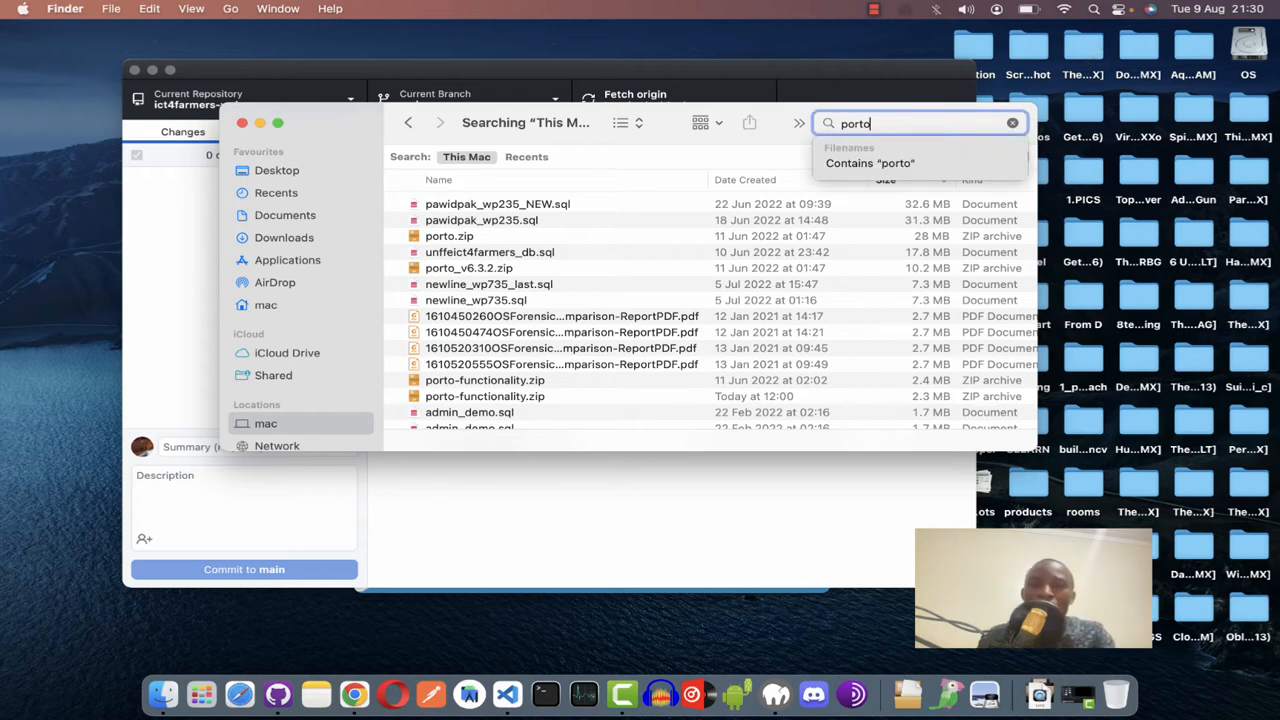
key(Return)
Step: Point out the porto.zip theme archive and the porto-functionality.zip archive among the found files
click(493, 237)
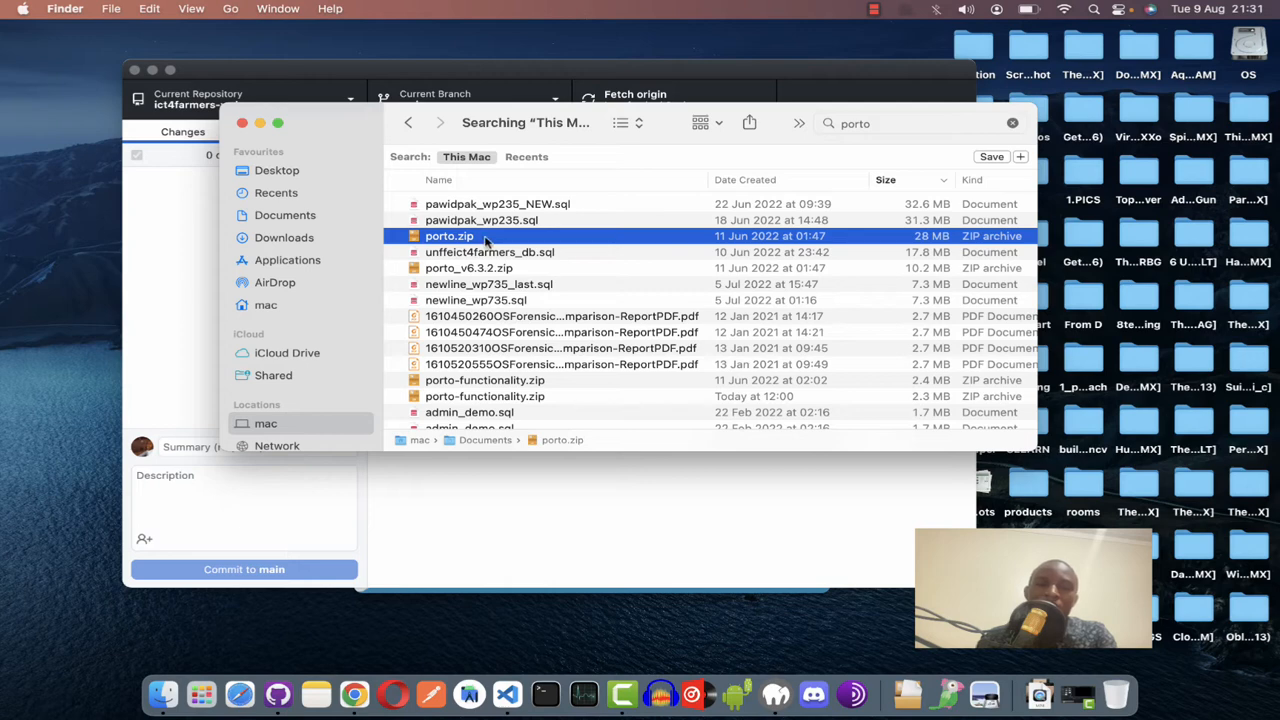
click(497, 382)
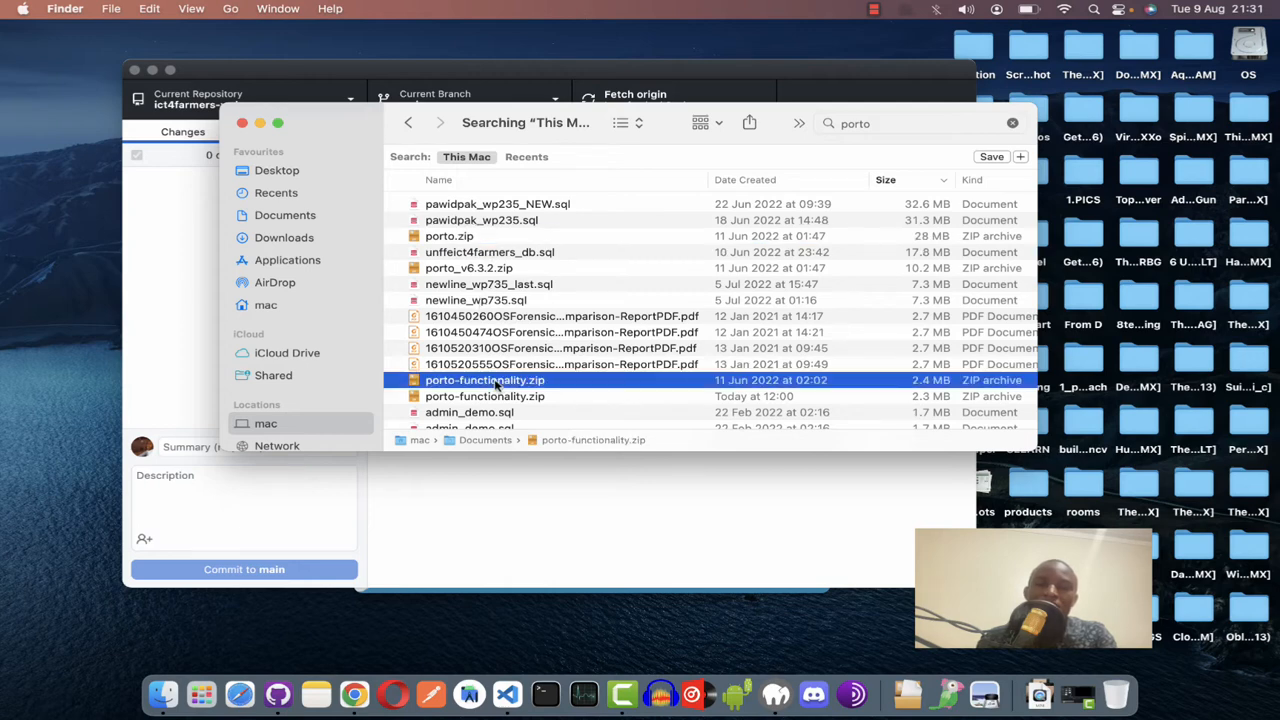
click(470, 237)
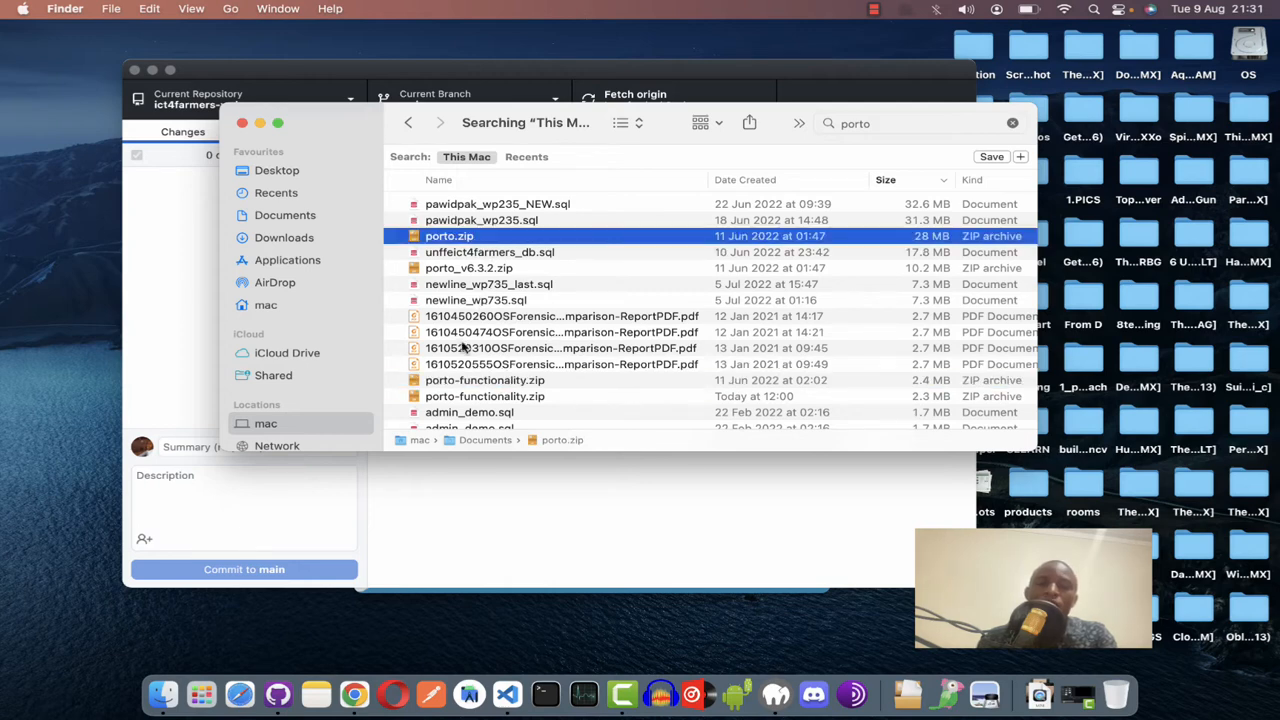
click(474, 384)
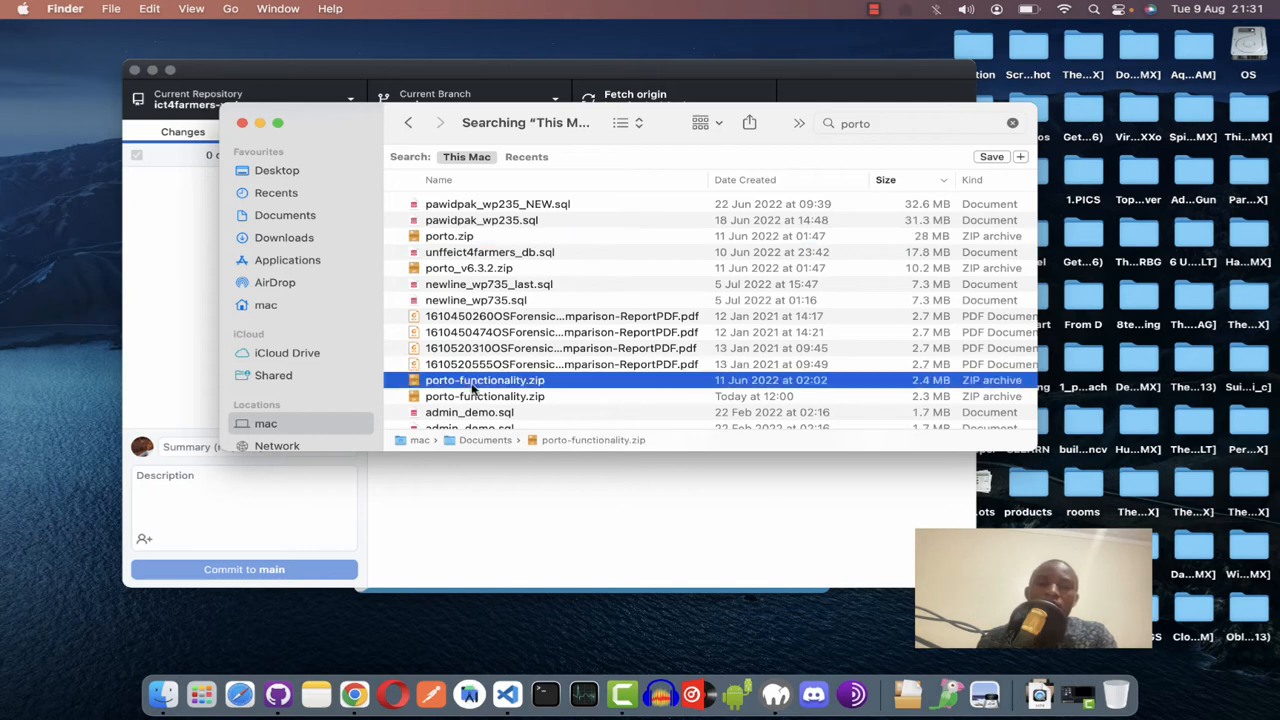
click(474, 237)
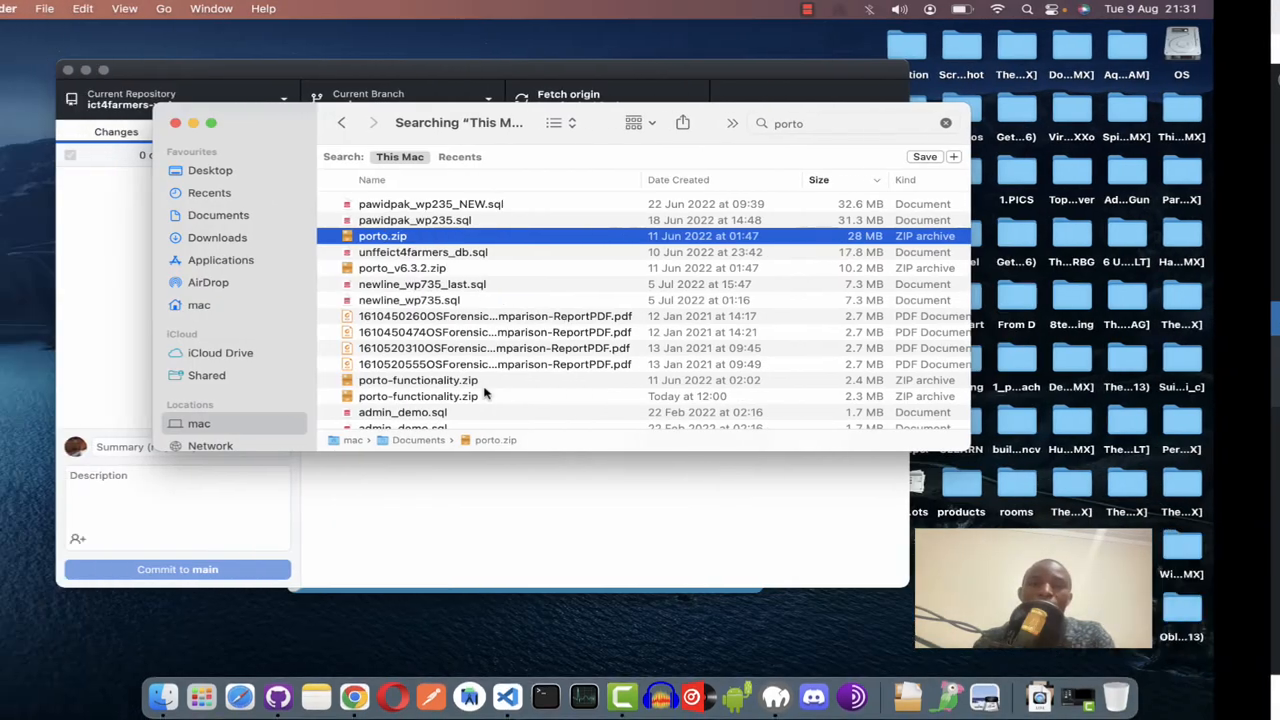
Step: Return to the WordPress dashboard in the browser and open the upload form for adding a new theme
key(ctrl+Right)
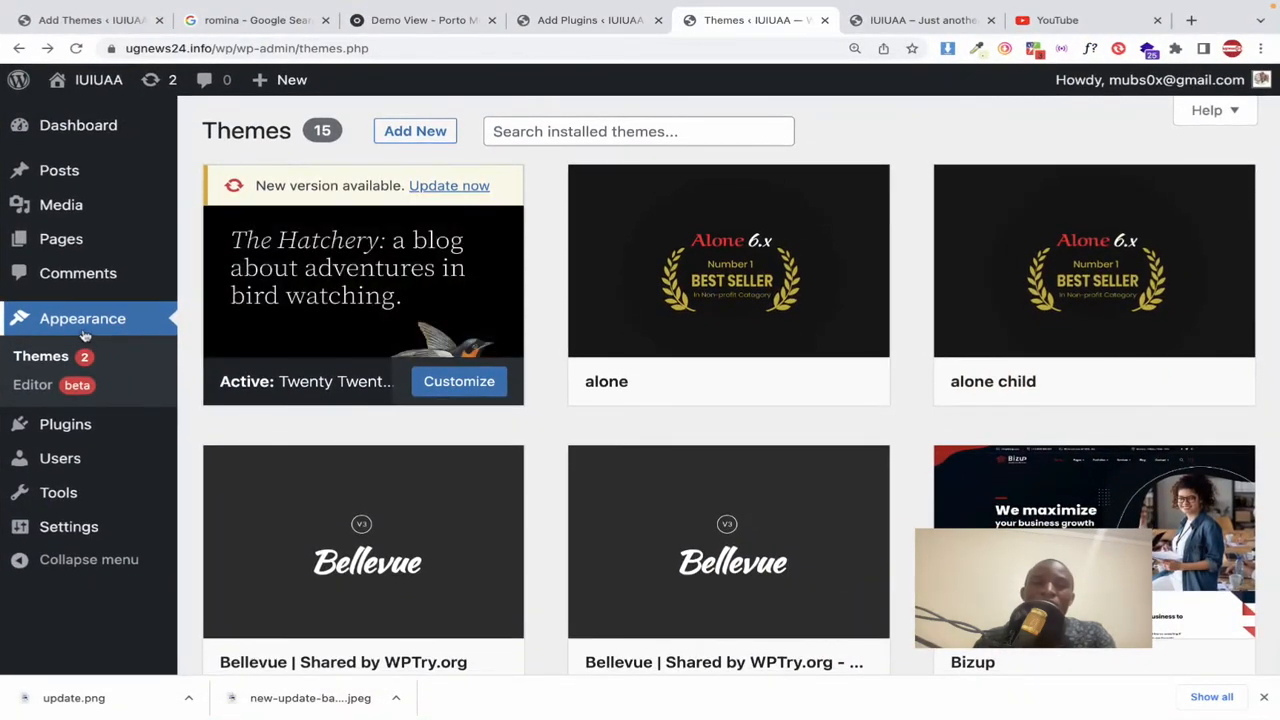
click(413, 135)
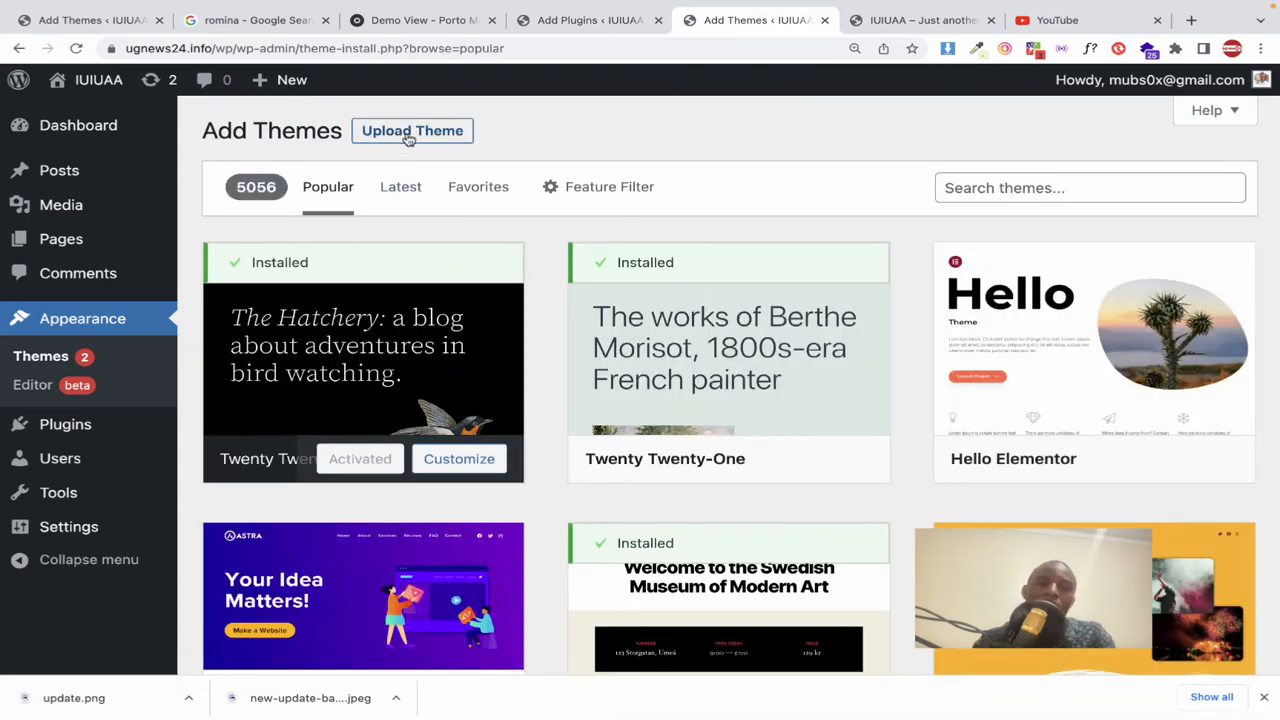
click(409, 138)
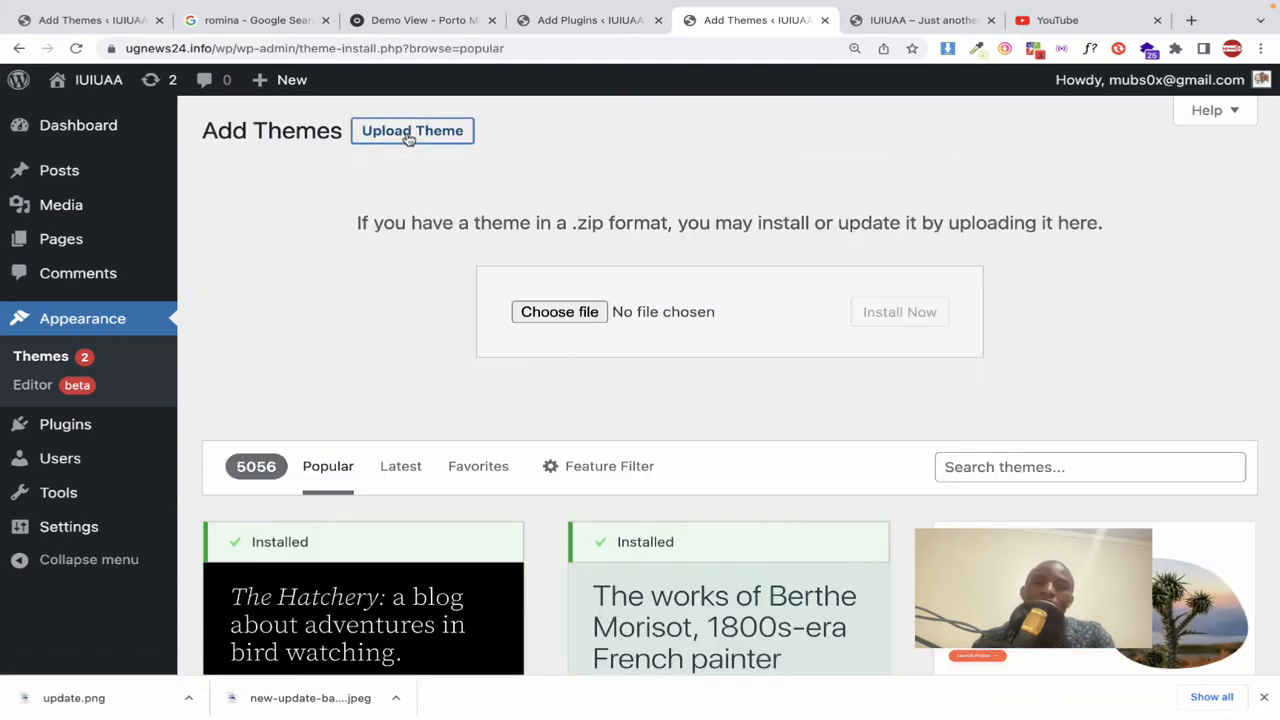
Step: Search for "porto" while choosing the theme file to upload, select porto.zip, and cancel the file selection
click(570, 315)
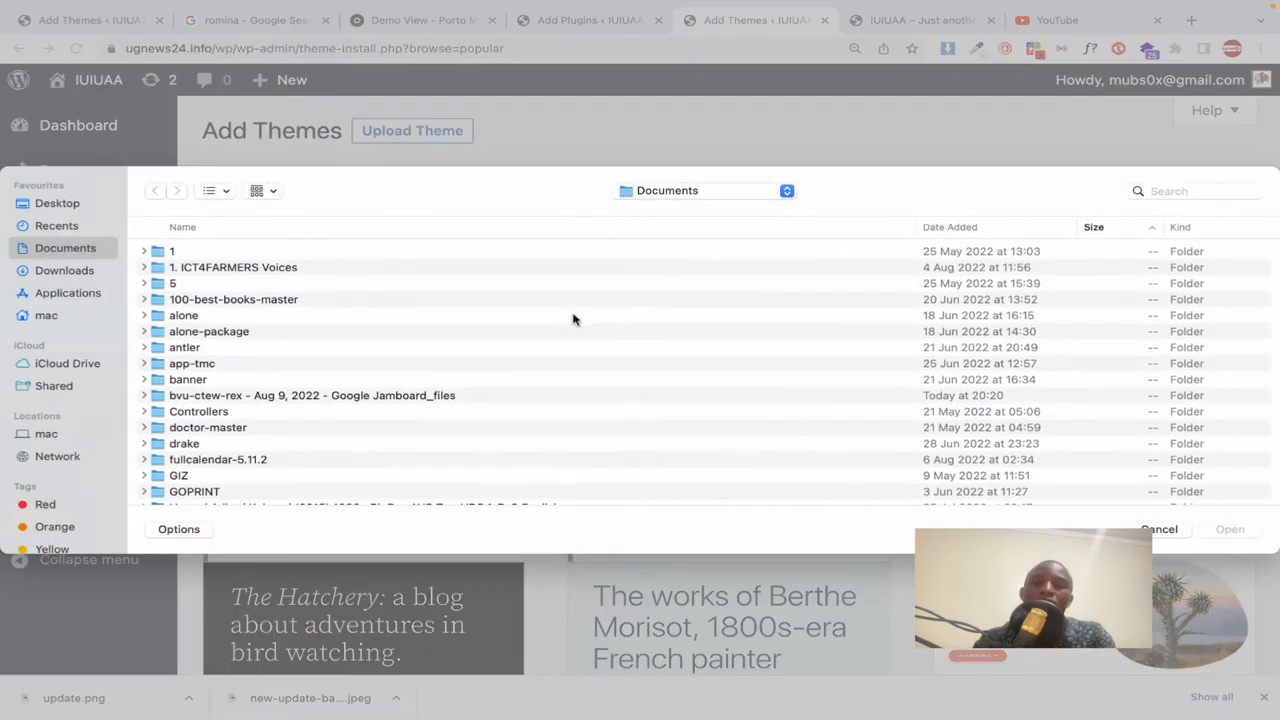
scroll(425, 493, down, 15)
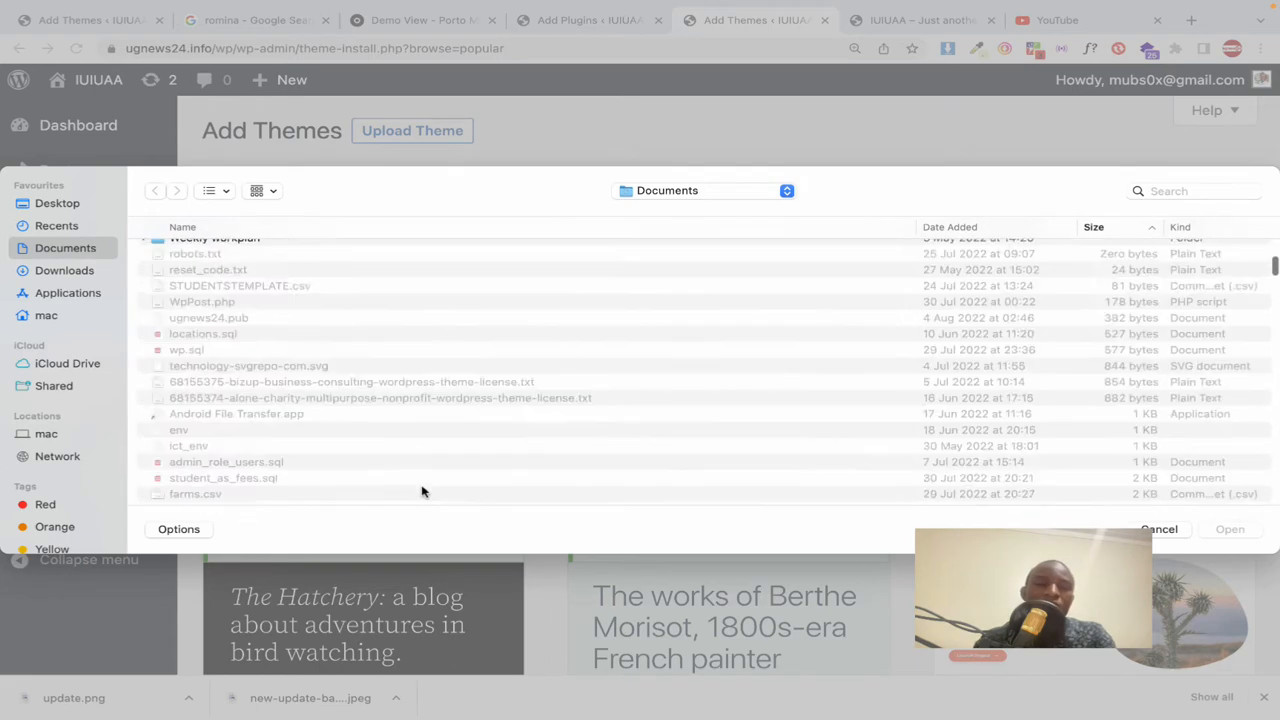
click(1180, 190)
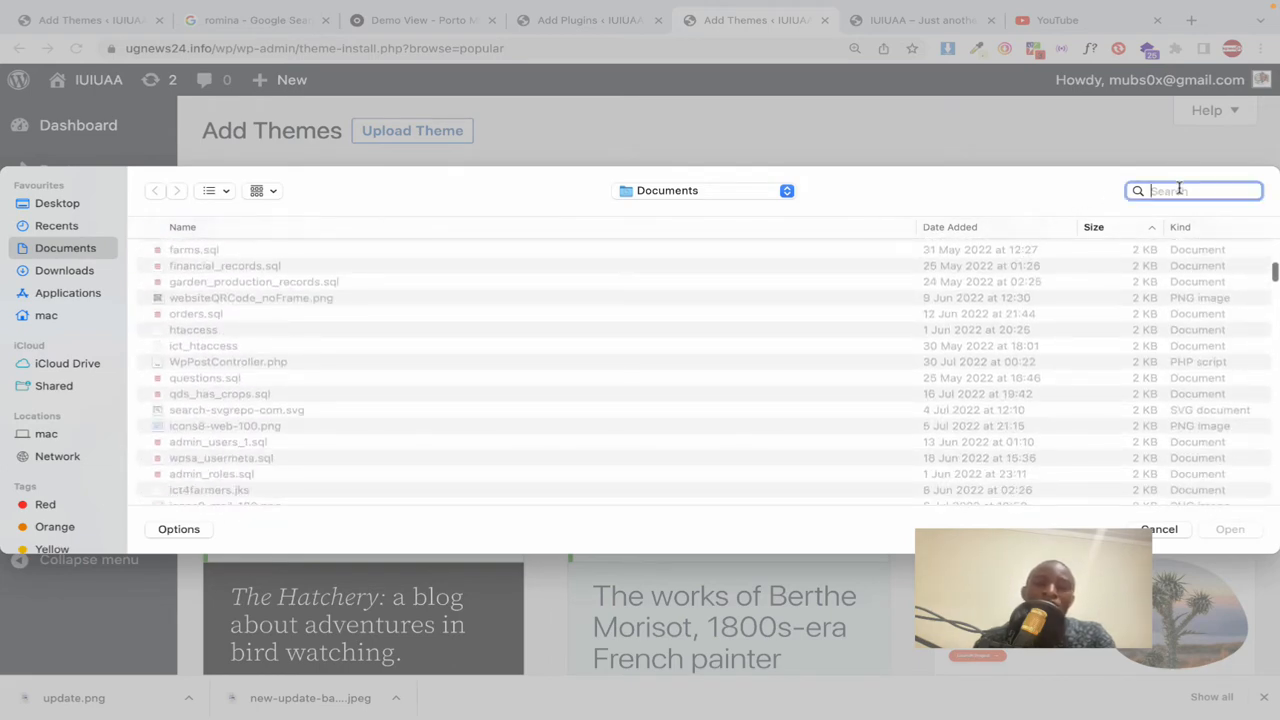
text(pro)
key(BackSpace)
key(BackSpace)
text(ot)
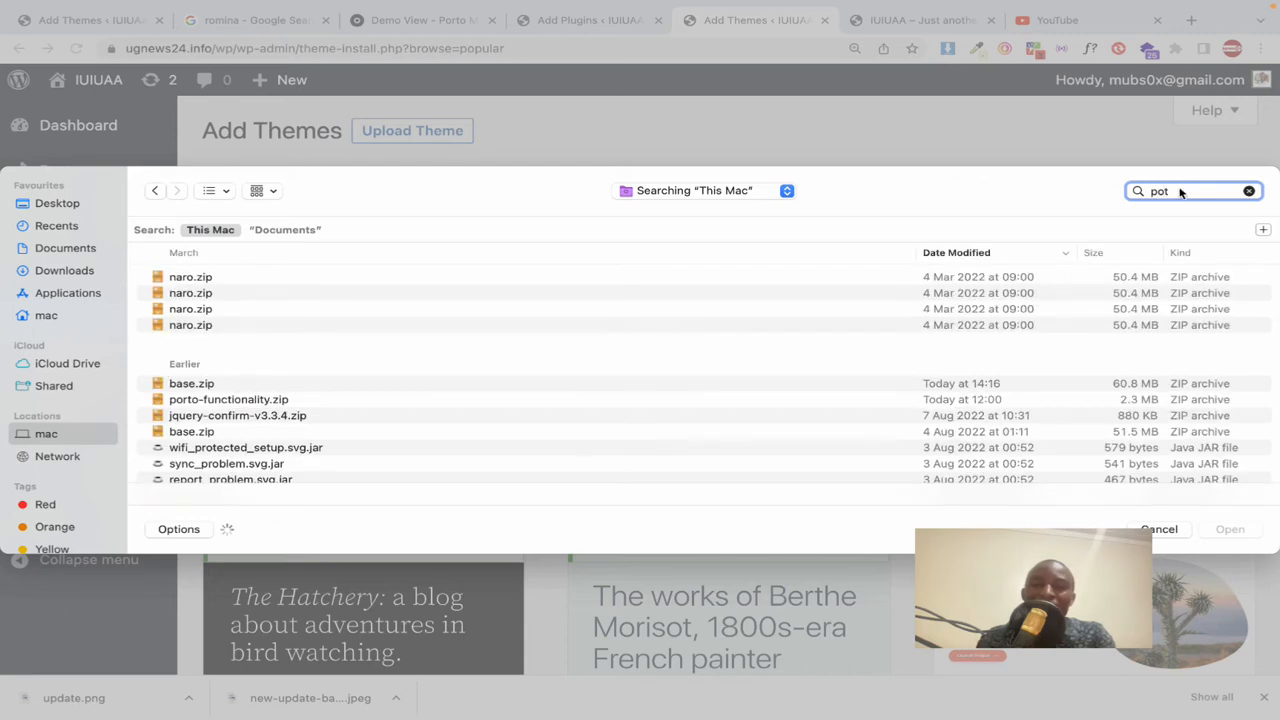
key(BackSpace)
text(r)
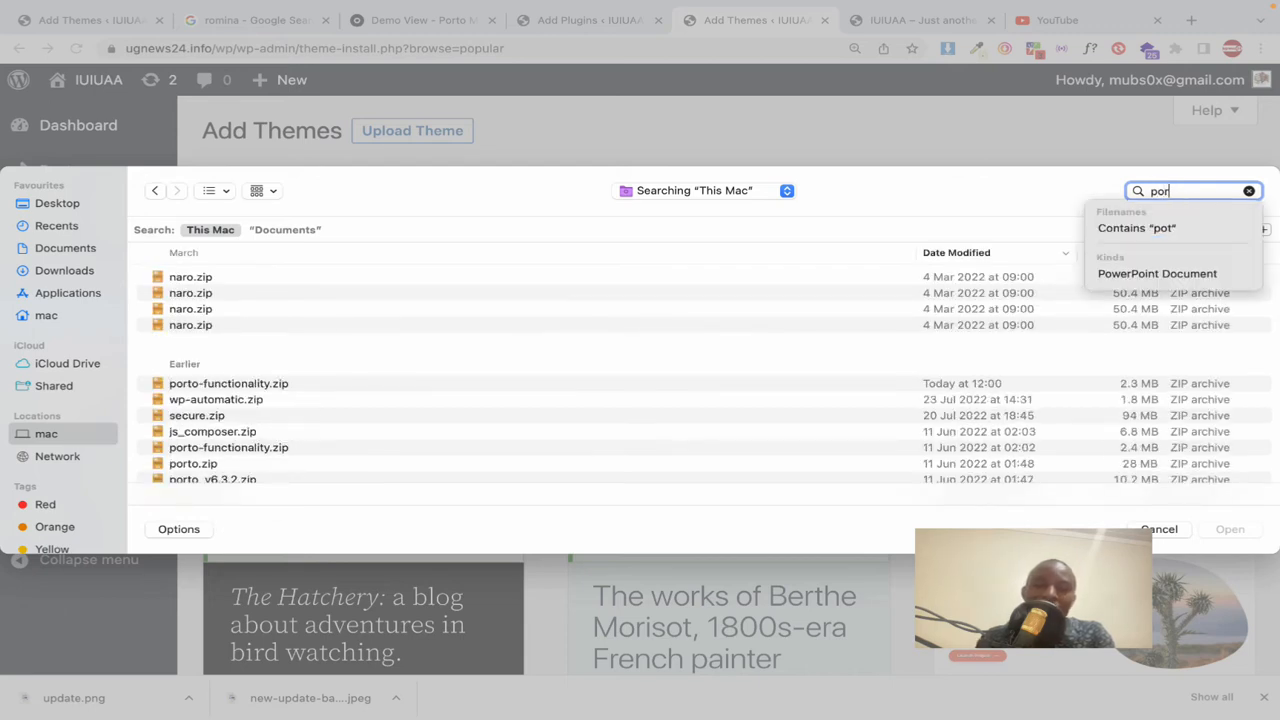
text(to)
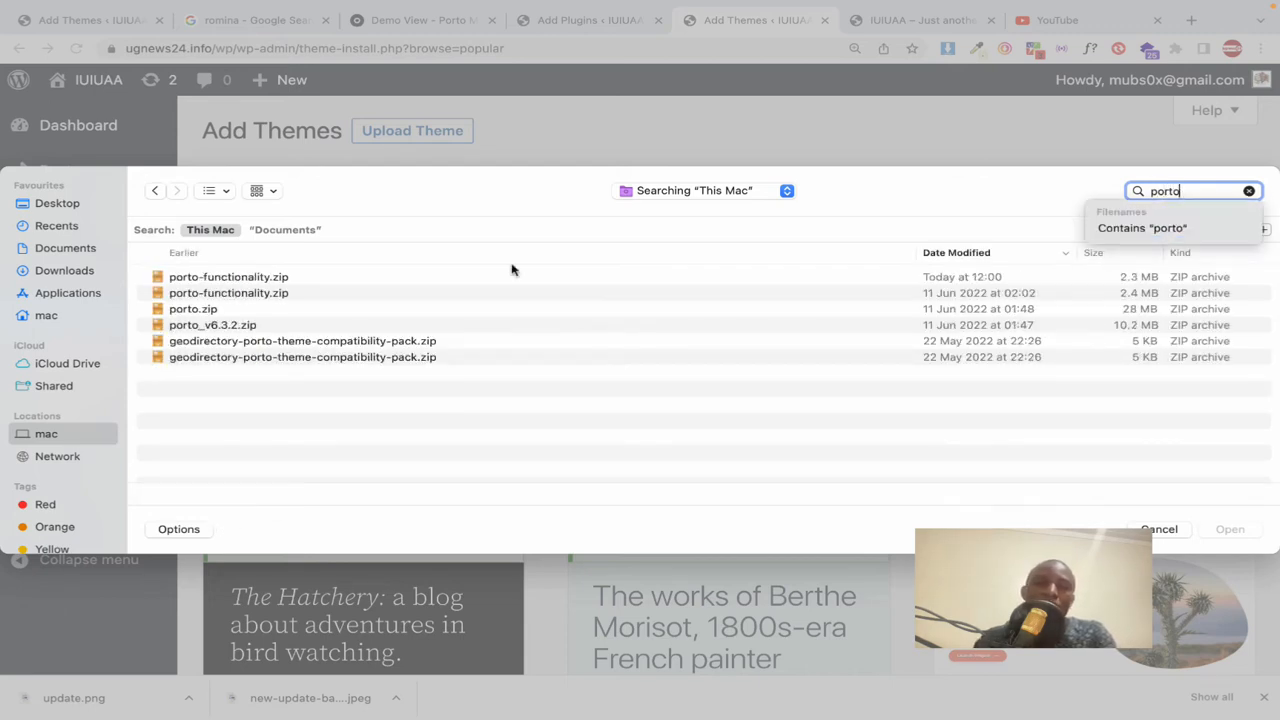
click(241, 312)
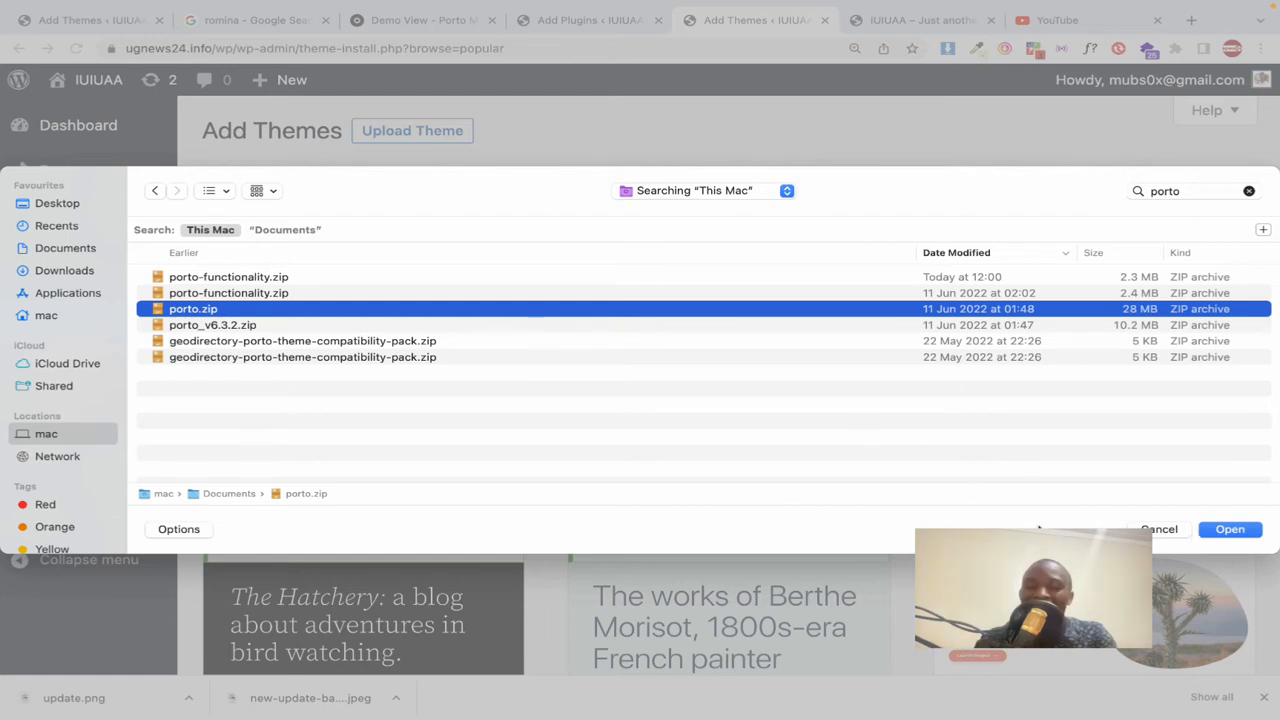
click(1155, 530)
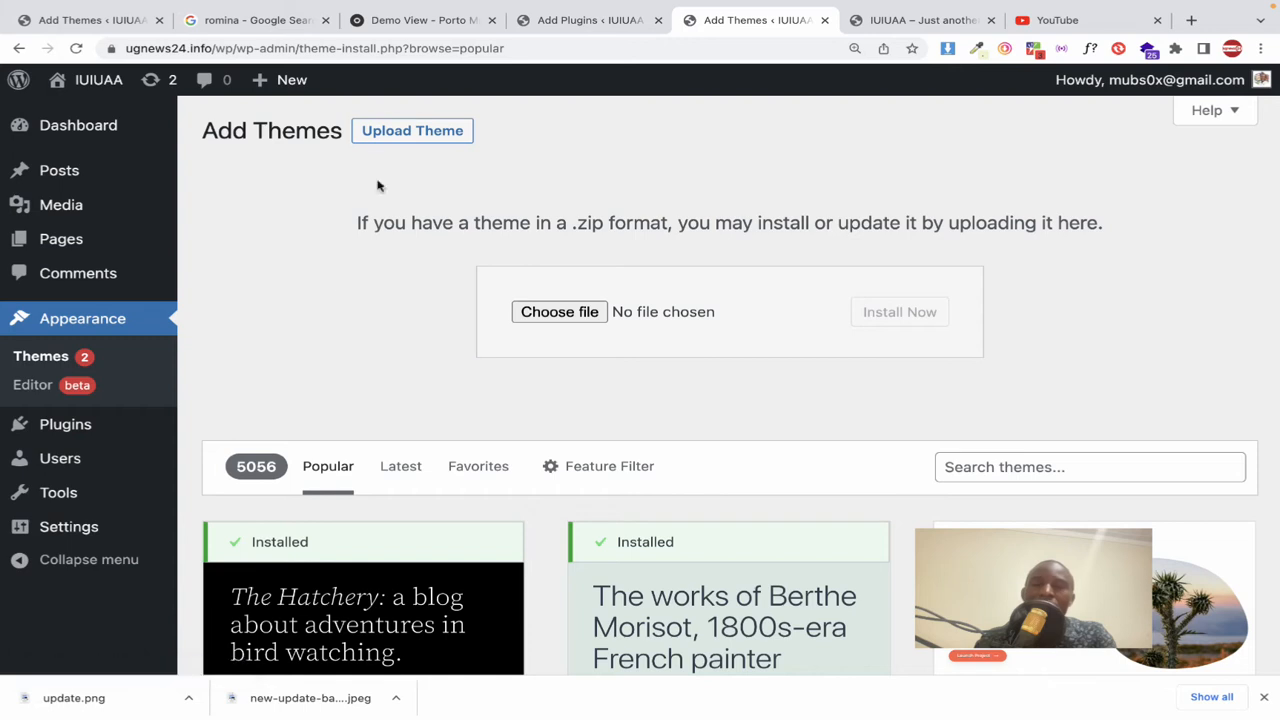
Step: Search Google for "porto theme" in the tab that shows the site's front page
click(886, 28)
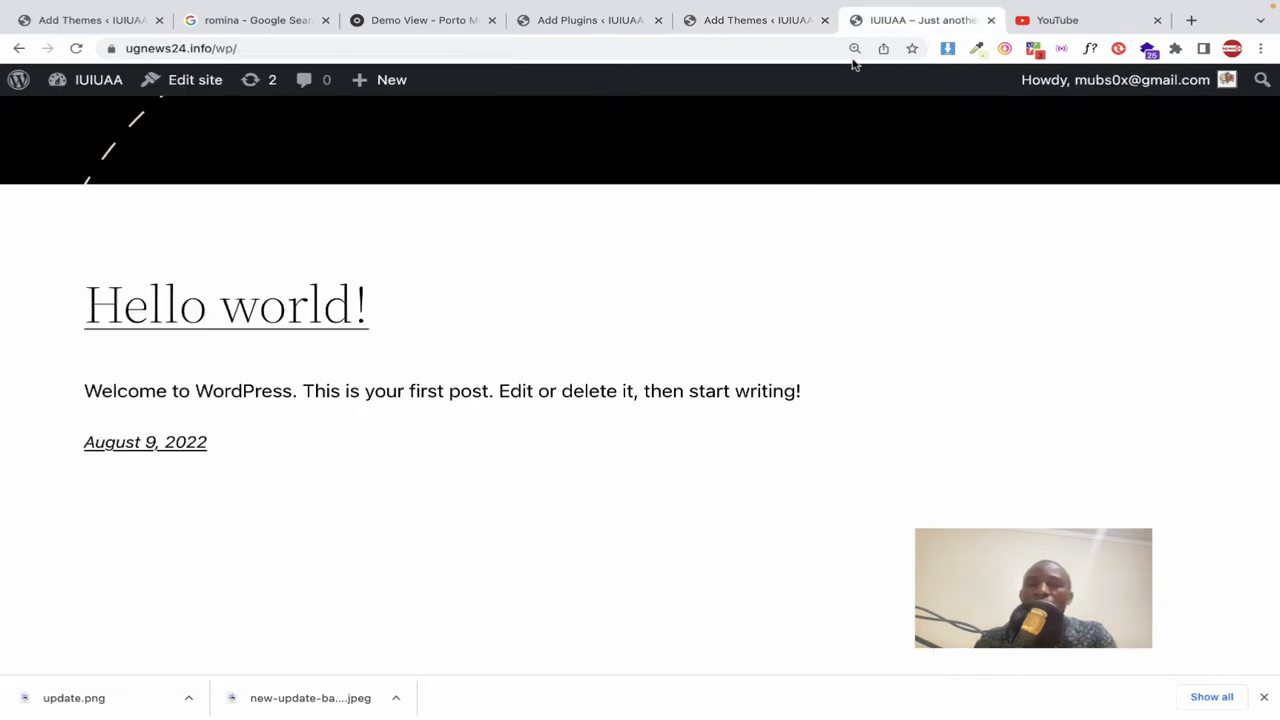
click(753, 50)
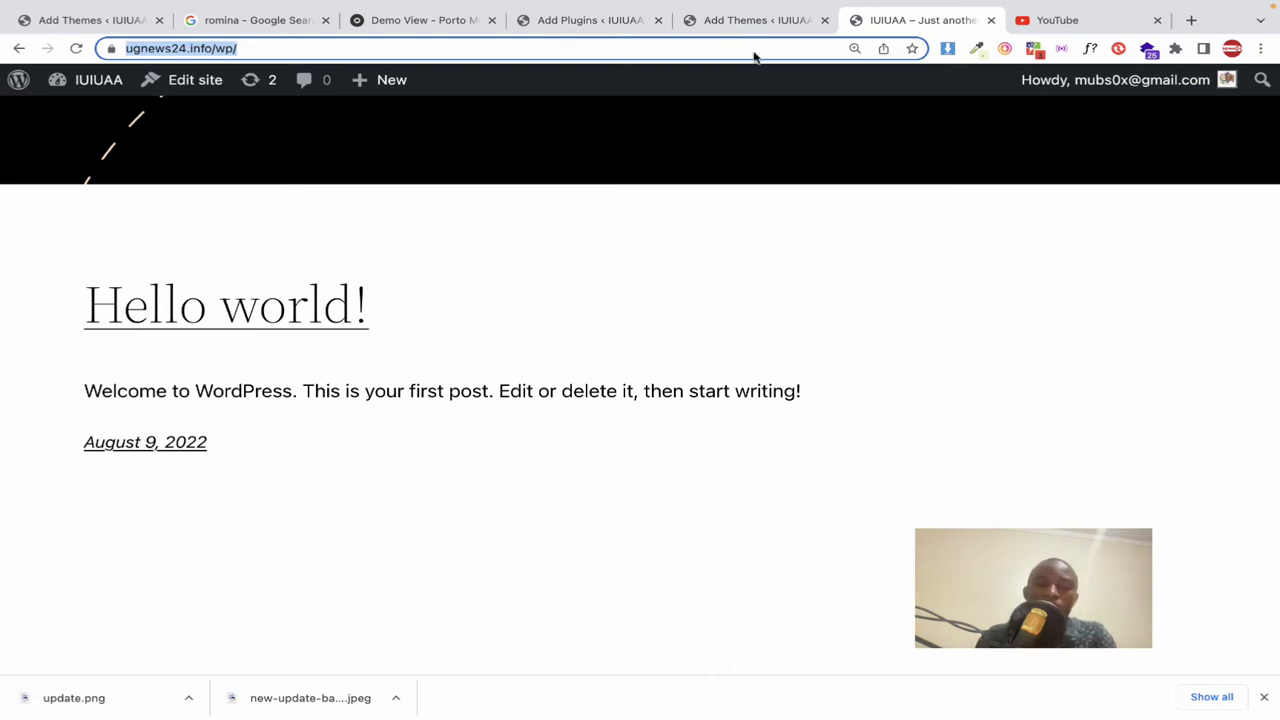
text(porto t)
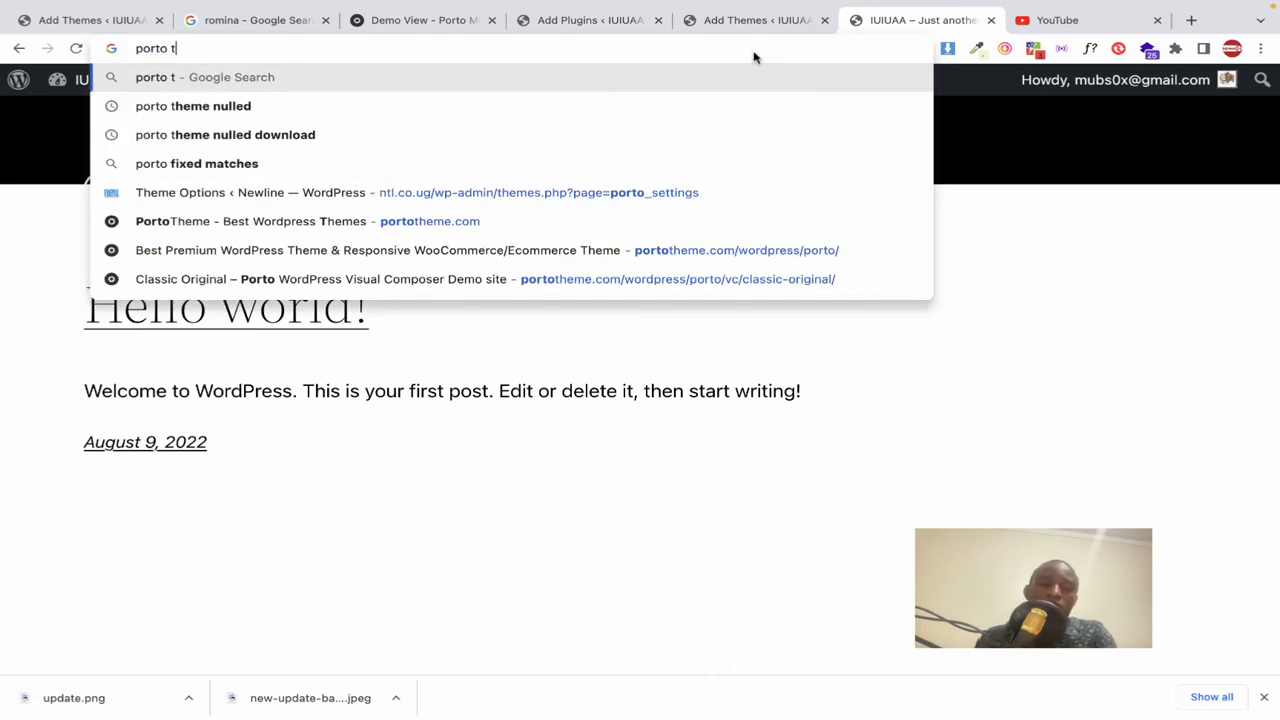
text(heme)
key(Return)
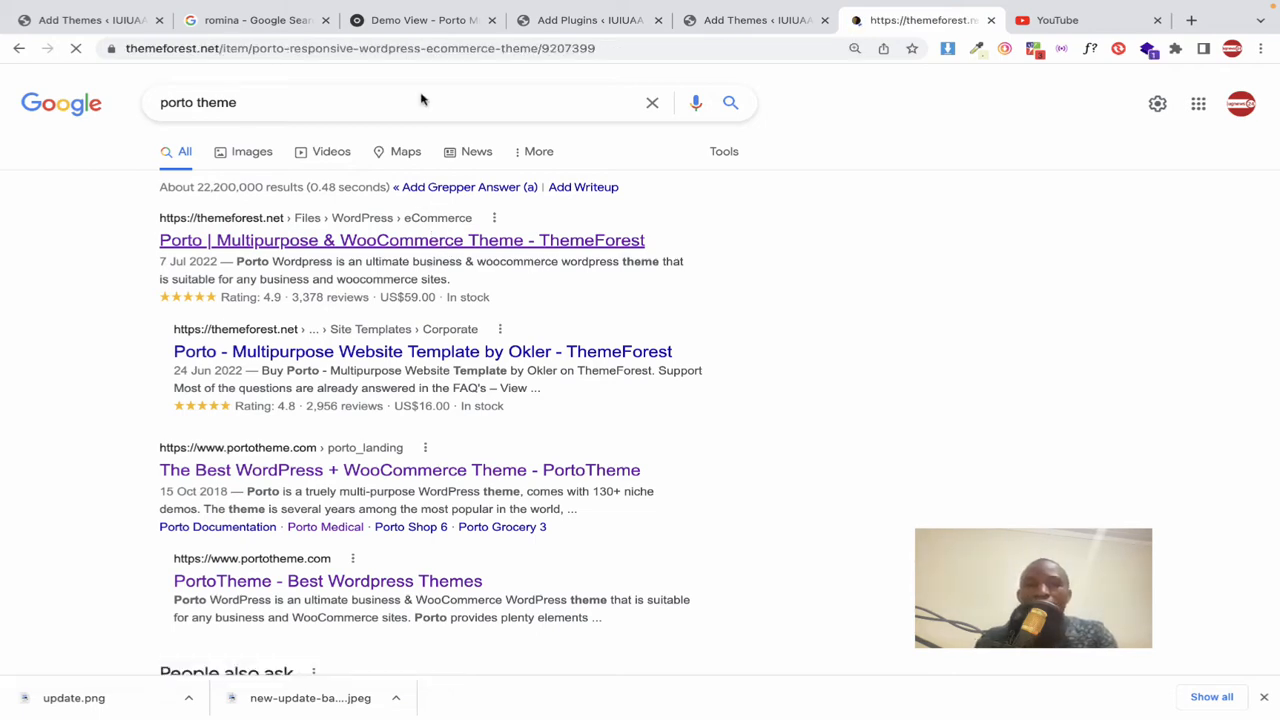
Step: Open the live preview of the Porto theme from its ThemeForest page and look through the prebuilt websites
scroll(363, 367, down, 2)
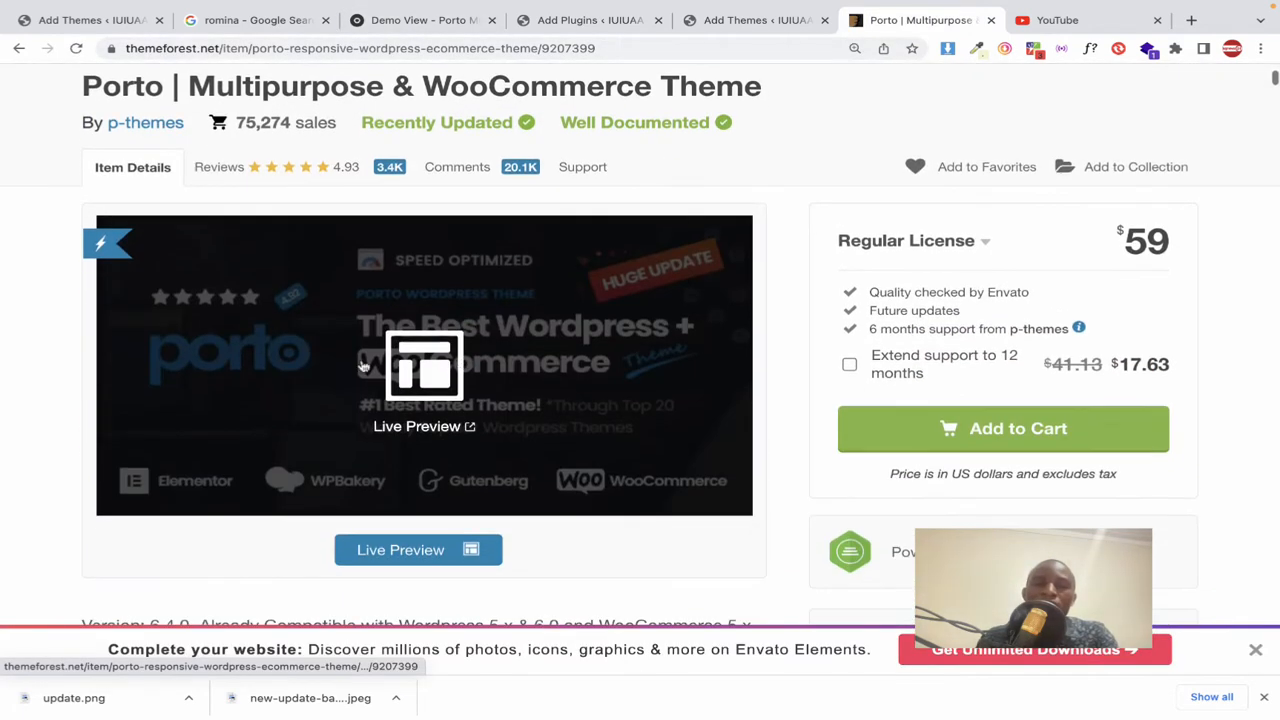
click(420, 380)
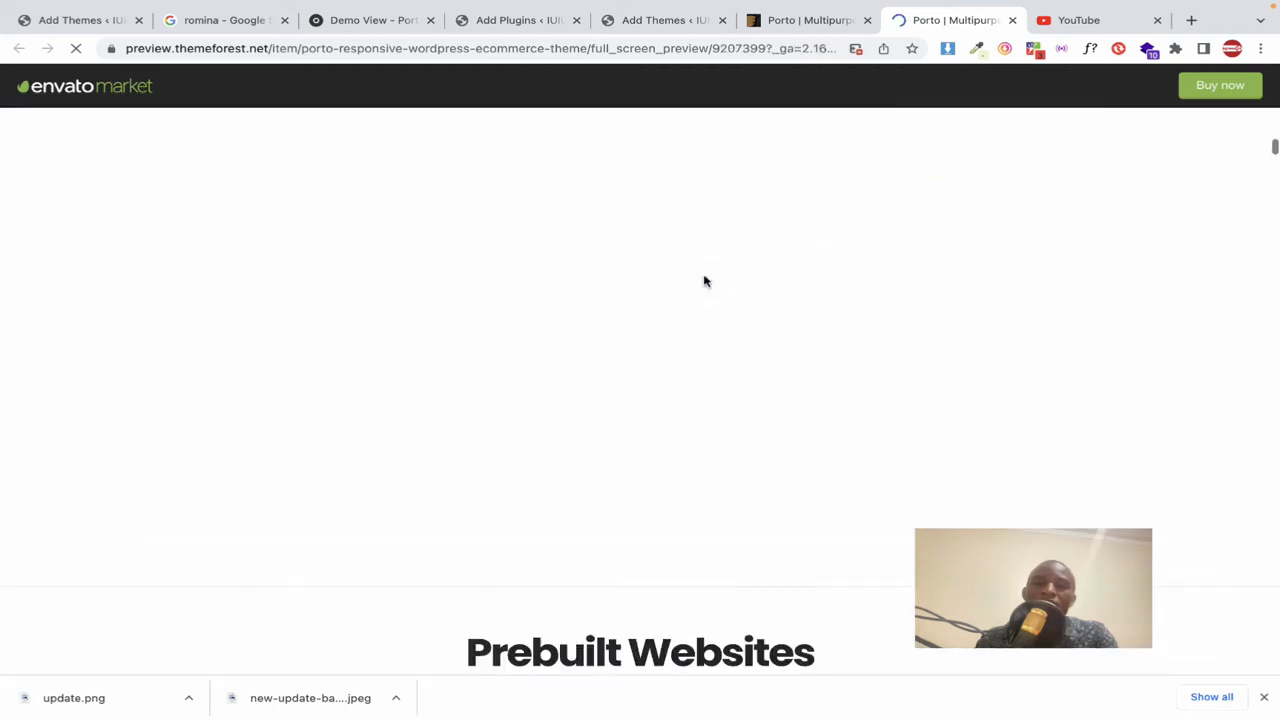
scroll(704, 281, down, 6)
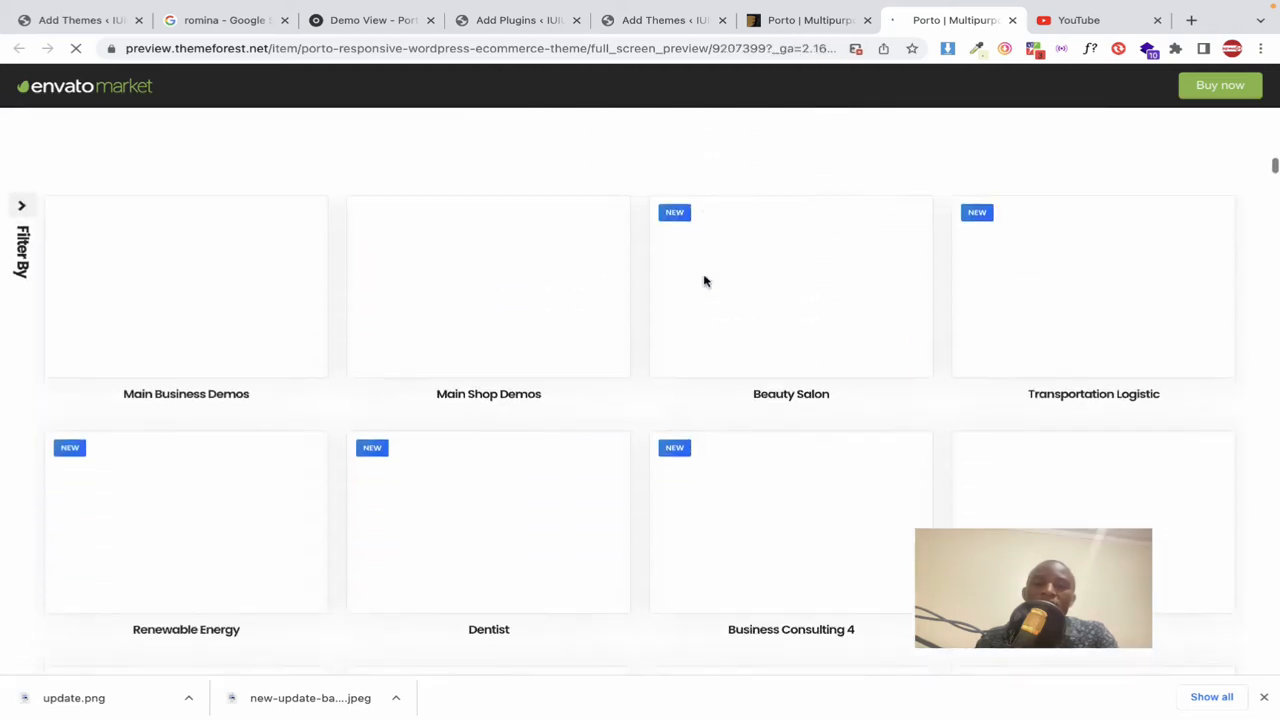
Step: Browse the Porto prebuilt websites and open the non-Elementor version of the Home CORPORATE 9 demo
right_click(234, 265)
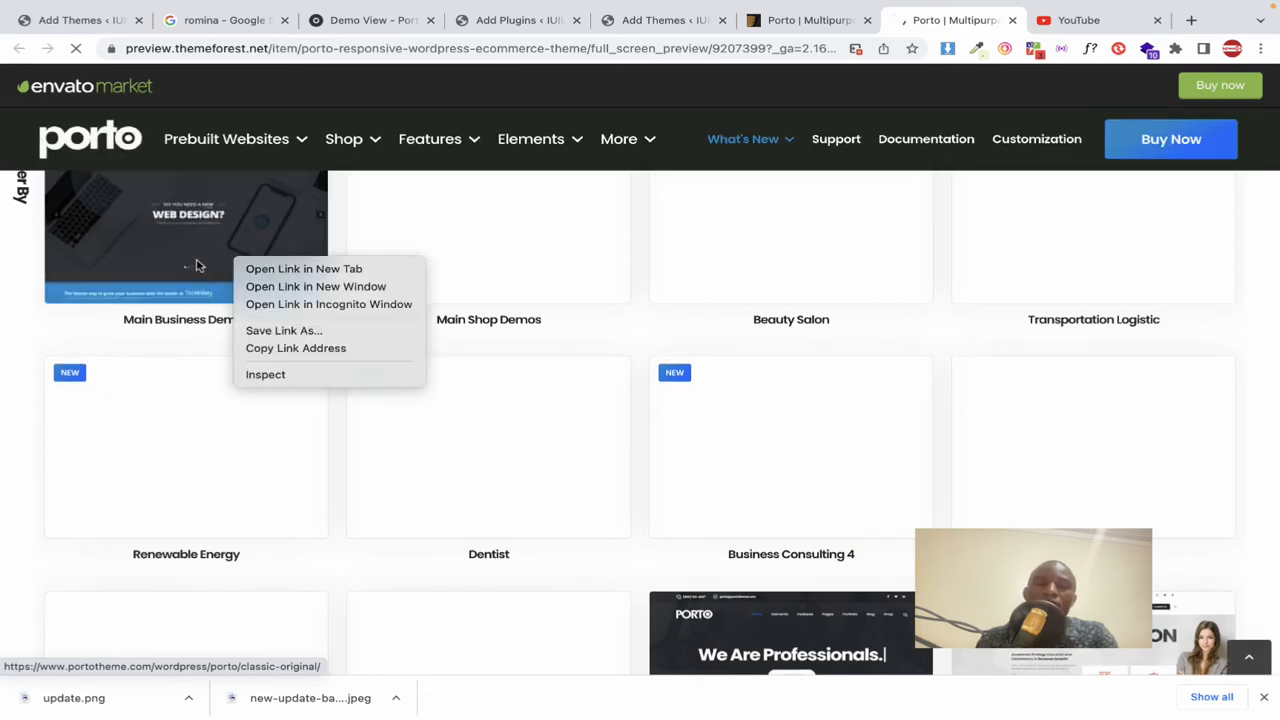
click(198, 267)
click(179, 264)
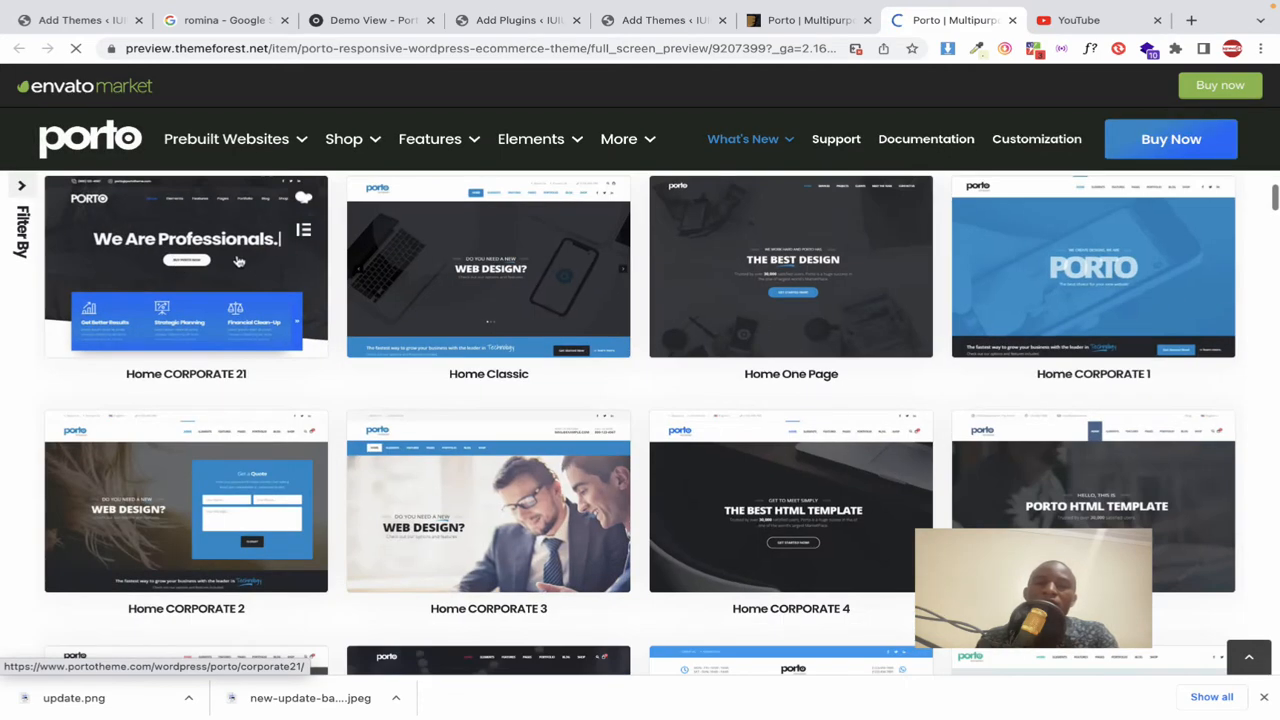
scroll(631, 307, down, 5)
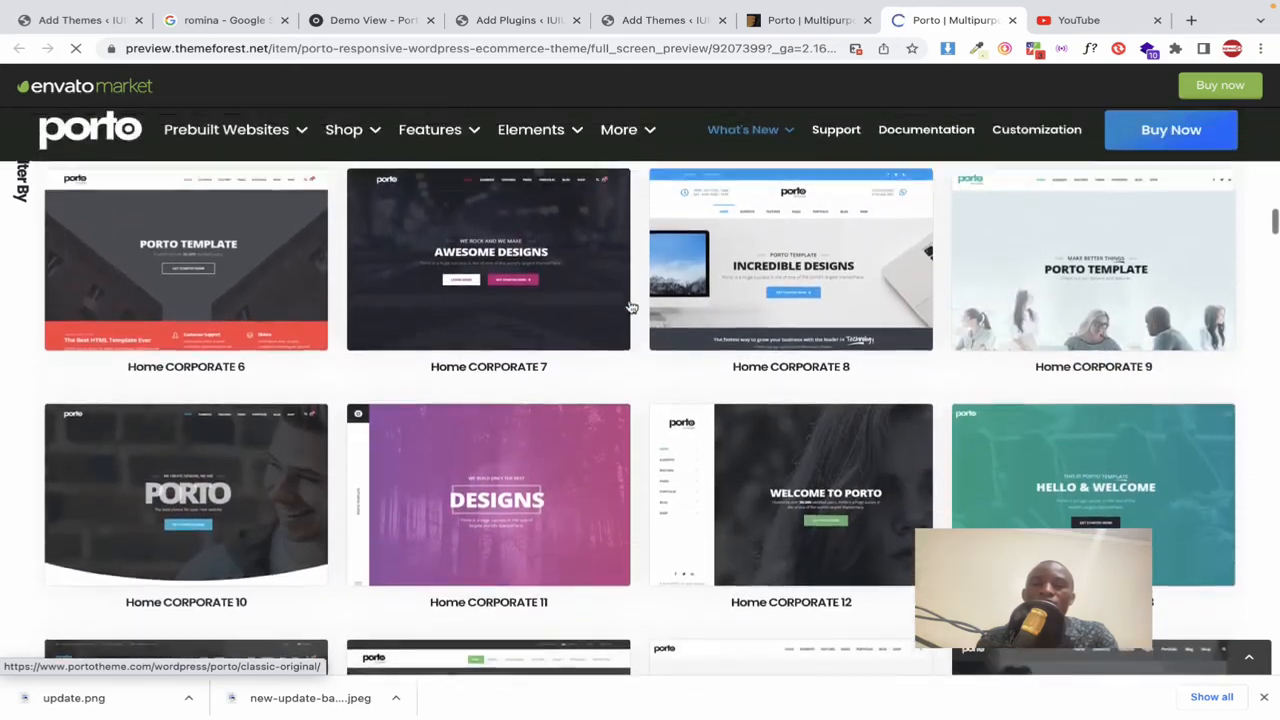
scroll(631, 307, up, 1)
mouse_move(1190, 318)
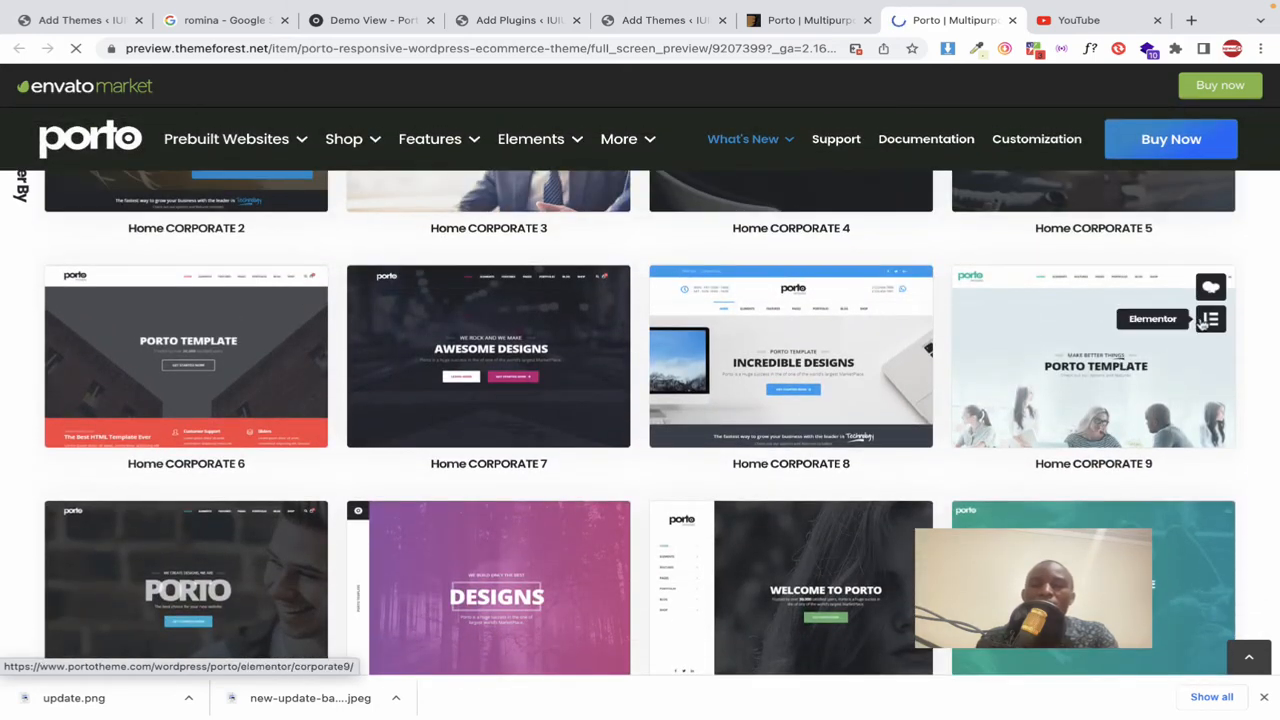
click(1210, 287)
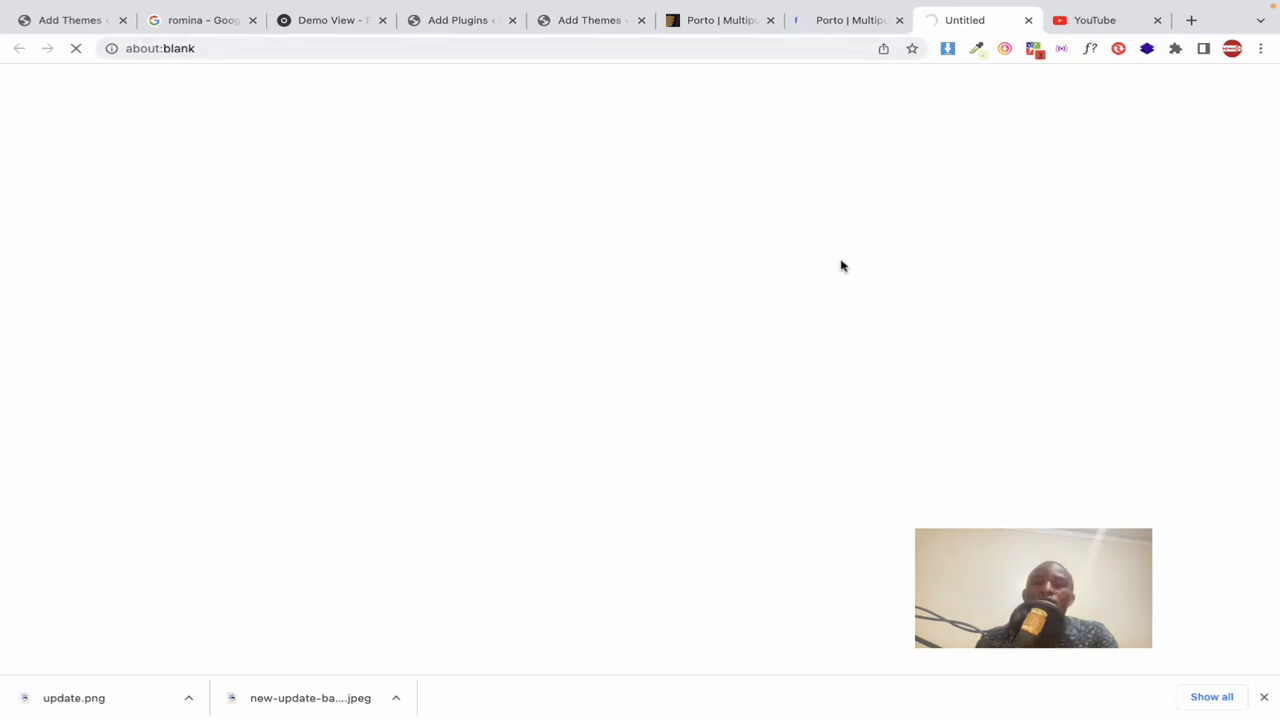
Step: Look through more Porto corporate and classic demos, and check the Corporate 9 demo page
click(848, 61)
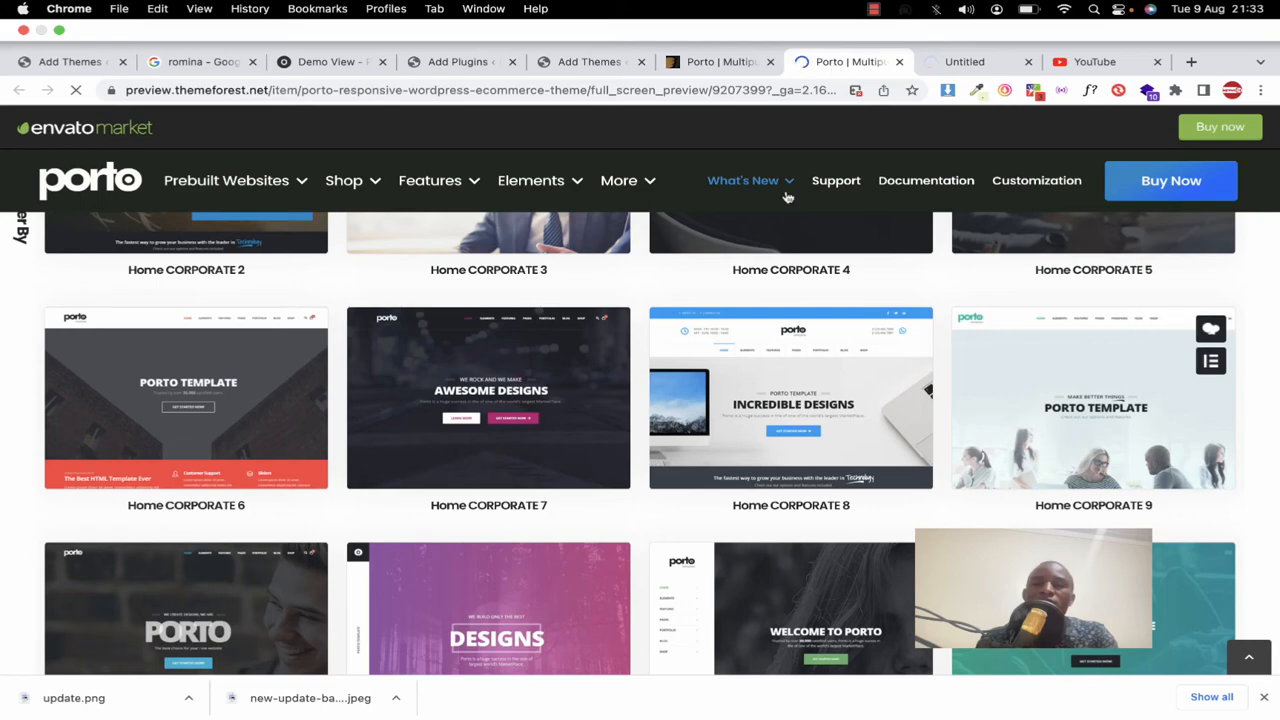
scroll(751, 337, down, 10)
scroll(751, 337, up, 2)
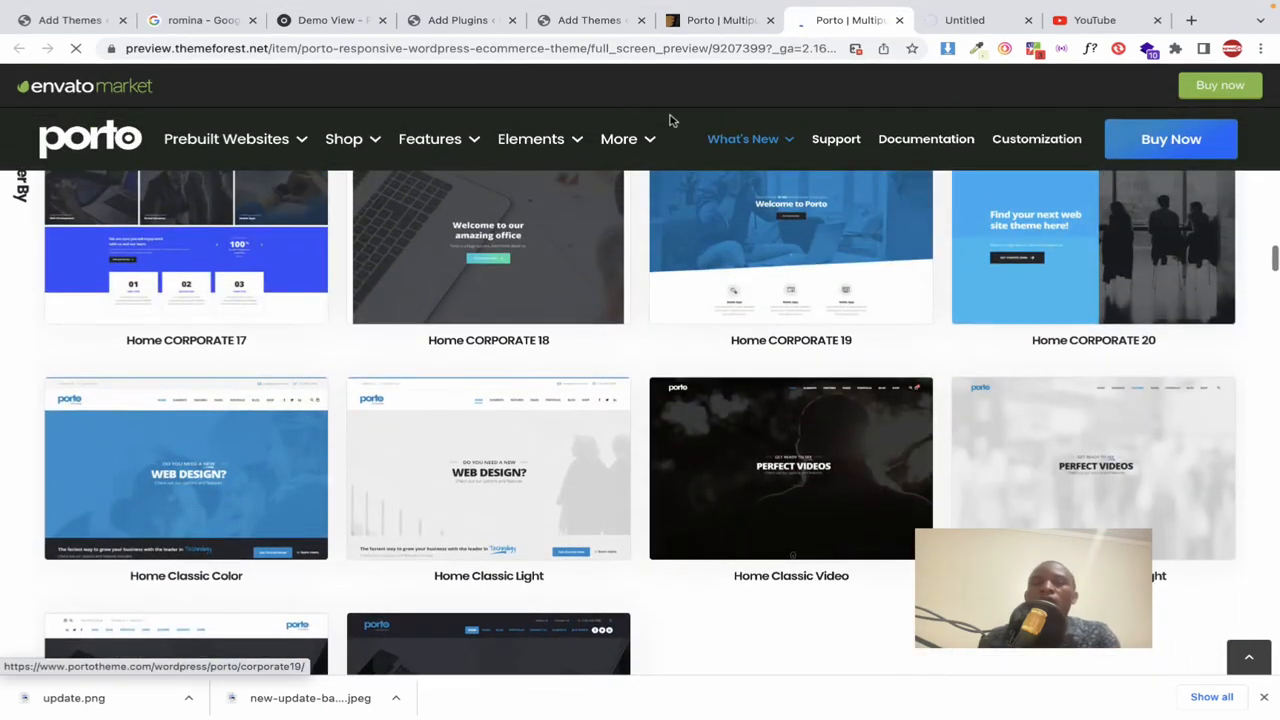
click(993, 22)
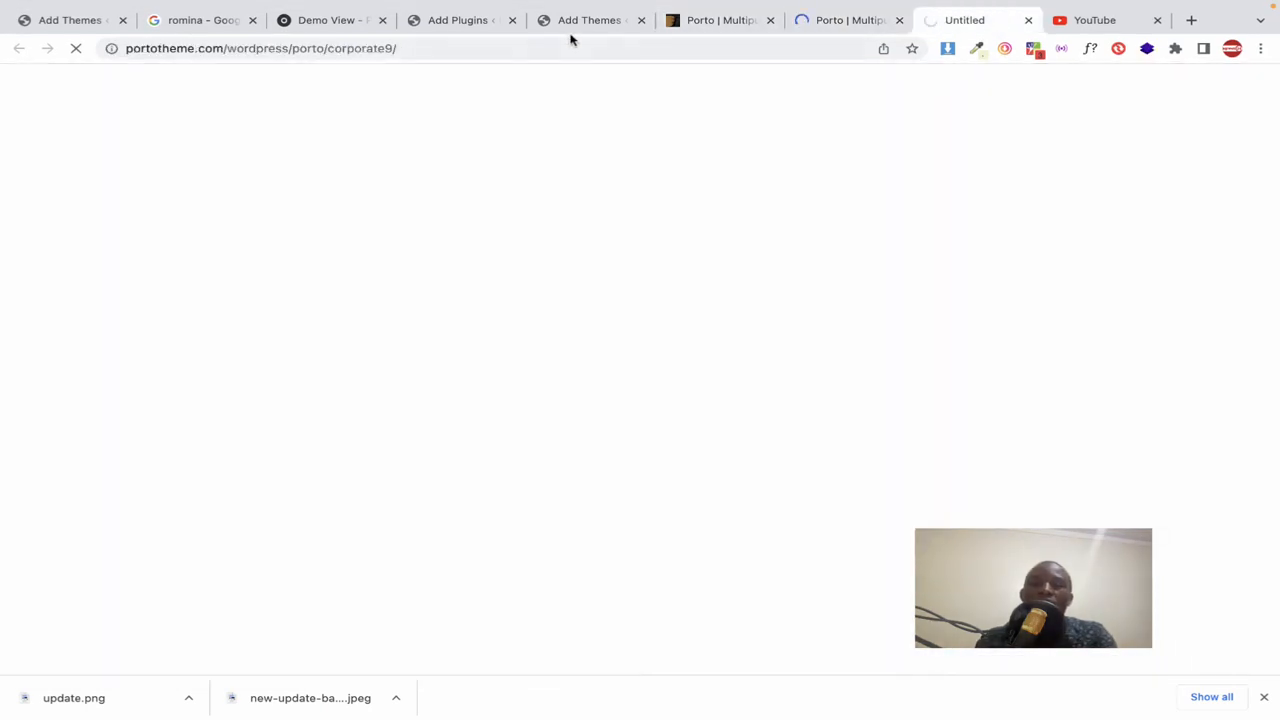
Step: Open the form for uploading a plugin in .zip format in the WordPress admin
click(568, 28)
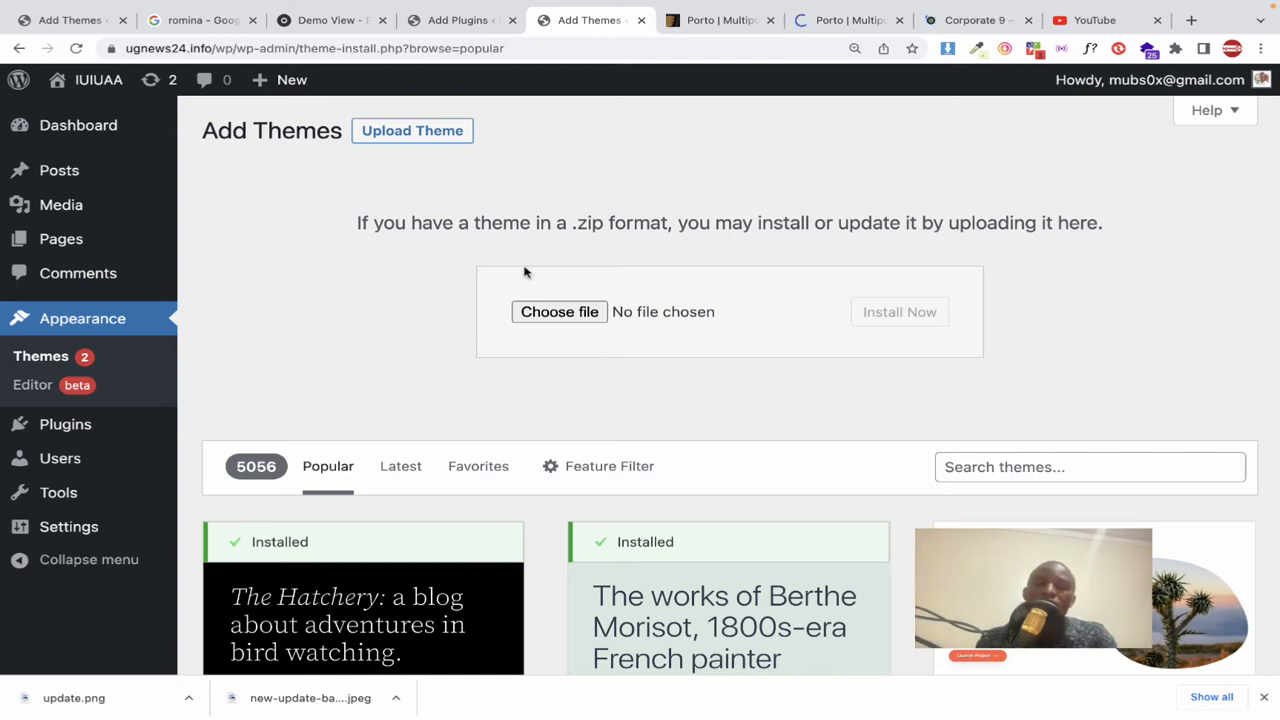
click(66, 428)
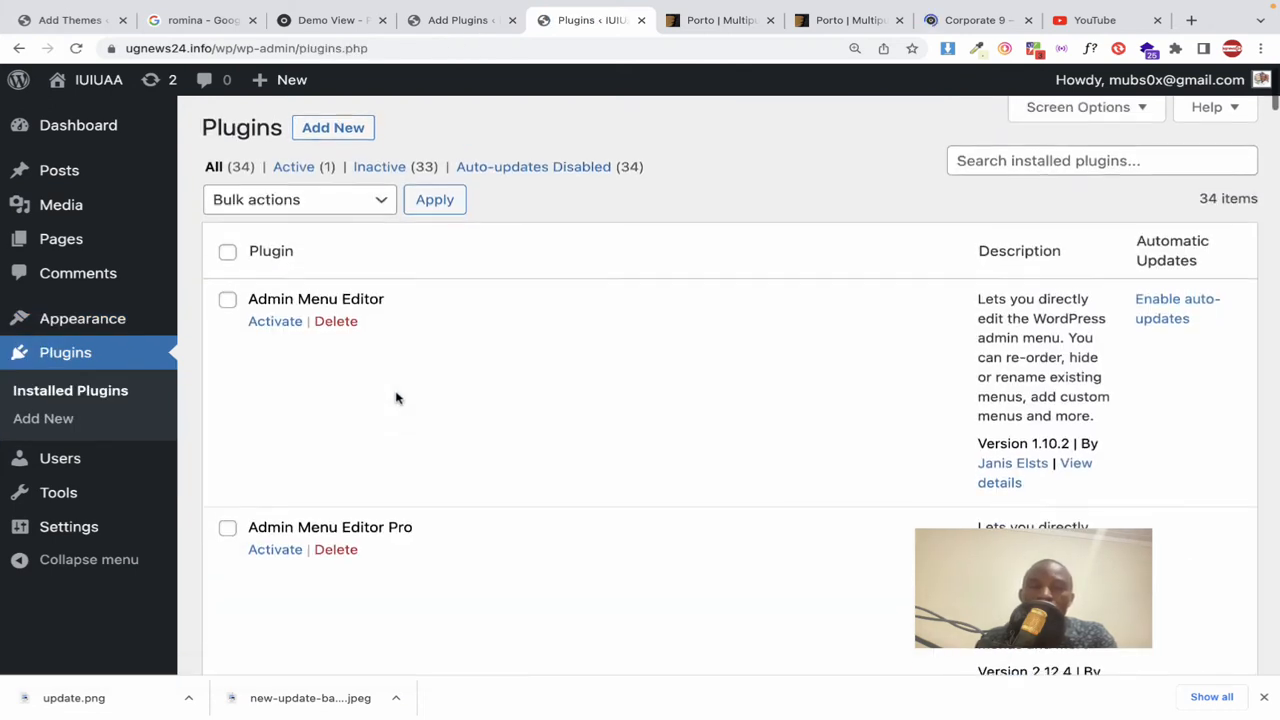
scroll(396, 398, down, 1)
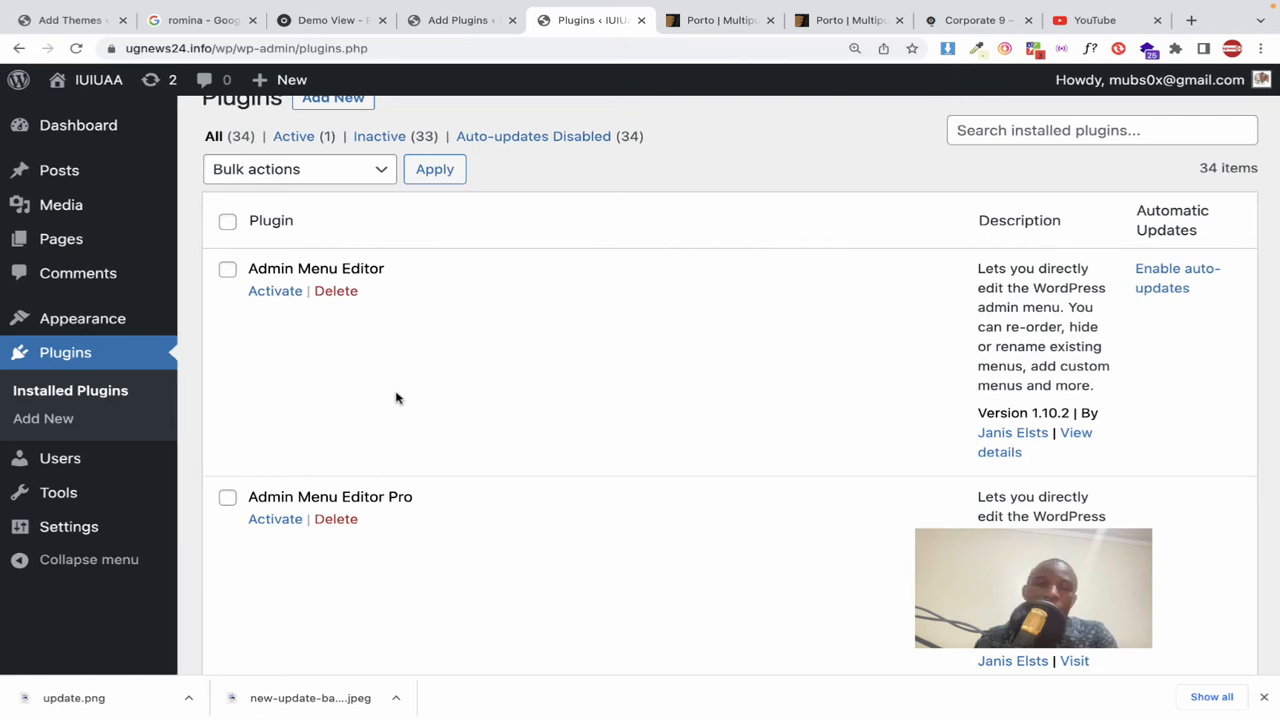
scroll(398, 385, up, 1)
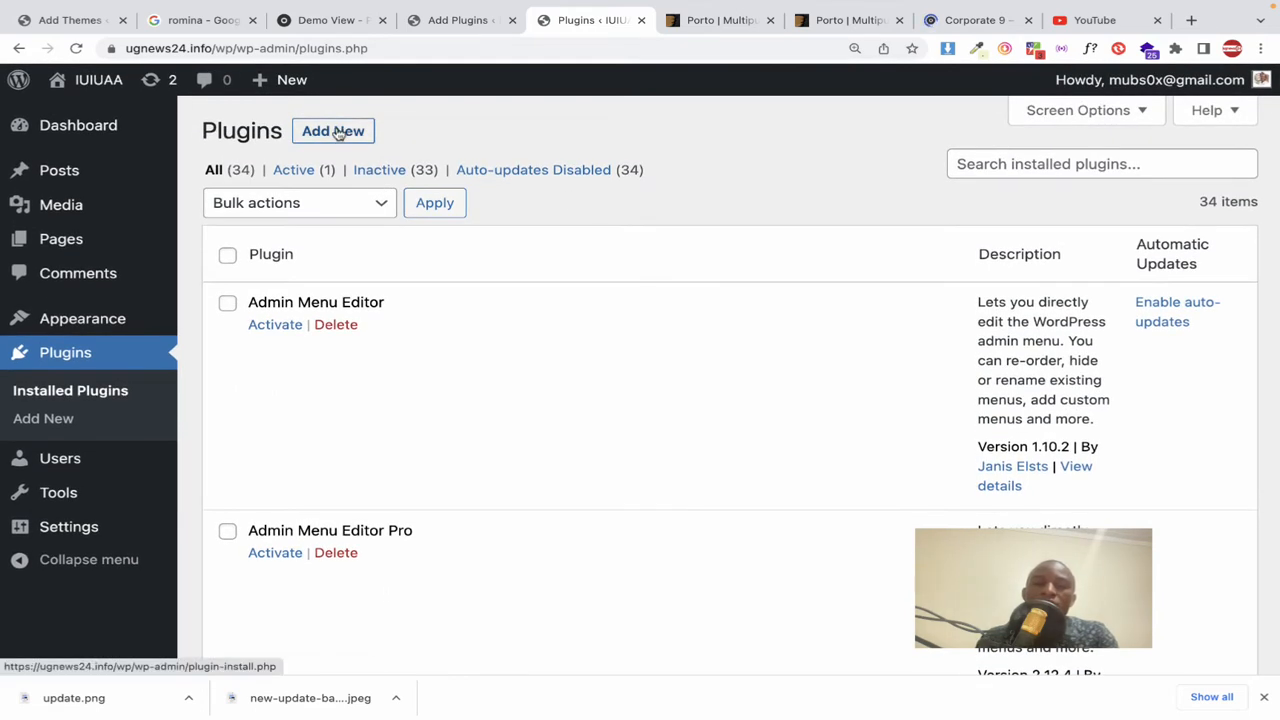
click(338, 132)
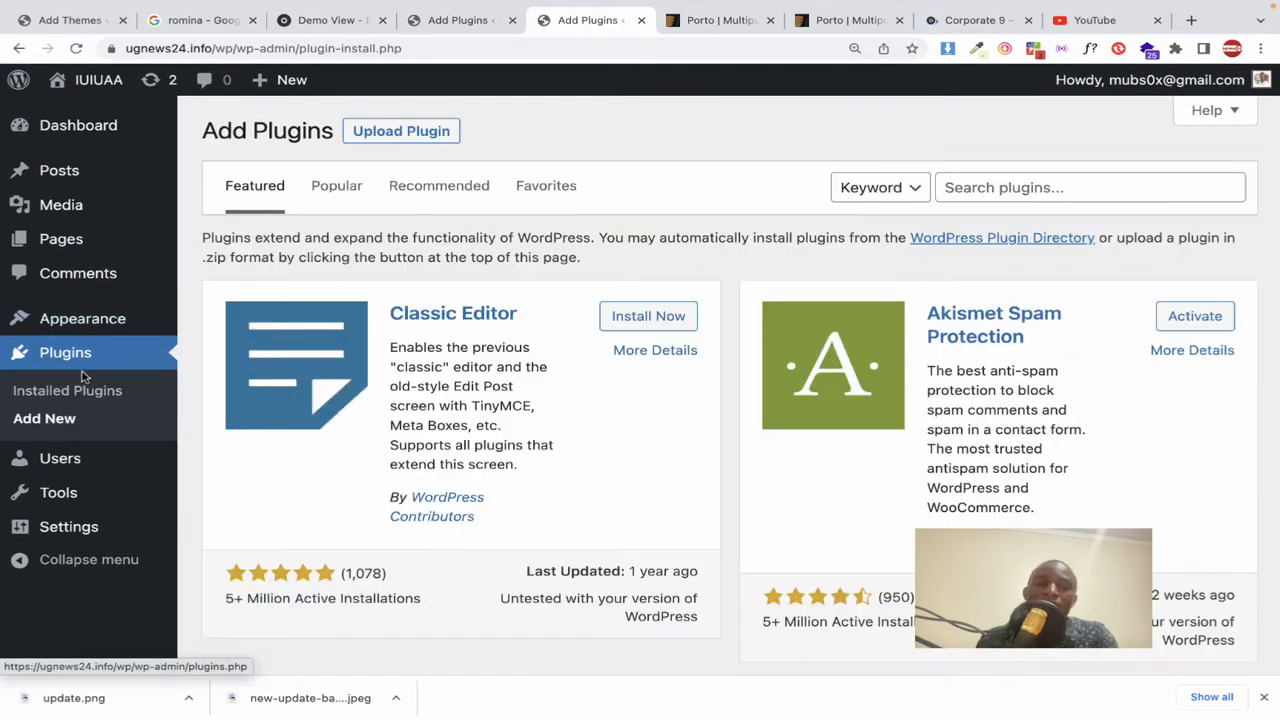
click(363, 140)
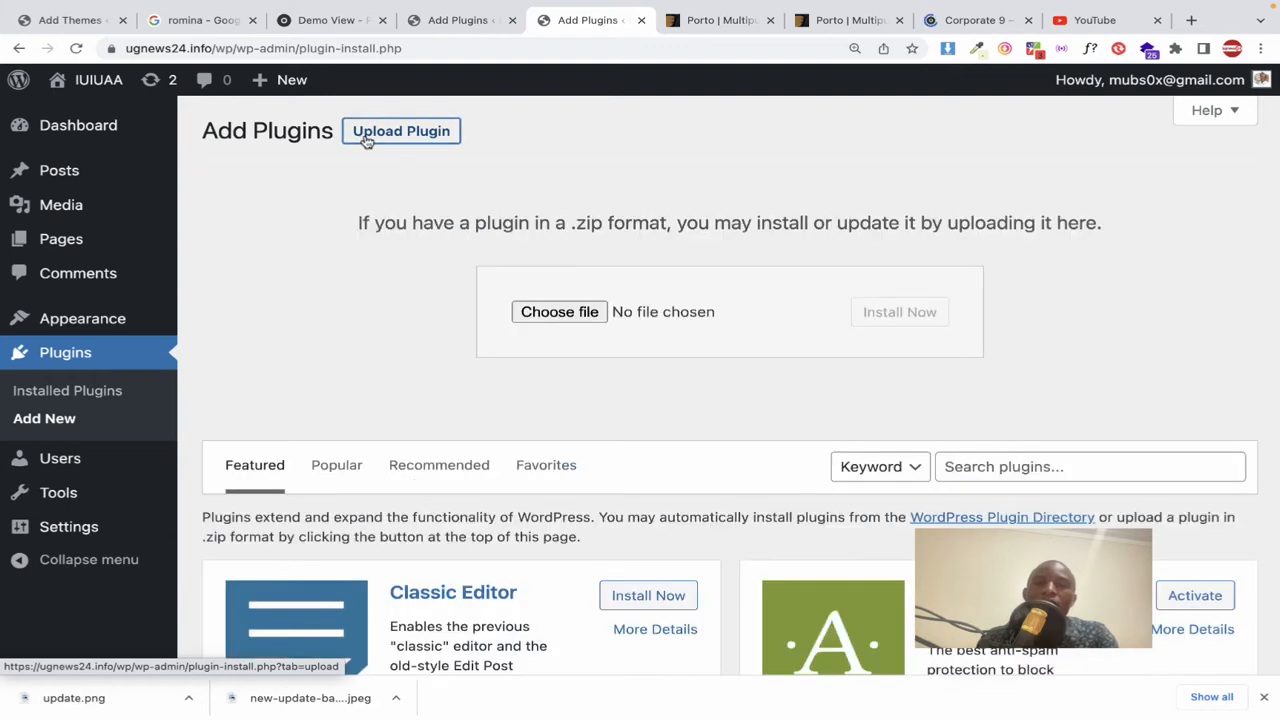
Step: Search this Mac for "porto" and try to pick porto-functionality.zip as the plugin file to upload
click(525, 308)
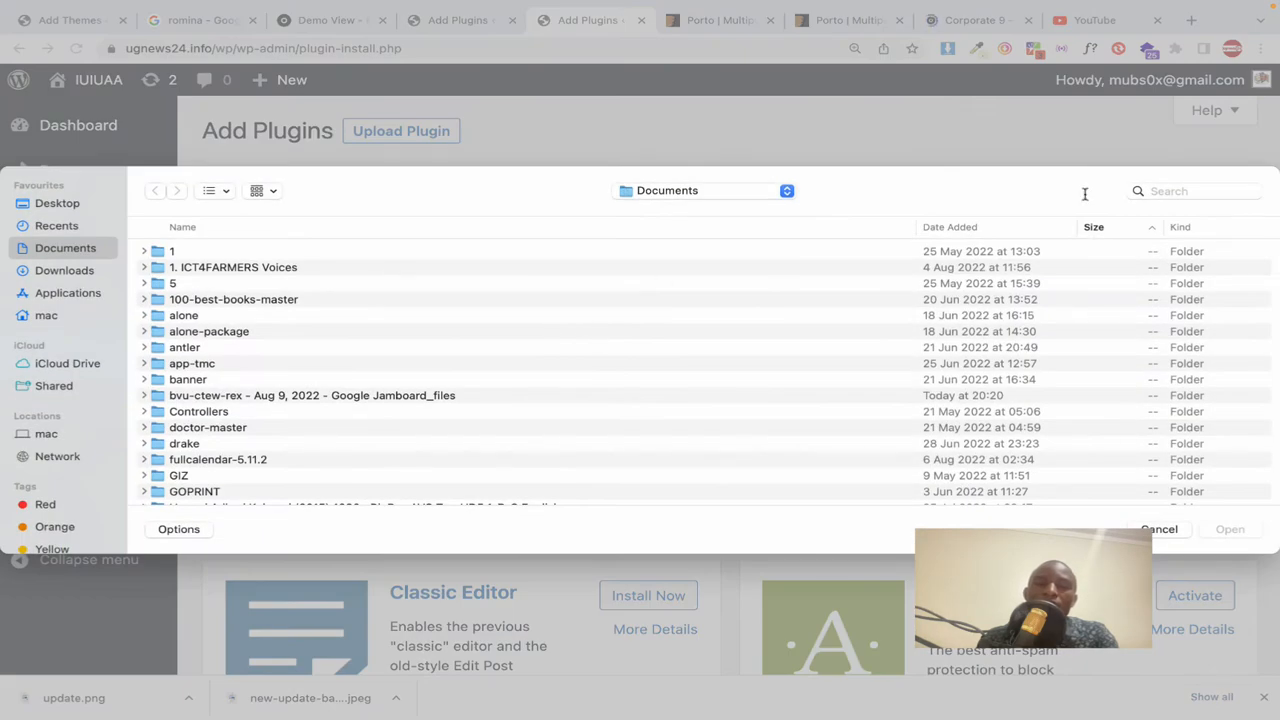
click(1159, 192)
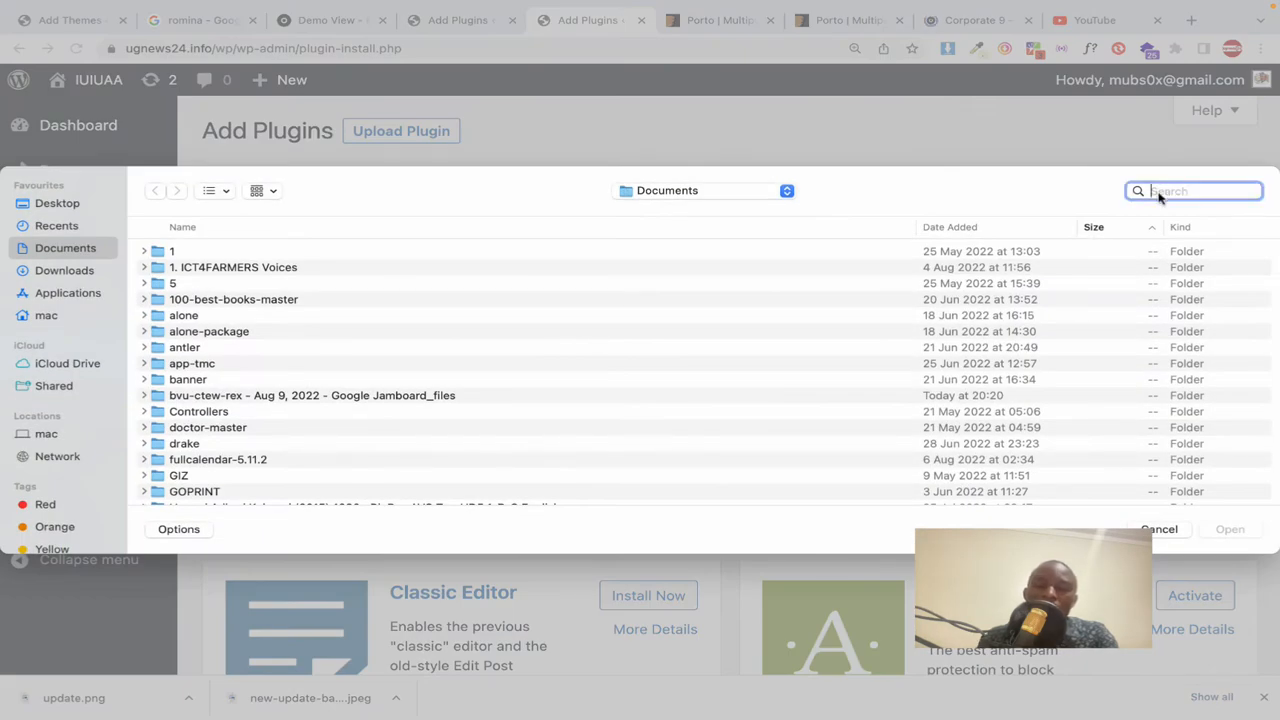
text(pho)
key(BackSpace)
key(BackSpace)
text(o)
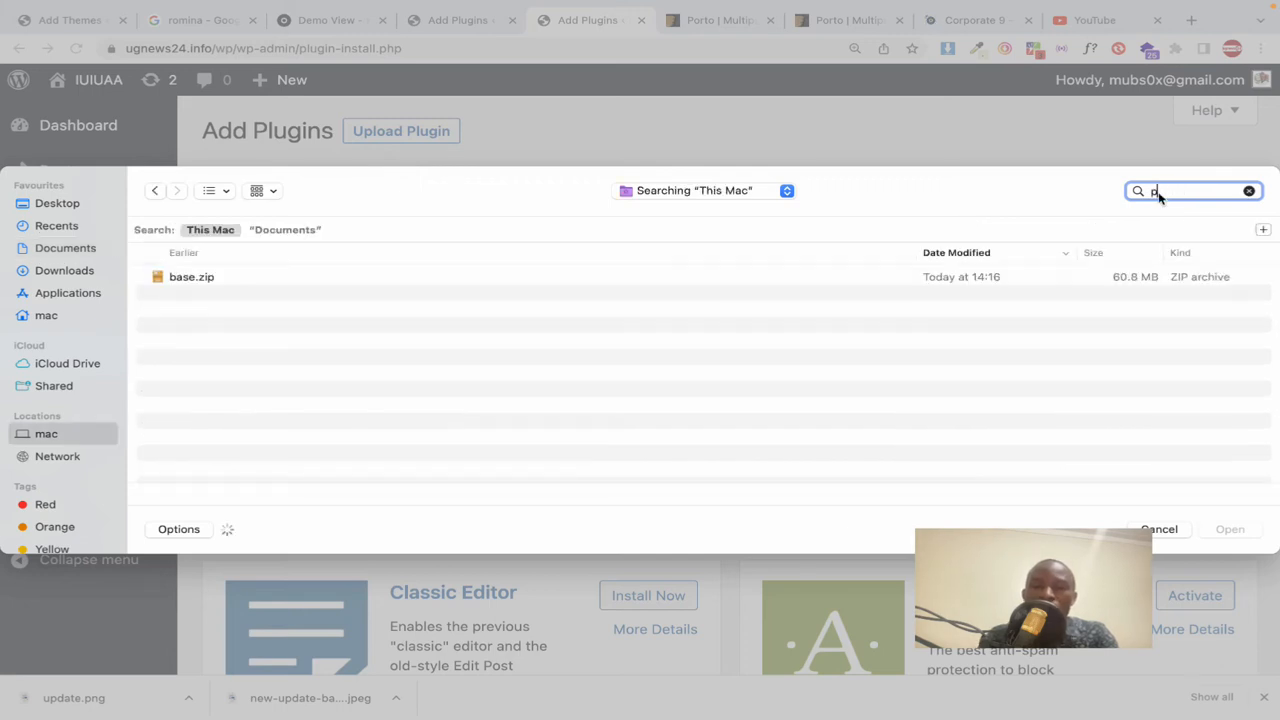
text(rto)
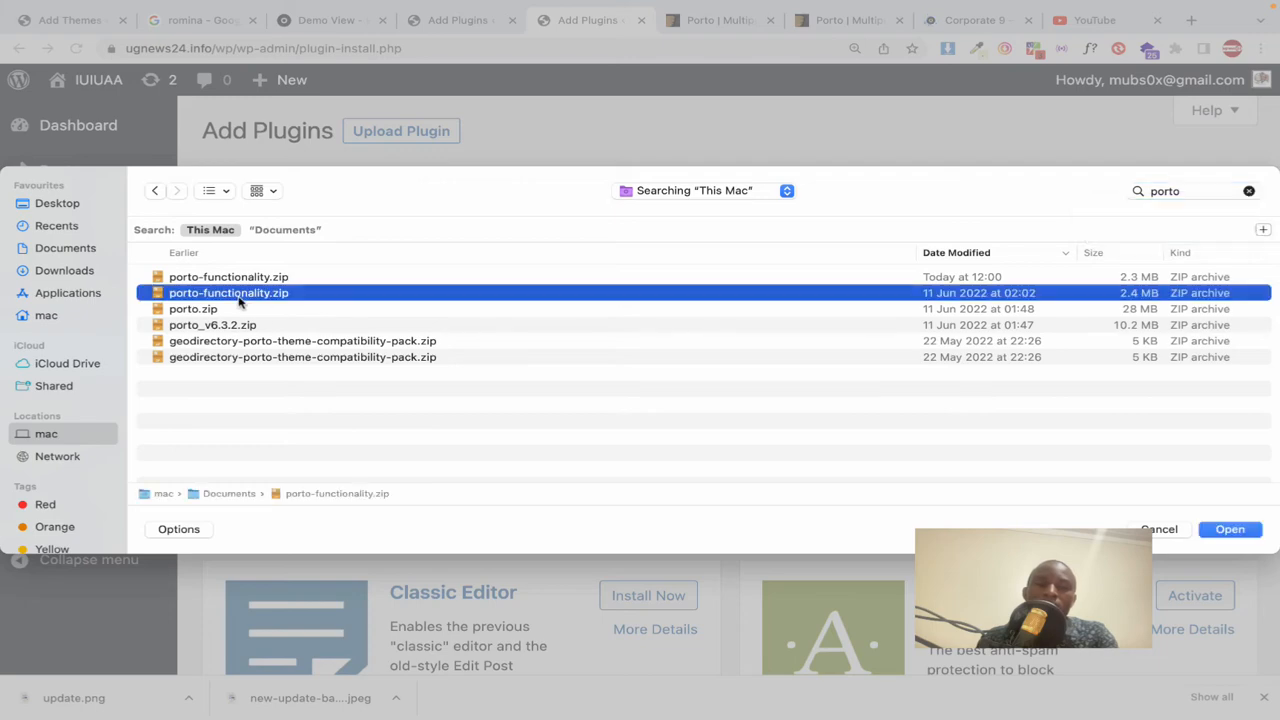
click(241, 297)
key(Escape)
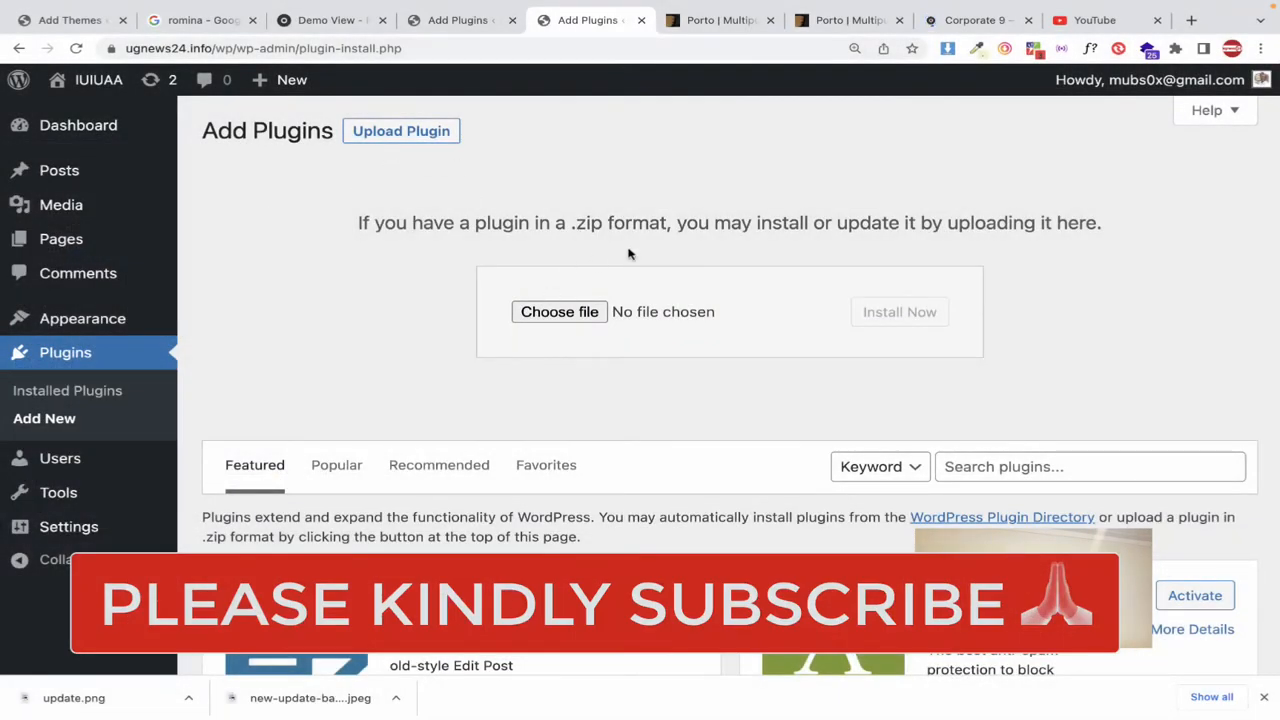
Step: Open the installed themes list and check how the Corporate 9 demo page looks
click(75, 316)
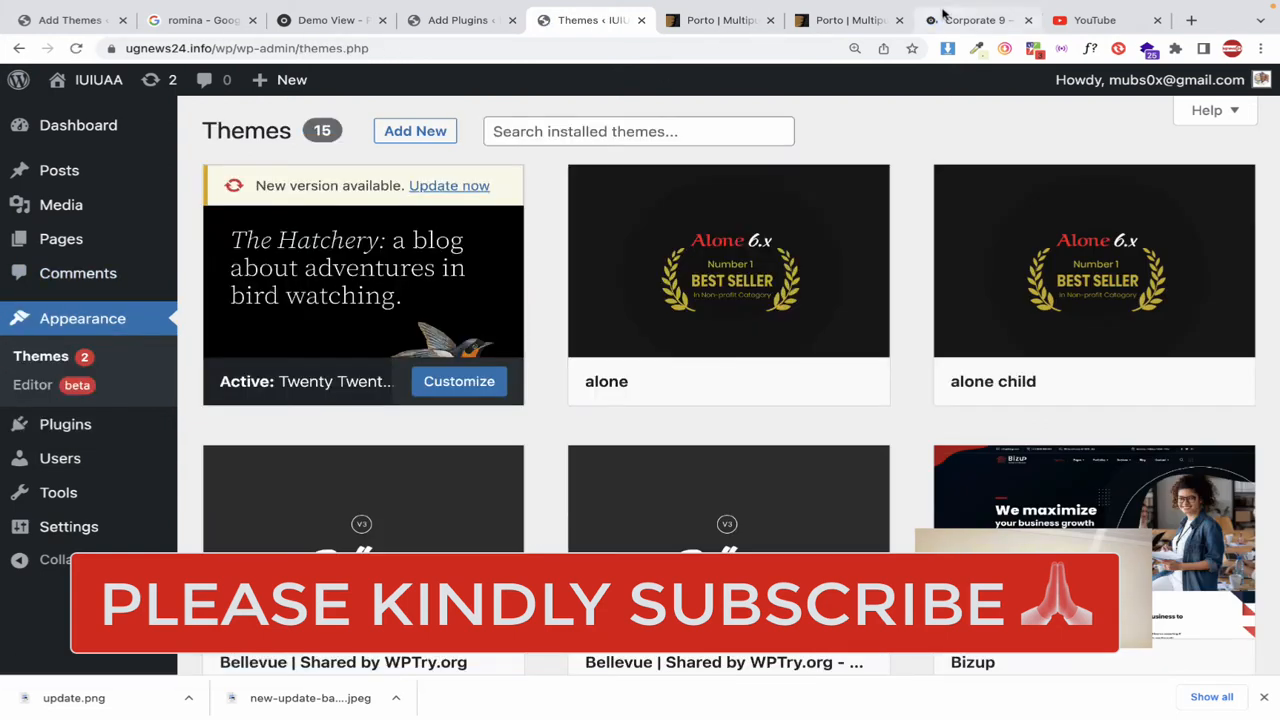
click(972, 20)
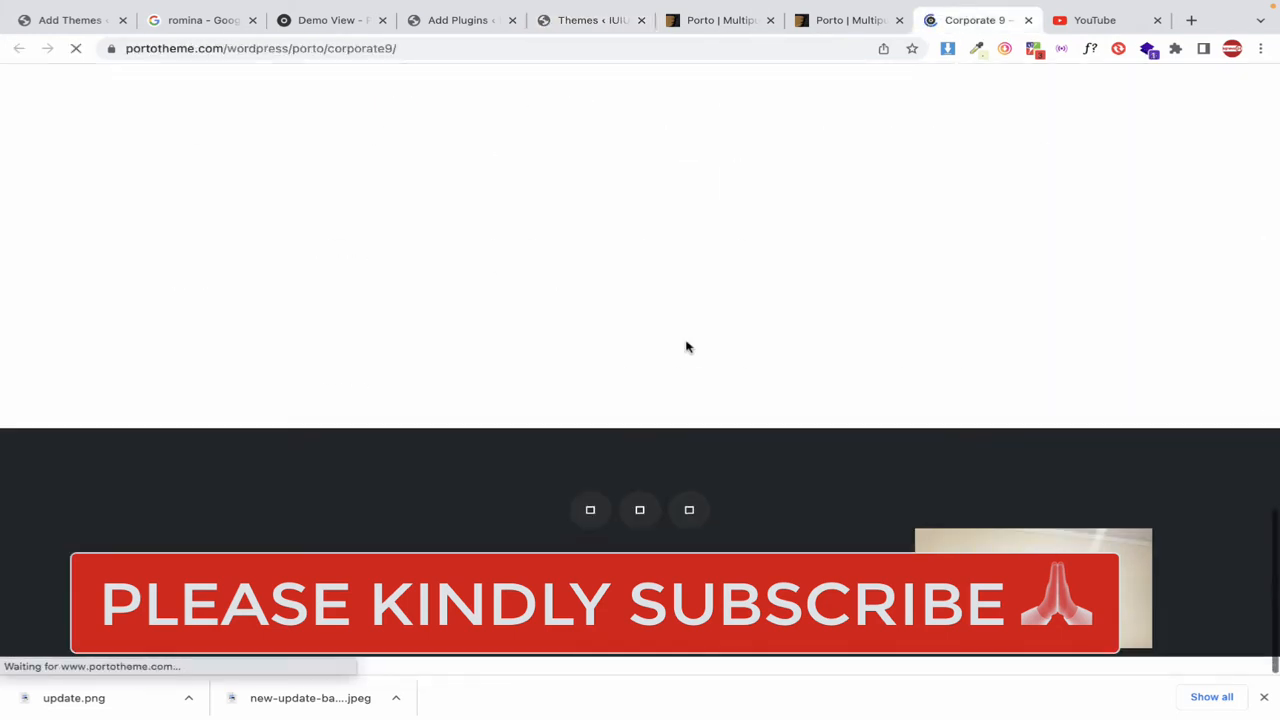
mouse_move(591, 145)
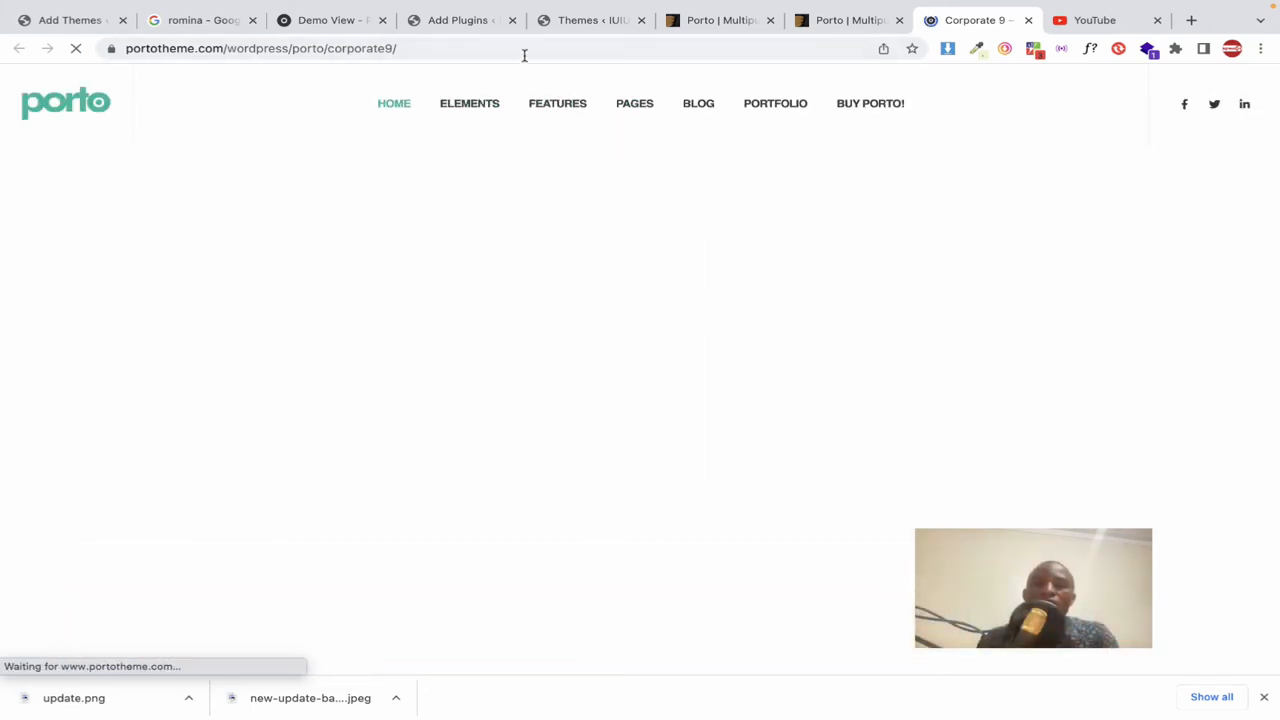
Step: Find the Porto theme among the installed WordPress themes and activate it
click(583, 26)
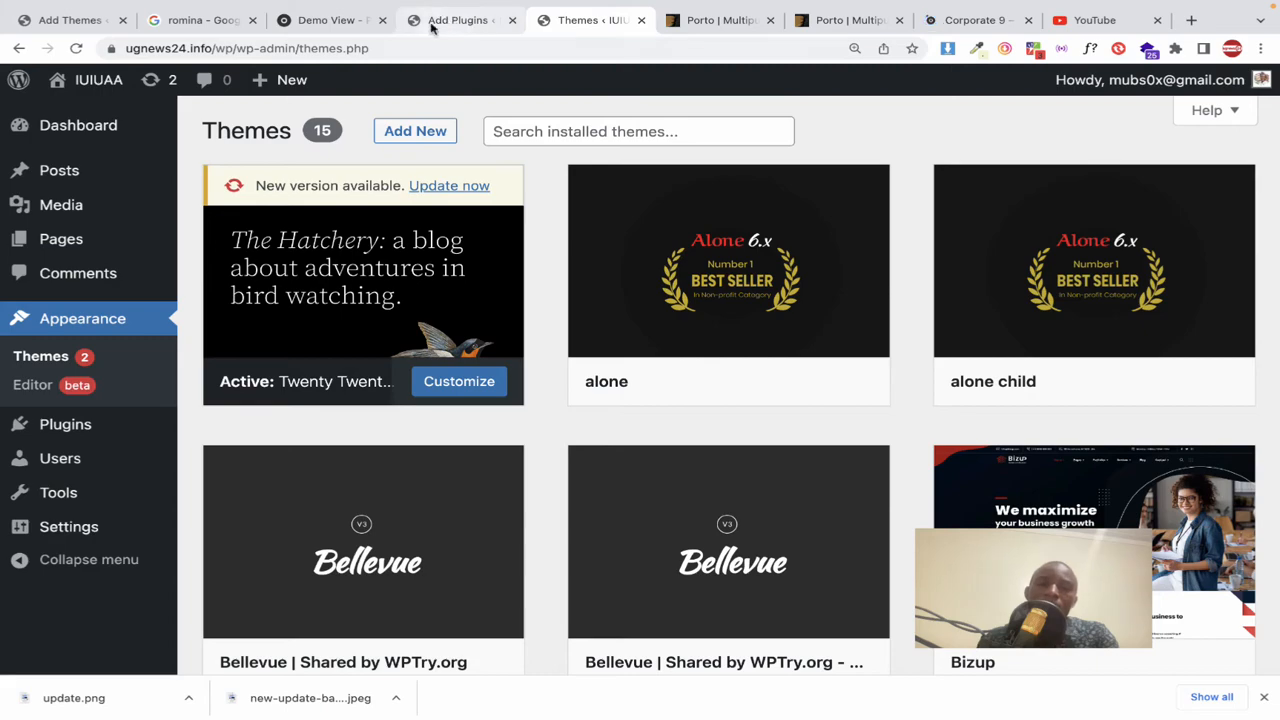
scroll(404, 248, down, 6)
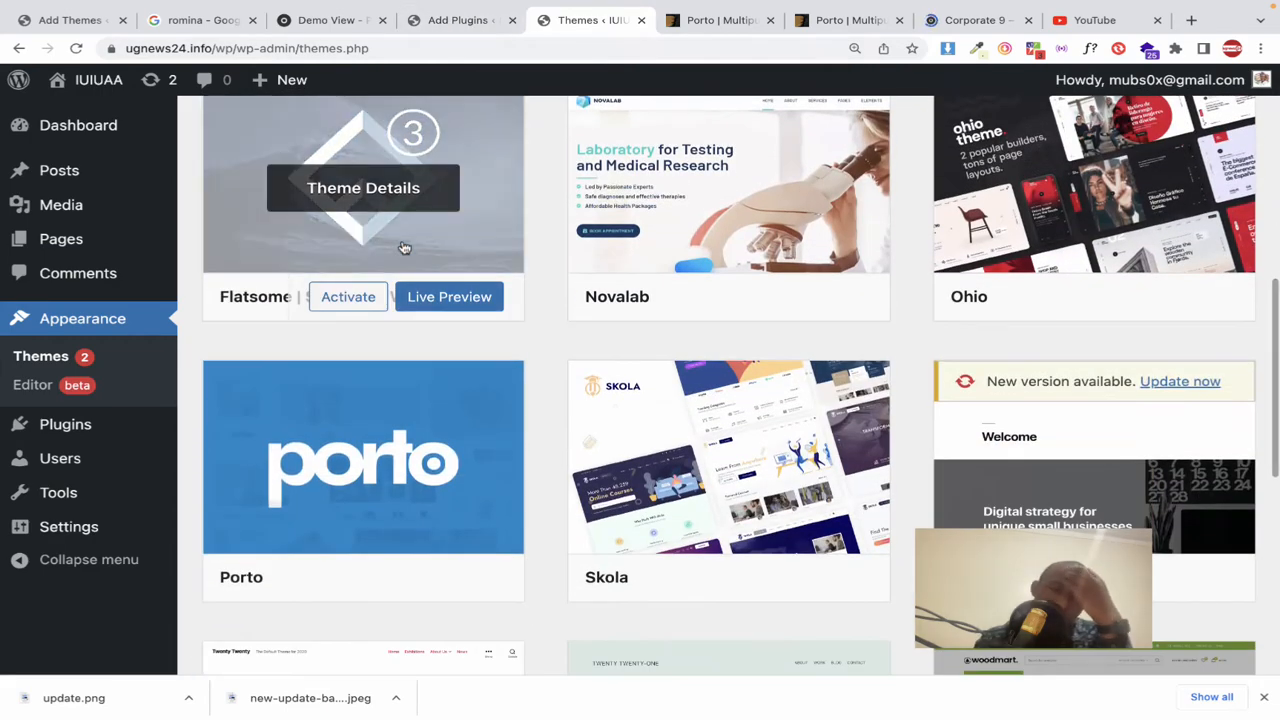
scroll(404, 248, down, 1)
scroll(404, 248, down, 1)
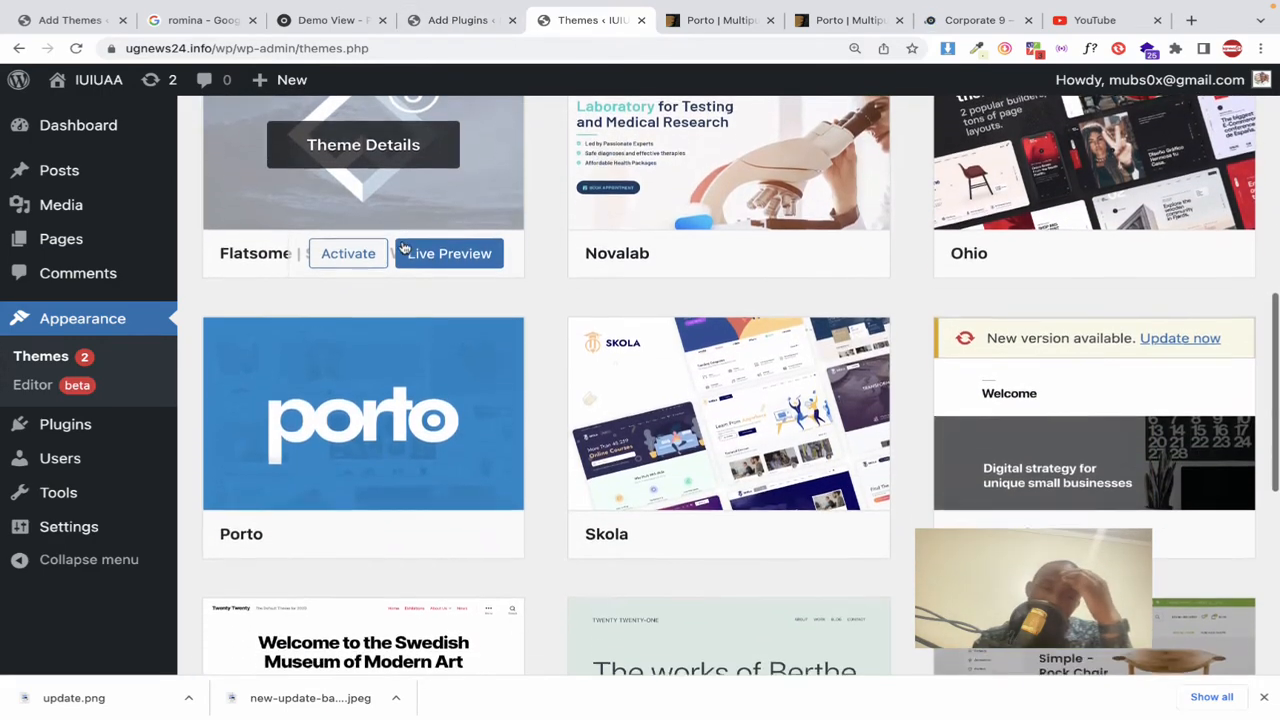
scroll(404, 247, up, 1)
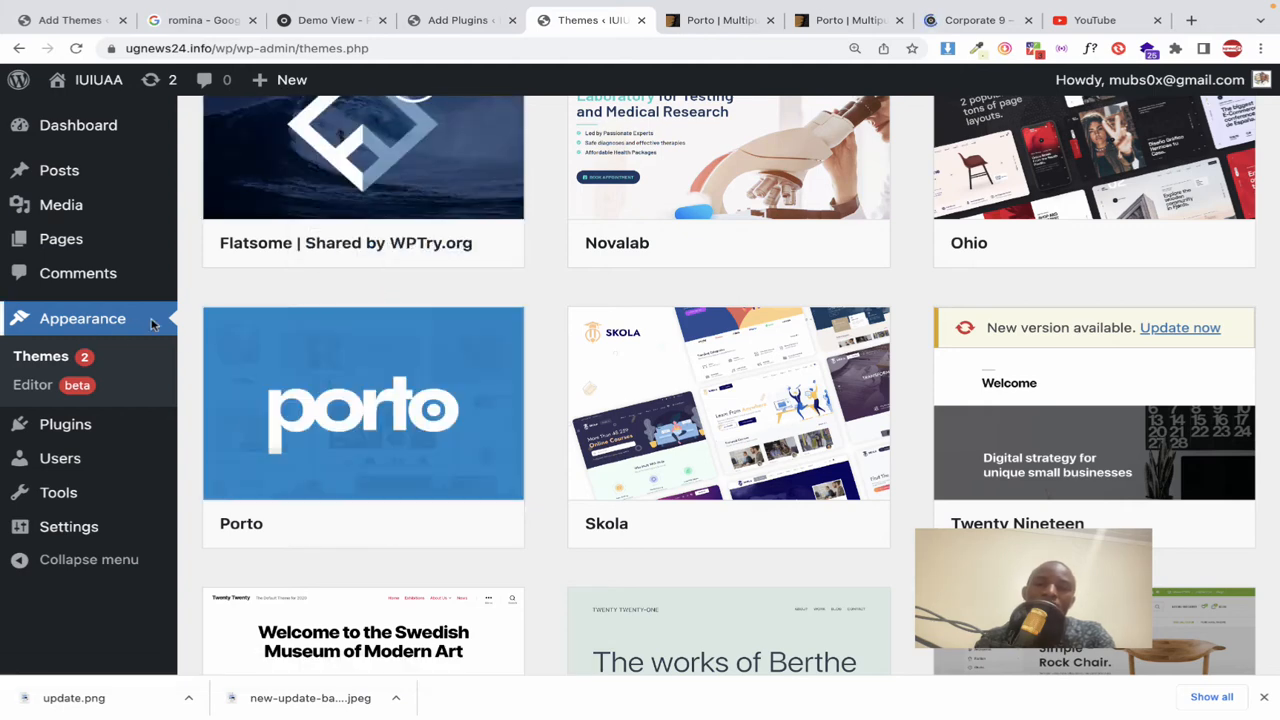
click(330, 354)
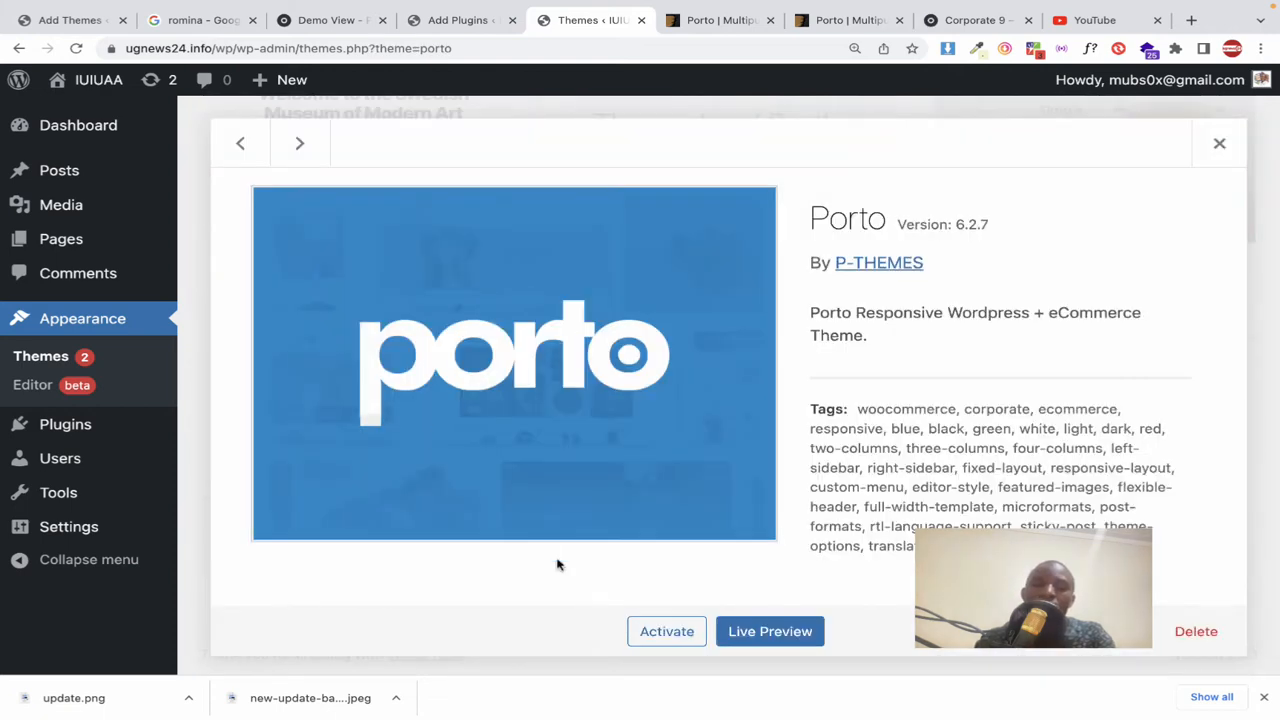
click(679, 636)
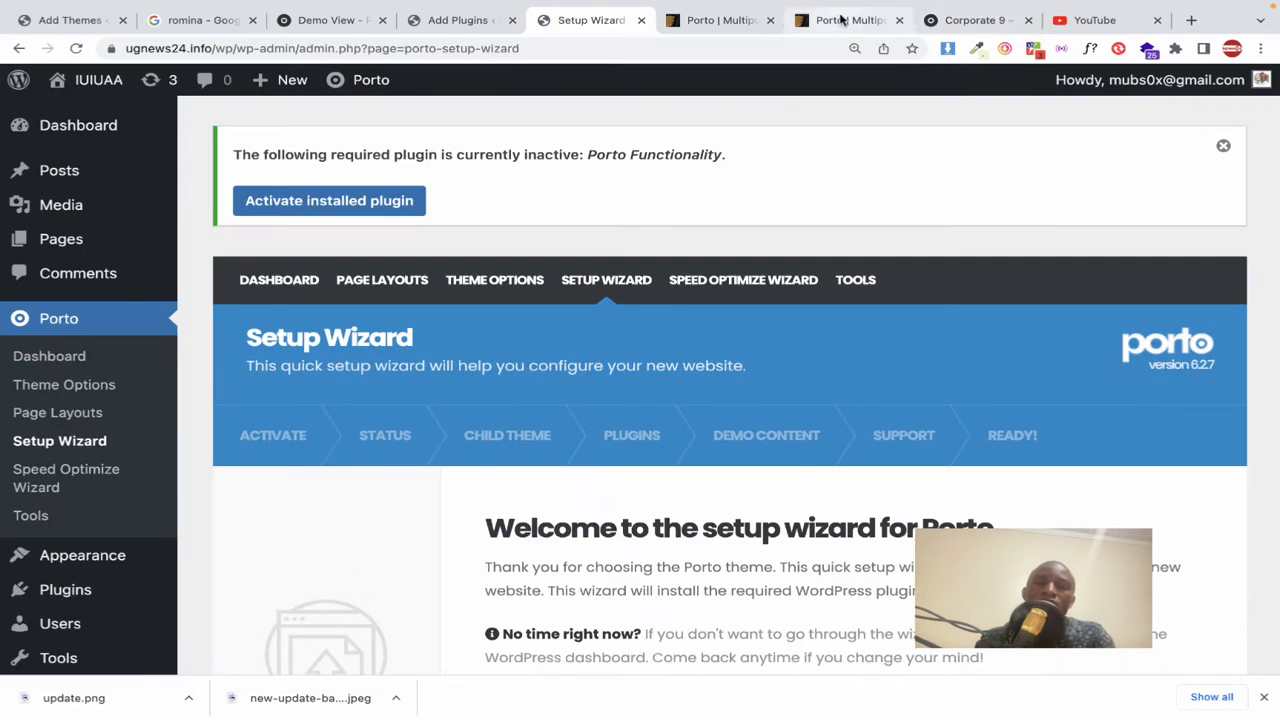
Step: Examine the Porto Setup Wizard page, including its welcome section and the required-plugin notice
click(455, 20)
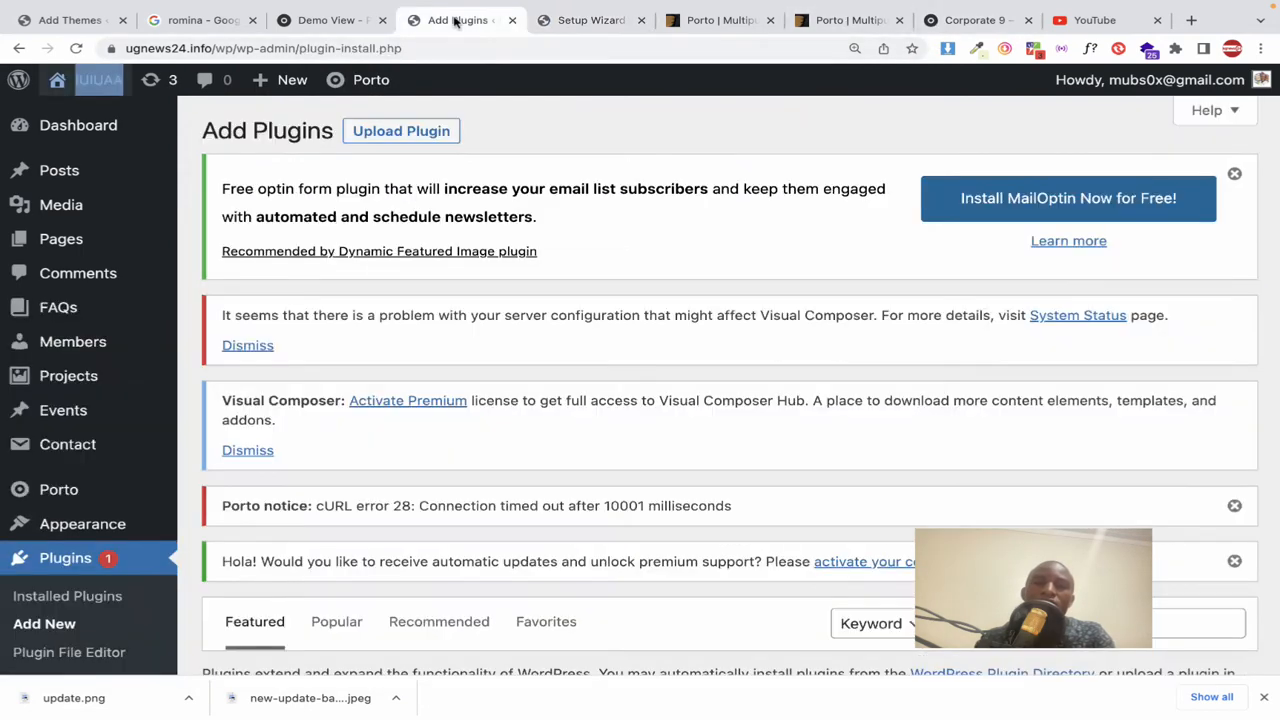
click(586, 20)
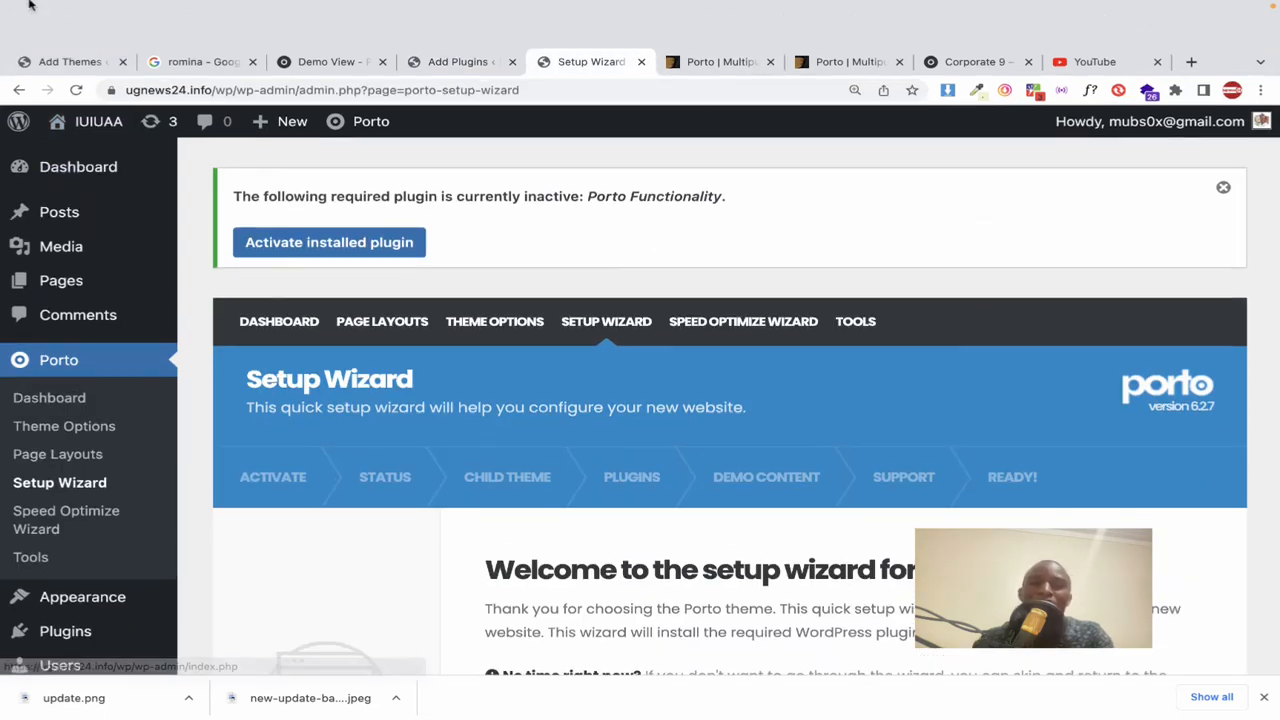
scroll(392, 235, down, 3)
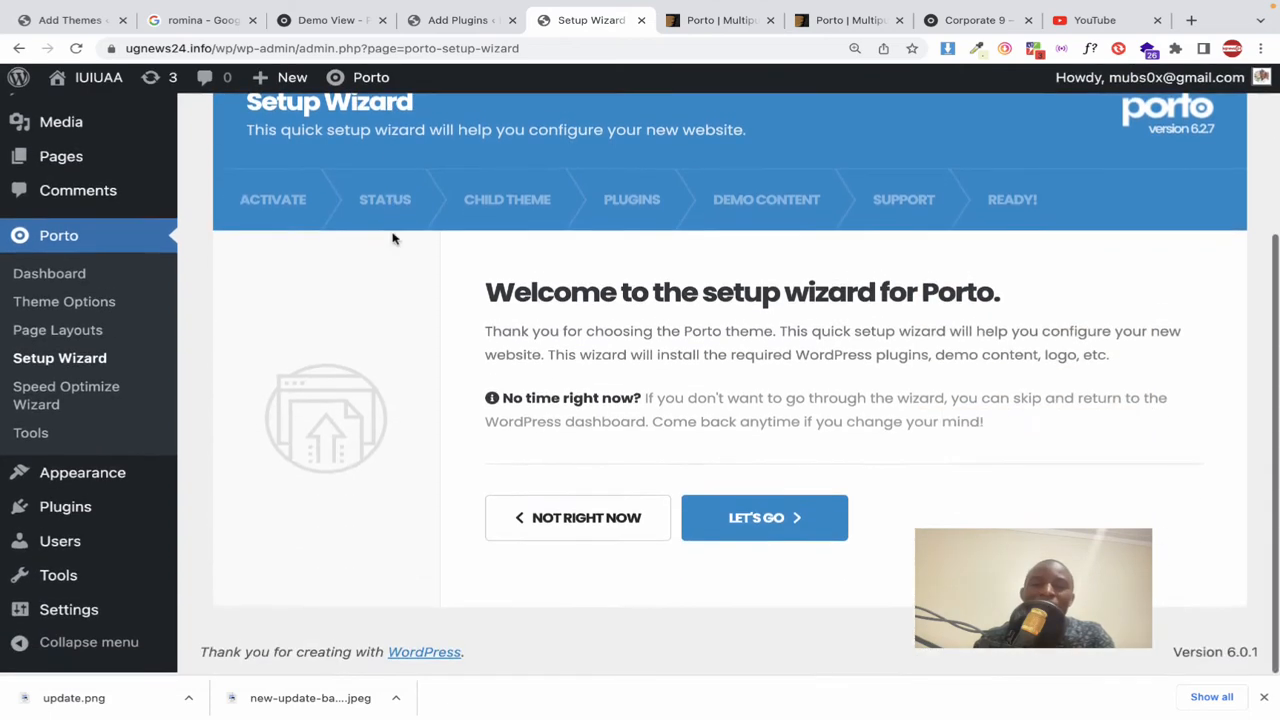
scroll(392, 233, up, 3)
scroll(392, 233, down, 1)
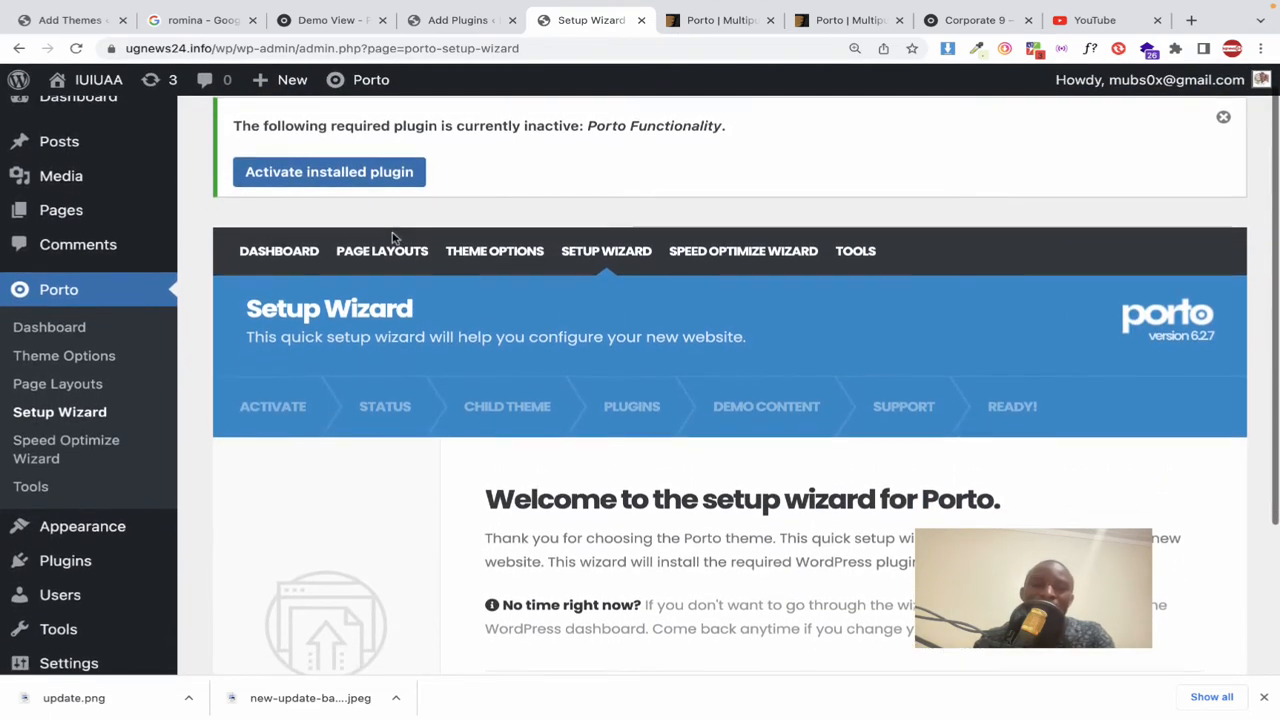
scroll(392, 237, up, 1)
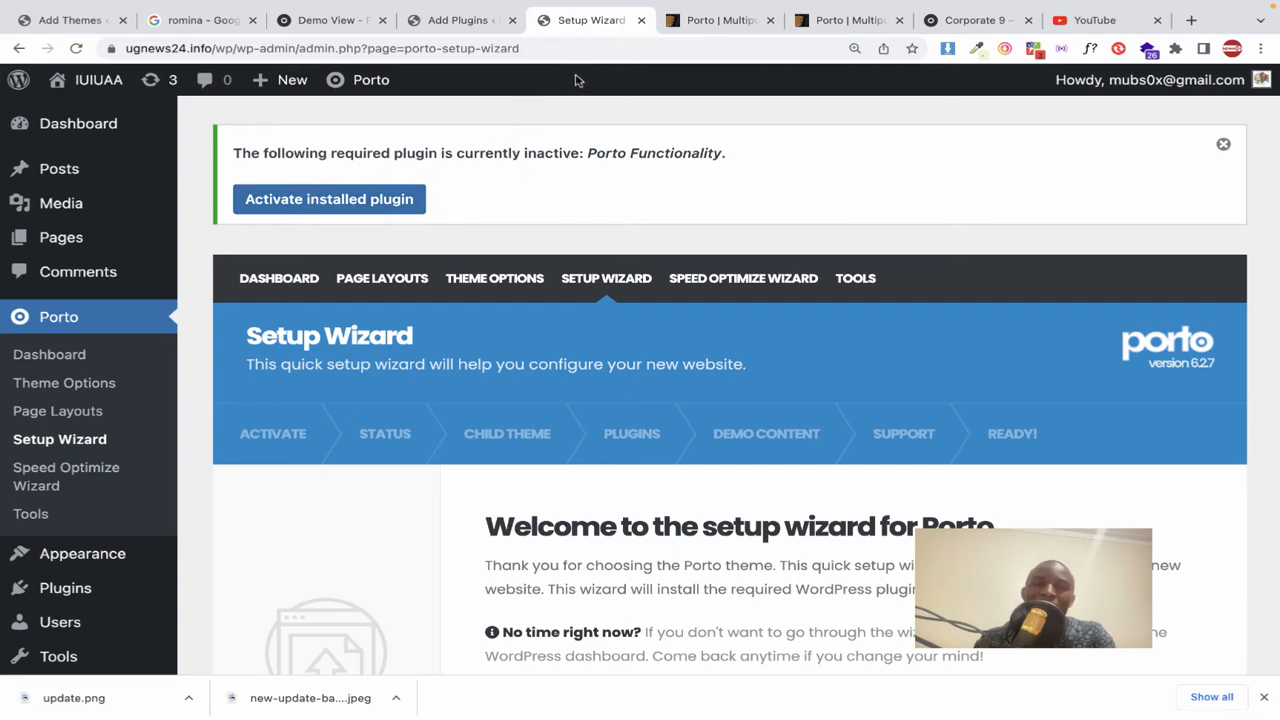
drag(250, 153, 508, 168)
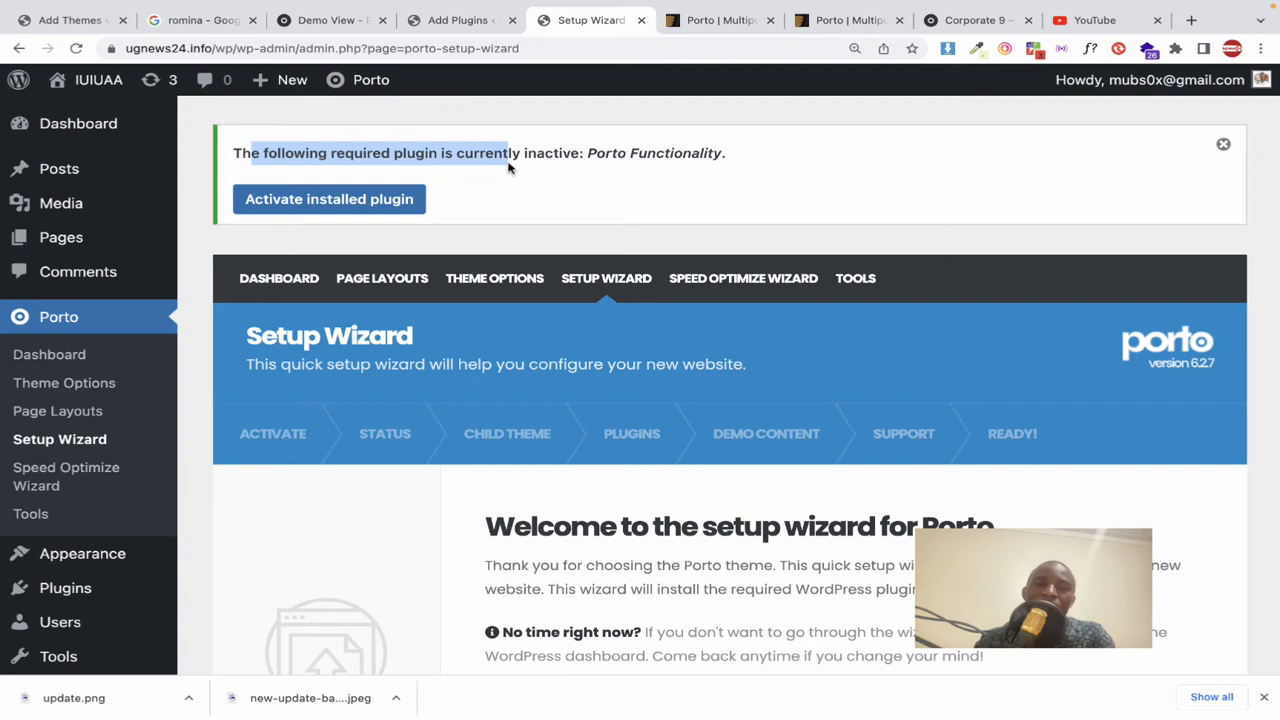
click(585, 155)
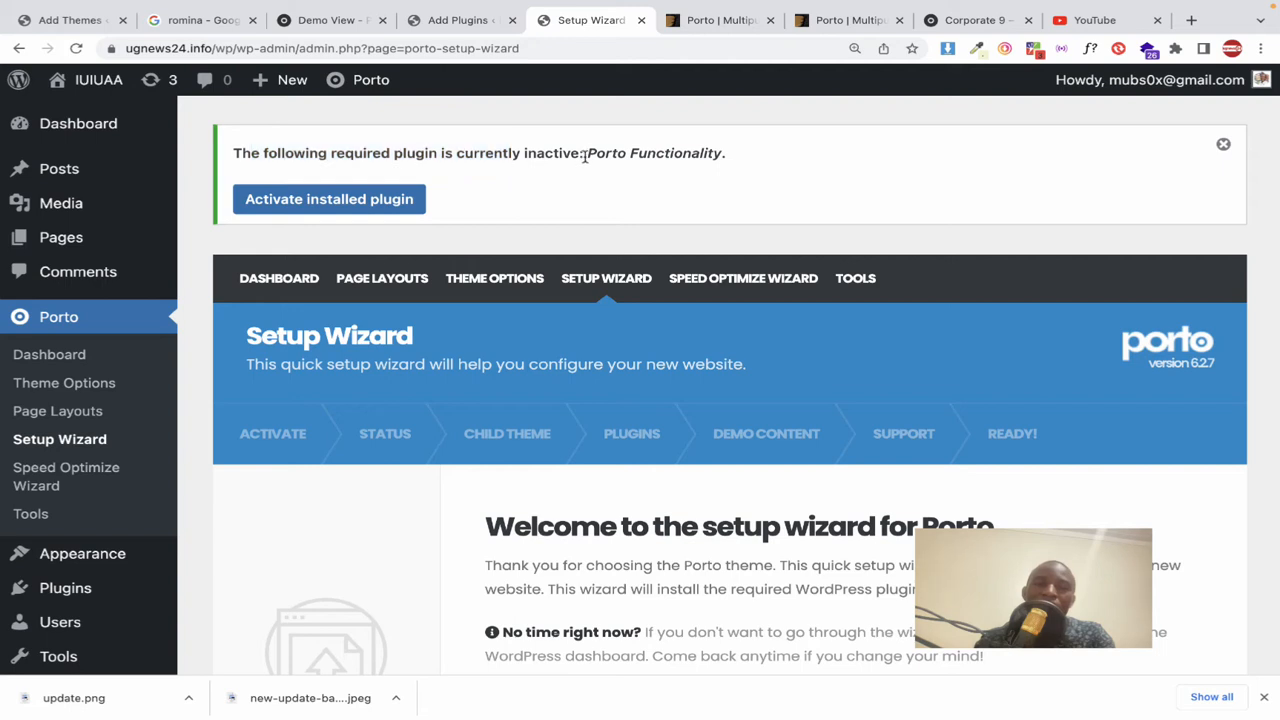
Step: Try to activate the required Porto Functionality plugin from the notice in the setup wizard
click(351, 207)
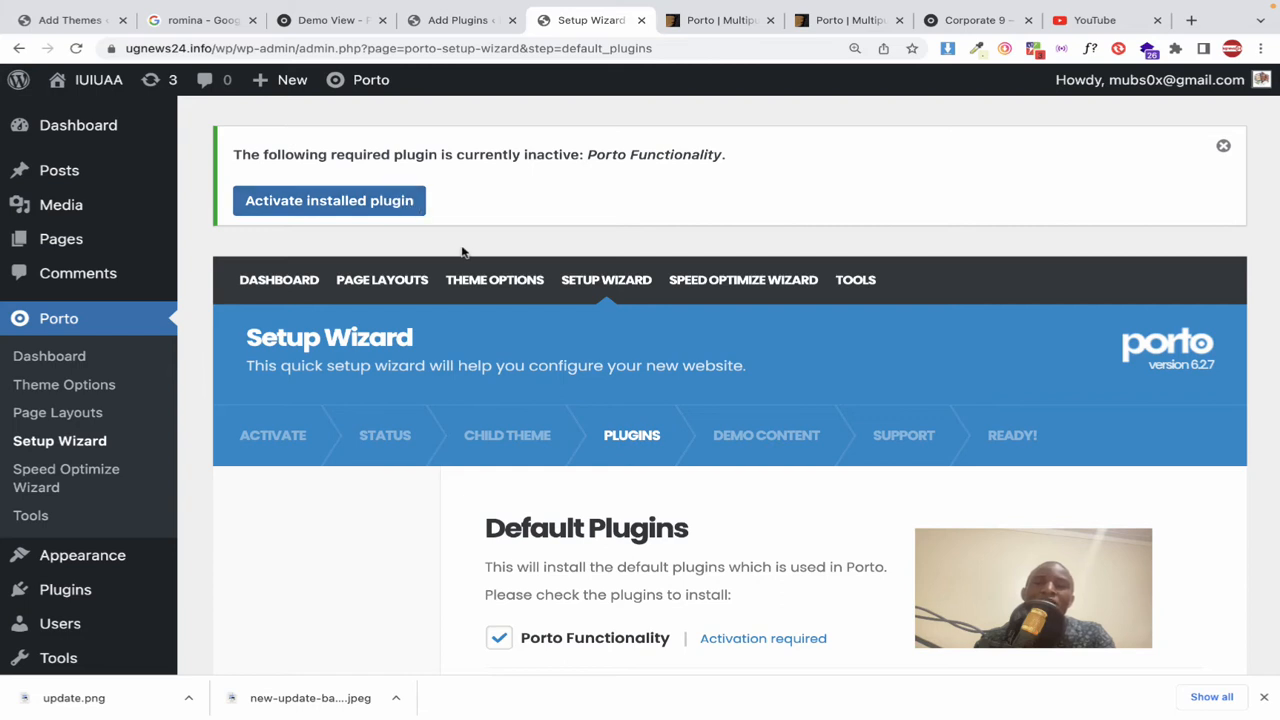
scroll(462, 252, down, 1)
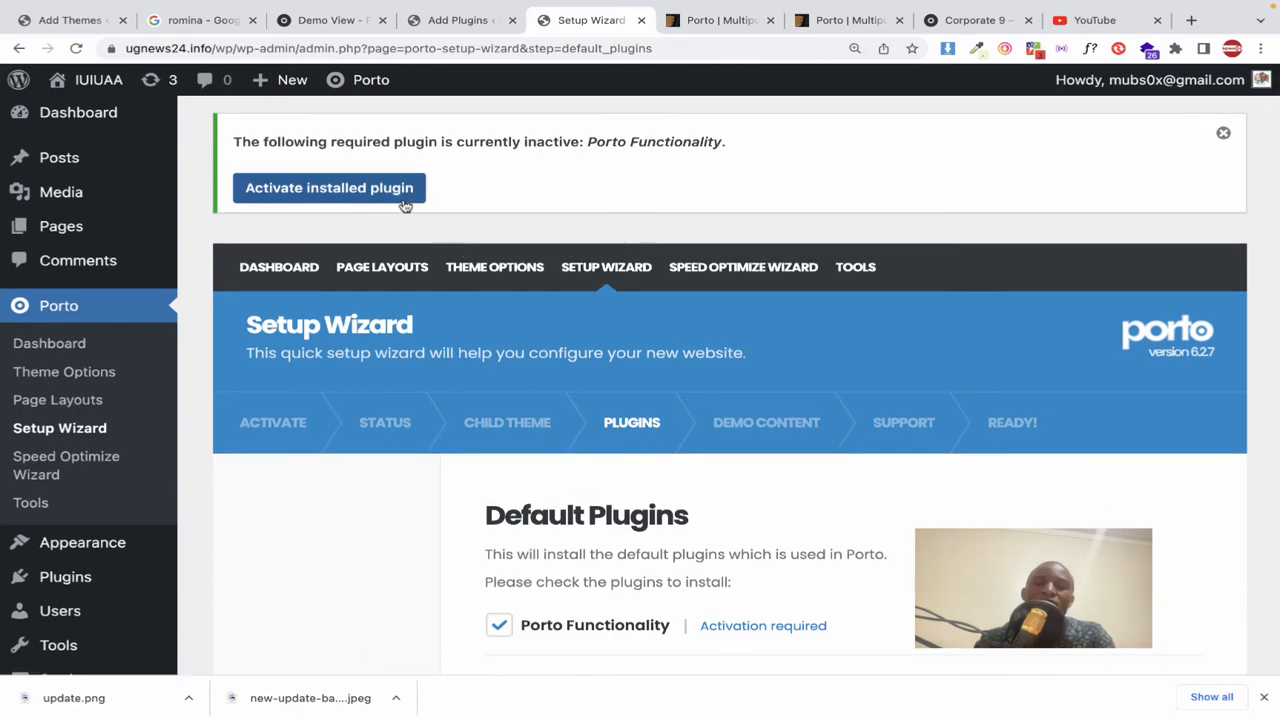
click(392, 198)
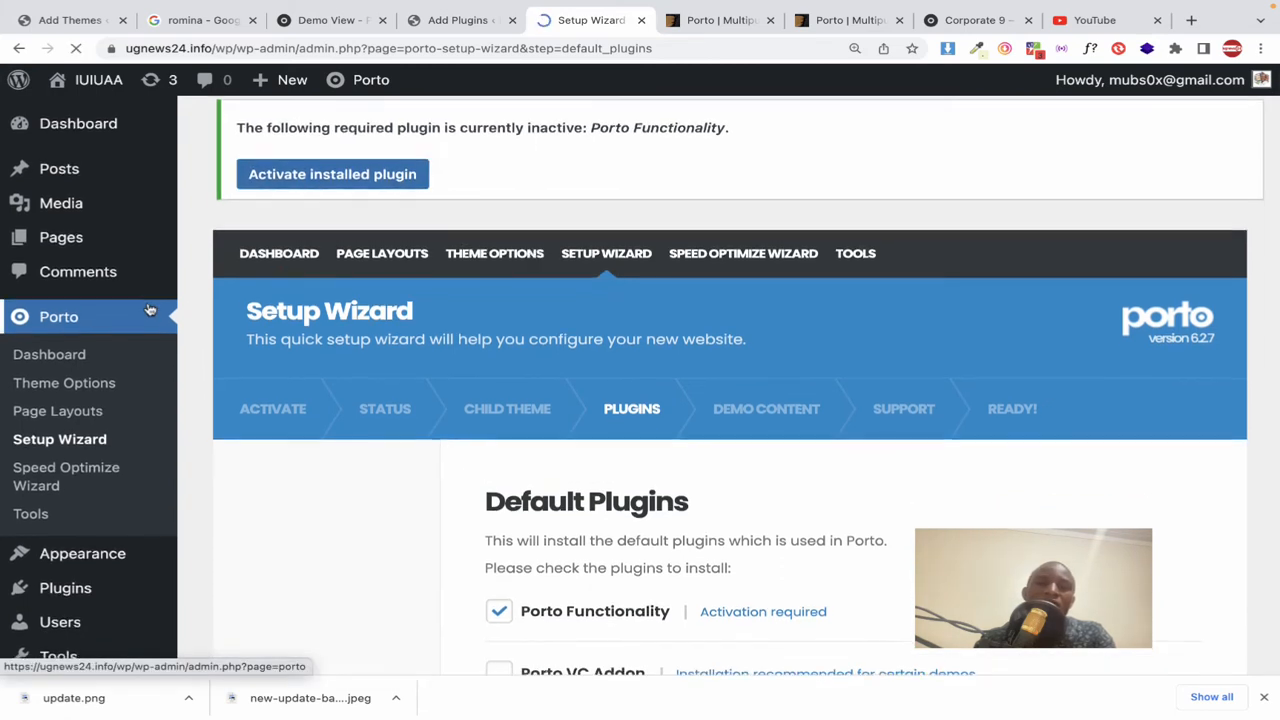
Step: Find "porto" in the installed plugins list and activate the Porto Theme - Functionality plugin
scroll(148, 310, down, 2)
scroll(148, 310, down, 2)
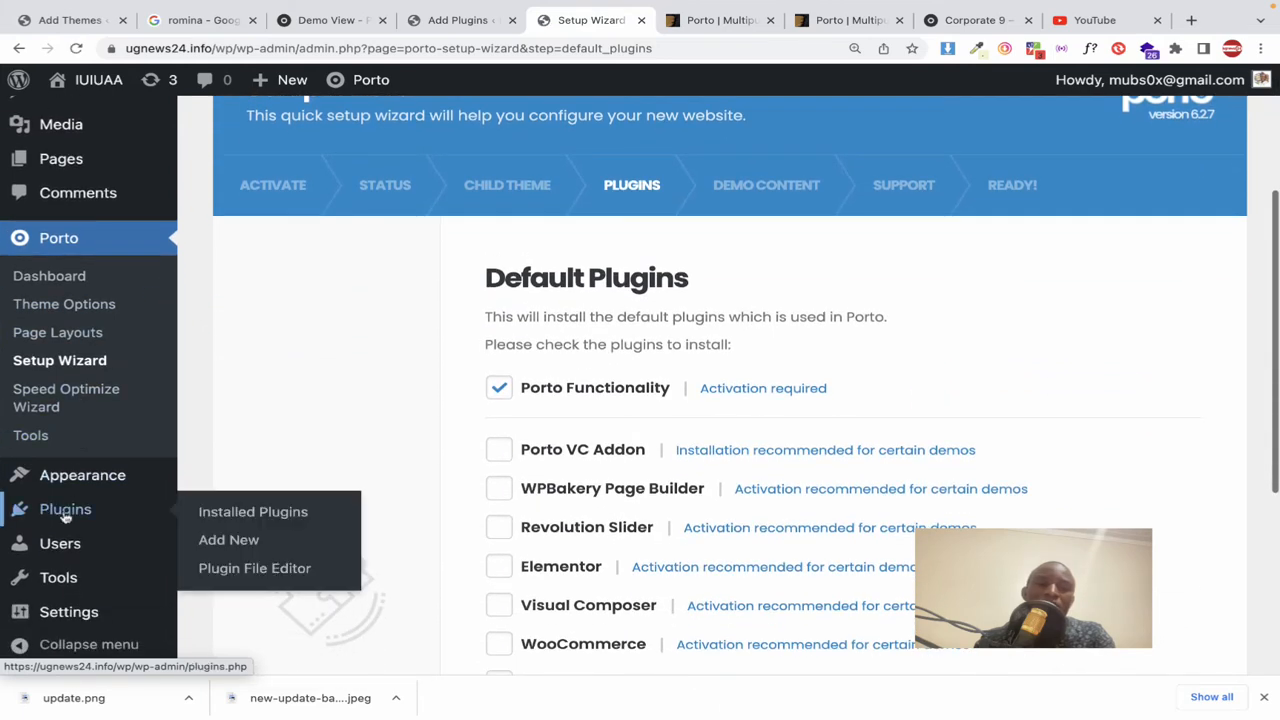
click(65, 512)
scroll(171, 478, down, 1)
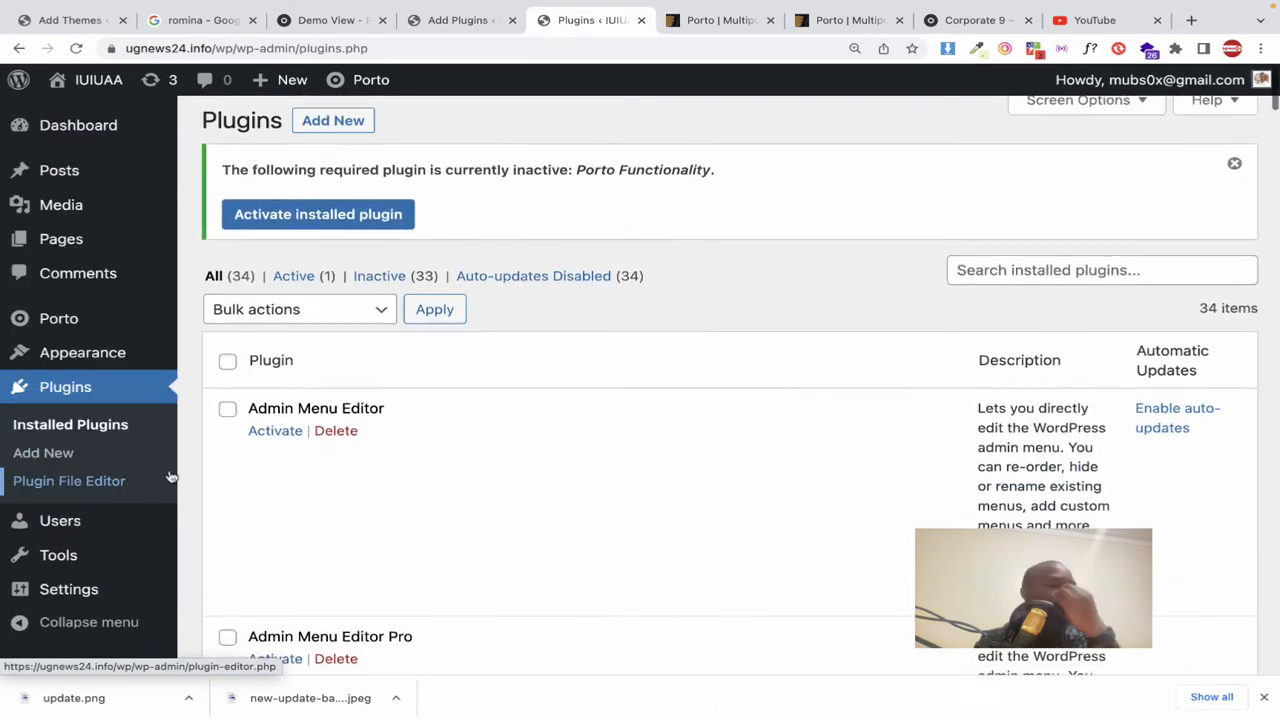
key(ctrl+f)
text(p)
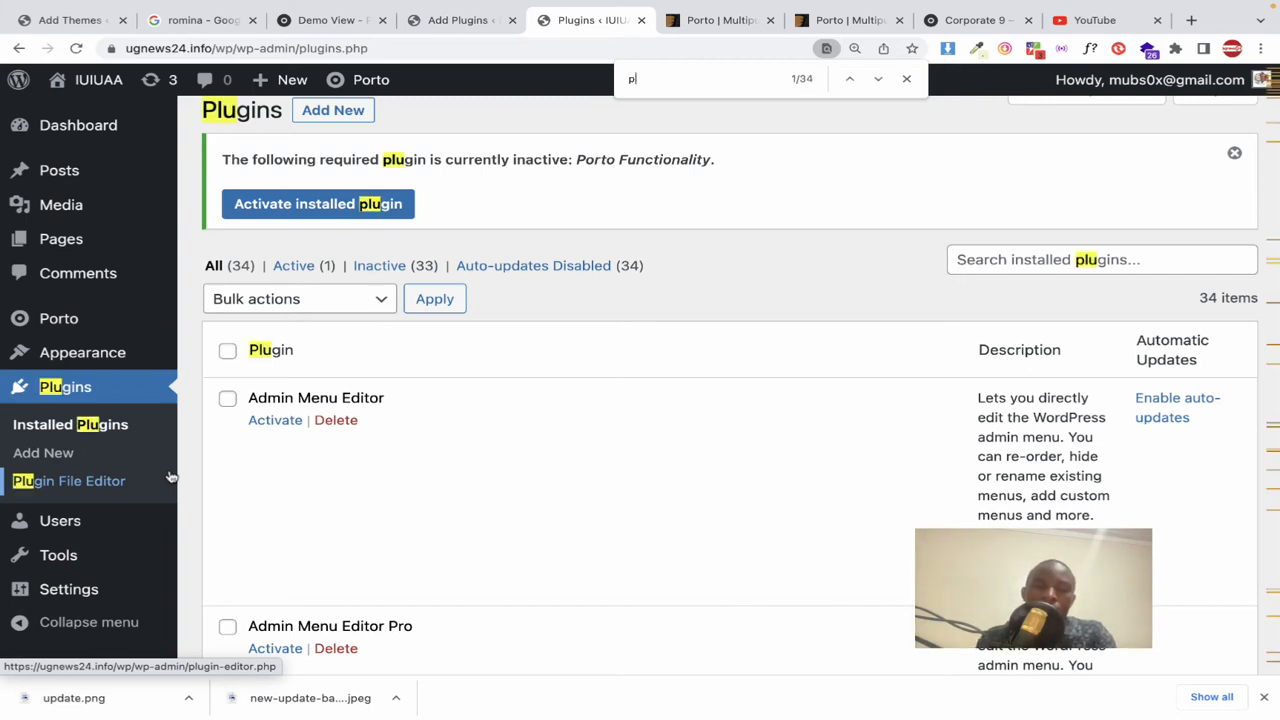
text(orto)
key(Return)
key(Return)
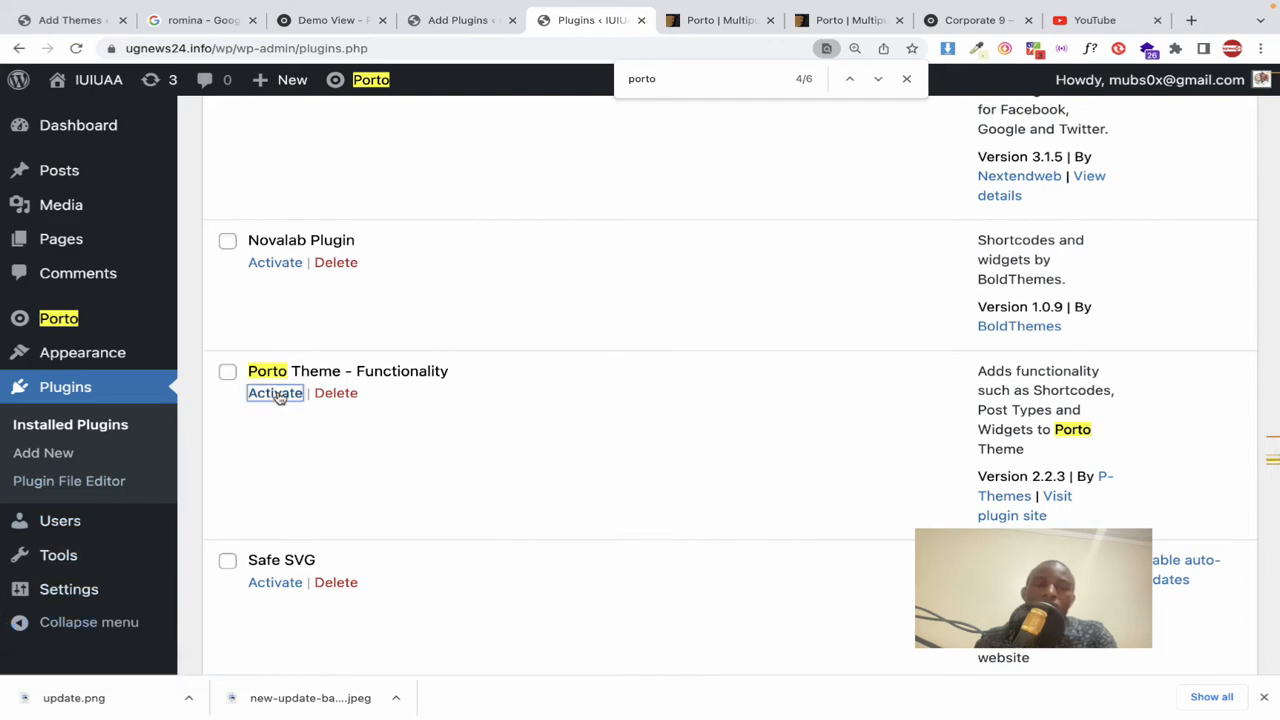
click(275, 393)
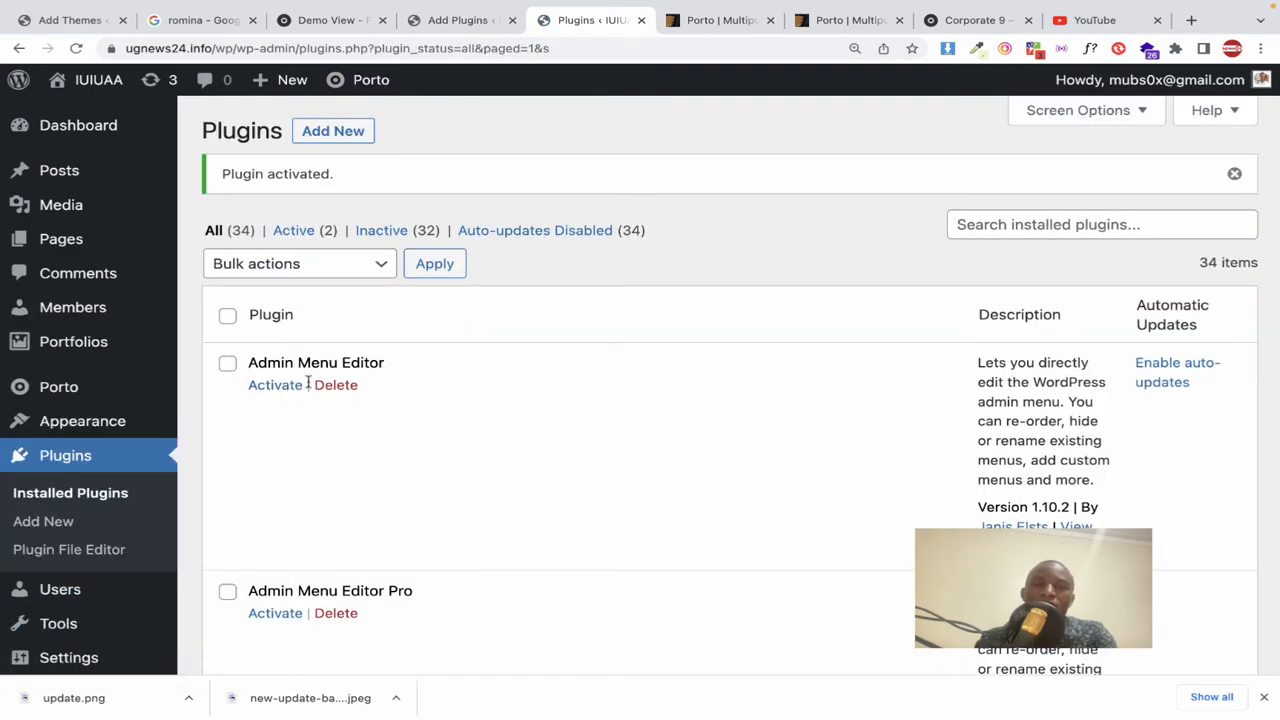
Step: Visit the site's front end and check how the home page looks with the Porto theme
scroll(308, 390, down, 4)
scroll(308, 390, up, 5)
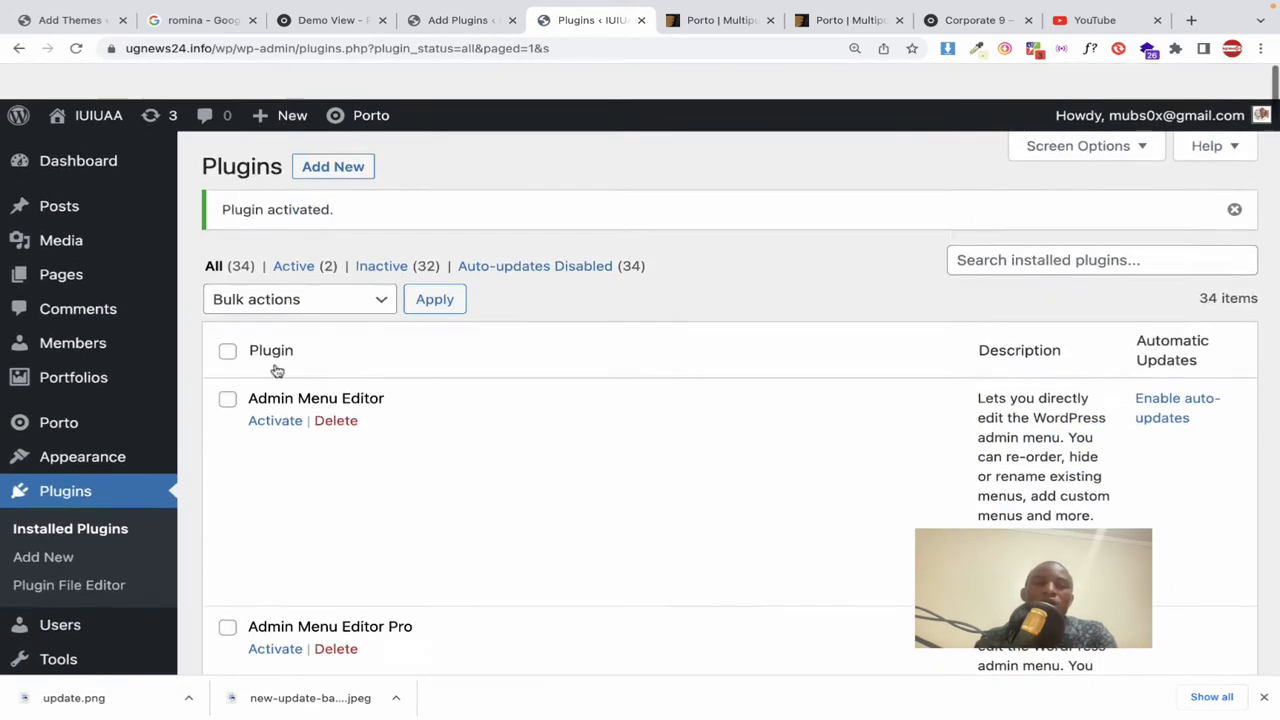
click(85, 122)
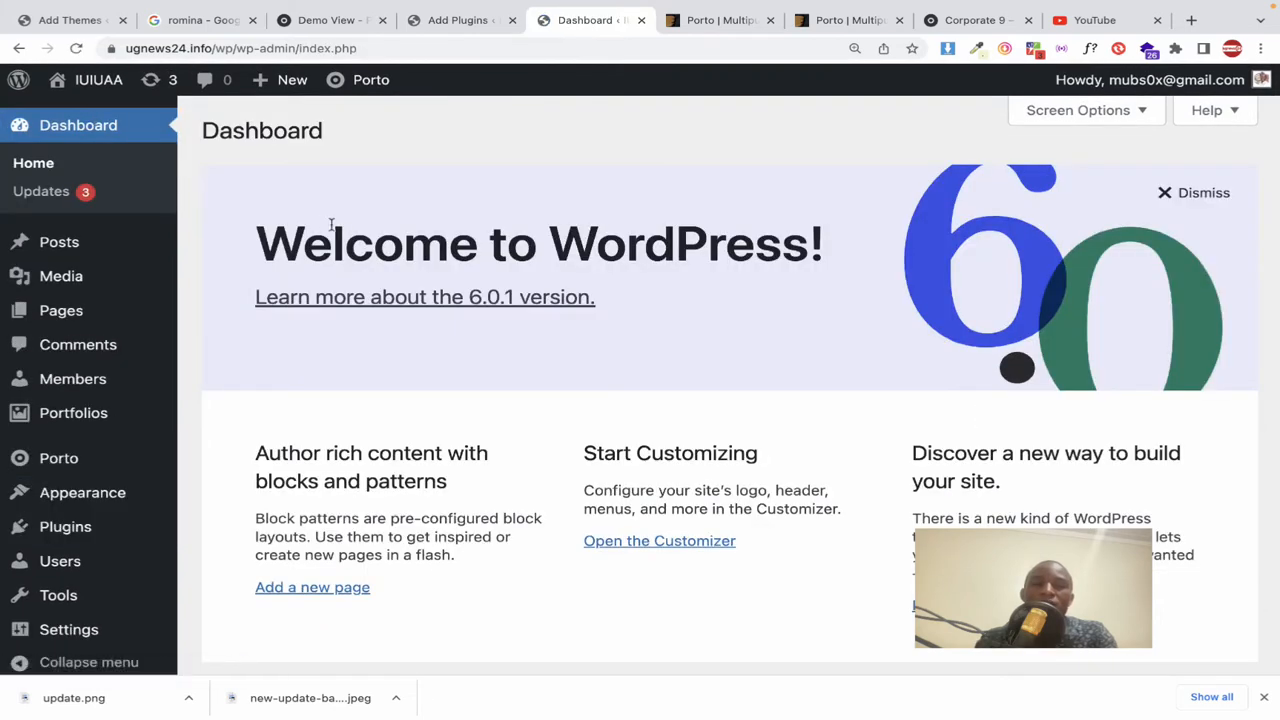
scroll(330, 223, down, 1)
click(102, 93)
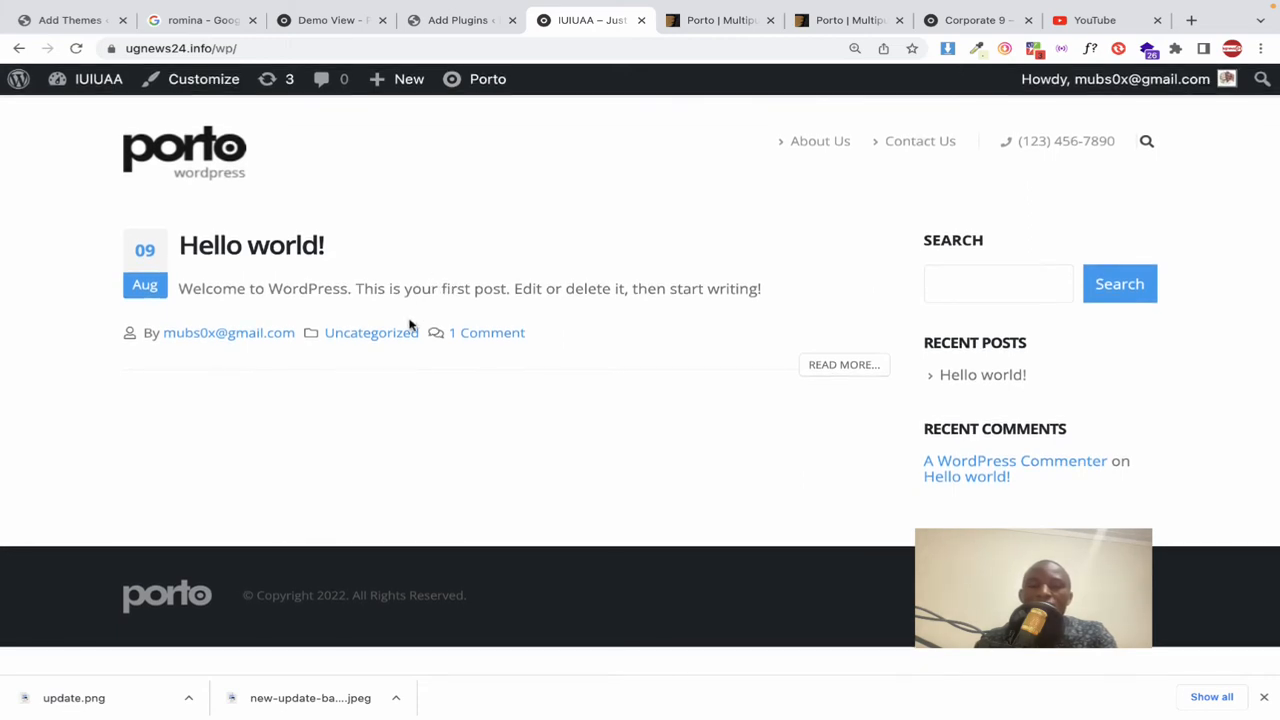
click(962, 283)
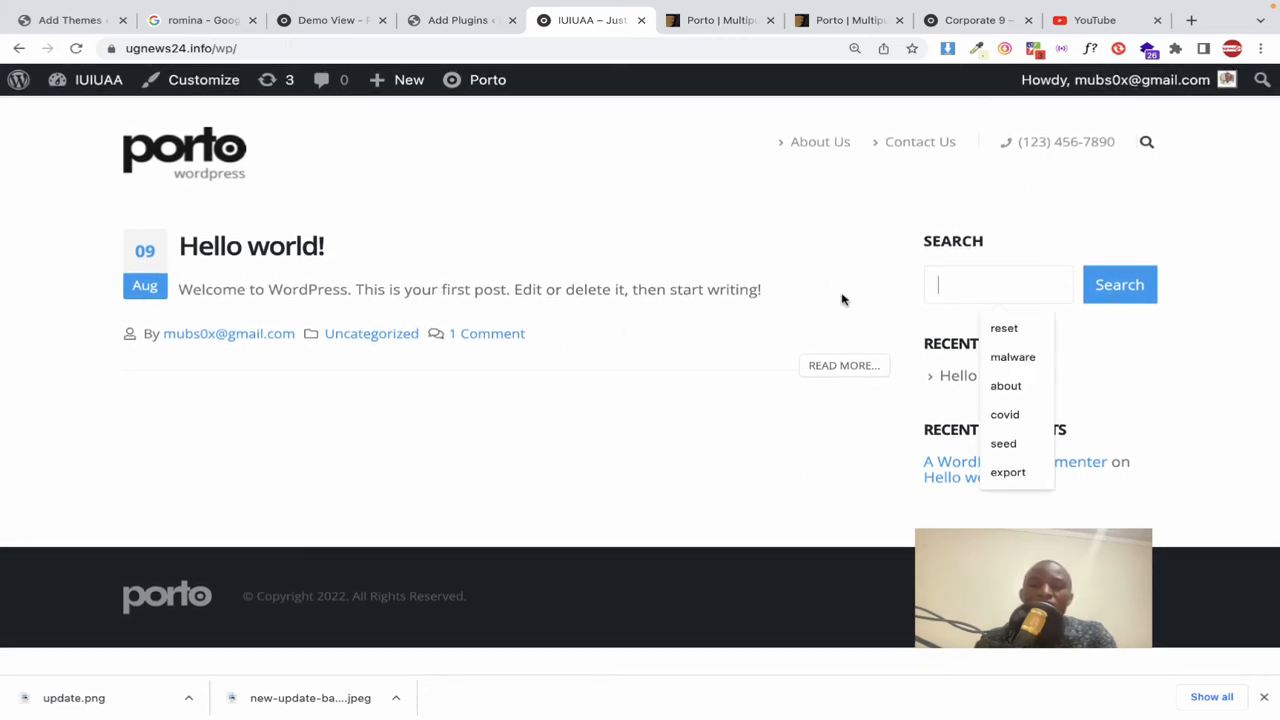
click(643, 313)
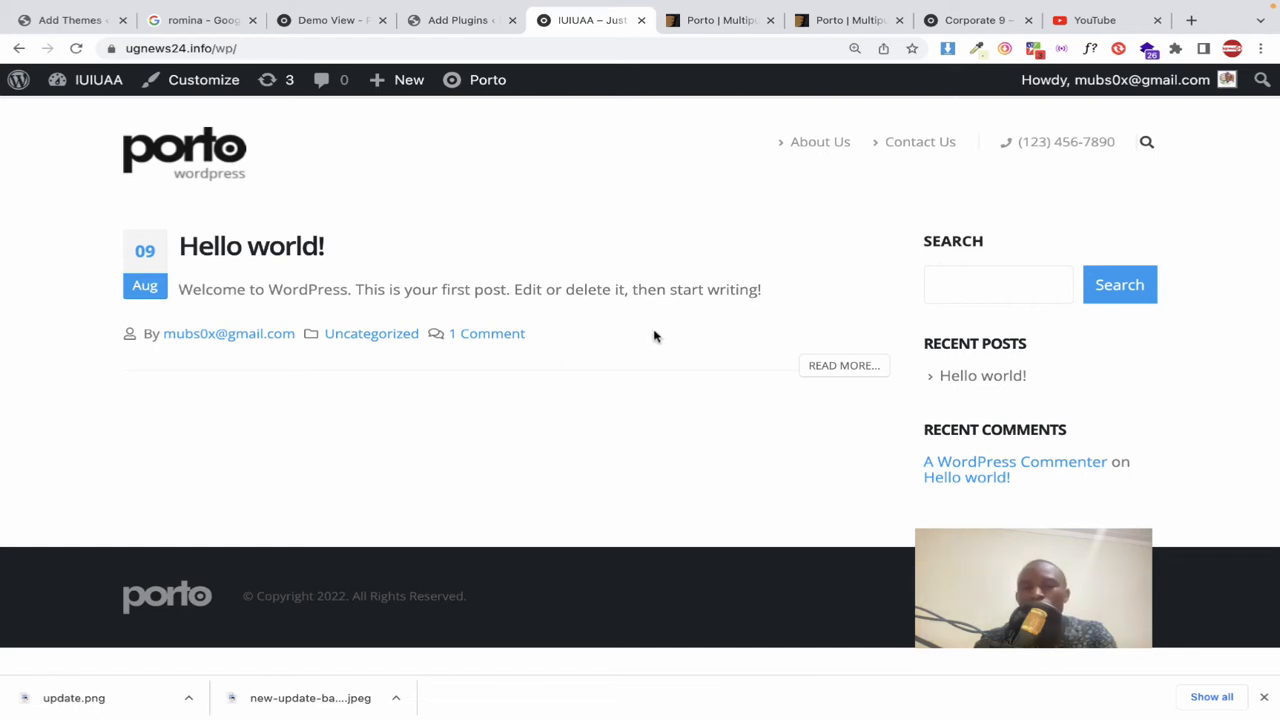
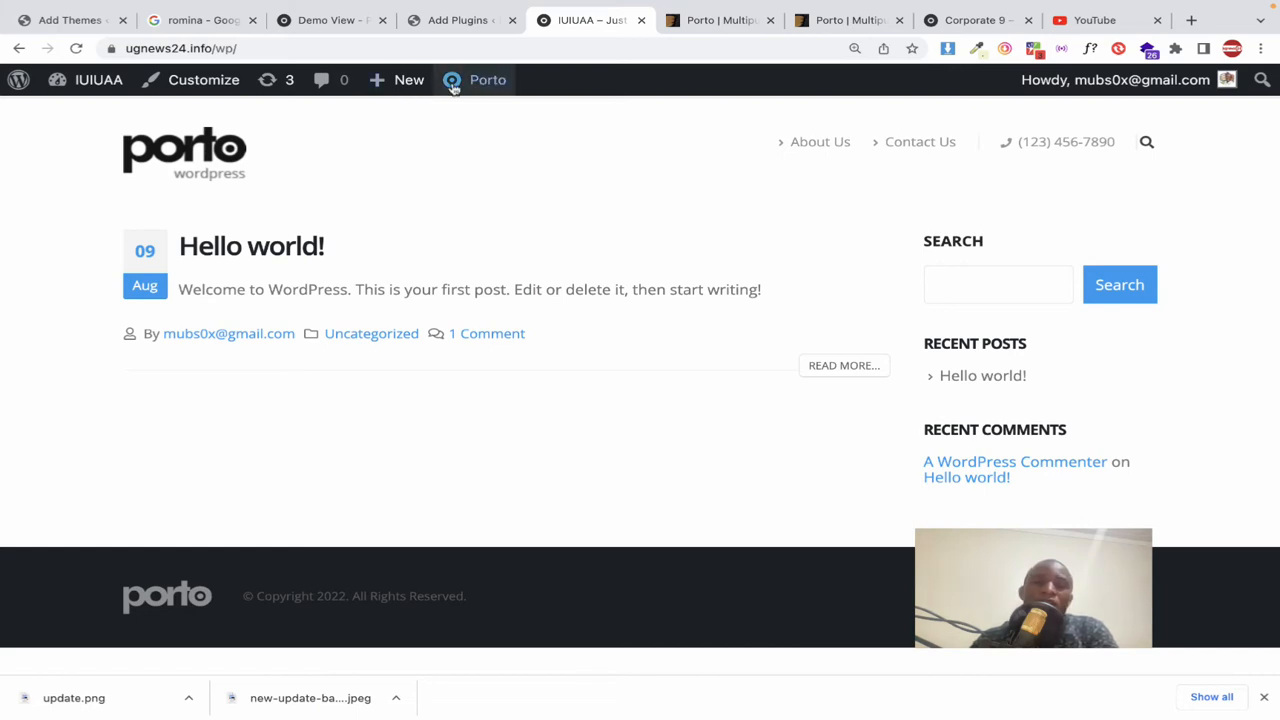
Step: Return to the WordPress admin and review the Porto dashboard's registration, documentation and system status sections
mouse_move(469, 88)
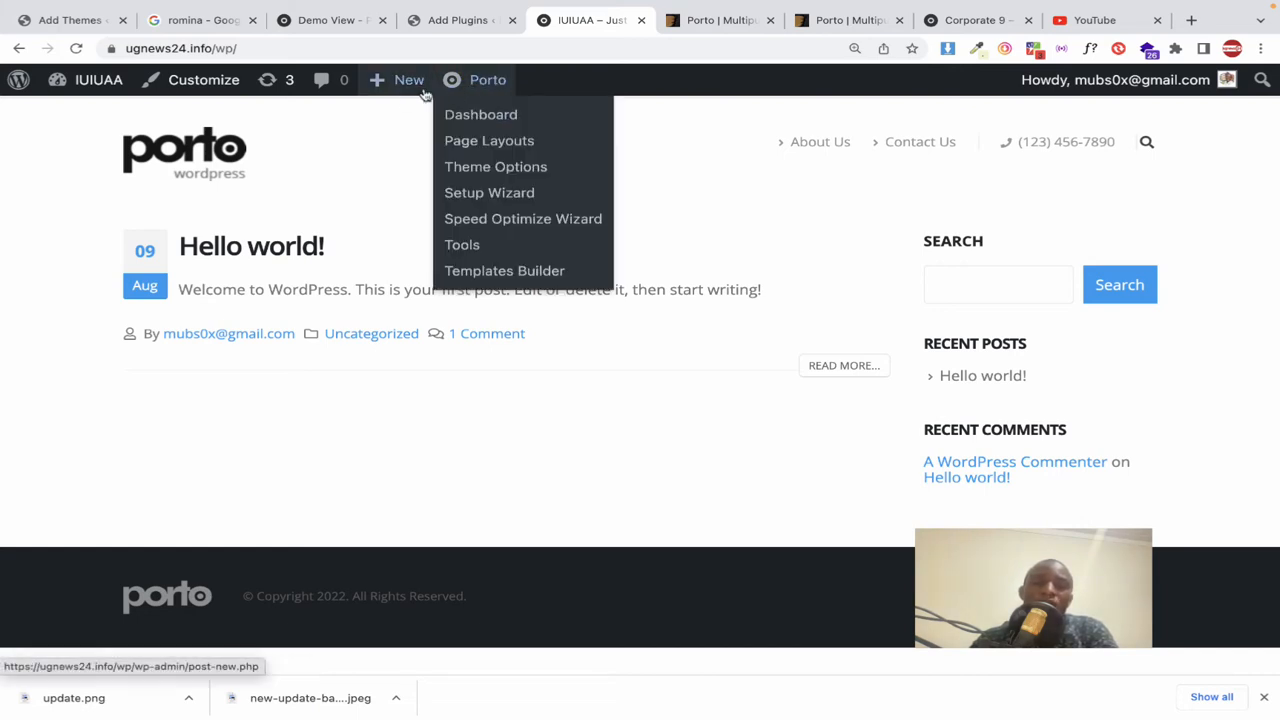
click(118, 82)
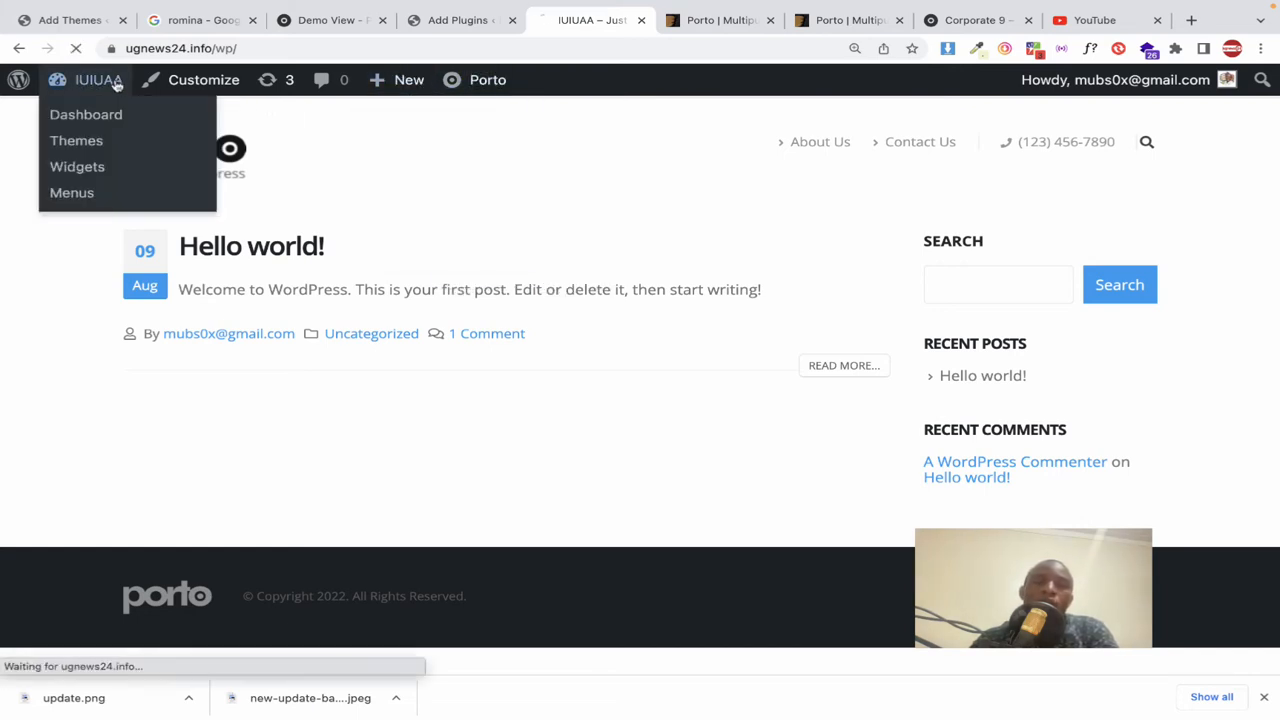
mouse_move(72, 244)
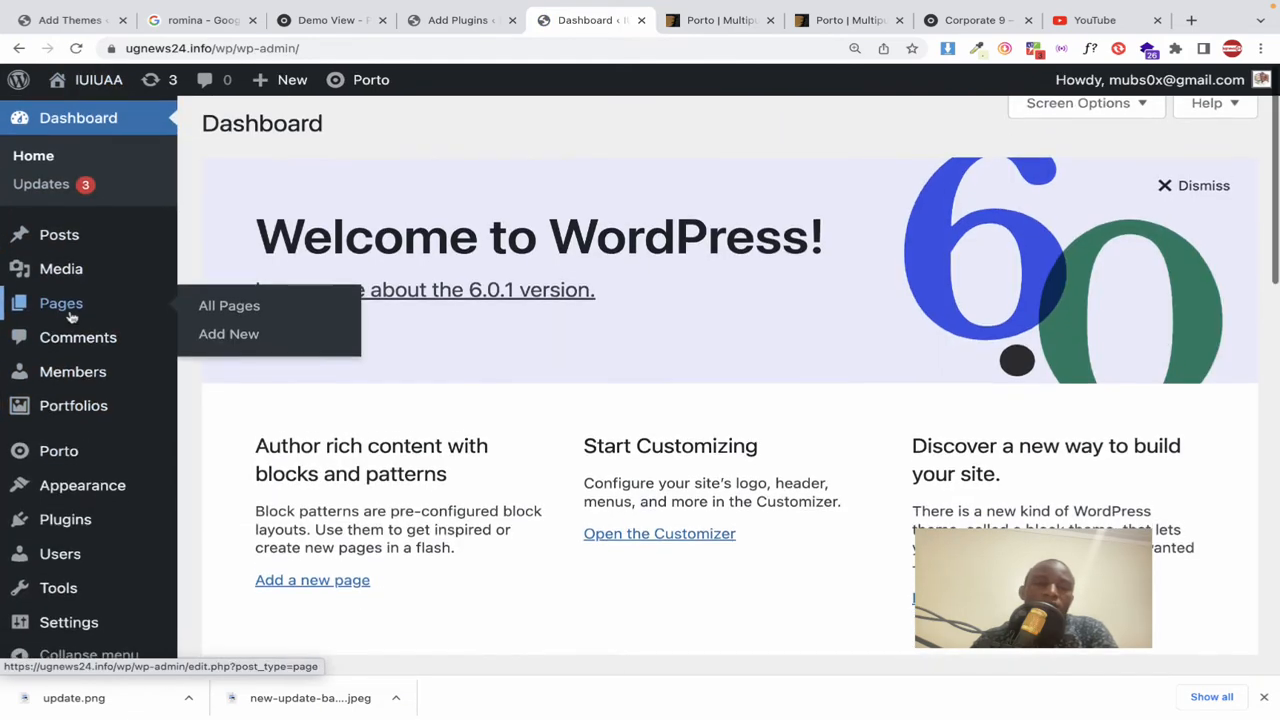
scroll(80, 345, down, 1)
mouse_move(94, 477)
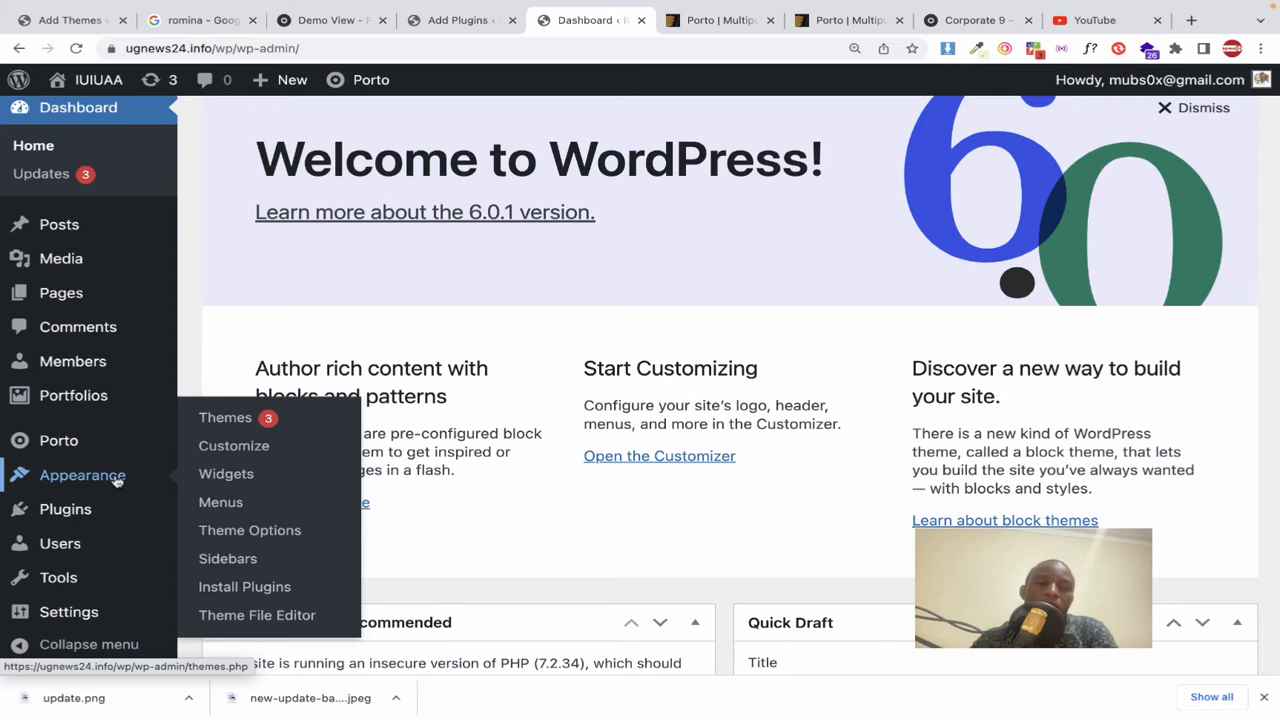
mouse_move(75, 449)
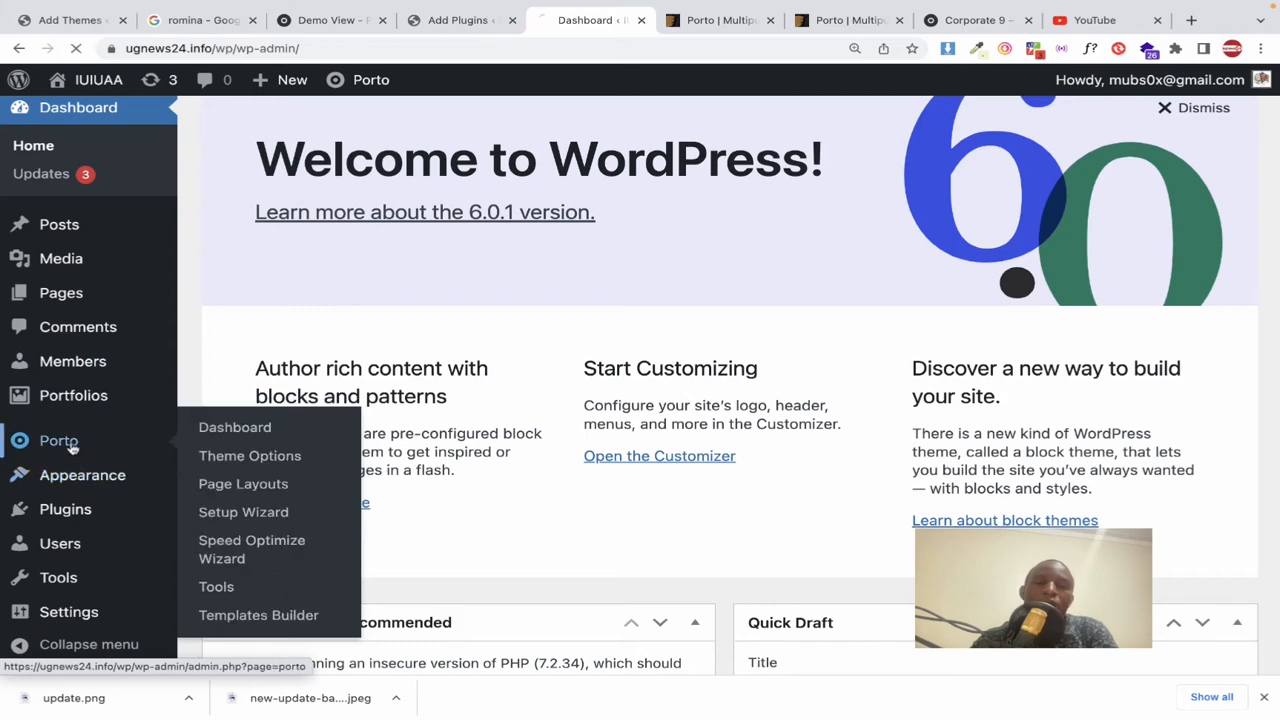
scroll(443, 342, down, 3)
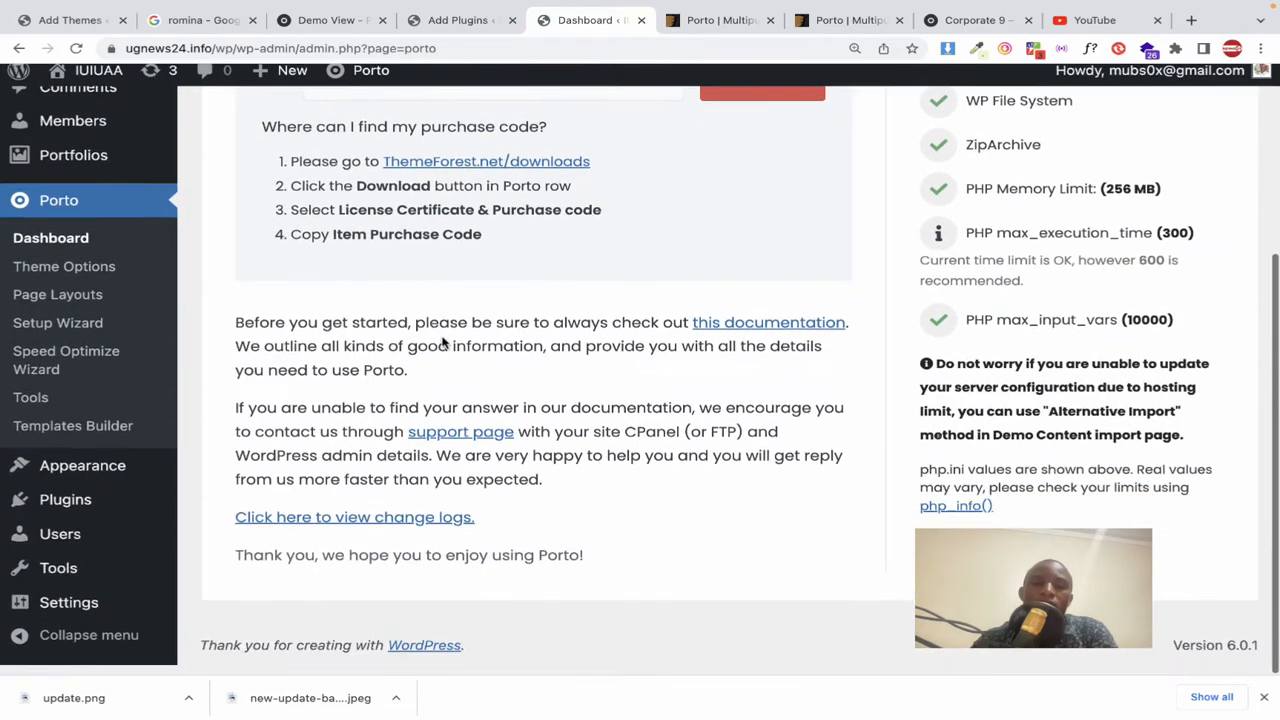
scroll(443, 342, up, 3)
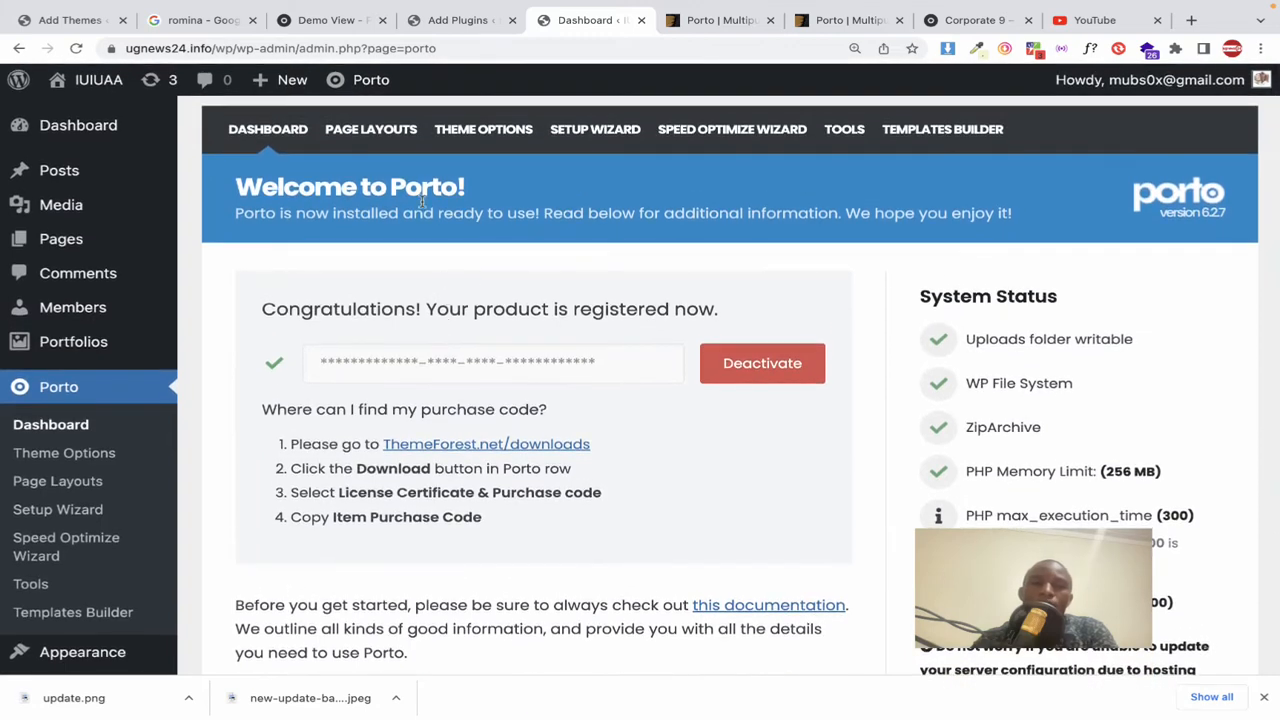
Step: Start the Porto Setup Wizard and continue past the theme activation stage to the Status stage
click(595, 139)
scroll(591, 185, down, 3)
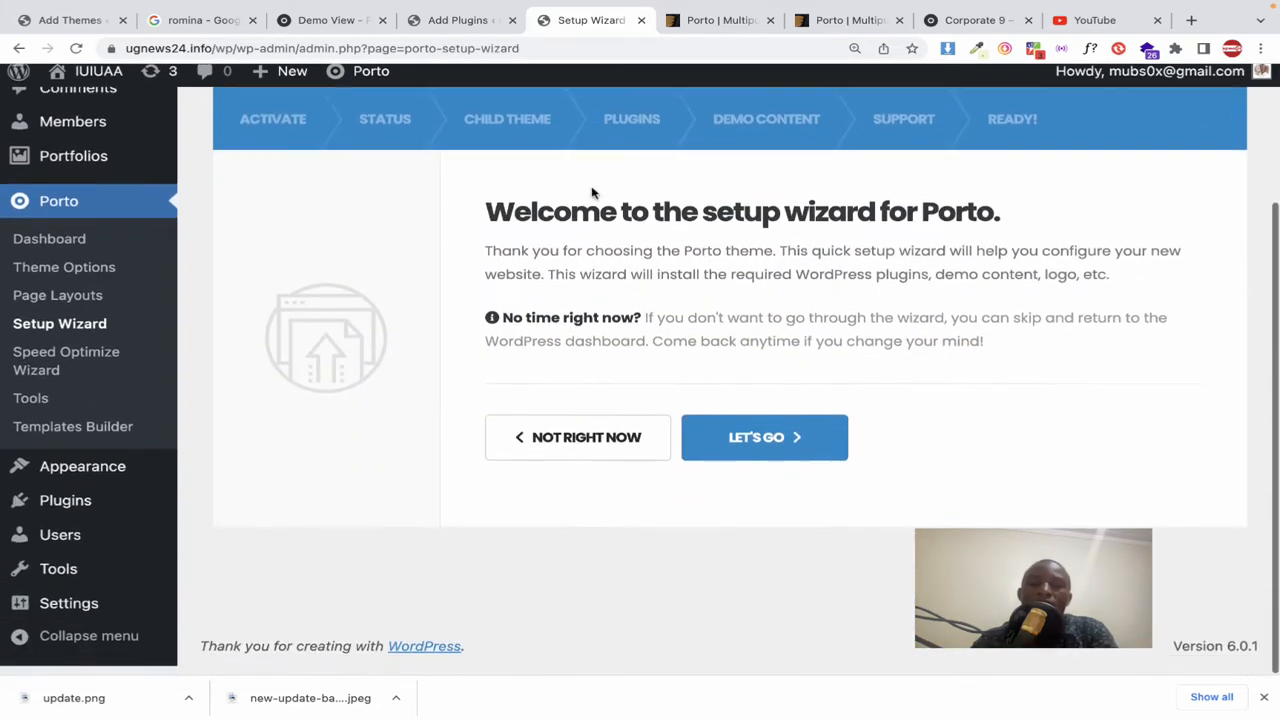
scroll(591, 185, up, 3)
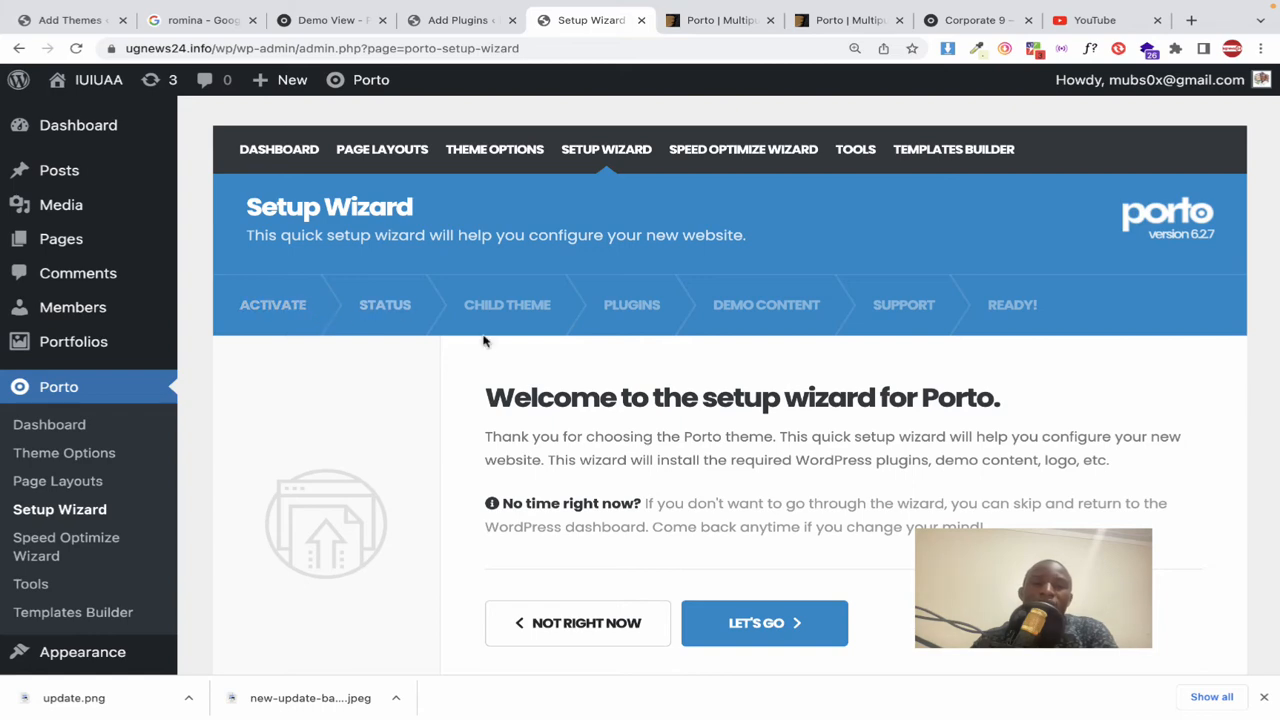
scroll(383, 346, down, 2)
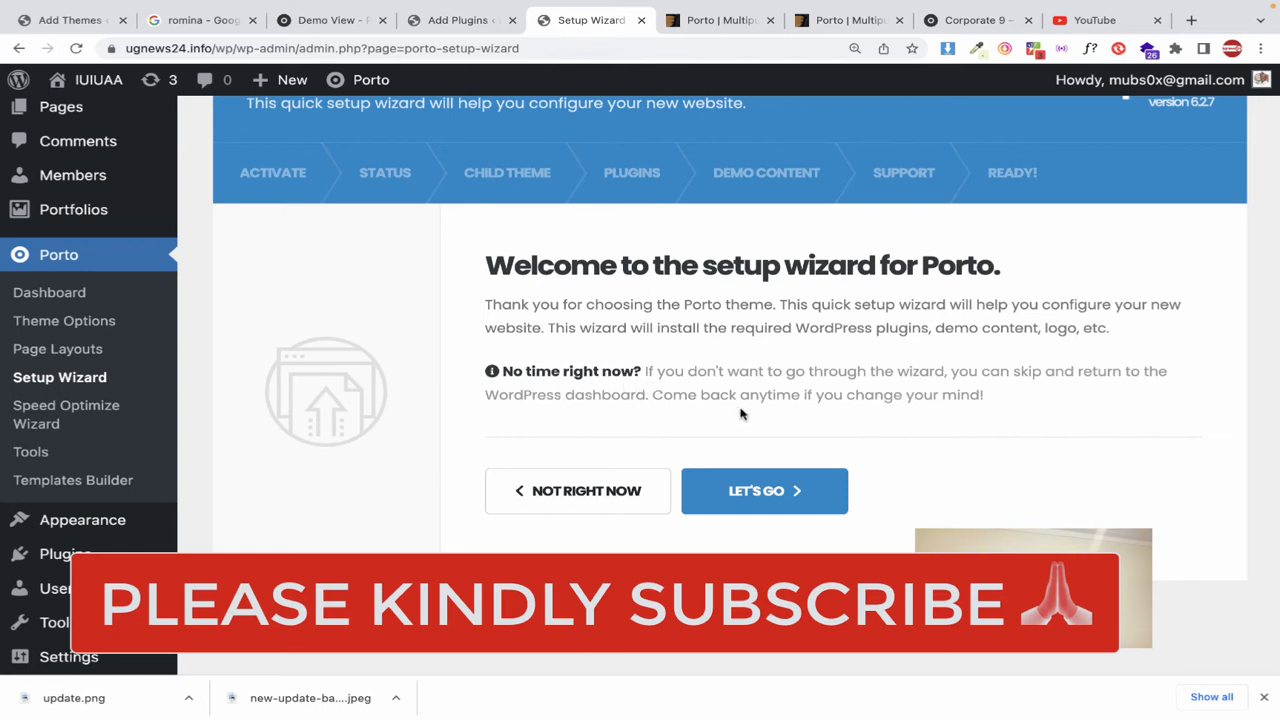
click(730, 491)
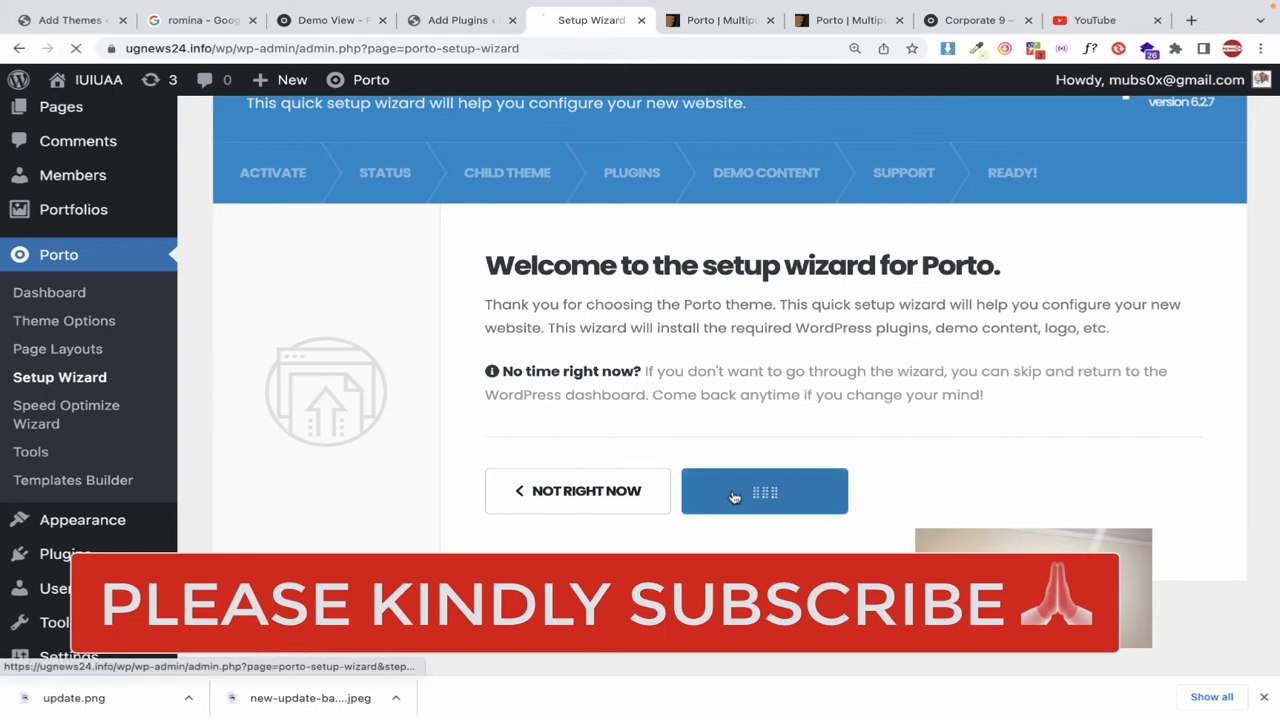
scroll(728, 492, down, 3)
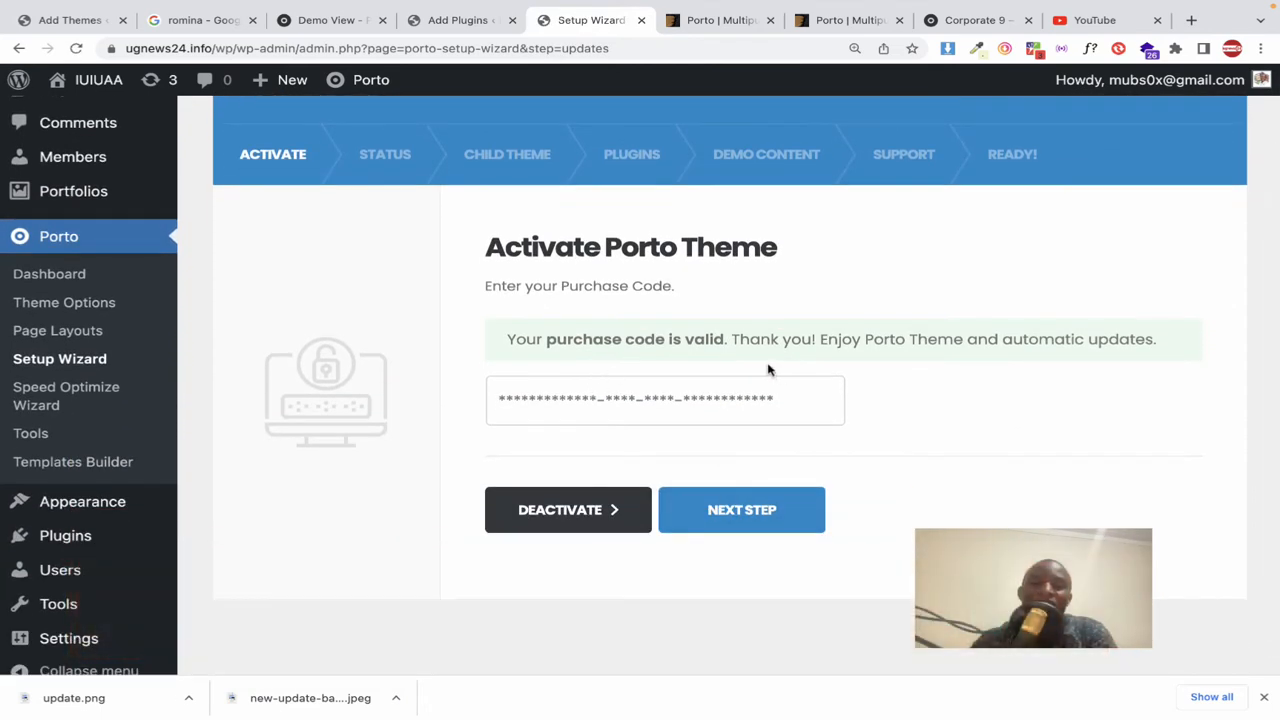
click(747, 515)
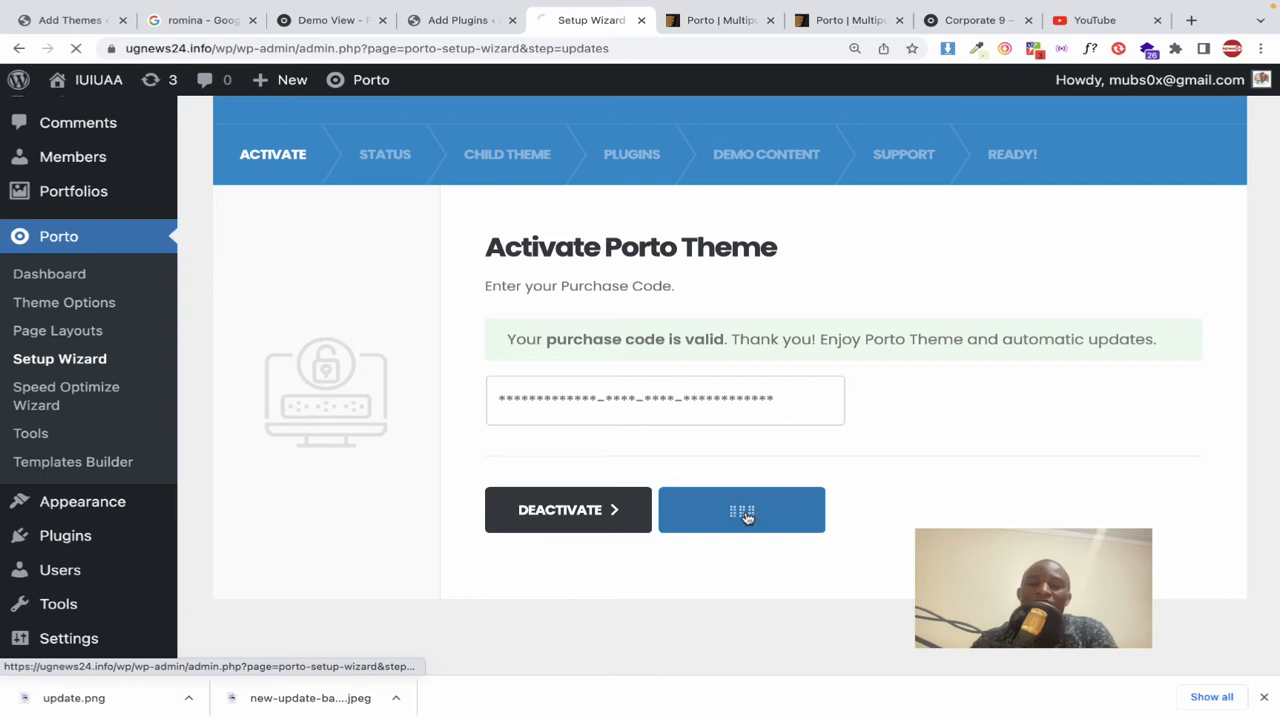
Step: Examine the System Status requirements, including the uploads folder, WP File System, ZipArchive, PHP memory limit and execution time
scroll(748, 518, down, 3)
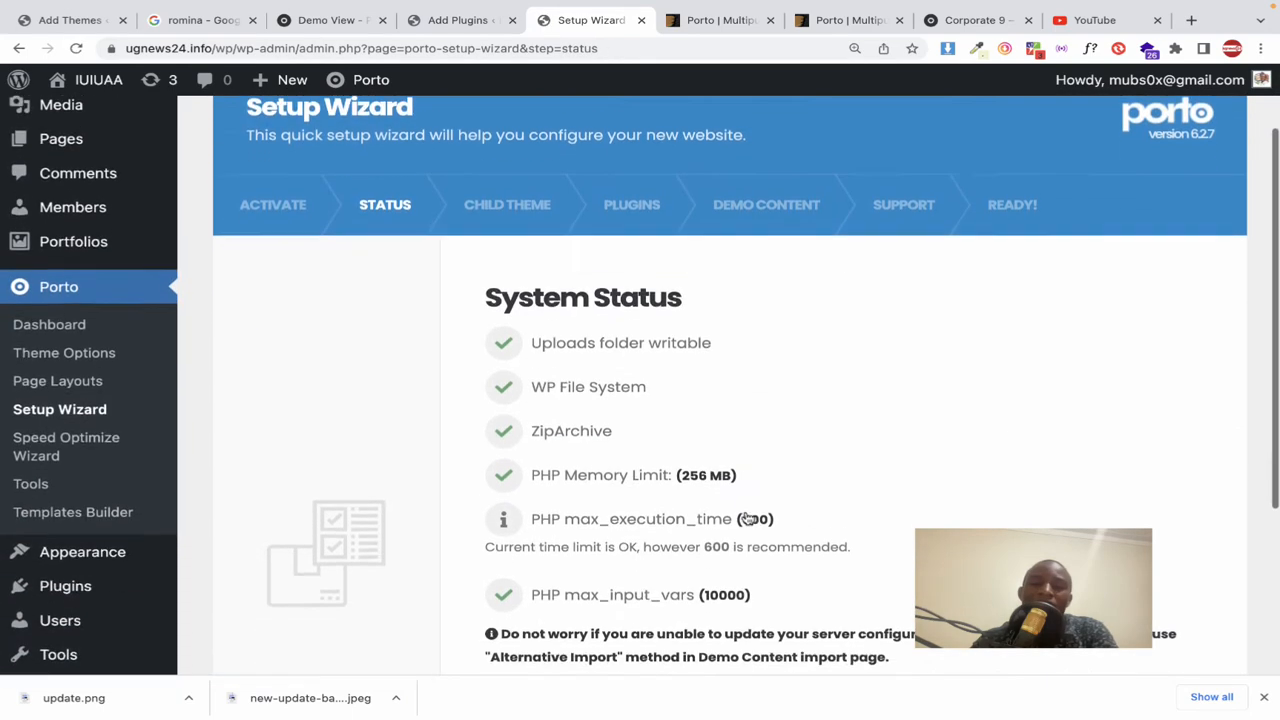
scroll(748, 518, down, 1)
scroll(748, 518, up, 2)
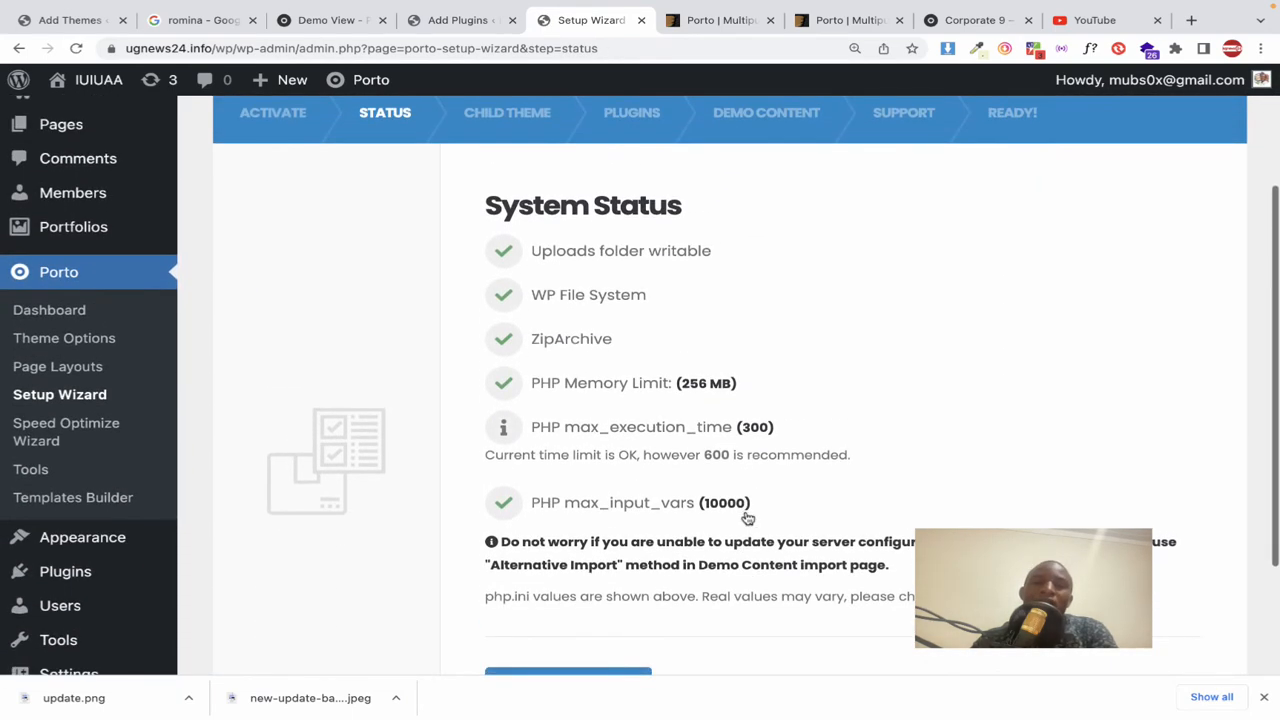
drag(538, 250, 668, 248)
drag(571, 294, 657, 294)
drag(566, 329, 655, 330)
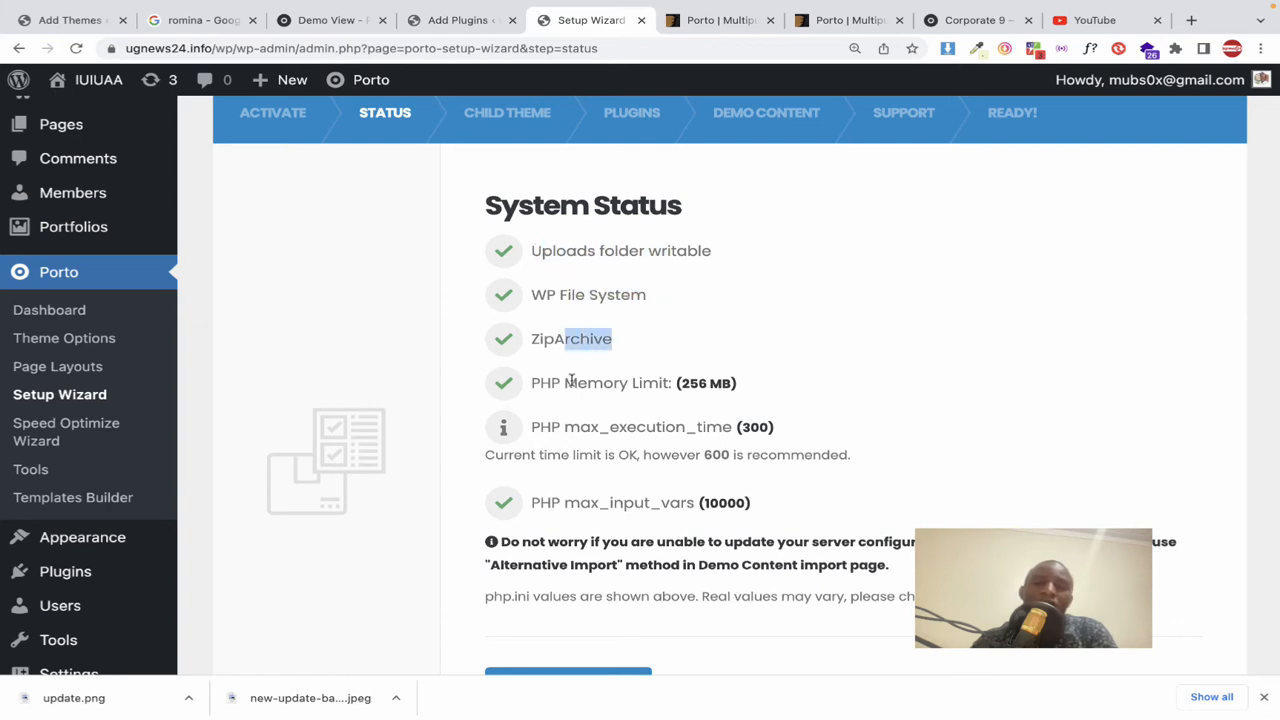
drag(564, 383, 695, 392)
drag(580, 429, 672, 432)
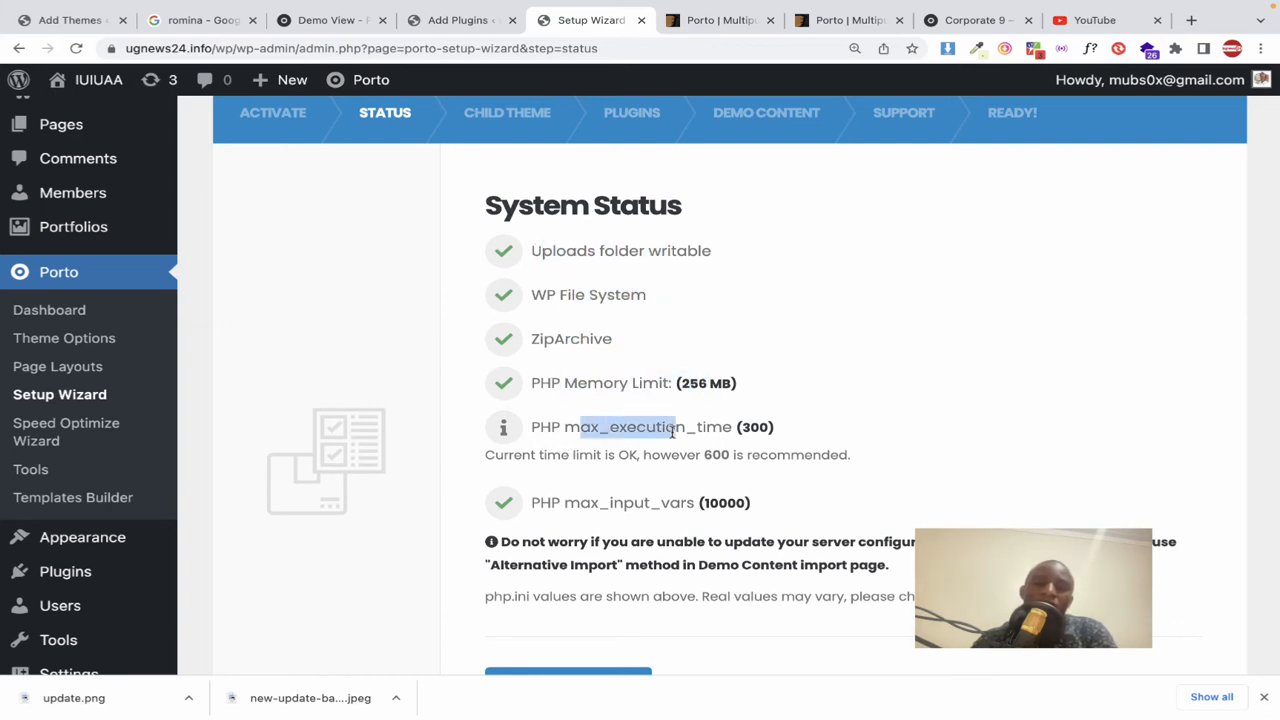
drag(571, 455, 633, 457)
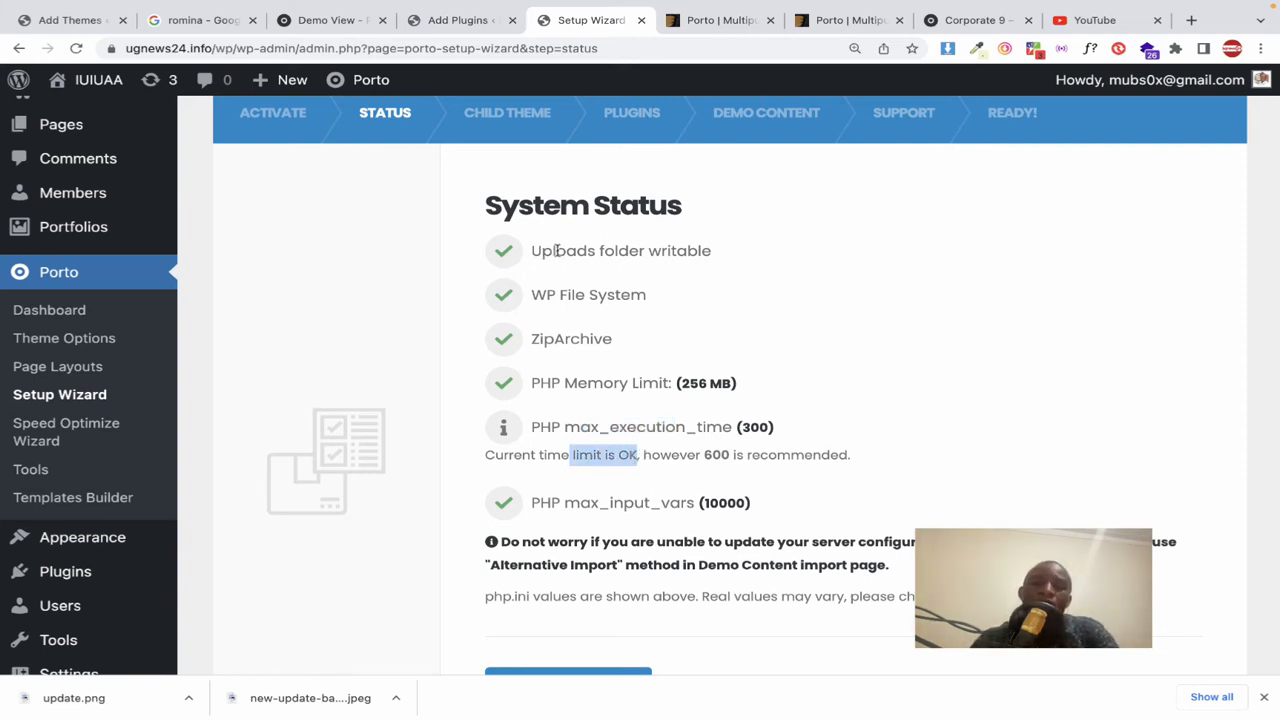
click(652, 268)
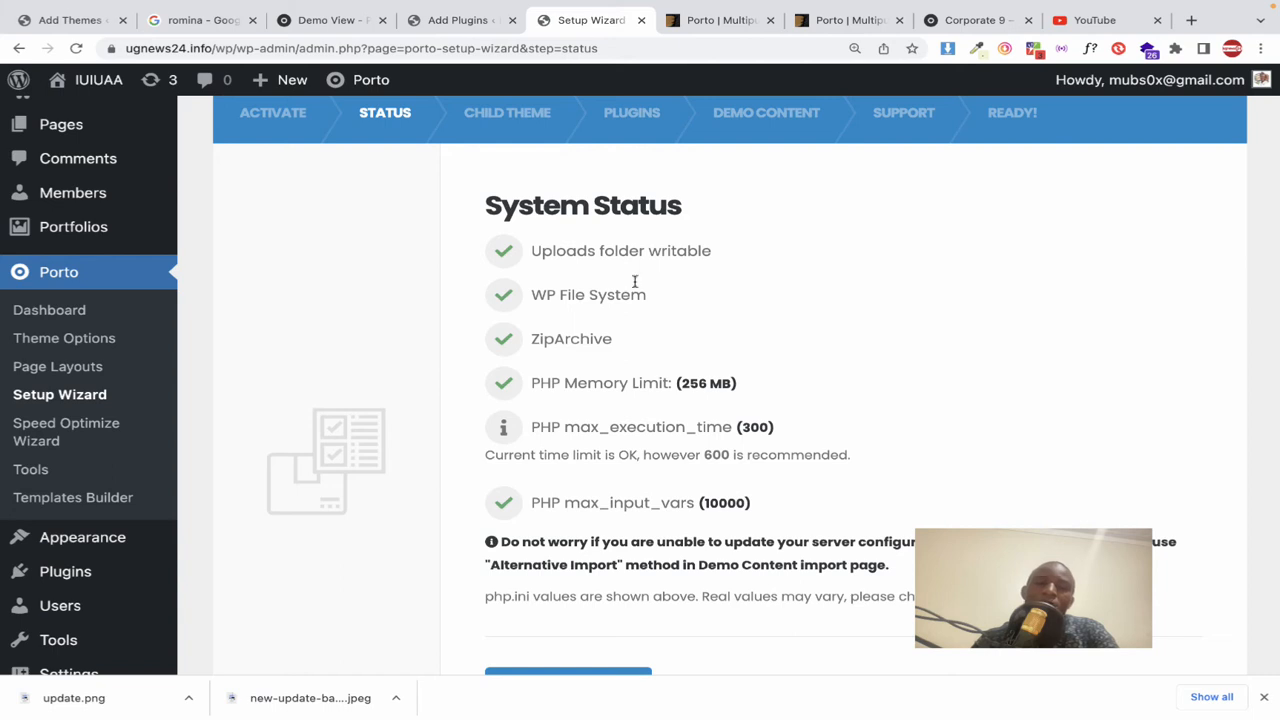
drag(536, 296, 629, 291)
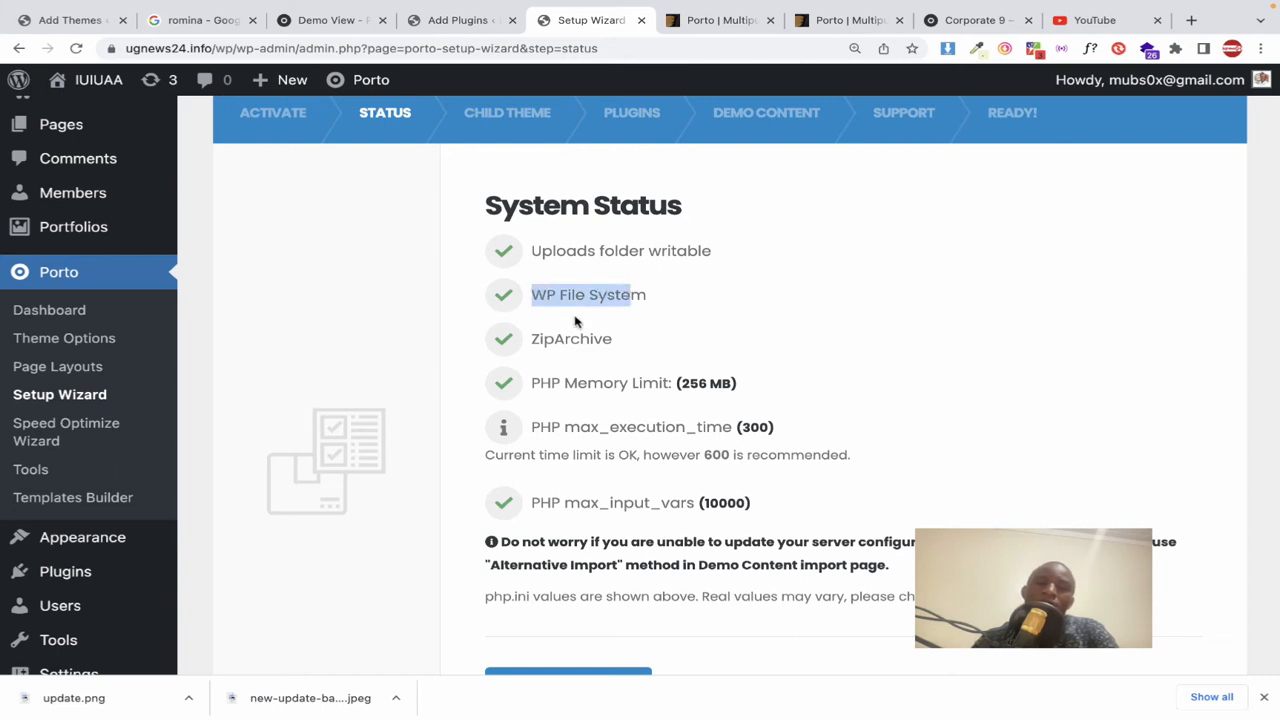
drag(540, 338, 606, 338)
drag(540, 383, 648, 398)
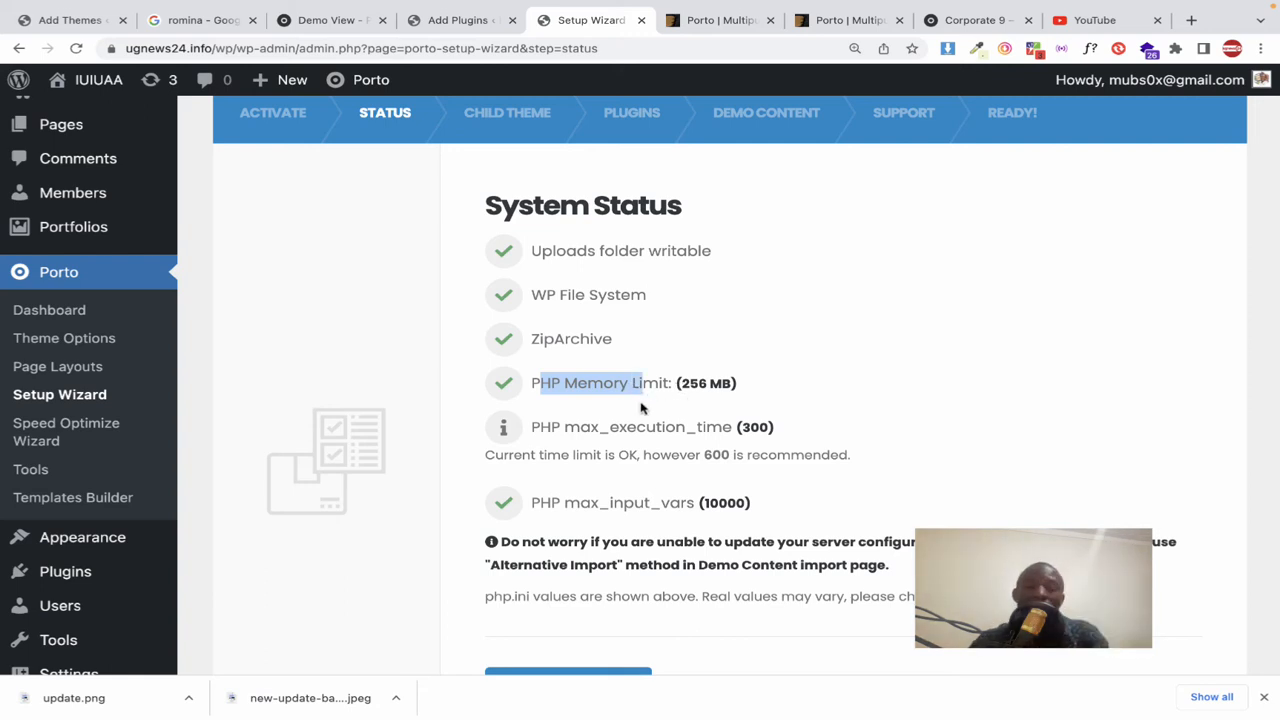
Step: Check the PHP Memory Limit entry in the System Status list
click(585, 390)
drag(527, 384, 622, 373)
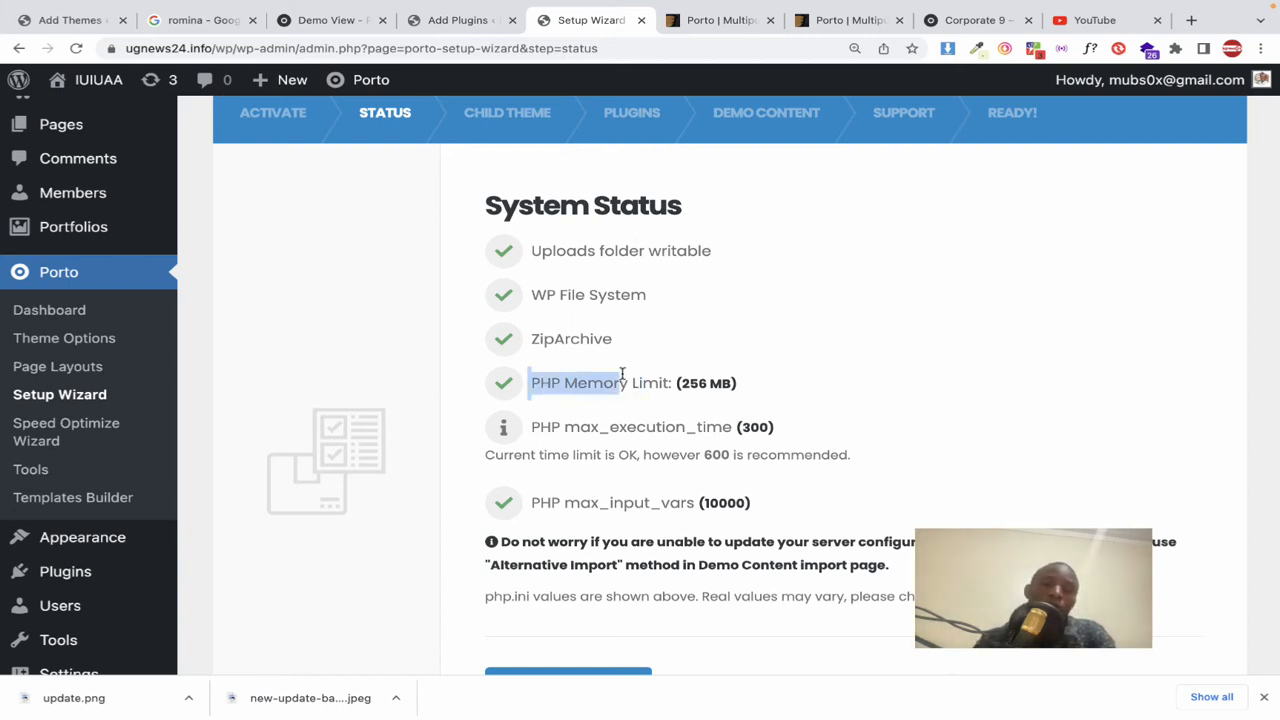
click(582, 381)
mouse_move(539, 384)
mouse_down()
mouse_move(670, 374)
mouse_move(551, 383)
mouse_up()
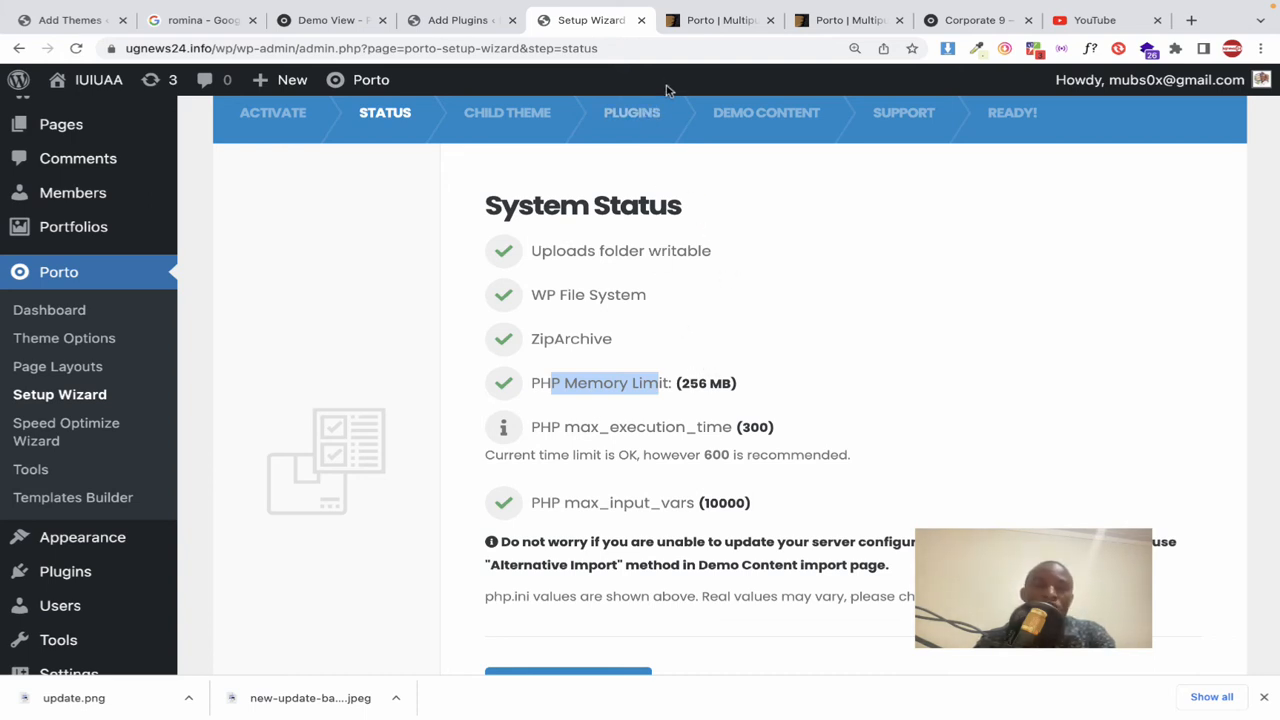
Step: Close the ThemeForest Porto item page and look through the Corporate 9 demo home page from header to footer
click(718, 20)
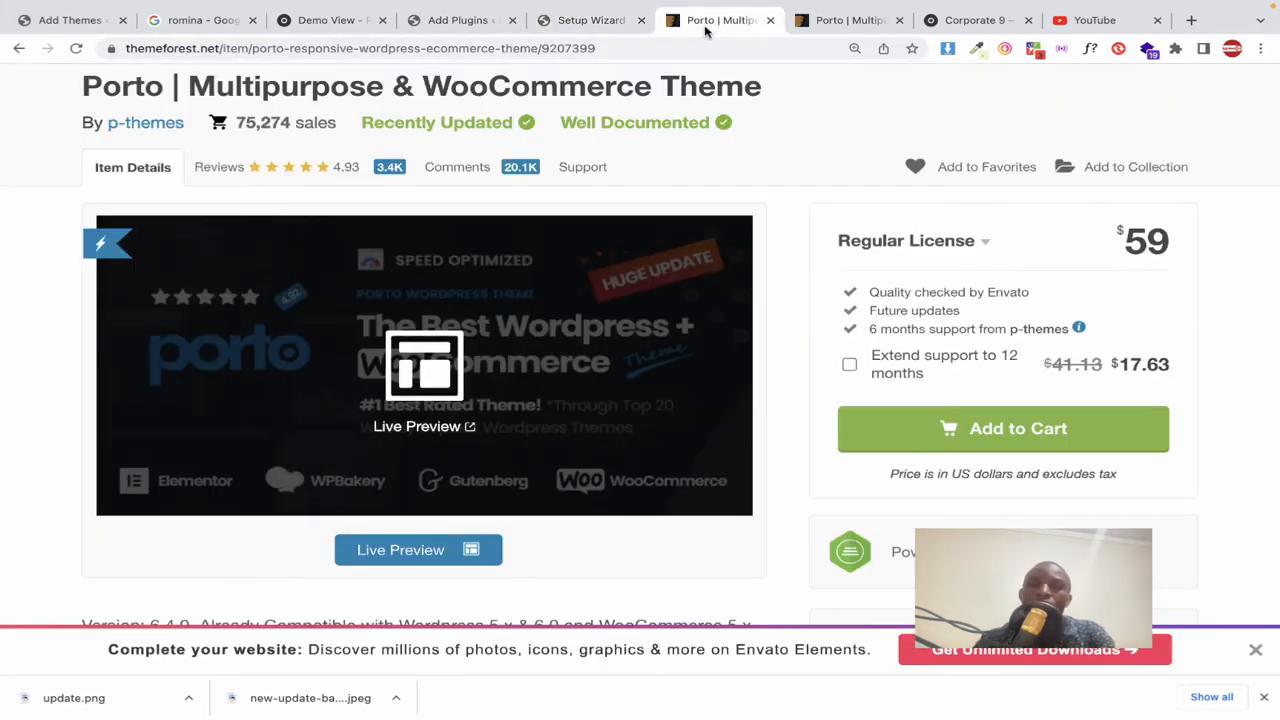
click(770, 20)
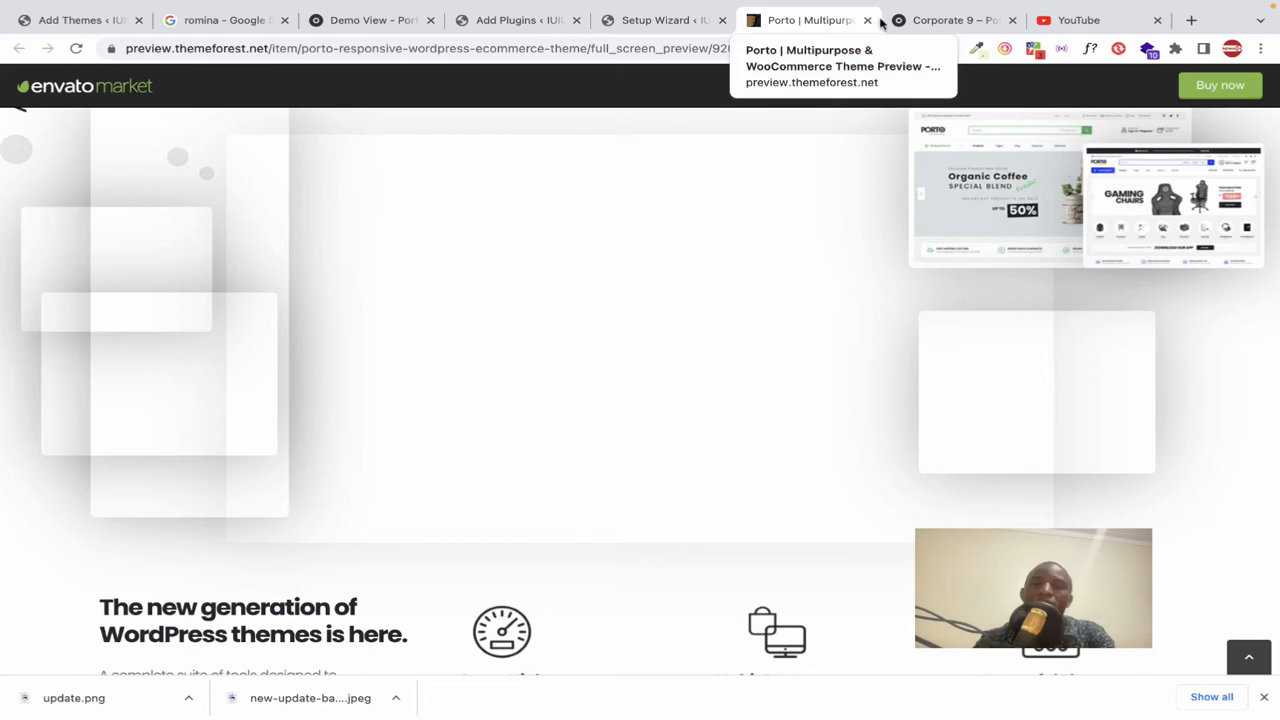
click(905, 20)
scroll(703, 183, down, 3)
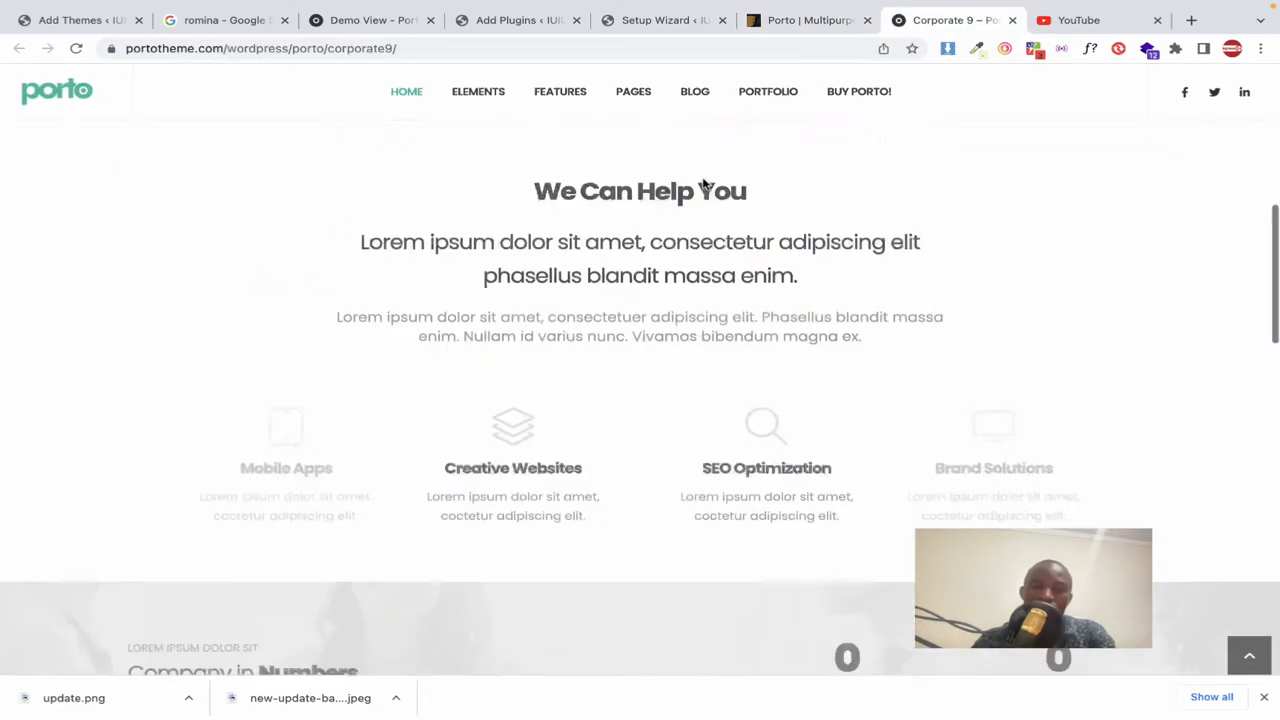
scroll(703, 183, up, 5)
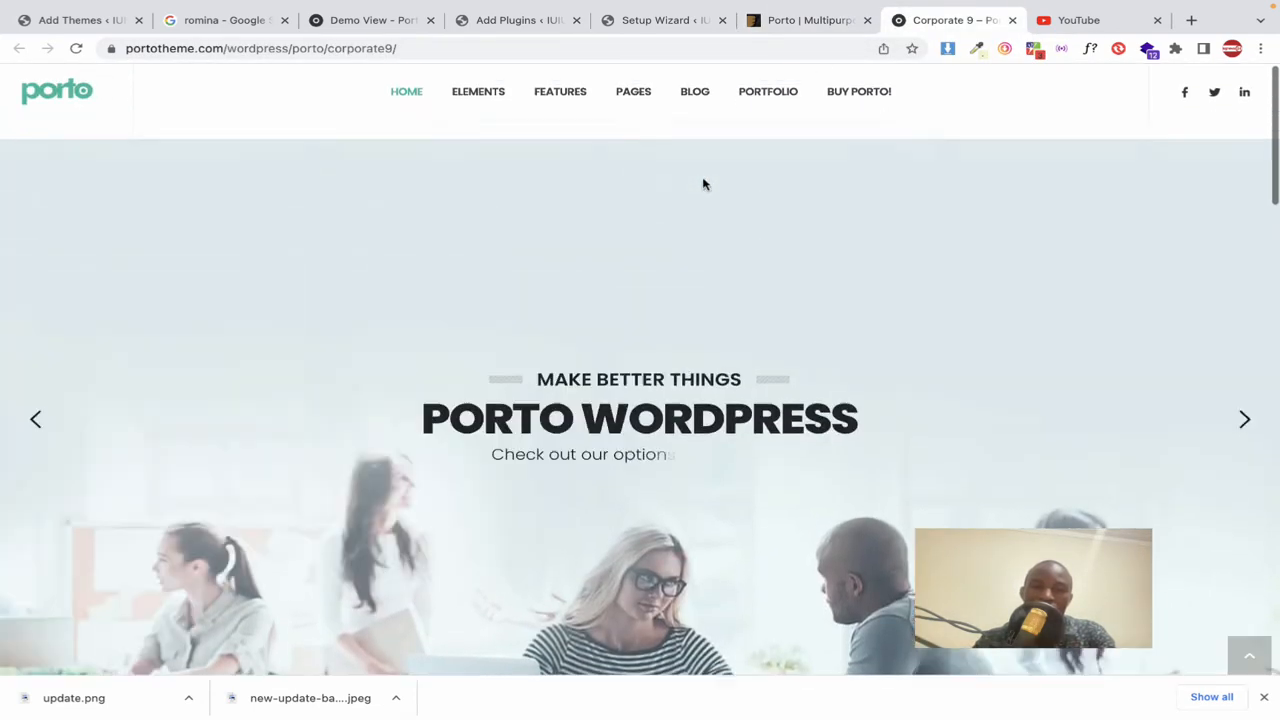
scroll(703, 183, down, 10)
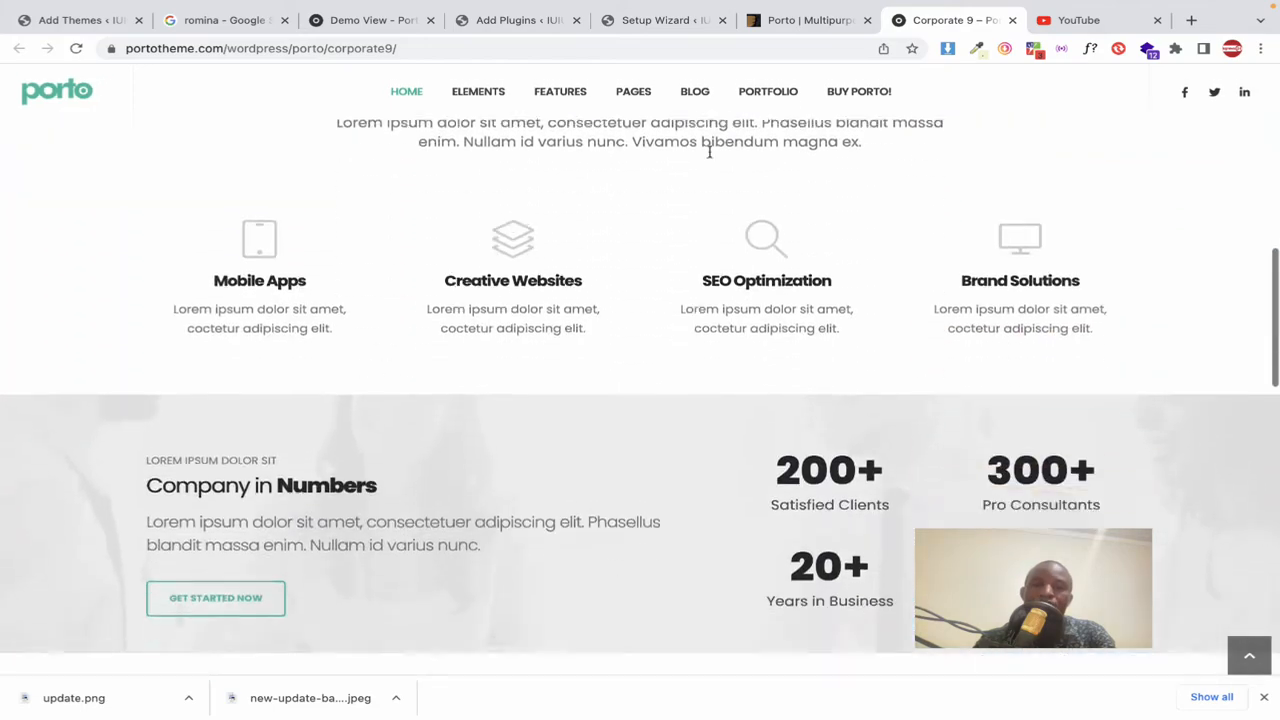
scroll(709, 157, down, 8)
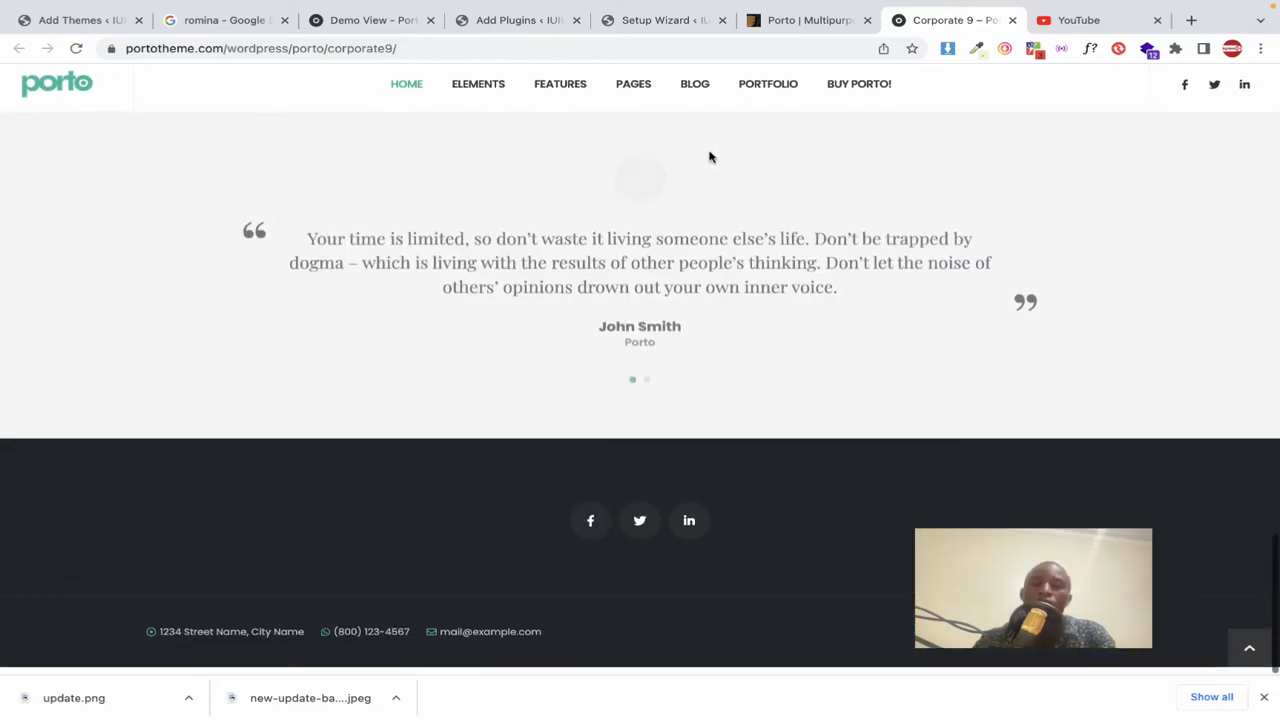
scroll(709, 157, up, 9)
scroll(709, 157, up, 10)
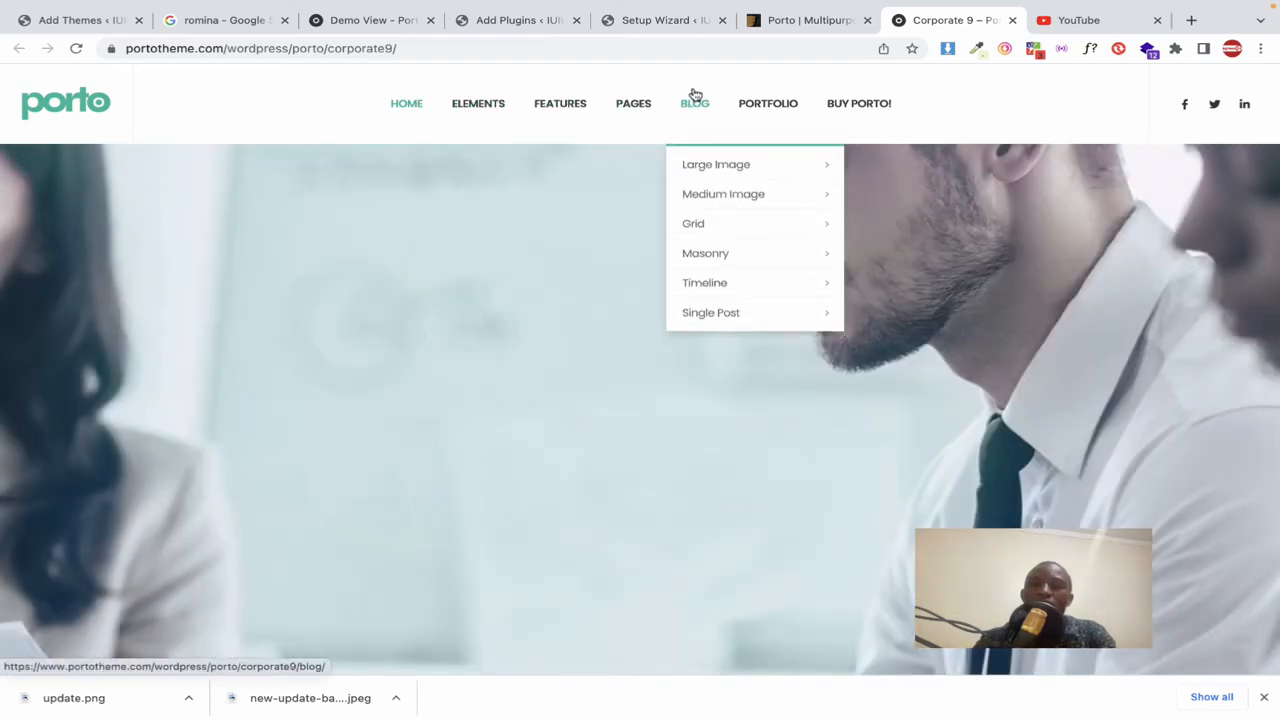
Step: Replace the Porto theme preview with the hosting client area at hostingbangladesh.com/billing/clientarea.php
click(805, 20)
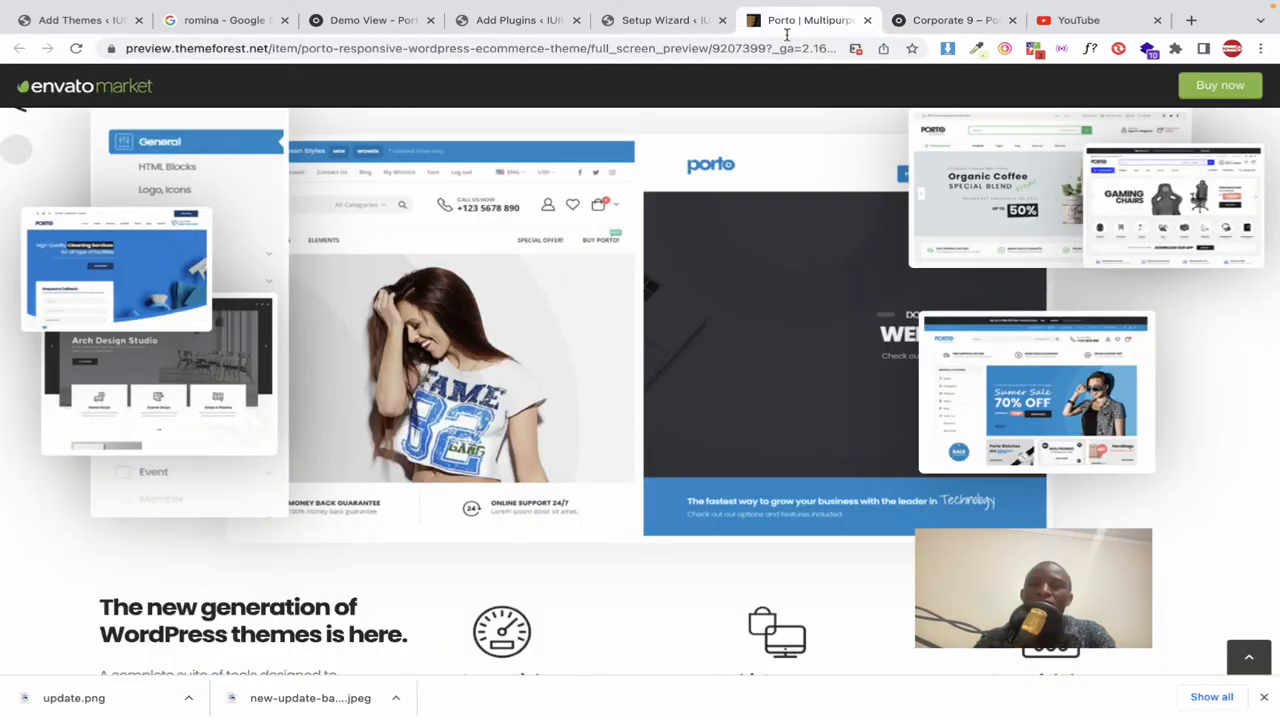
click(653, 47)
text(un)
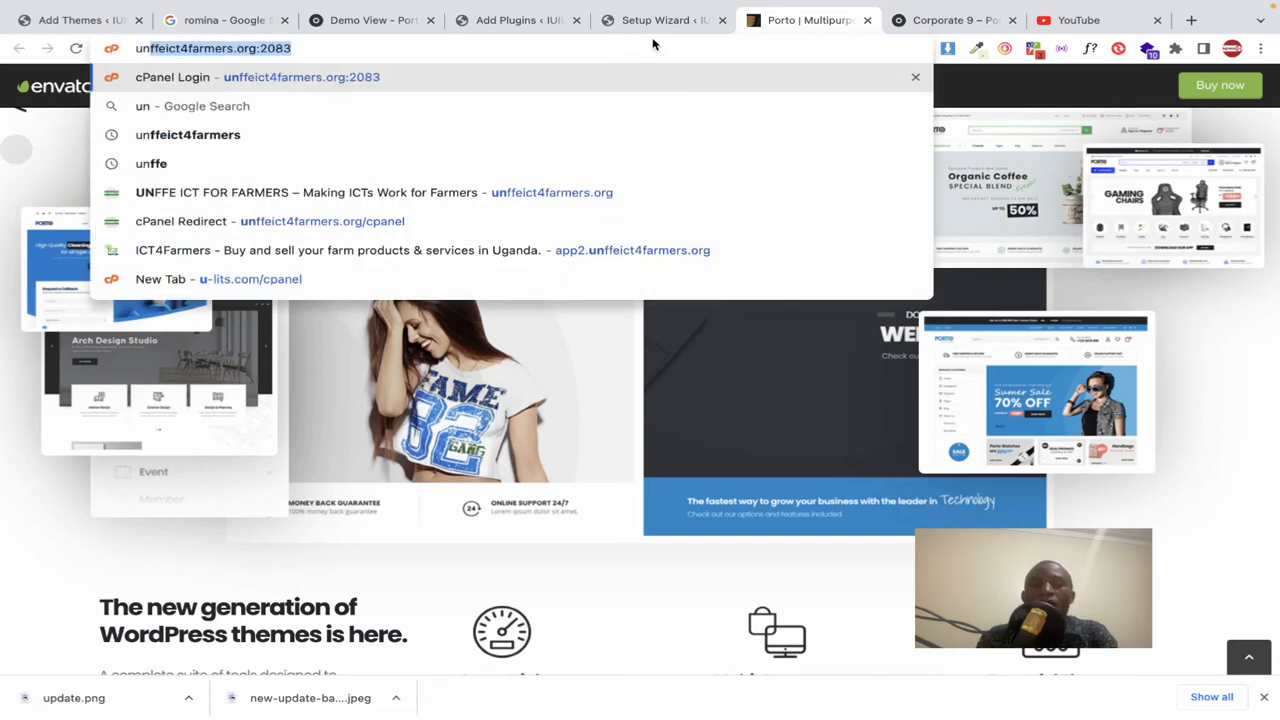
key(BackSpace)
key(BackSpace)
key(BackSpace)
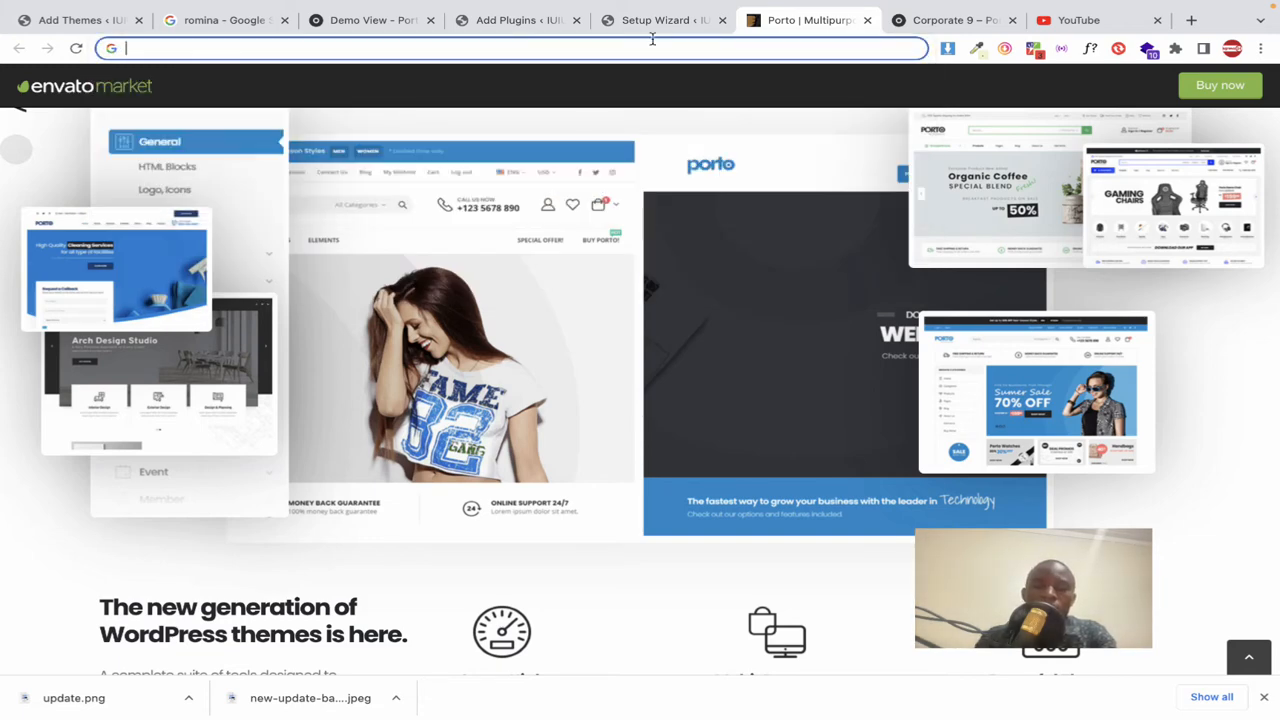
text(ho)
key(Right)
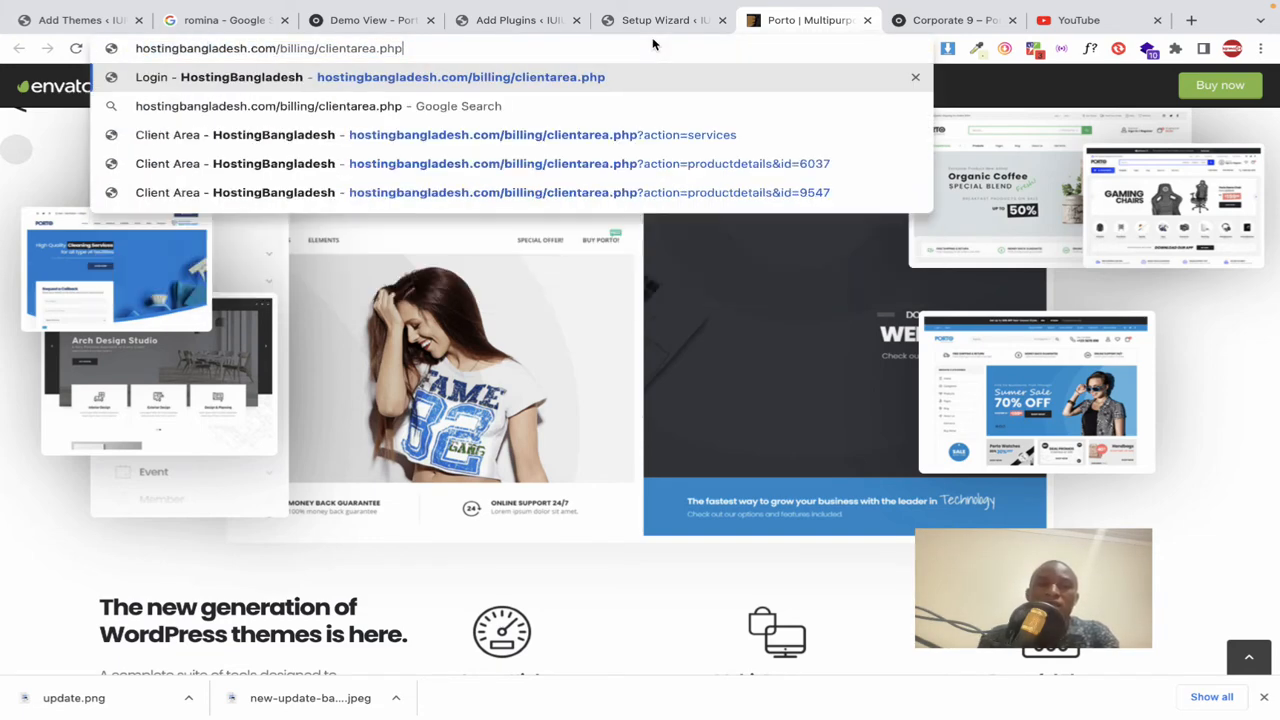
key(Return)
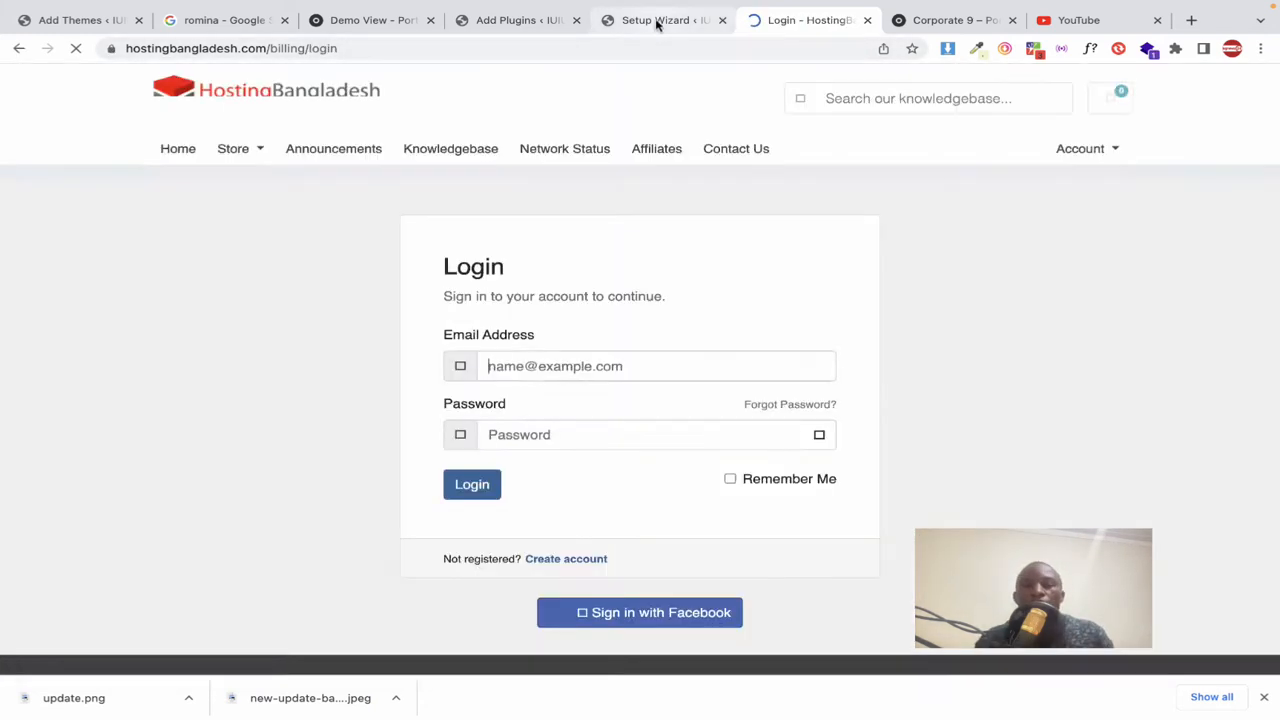
Step: Sign in to the HostingBangladesh client area with the saved account credentials
click(657, 21)
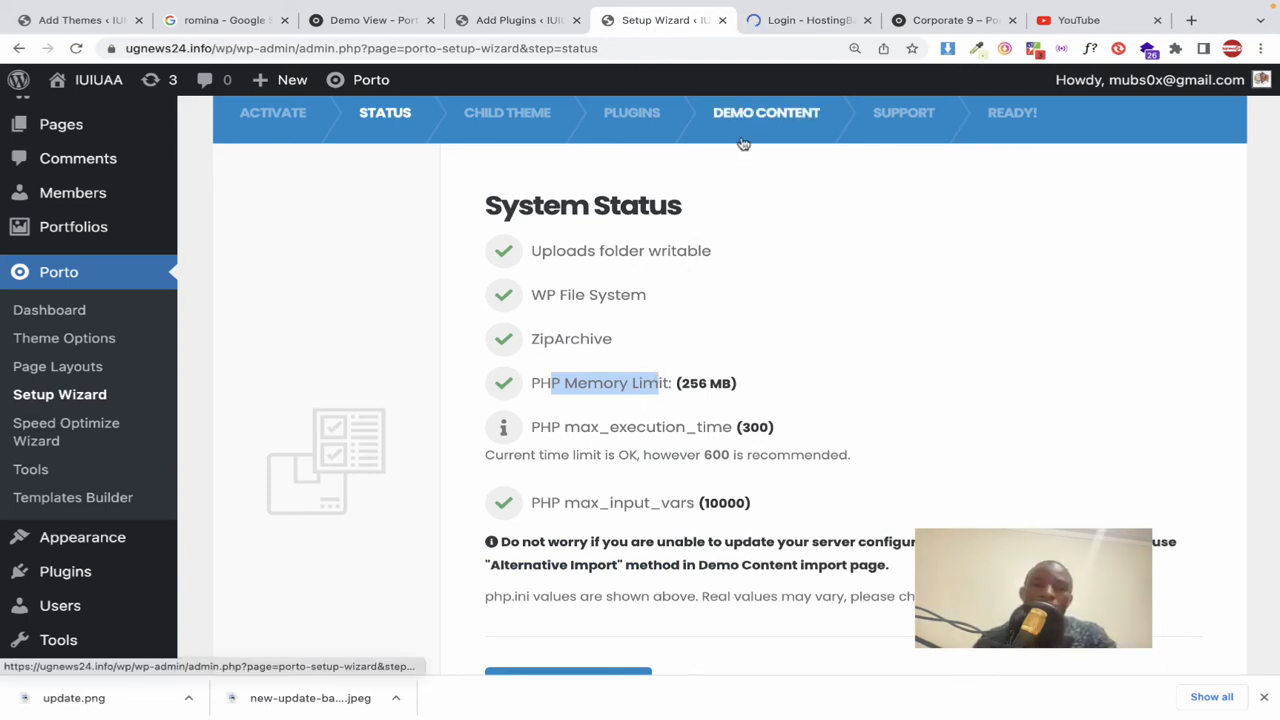
click(773, 18)
triple_click(589, 368)
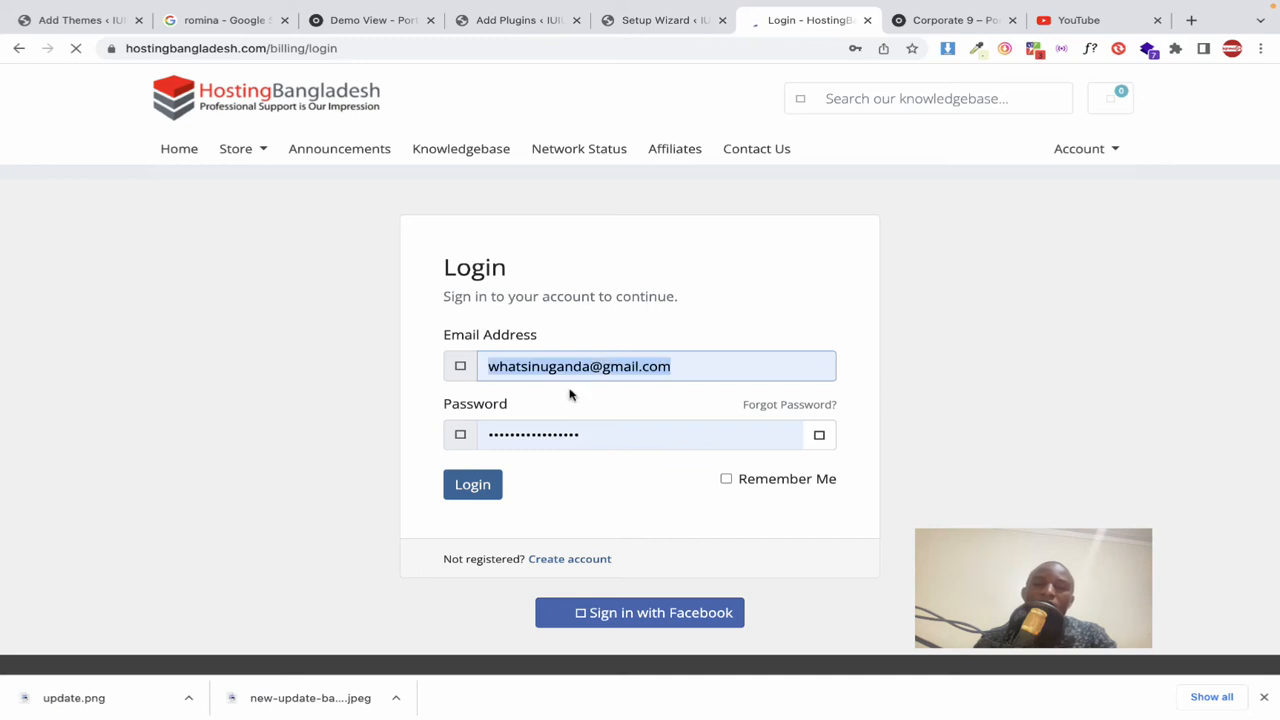
click(487, 480)
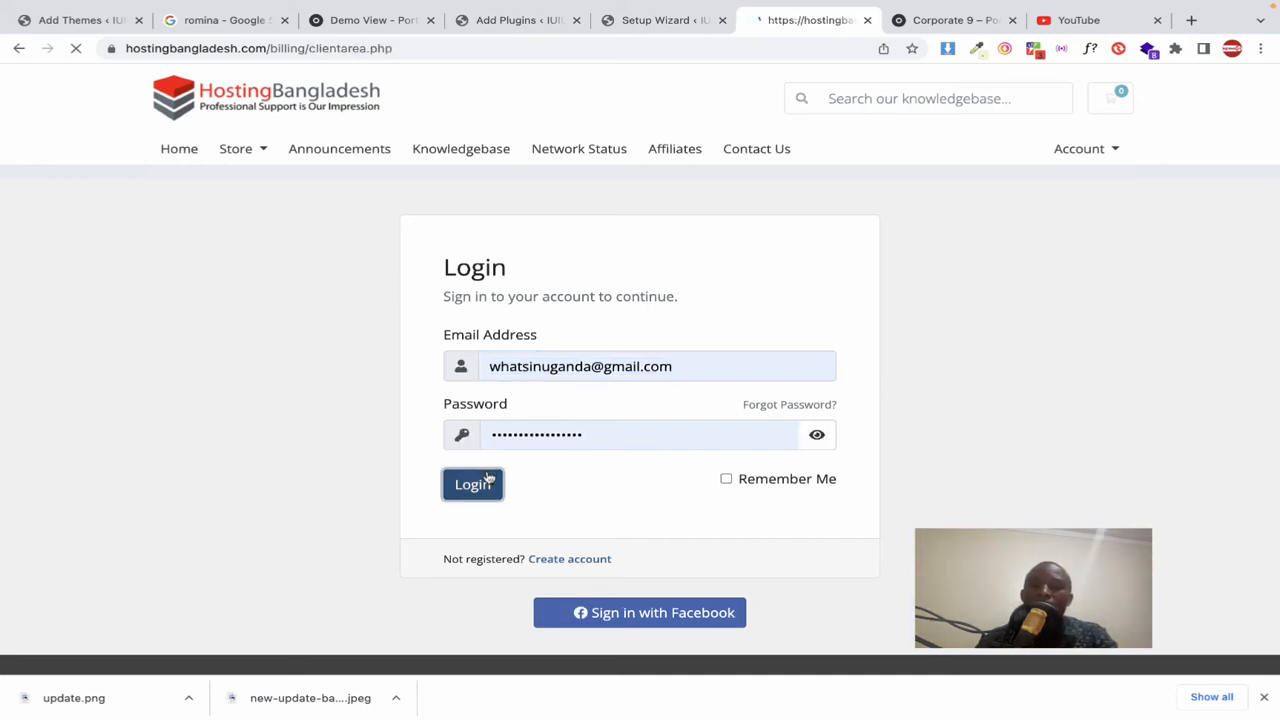
Step: Open the Rewarder: SSD hosting service for ugnews24.info and log in to its cPanel
scroll(444, 368, down, 1)
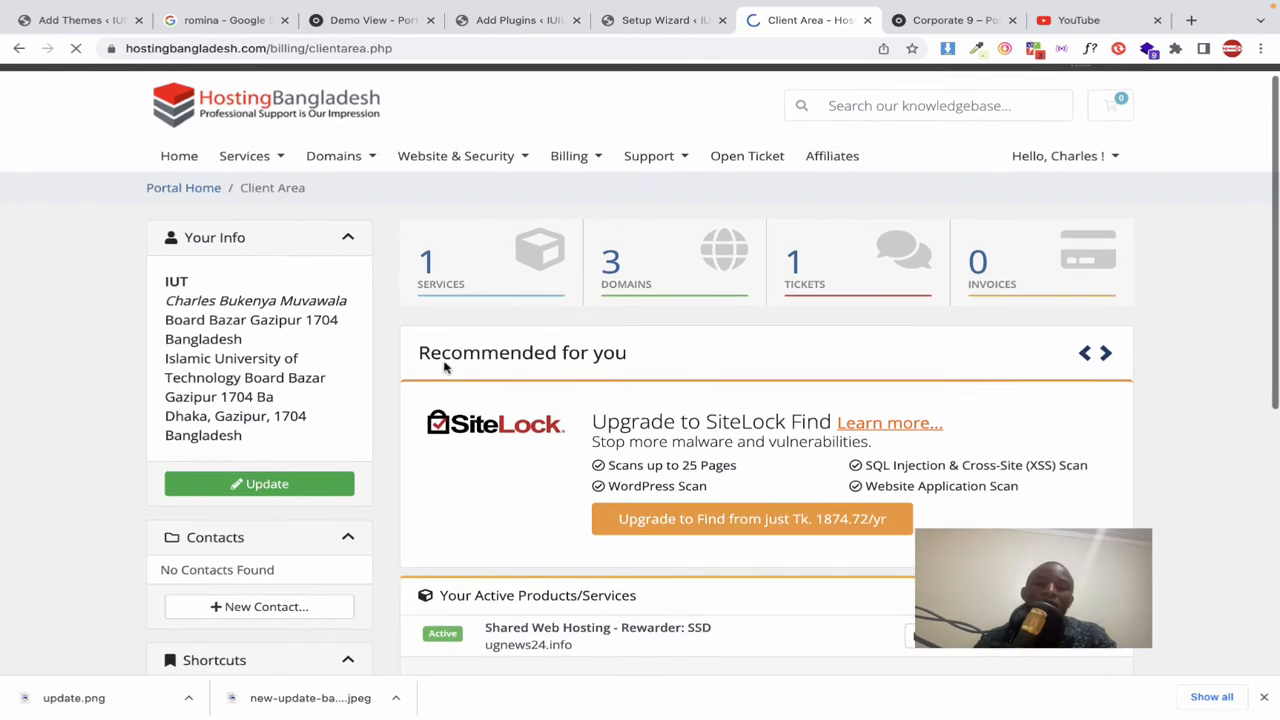
click(480, 285)
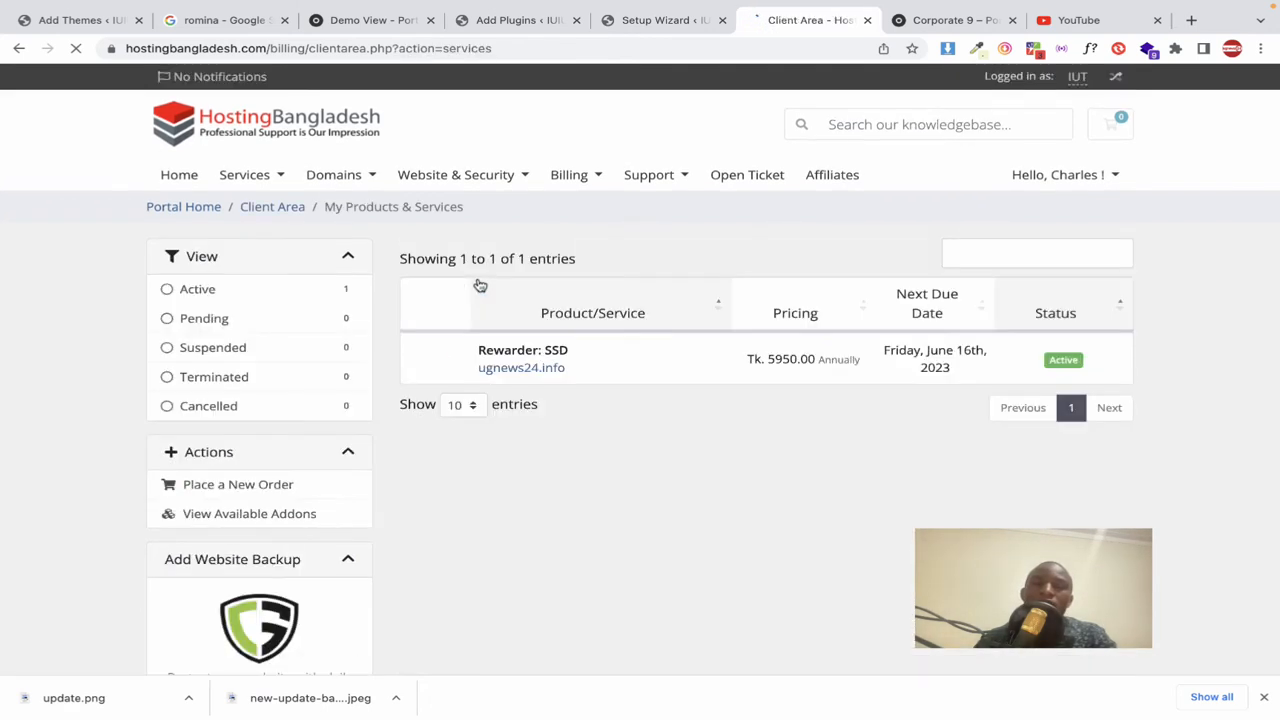
click(716, 367)
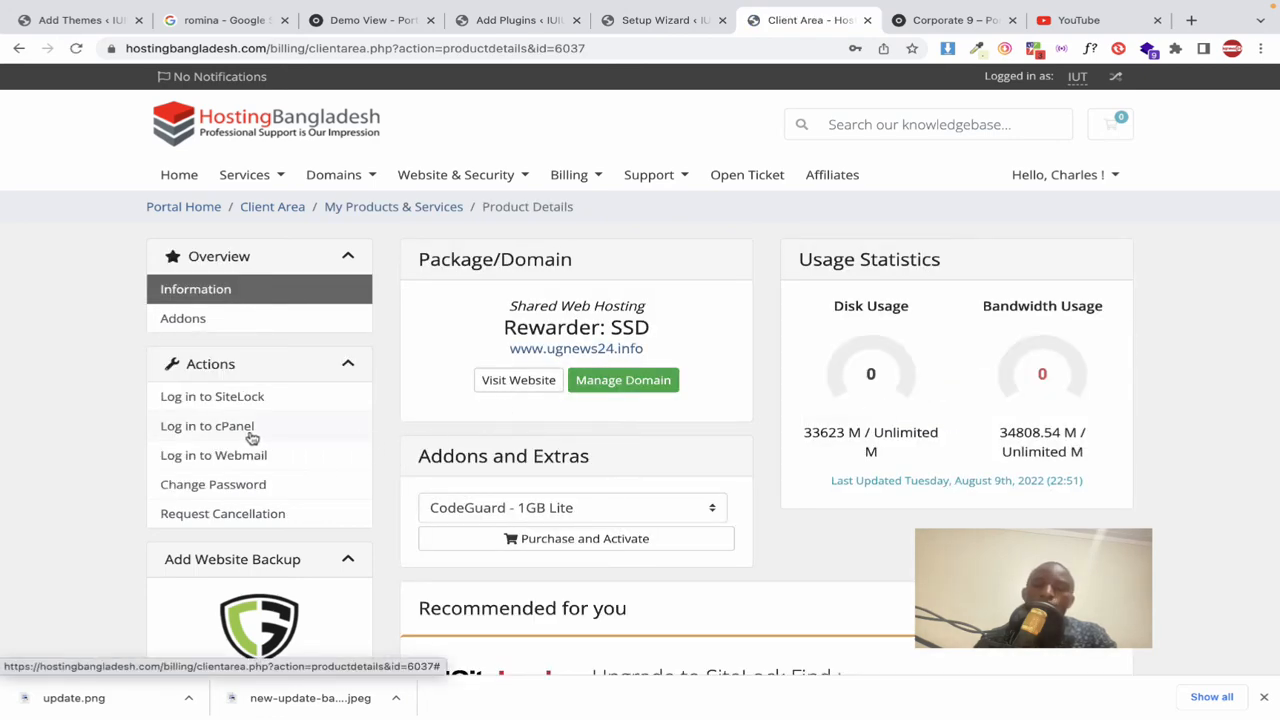
click(256, 429)
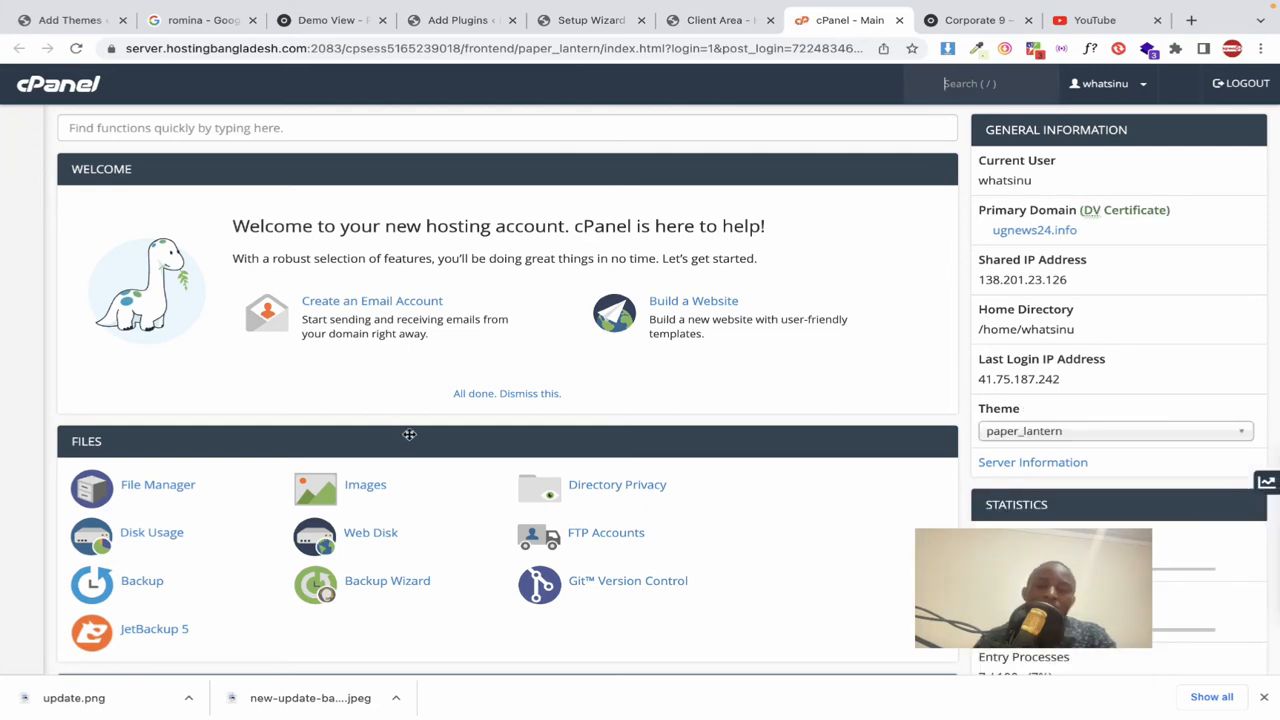
Step: Find the php tools on the cPanel main page and open the MultiPHP INI Editor
key(ctrl+f)
text(php)
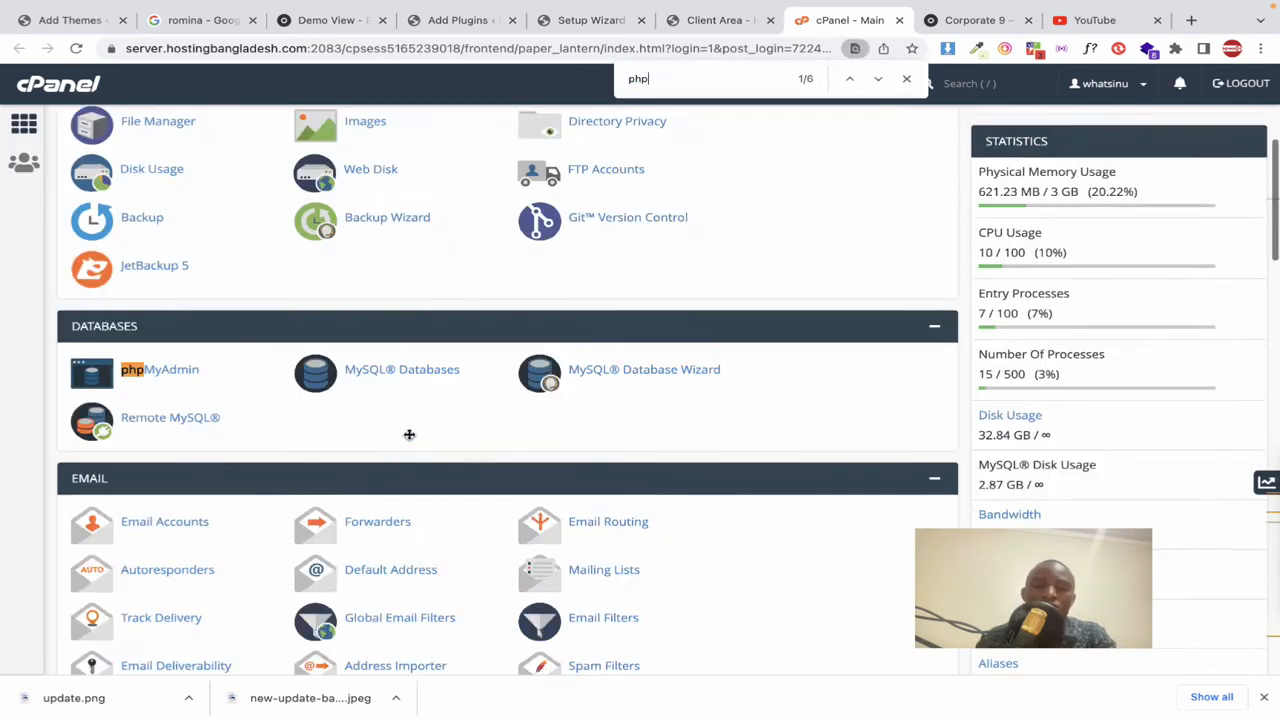
key(Return)
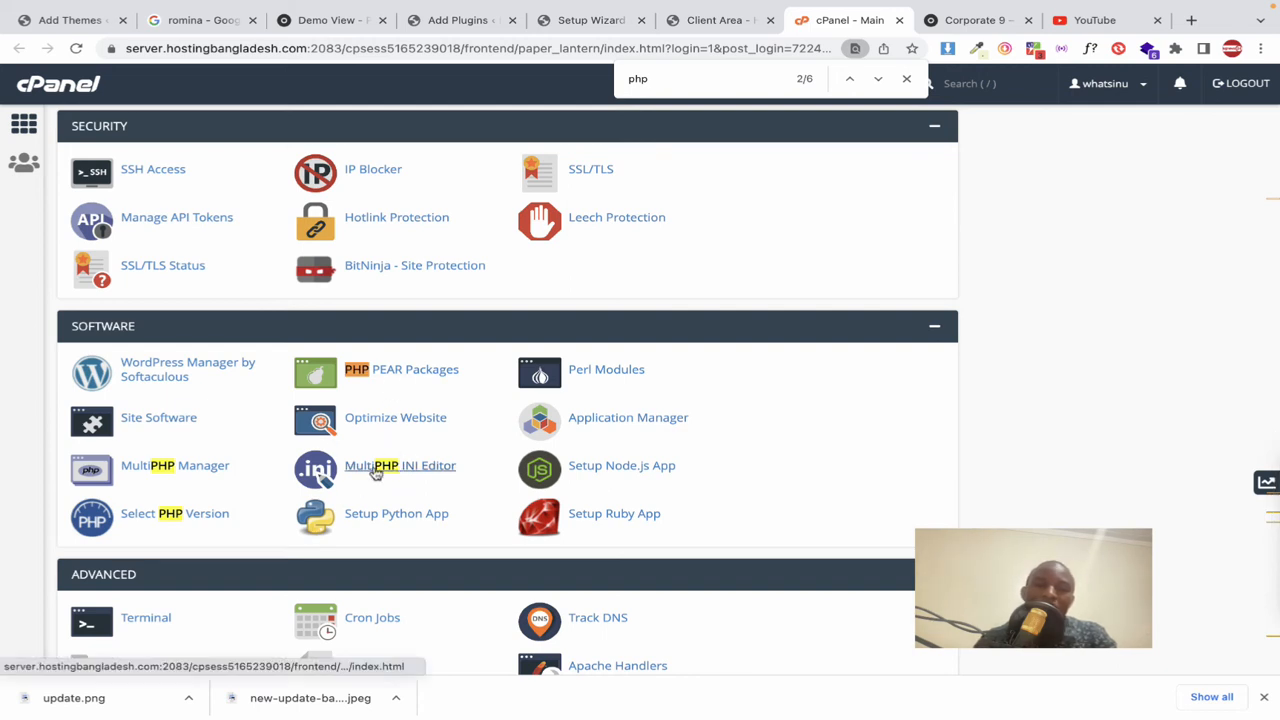
click(376, 472)
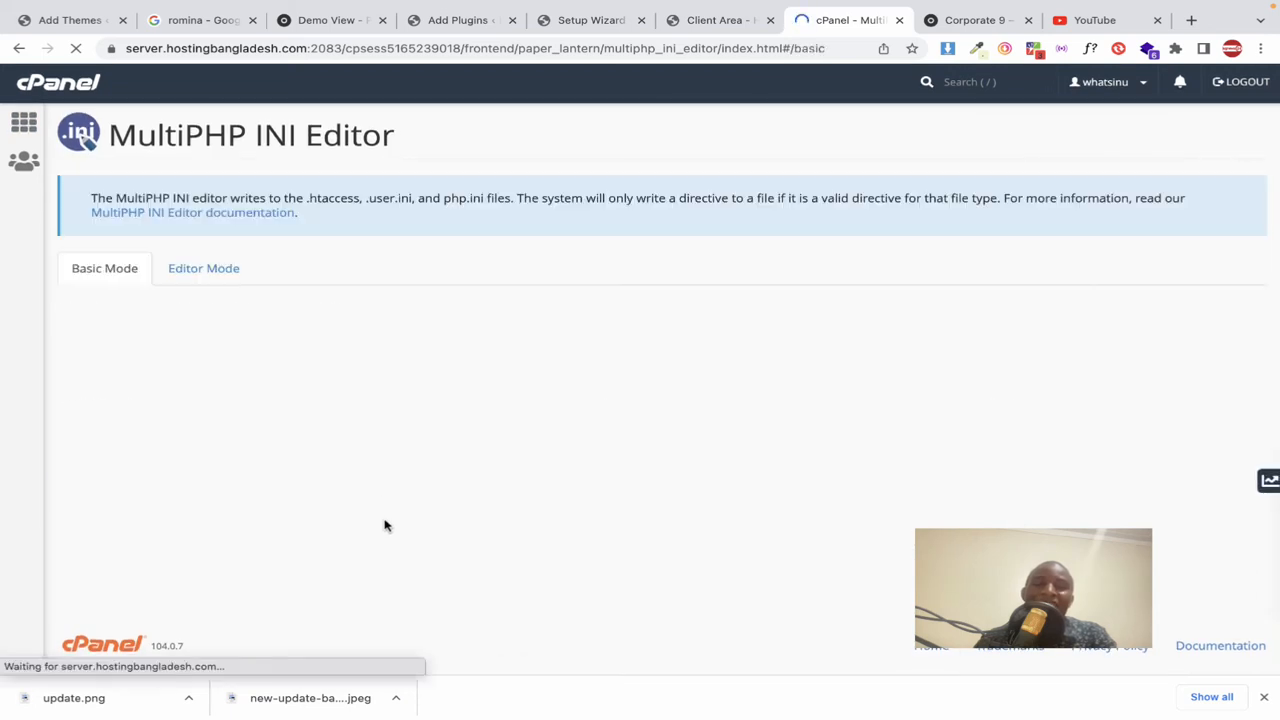
Step: Load the basic PHP INI settings for ugnews24.info and review the listed directives
click(251, 368)
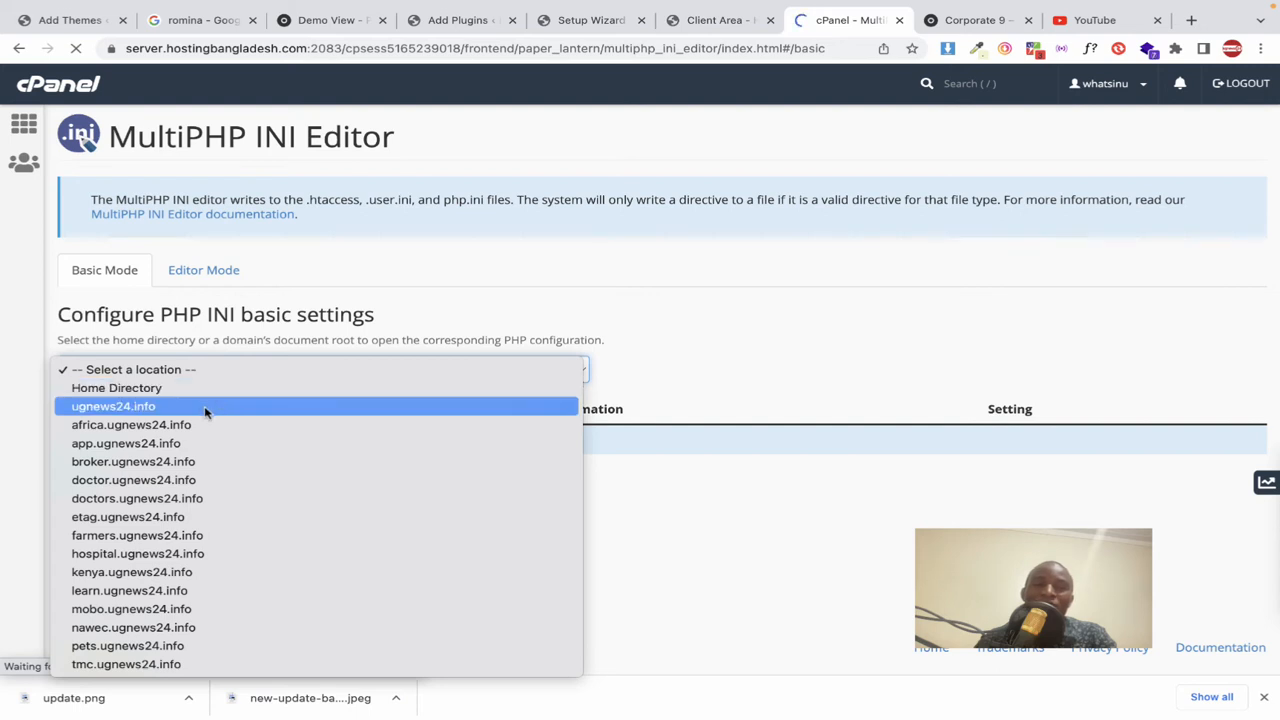
click(150, 409)
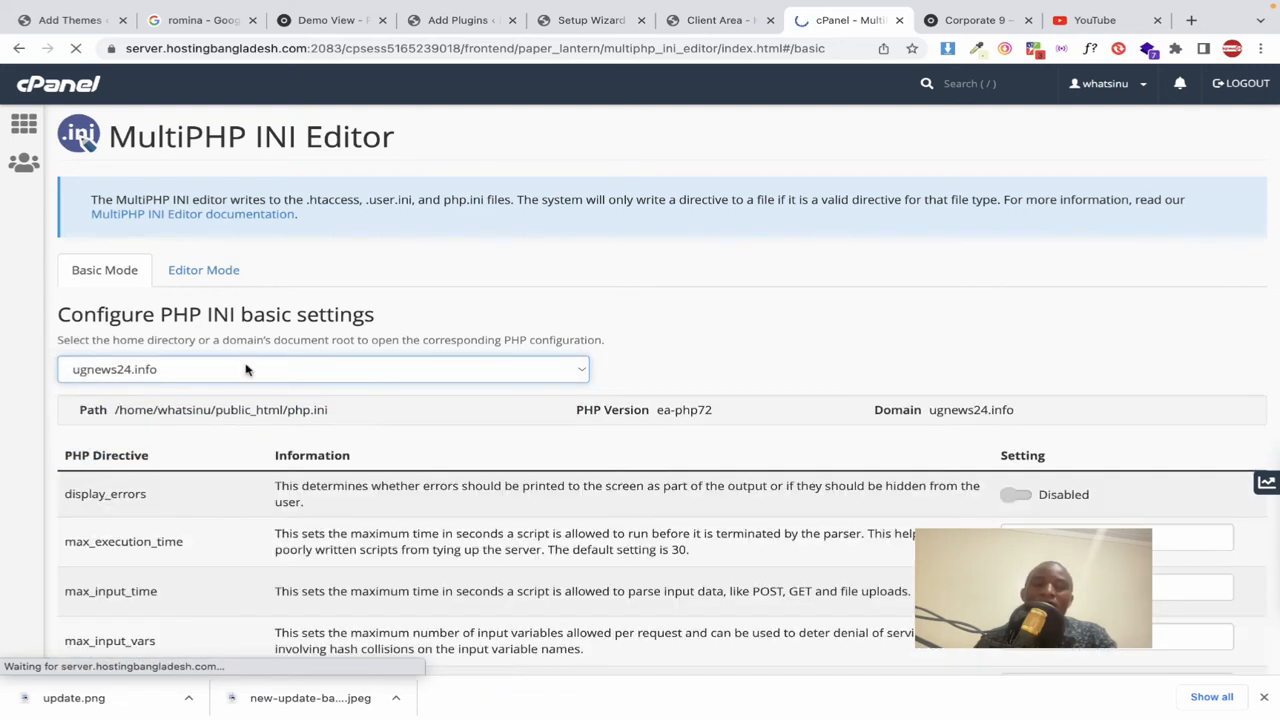
scroll(247, 370, down, 5)
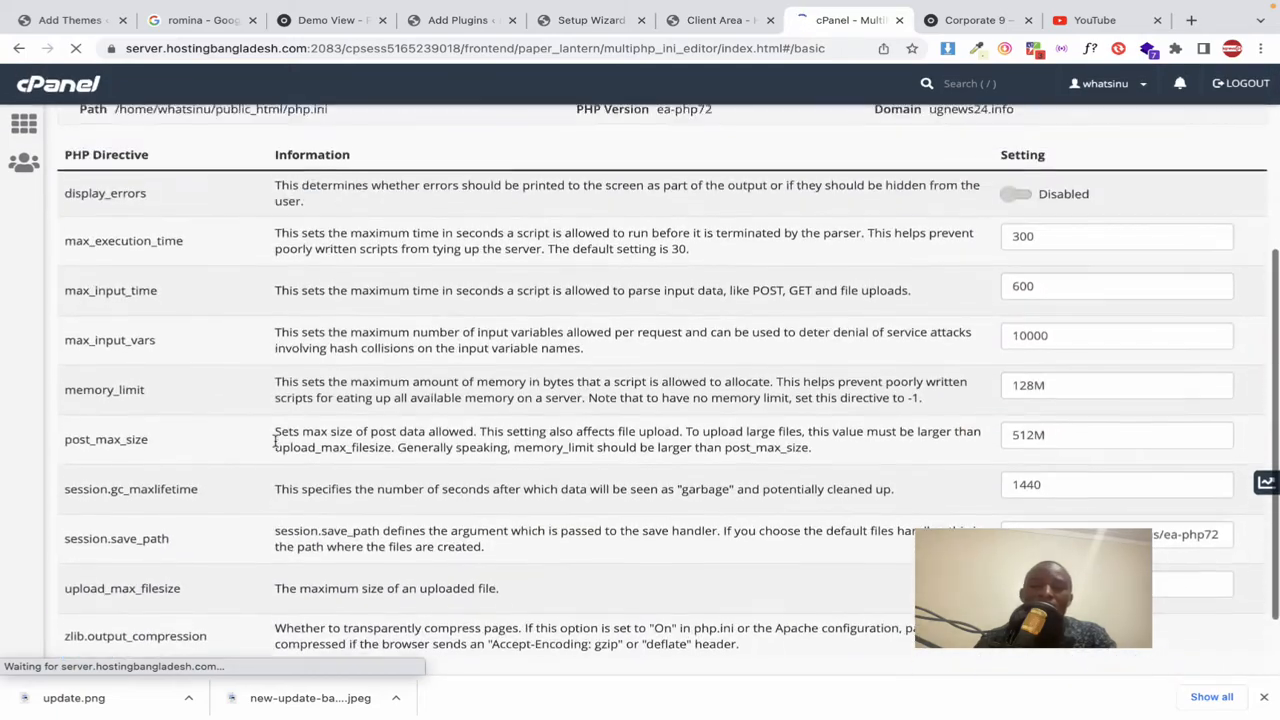
scroll(275, 441, up, 2)
scroll(275, 441, down, 2)
scroll(275, 441, up, 1)
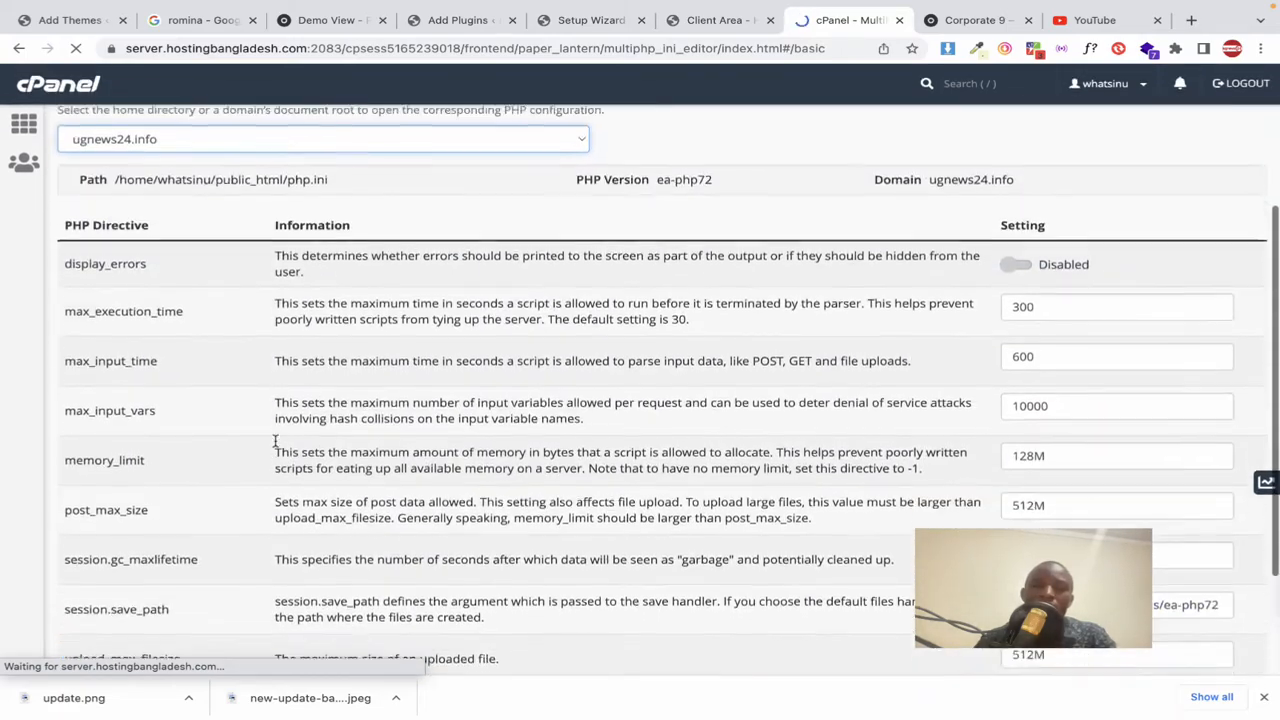
scroll(275, 441, down, 1)
Step: Place the cPanel page directly beside the Setup Wizard in the browser and return to the System Status list
click(712, 26)
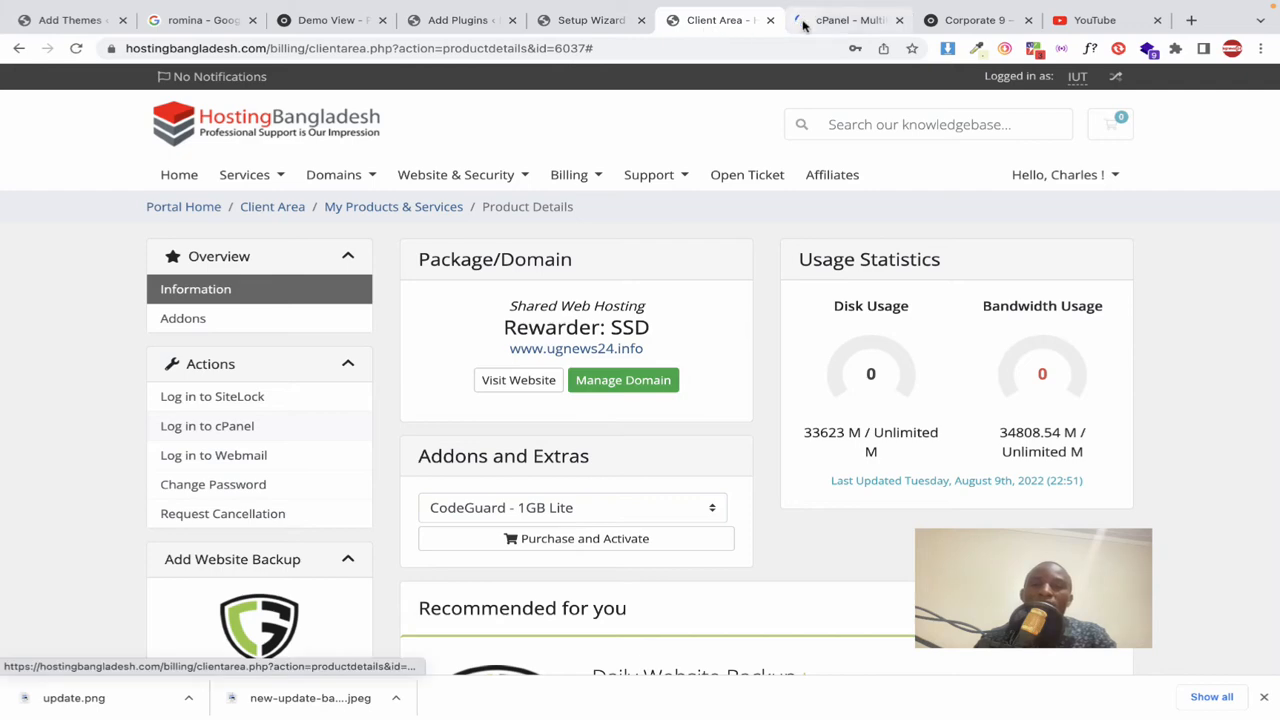
drag(805, 26, 715, 24)
click(590, 20)
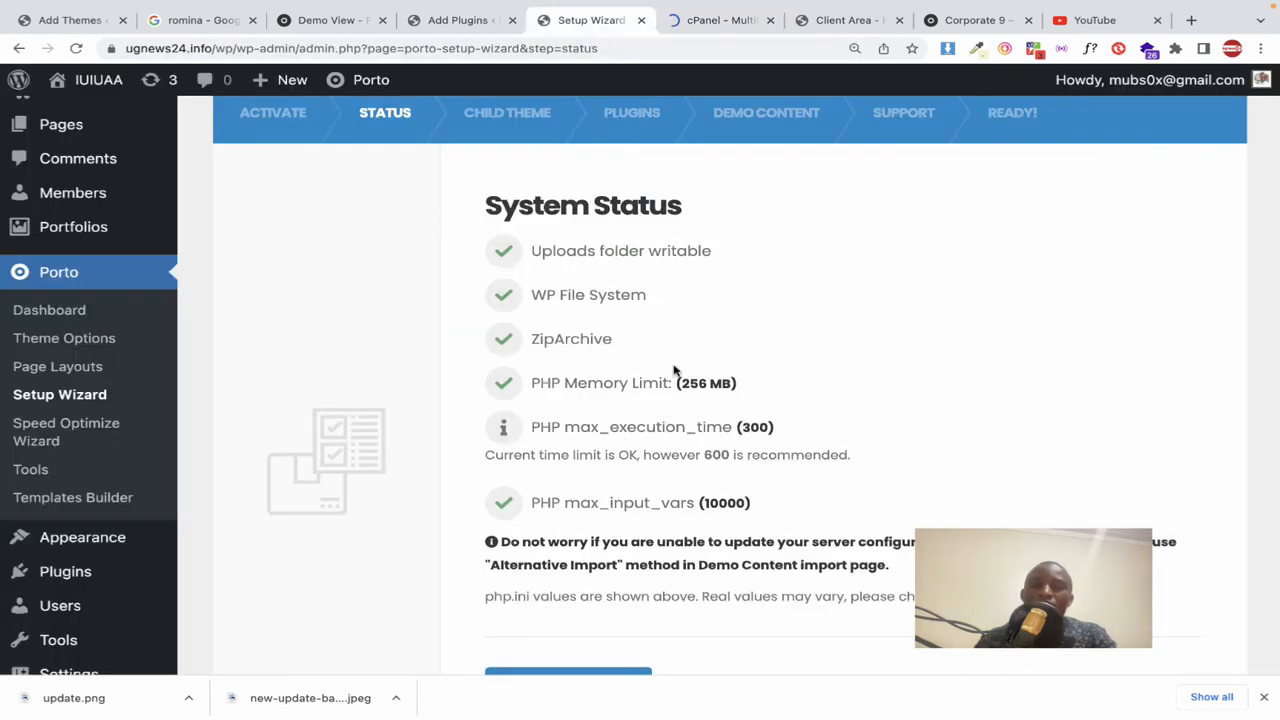
Step: Copy the word Memory from the PHP Memory Limit entry and find the matching directive in the MultiPHP INI Editor
double_click(612, 426)
double_click(609, 390)
key(ctrl+c)
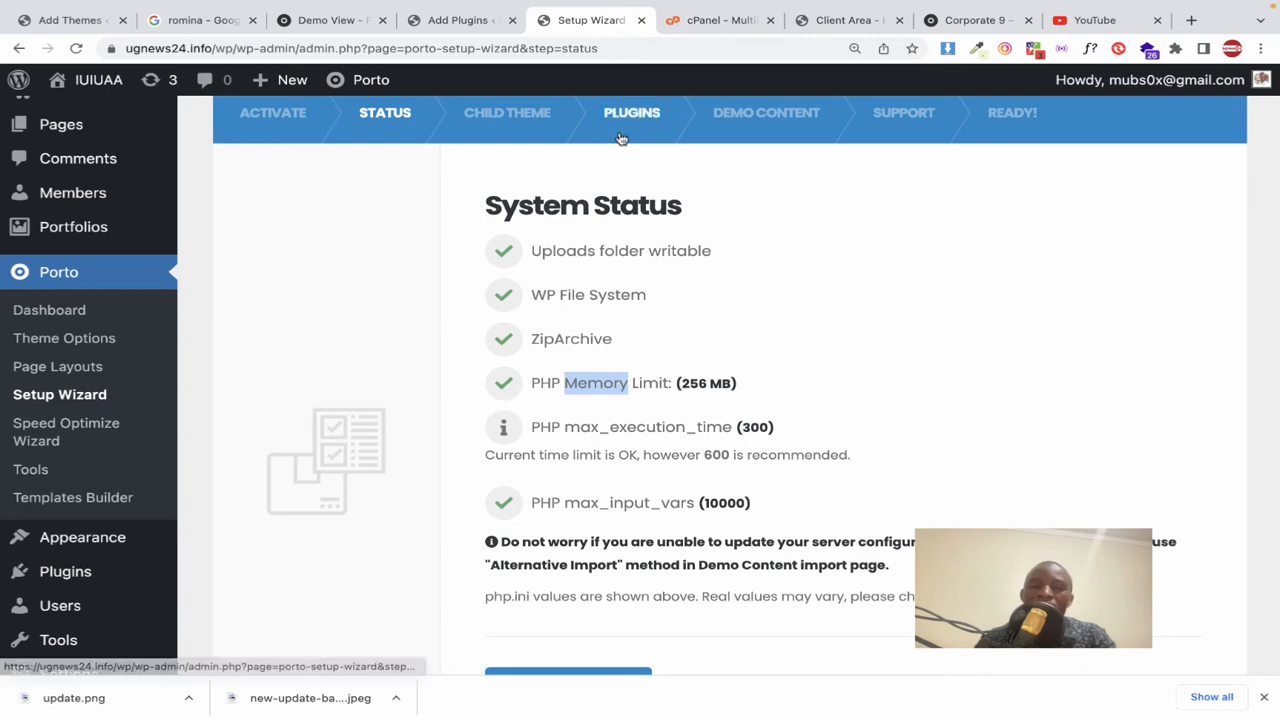
click(708, 18)
key(ctrl+f)
key(ctrl+v)
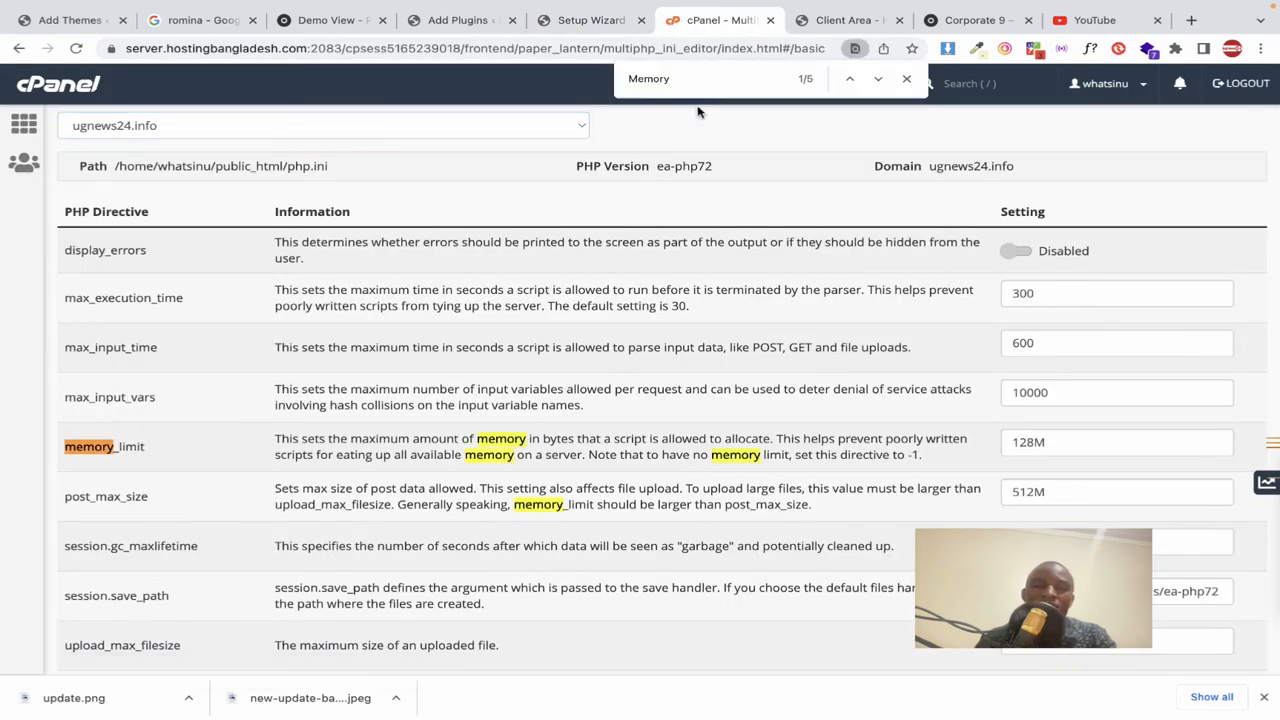
key(Escape)
drag(273, 440, 522, 458)
key(ctrl+f)
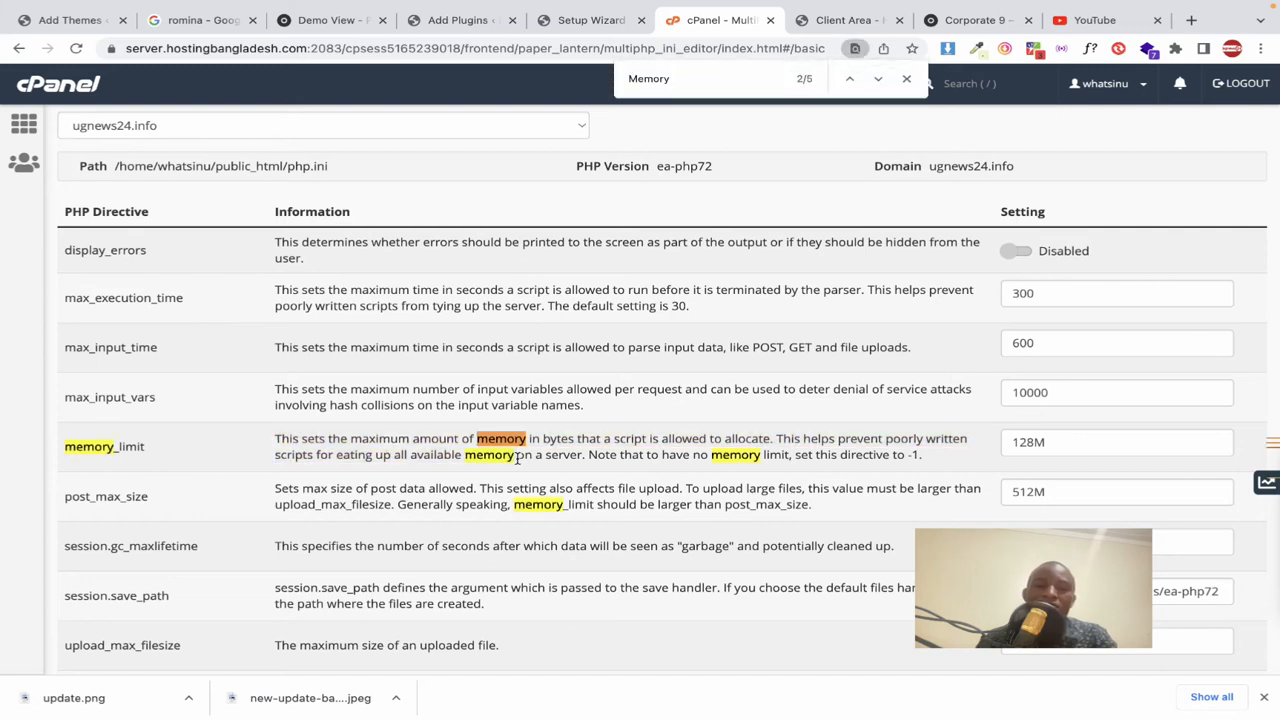
key(Escape)
Step: Copy the number 256 from the PHP Memory Limit entry in System Status and set memory_limit to 256M in the MultiPHP INI Editor
click(590, 20)
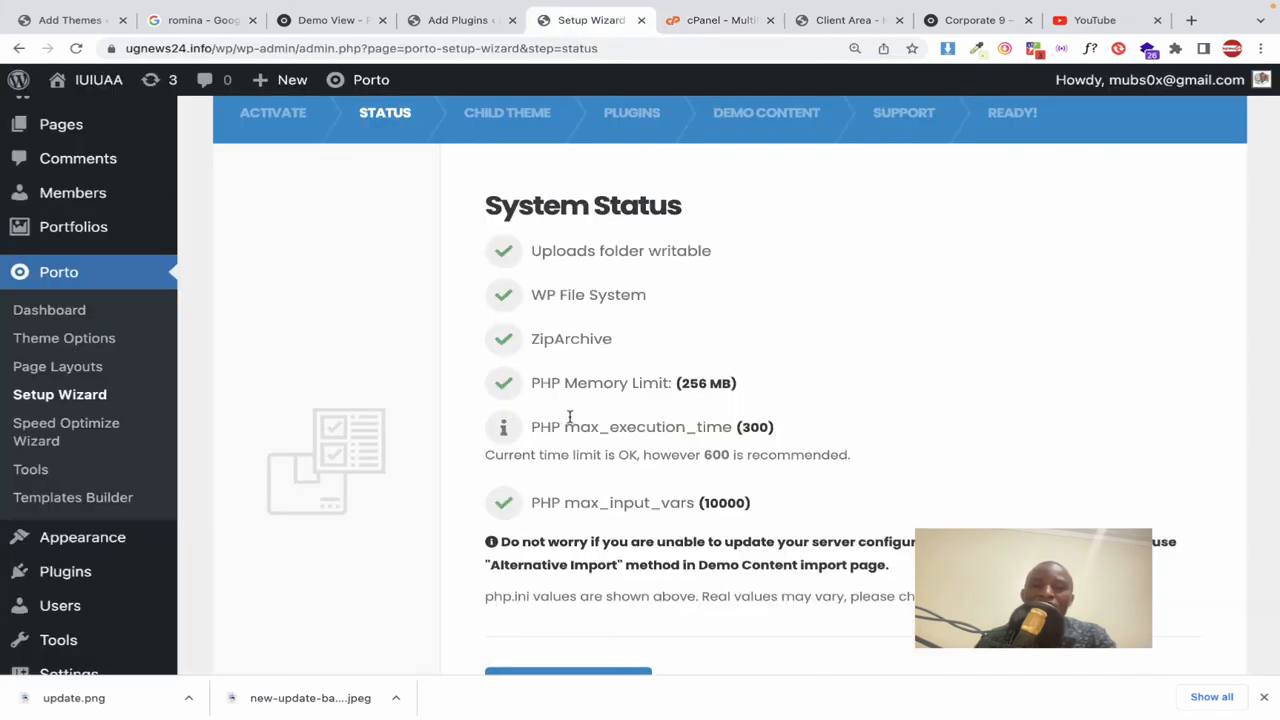
double_click(692, 382)
key(ctrl+c)
click(702, 20)
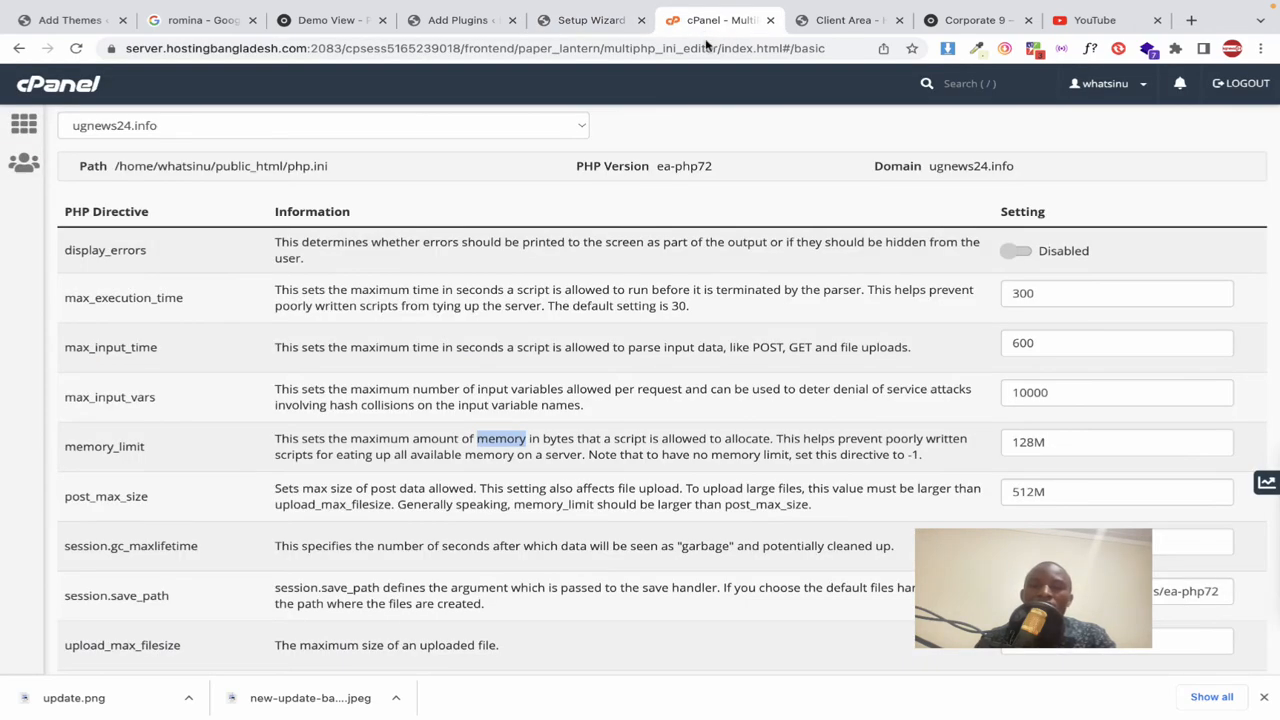
drag(1037, 442, 1012, 442)
key(ctrl+v)
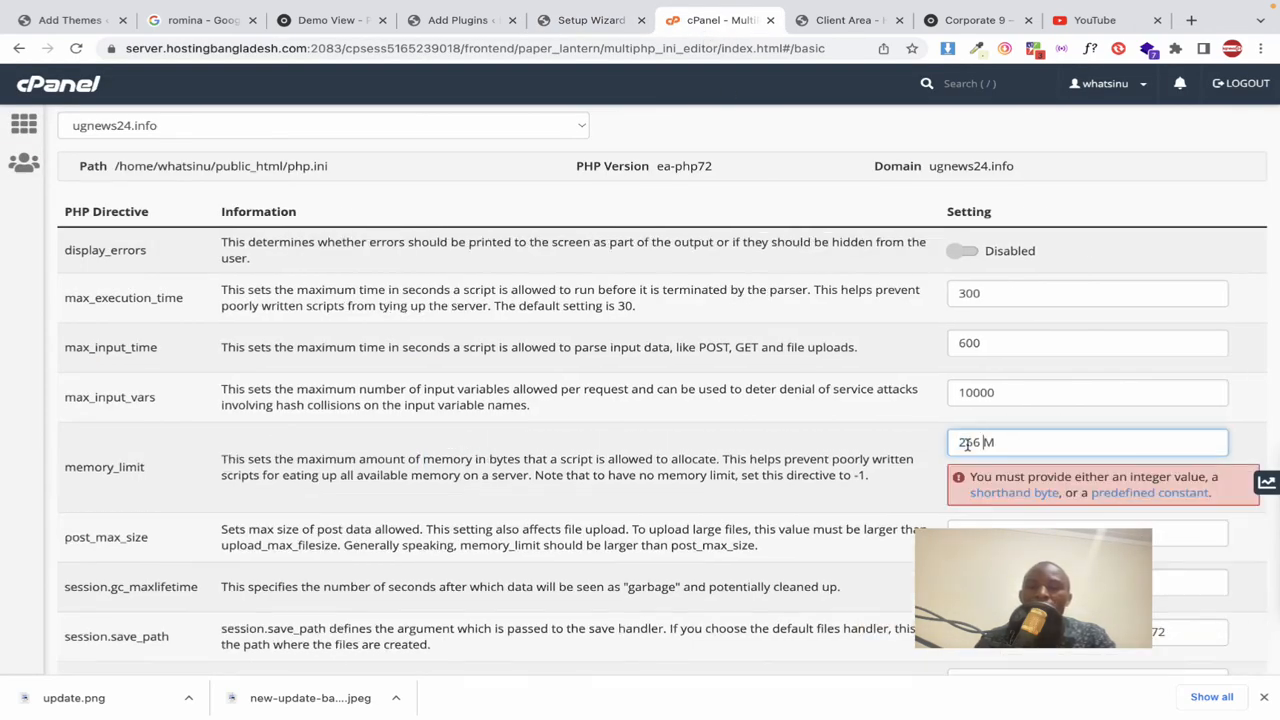
key(BackSpace)
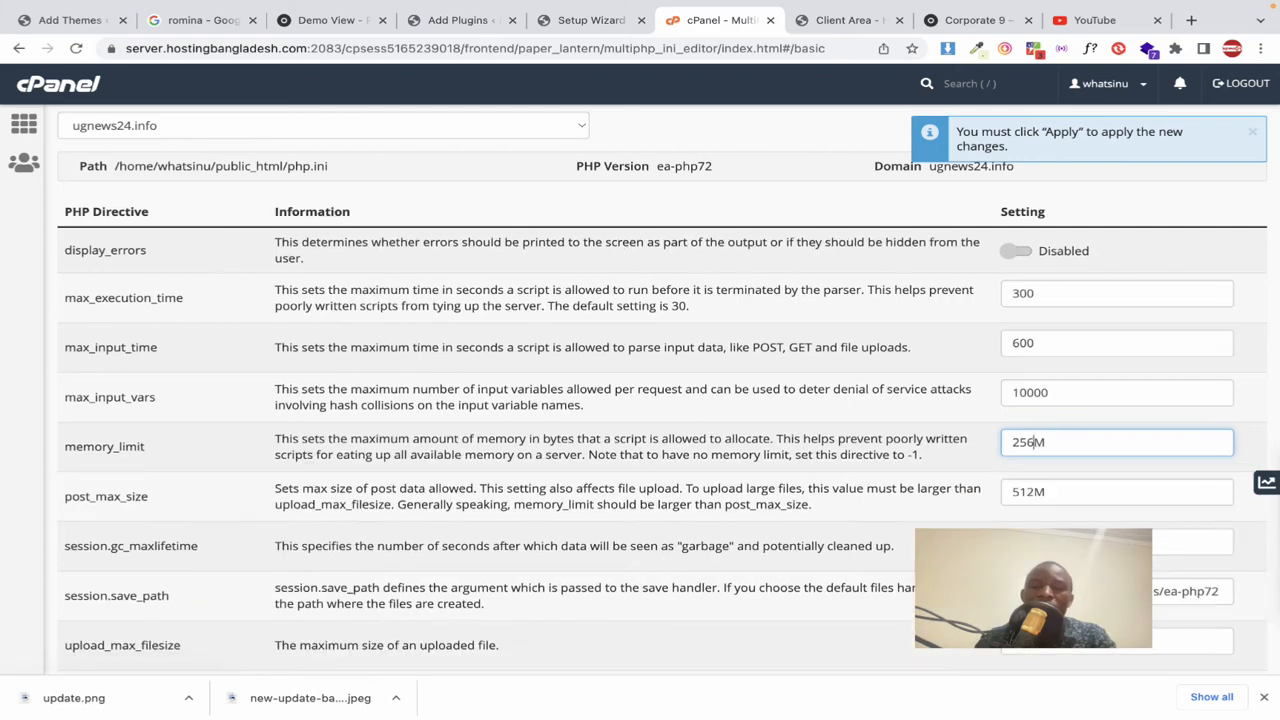
click(812, 493)
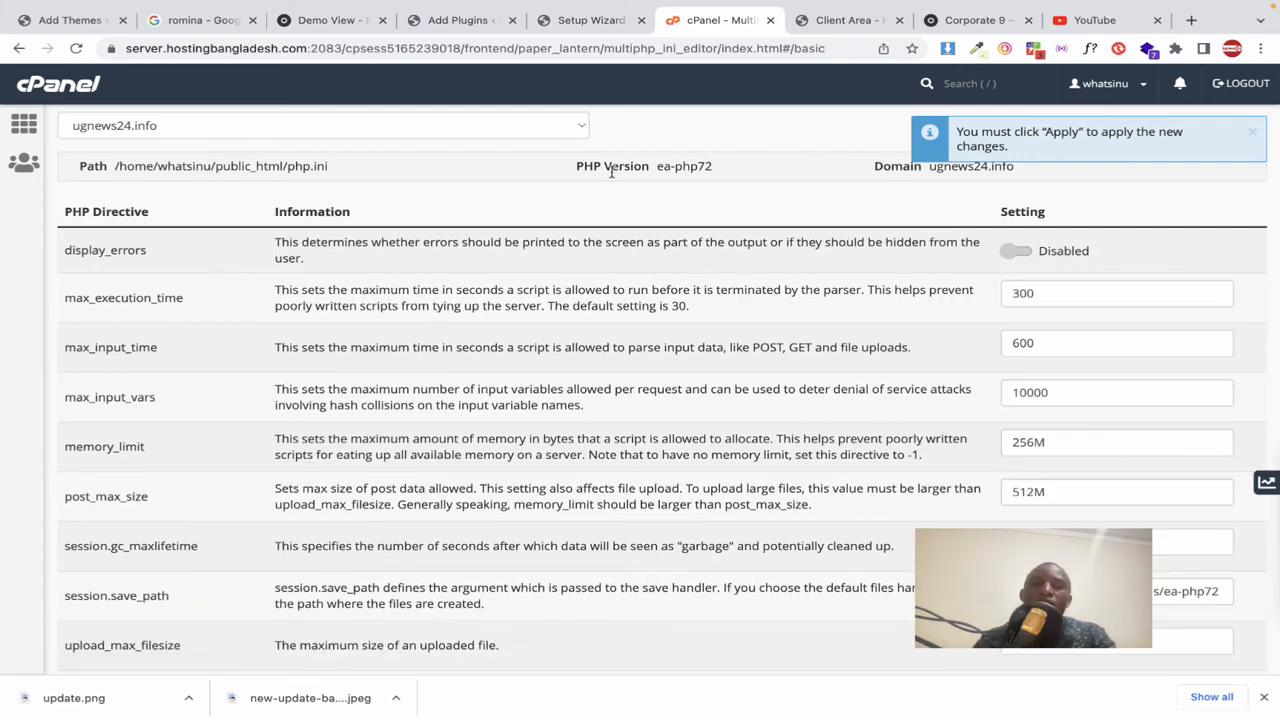
Step: Copy the max_execution_time name from System Status, find that directive in the MultiPHP INI Editor and set it to 60000
click(594, 20)
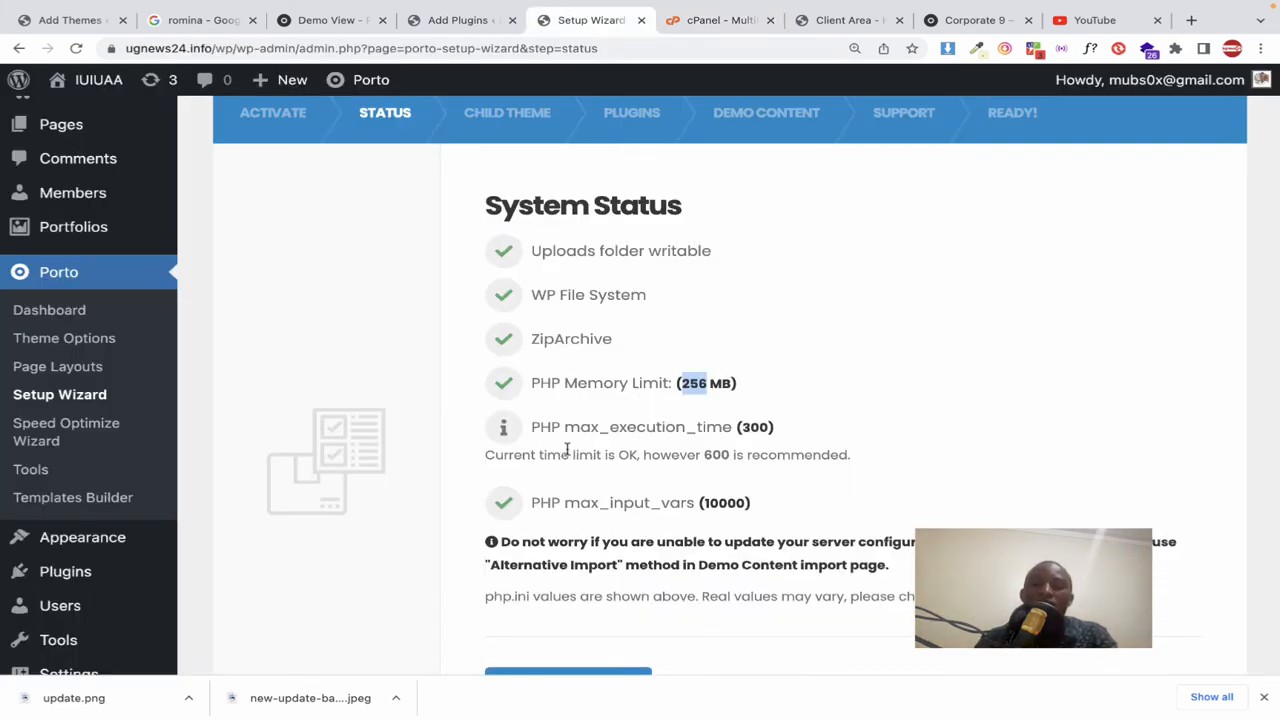
double_click(623, 430)
key(ctrl+c)
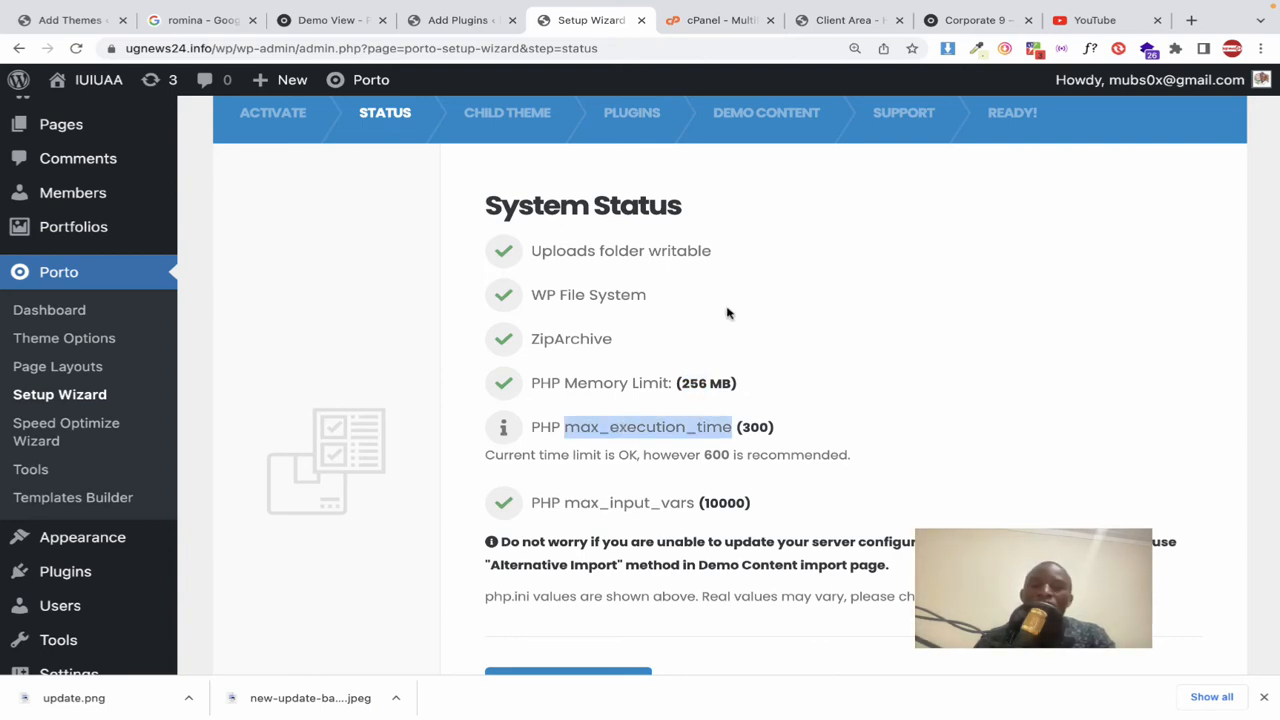
click(718, 20)
key(ctrl+f)
key(ctrl+v)
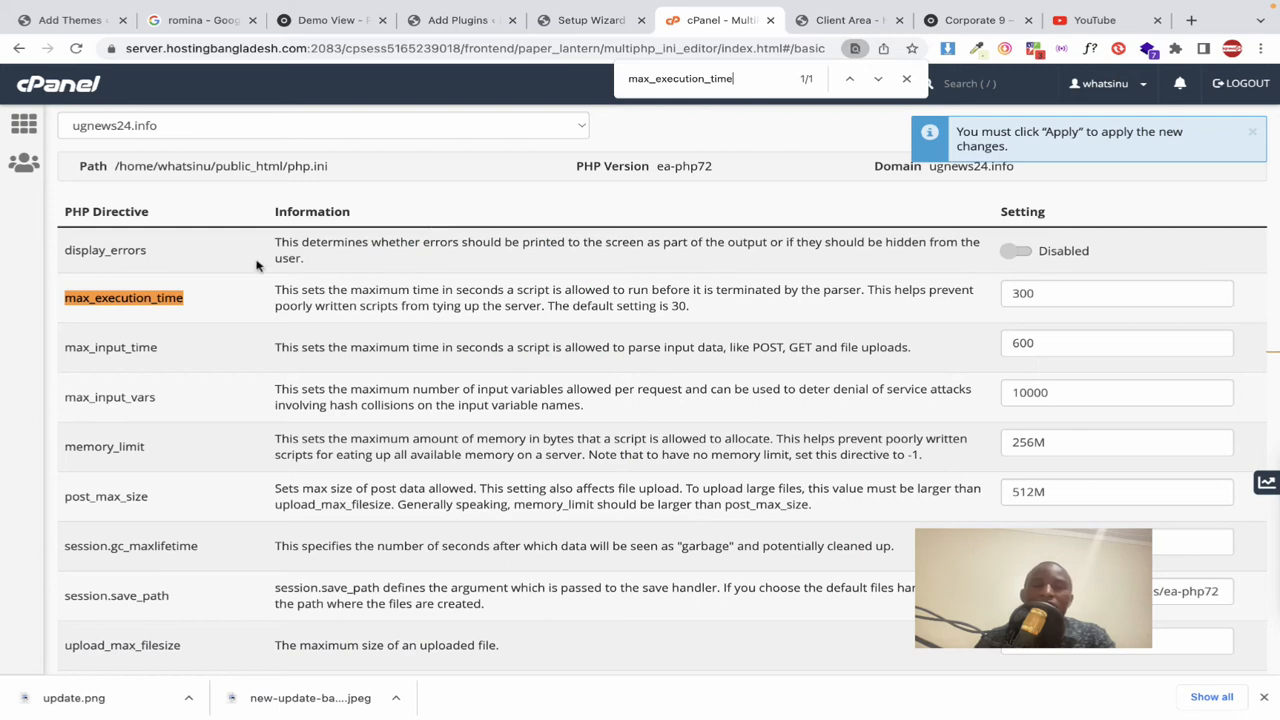
text(`)
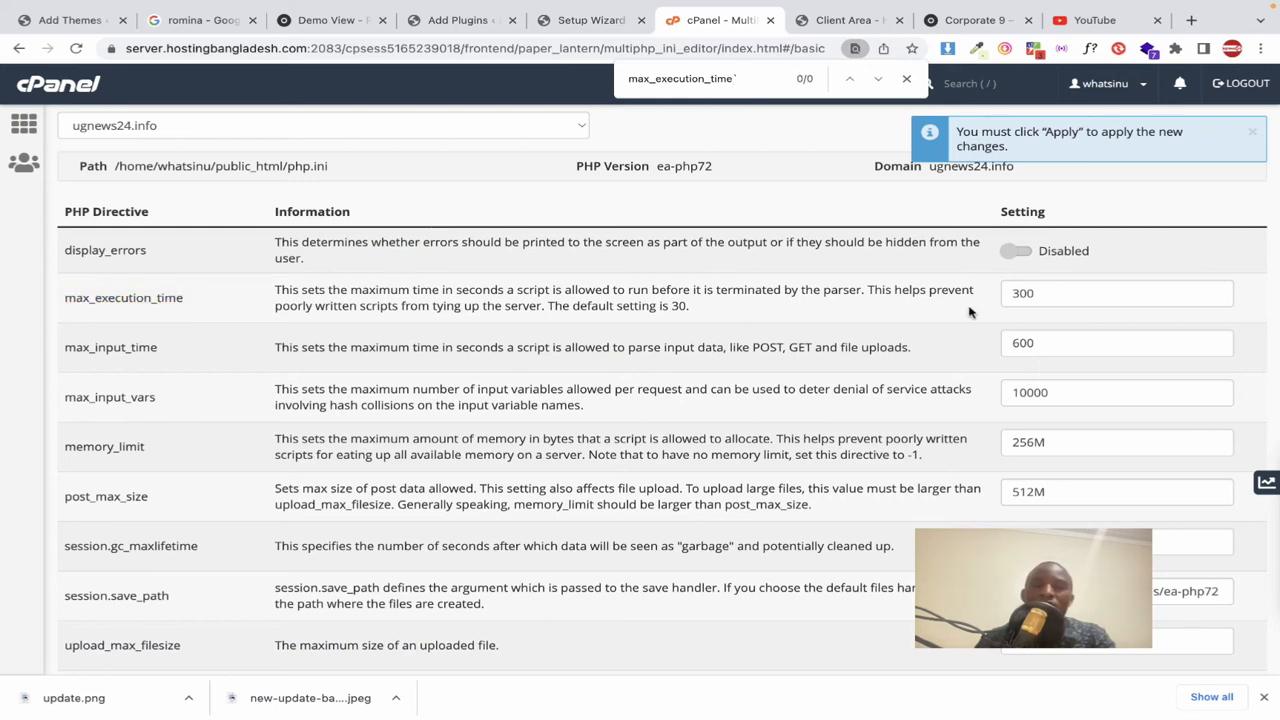
drag(1015, 293, 1008, 296)
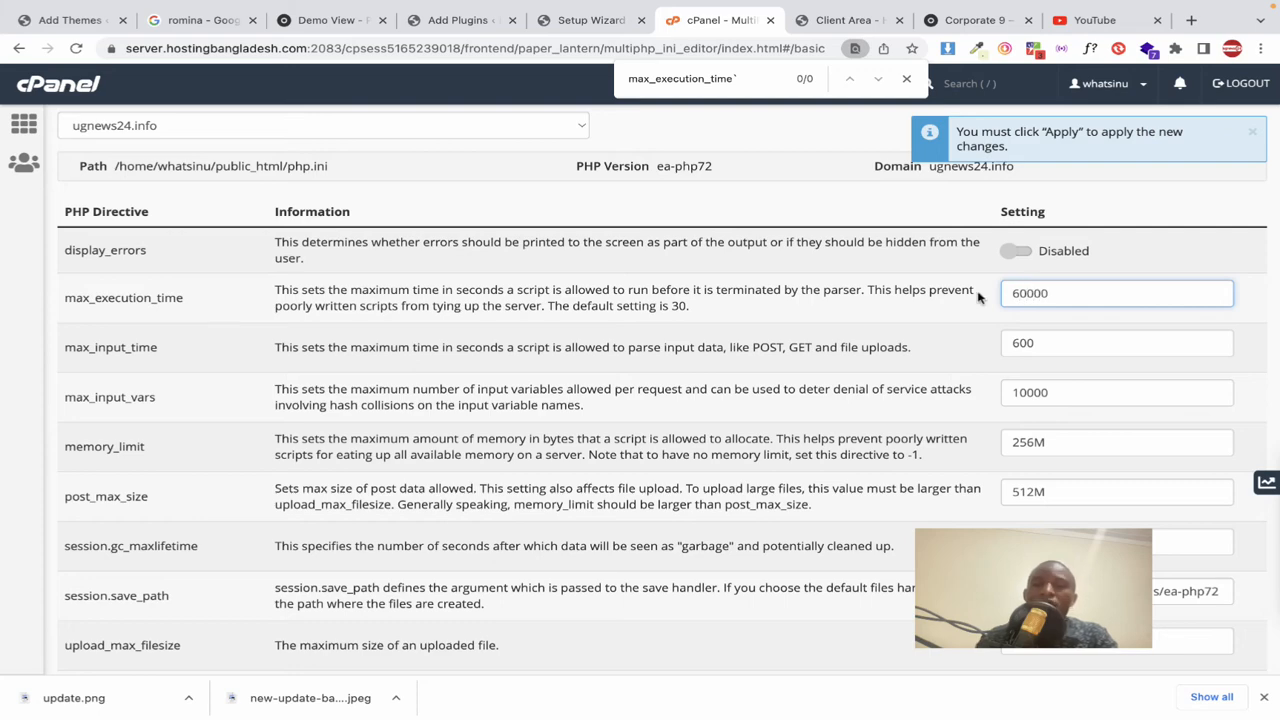
Step: Copy the max_input_vars name from System Status and find the matching directive in the MultiPHP INI Editor
click(583, 20)
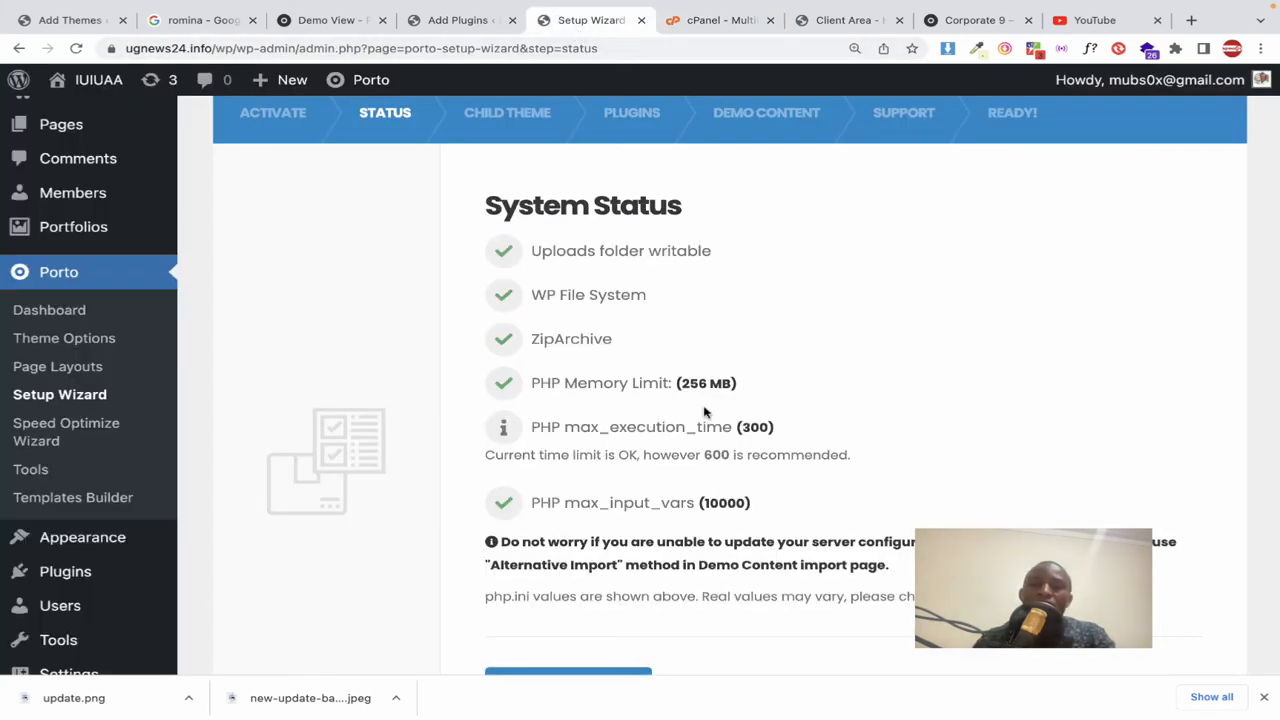
scroll(705, 410, down, 1)
double_click(643, 455)
key(ctrl+c)
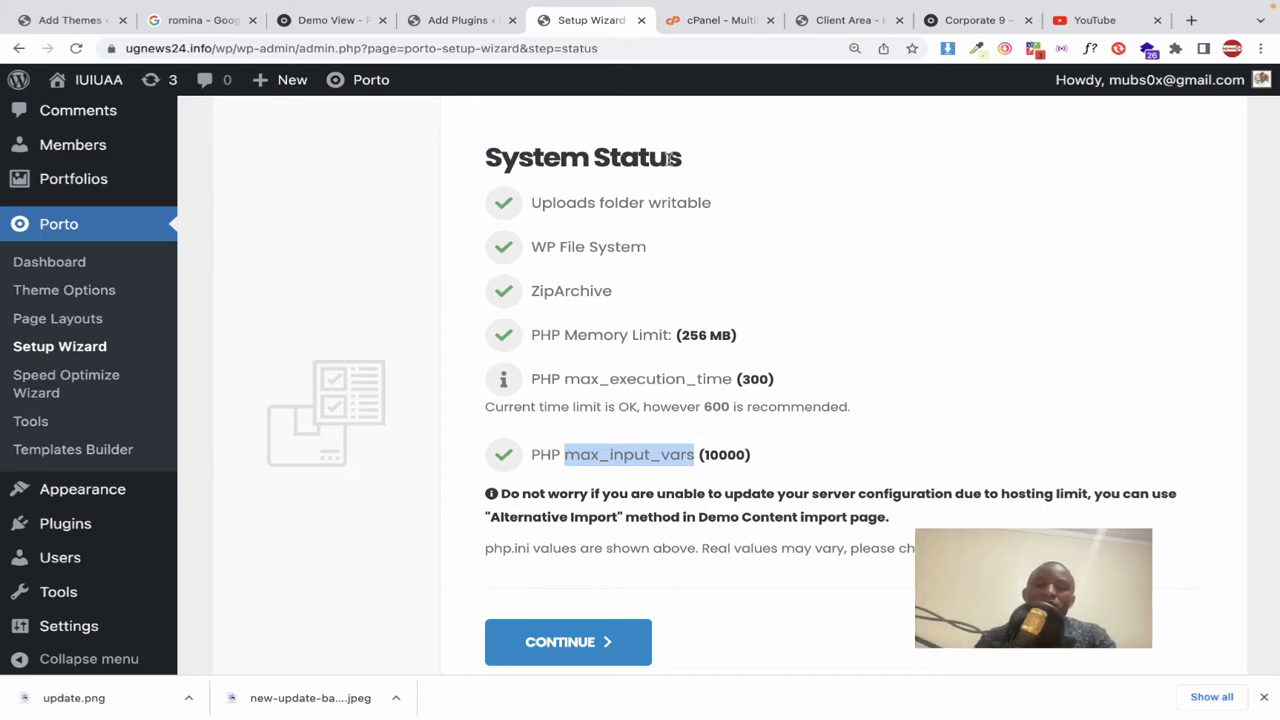
click(713, 22)
key(ctrl+f)
key(ctrl+v)
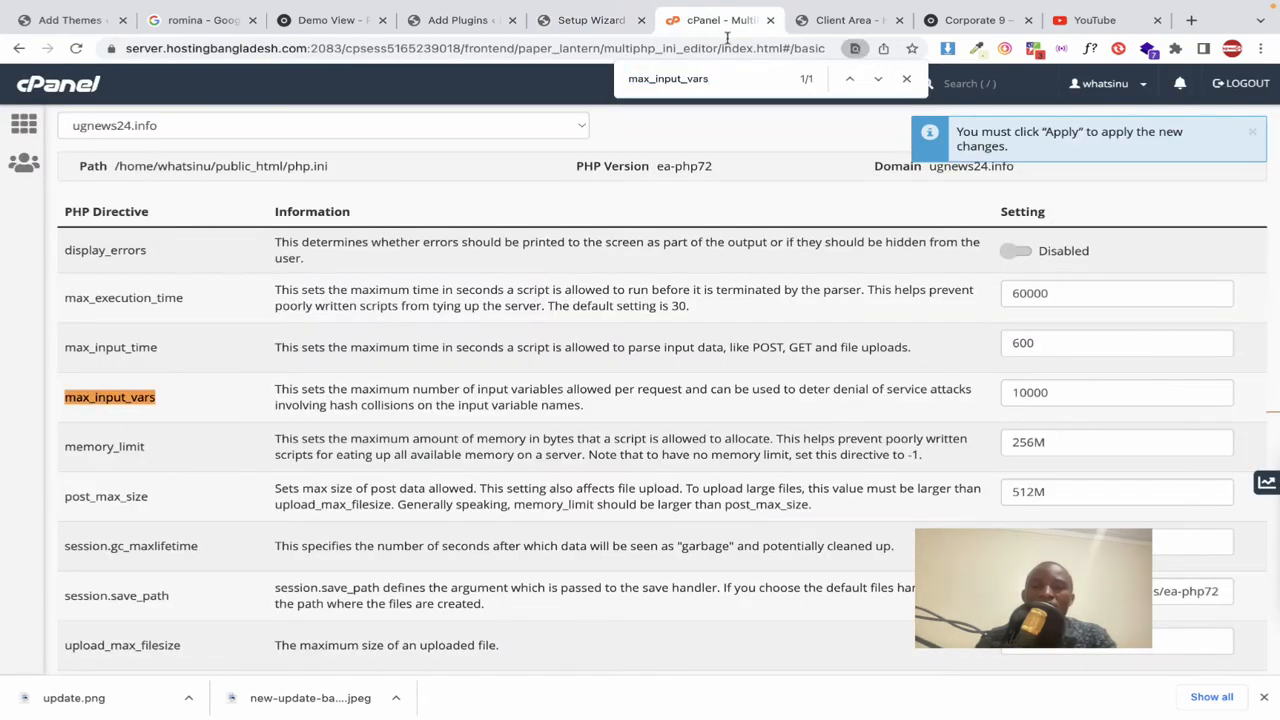
key(Escape)
Step: Set max_execution_time to 6000 and apply the PHP INI changes for ugnews24.info
click(1027, 297)
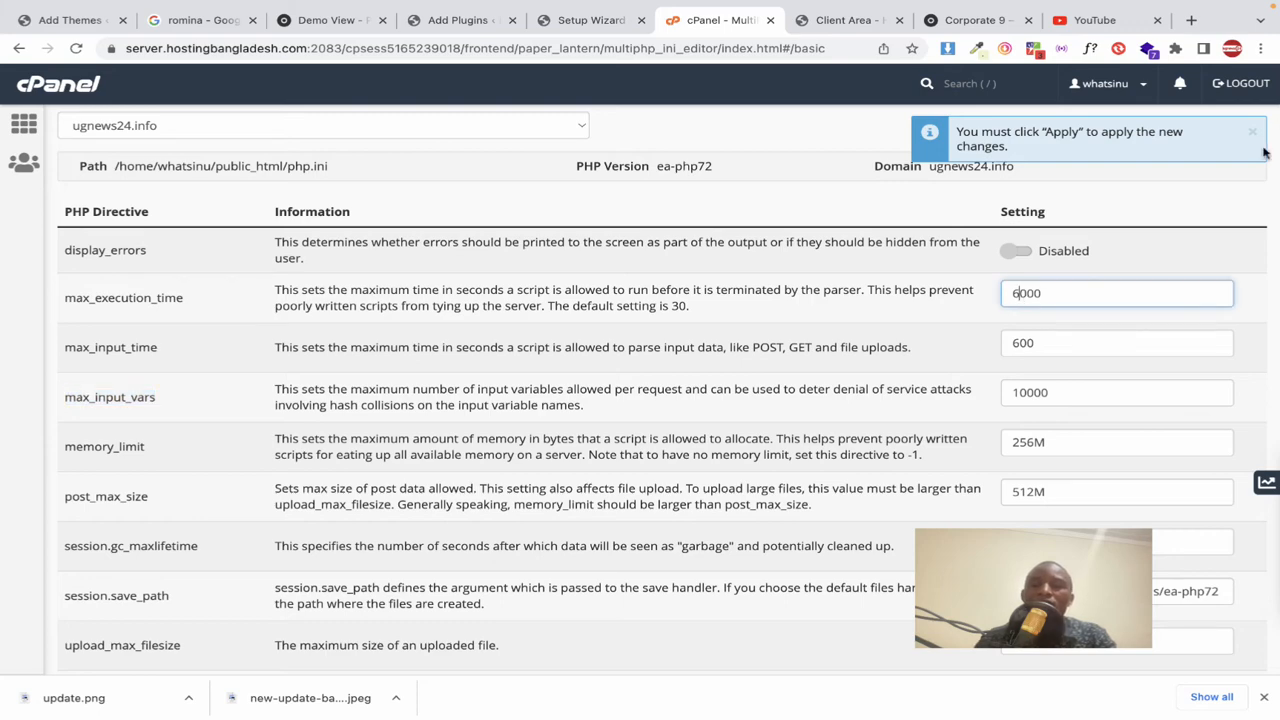
scroll(1117, 350, down, 2)
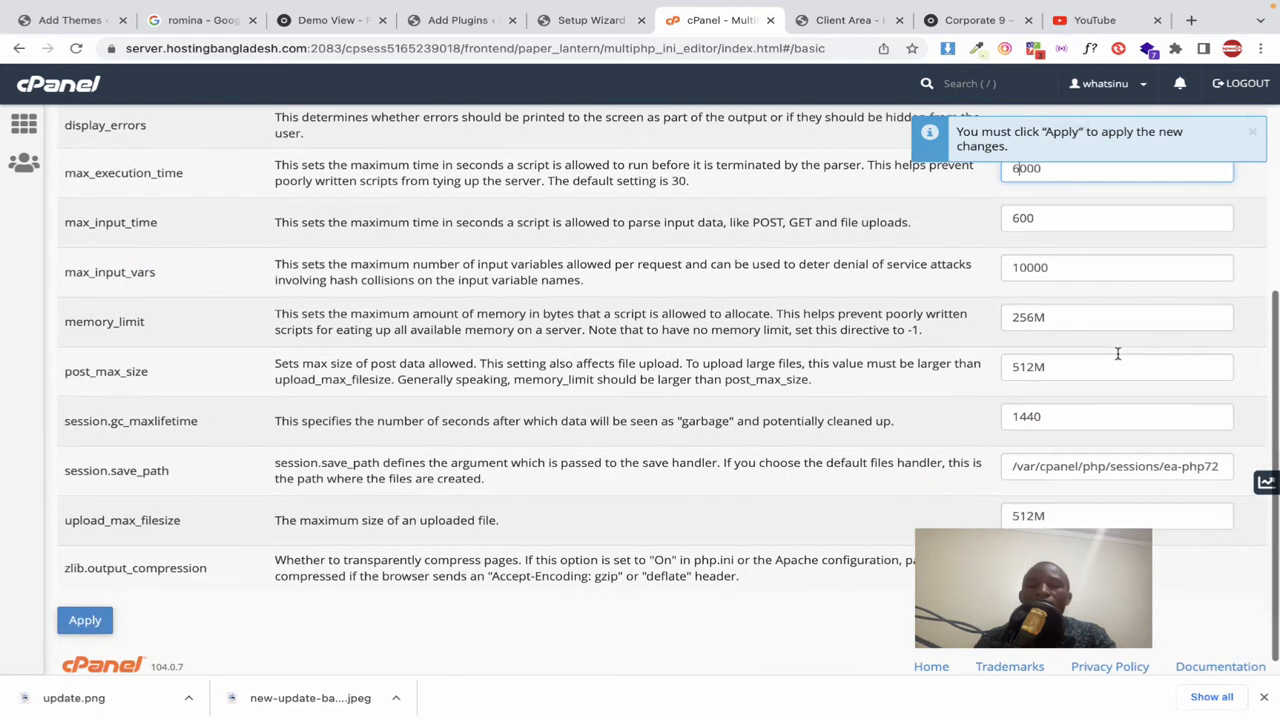
scroll(1118, 353, up, 1)
scroll(1118, 353, down, 1)
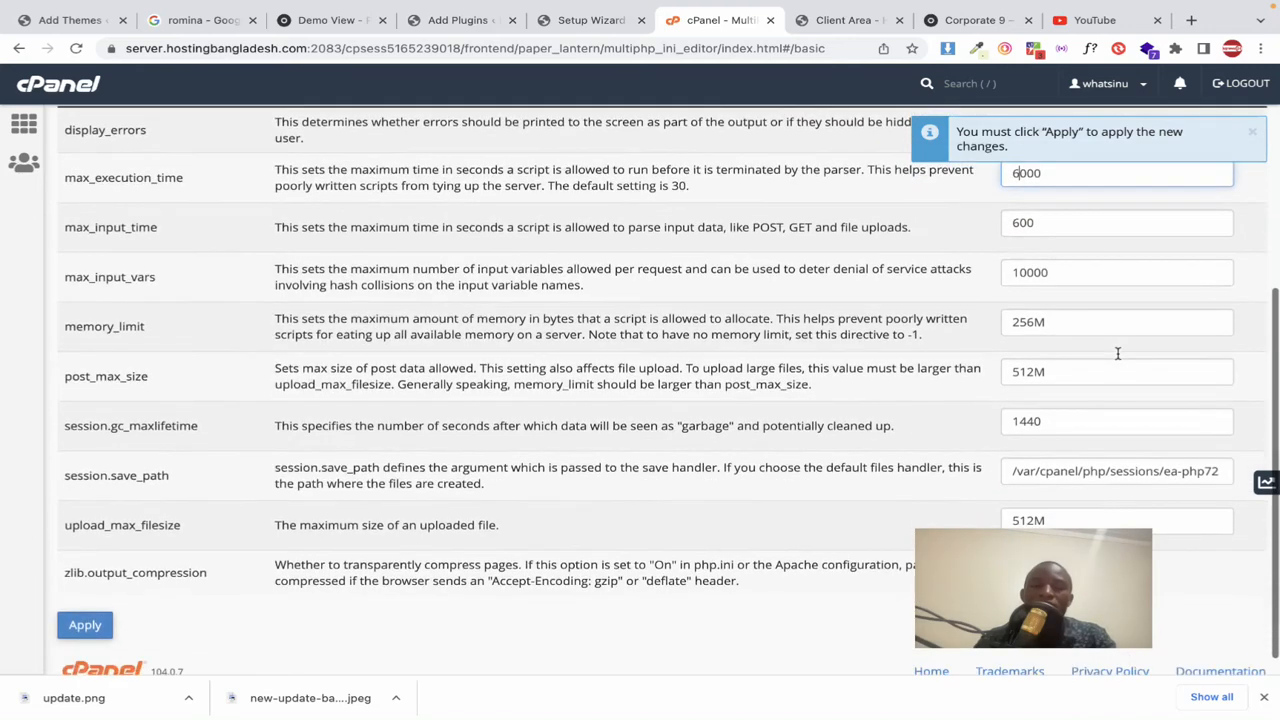
click(96, 626)
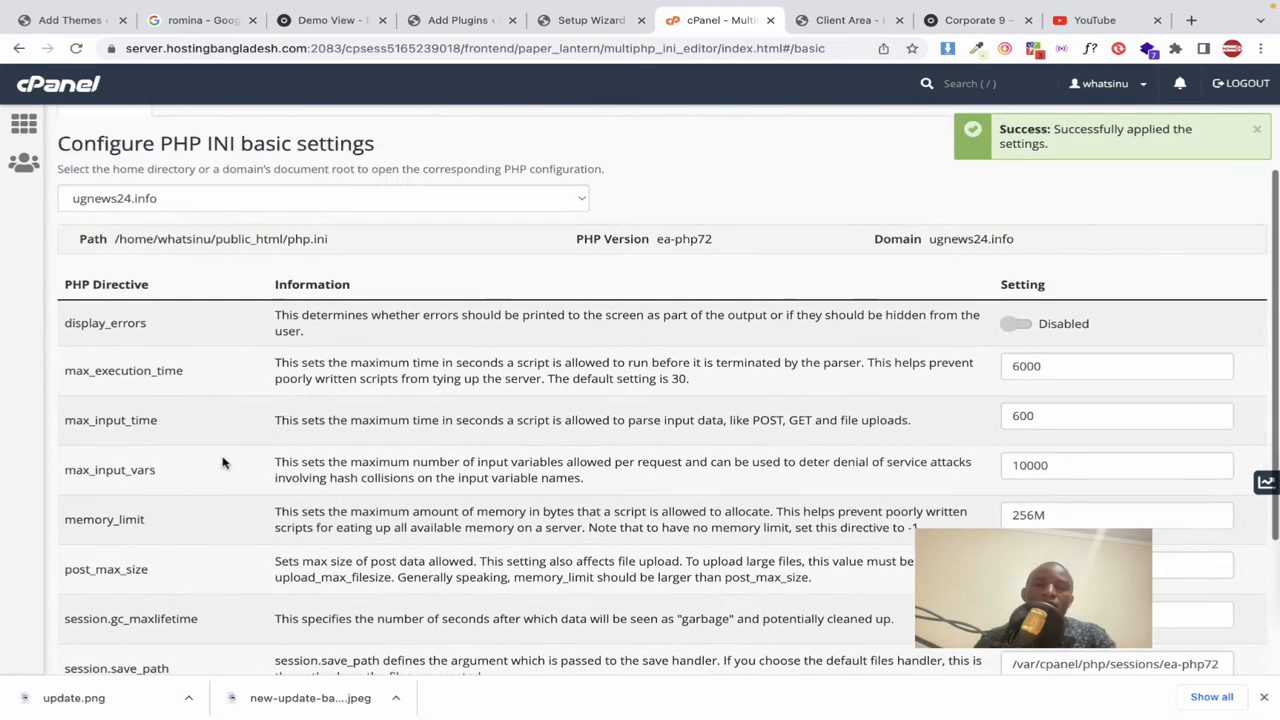
Step: Reload the Setup Wizard's System Status and compare its PHP values with the directives in the MultiPHP INI Editor
click(580, 21)
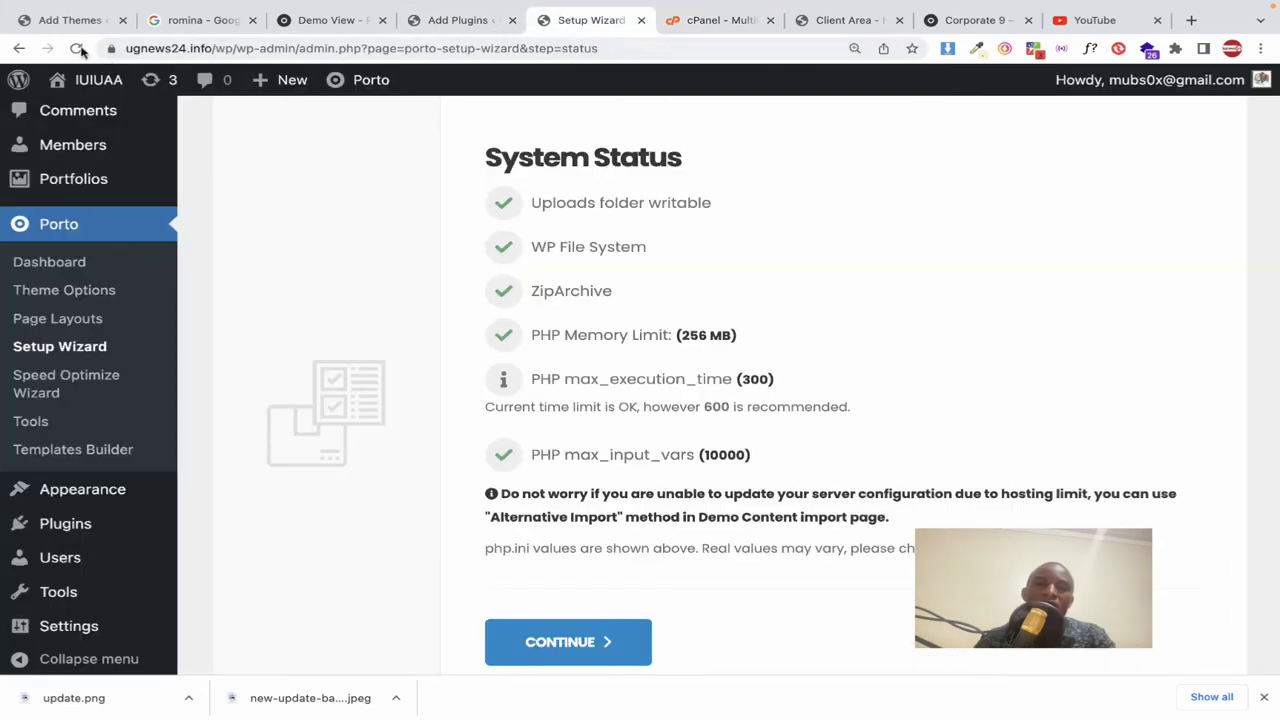
click(78, 48)
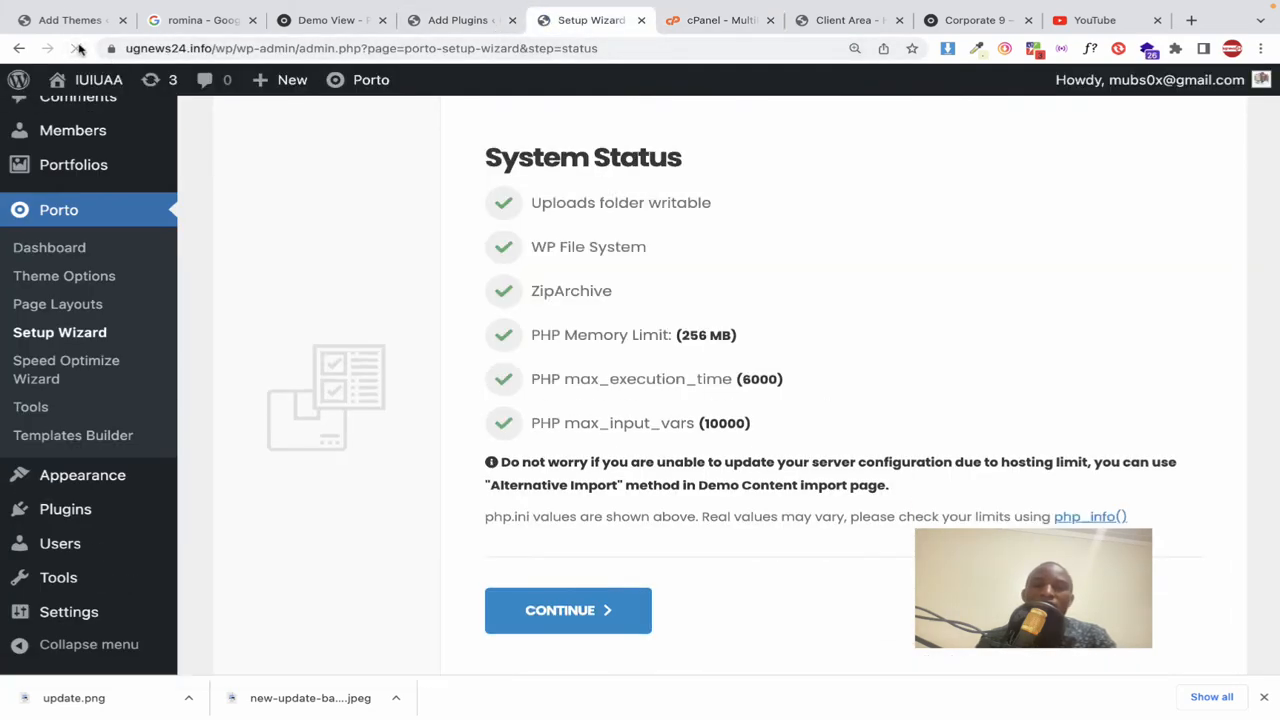
drag(533, 381, 686, 380)
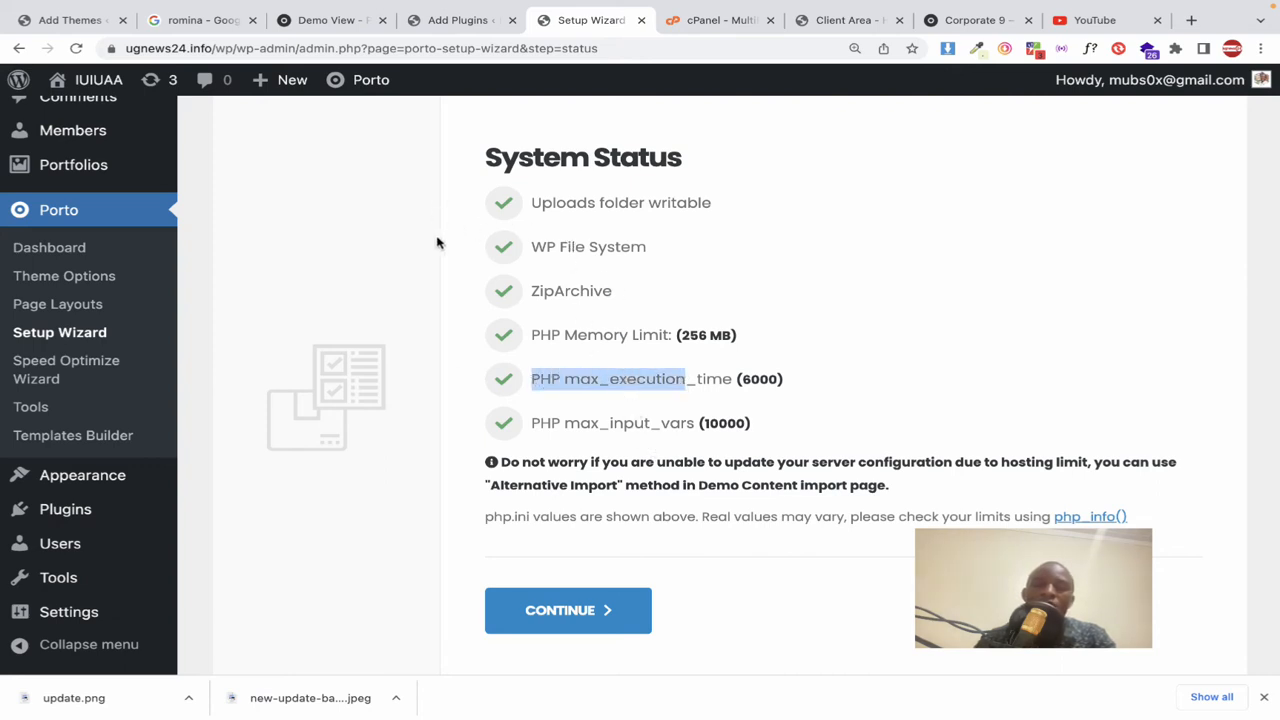
click(697, 32)
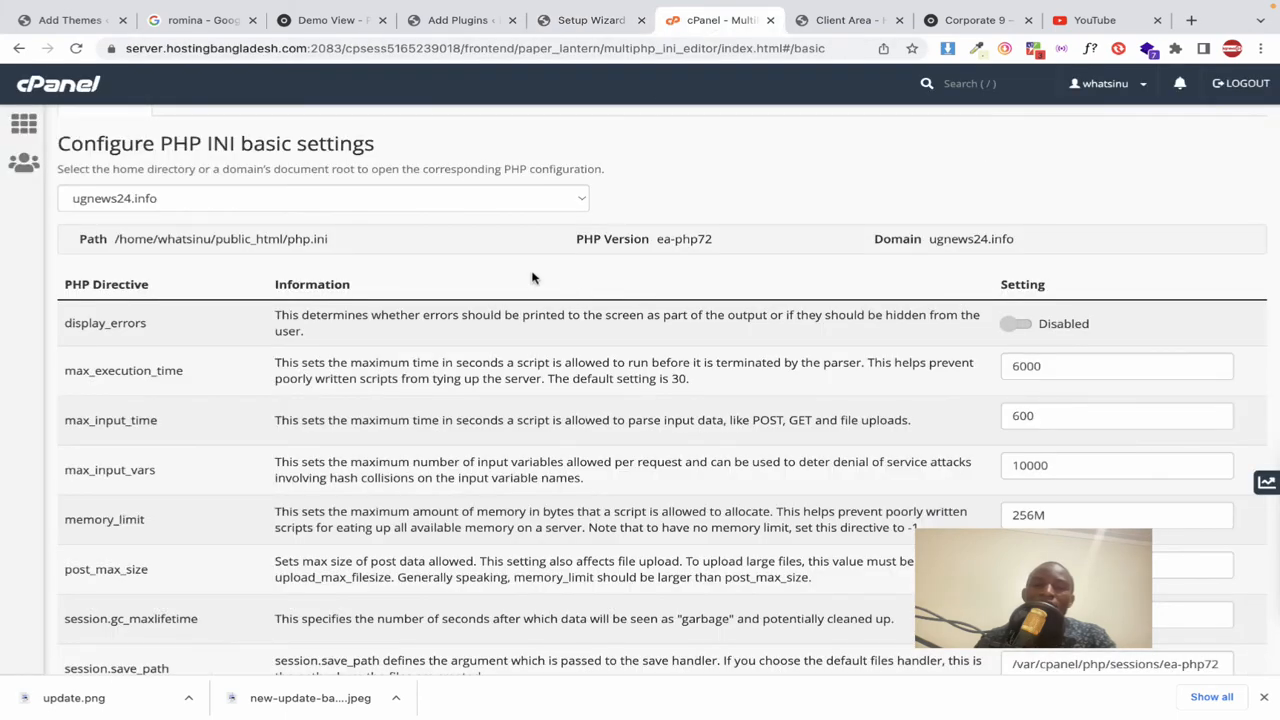
scroll(608, 330, down, 3)
scroll(608, 330, up, 4)
scroll(608, 330, down, 2)
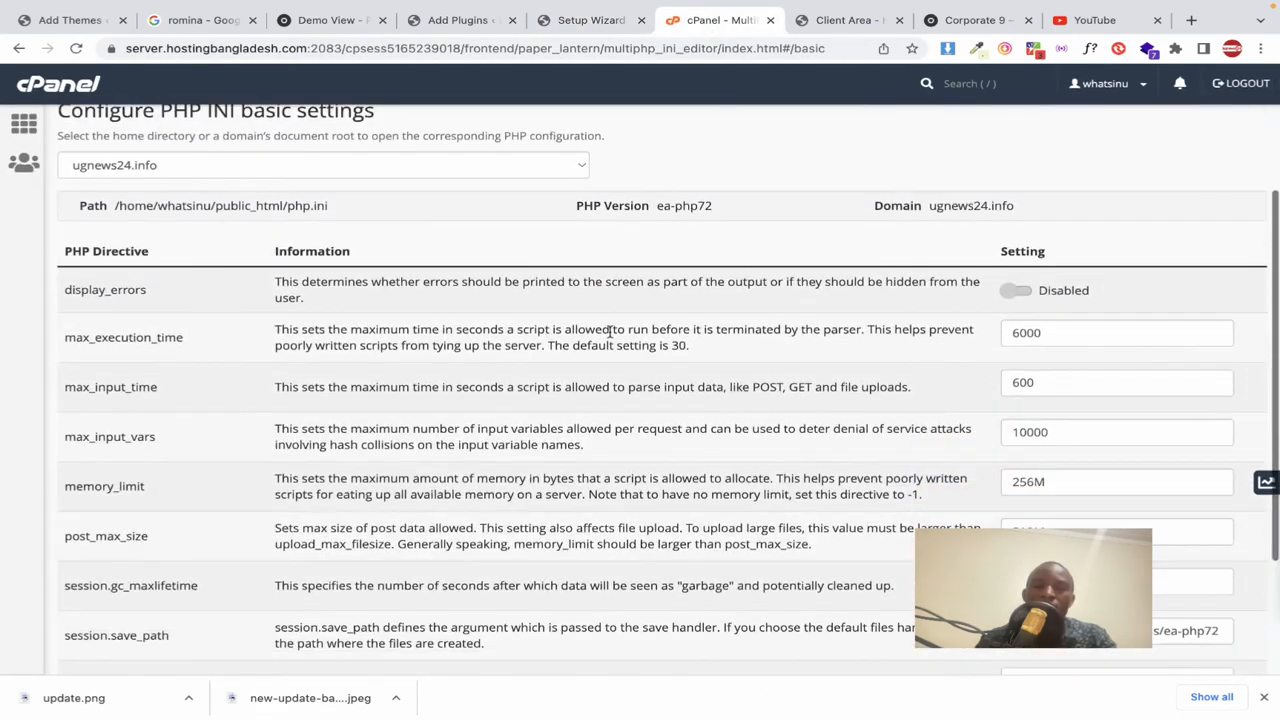
Step: Continue the Setup Wizard past System Status and skip the optional Porto child theme
click(586, 28)
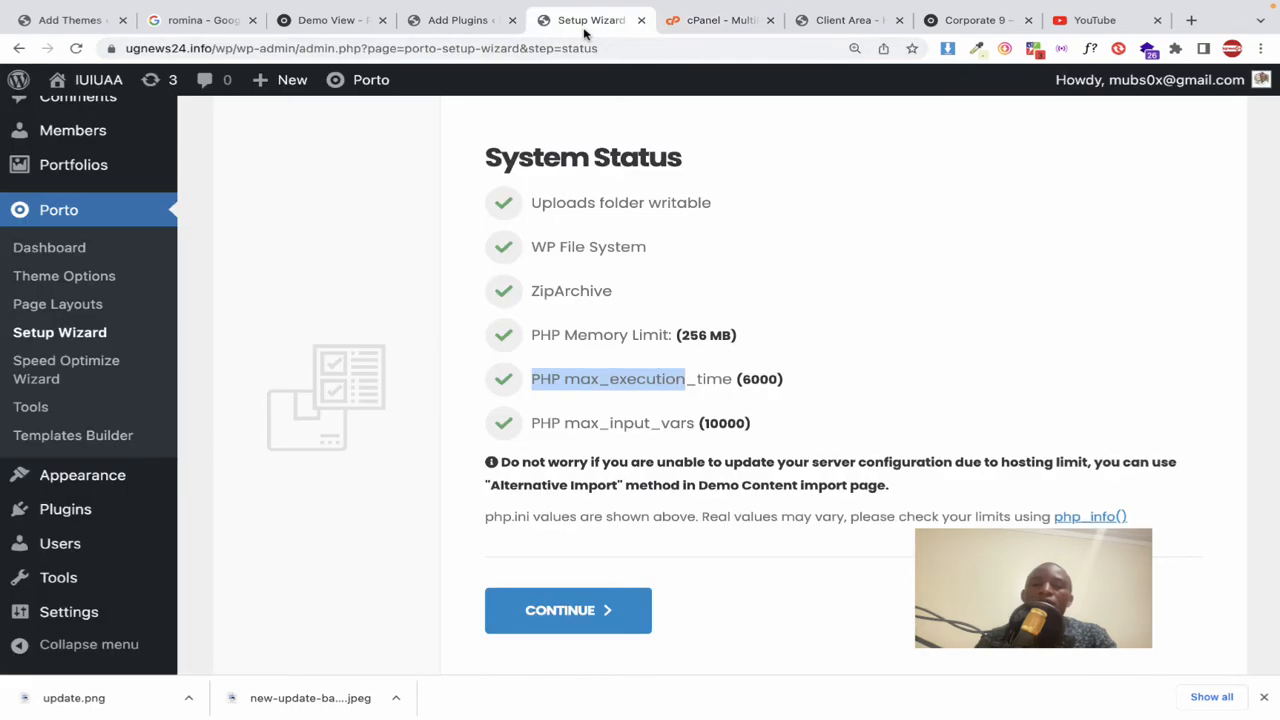
click(556, 619)
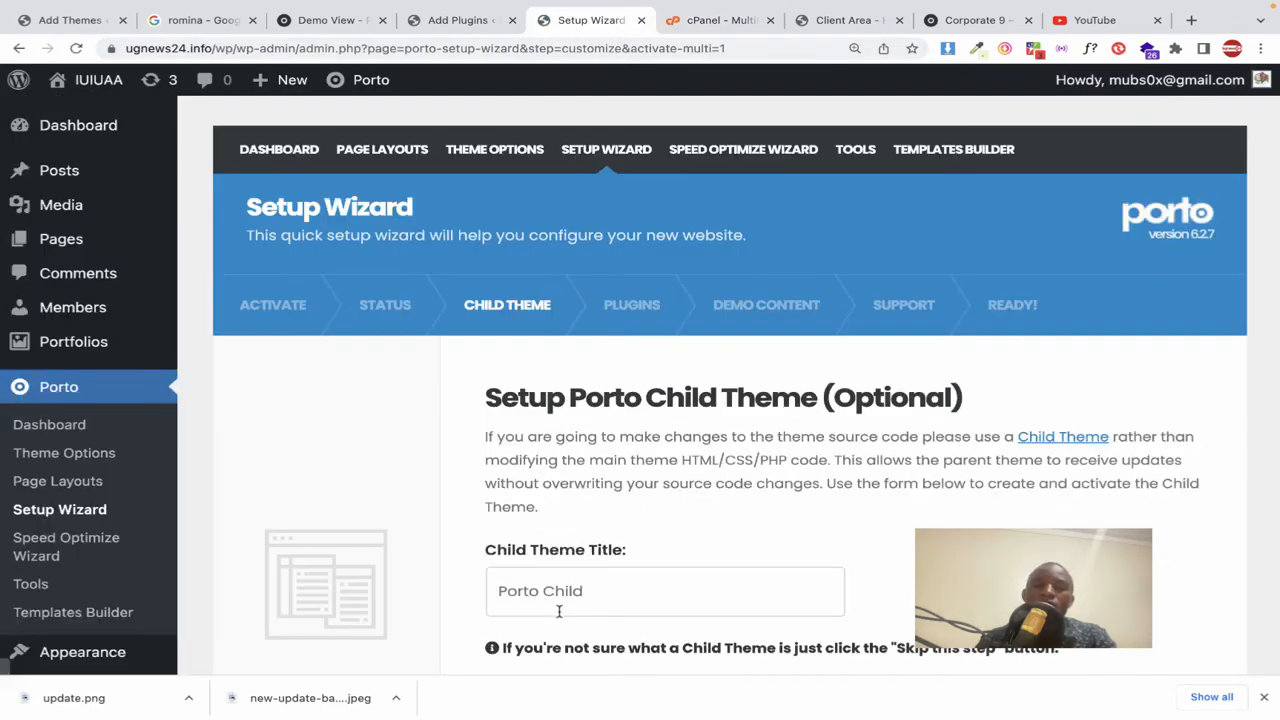
scroll(578, 516, down, 3)
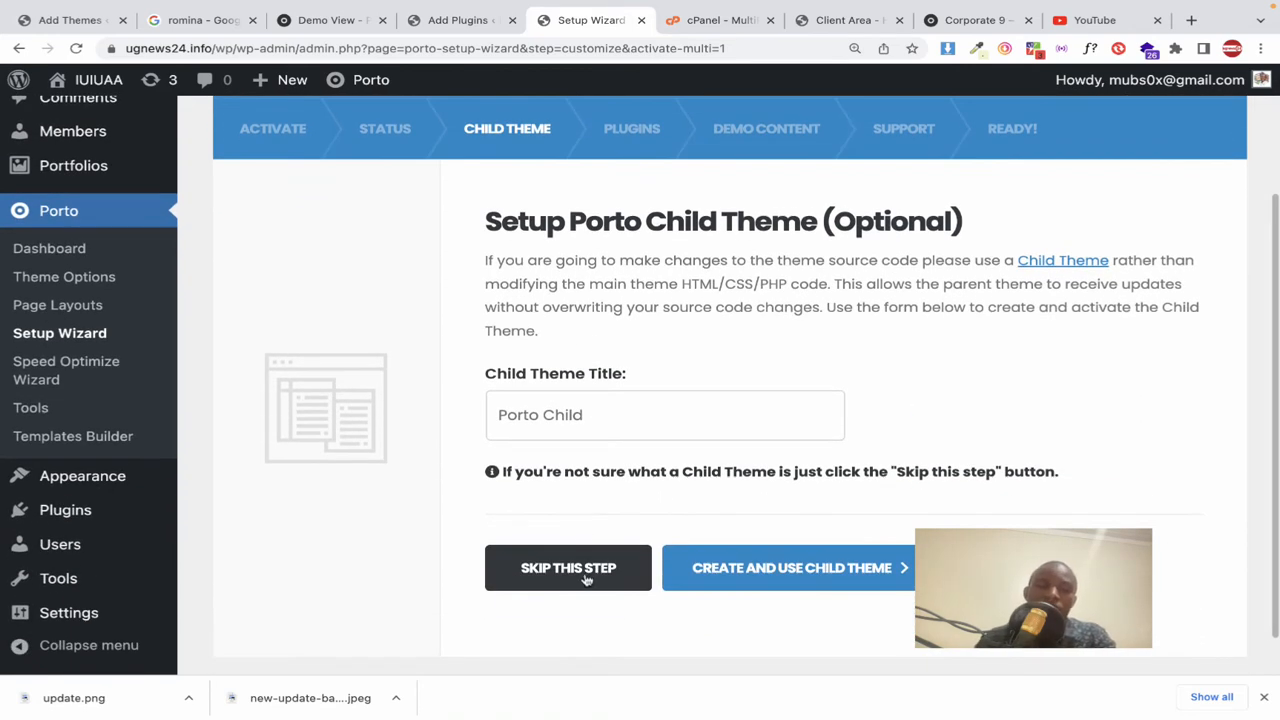
click(590, 562)
Step: Select Porto VC Addon, WPBakery Page Builder, Revolution Slider, Contact Form 7 and Dynamic Featured Image as default plugins, and leave WooCommerce deselected
scroll(590, 570, down, 2)
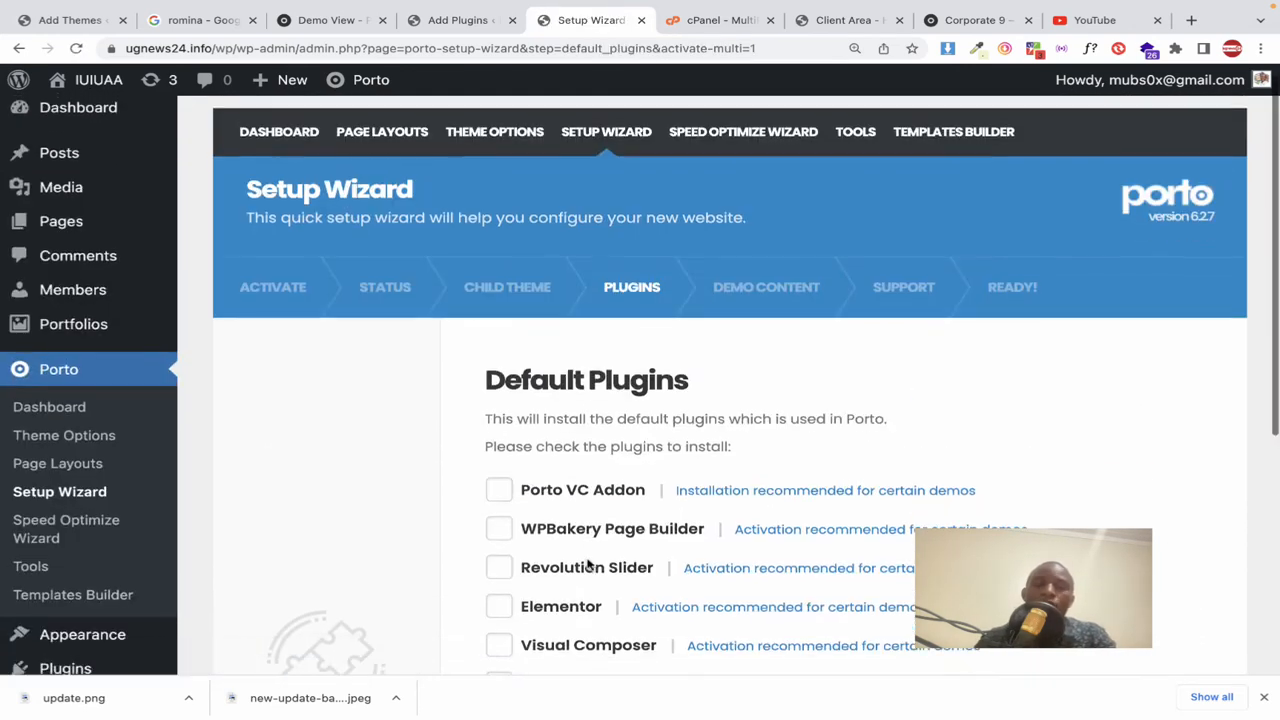
scroll(590, 566, down, 5)
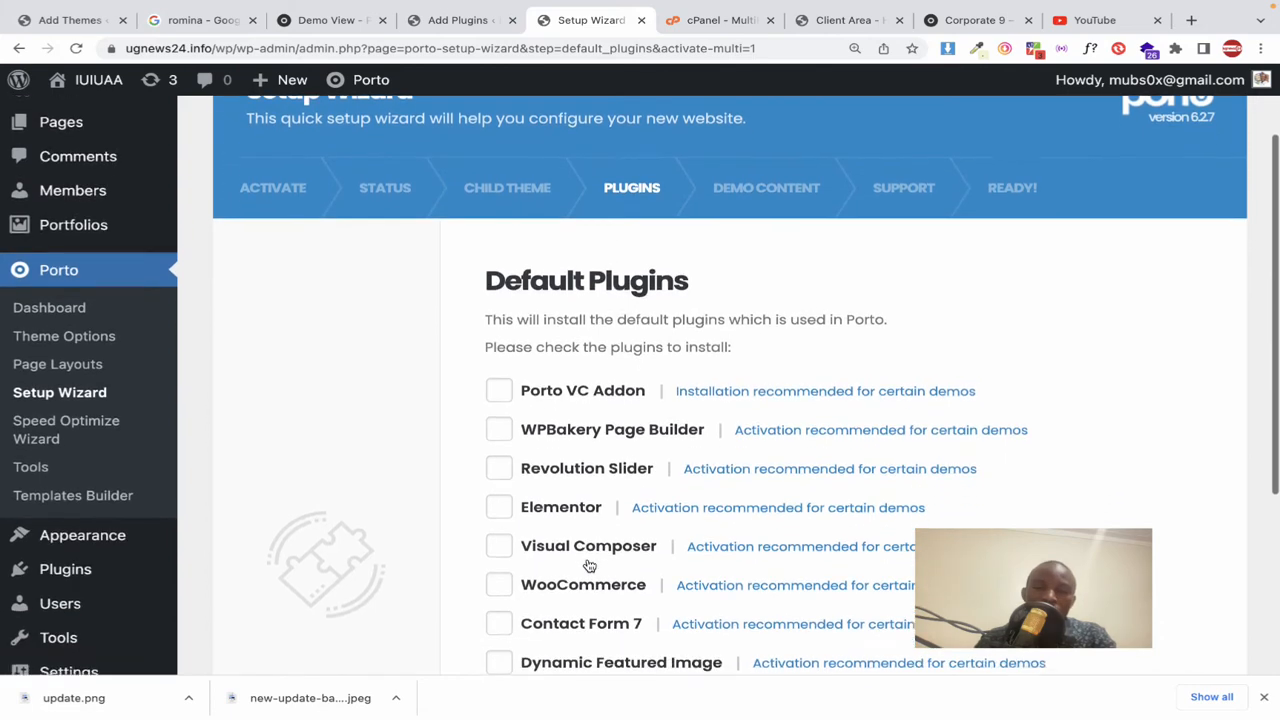
scroll(586, 557, up, 2)
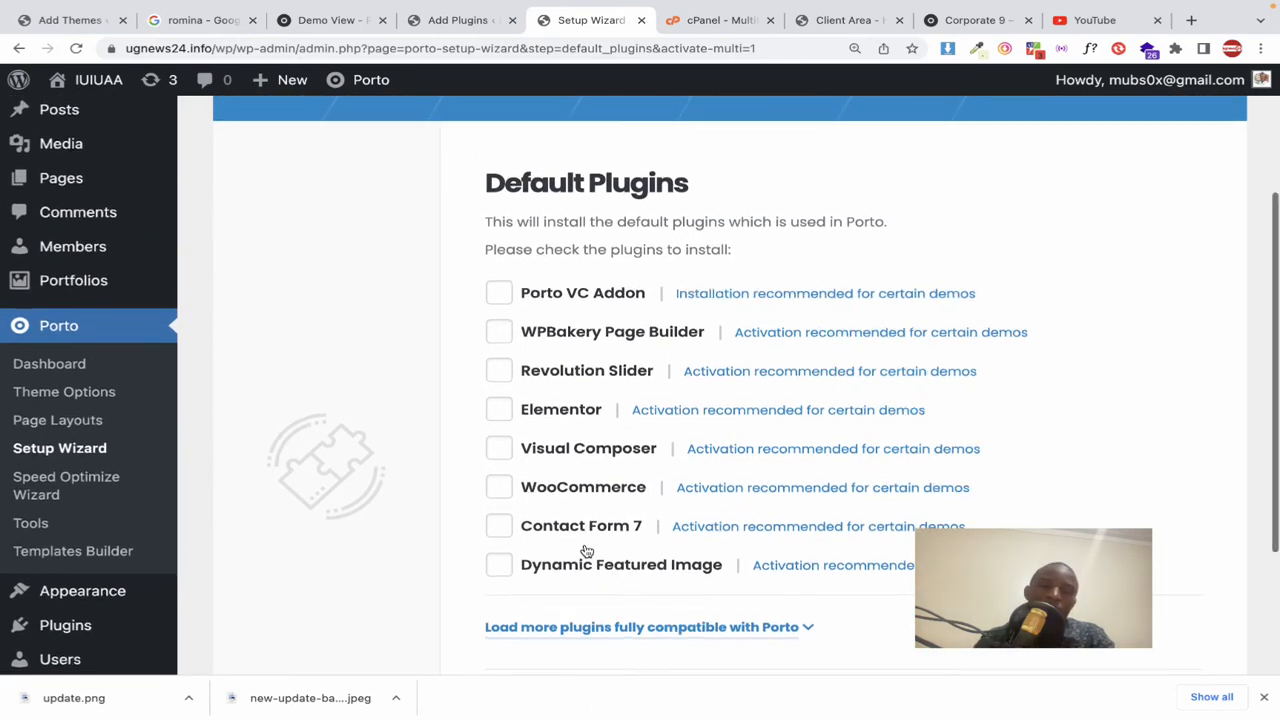
scroll(587, 551, down, 1)
scroll(587, 551, down, 1)
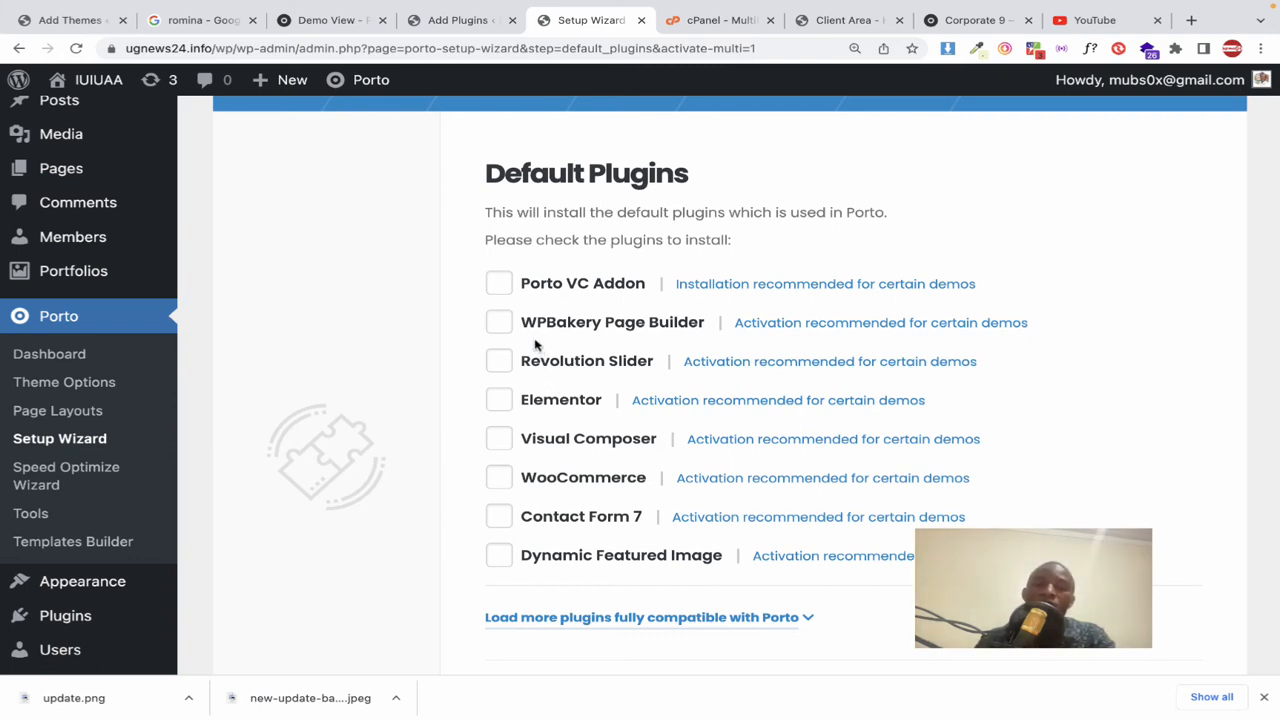
click(499, 283)
click(500, 321)
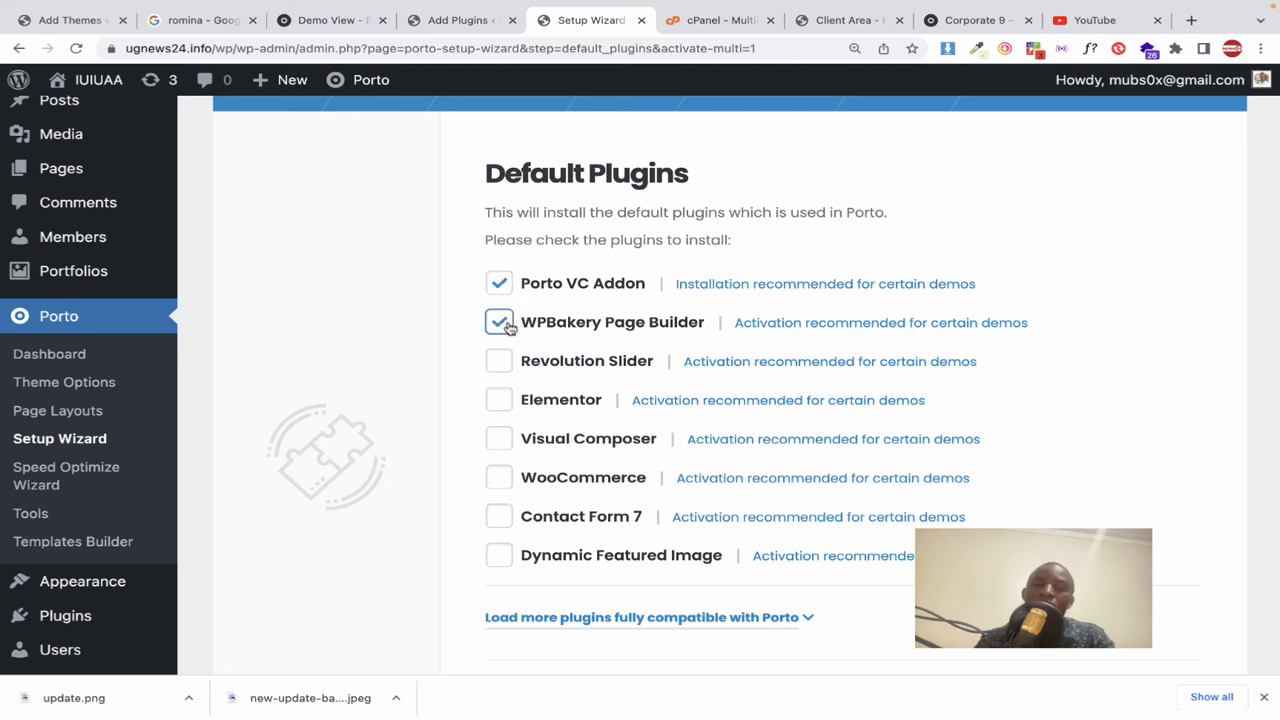
click(504, 366)
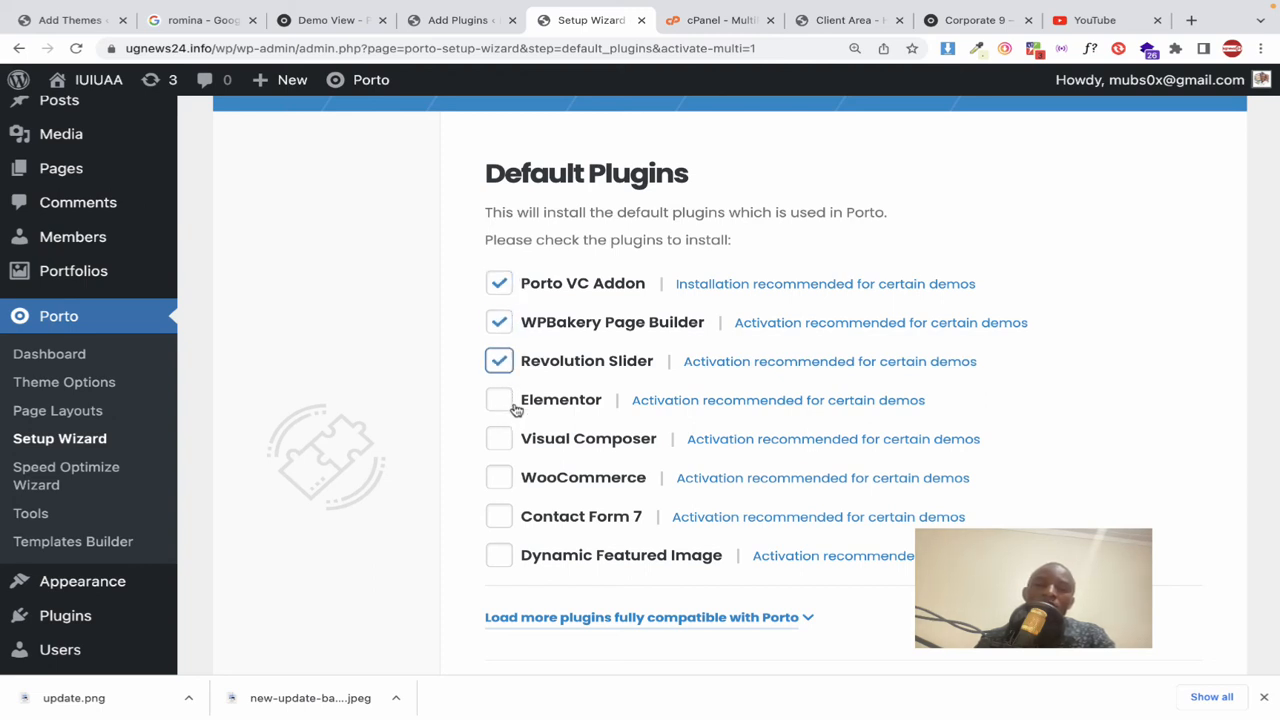
click(503, 482)
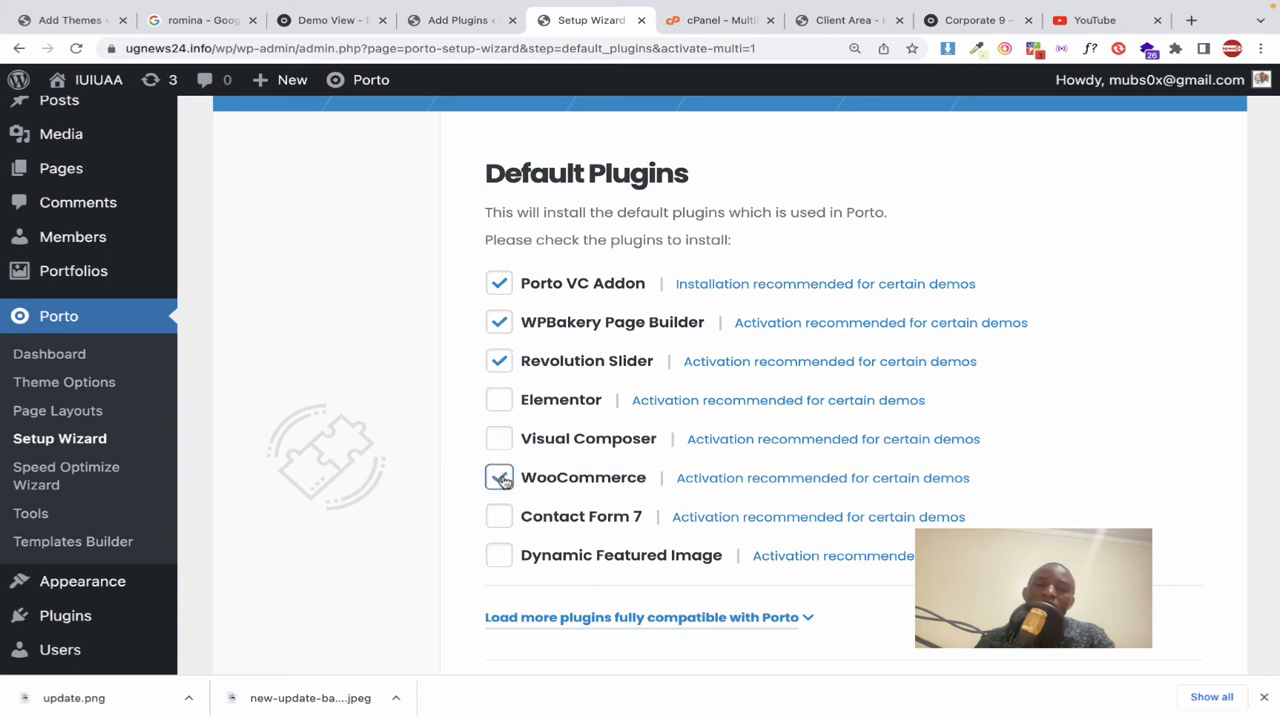
click(502, 514)
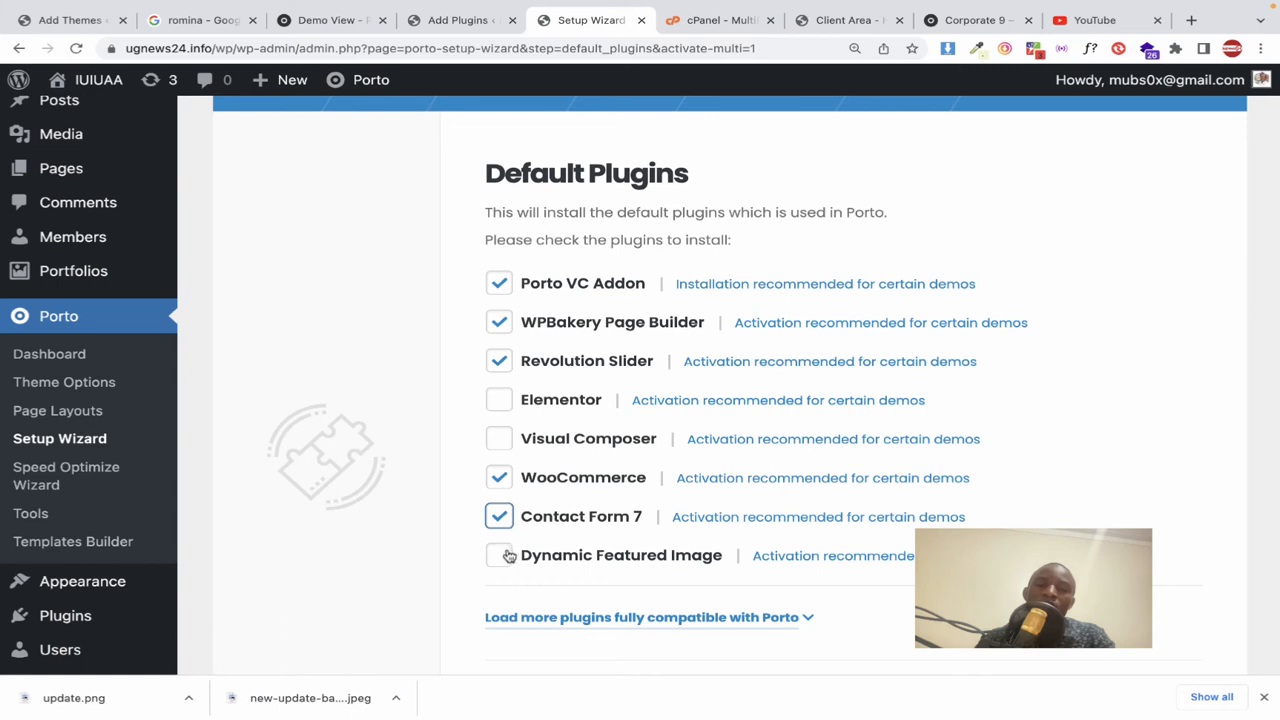
click(503, 556)
click(501, 481)
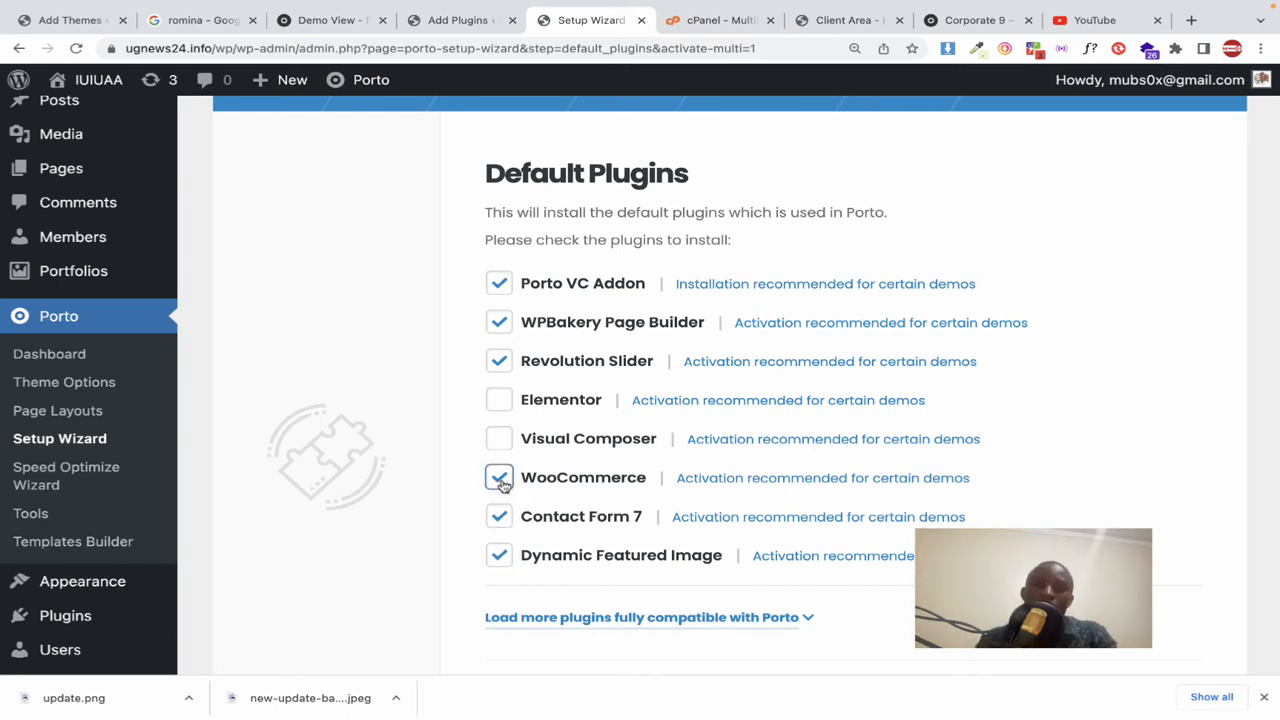
click(503, 484)
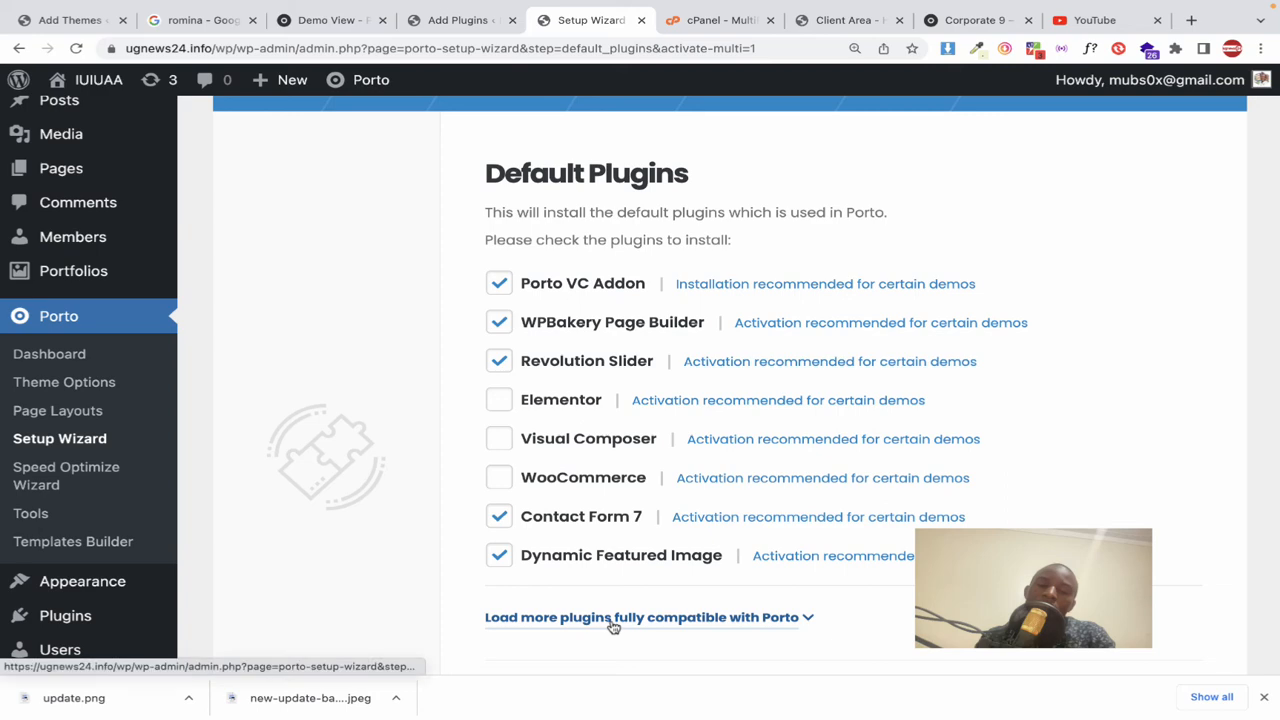
Step: Install the selected default plugins and advance the Setup Wizard to the Demo Content step
scroll(610, 624, down, 2)
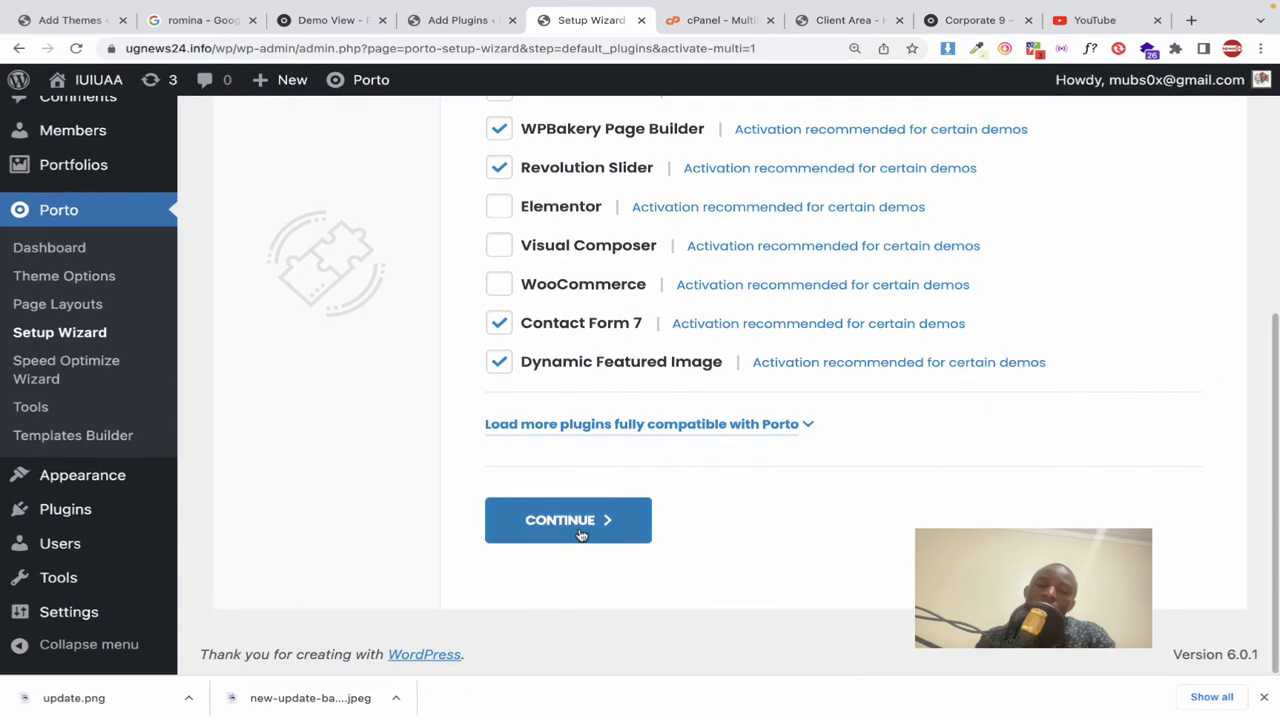
click(580, 534)
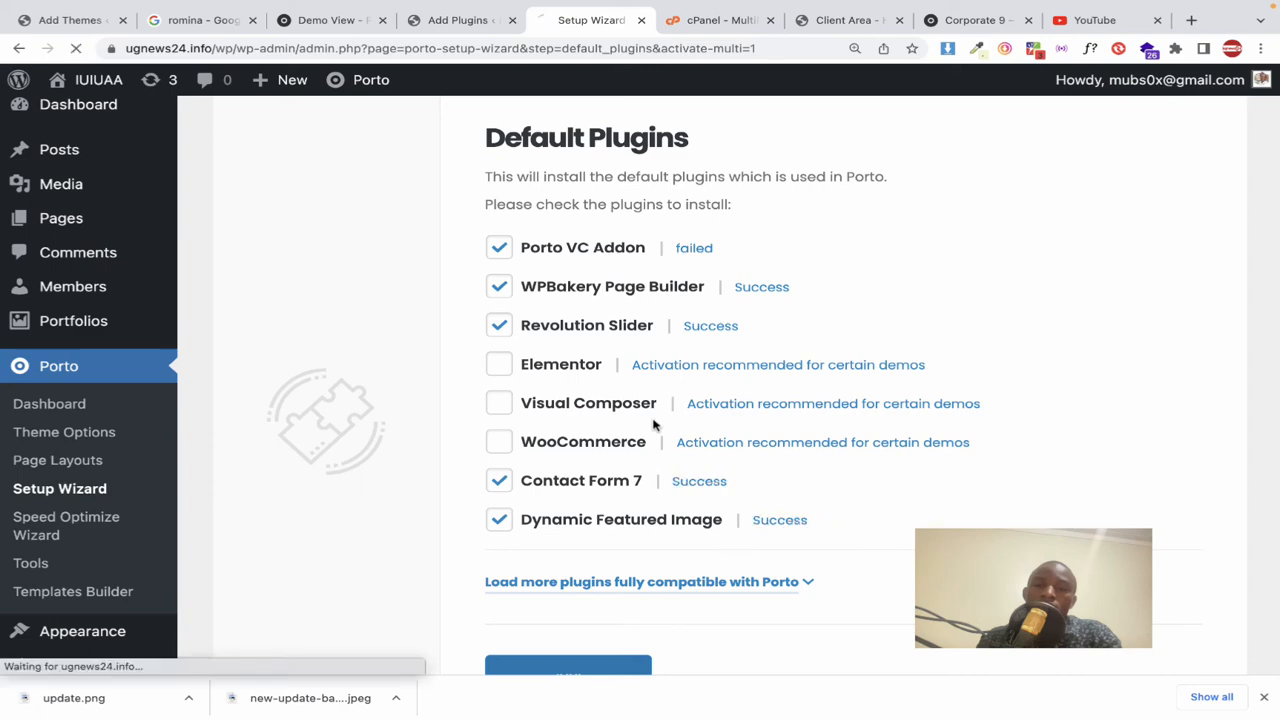
scroll(654, 451, down, 5)
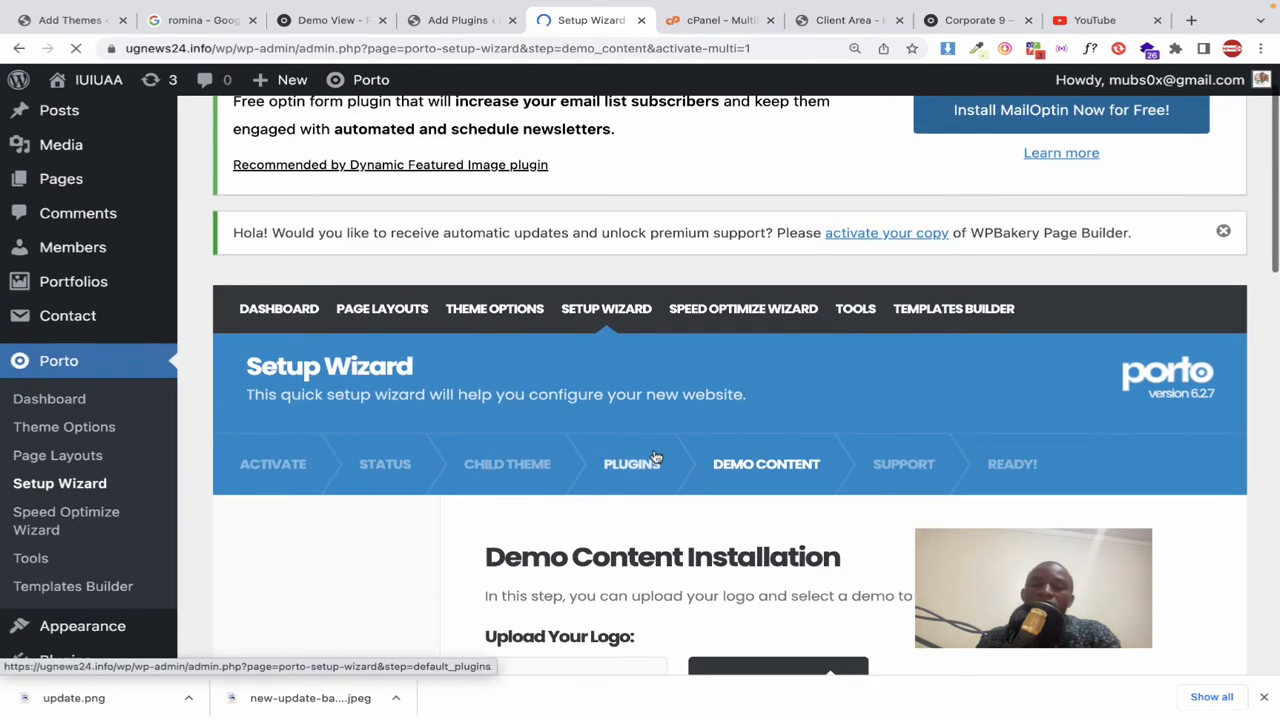
Step: Find the Architecture 2 demo among the demos on the Demo Content page and open its import options
scroll(654, 456, down, 1)
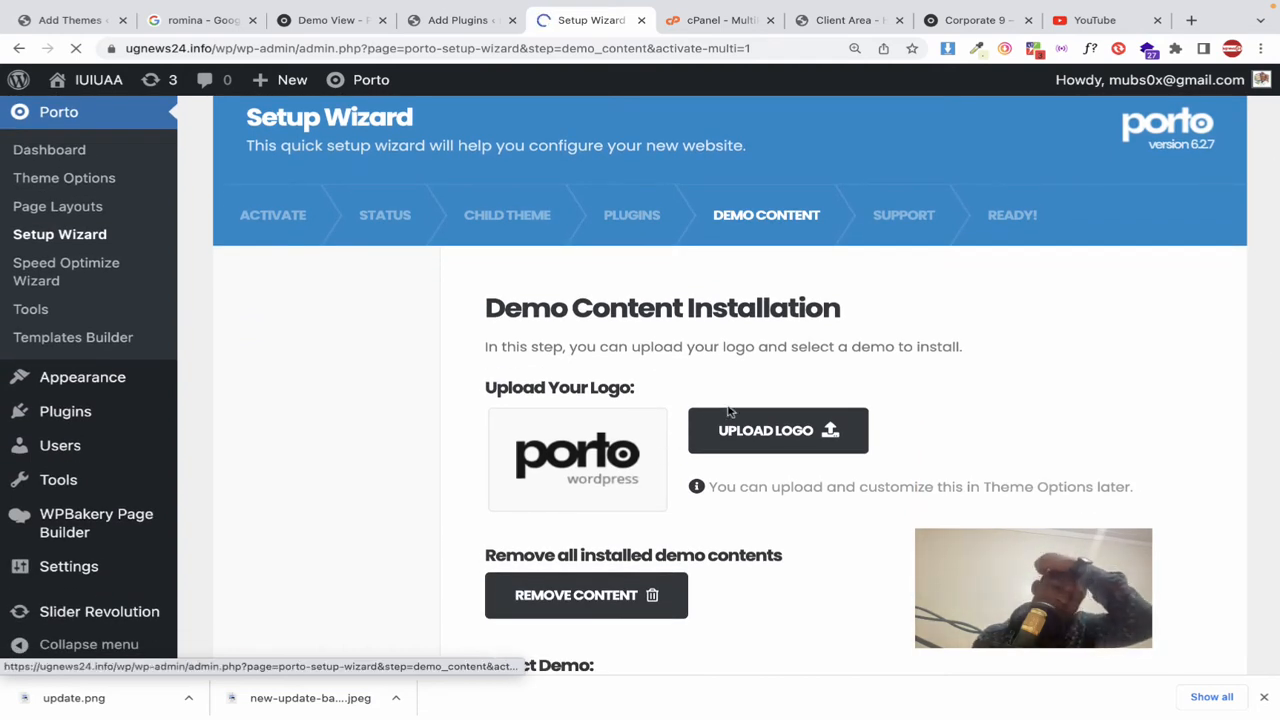
scroll(696, 445, down, 1)
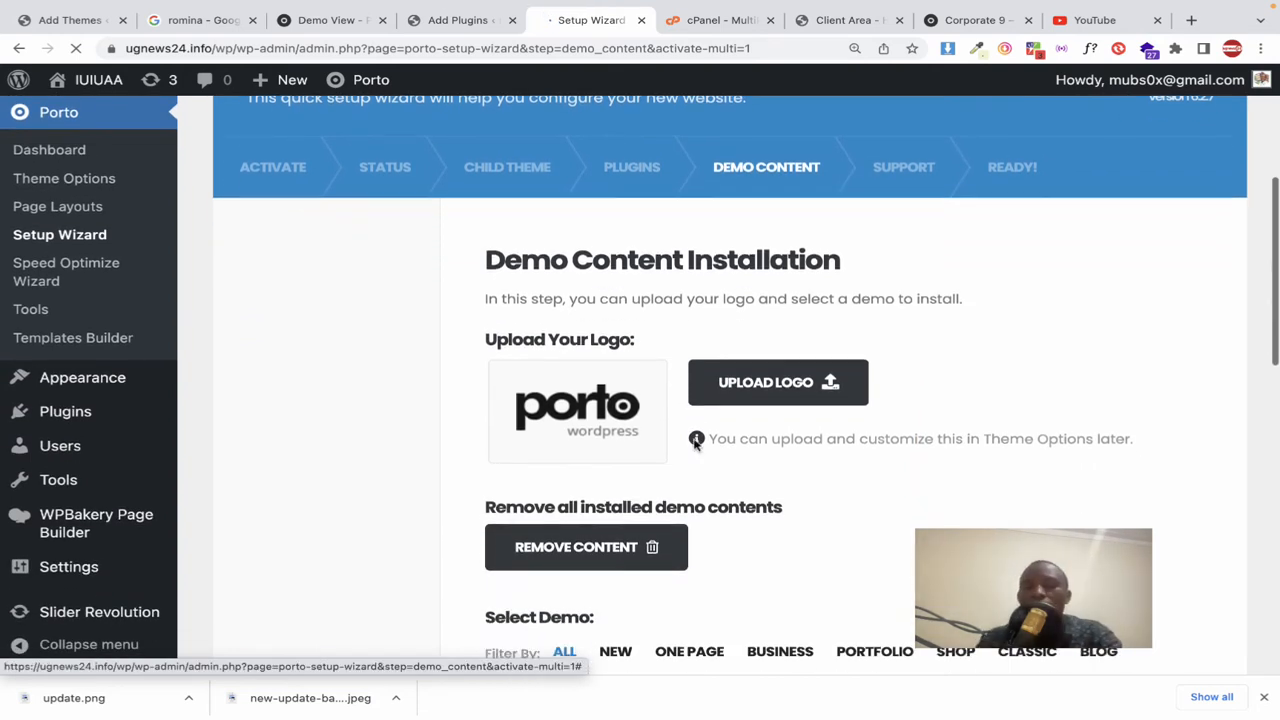
scroll(745, 412, down, 4)
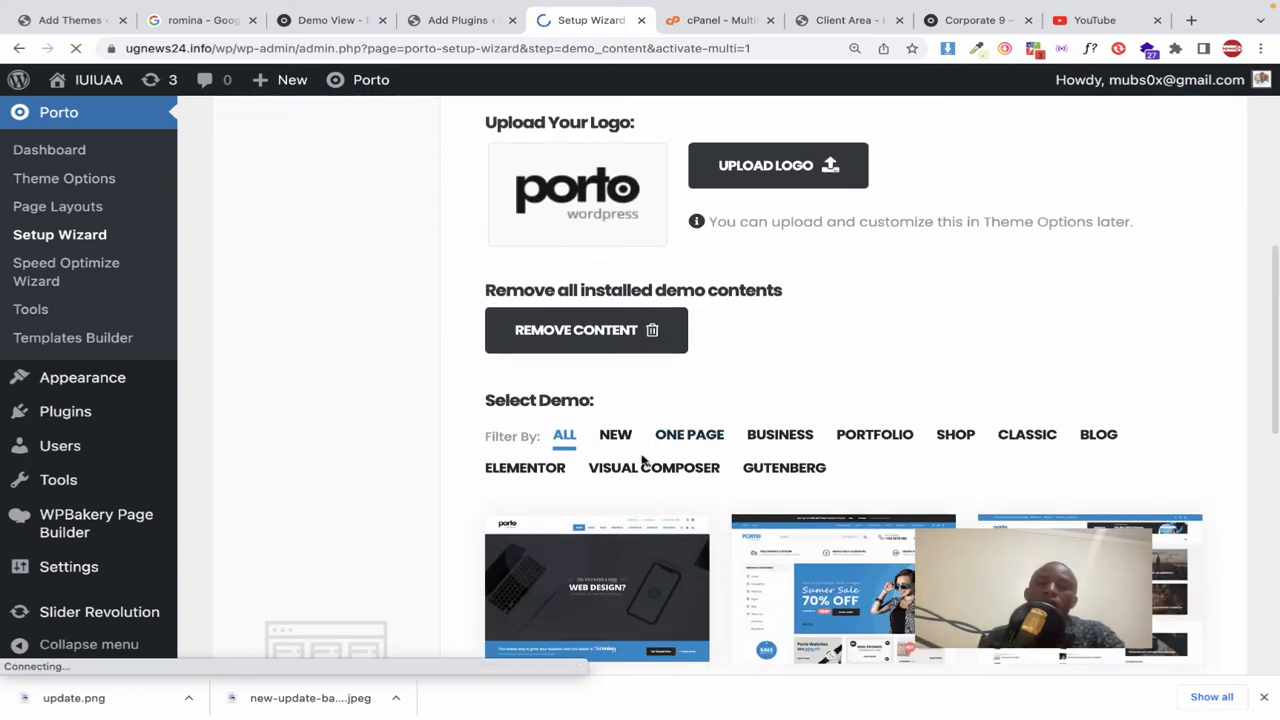
scroll(643, 460, down, 1)
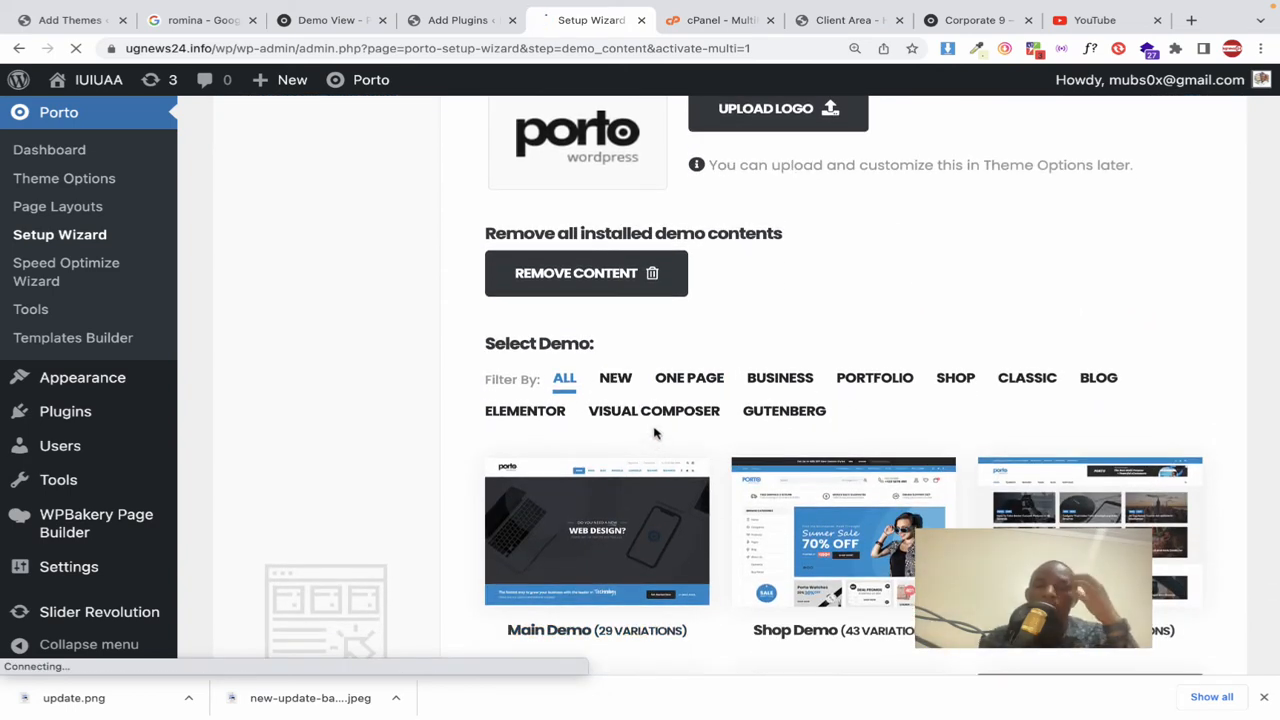
scroll(654, 432, down, 3)
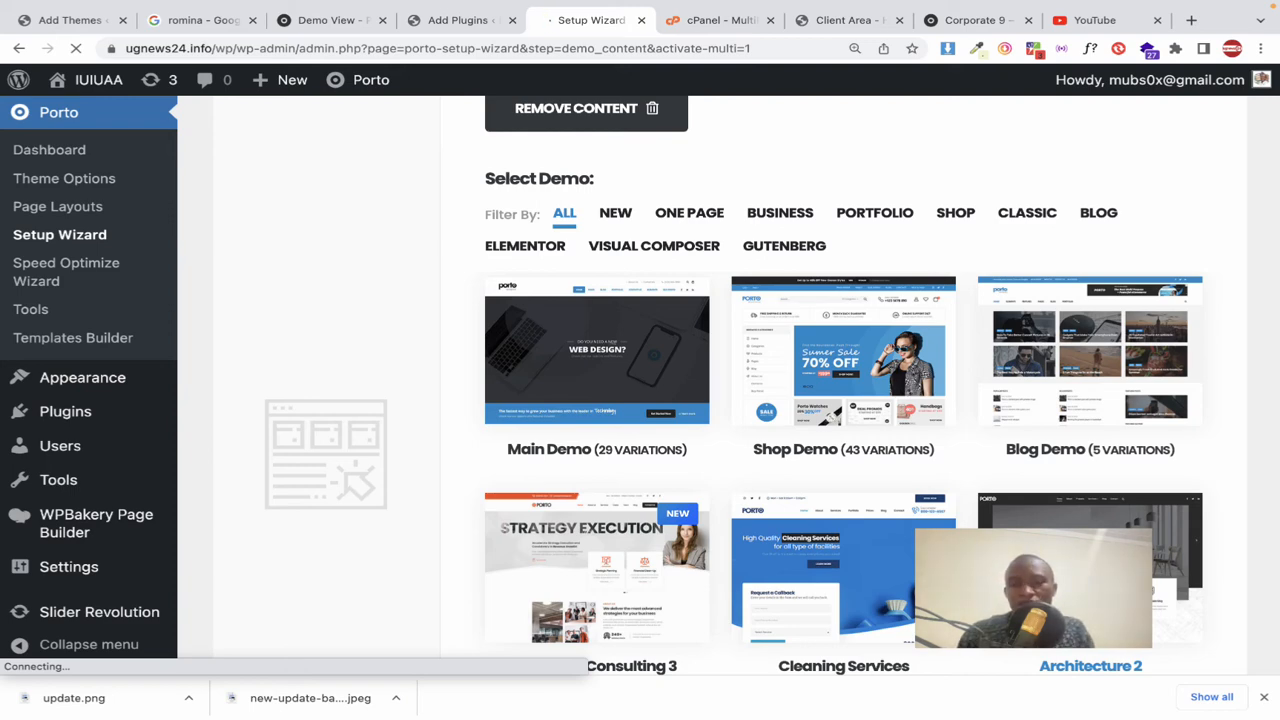
scroll(843, 470, down, 2)
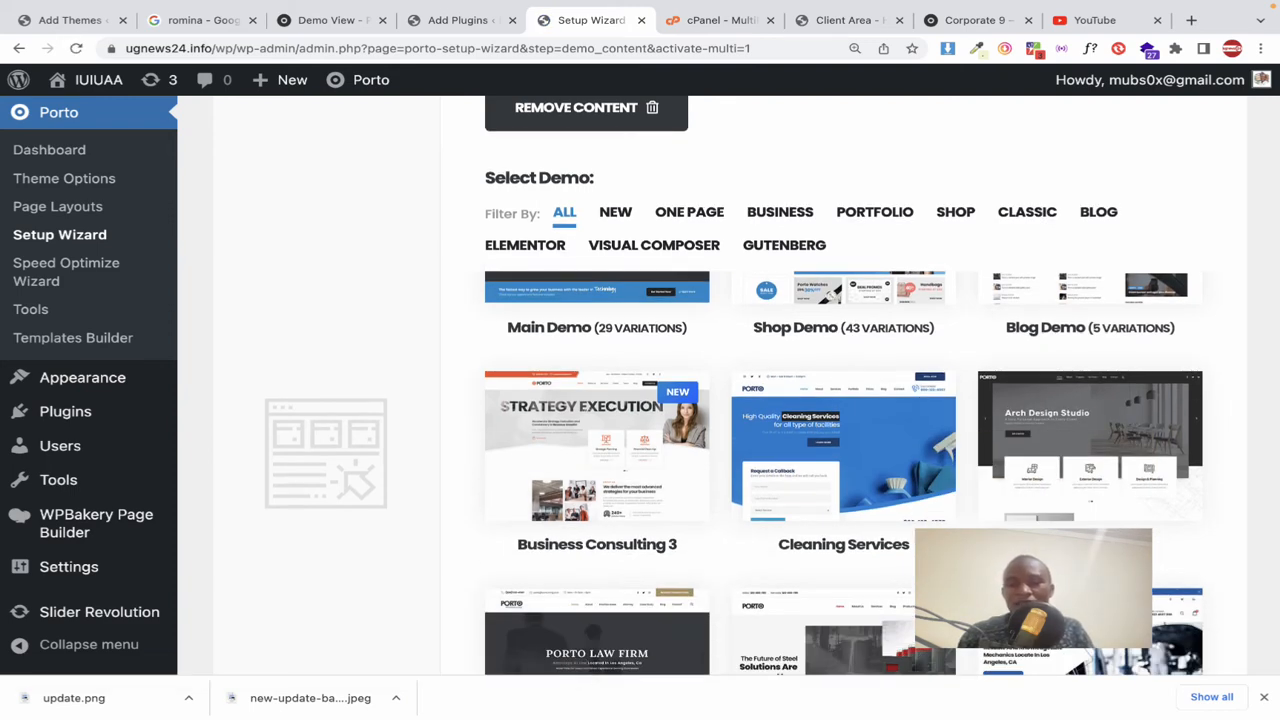
click(1084, 405)
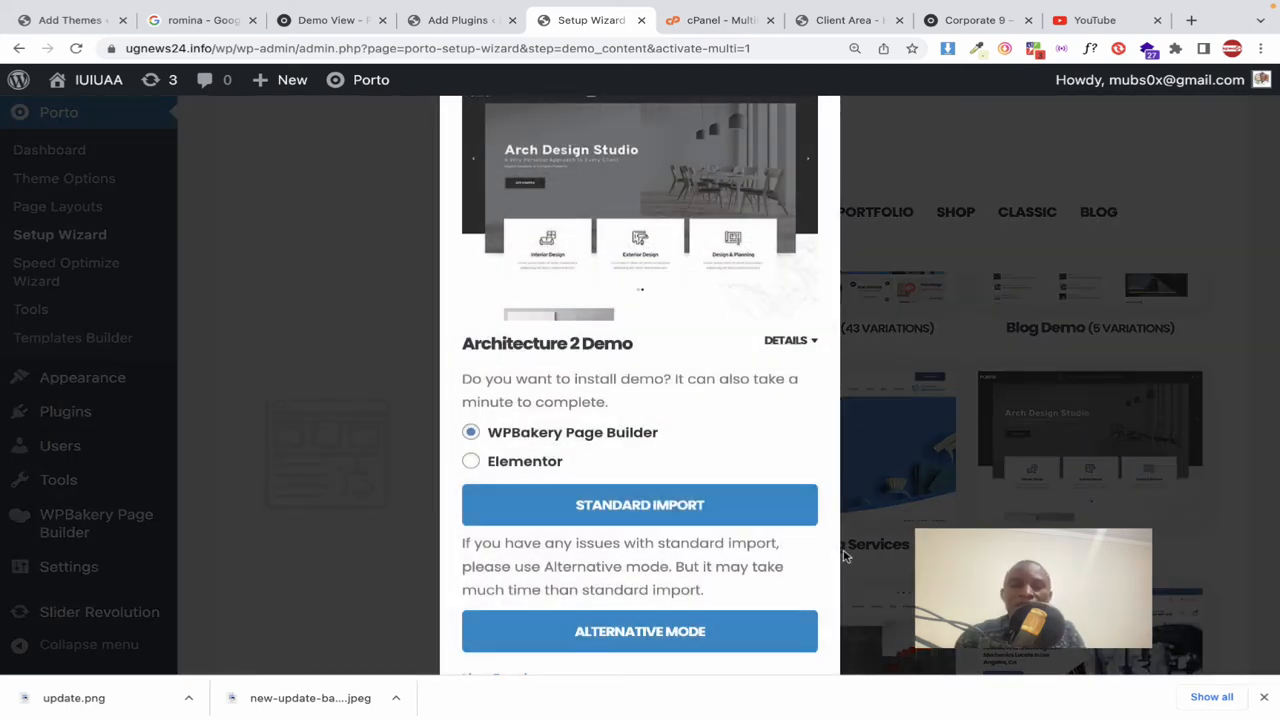
Step: Open the live preview of the Architecture 2 demo and look over its home page
scroll(680, 335, down, 1)
scroll(680, 335, up, 1)
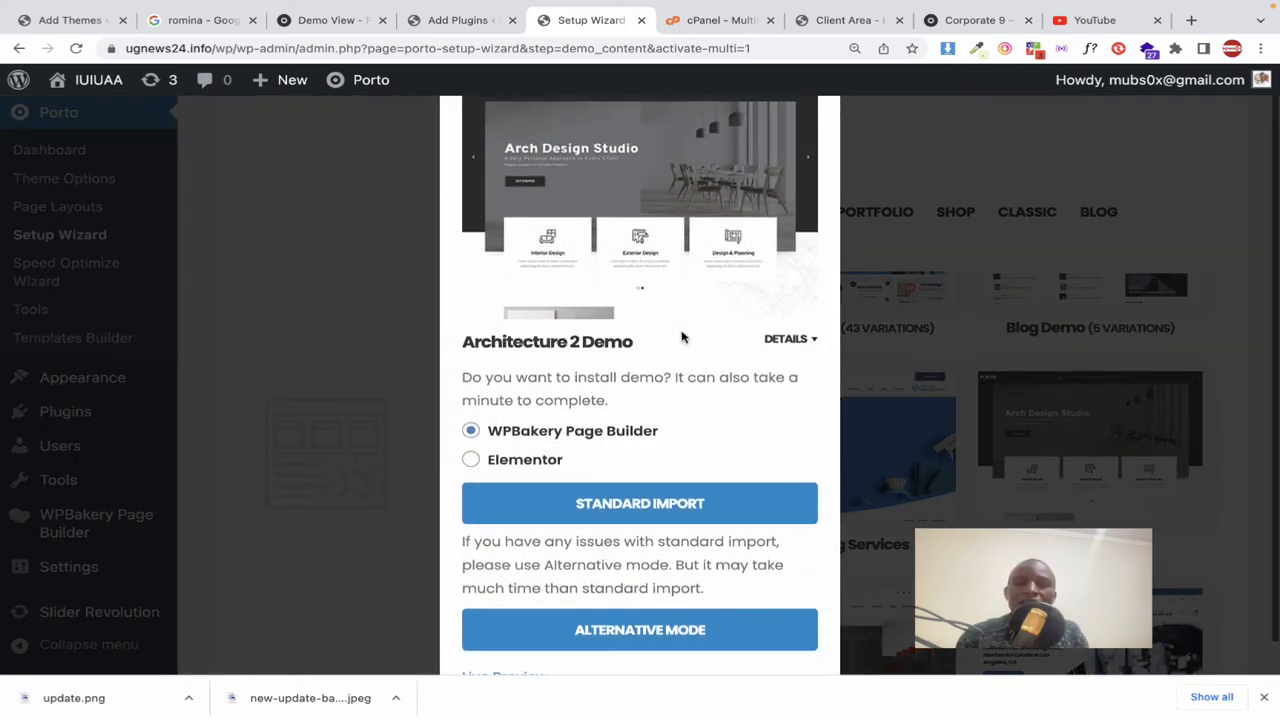
scroll(680, 335, down, 1)
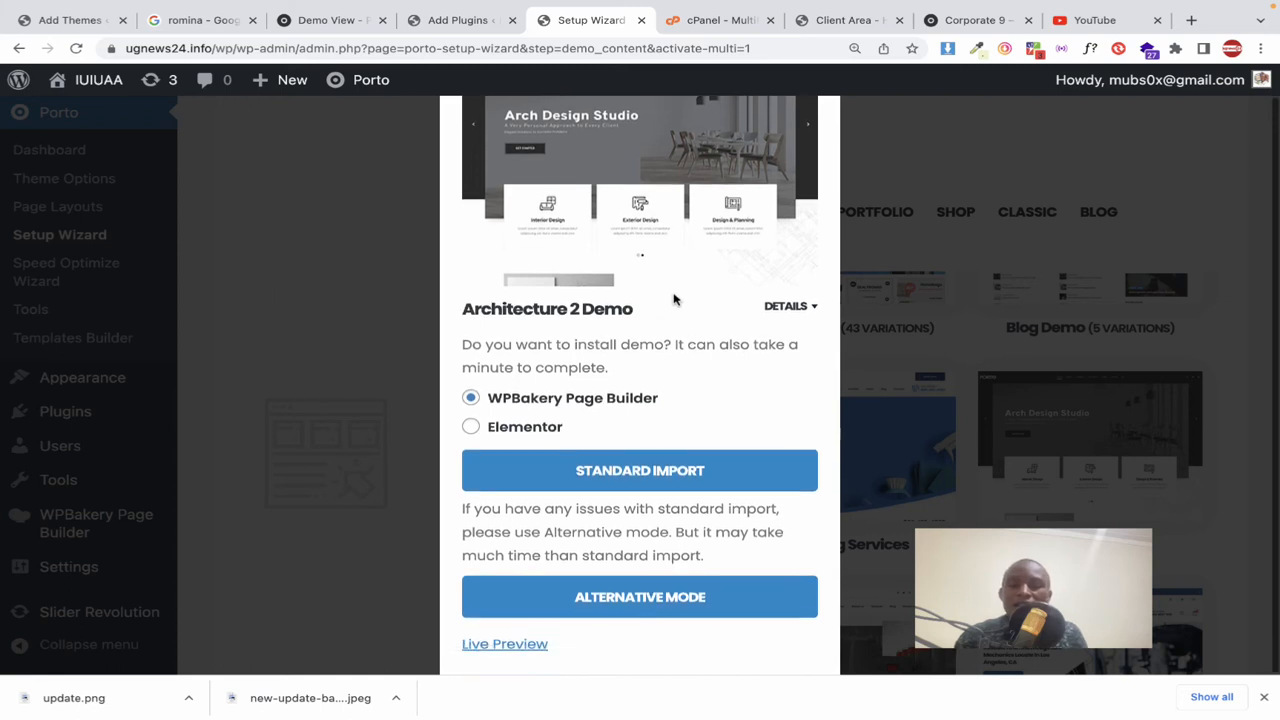
click(512, 650)
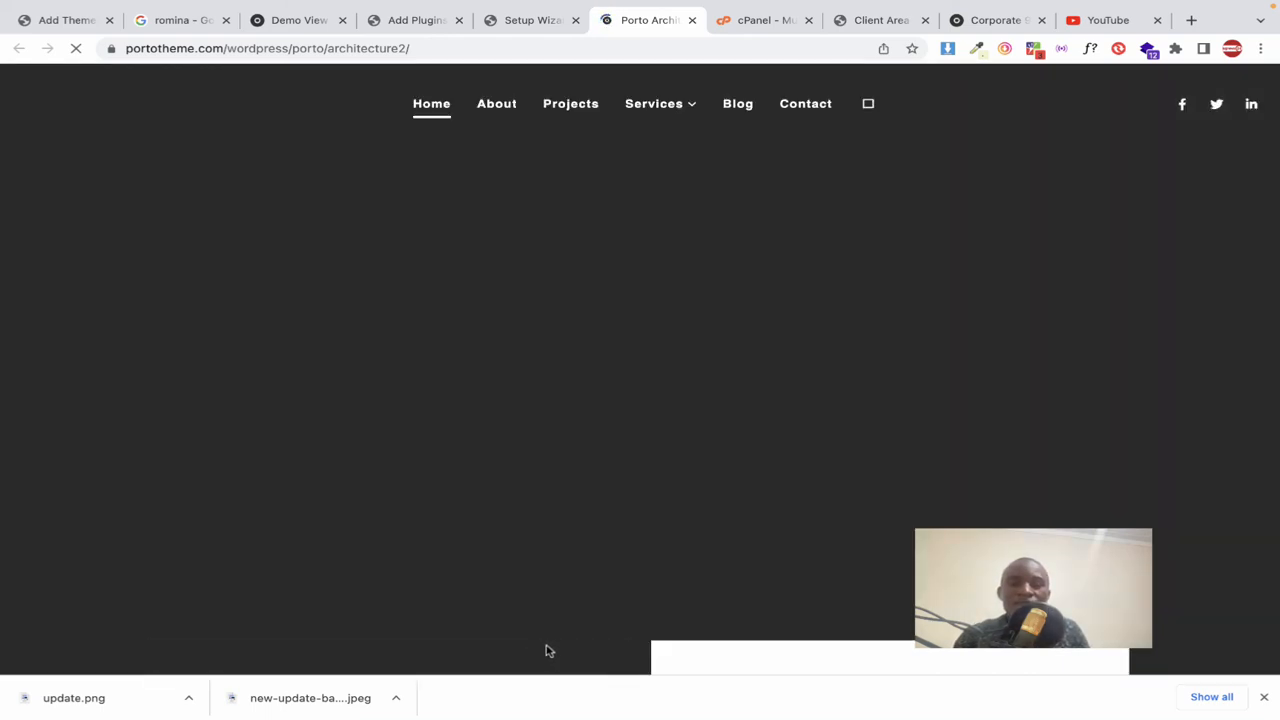
scroll(547, 651, down, 5)
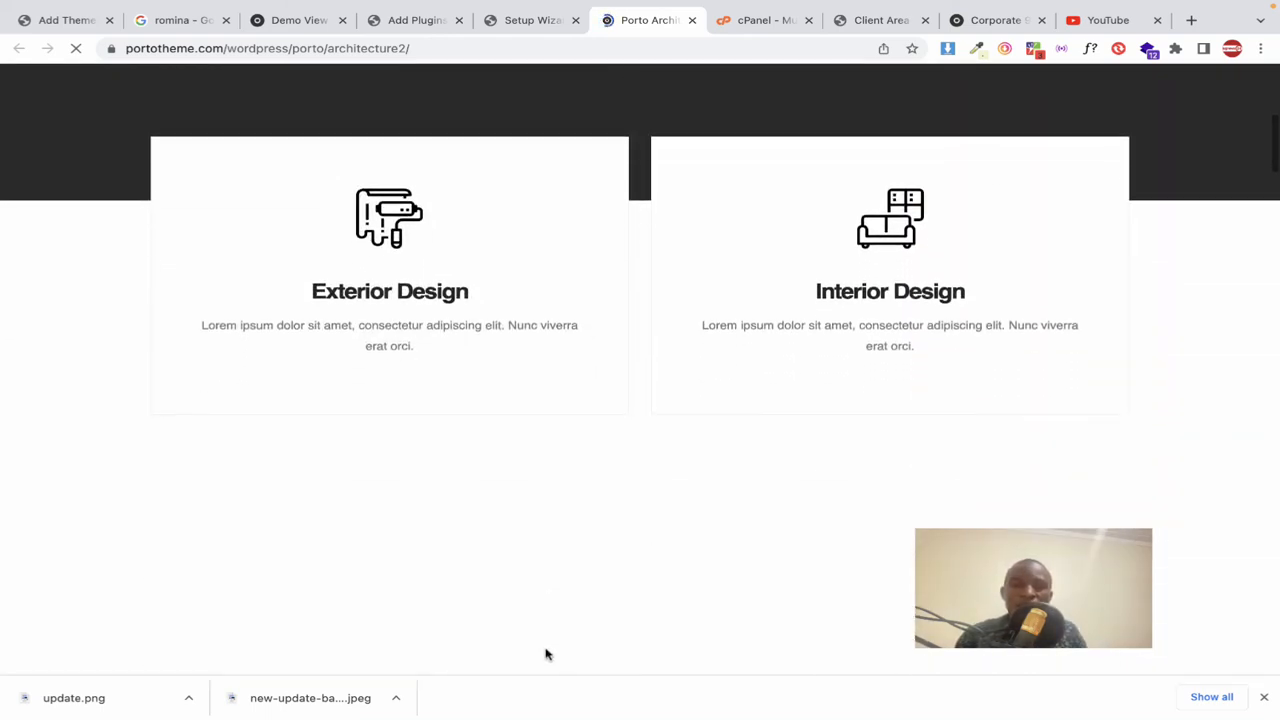
scroll(547, 654, down, 1)
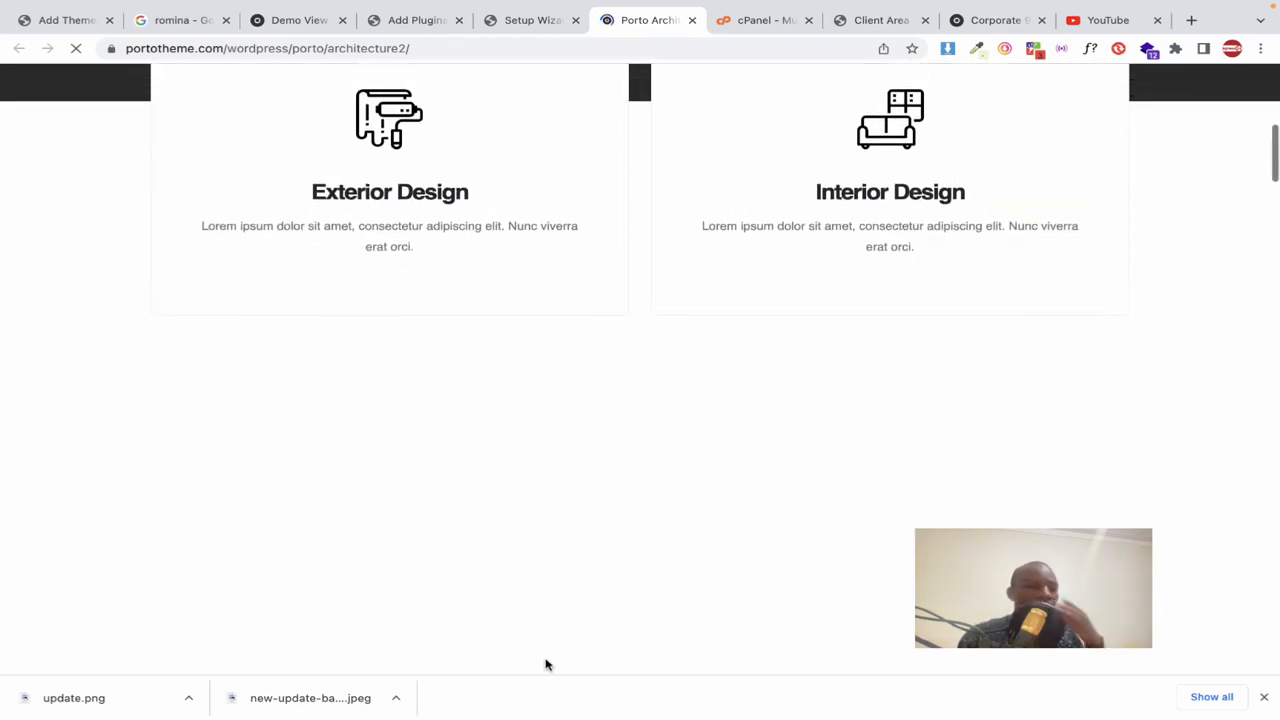
scroll(547, 665, up, 3)
scroll(547, 665, up, 4)
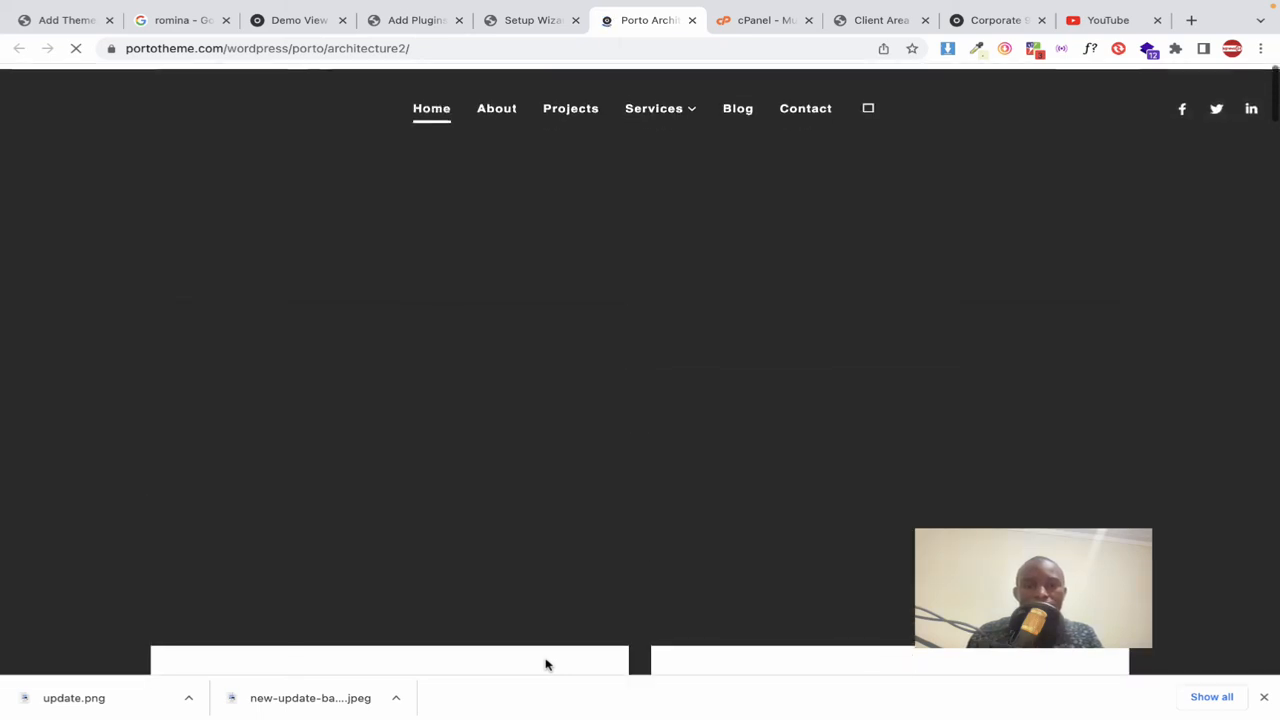
scroll(547, 665, down, 2)
scroll(547, 665, down, 7)
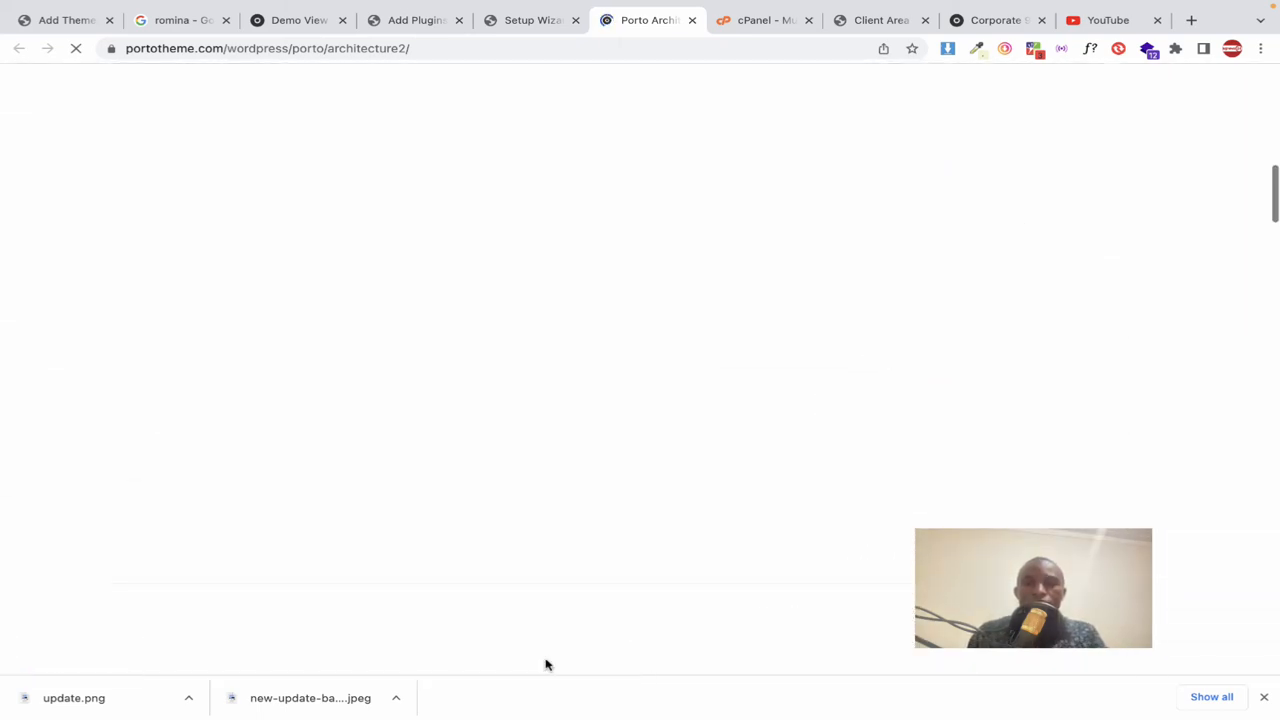
scroll(547, 665, up, 10)
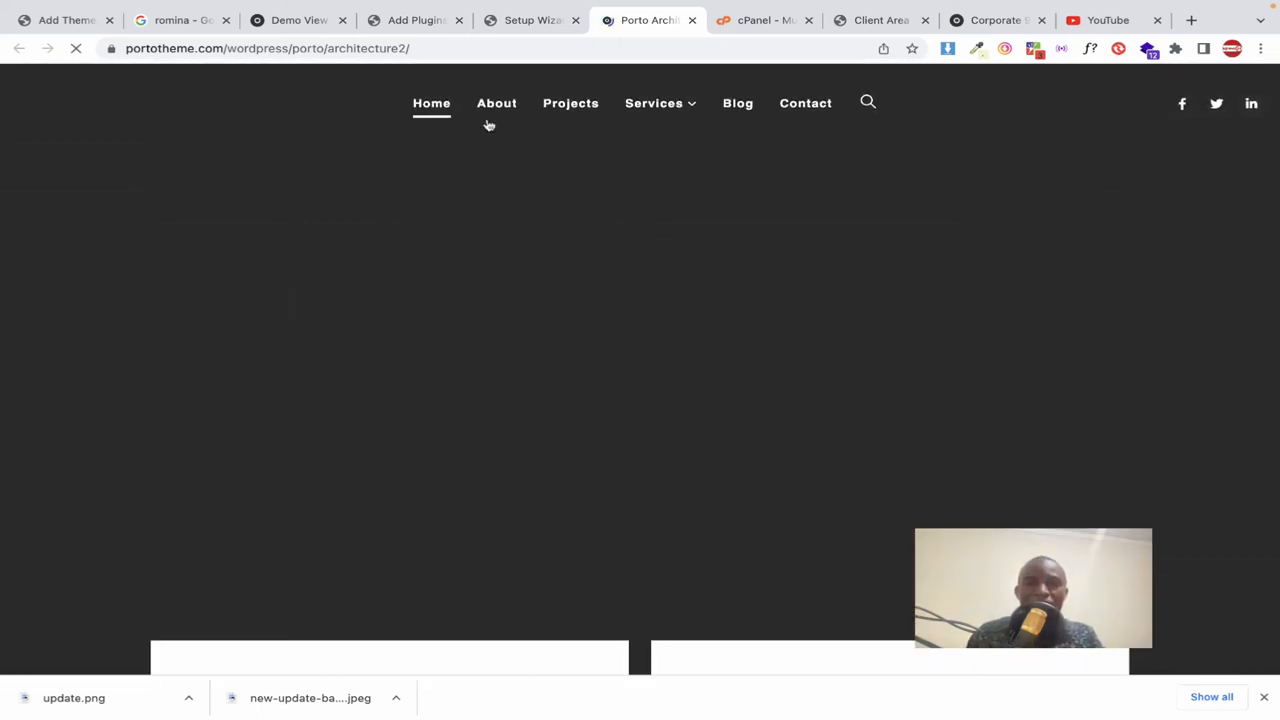
Step: Dismiss the Architecture 2 import options in the Setup Wizard and return to the demo's live preview
click(529, 22)
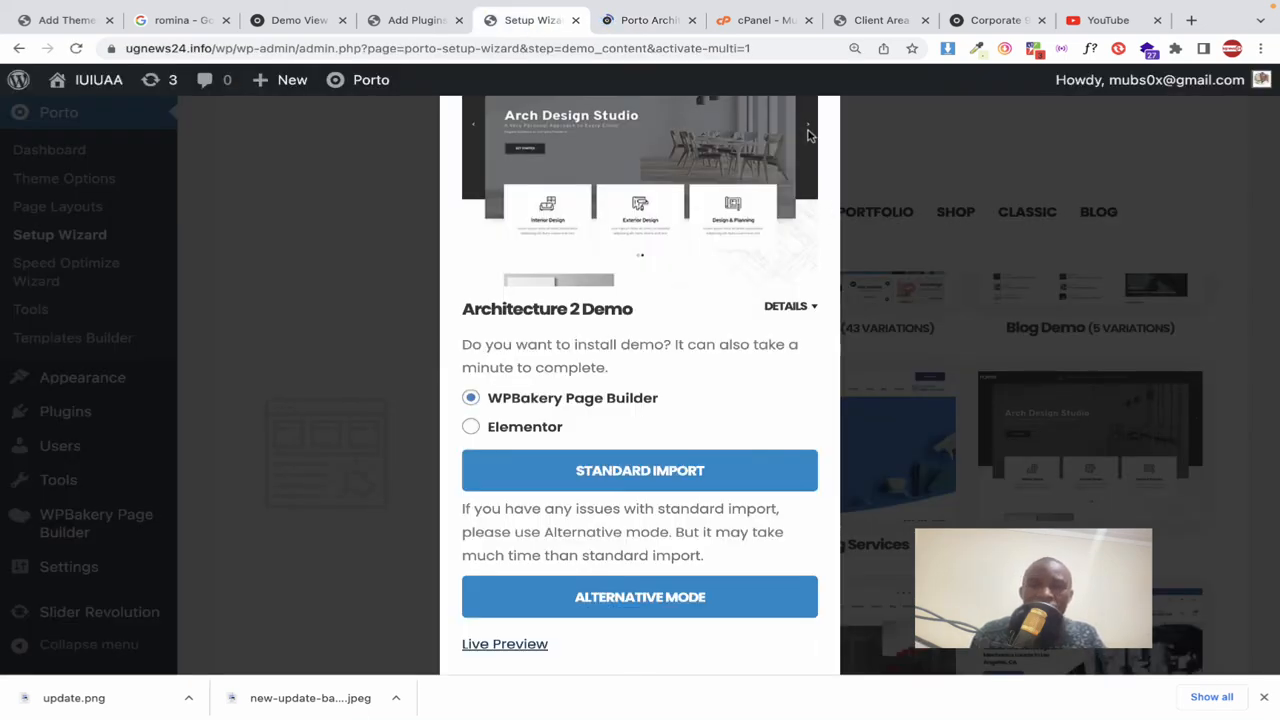
click(944, 154)
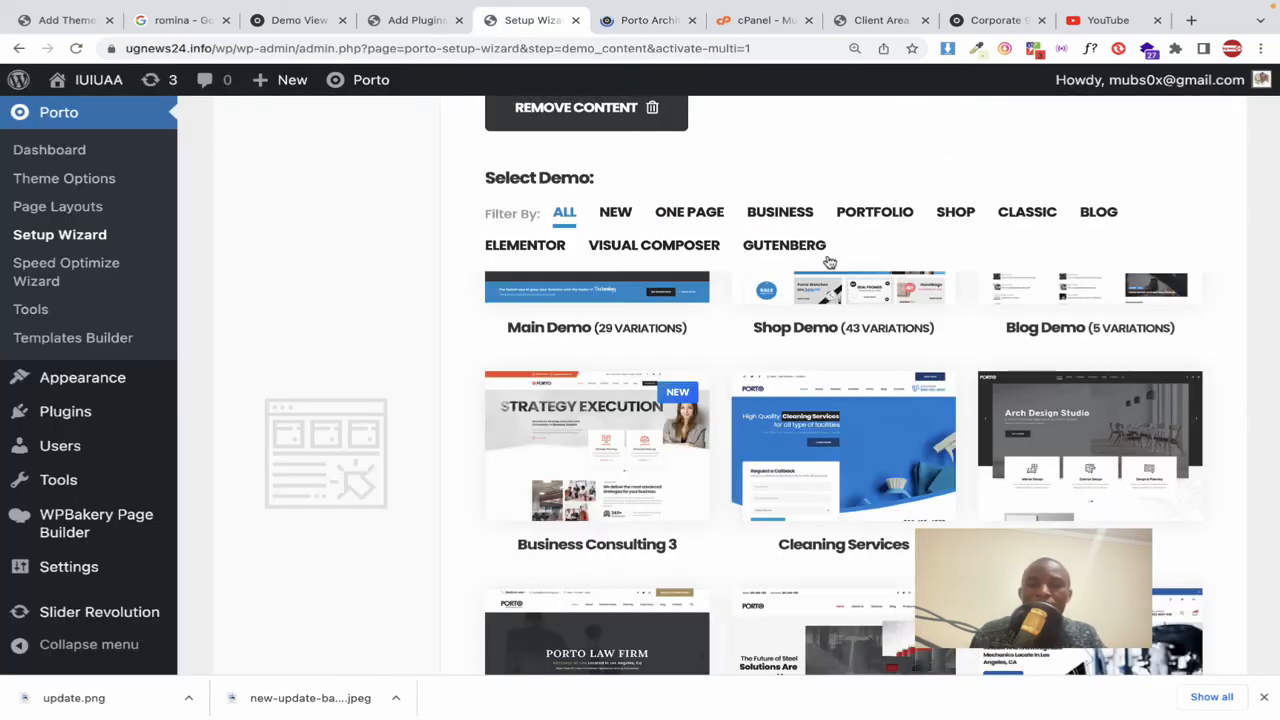
click(648, 22)
mouse_move(655, 102)
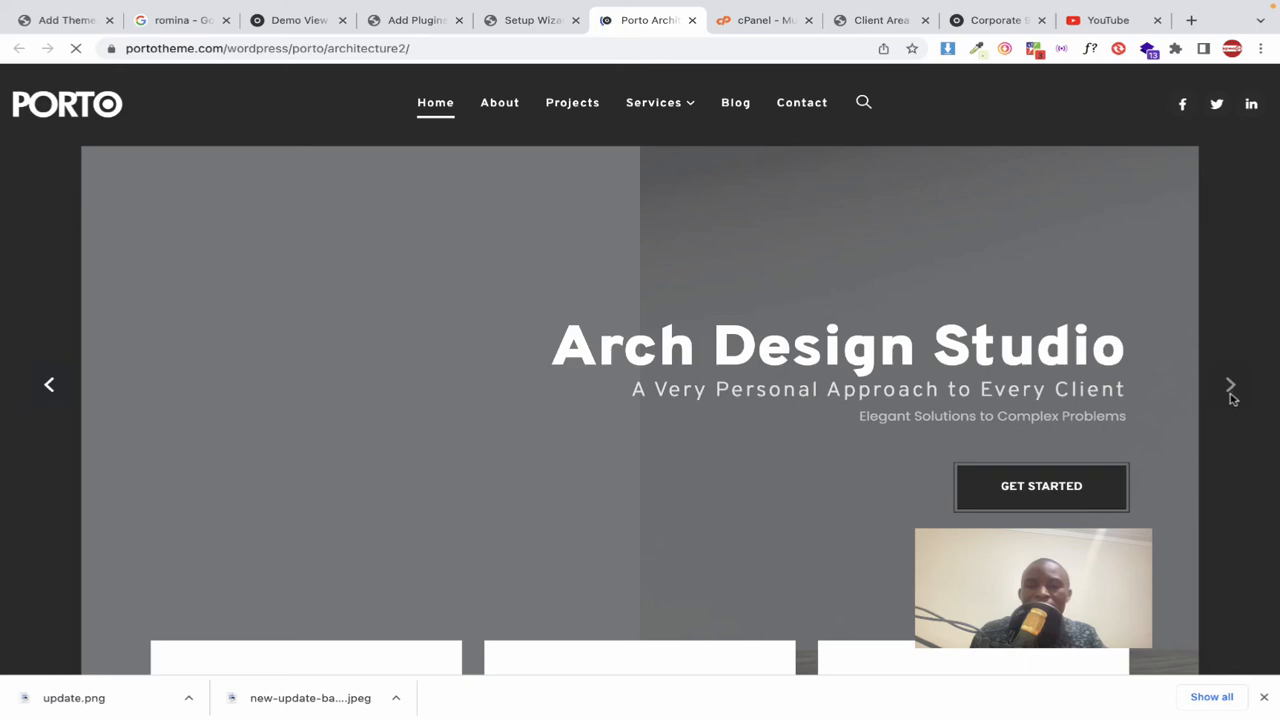
Step: Examine the Architecture 2 home page sections down to the footer, advancing the Research slide along the way
scroll(713, 414, down, 3)
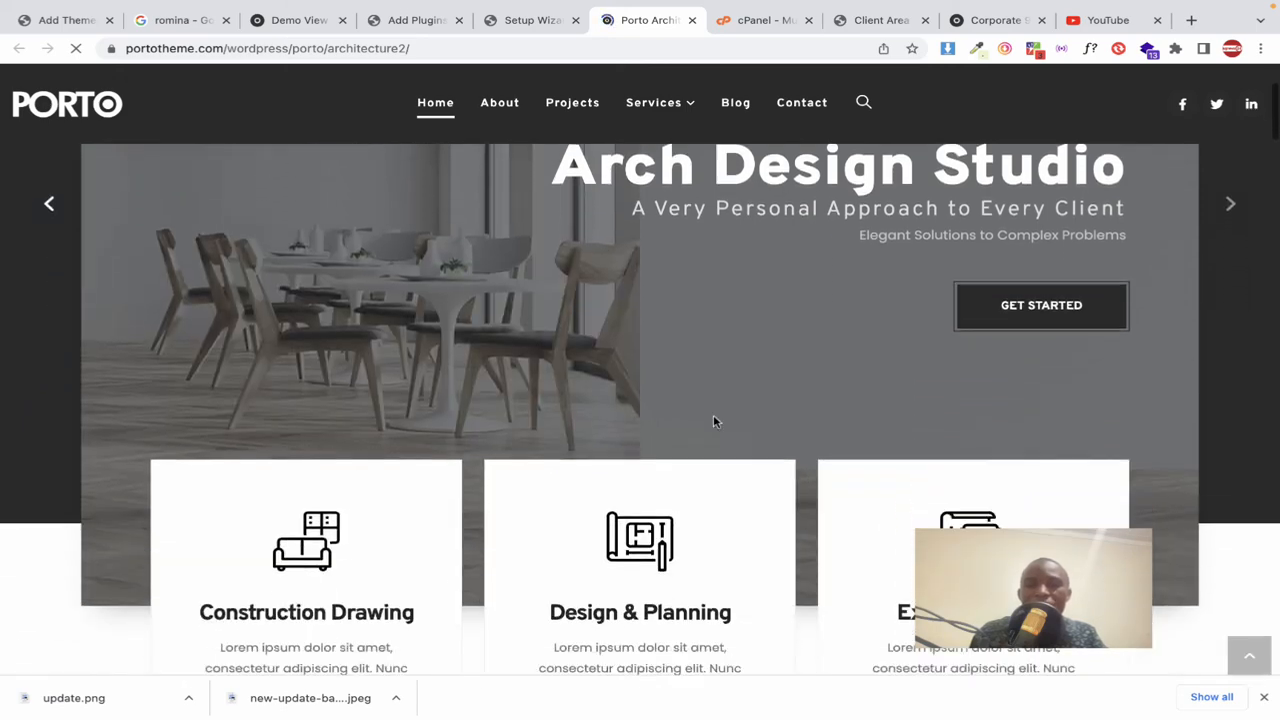
scroll(715, 422, down, 5)
scroll(766, 364, up, 2)
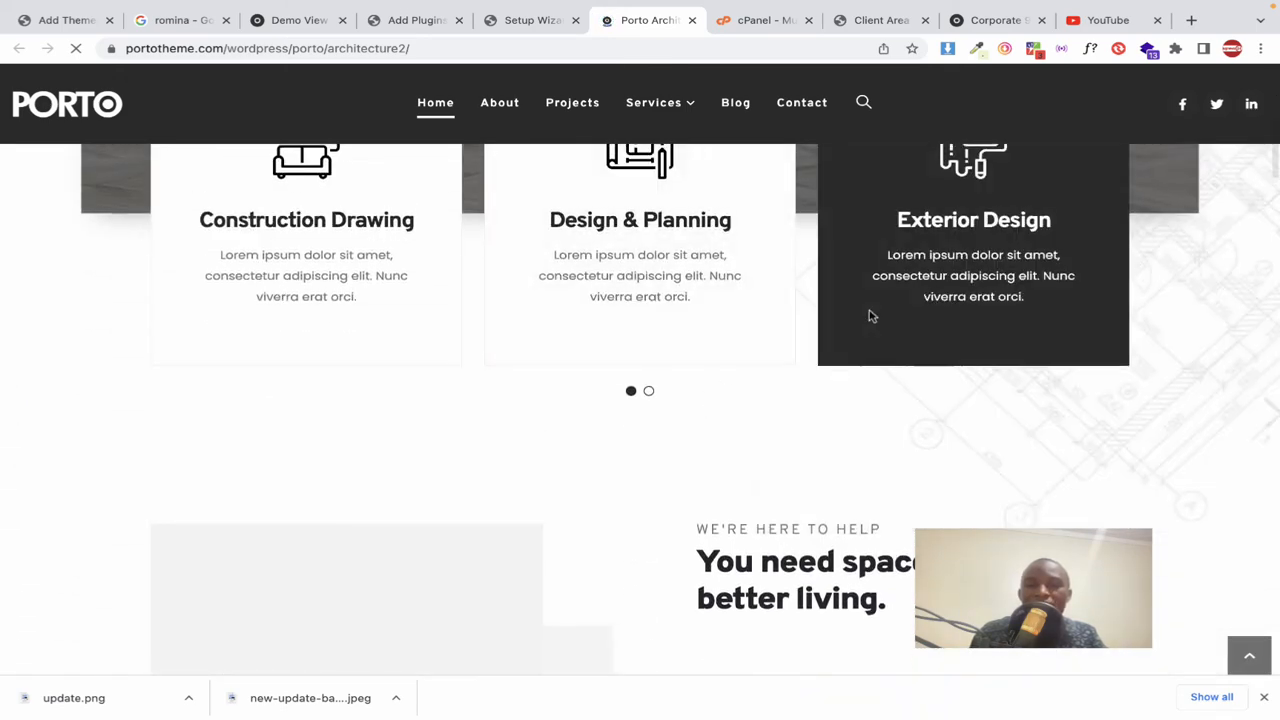
scroll(724, 364, up, 1)
scroll(627, 396, up, 1)
scroll(628, 395, down, 7)
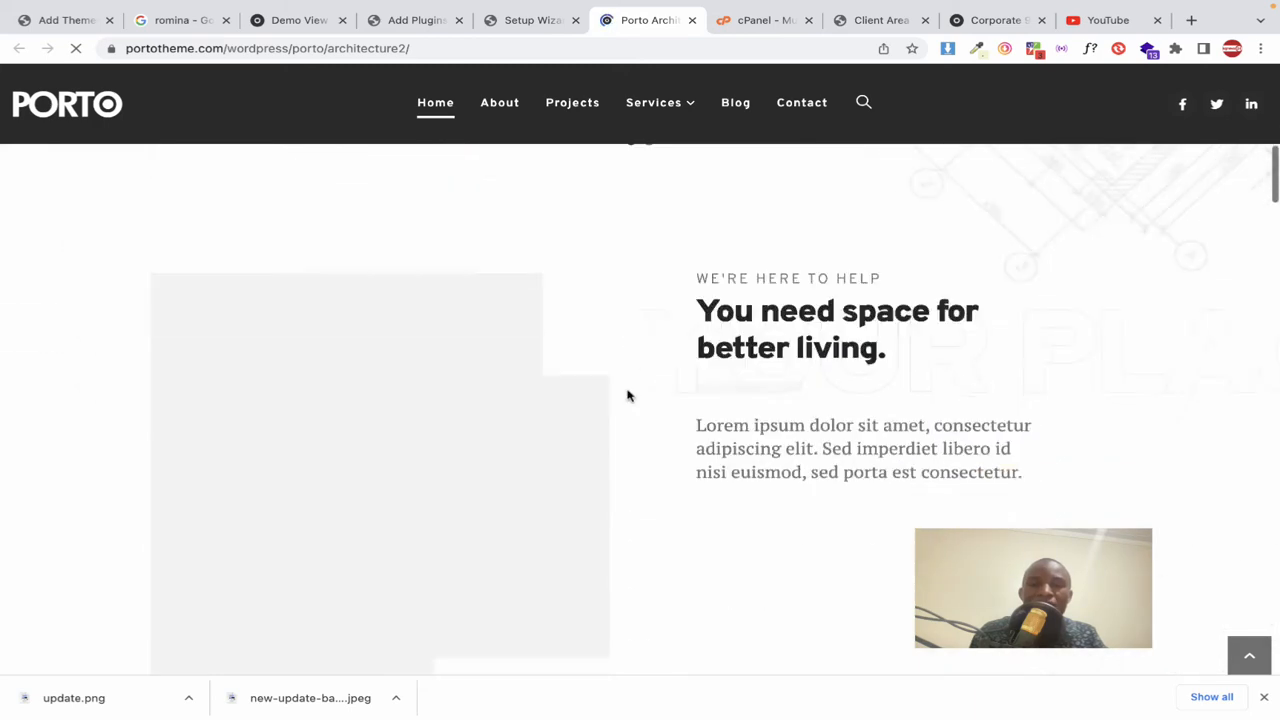
scroll(628, 396, down, 8)
scroll(627, 395, up, 5)
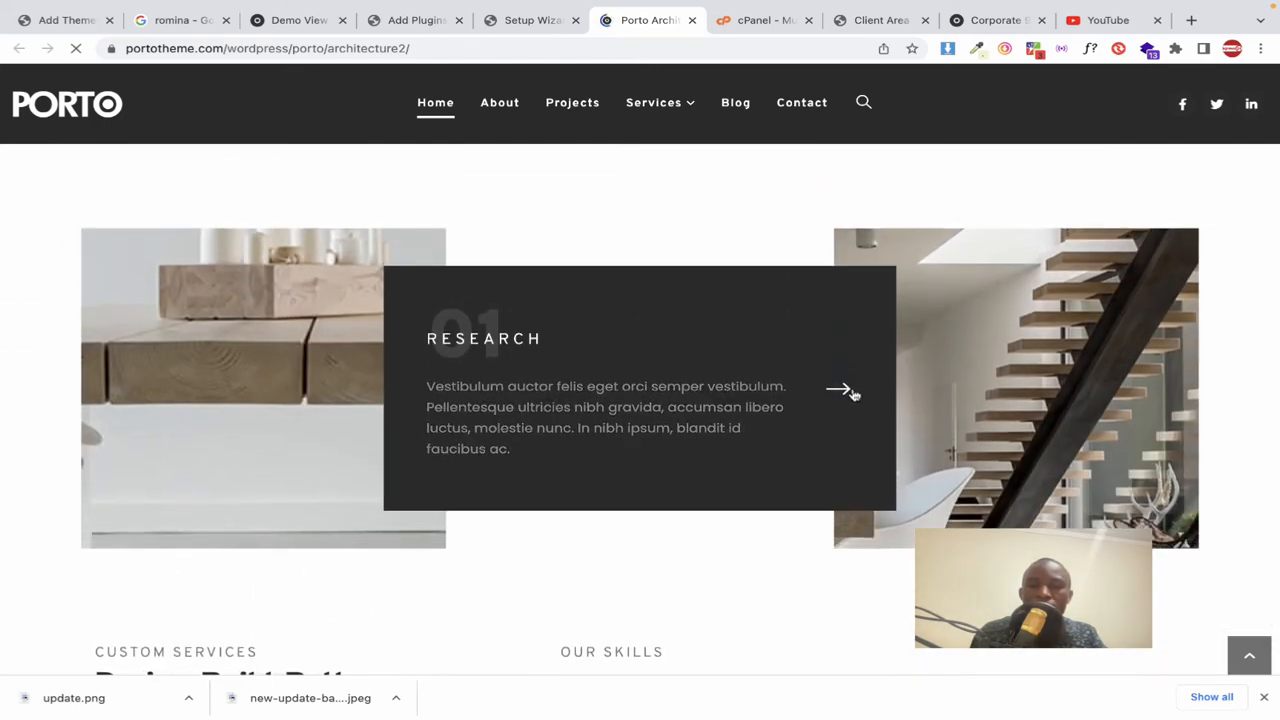
click(855, 394)
scroll(780, 446, down, 10)
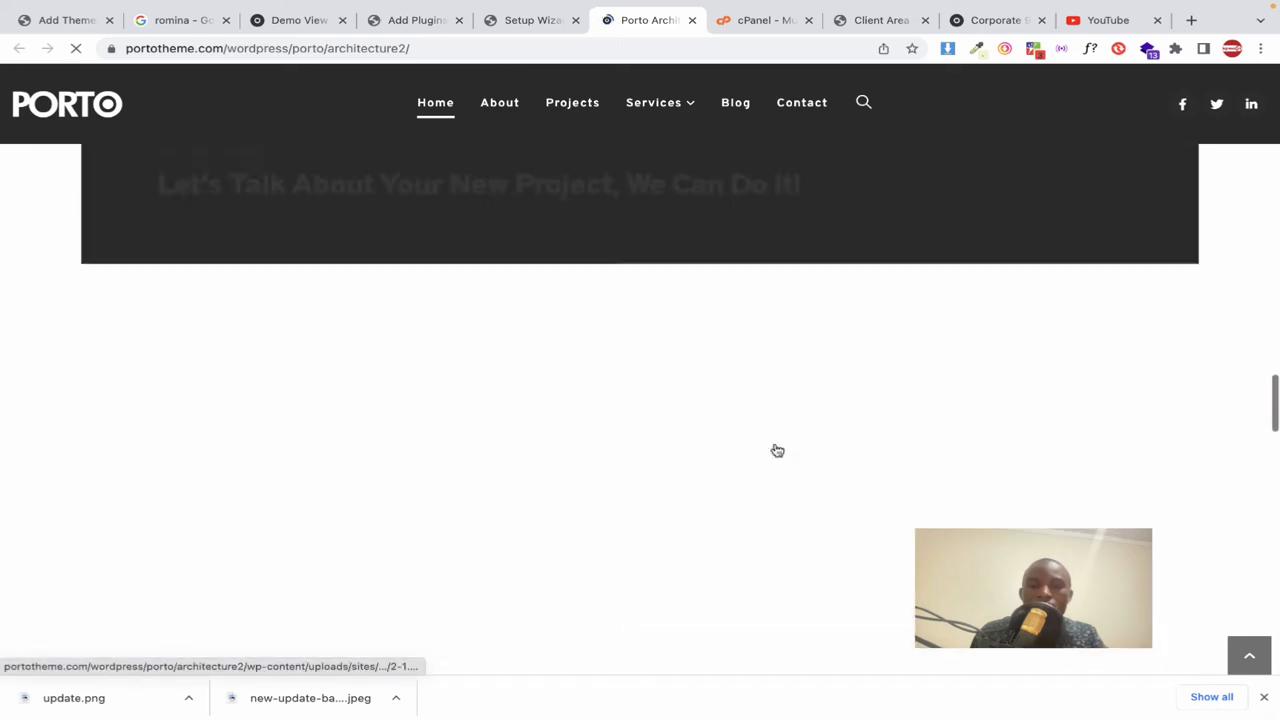
scroll(778, 451, down, 8)
scroll(776, 458, up, 5)
scroll(777, 462, down, 1)
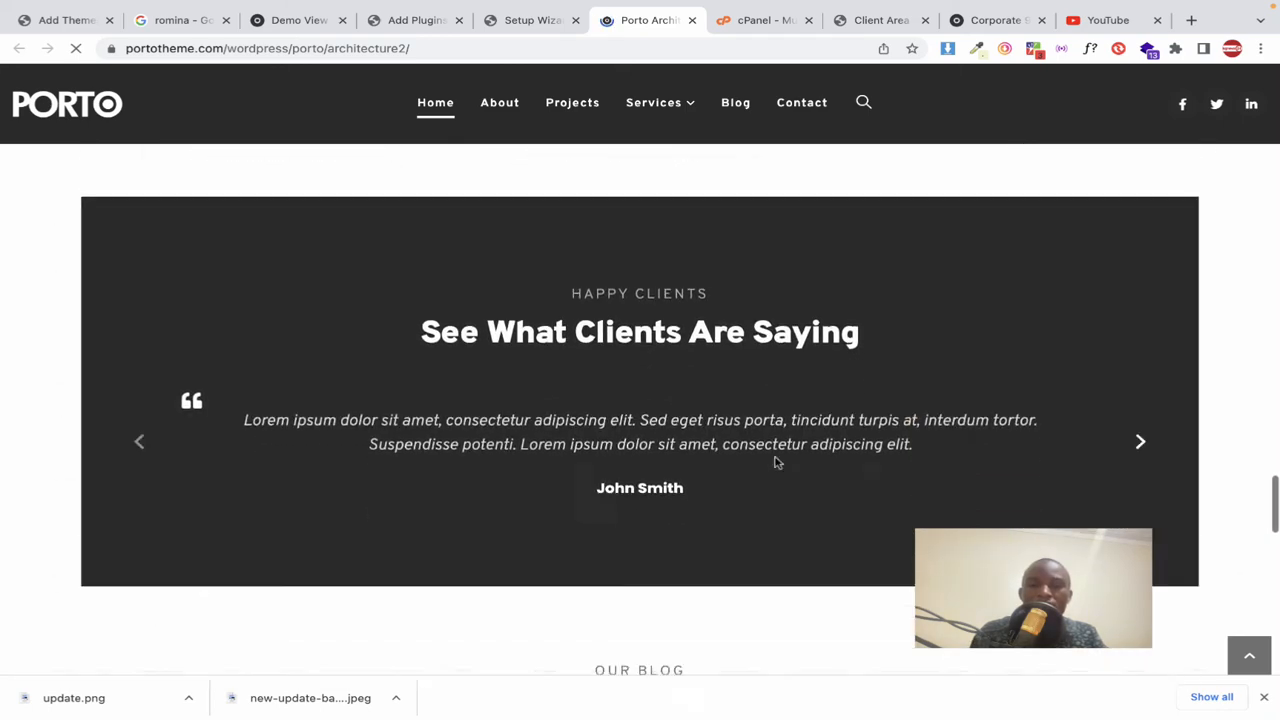
scroll(776, 462, down, 10)
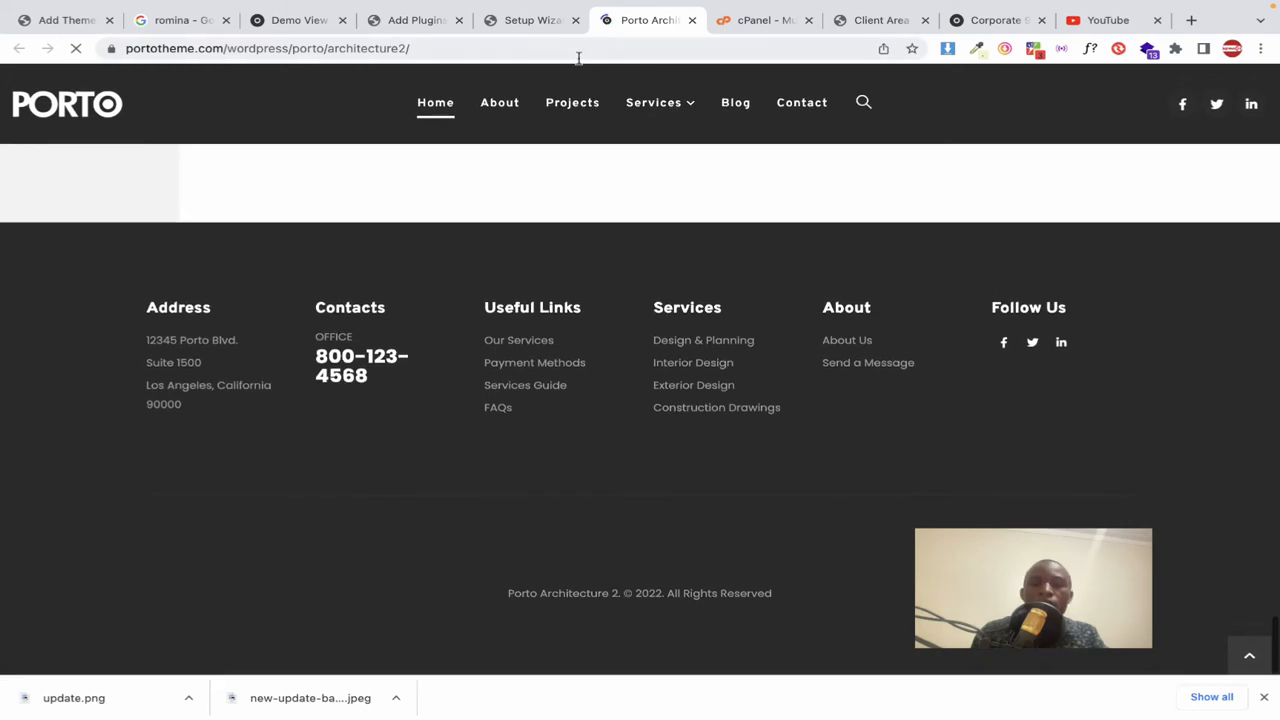
Step: Return to the Setup Wizard, filter the demos by Classic and browse the Corporate designs
click(518, 20)
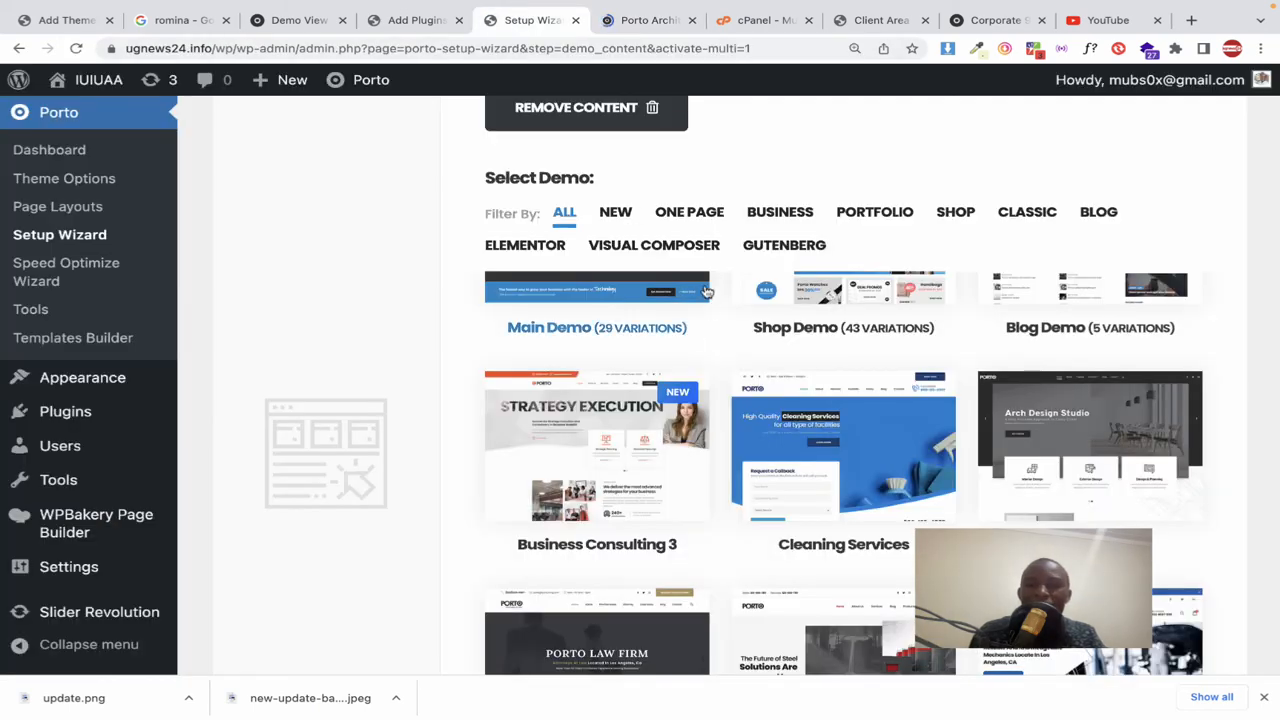
click(1013, 223)
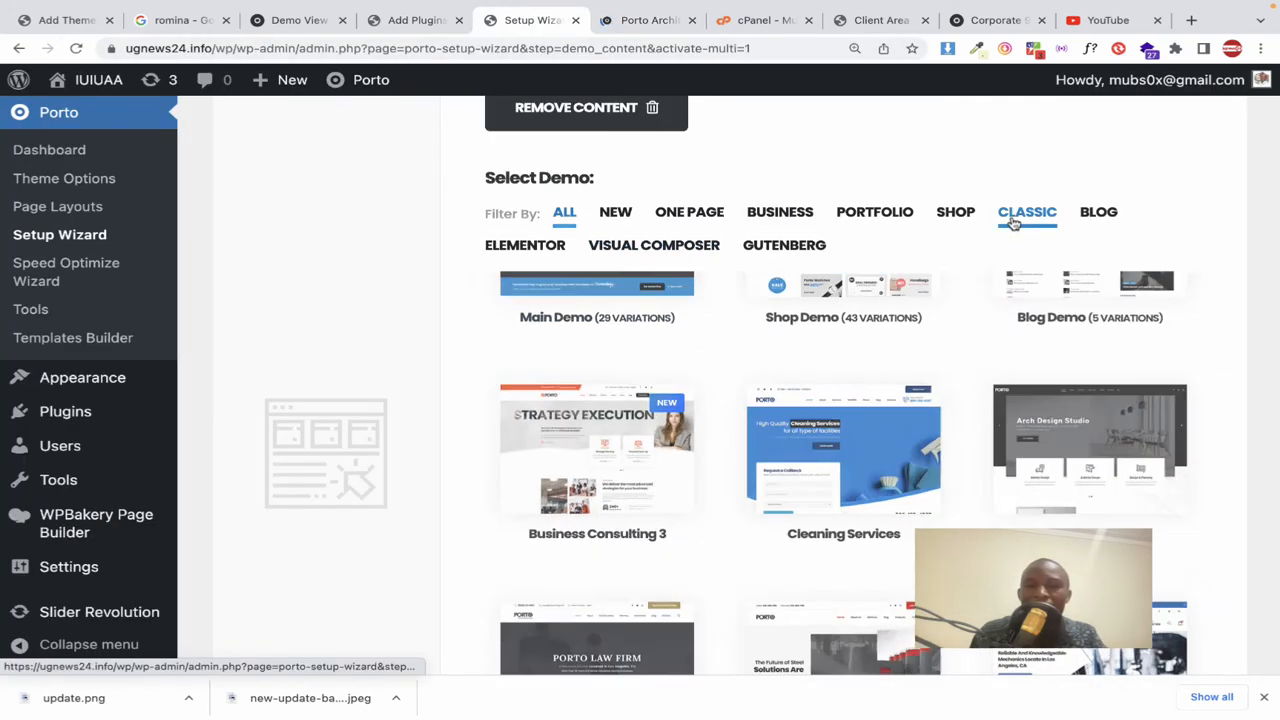
scroll(865, 380, down, 5)
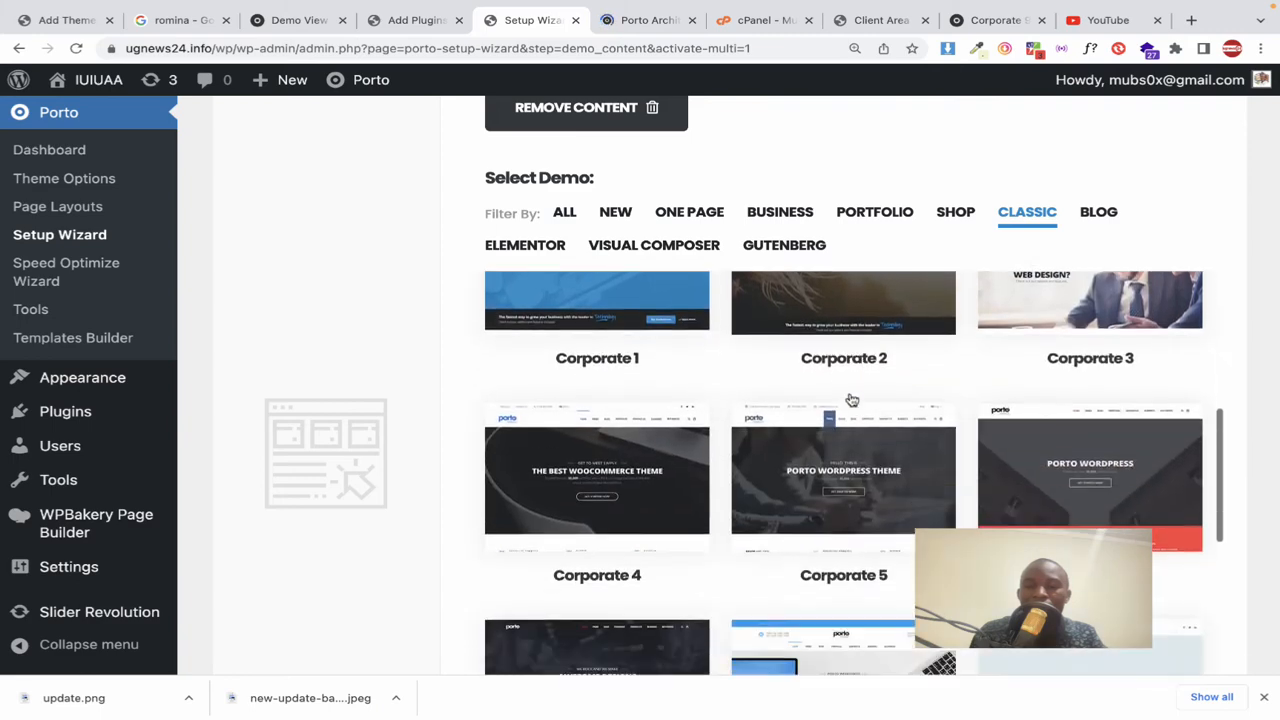
scroll(851, 400, down, 3)
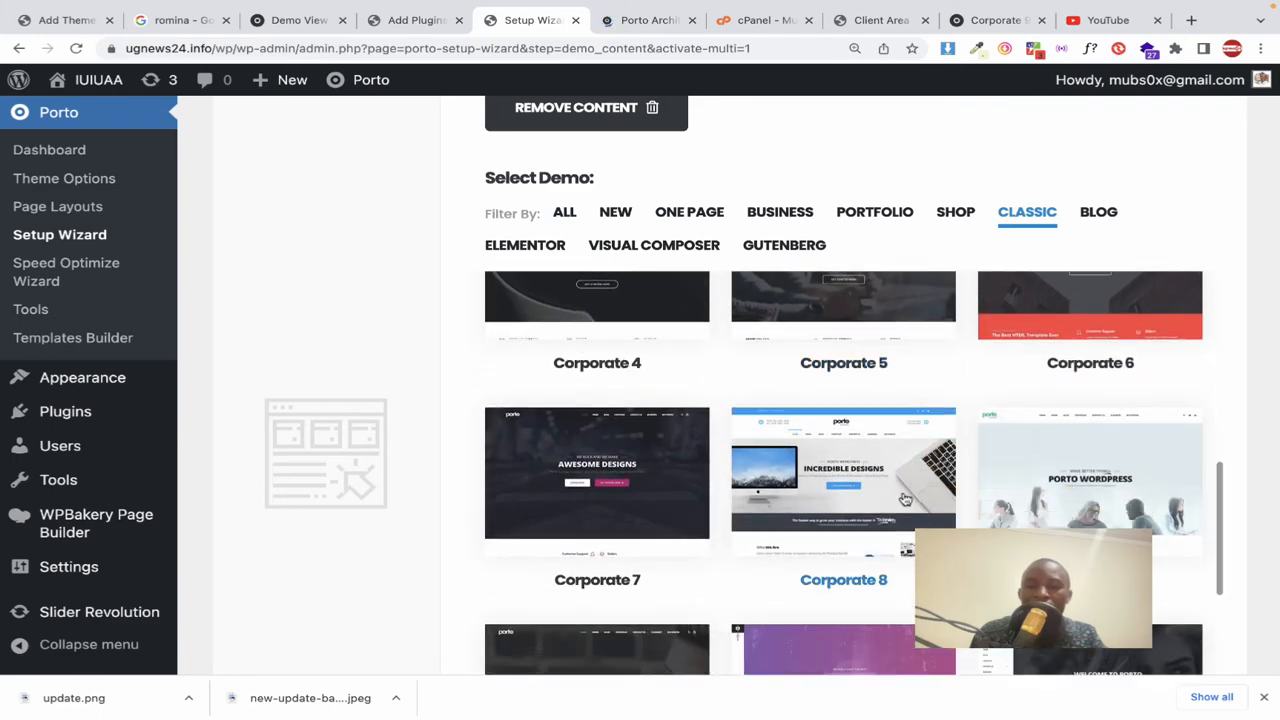
Step: Review the import options of the Corporate 9 demo and close them without importing
click(1042, 483)
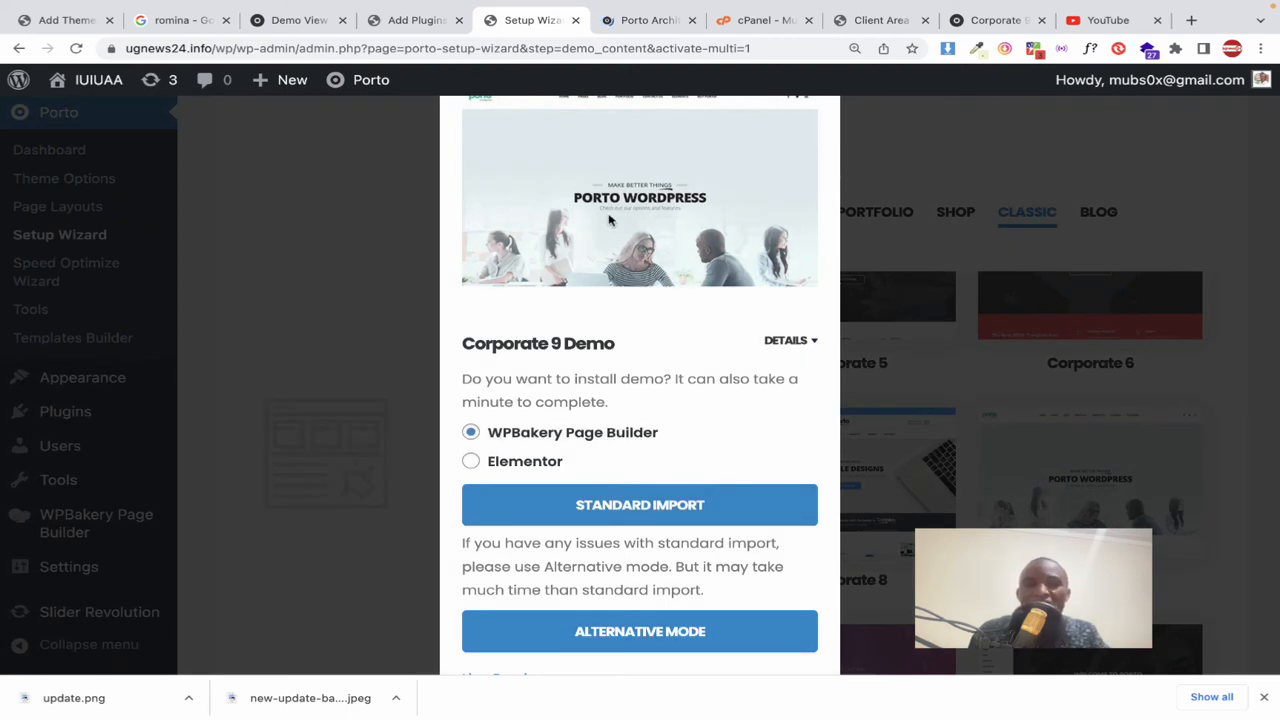
scroll(617, 294, down, 1)
scroll(616, 294, up, 1)
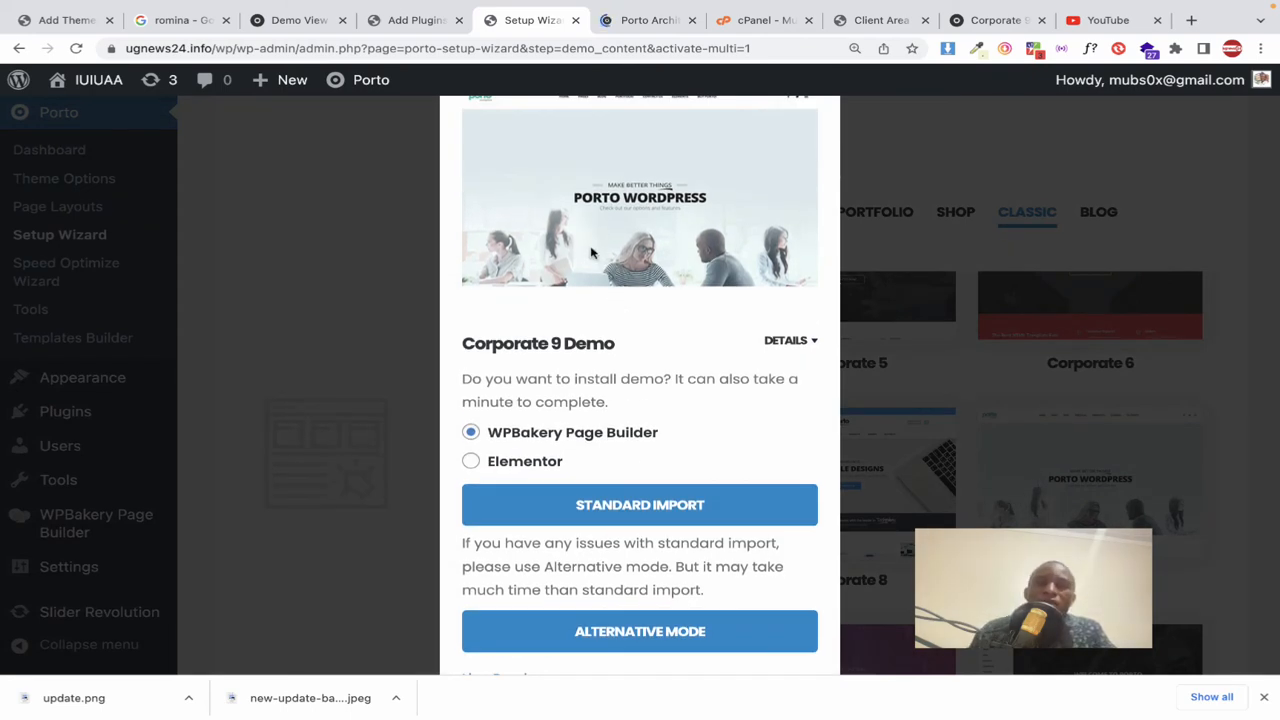
click(888, 410)
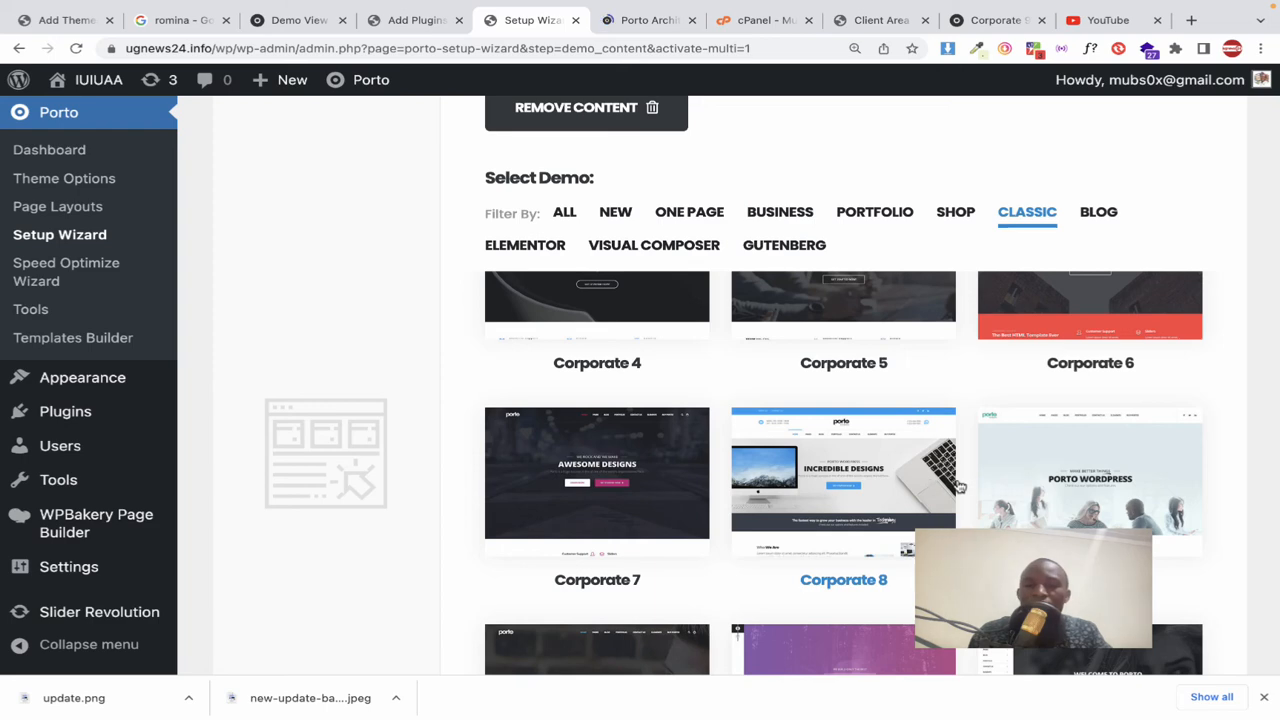
Step: Import the Corporate 9 demo in alternative mode with WPBakery Page Builder as its page builder
click(1022, 492)
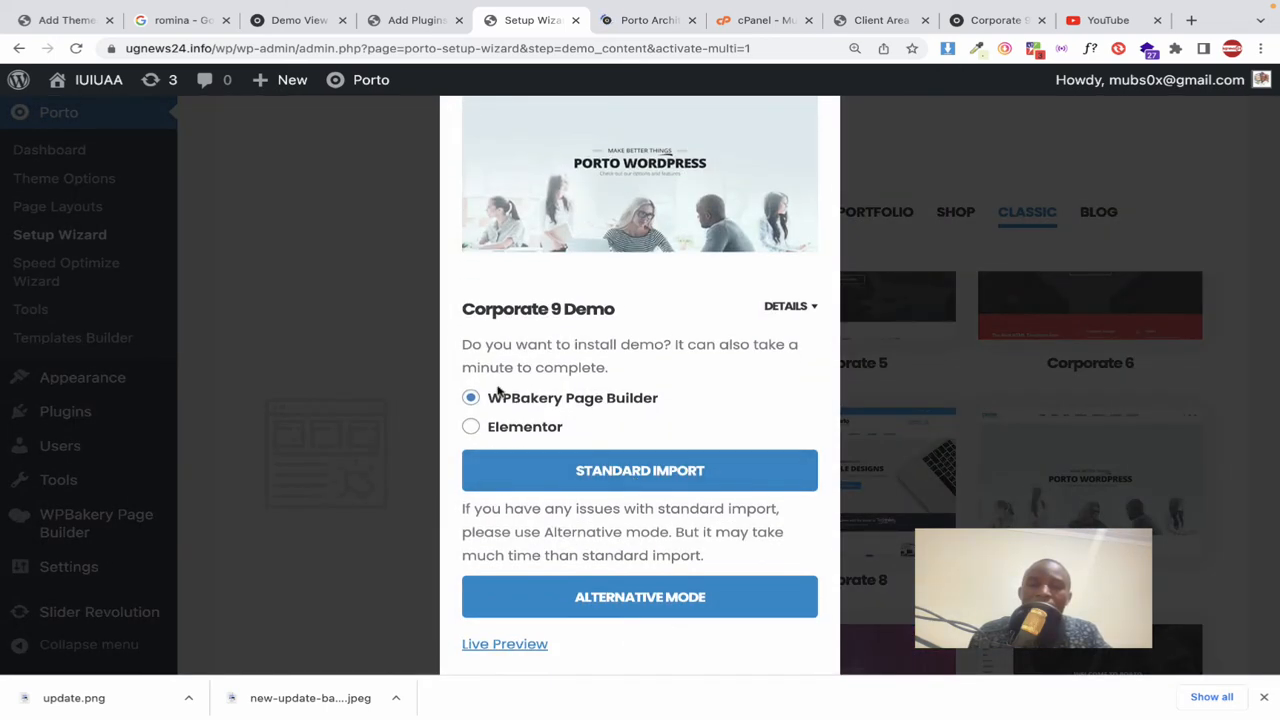
click(507, 427)
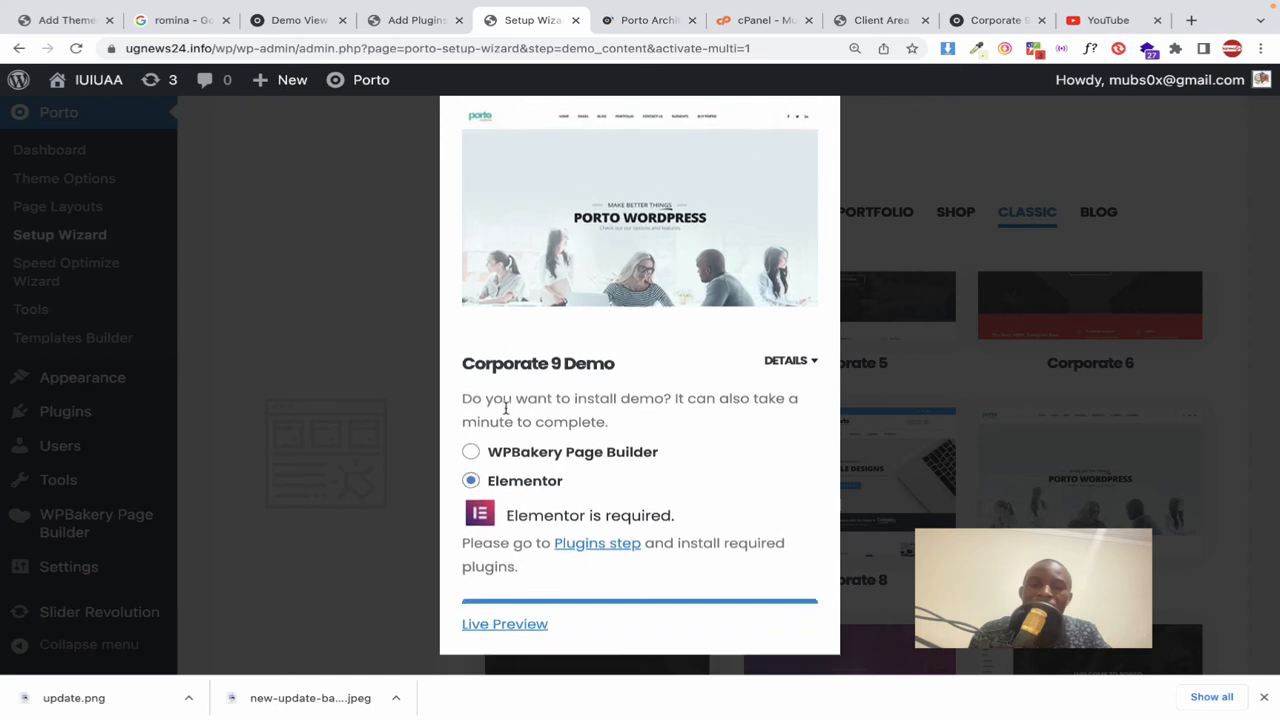
click(490, 460)
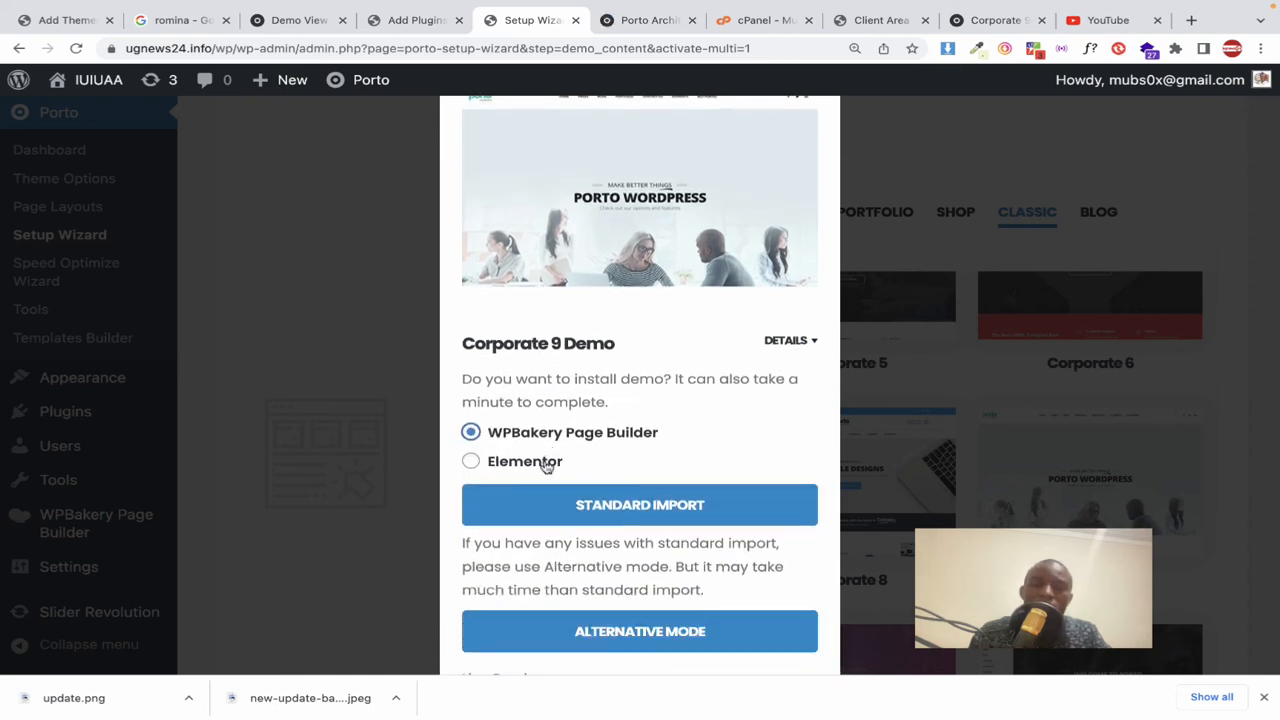
scroll(548, 468, down, 1)
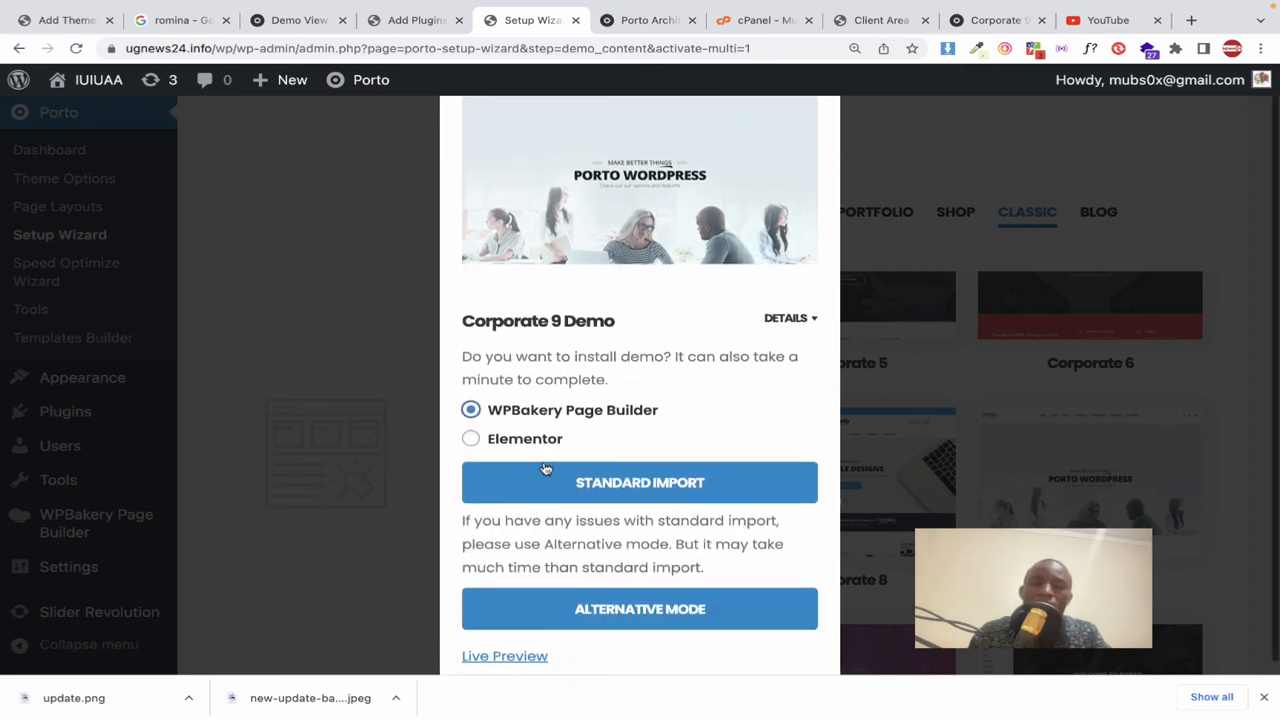
click(626, 597)
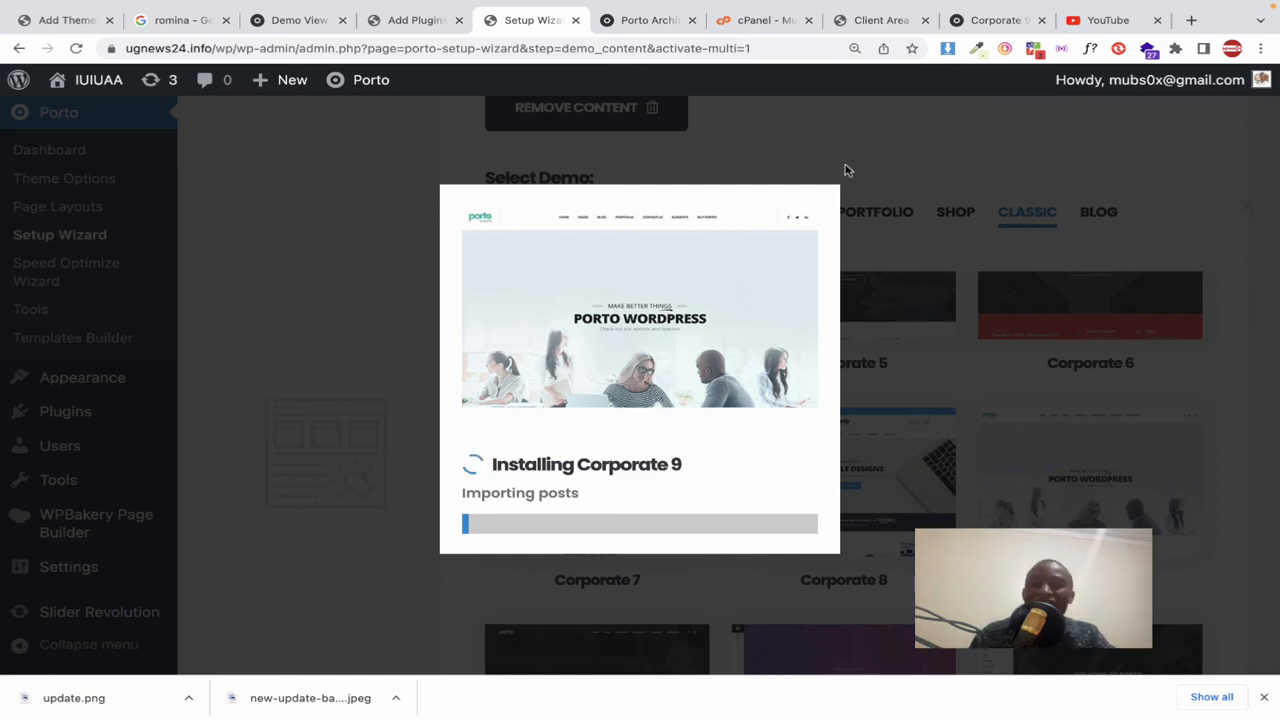
mouse_move(930, 10)
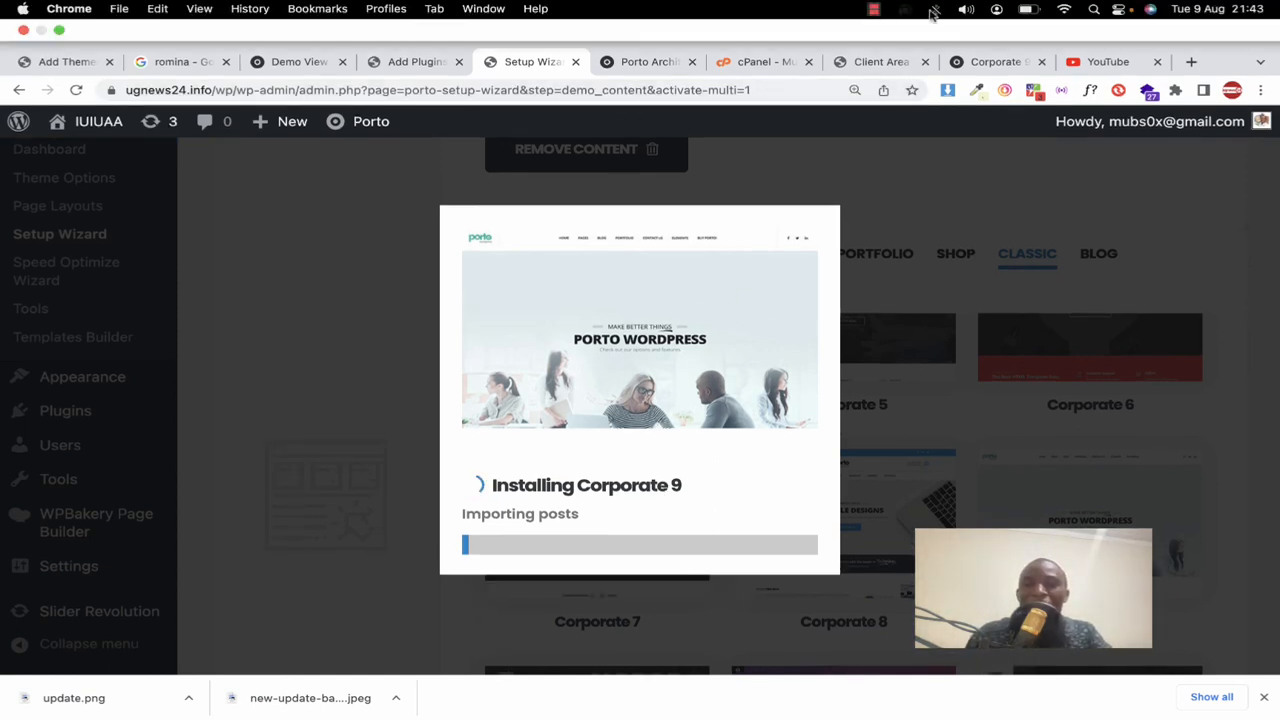
click(875, 10)
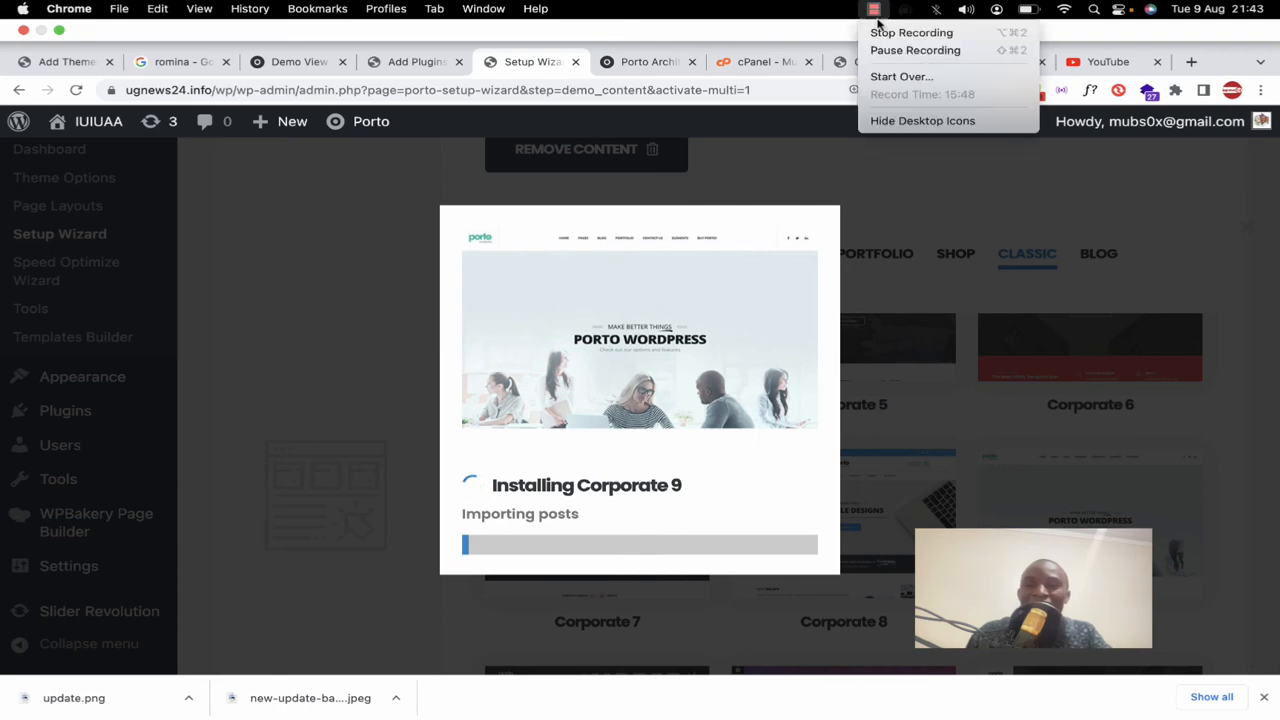
click(898, 54)
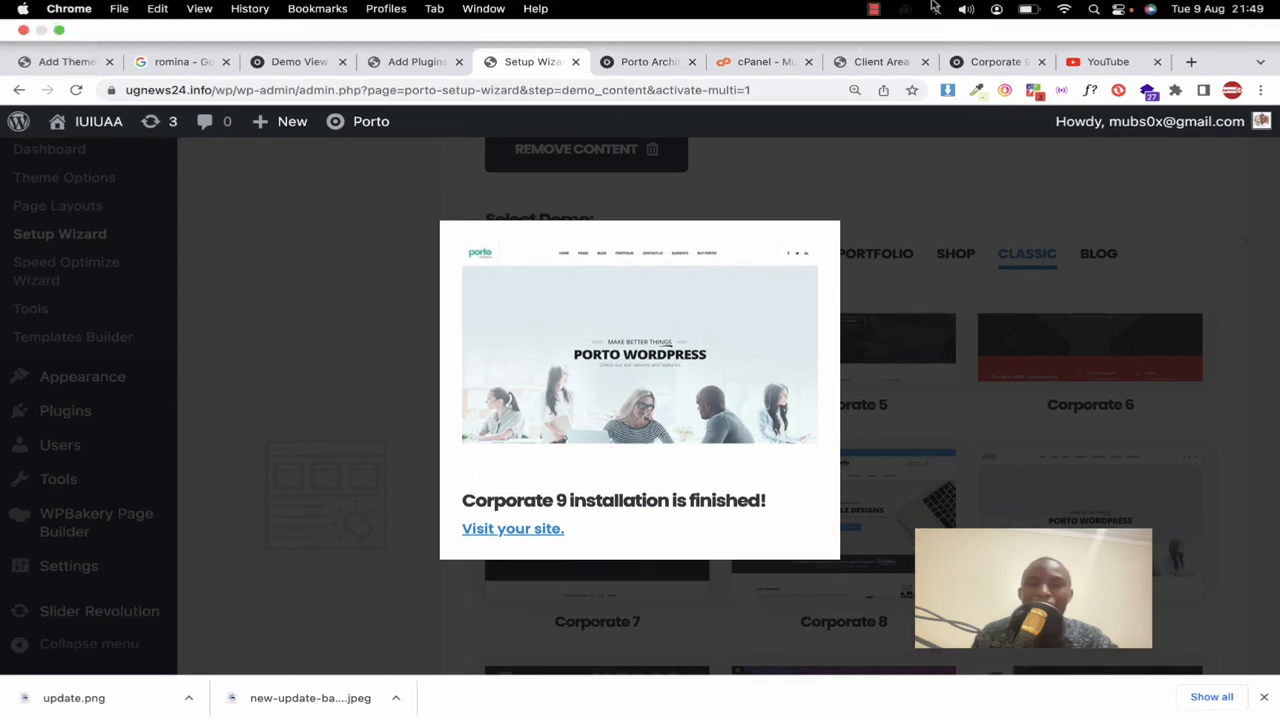
click(873, 9)
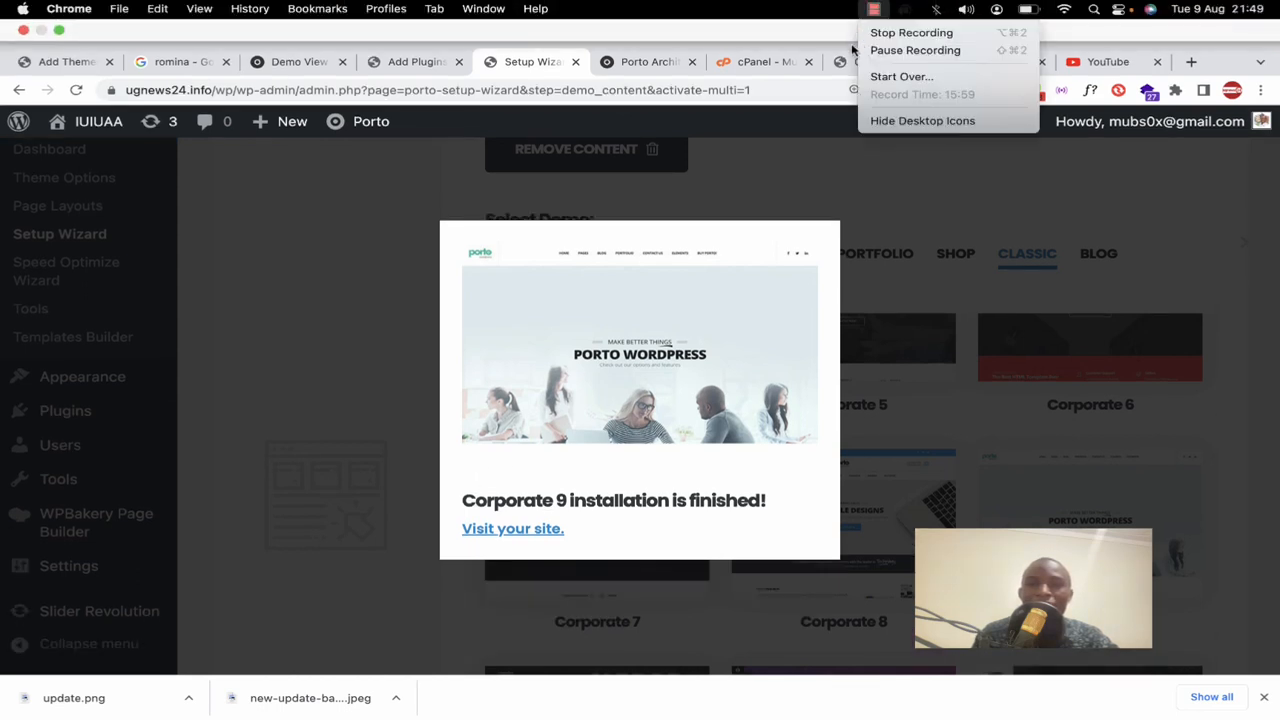
click(680, 297)
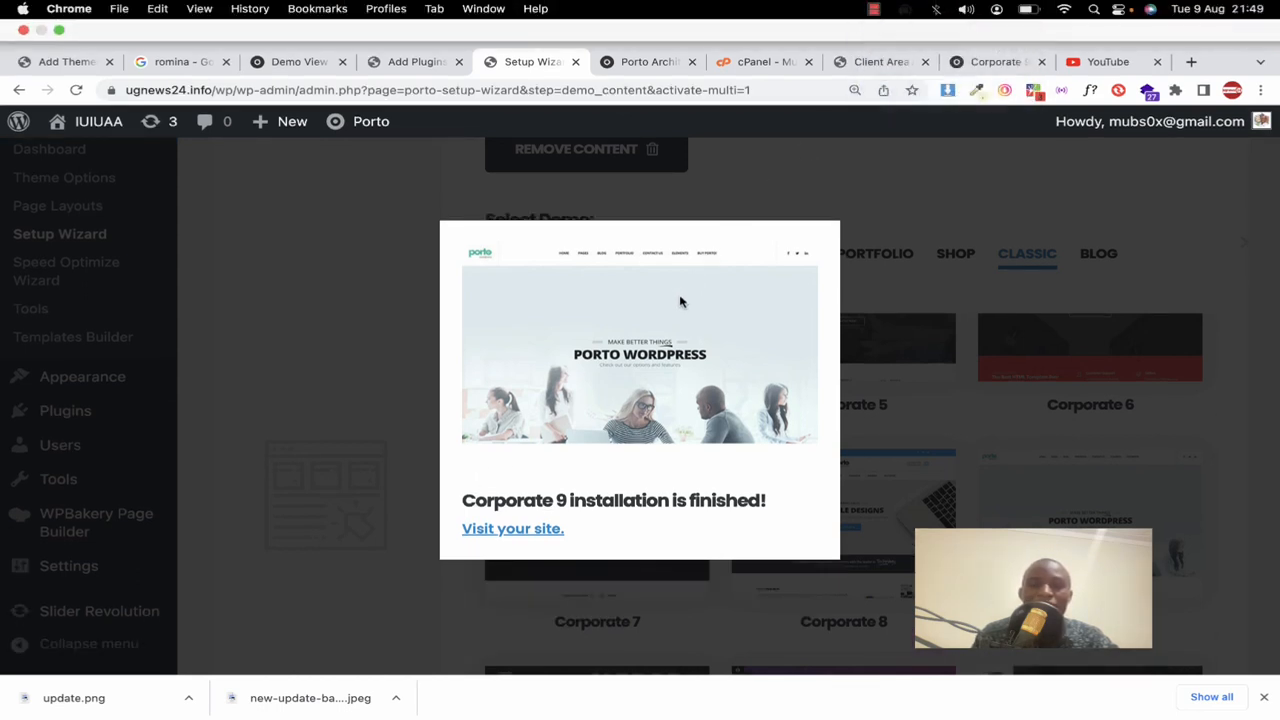
Step: Visit the newly imported site, close the downloads bar and examine the home page down to the footer
click(512, 535)
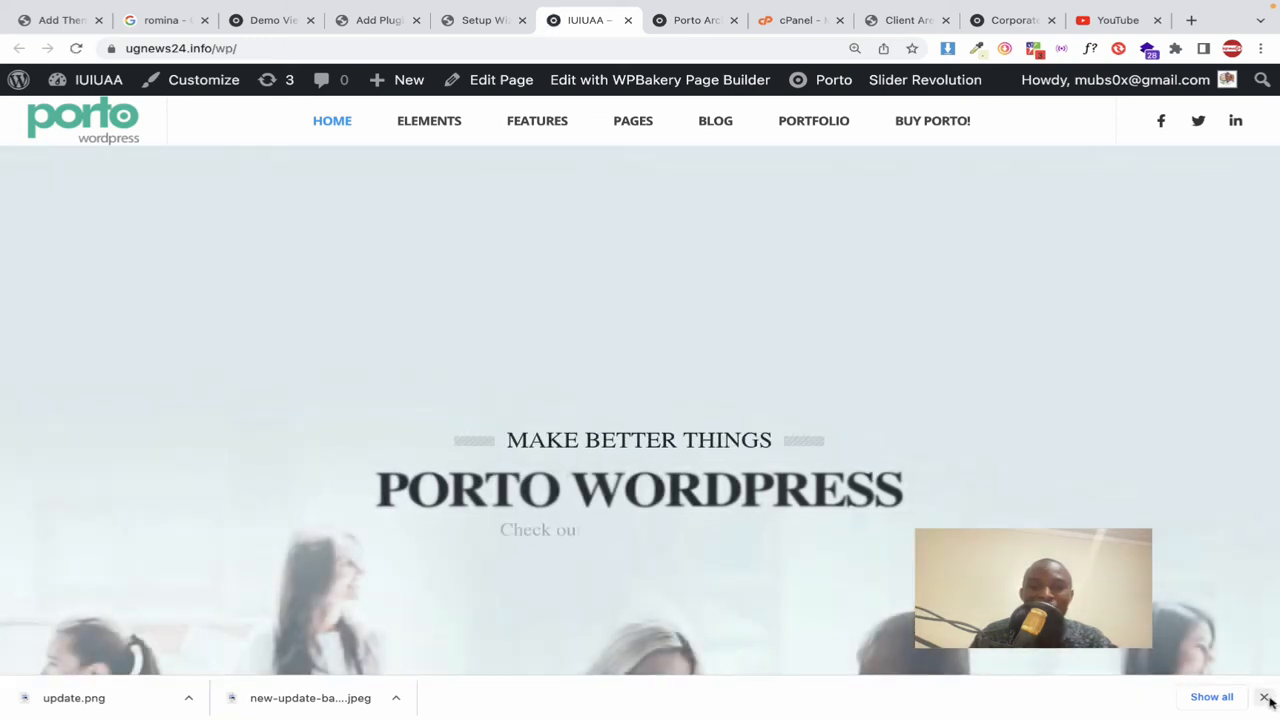
click(1264, 698)
scroll(640, 432, down, 5)
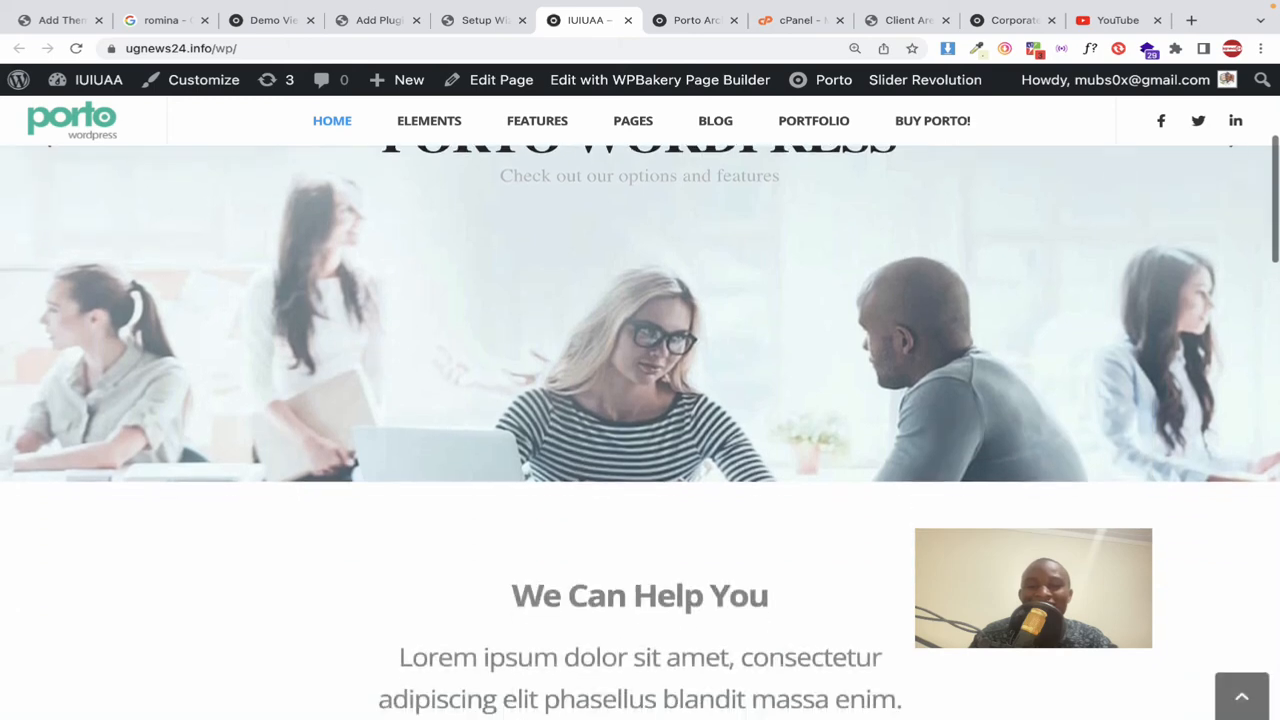
scroll(640, 432, down, 5)
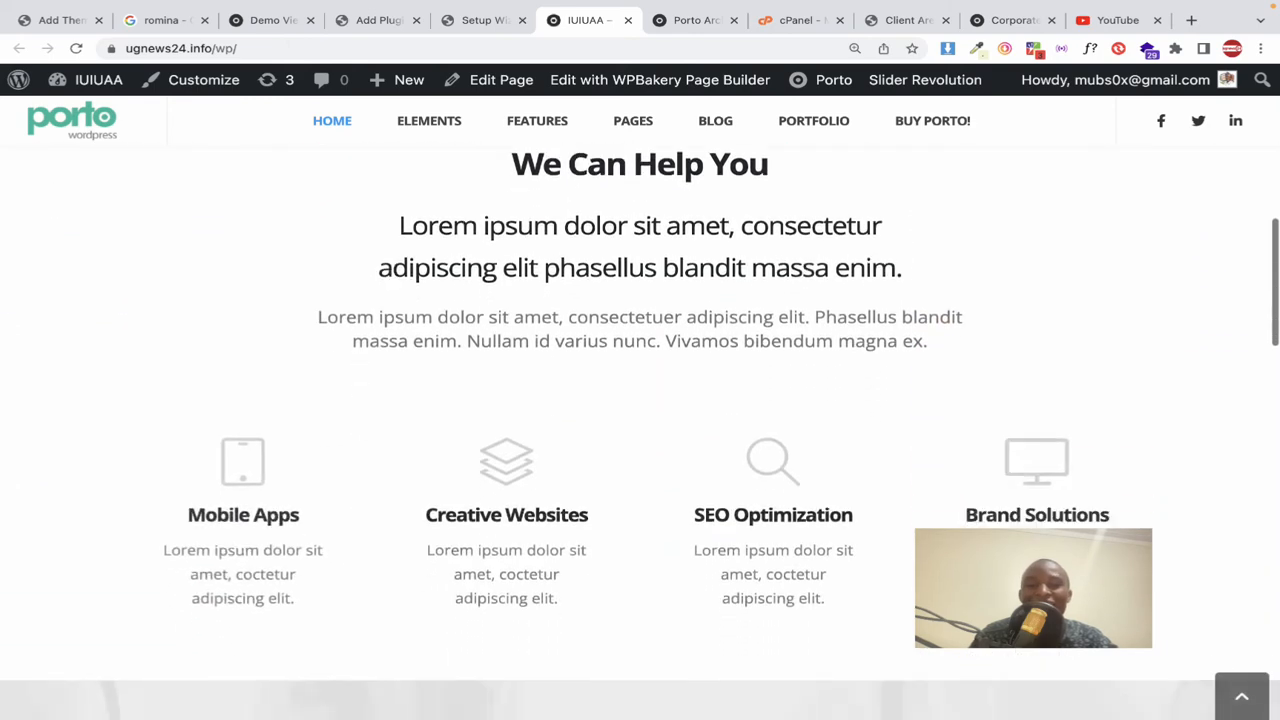
scroll(640, 432, down, 3)
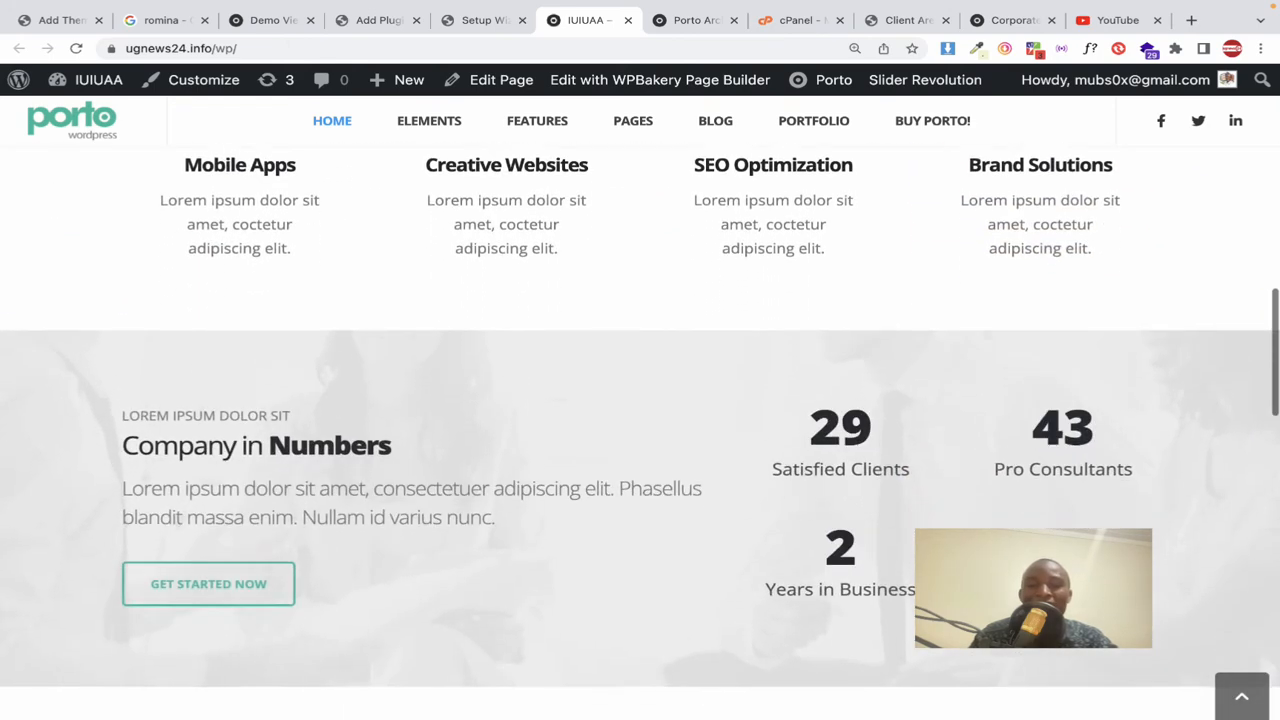
scroll(640, 432, down, 5)
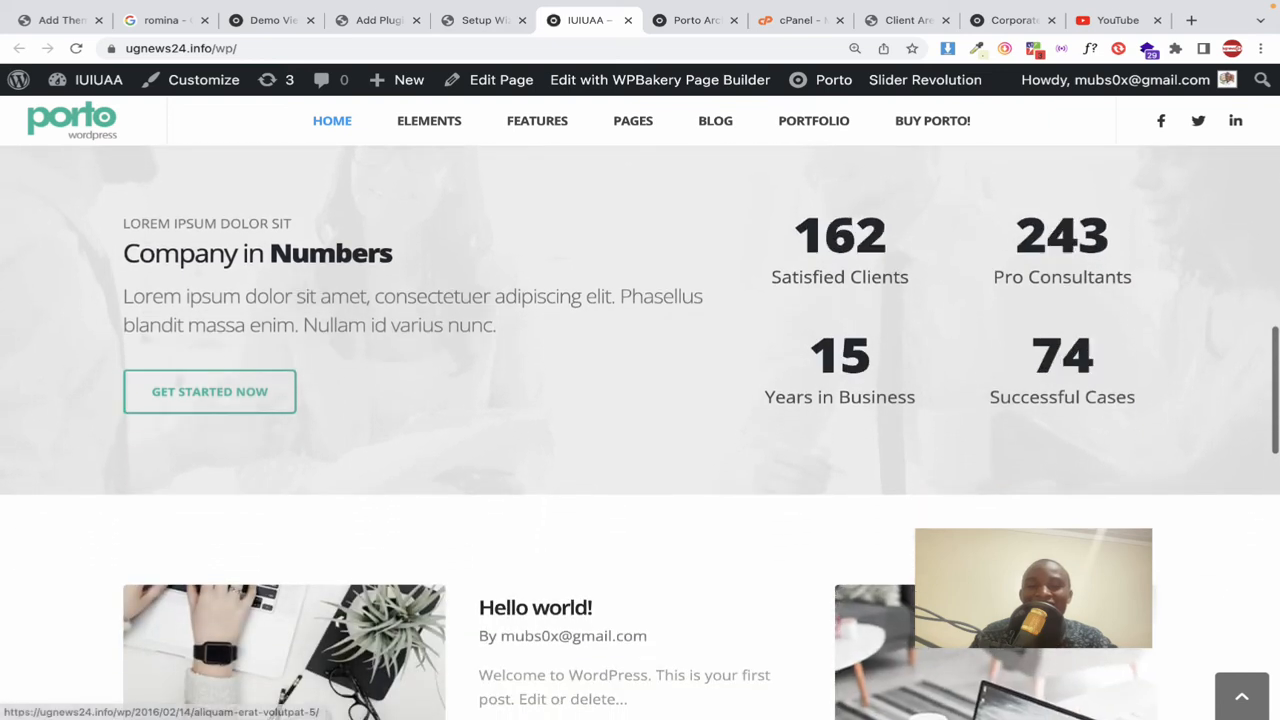
scroll(640, 432, down, 6)
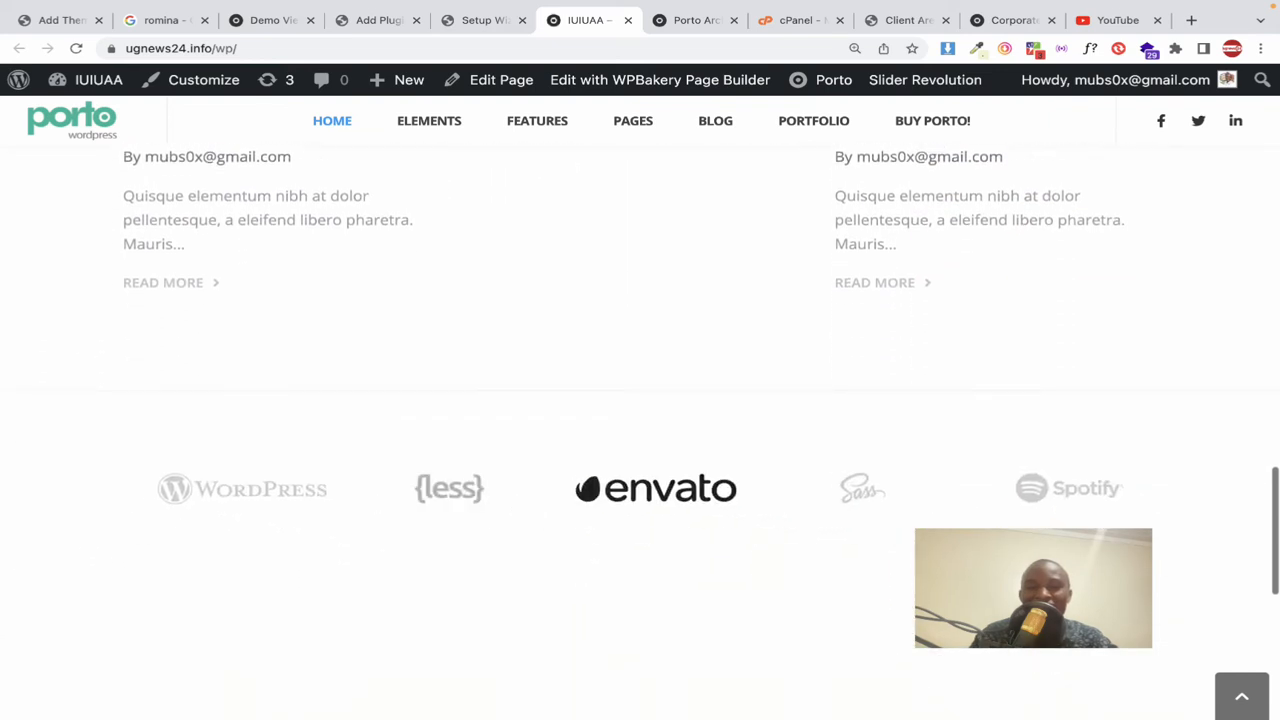
scroll(640, 432, down, 3)
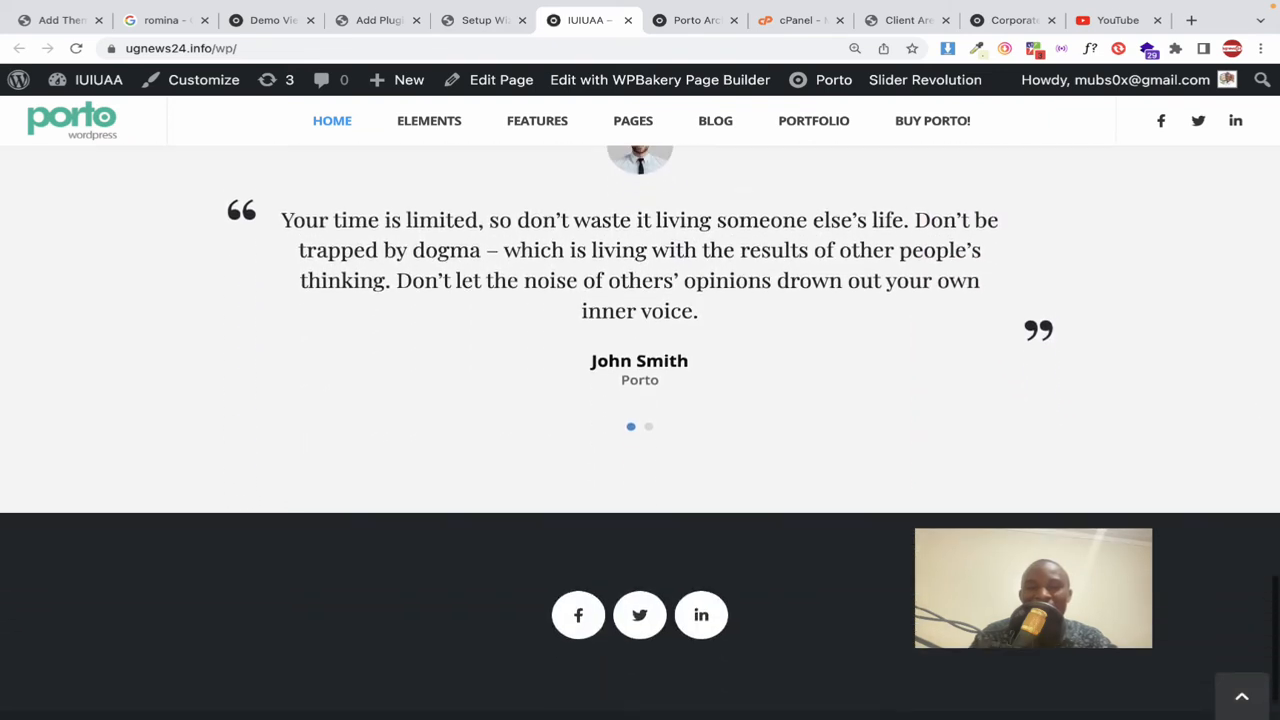
scroll(640, 432, up, 10)
scroll(640, 432, up, 10)
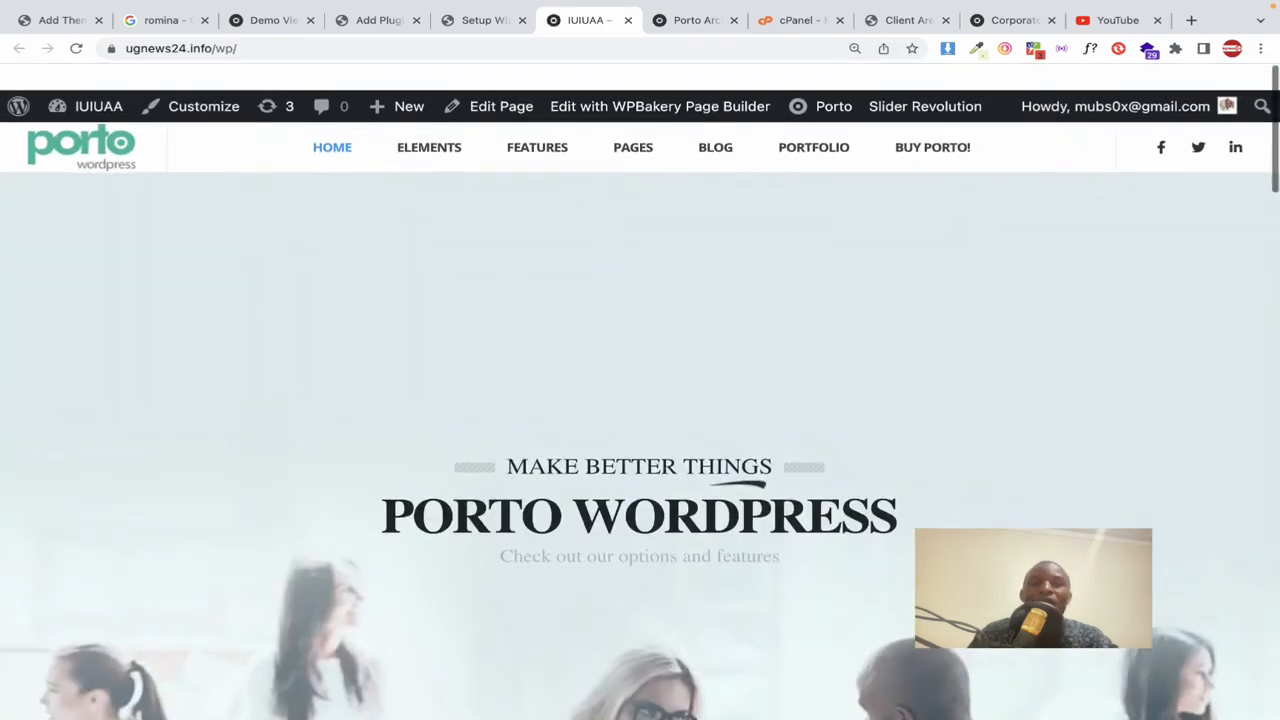
Step: Advance the home page's hero slides and examine the sections below again, down to the partner logos and testimonial
scroll(640, 432, down, 5)
scroll(640, 432, down, 3)
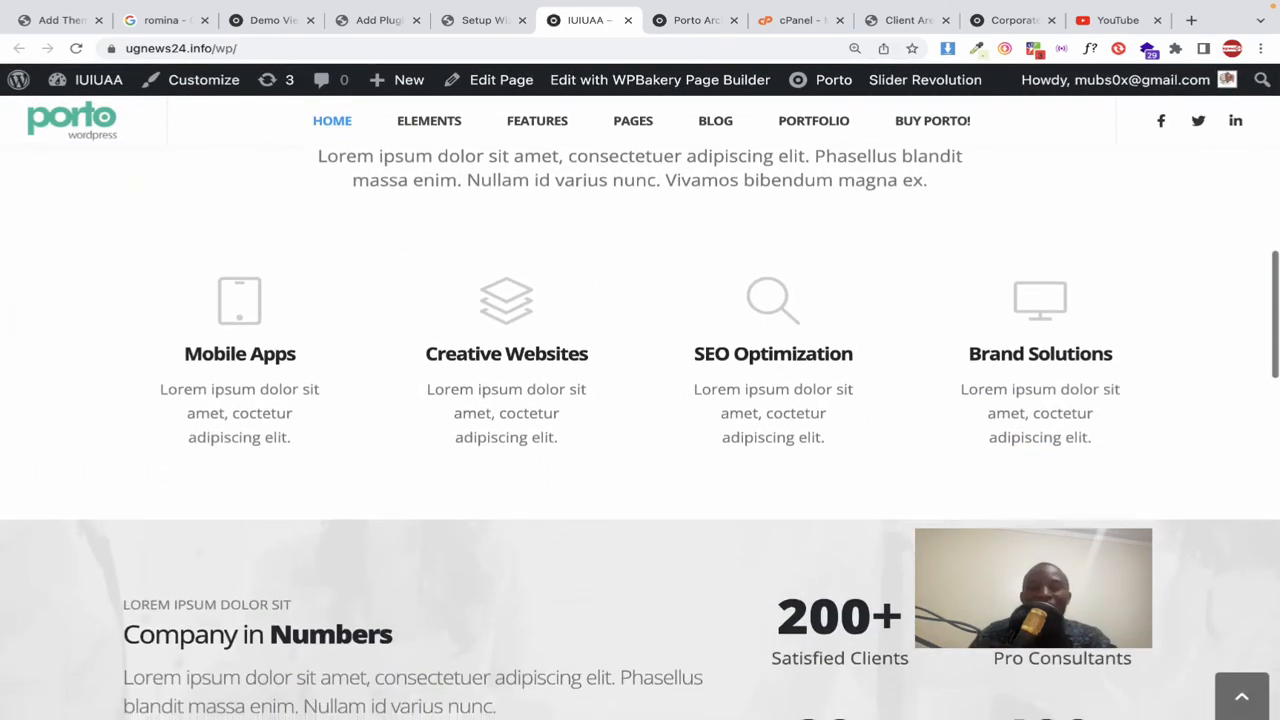
scroll(640, 432, up, 10)
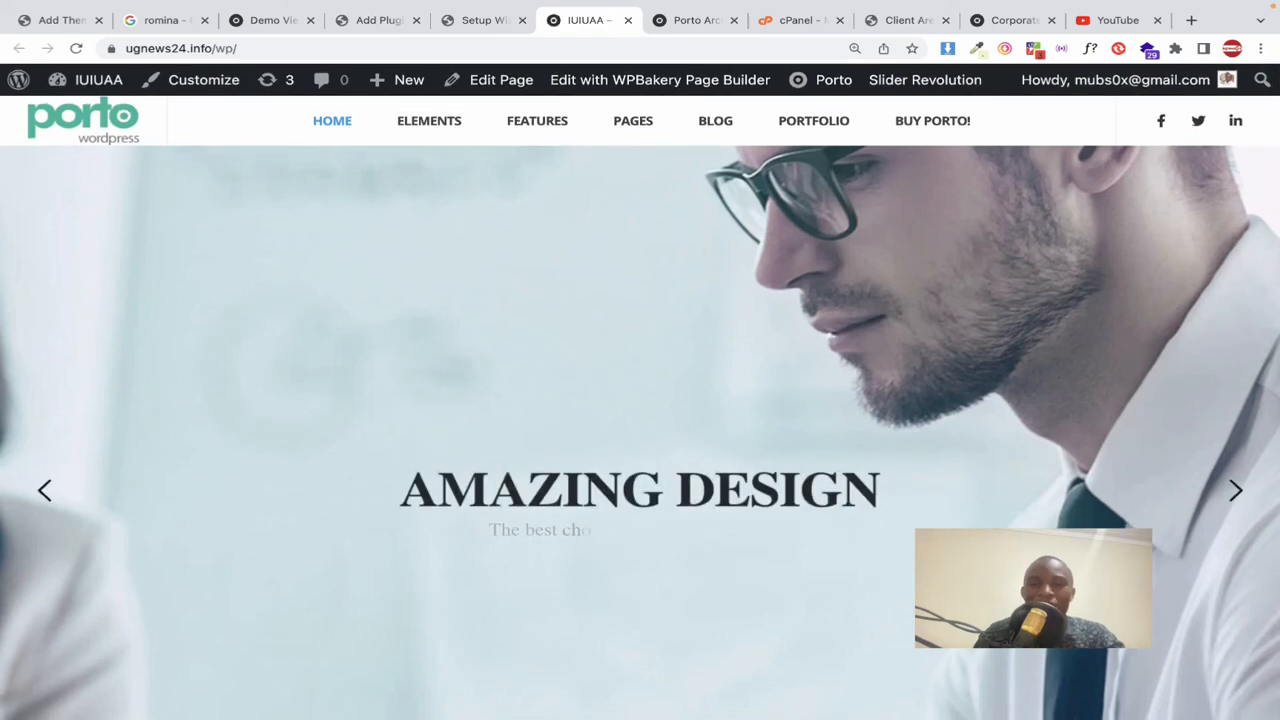
click(1216, 509)
click(1217, 509)
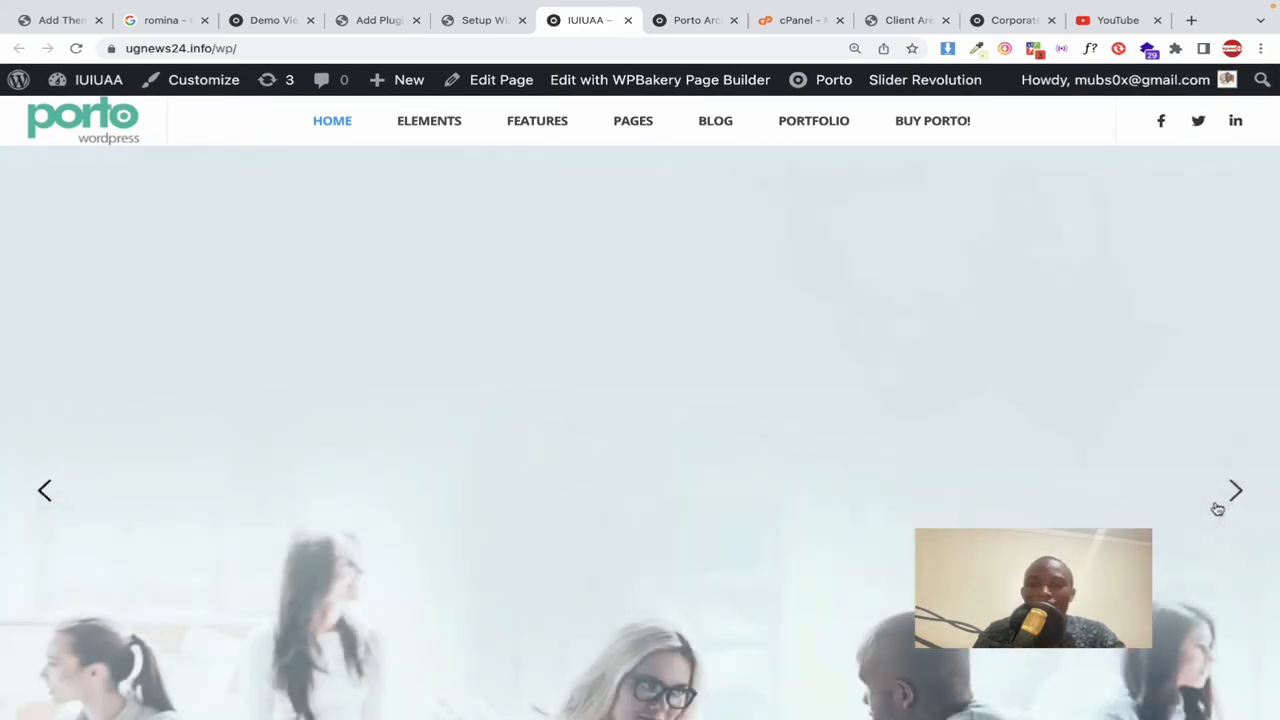
click(1232, 500)
scroll(554, 540, down, 6)
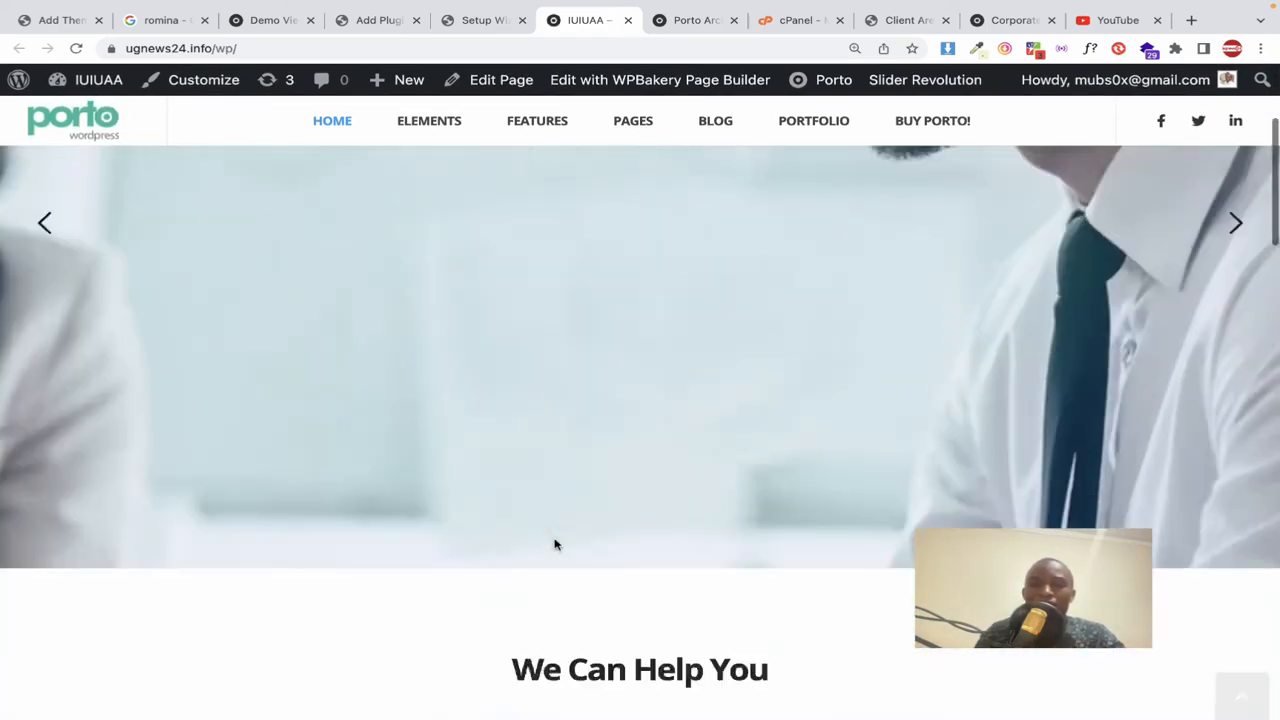
scroll(491, 290, up, 1)
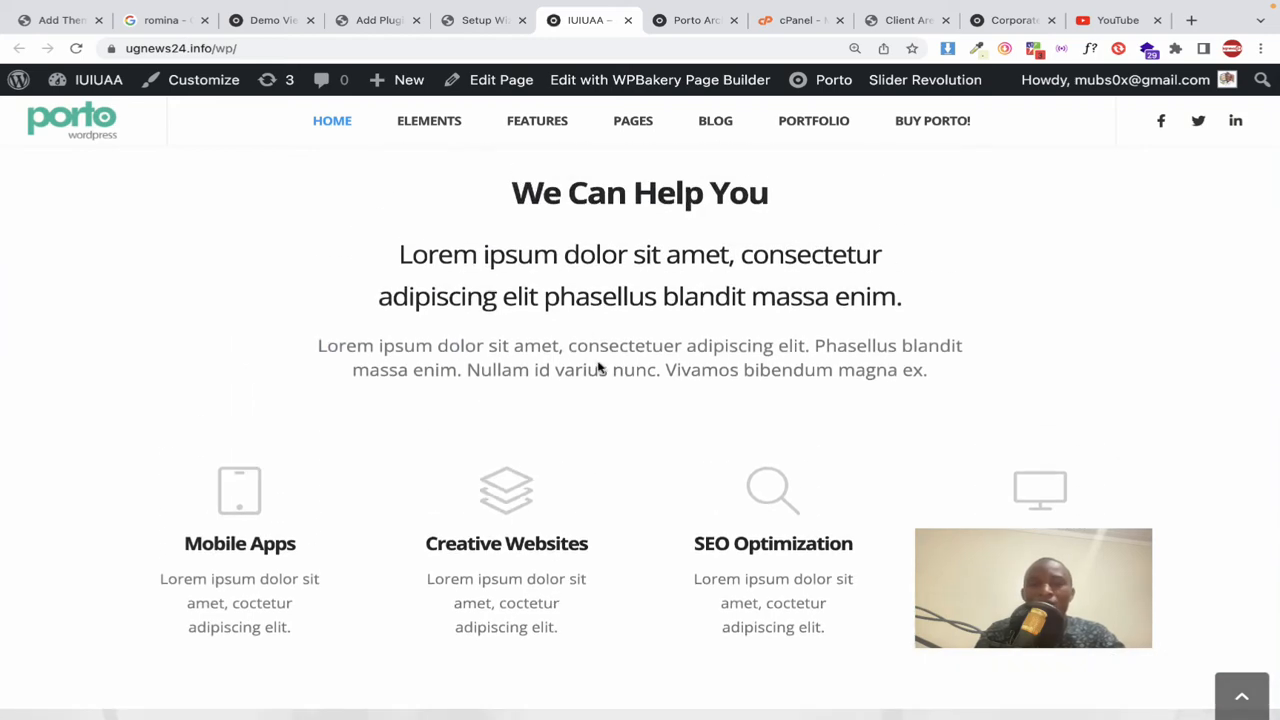
scroll(600, 368, down, 6)
scroll(620, 402, down, 9)
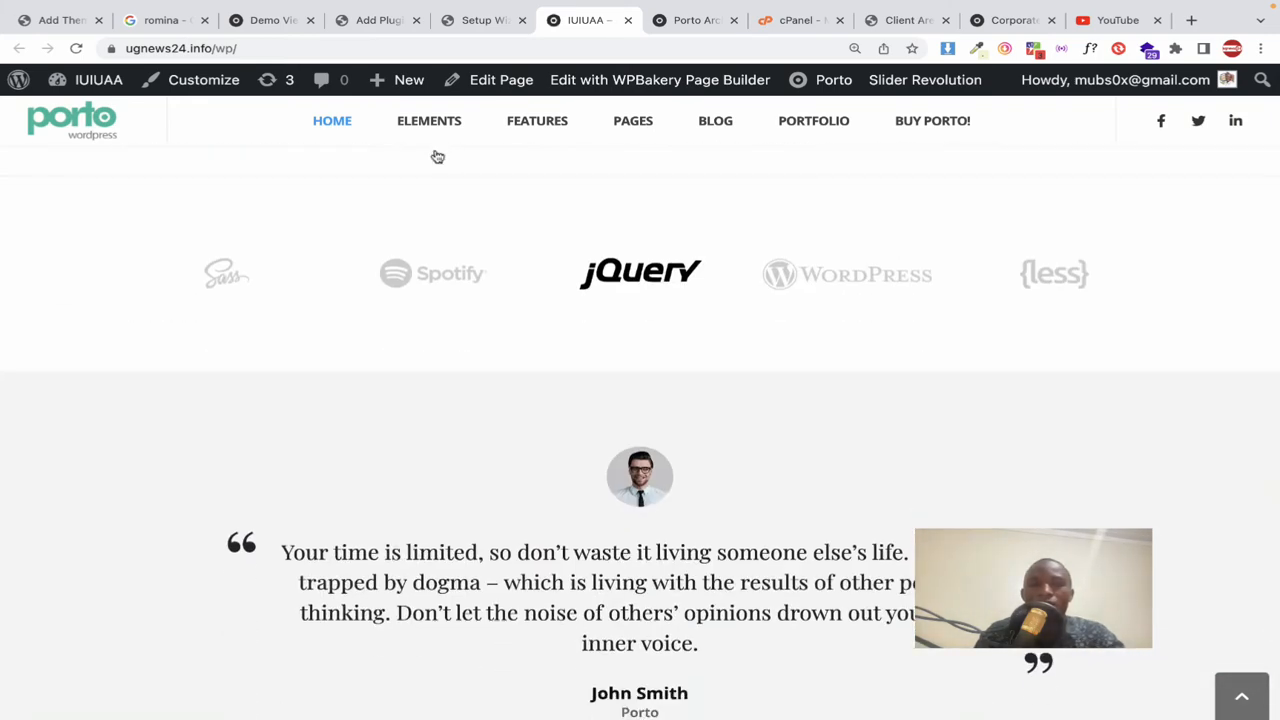
Step: Review the site's Features and Blog navigation entries and open the Large Image Full Width blog page
mouse_move(429, 138)
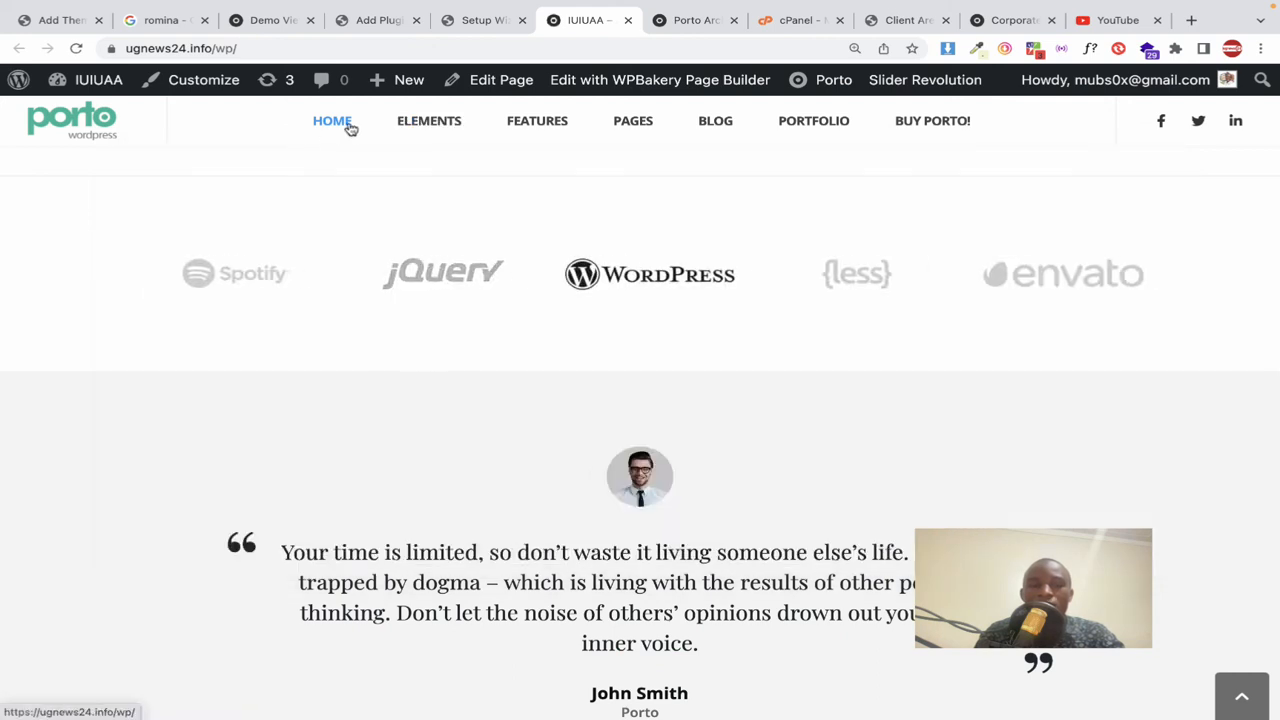
mouse_move(544, 116)
mouse_move(556, 164)
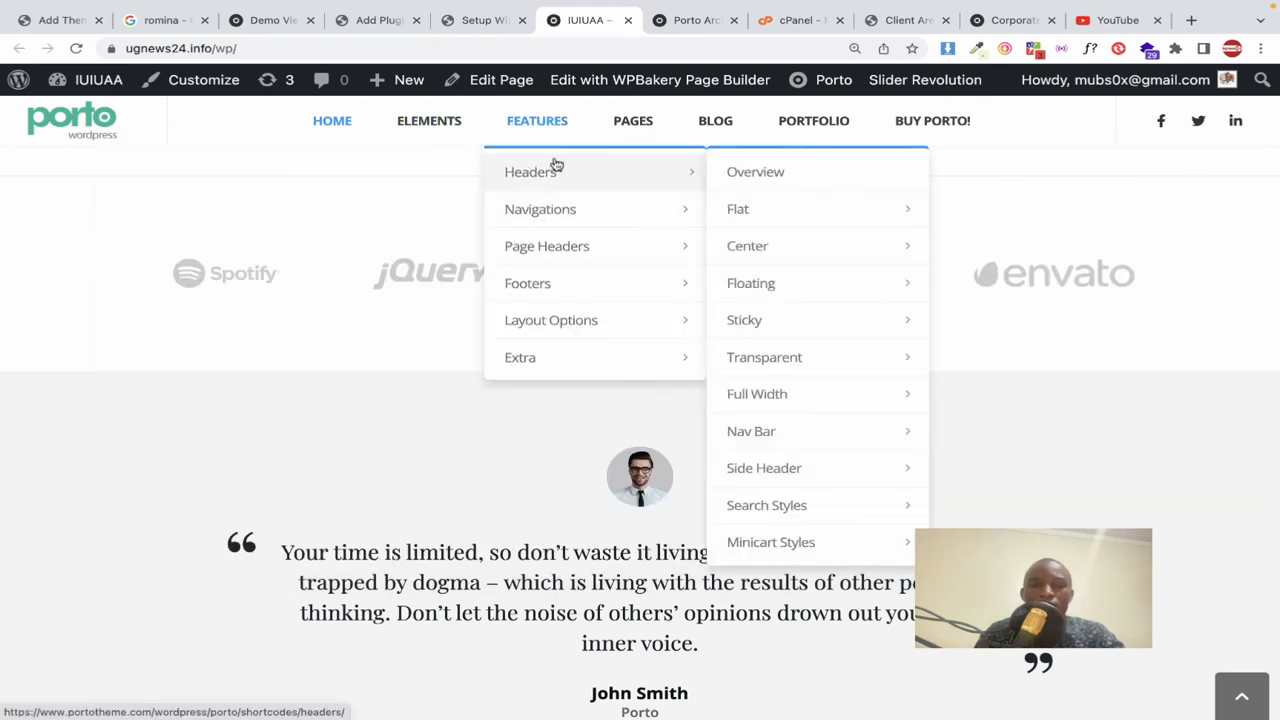
mouse_move(689, 145)
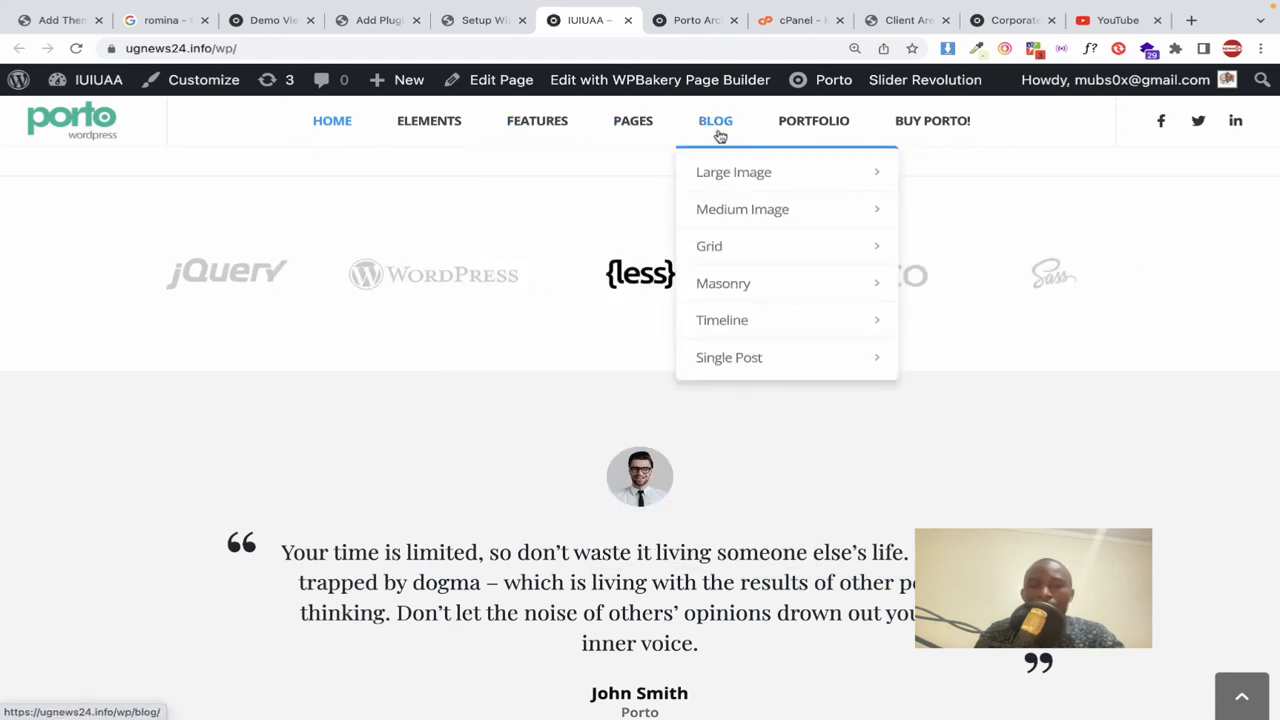
mouse_move(726, 168)
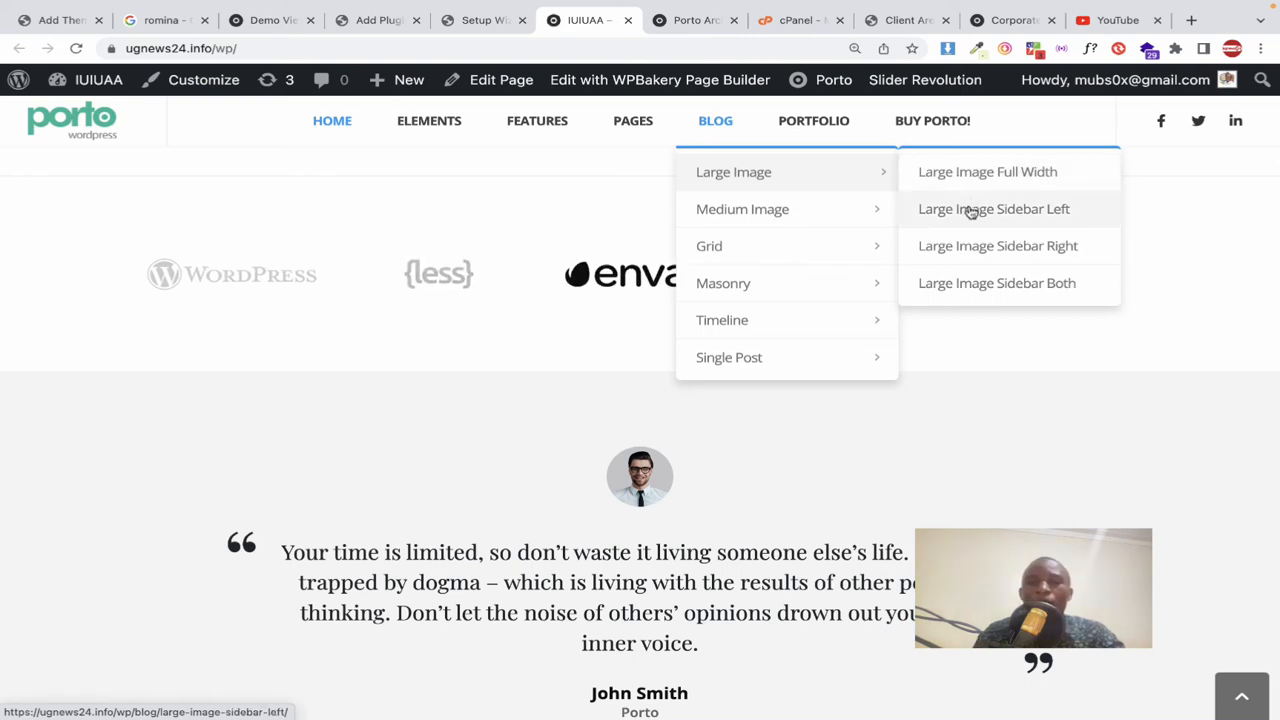
click(964, 176)
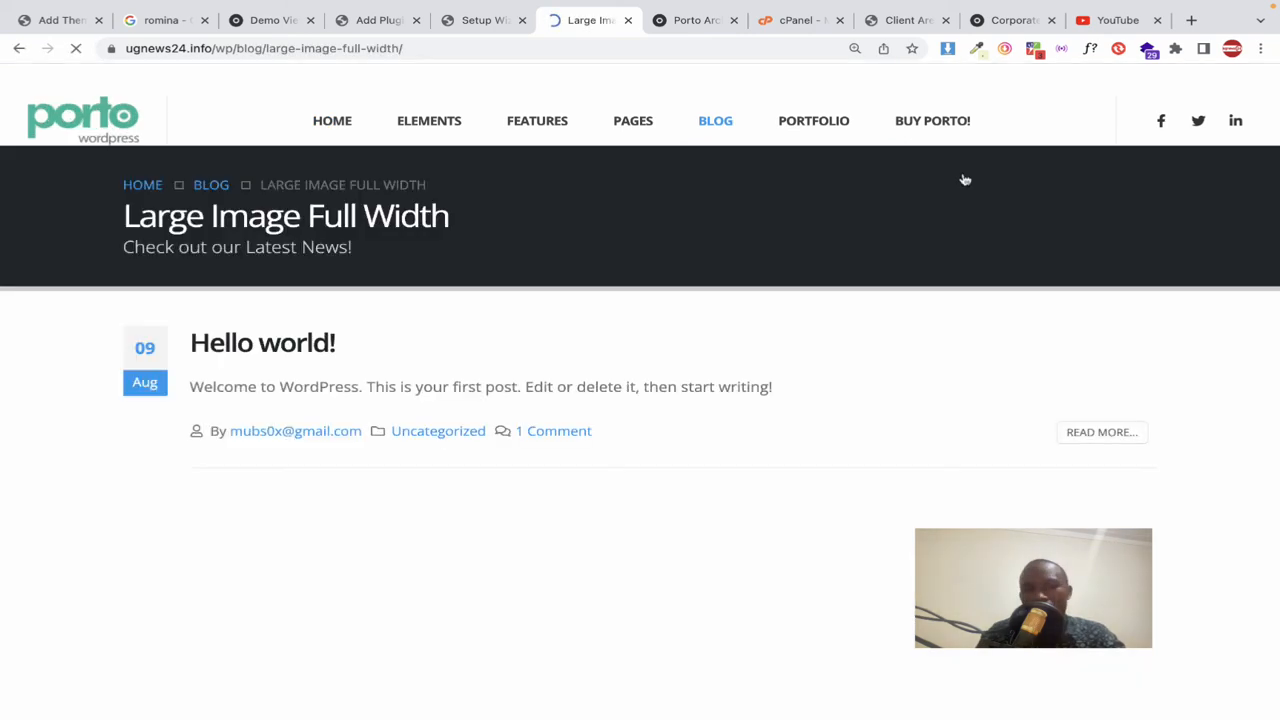
Step: Examine the gallery and video posts on the Large Image Full Width blog page and the site's Pages entries
scroll(474, 235, down, 15)
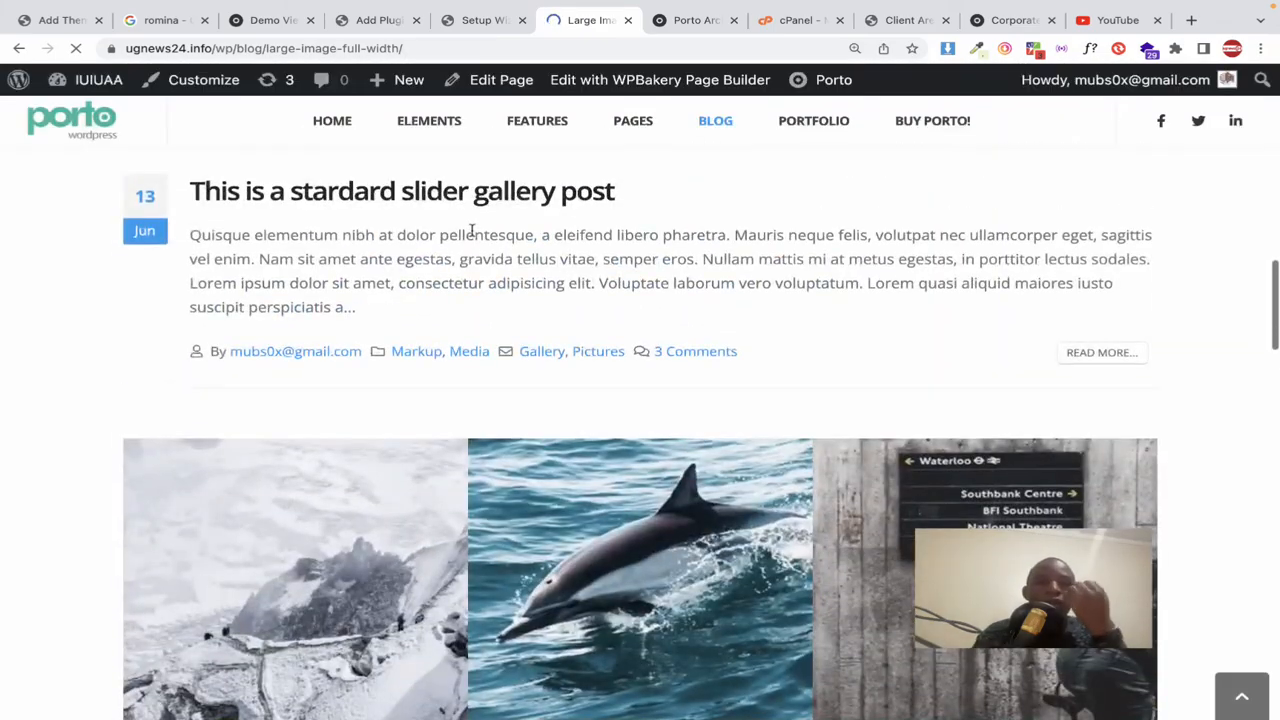
scroll(471, 225, down, 10)
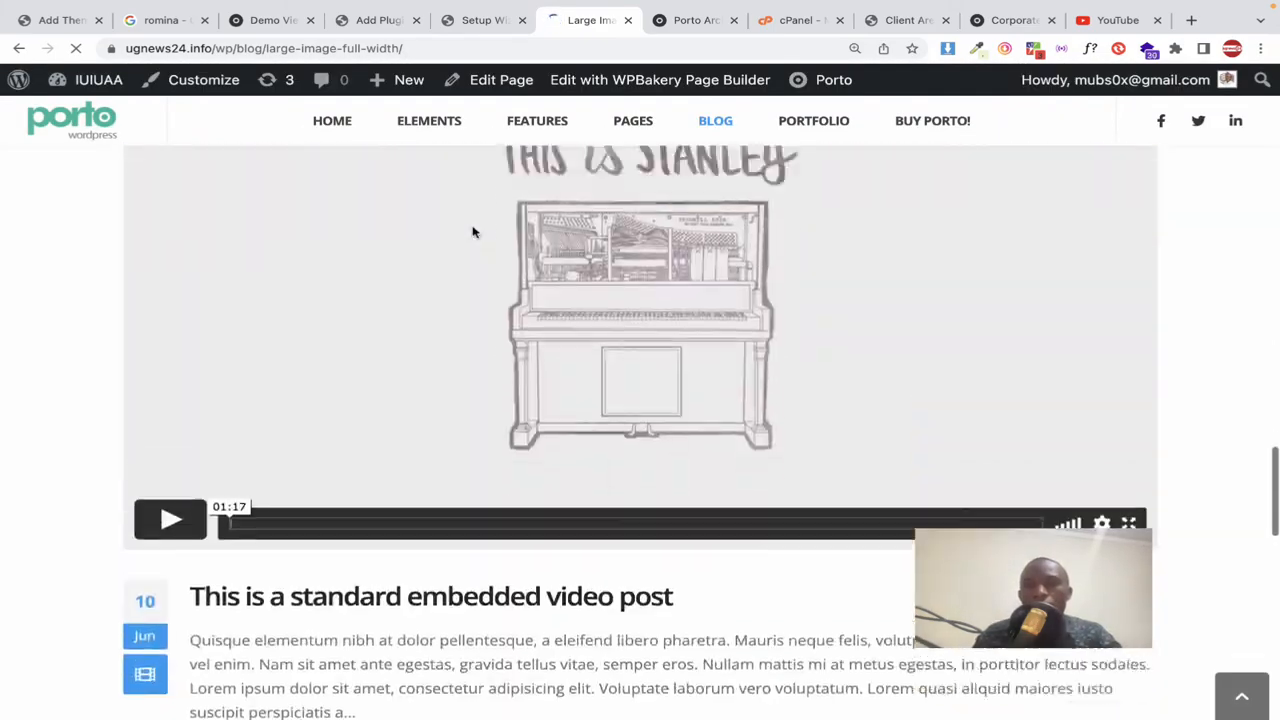
scroll(471, 229, up, 8)
mouse_move(660, 120)
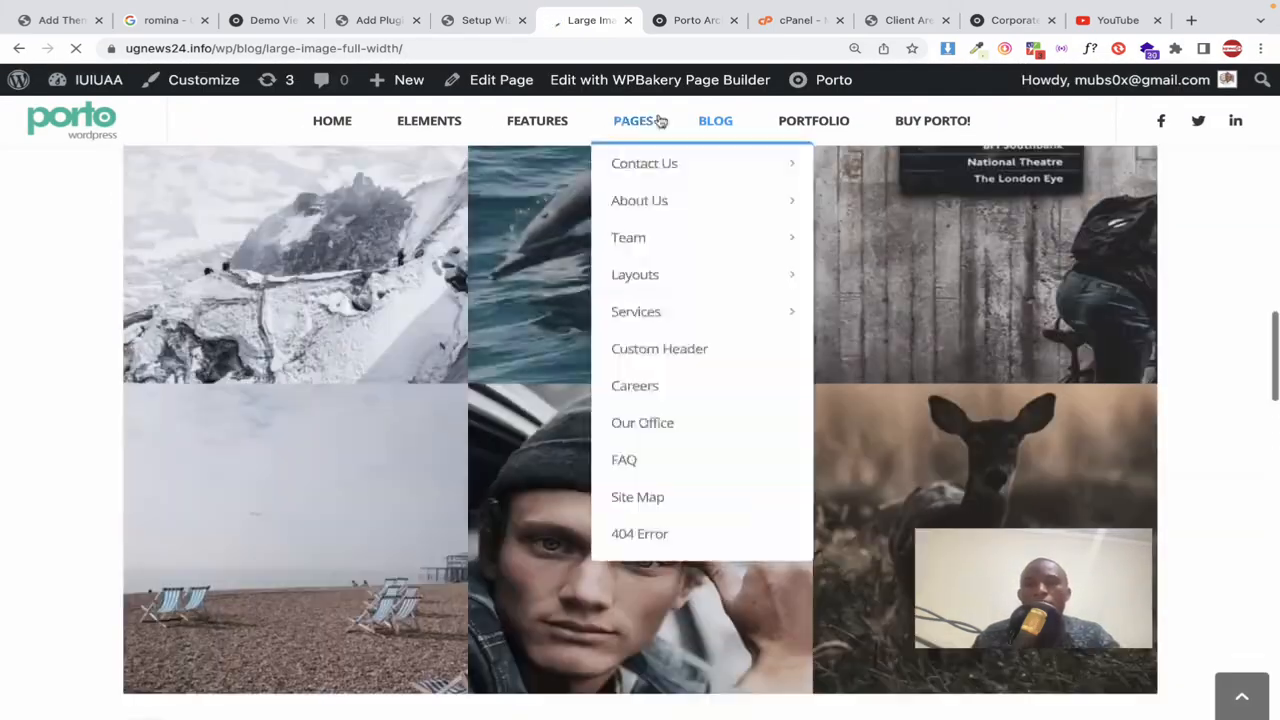
scroll(678, 119, up, 10)
scroll(741, 250, down, 5)
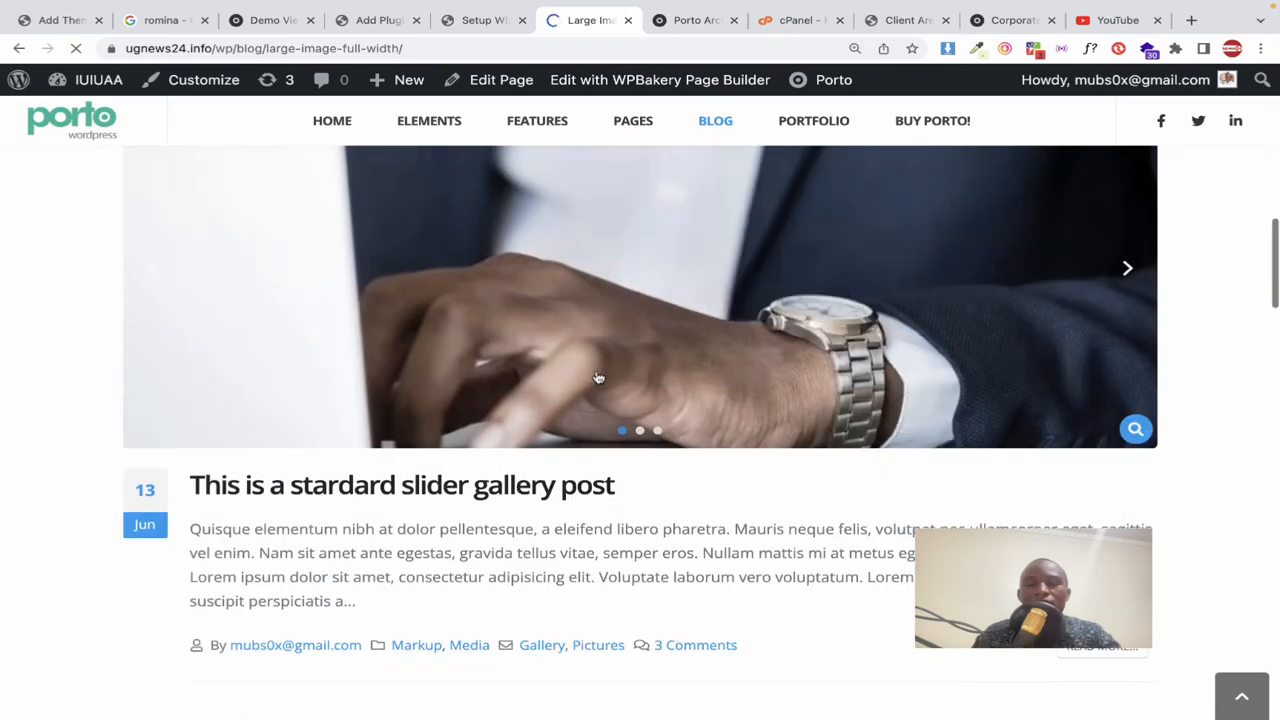
Step: Open the slider gallery post dated 13 Jun and look over its single-post page
scroll(597, 377, up, 2)
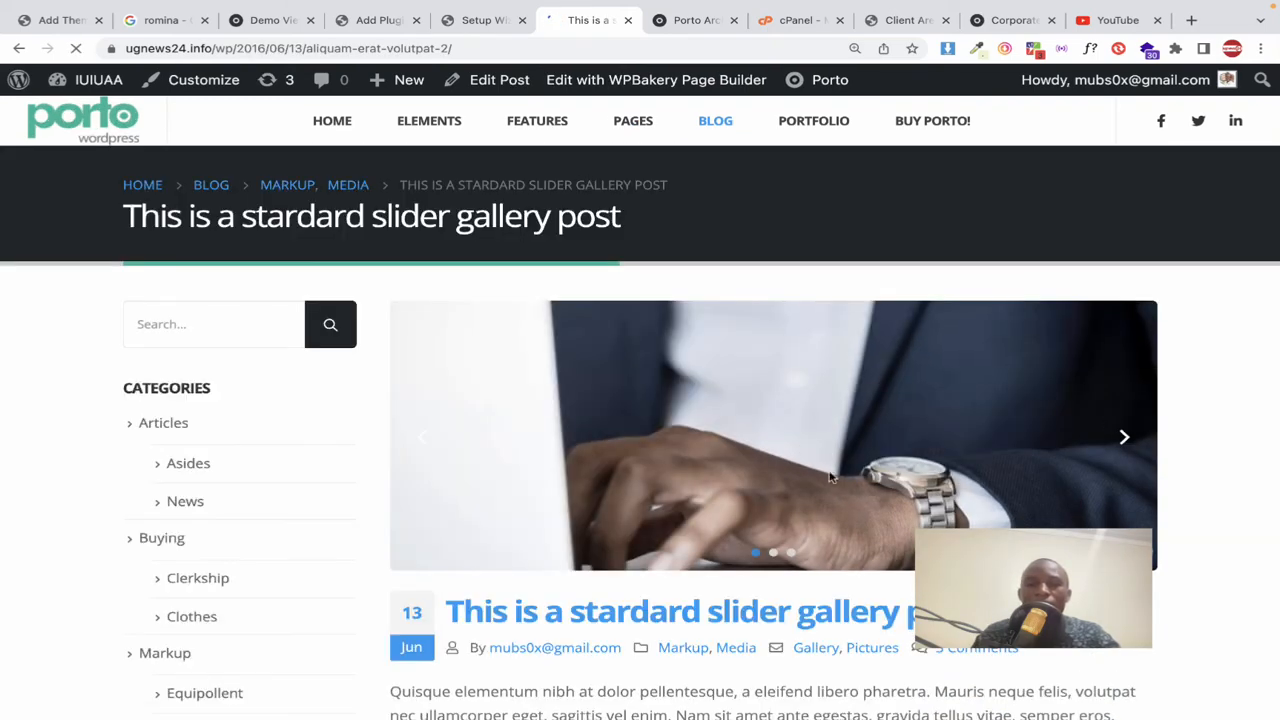
scroll(850, 480, down, 8)
scroll(870, 485, up, 8)
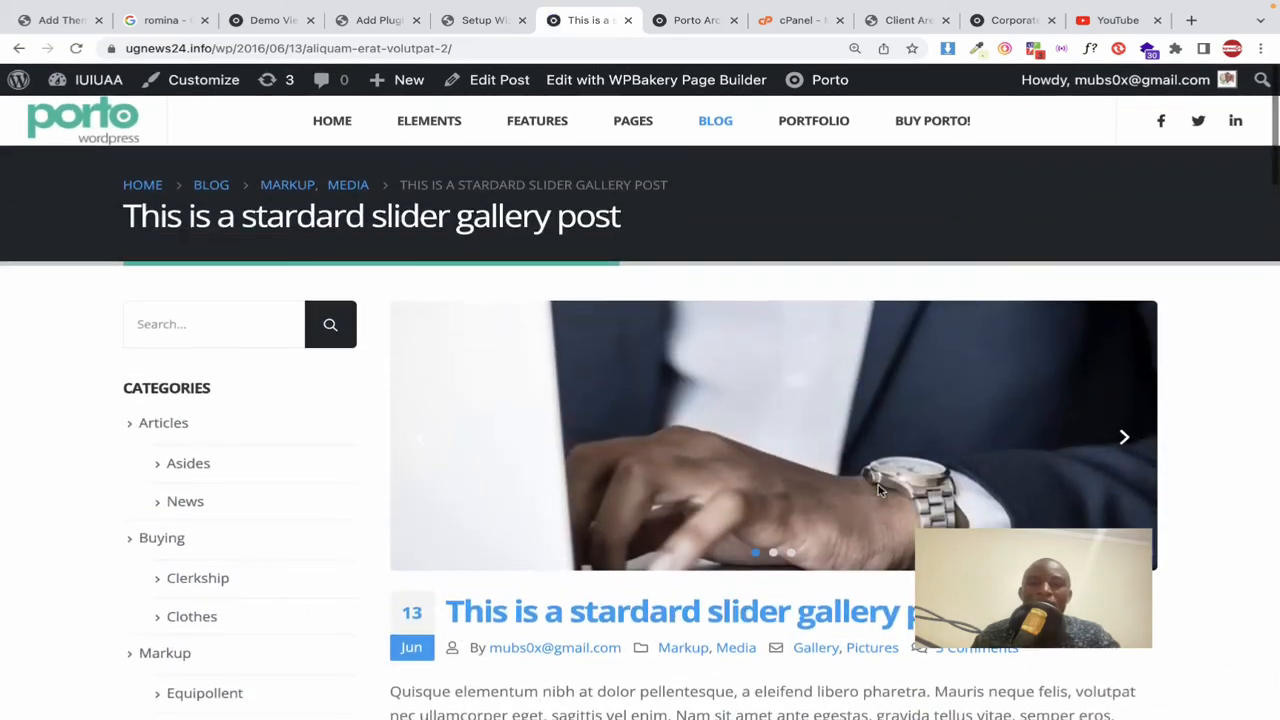
Step: Look over the slider gallery post once more, from its image down through the text
scroll(878, 488, down, 8)
scroll(880, 490, up, 8)
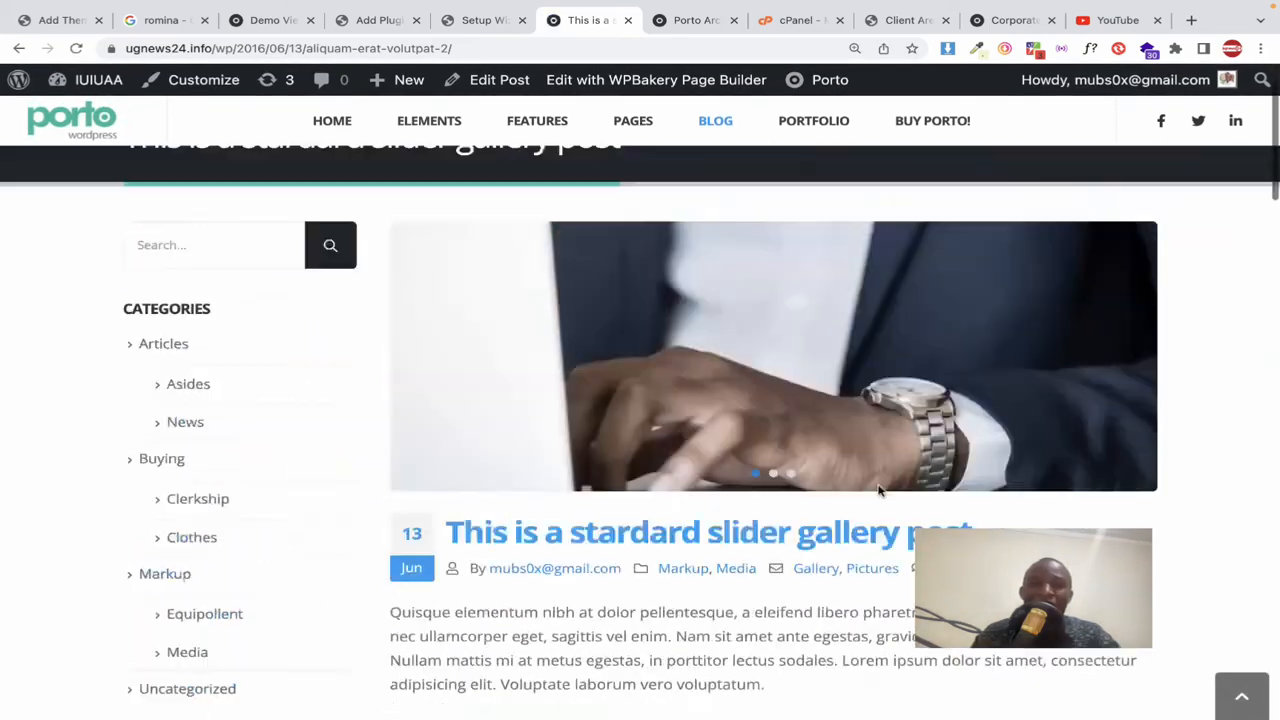
scroll(880, 490, up, 2)
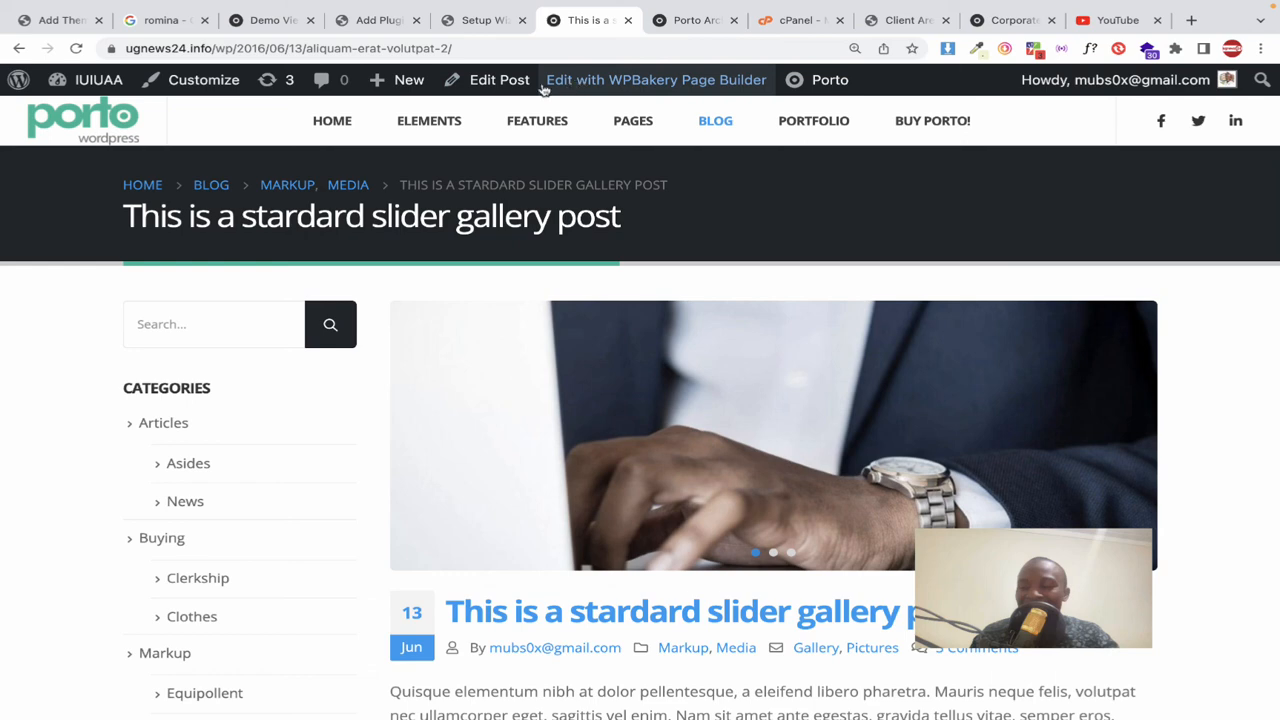
Step: Return to the site's home page, look it over down to the partner logos, and open it in WPBakery Page Builder
click(104, 121)
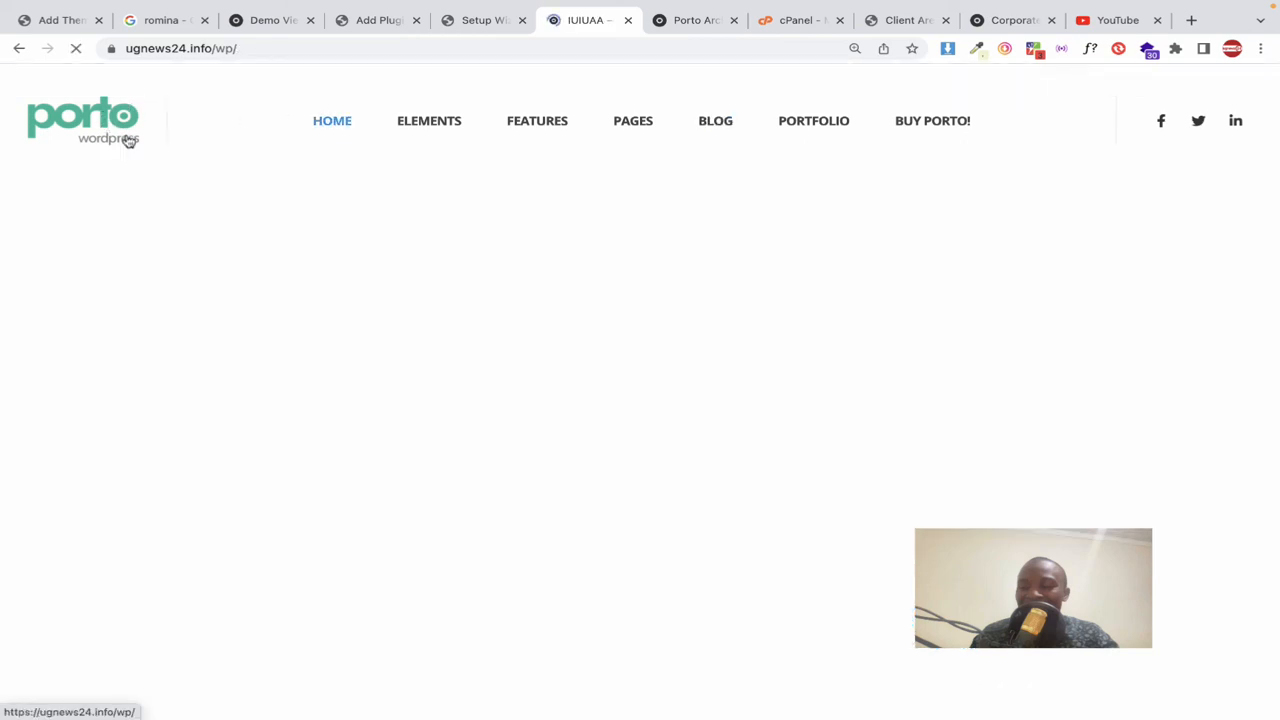
scroll(178, 232, down, 10)
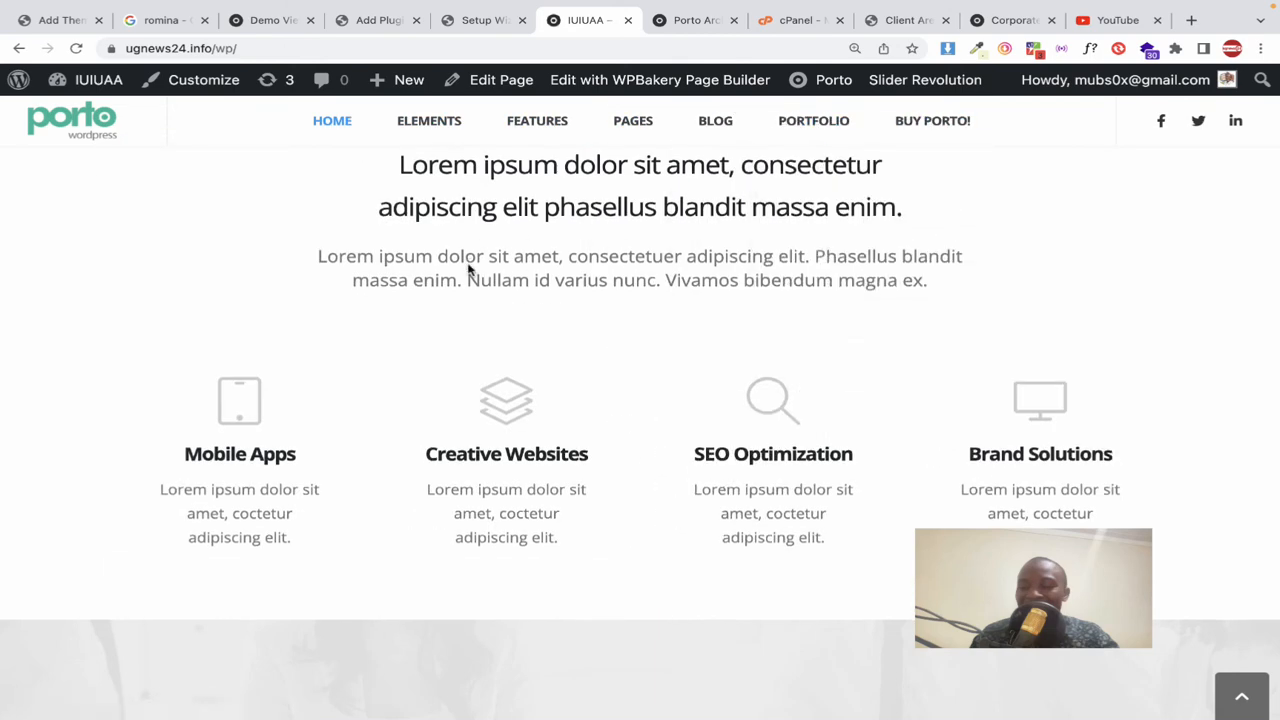
scroll(470, 270, down, 8)
scroll(468, 268, down, 5)
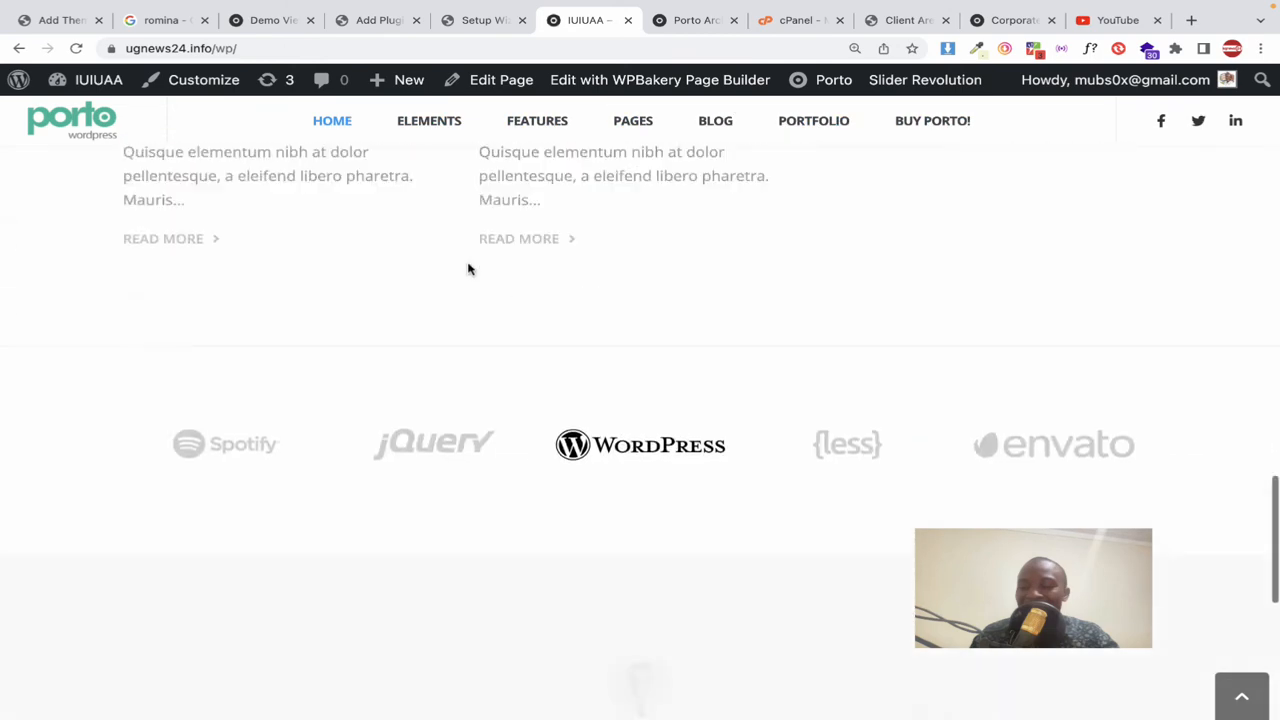
scroll(468, 268, up, 8)
scroll(468, 260, up, 5)
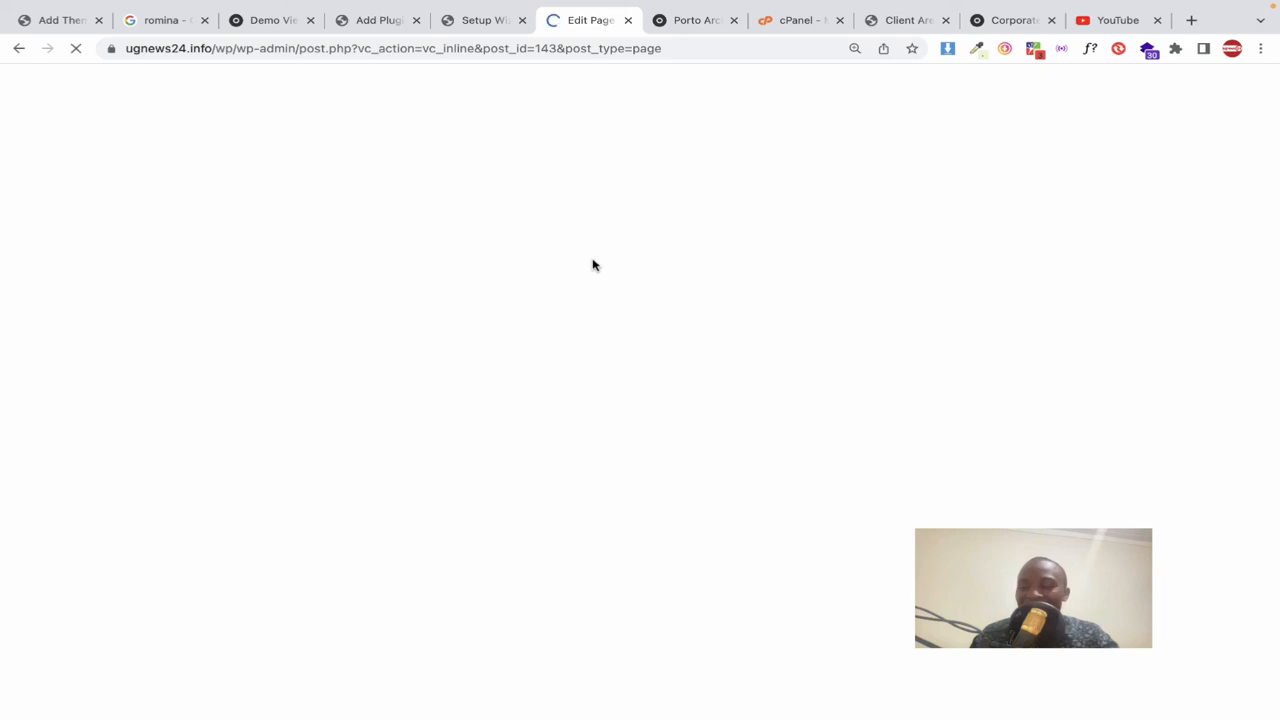
Step: Switch back to the Setup Wizard, dismiss the Corporate 9 installation dialog and look over the Classic demos
click(474, 22)
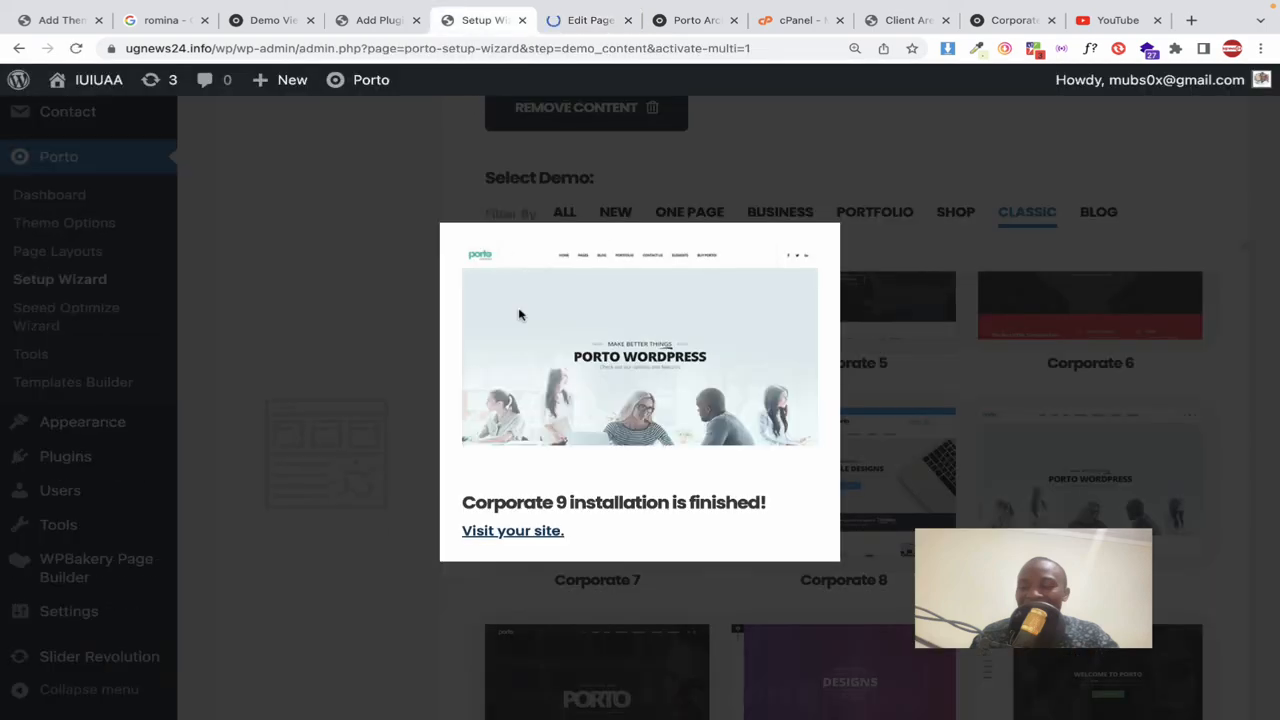
click(758, 195)
scroll(597, 305, down, 1)
scroll(568, 311, up, 5)
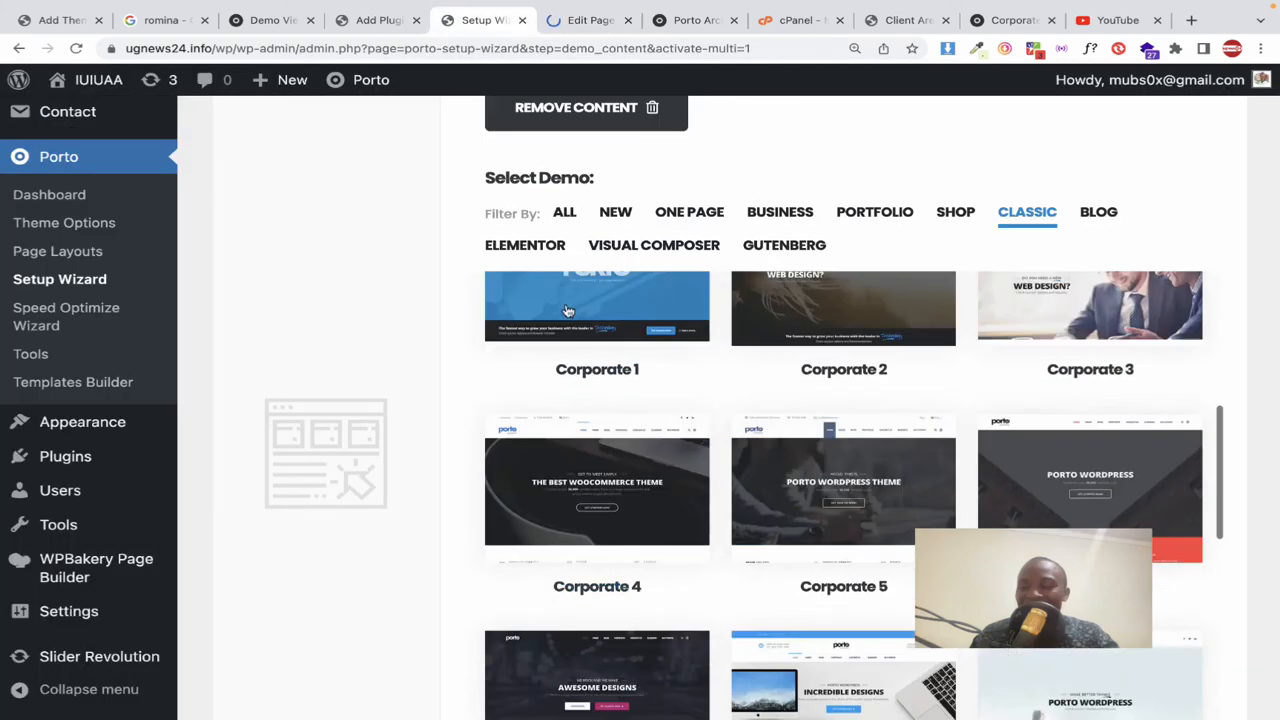
scroll(567, 311, up, 2)
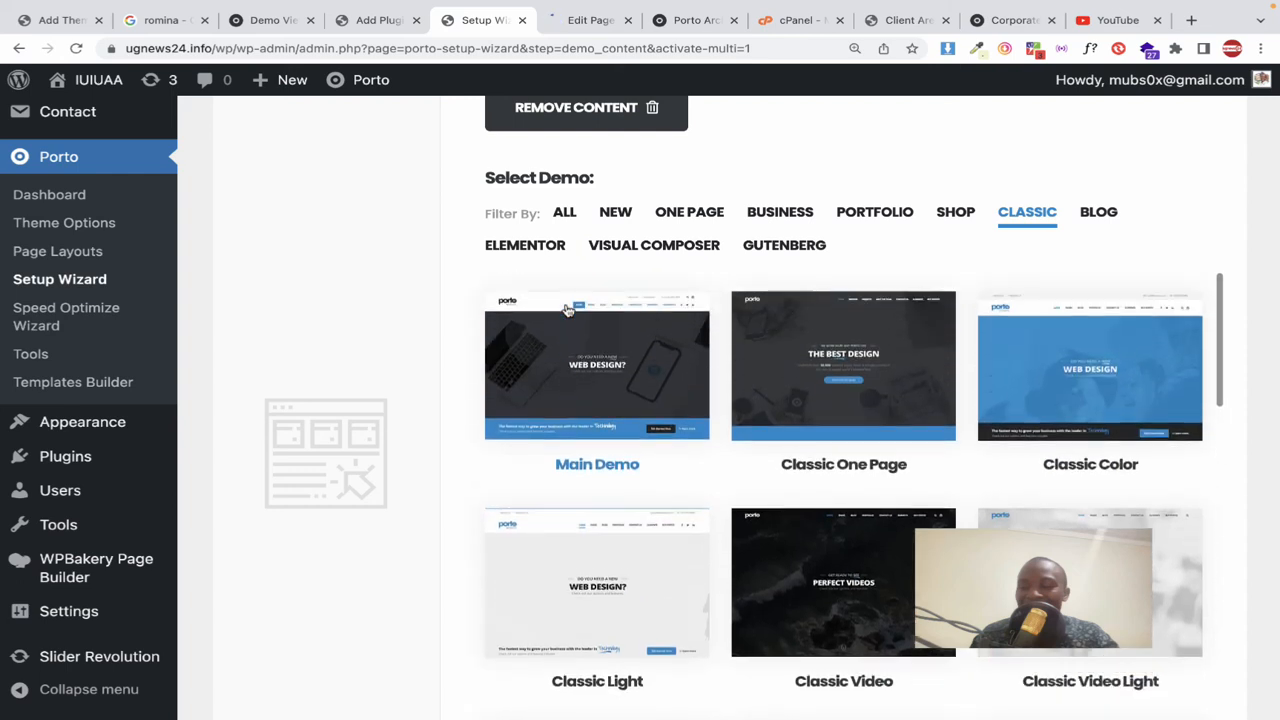
scroll(573, 351, down, 4)
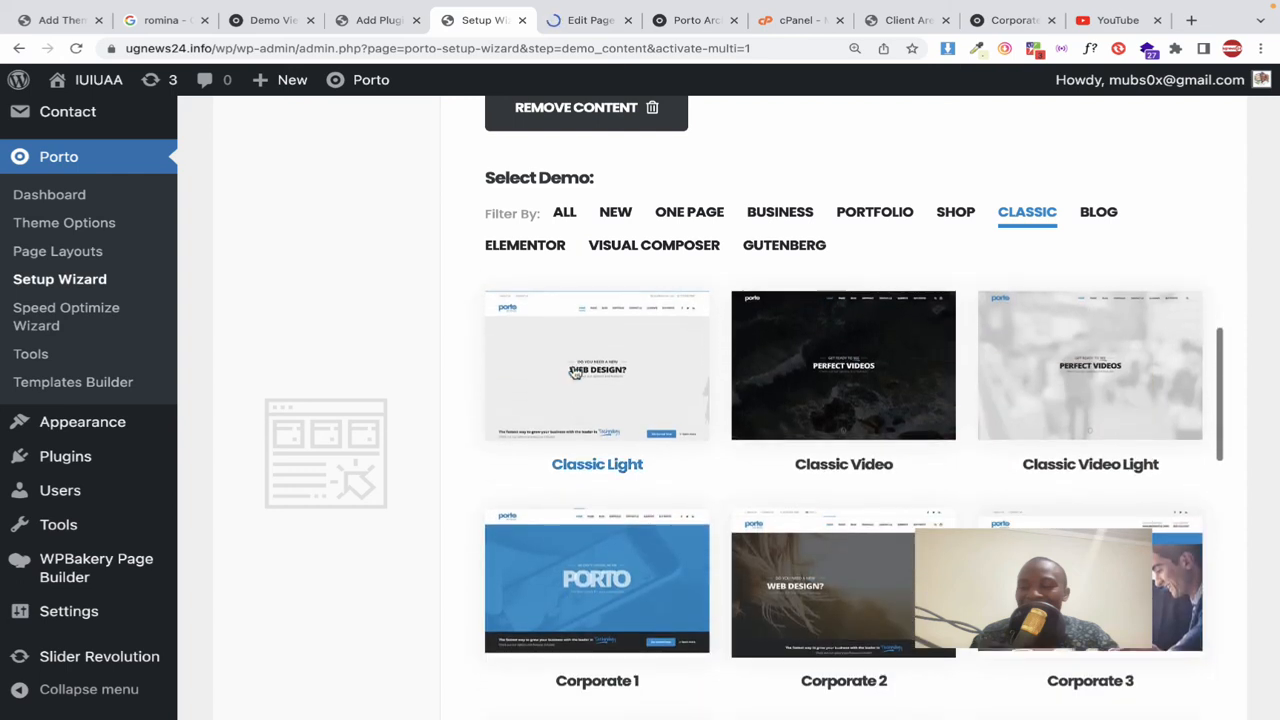
scroll(575, 372, down, 1)
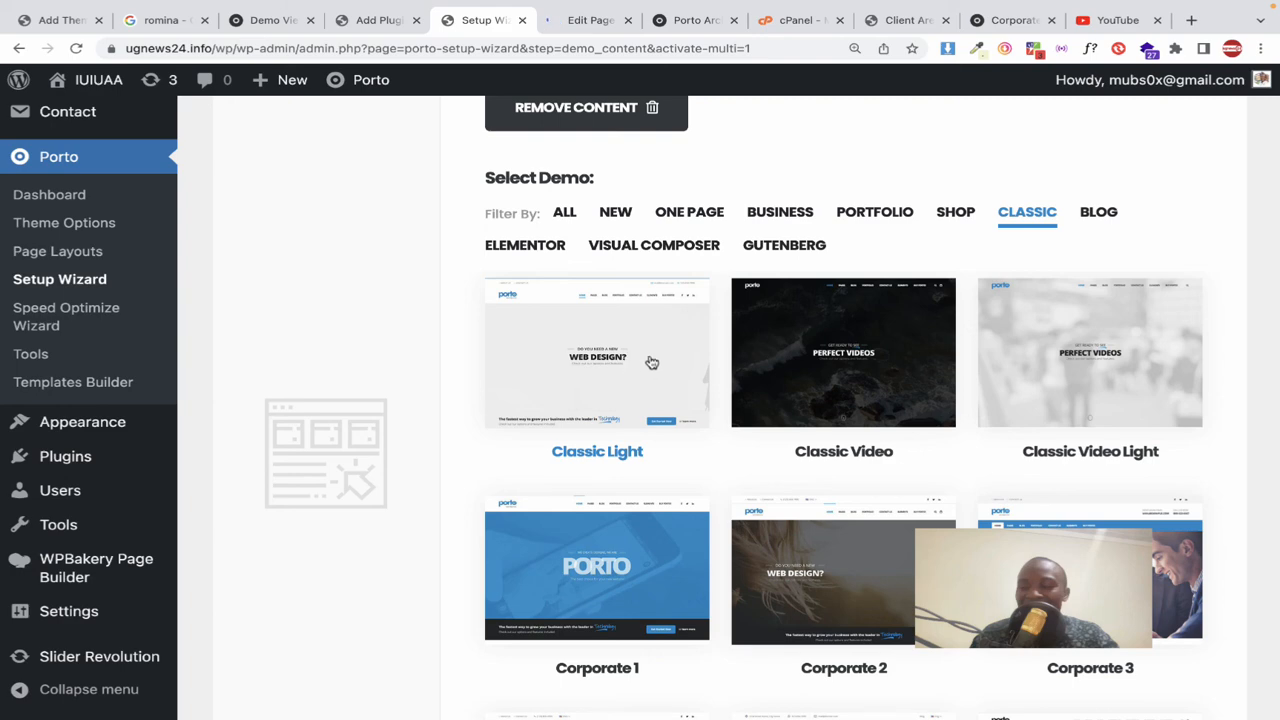
scroll(686, 386, down, 2)
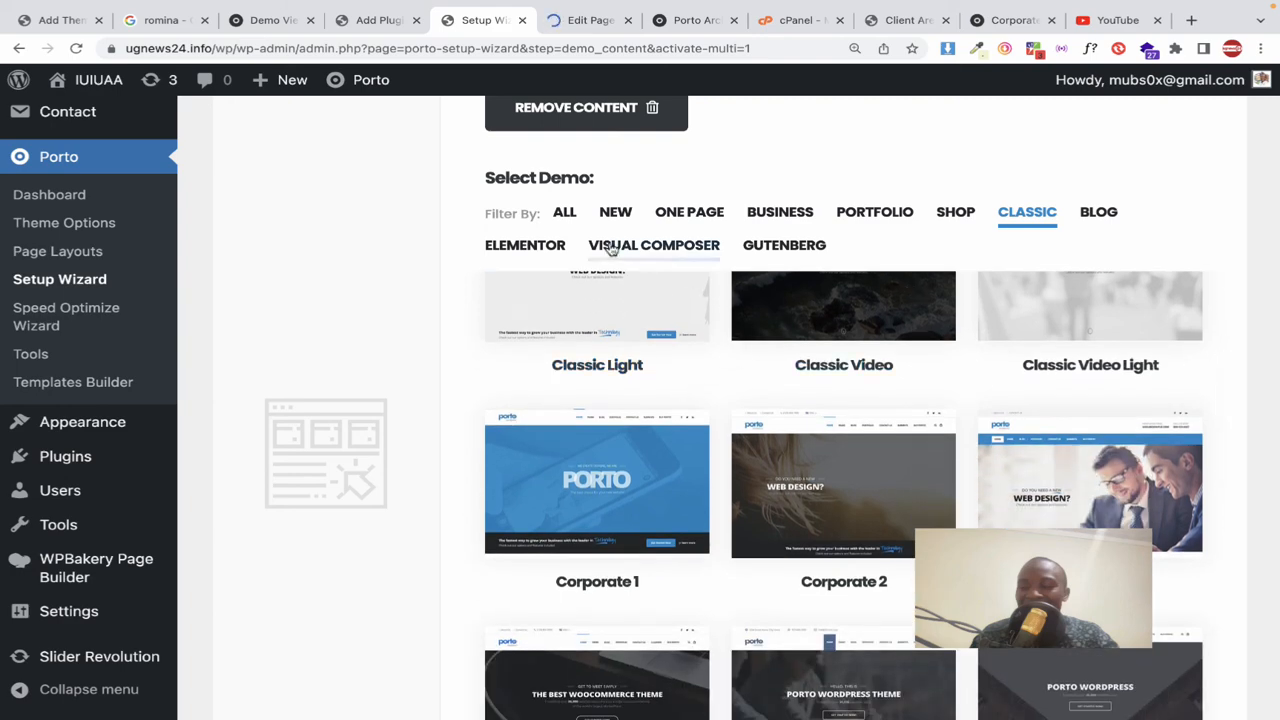
Step: Show all demos, switch the filter back to Classic and examine the Corporate designs offered there
click(578, 213)
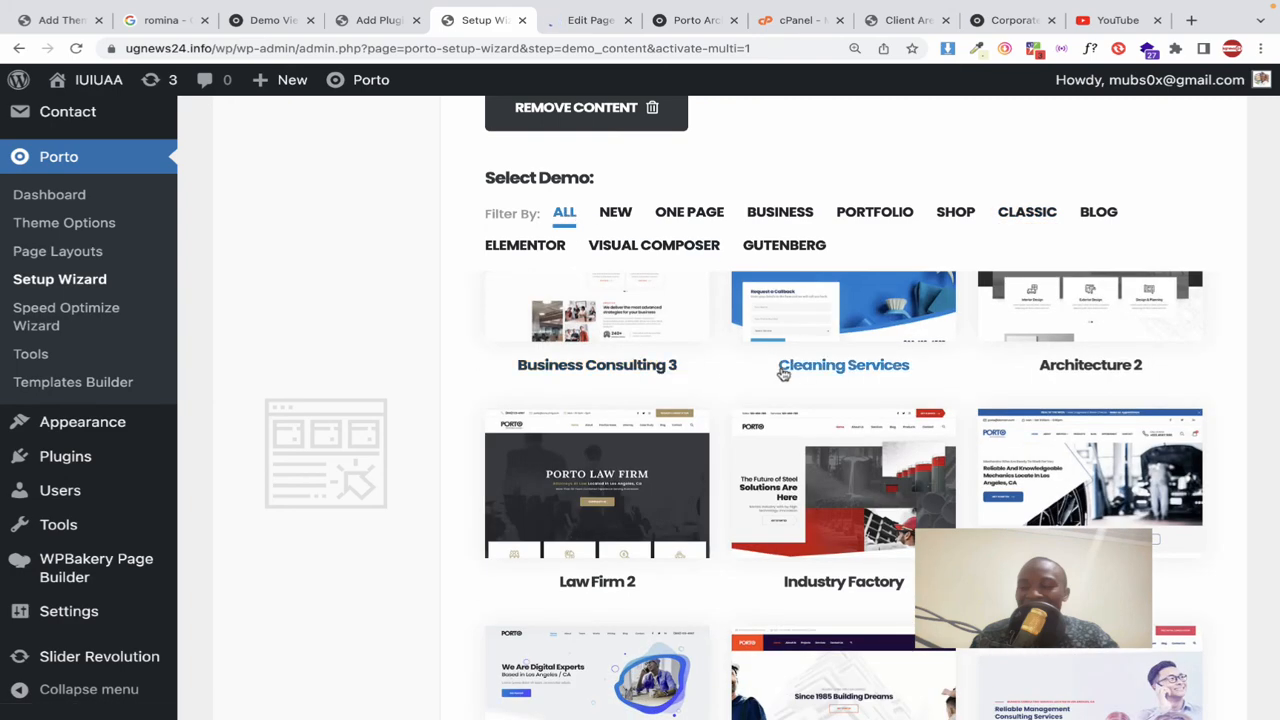
click(1027, 211)
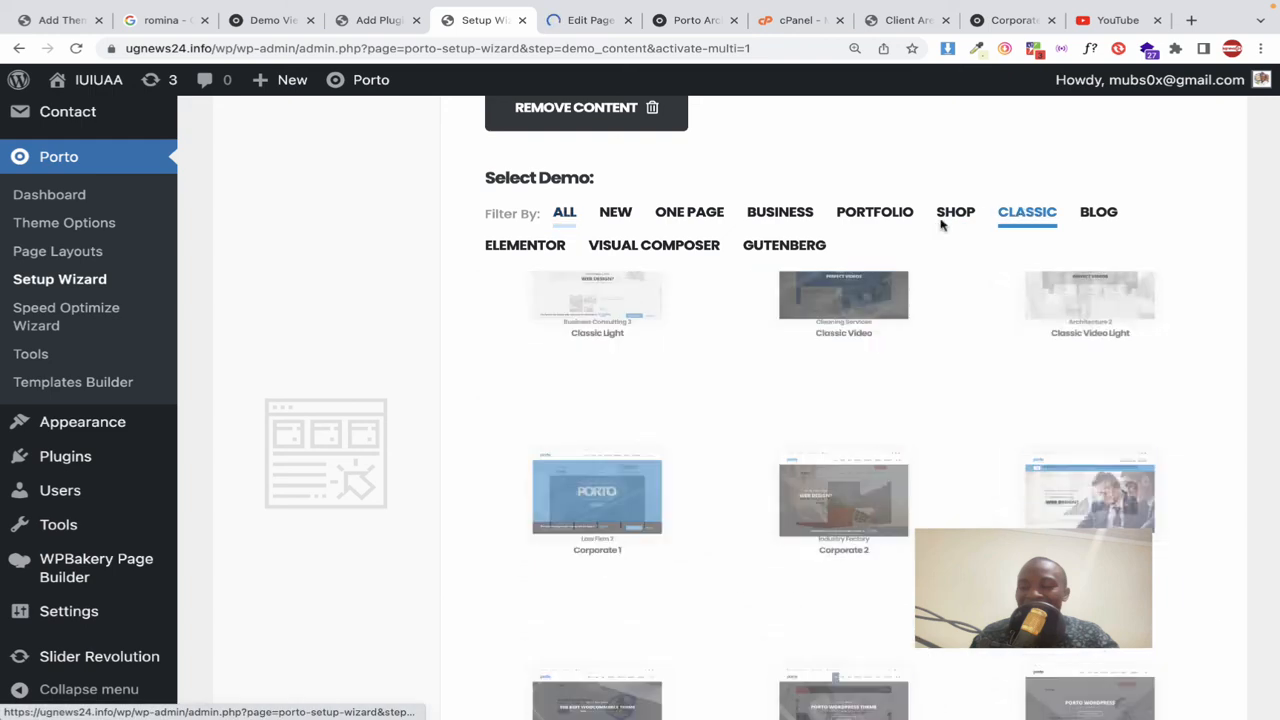
scroll(591, 420, down, 3)
scroll(600, 470, down, 2)
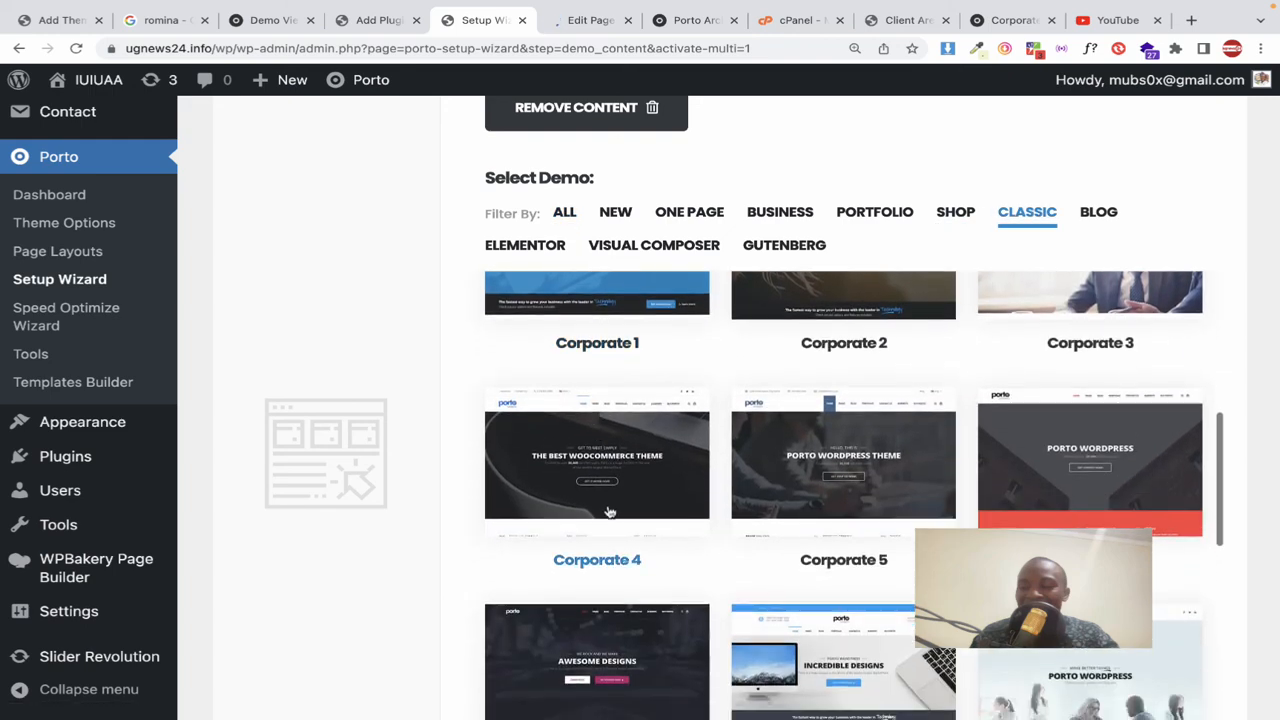
scroll(610, 511, down, 5)
scroll(1004, 230, up, 2)
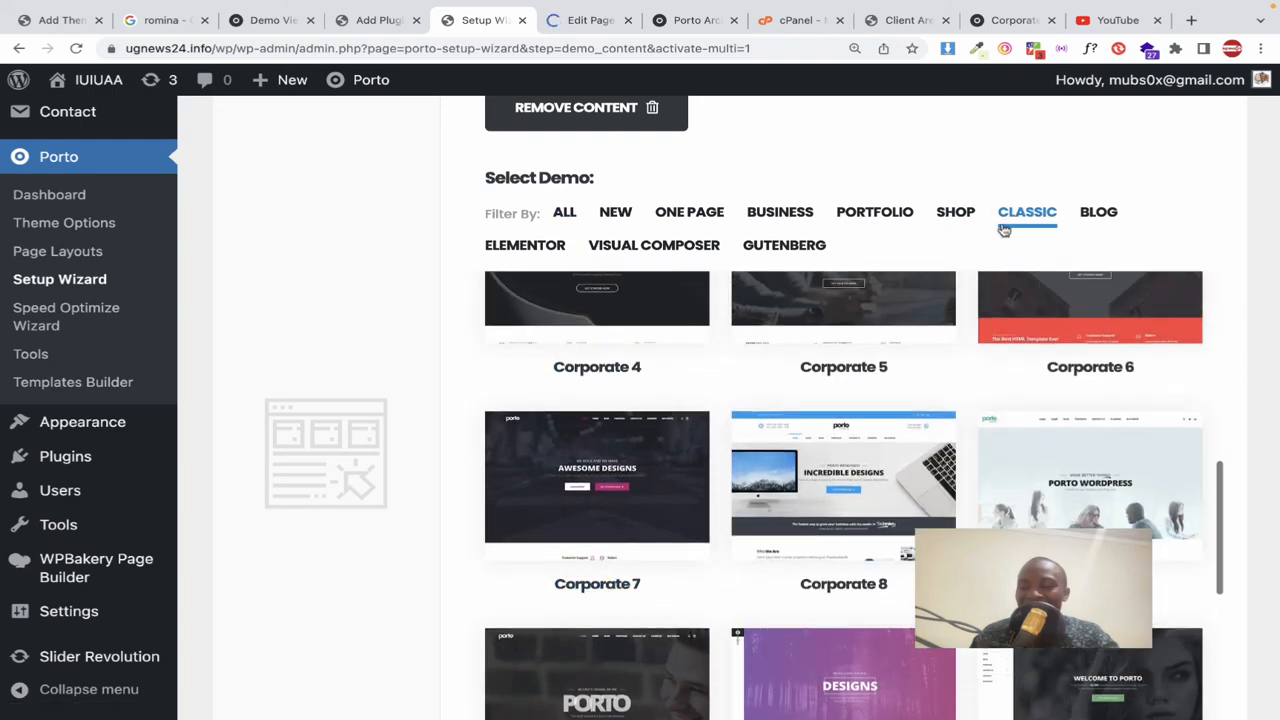
scroll(991, 492, down, 5)
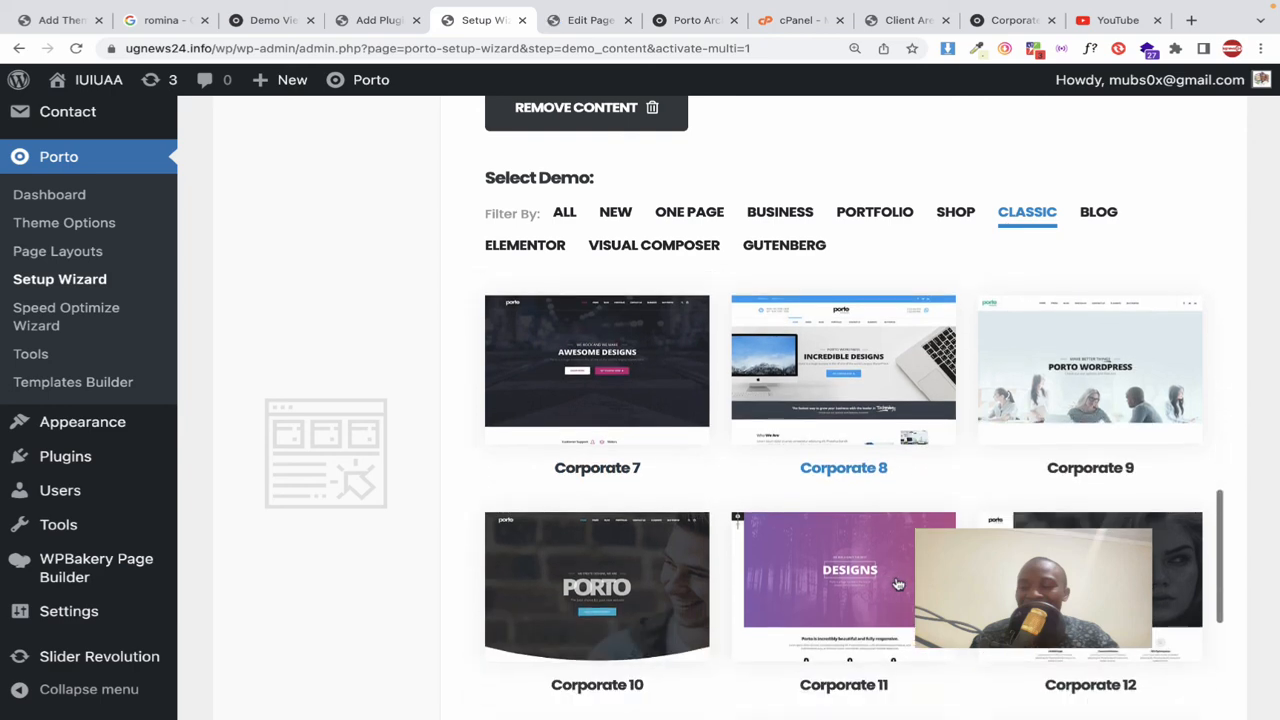
scroll(885, 598, up, 10)
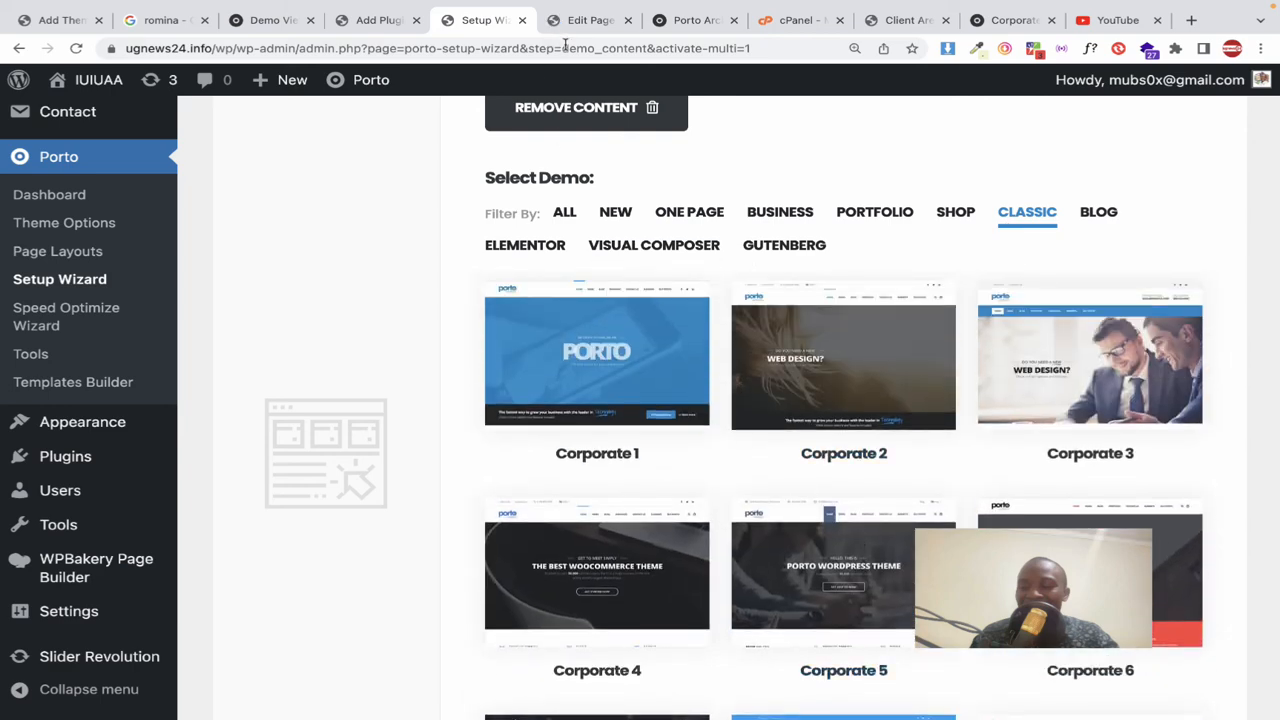
Step: Return to the home page in the page builder and open and save the Porto Headings settings of "We Can Help You"
click(575, 21)
mouse_move(540, 137)
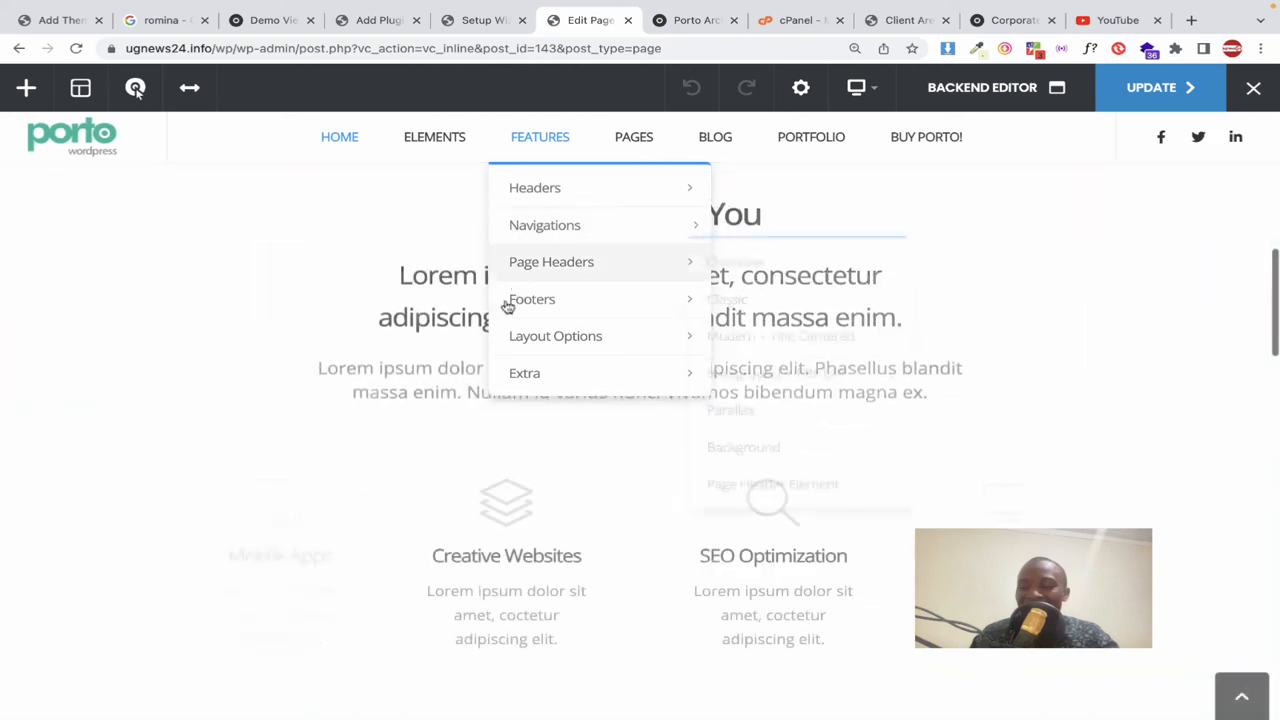
scroll(327, 300, up, 2)
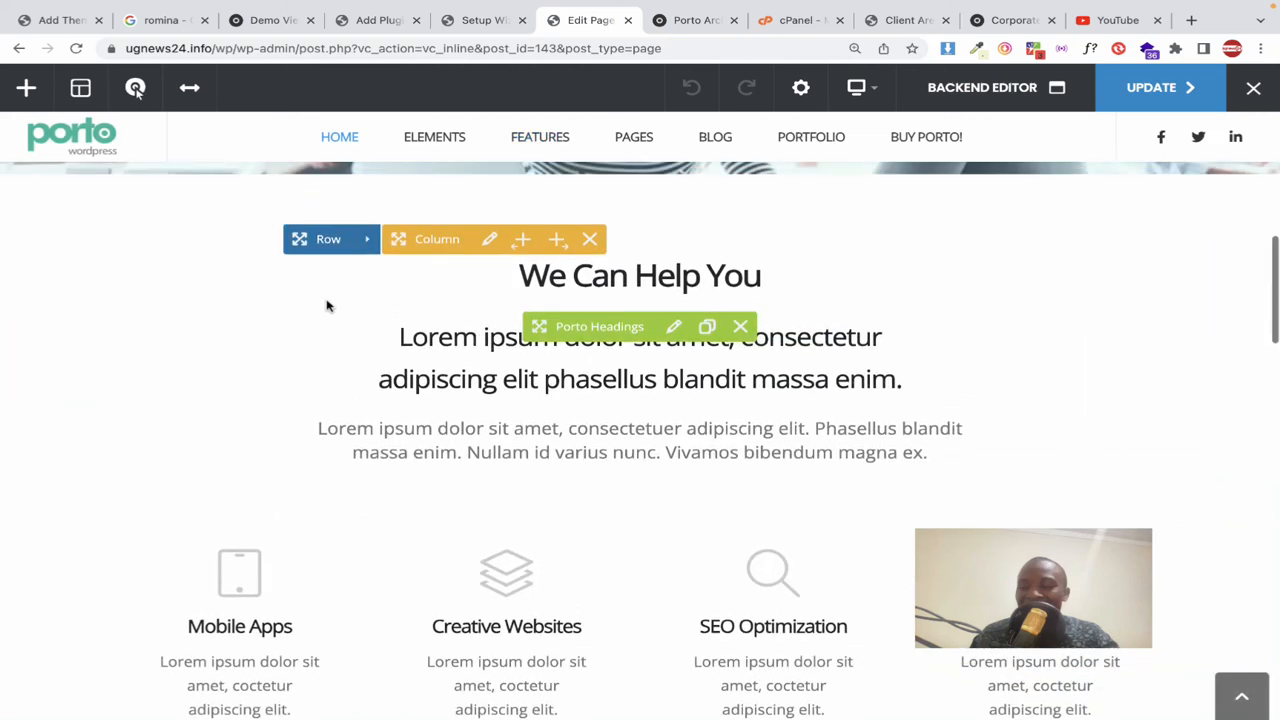
click(674, 326)
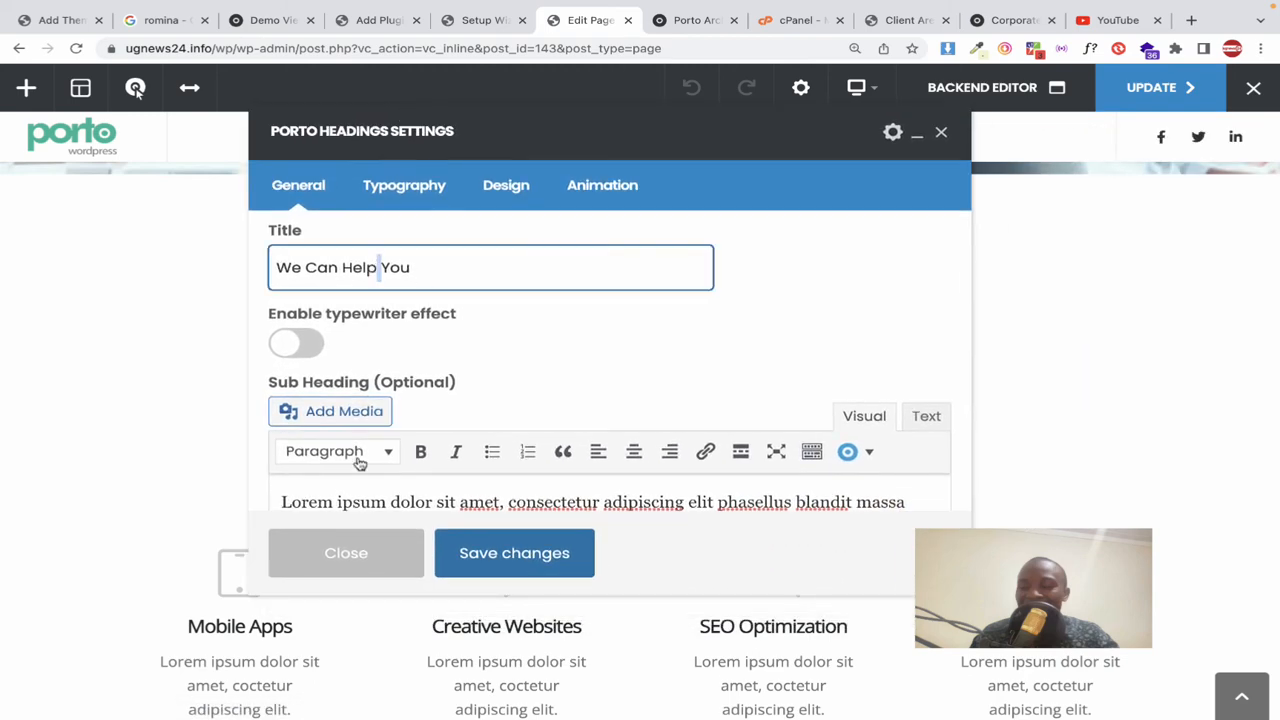
click(457, 549)
mouse_move(840, 18)
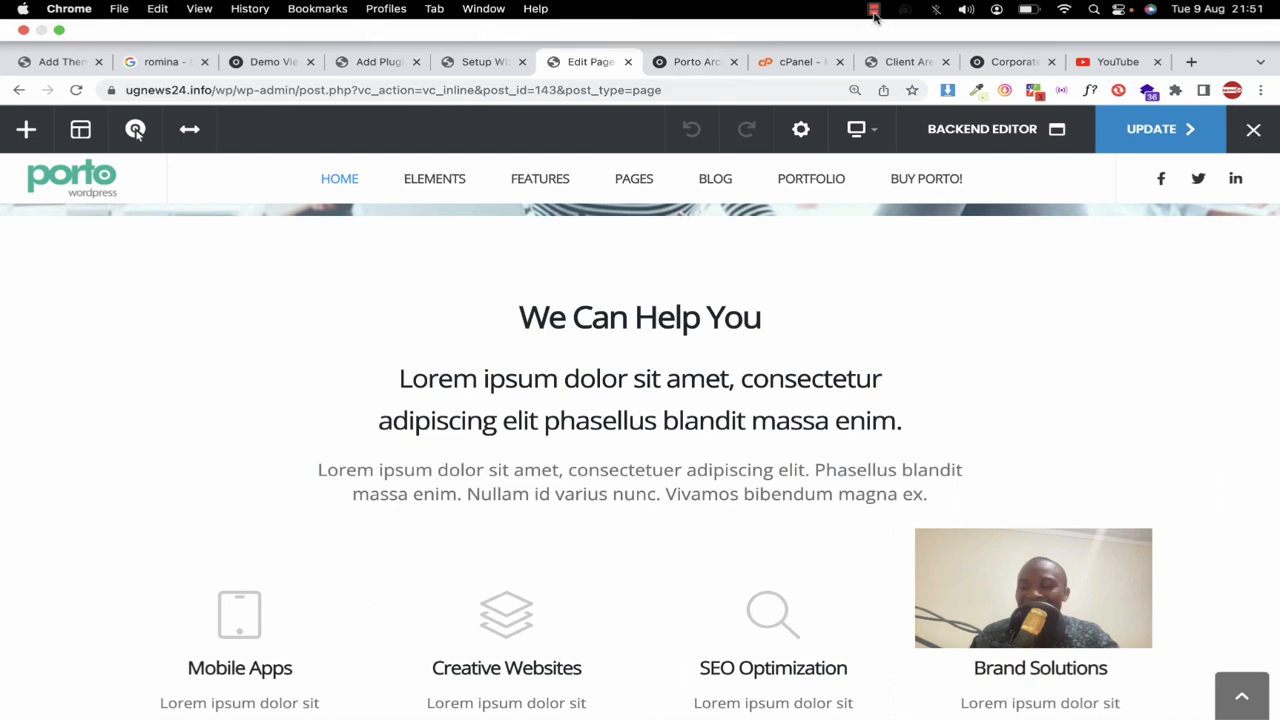
click(874, 14)
click(836, 42)
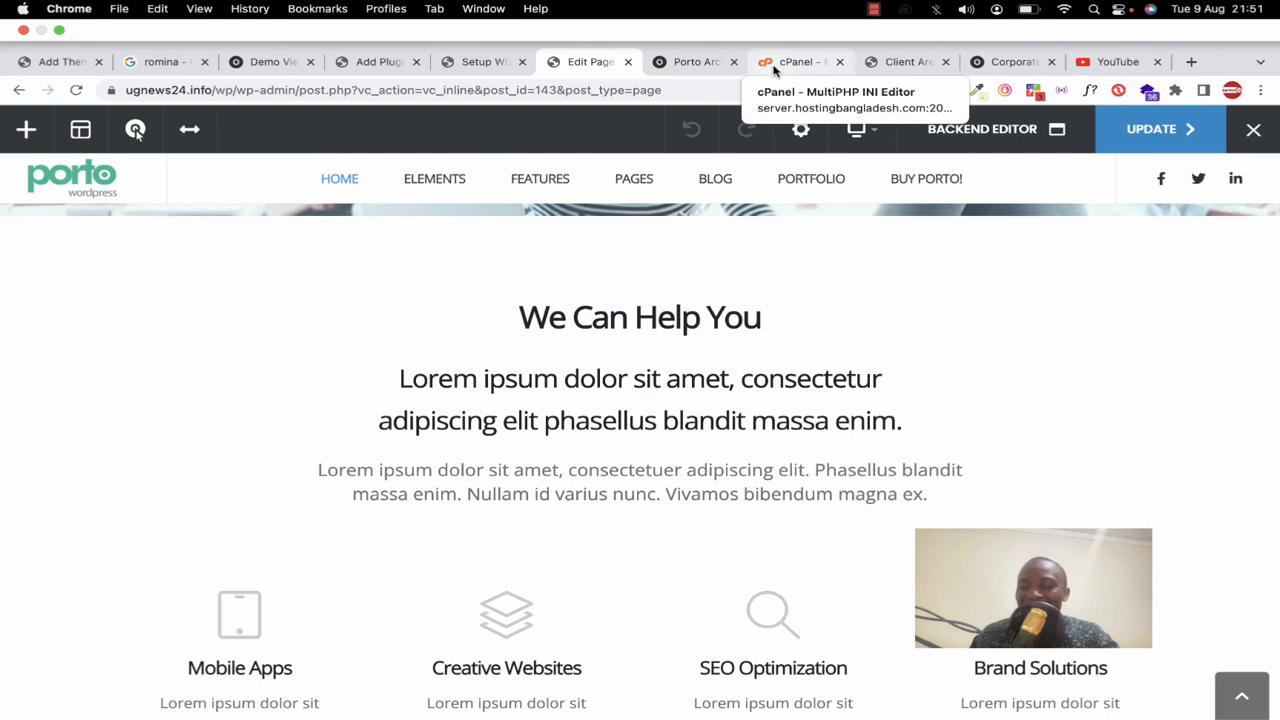
click(874, 11)
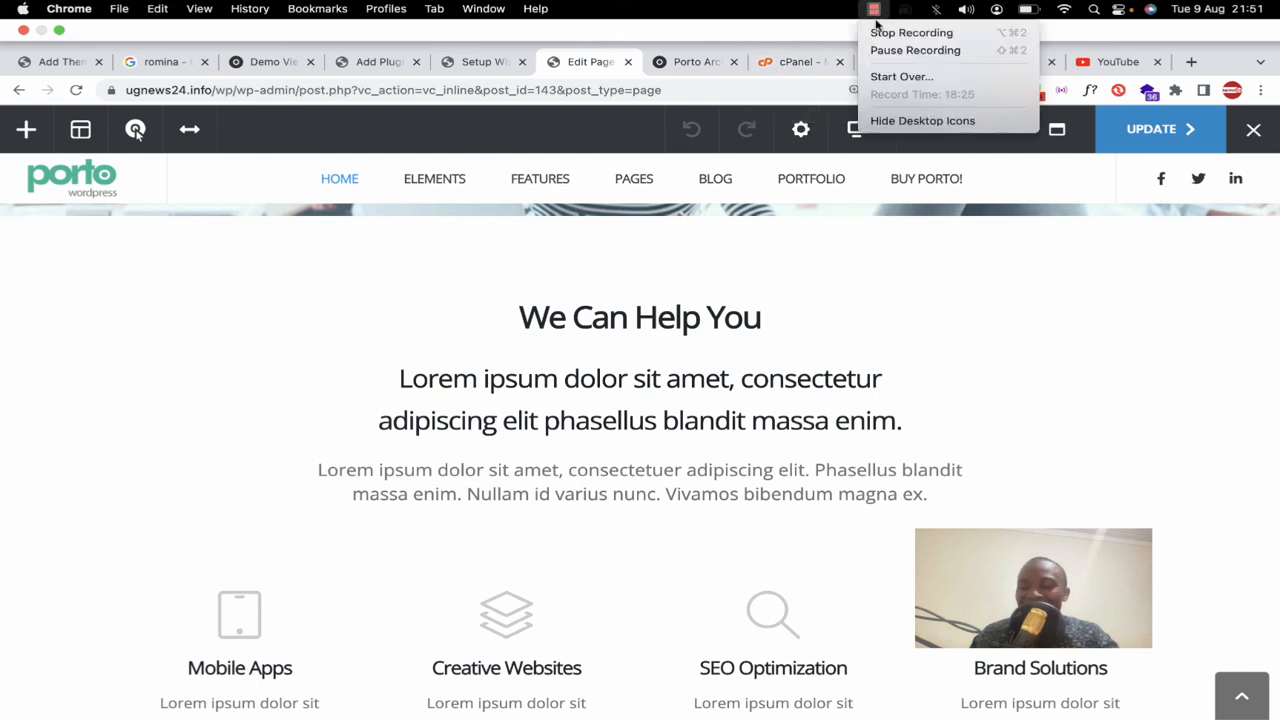
click(605, 148)
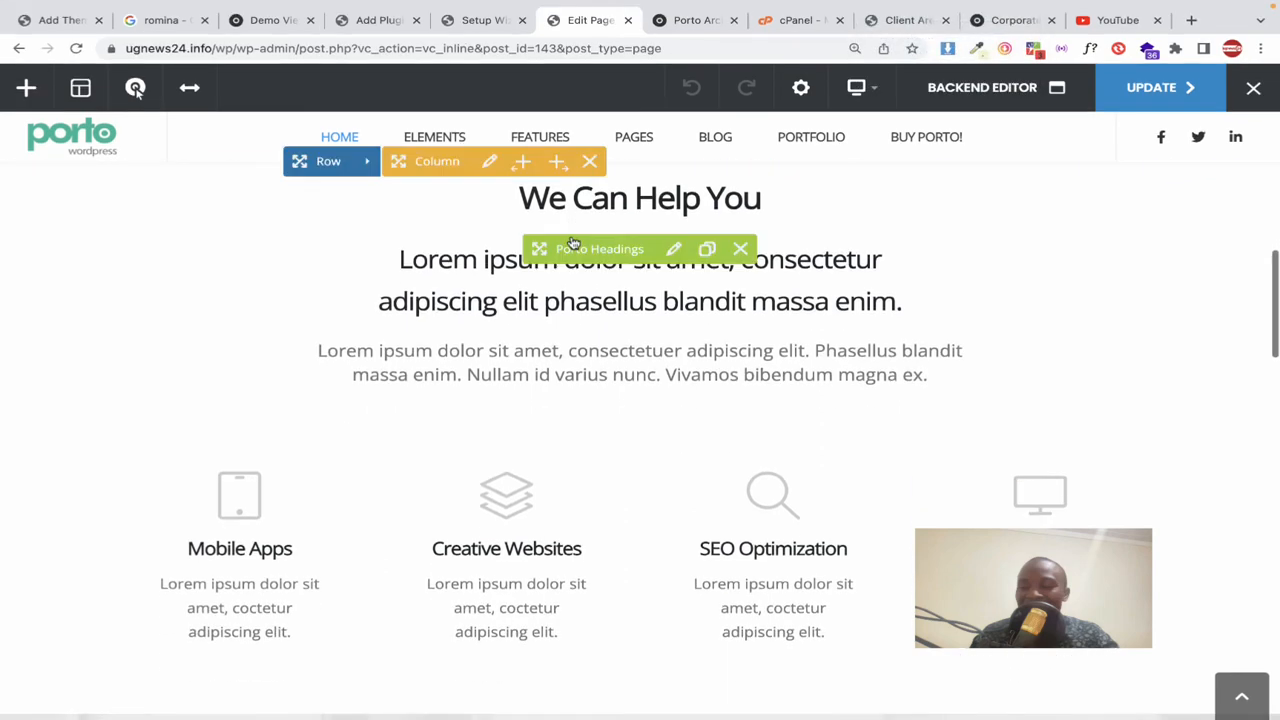
Step: Look over the home page's counters and blog posts in the page builder and open the Porto Studio library
scroll(571, 240, down, 10)
scroll(571, 237, down, 2)
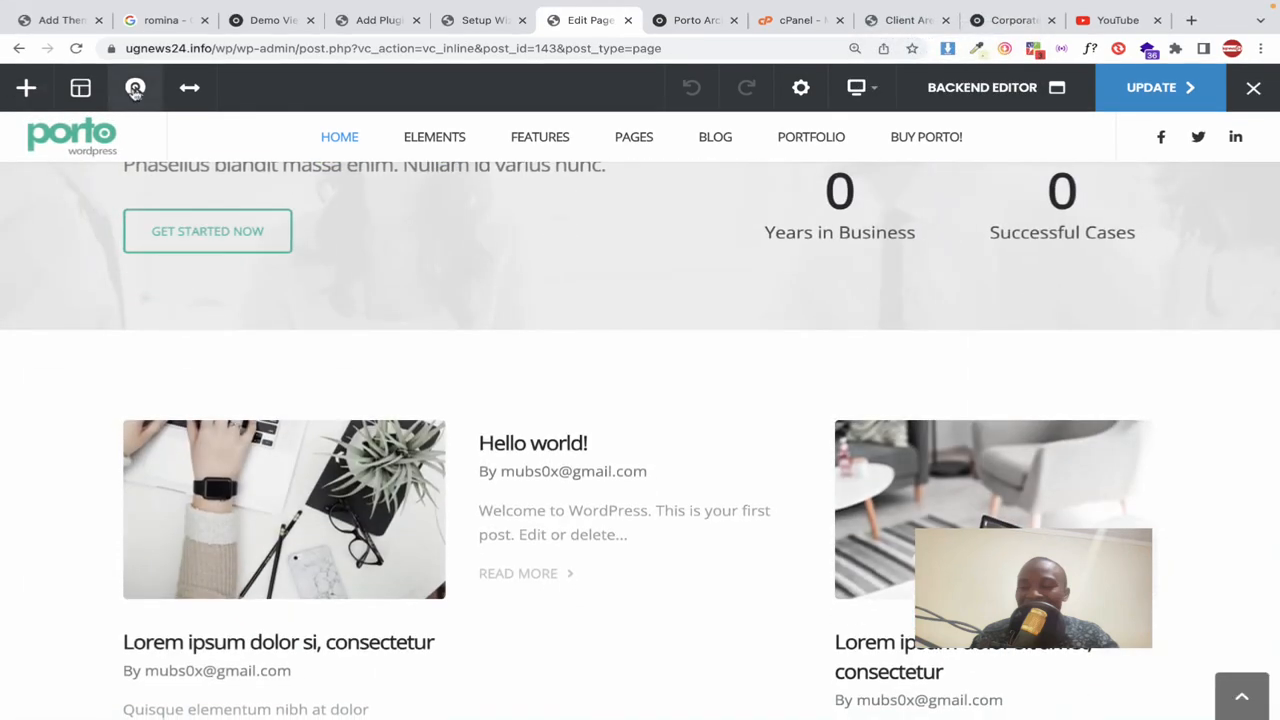
click(135, 90)
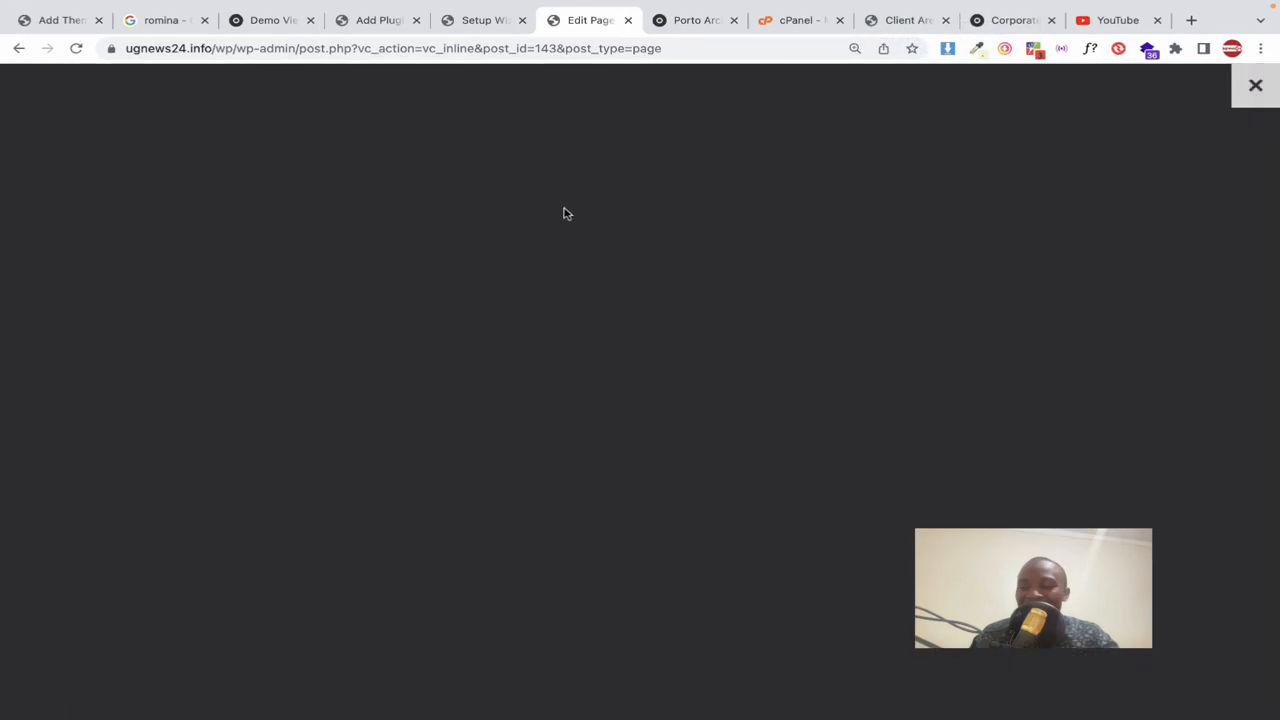